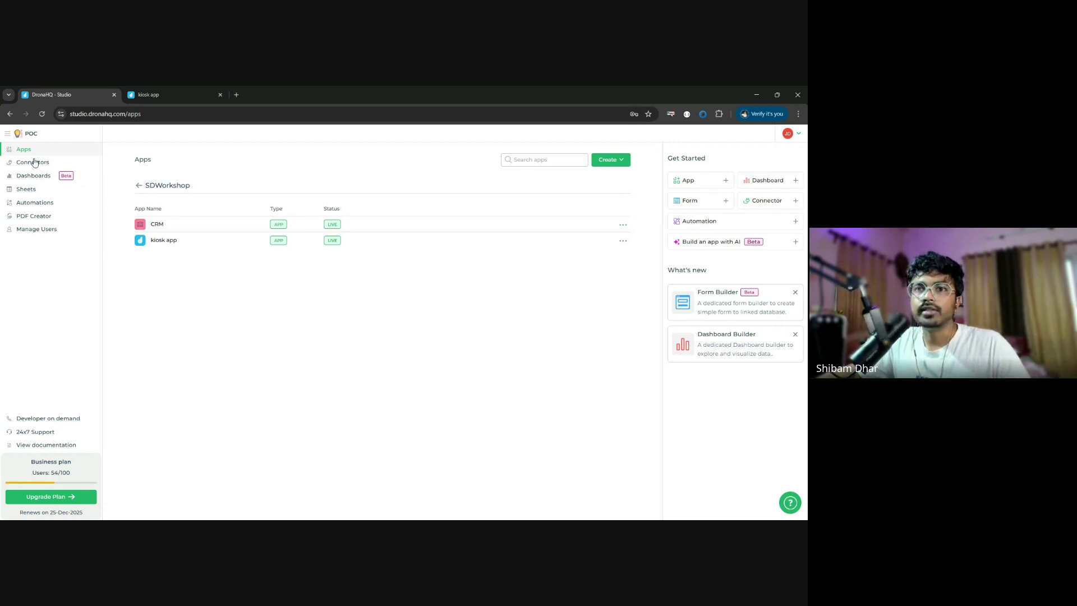
# - Begin a new MySQL connector via Connectors > Create > Connector
pyautogui.click(38, 168)
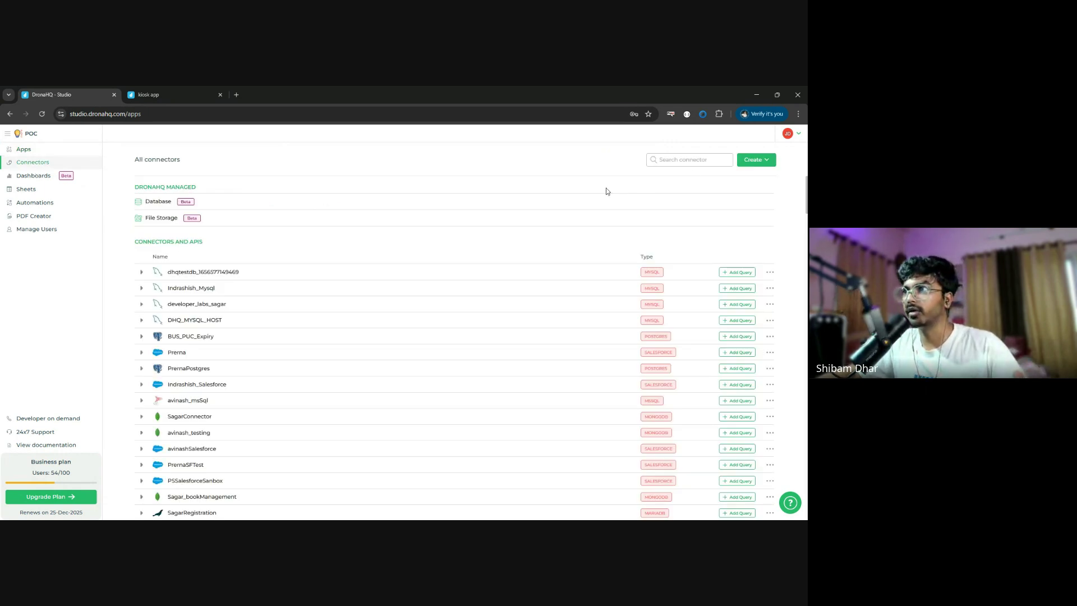
pyautogui.click(754, 161)
pyautogui.click(735, 176)
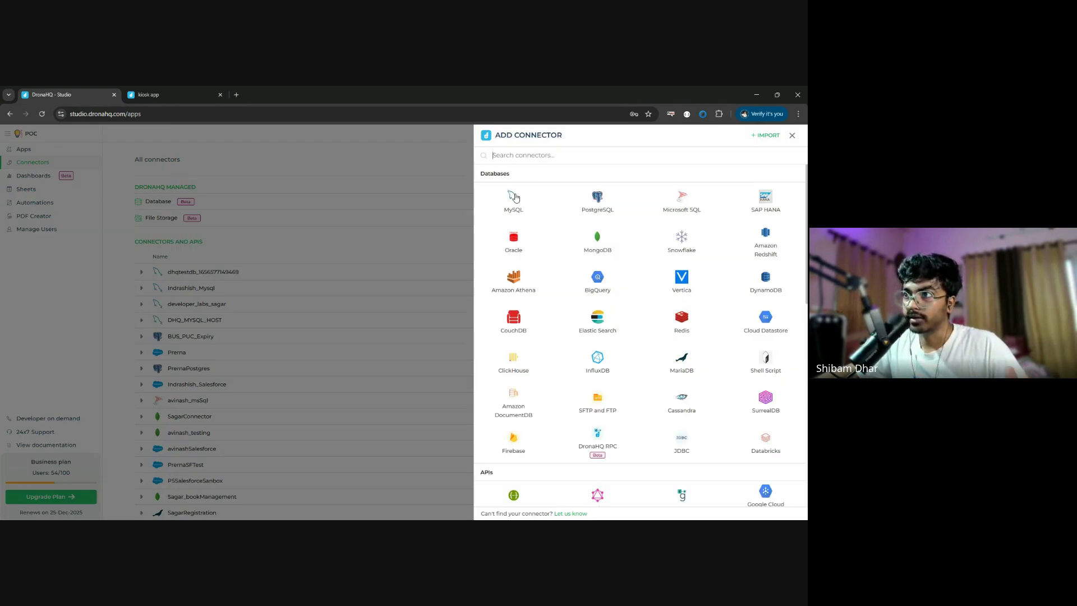
pyautogui.click(515, 198)
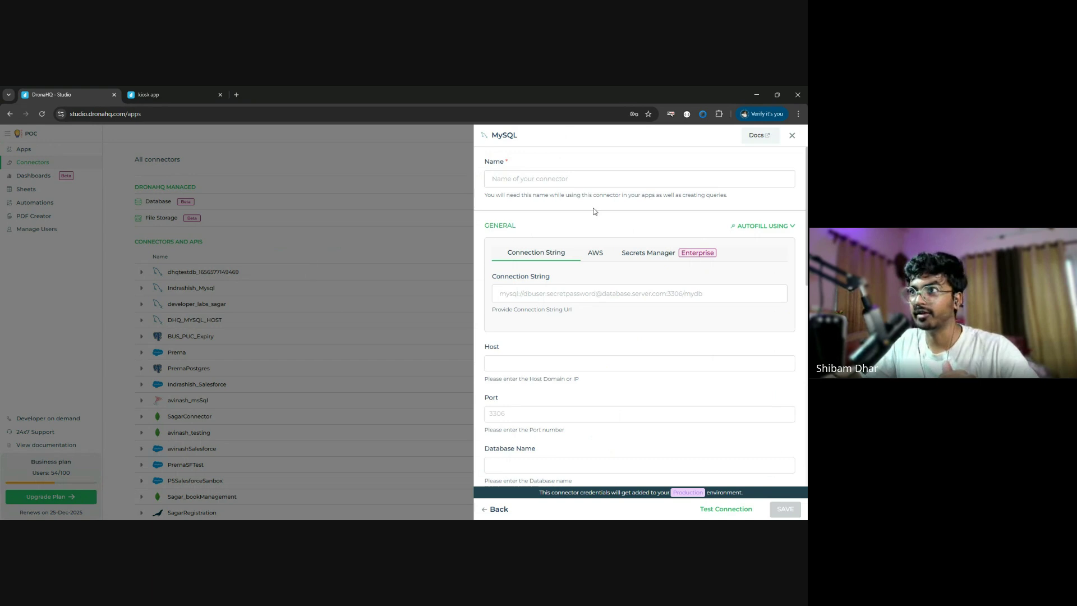
# - Enter host dmstaging.dronahq.com, port 3306 and database name demohq in the MySQL connector form
pyautogui.scroll(-3, 550, 283)
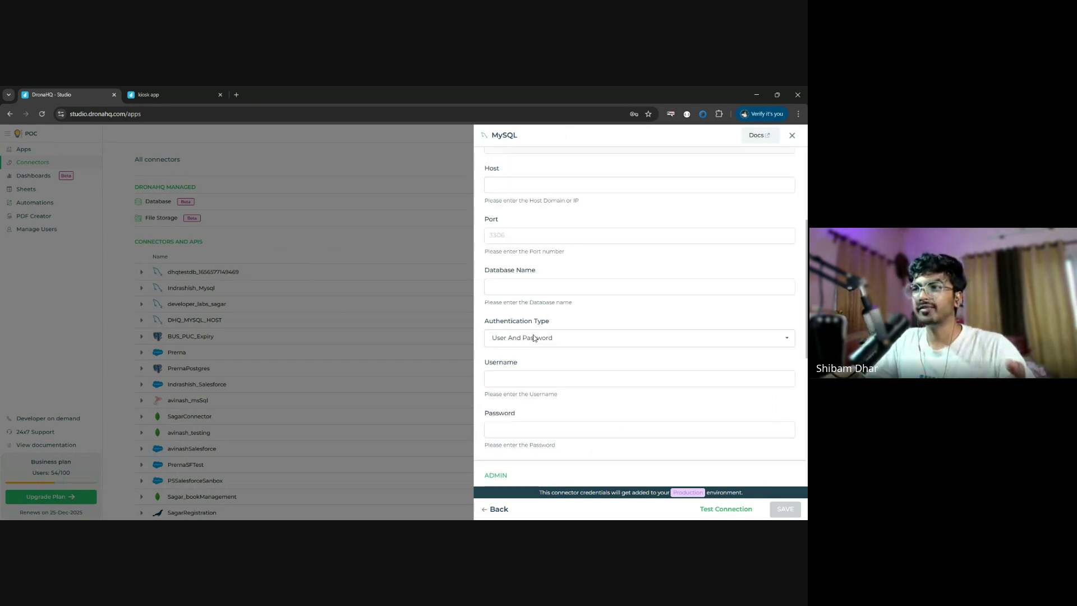
pyautogui.click(526, 187)
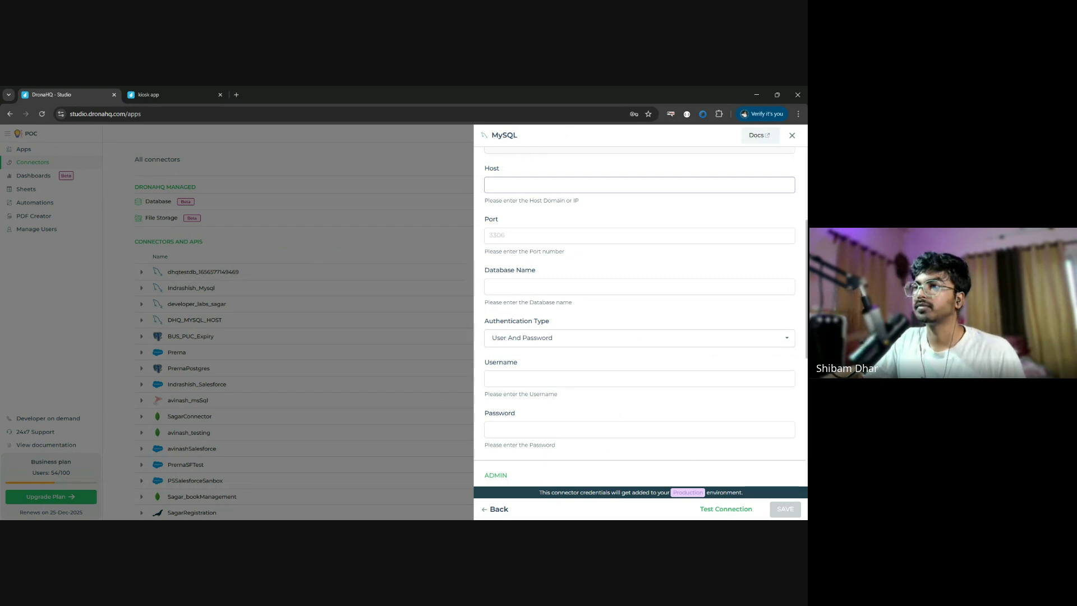
pyautogui.hotkey('alt', 'Tab')
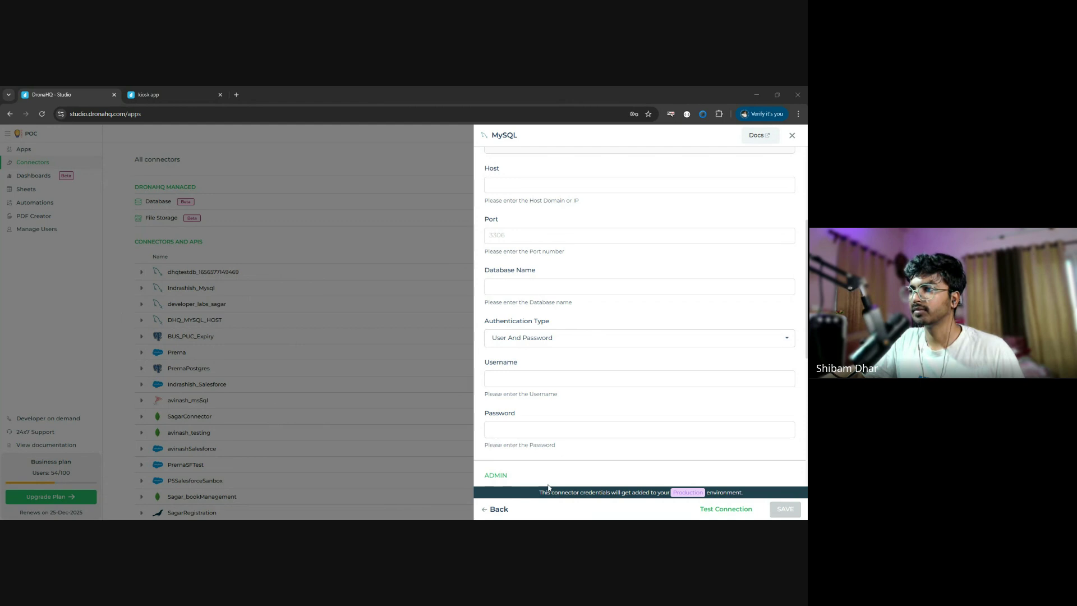
pyautogui.hotkey('alt', 'Tab')
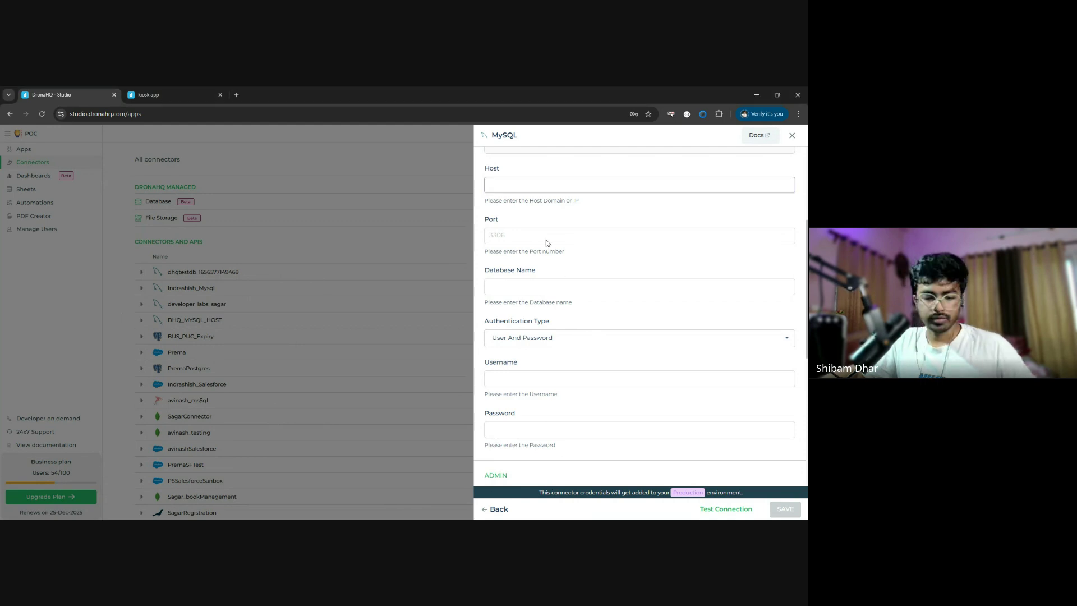
pyautogui.write('dmstaging.dronahq.com')
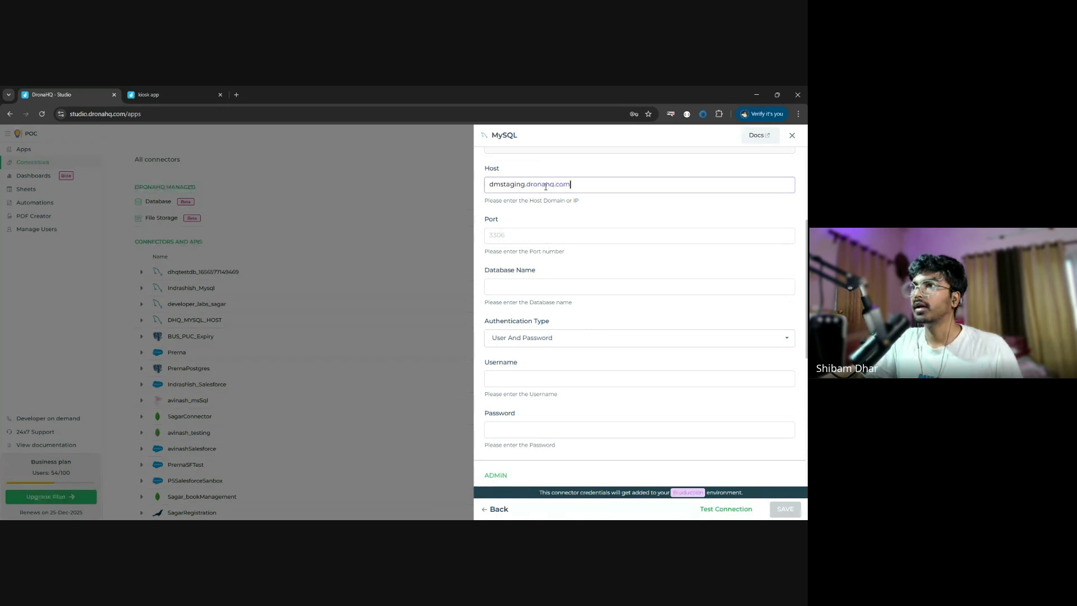
pyautogui.press('Tab')
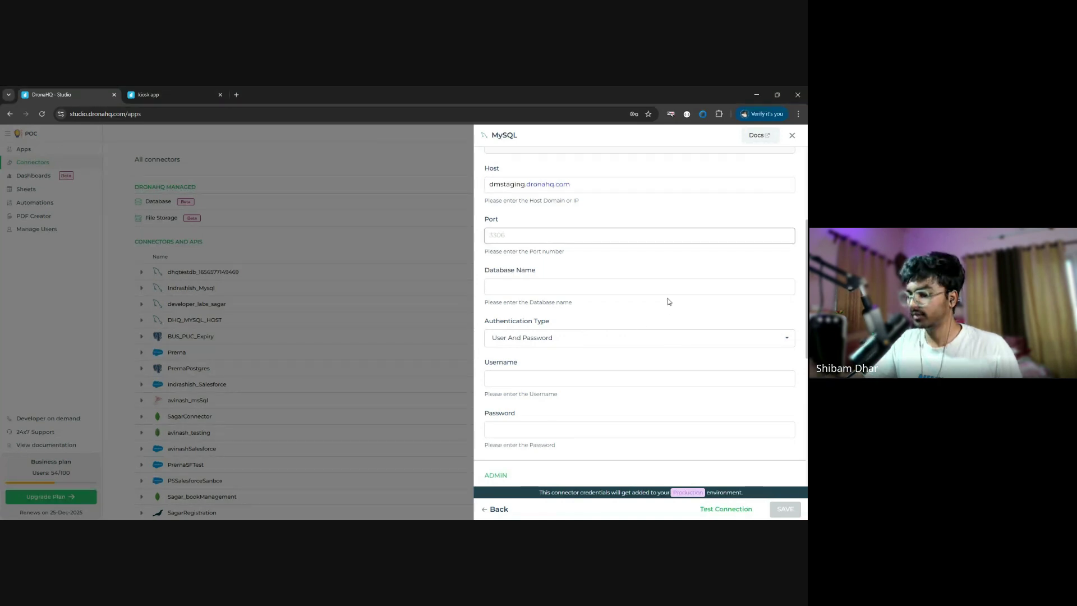
pyautogui.write('3306')
pyautogui.click(647, 285)
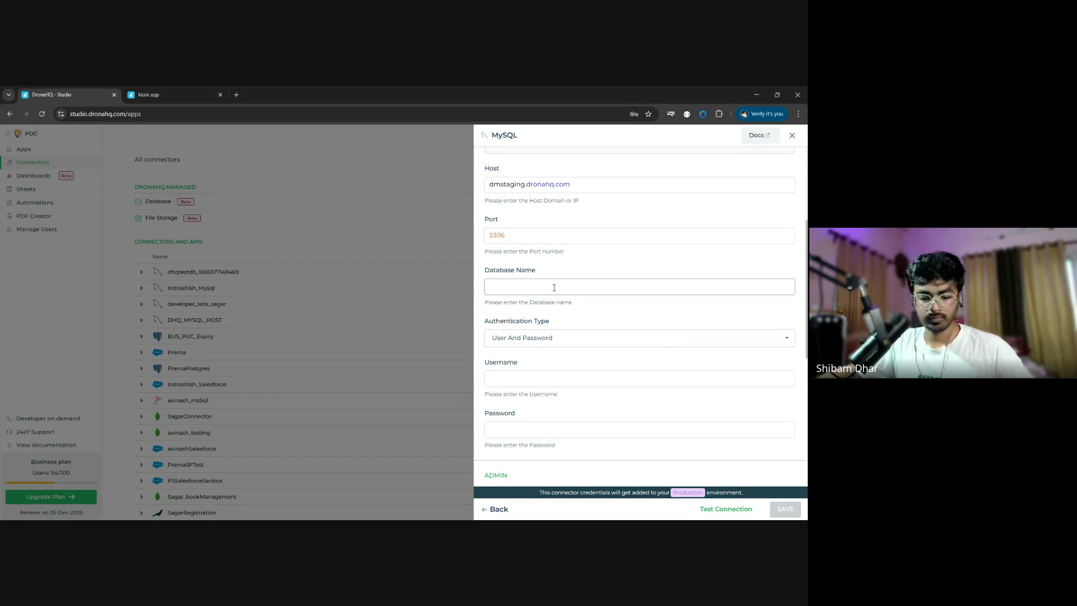
pyautogui.write('demohq')
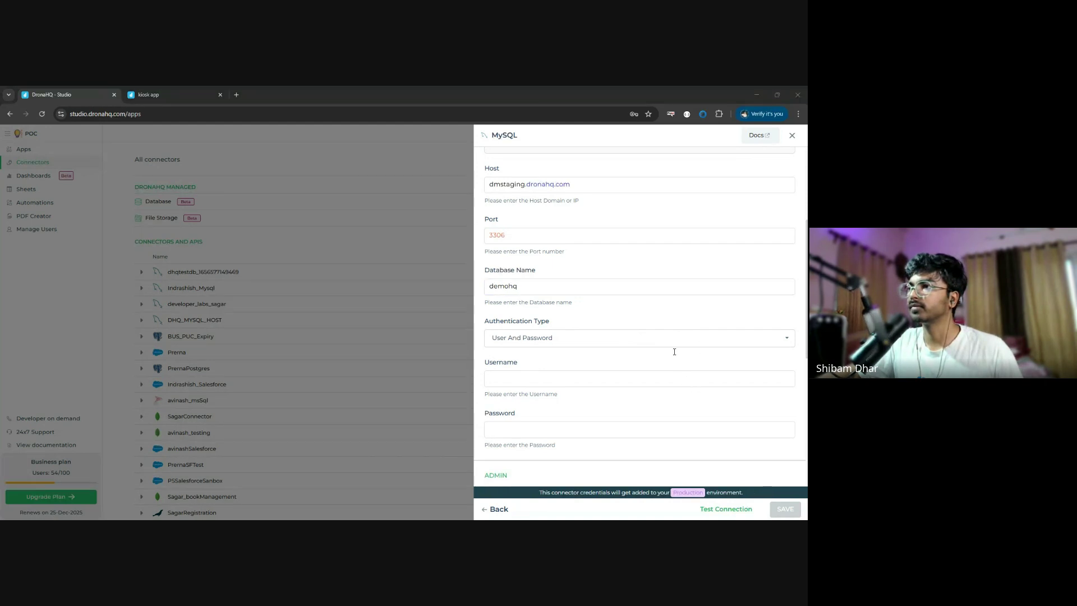
# - Paste the database username and password, test the connection successfully, and close the form
pyautogui.click(689, 390)
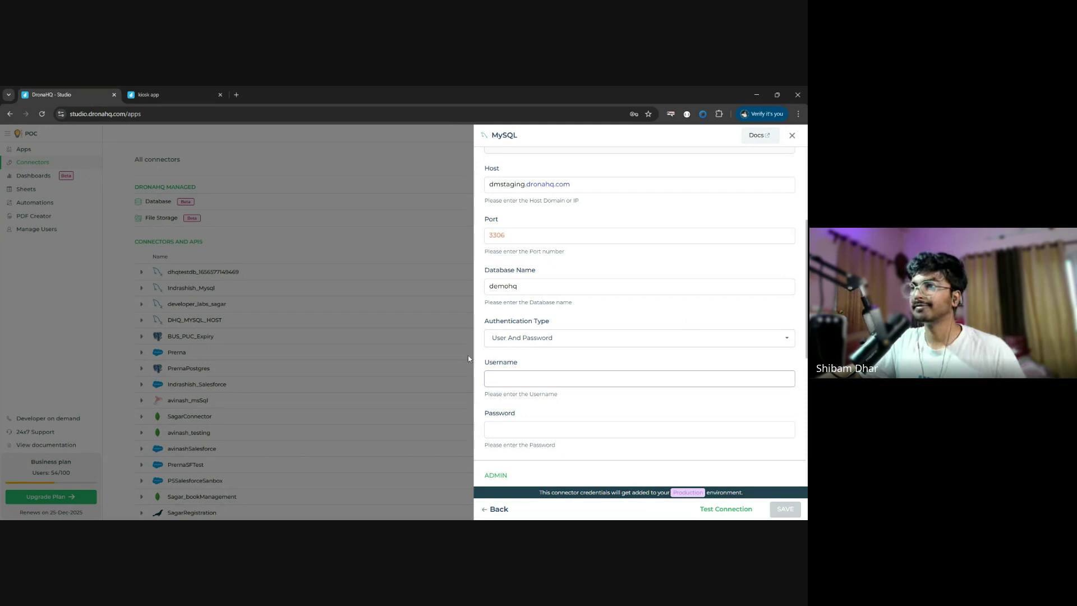
pyautogui.hotkey('ctrl', 'v')
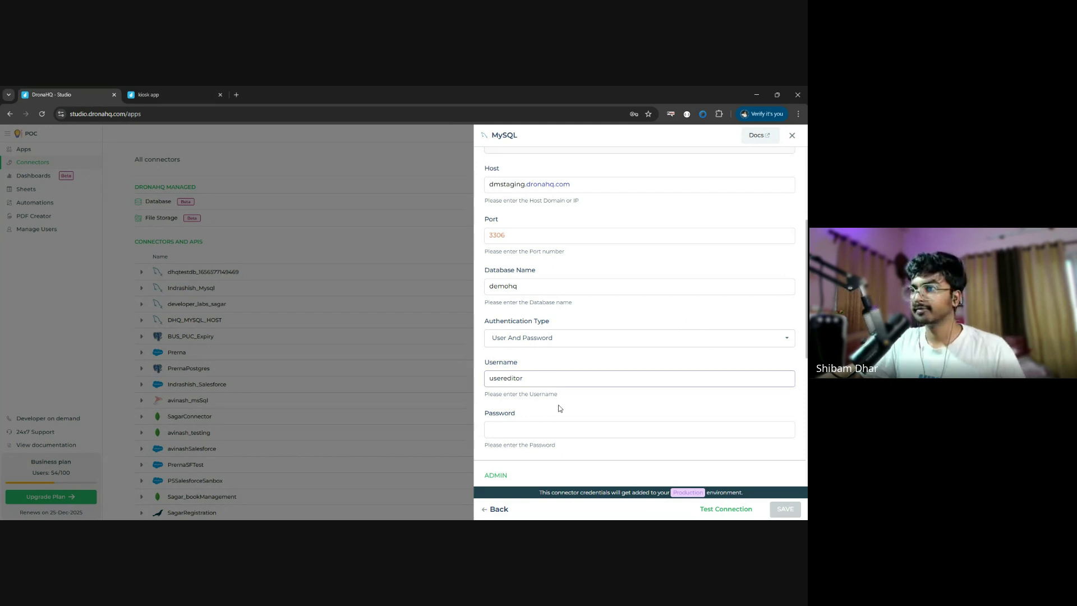
pyautogui.click(540, 429)
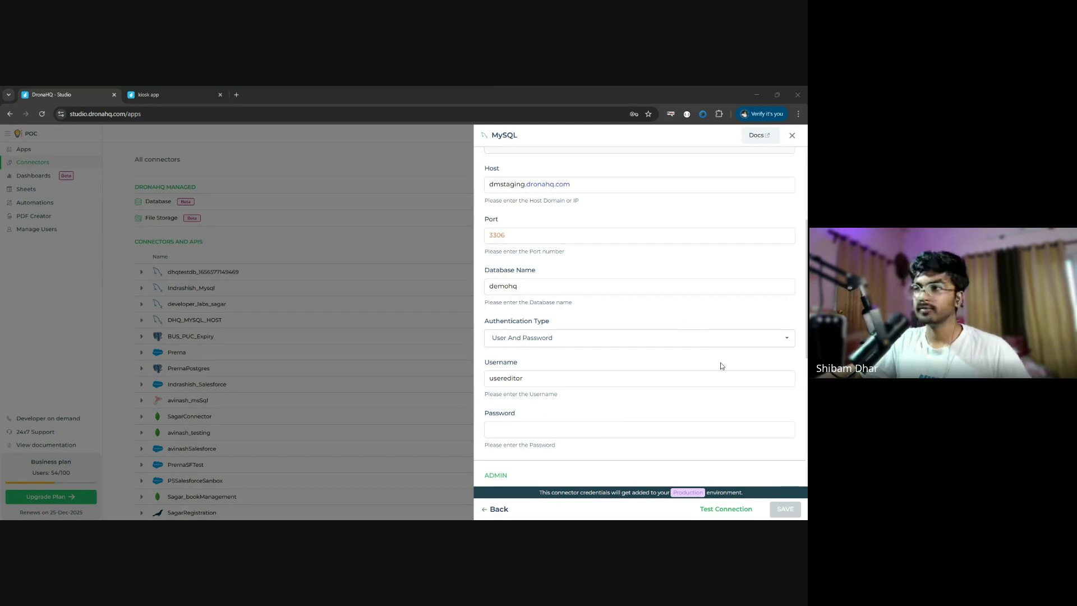
pyautogui.click(519, 425)
pyautogui.hotkey('ctrl', 'v')
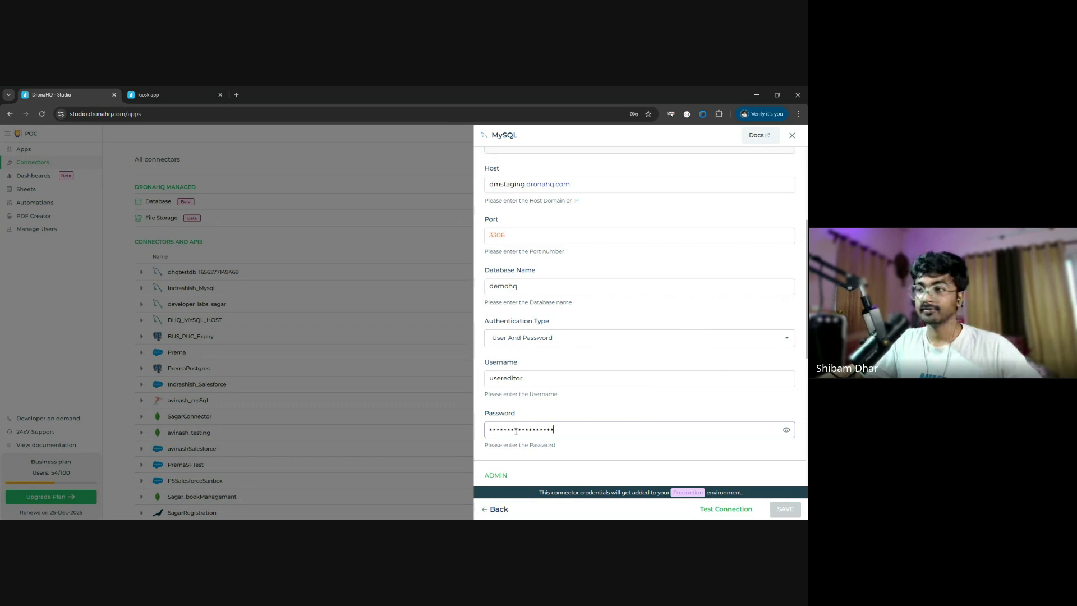
pyautogui.scroll(-3, 585, 412)
pyautogui.scroll(-2, 585, 412)
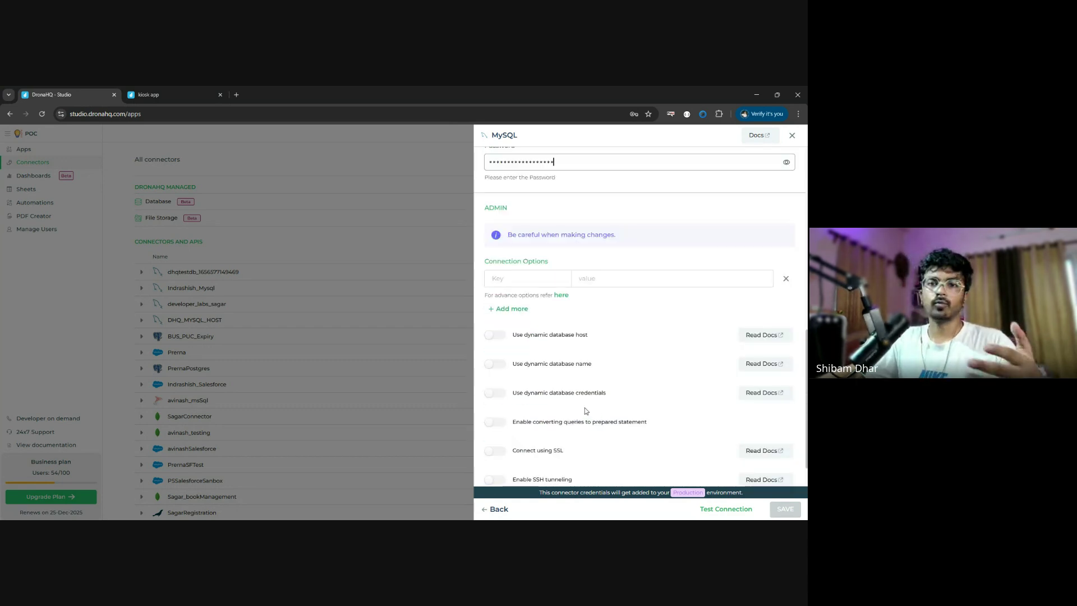
pyautogui.click(726, 509)
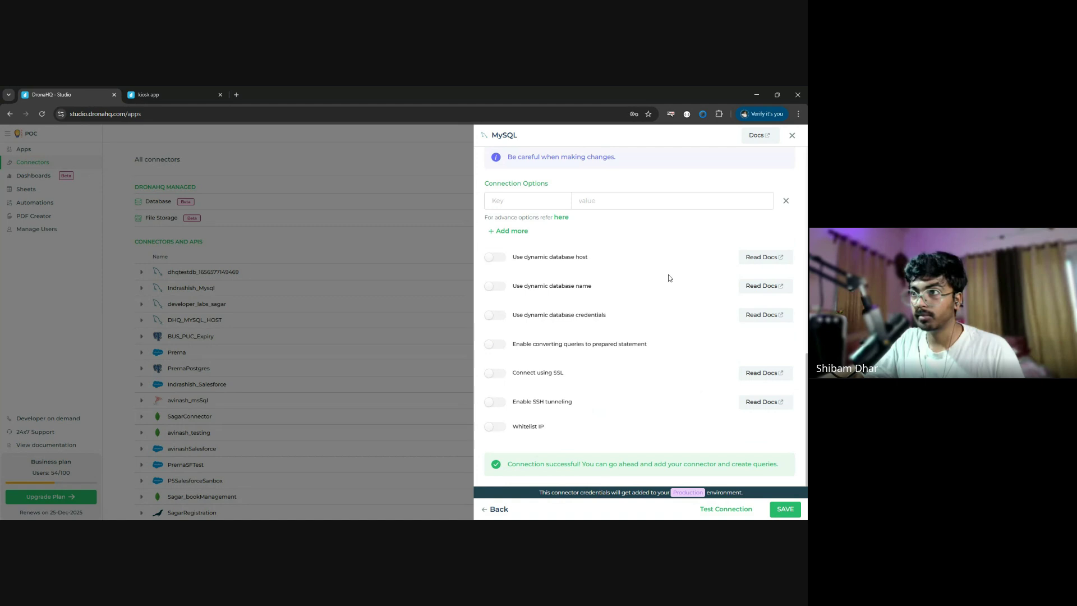
pyautogui.scroll(15, 589, 225)
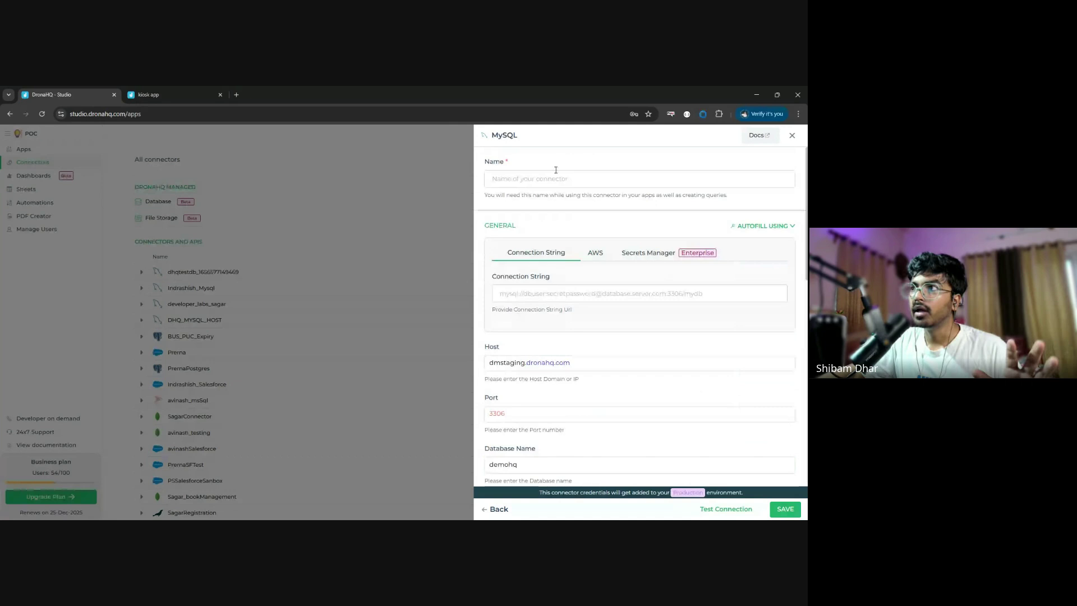
pyautogui.press('Escape')
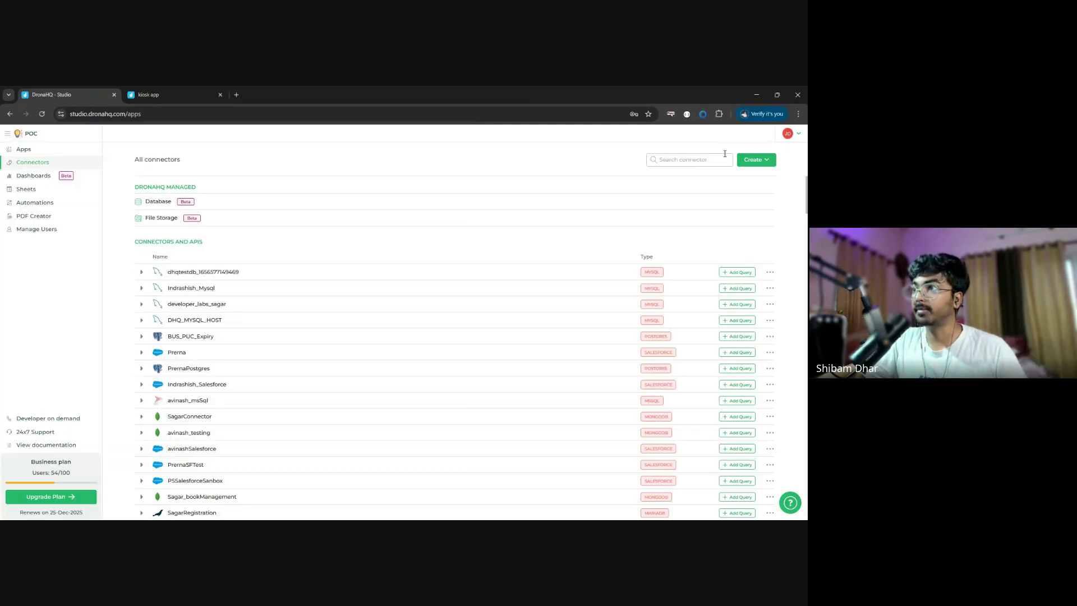
# - Search connectors for 'wor', expand WorkshopDB-SD's queries, and add a new query to it
pyautogui.click(711, 156)
pyautogui.write('worls')
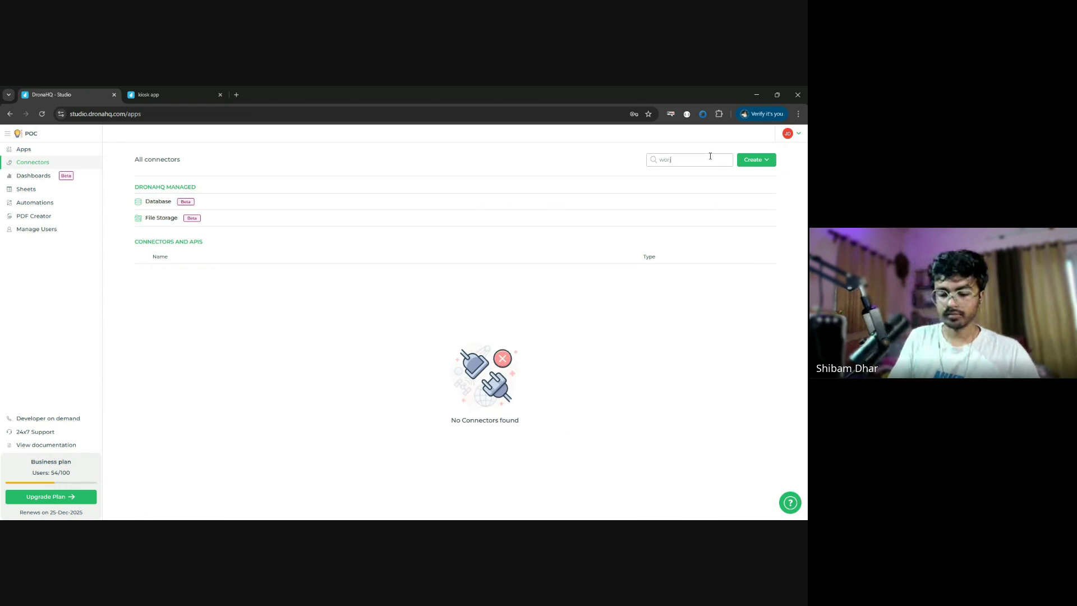
pyautogui.press('BackSpace')
pyautogui.press('BackSpace')
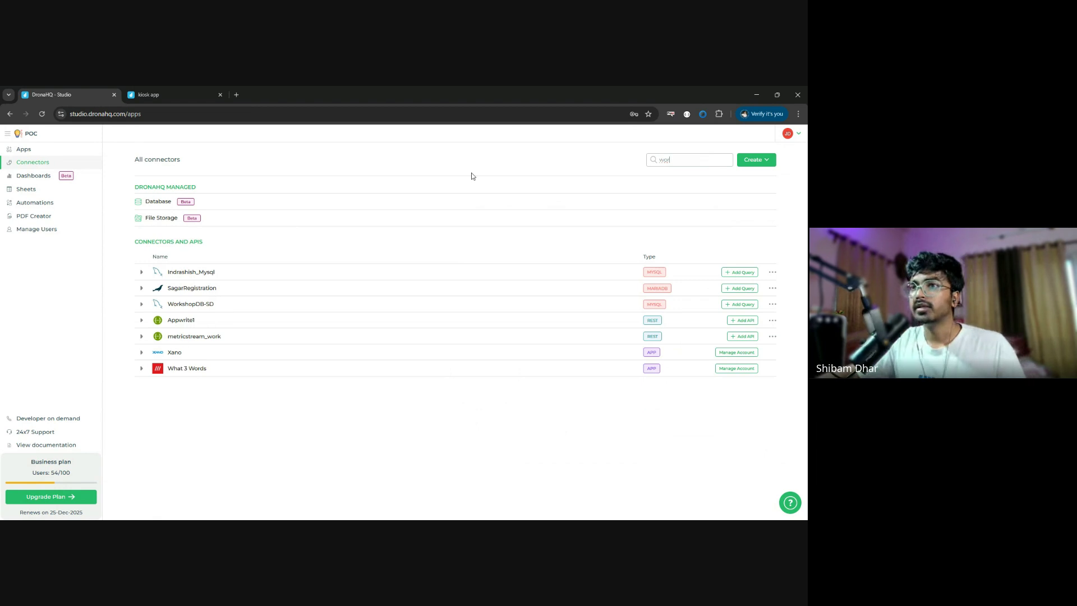
pyautogui.click(141, 304)
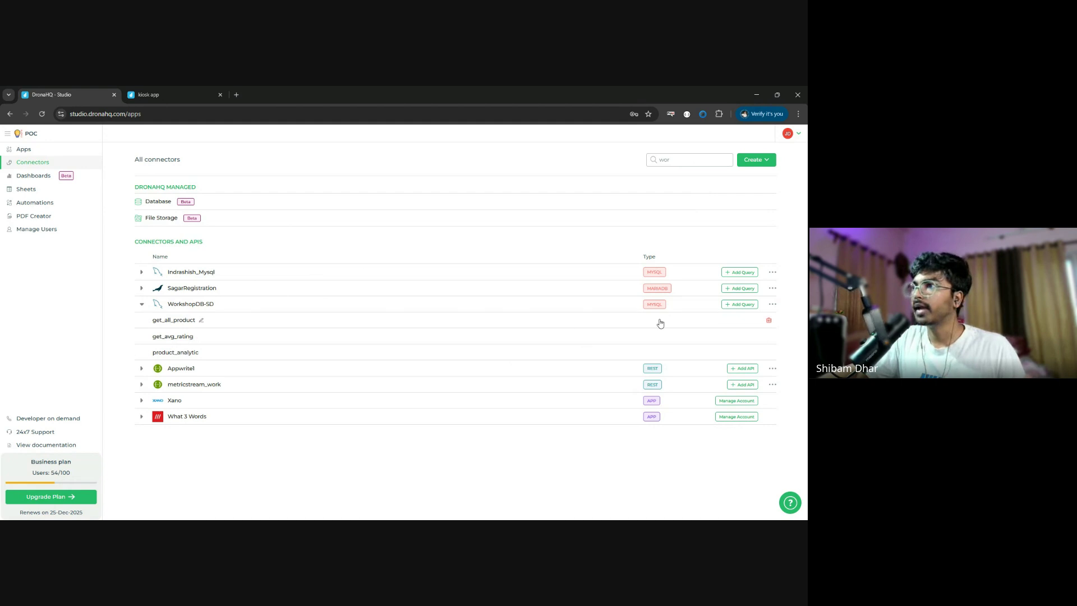
pyautogui.click(740, 305)
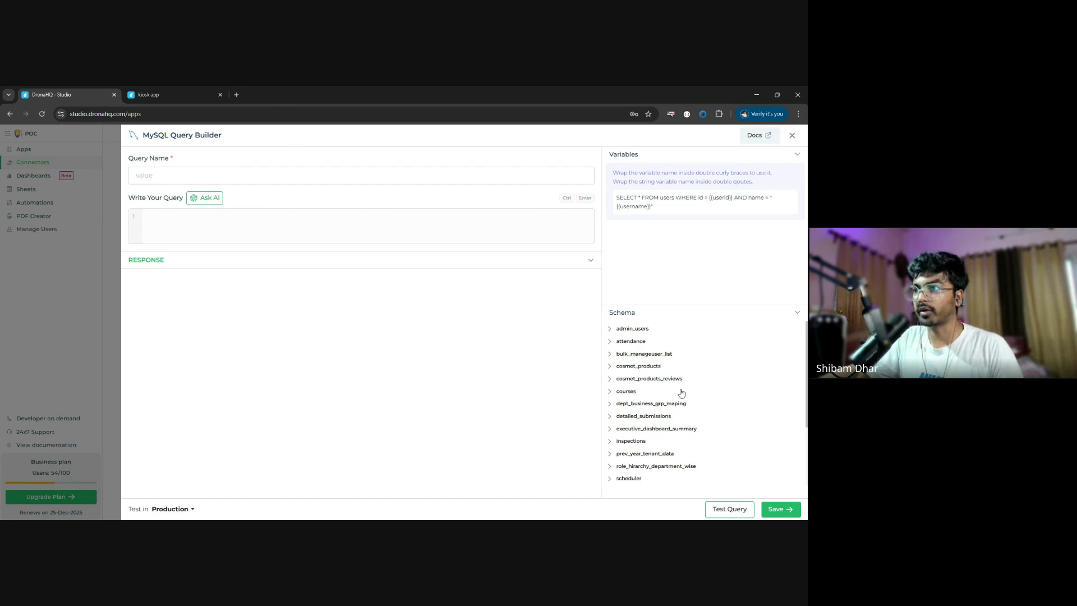
# - Write SELECT * FROM cosmet_products with autocomplete and run it, getting product rows back
pyautogui.click(242, 219)
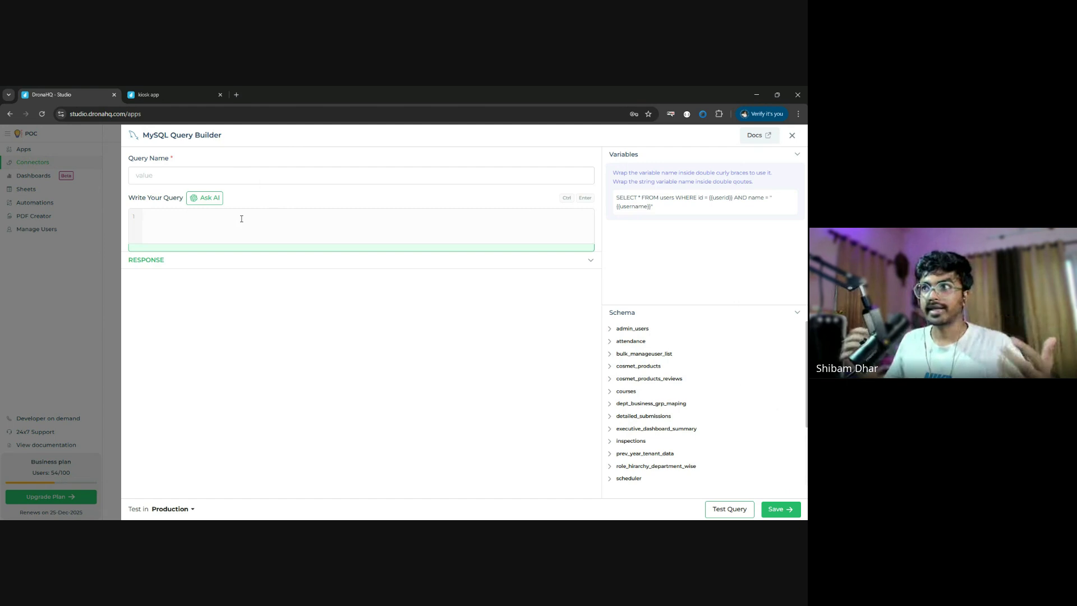
pyautogui.write('sele')
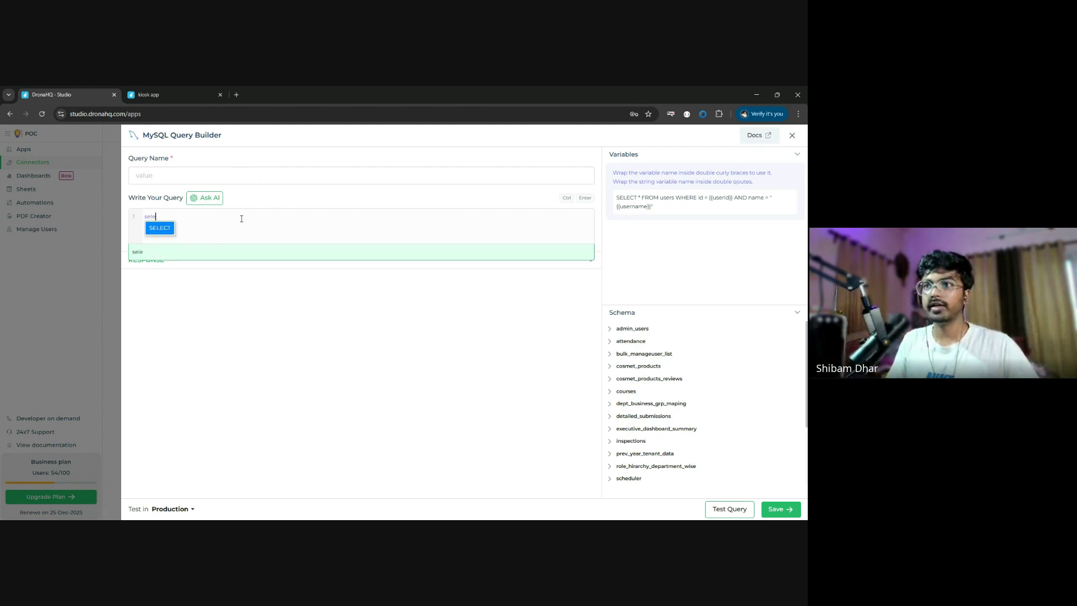
pyautogui.press('Return')
pyautogui.write('* FROM ')
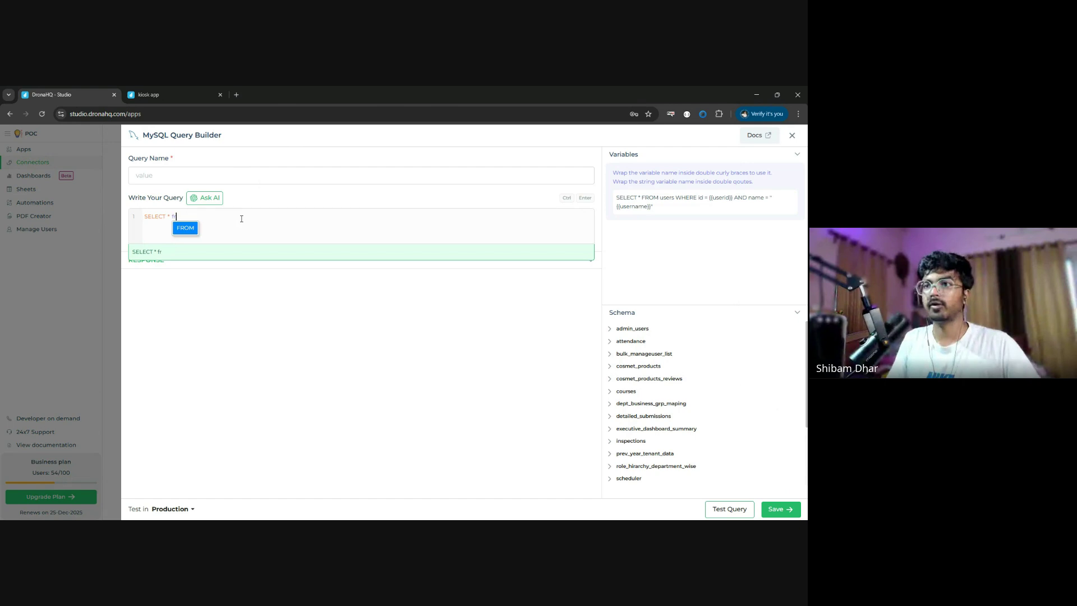
pyautogui.write('co')
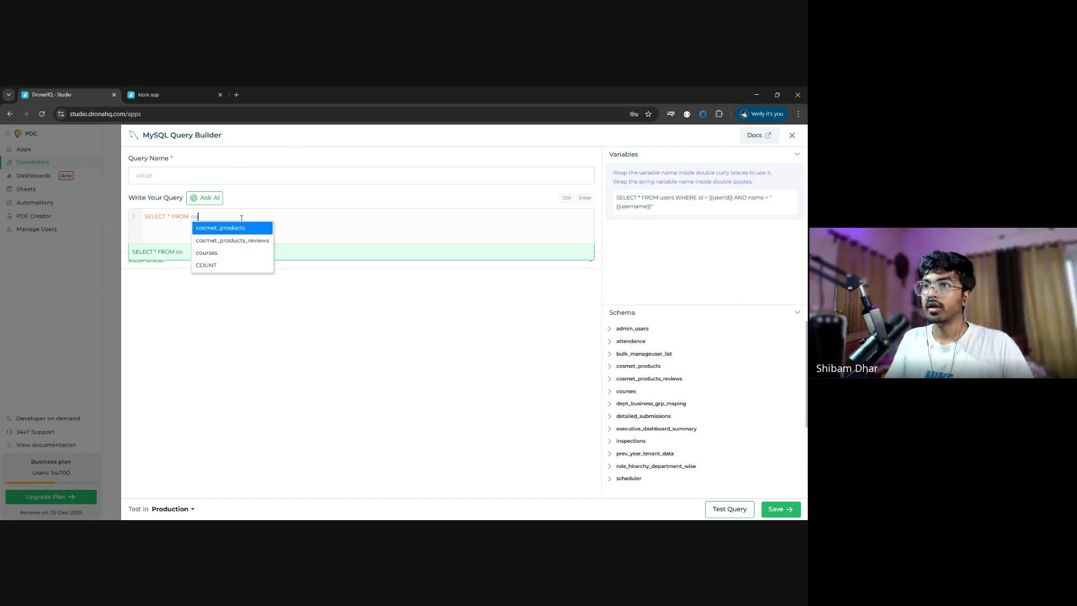
pyautogui.press('Return')
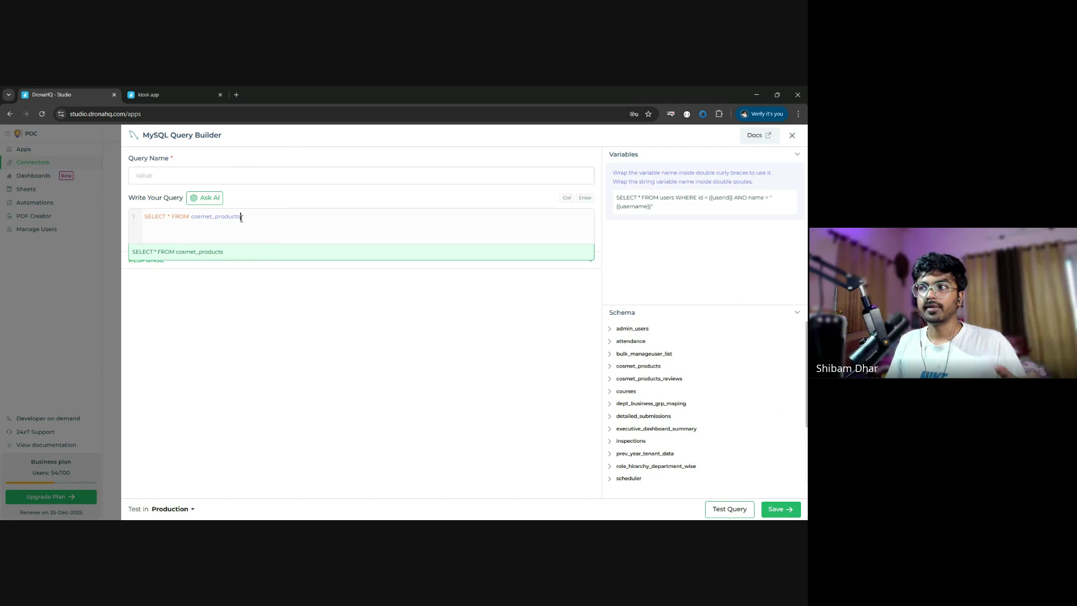
pyautogui.hotkey('ctrl', 'Return')
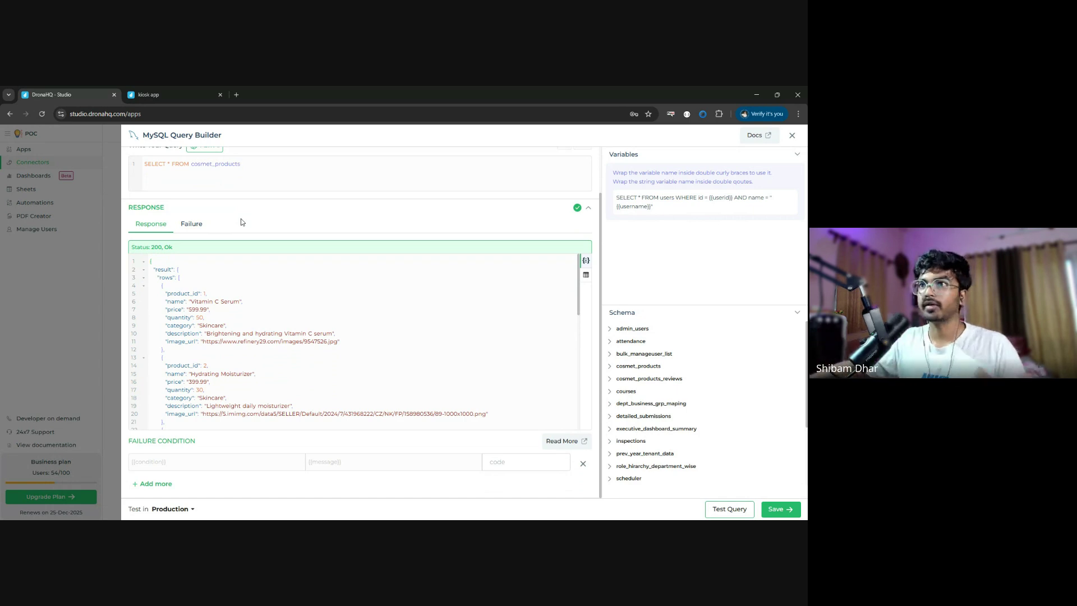
# - Close the blank query and open the get_avg_rating query under WorkshopDB-SD to review its text
pyautogui.click(792, 136)
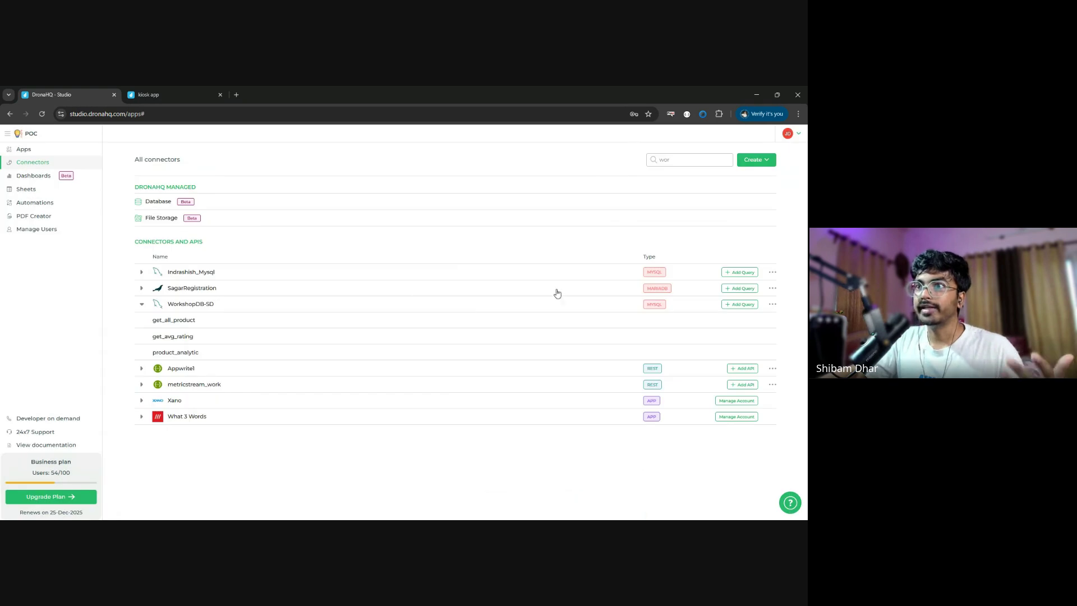
pyautogui.click(201, 322)
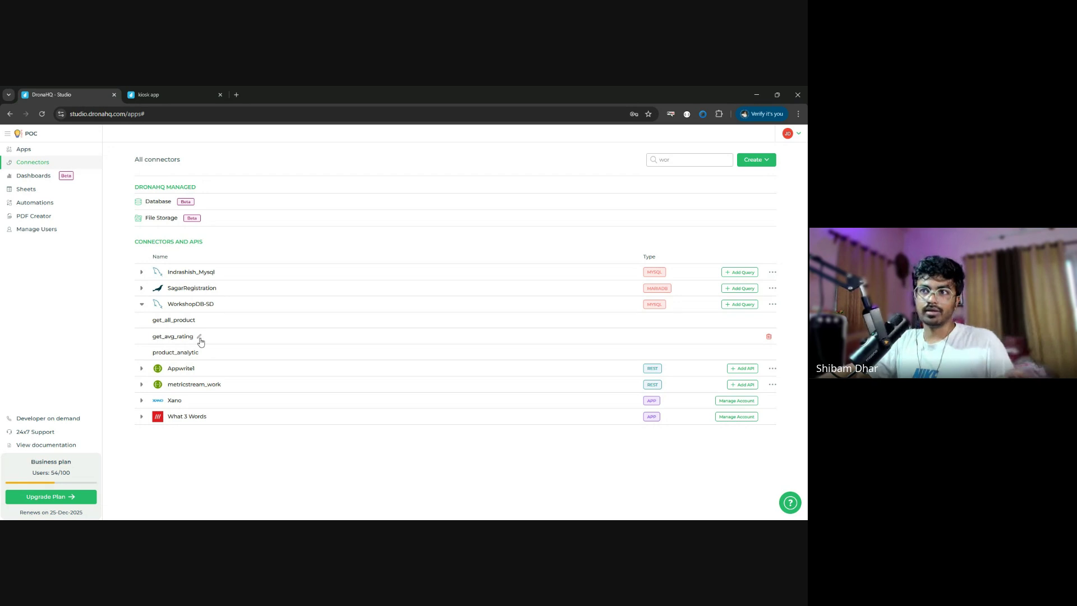
pyautogui.click(199, 337)
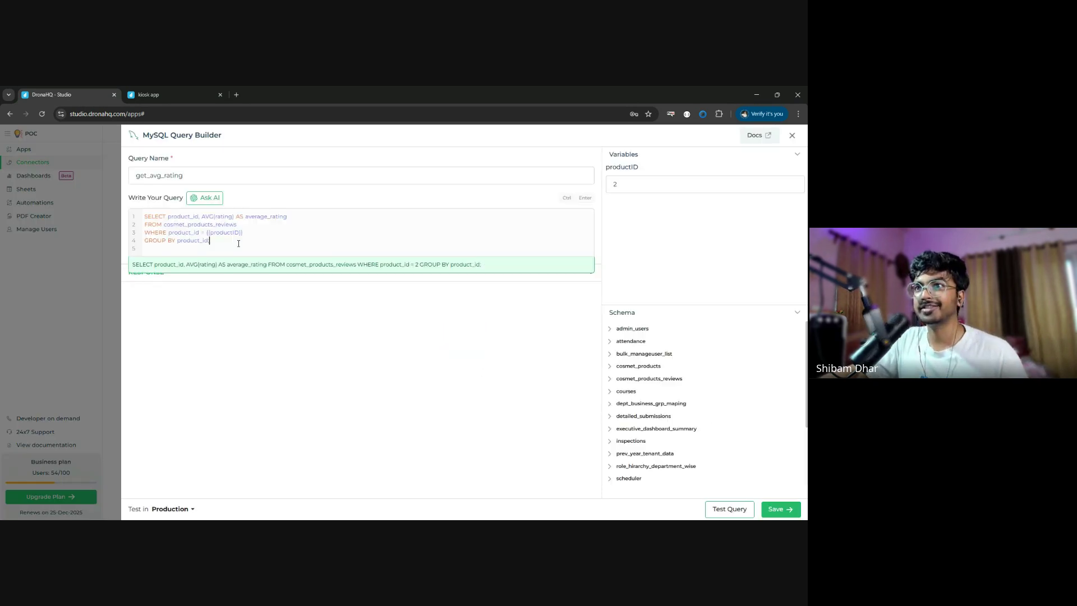
pyautogui.hotkey('ctrl', 'a')
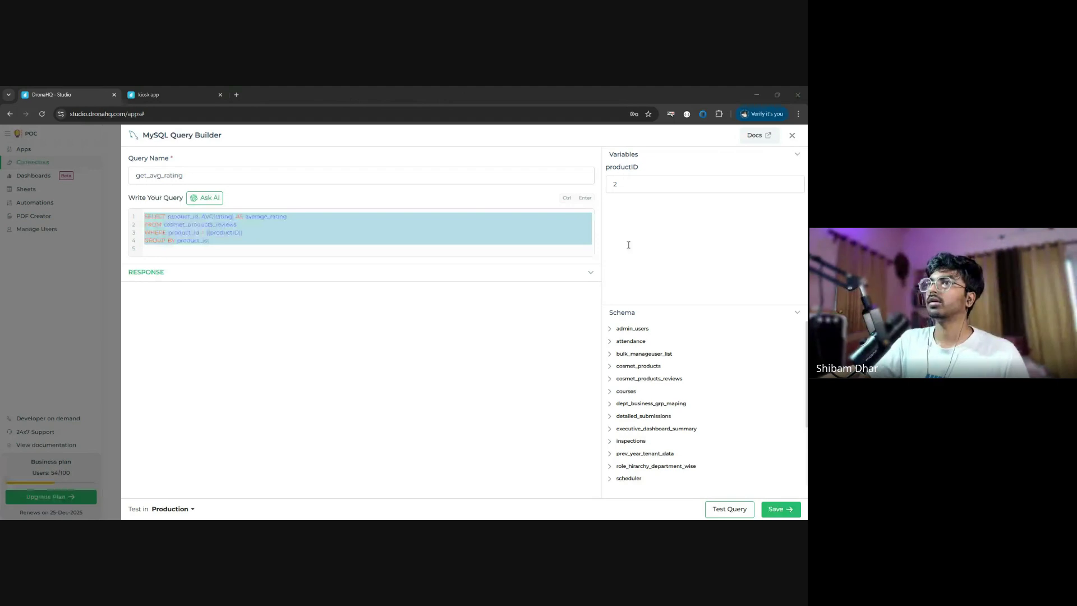
pyautogui.click(320, 236)
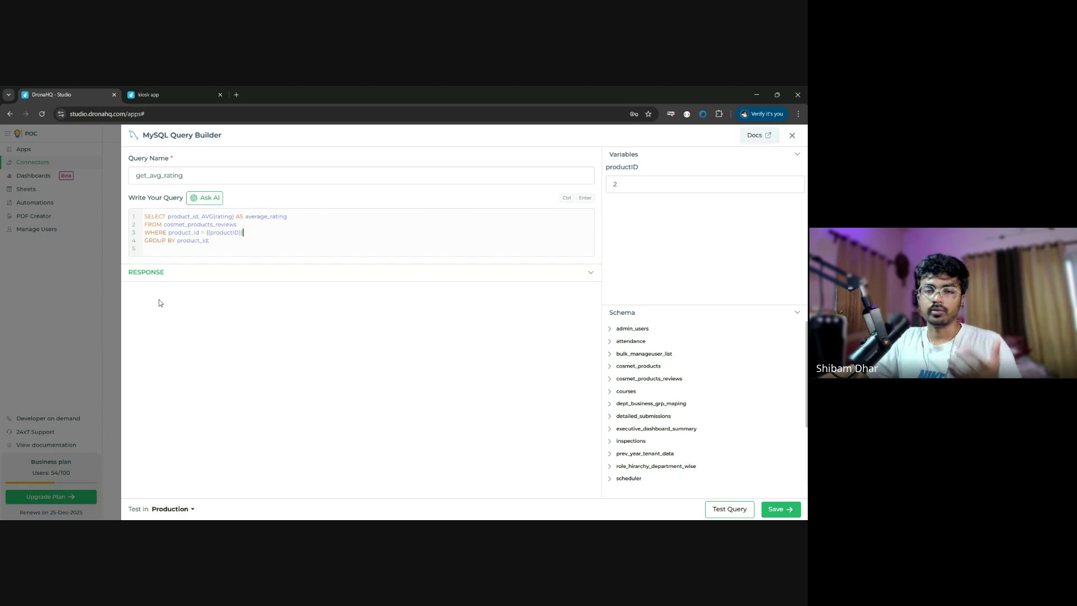
# - Test get_avg_rating with productID 1, confirming an average rating of 4.6000, then close it
pyautogui.click(649, 187)
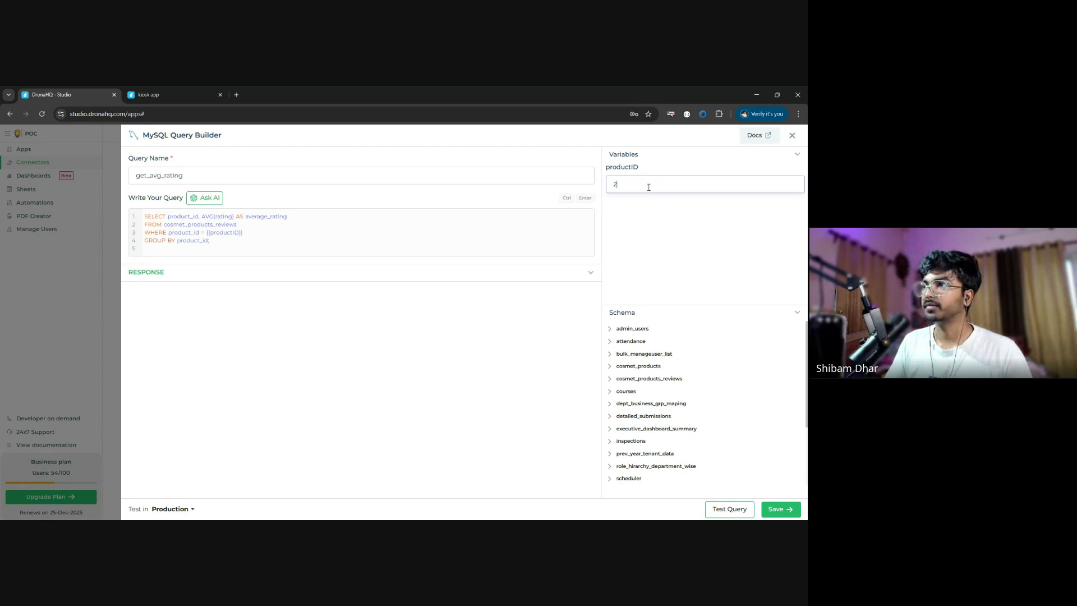
pyautogui.press('BackSpace')
pyautogui.write('1')
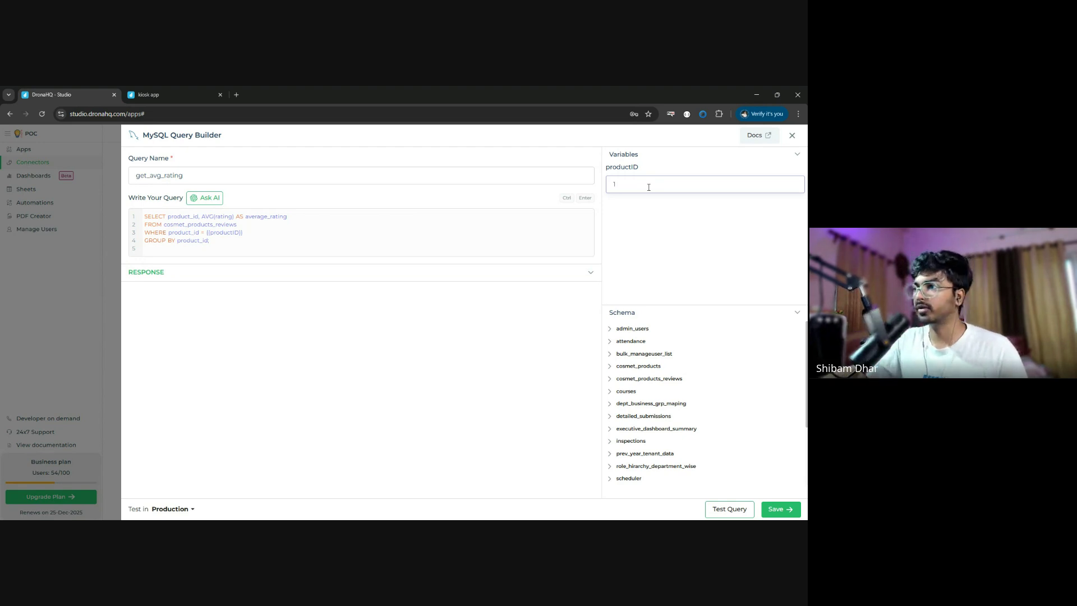
pyautogui.click(730, 516)
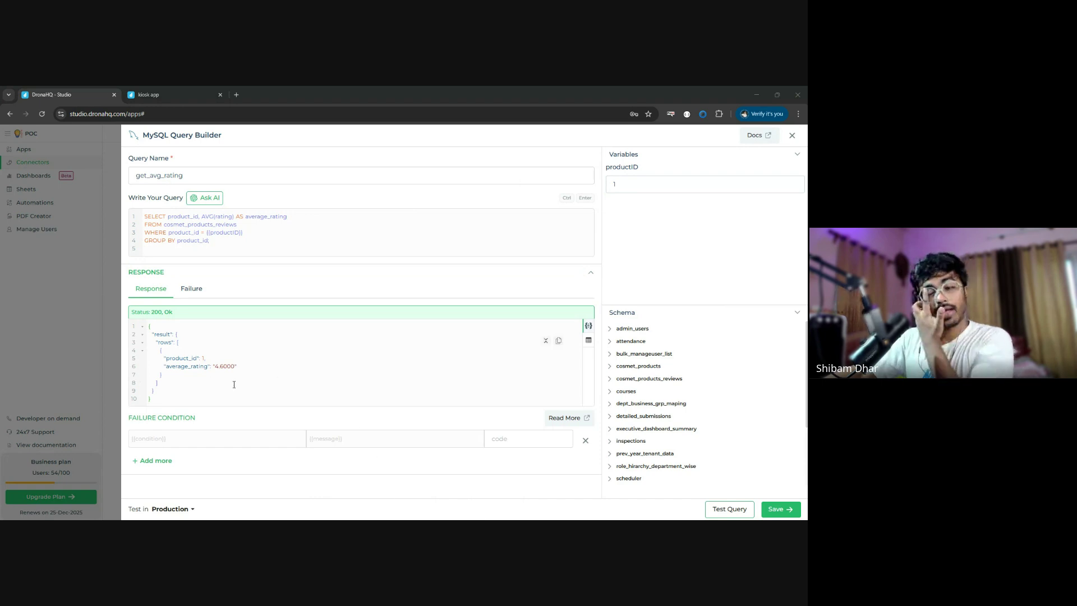
pyautogui.click(243, 365)
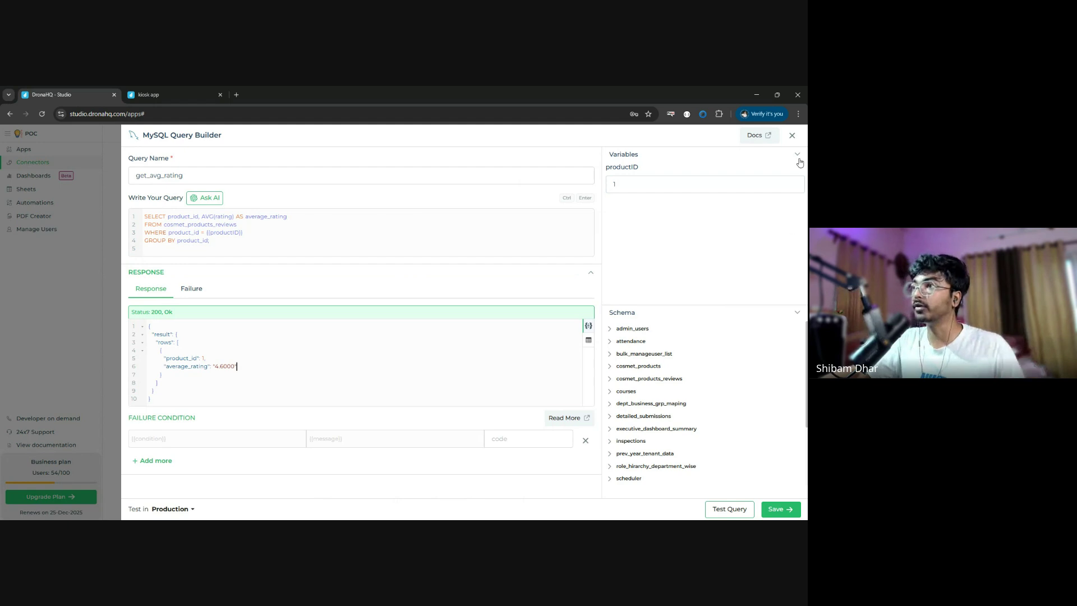
pyautogui.click(793, 136)
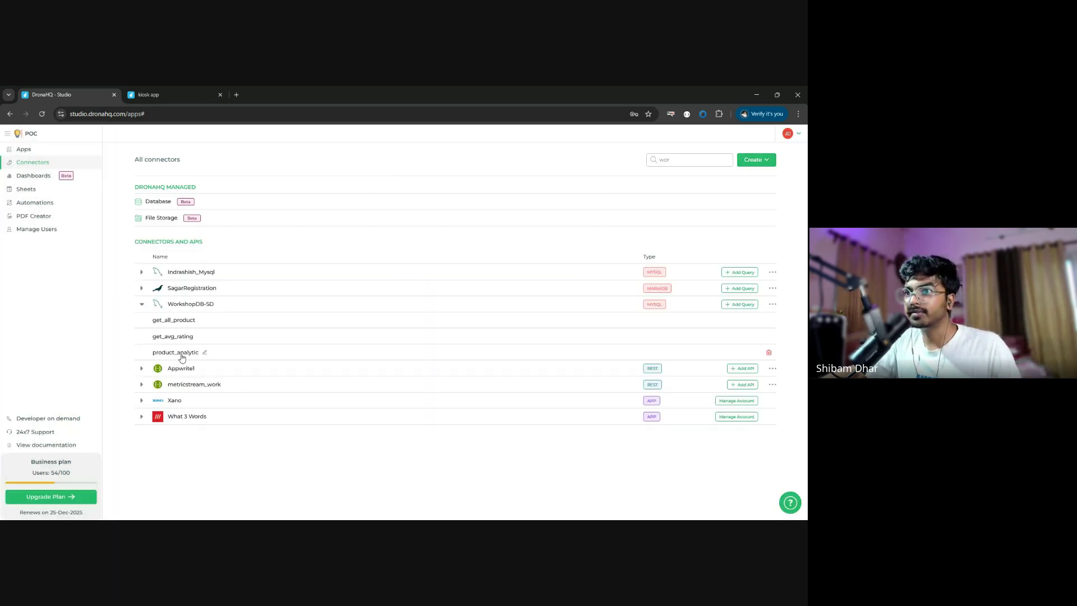
# - Open and test product_analytic, showing Skincare as top category and 491.66 average price
pyautogui.click(203, 356)
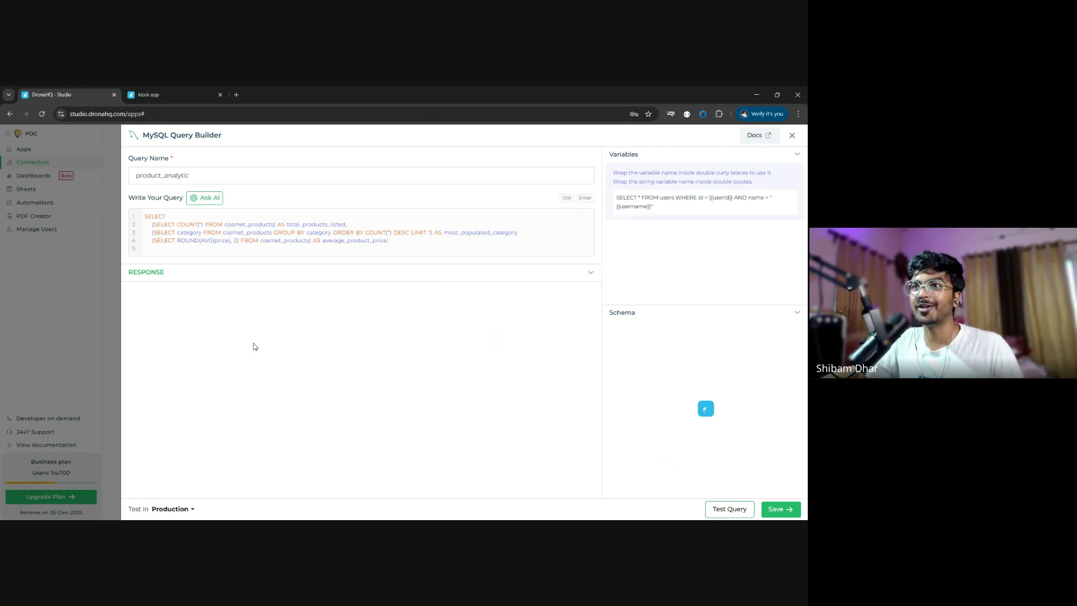
pyautogui.click(193, 238)
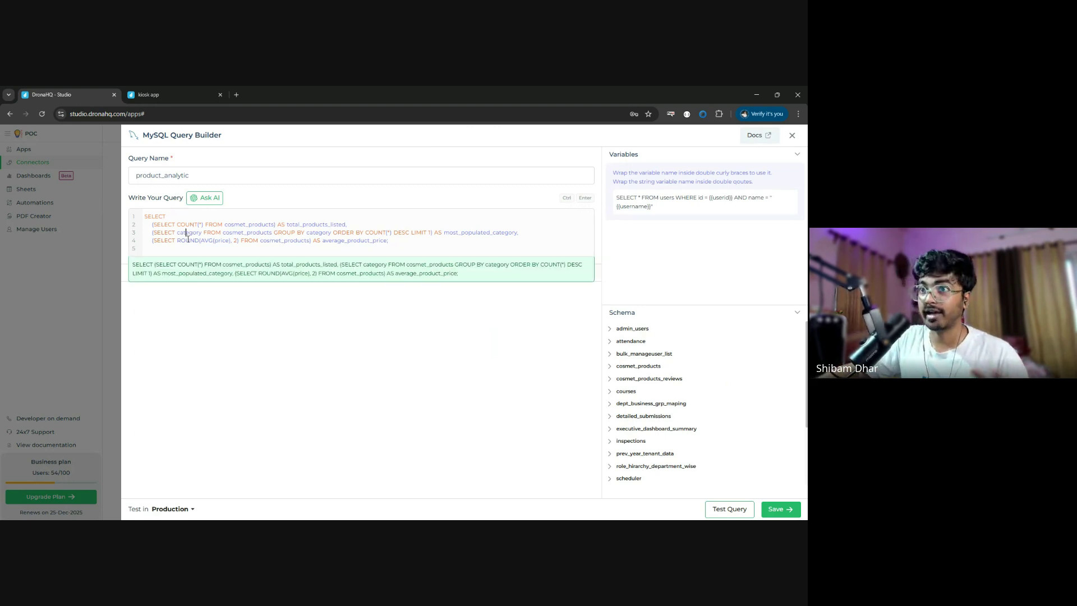
pyautogui.hotkey('ctrl', 'a')
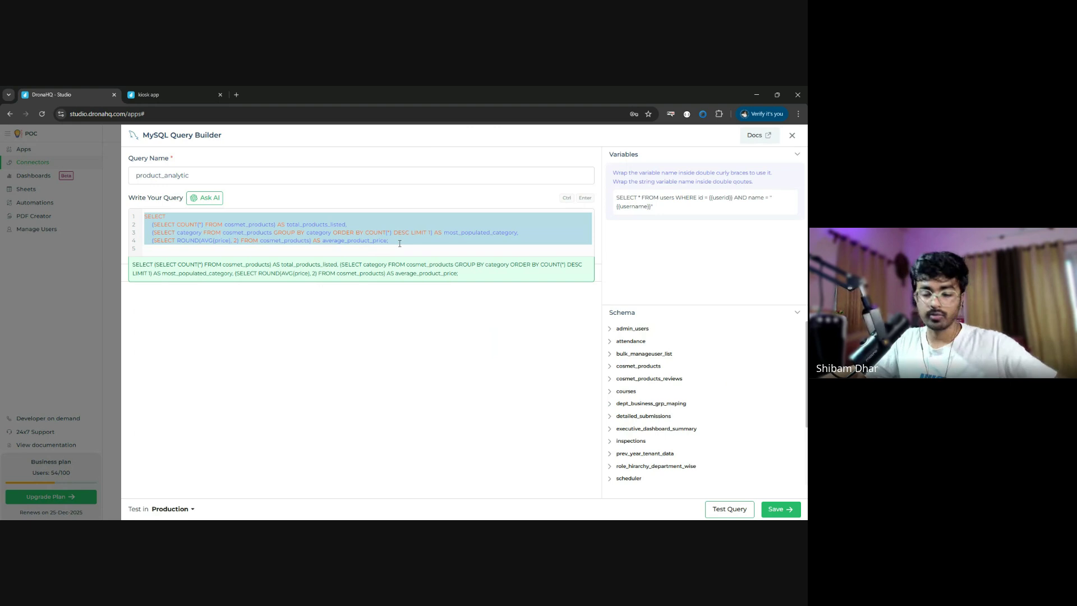
pyautogui.hotkey('ctrl', 'Return')
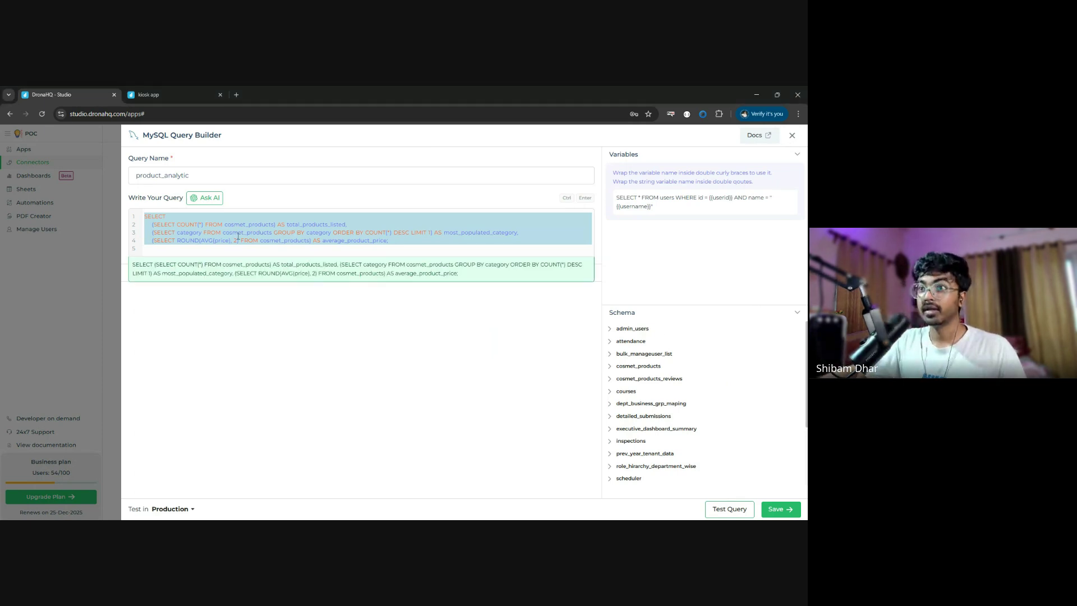
pyautogui.click(726, 509)
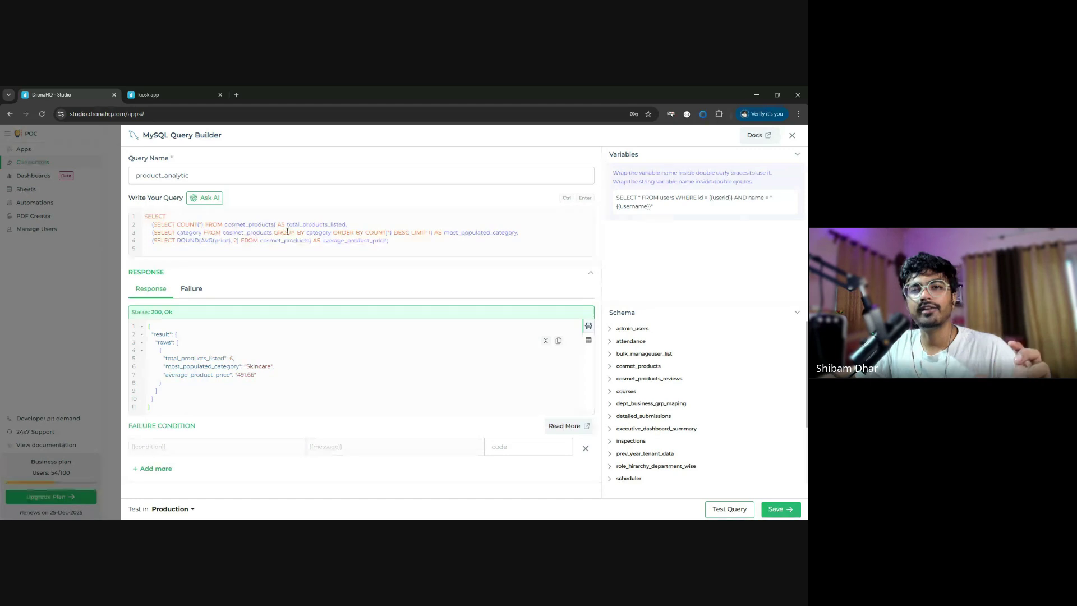
# - Look over the product_analytic JSON response, then close the MySQL Query Builder
pyautogui.click(318, 220)
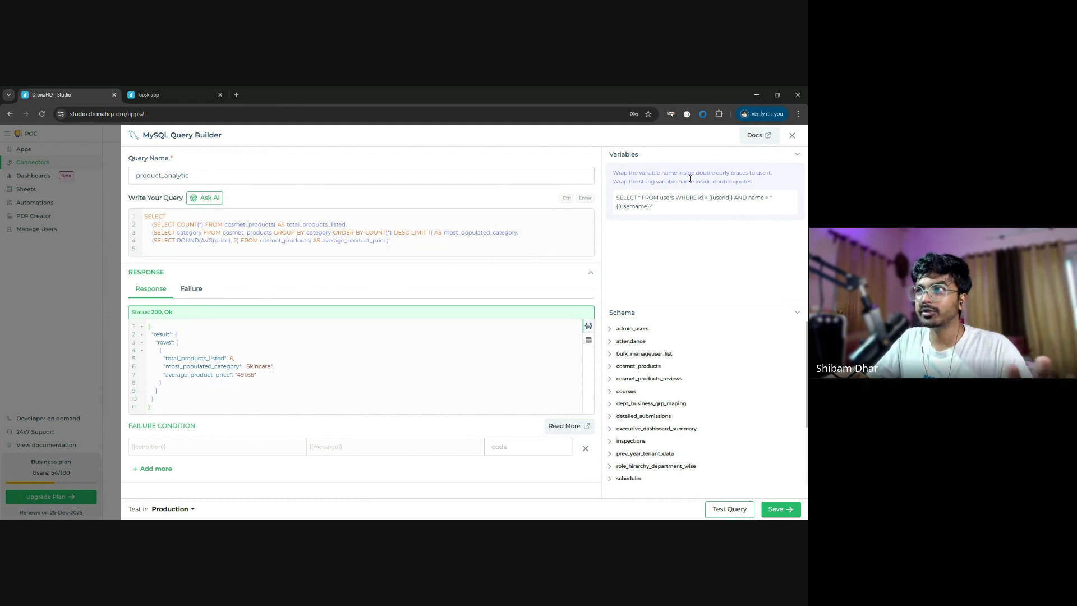
pyautogui.click(259, 230)
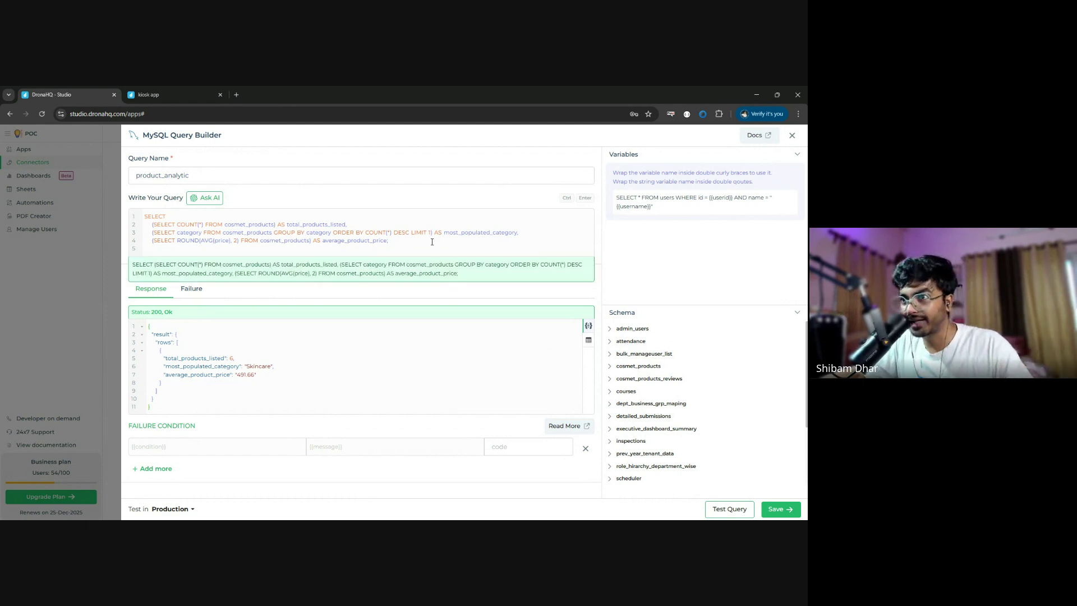
pyautogui.click(368, 192)
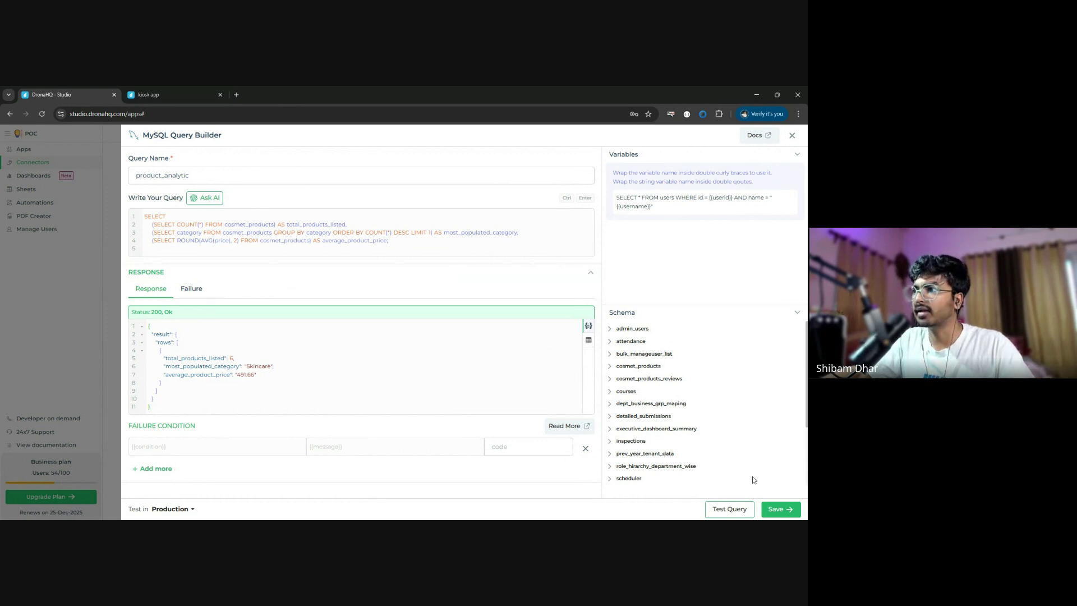
pyautogui.click(792, 136)
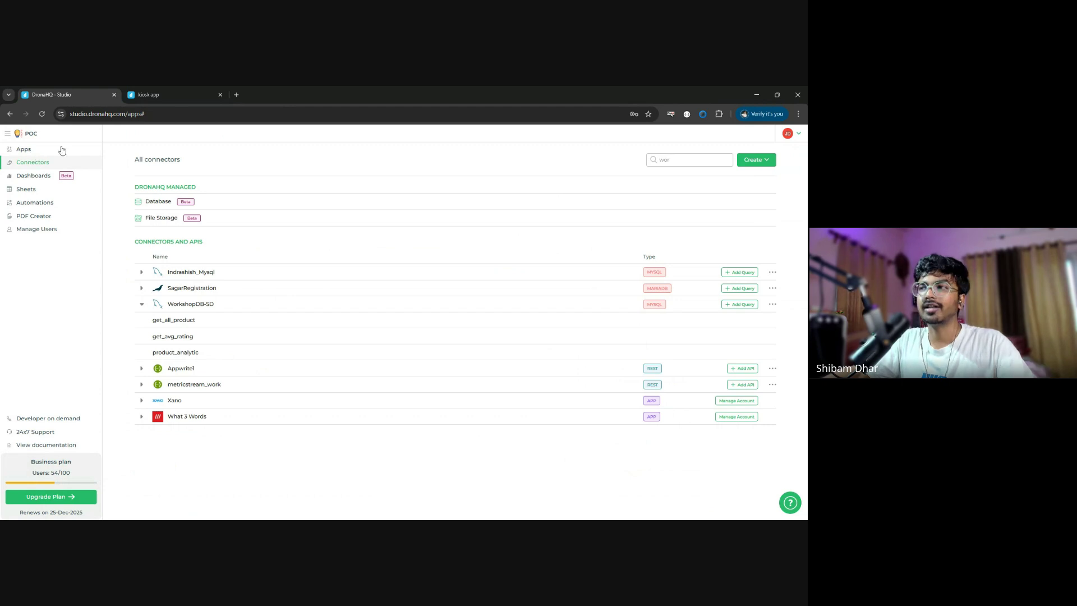
# - Create the new app App_34 from Apps > Get Started and close the kiosk app tab
pyautogui.click(27, 151)
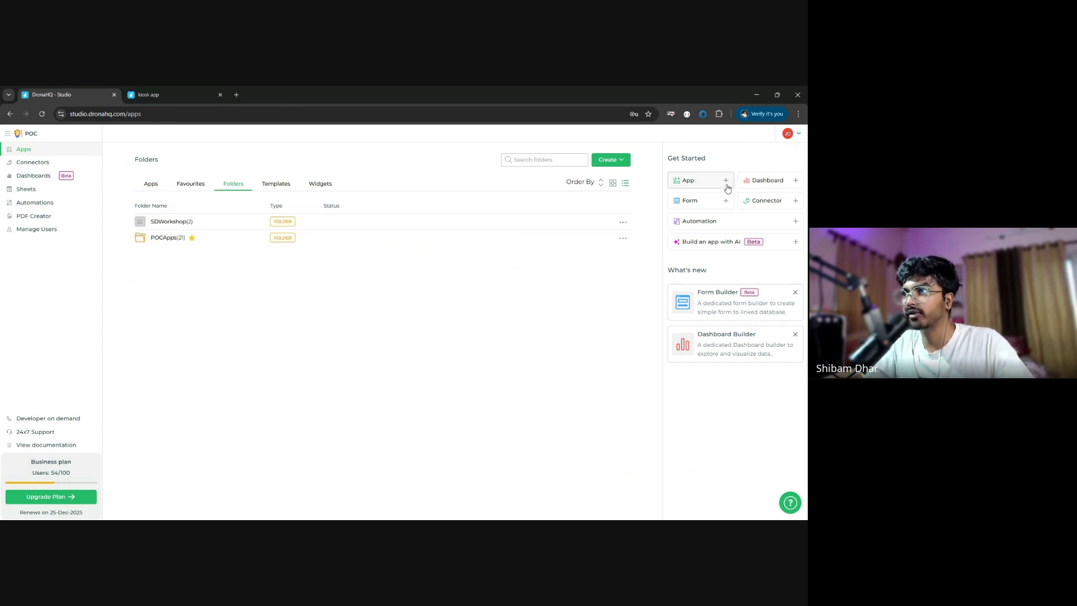
pyautogui.click(726, 186)
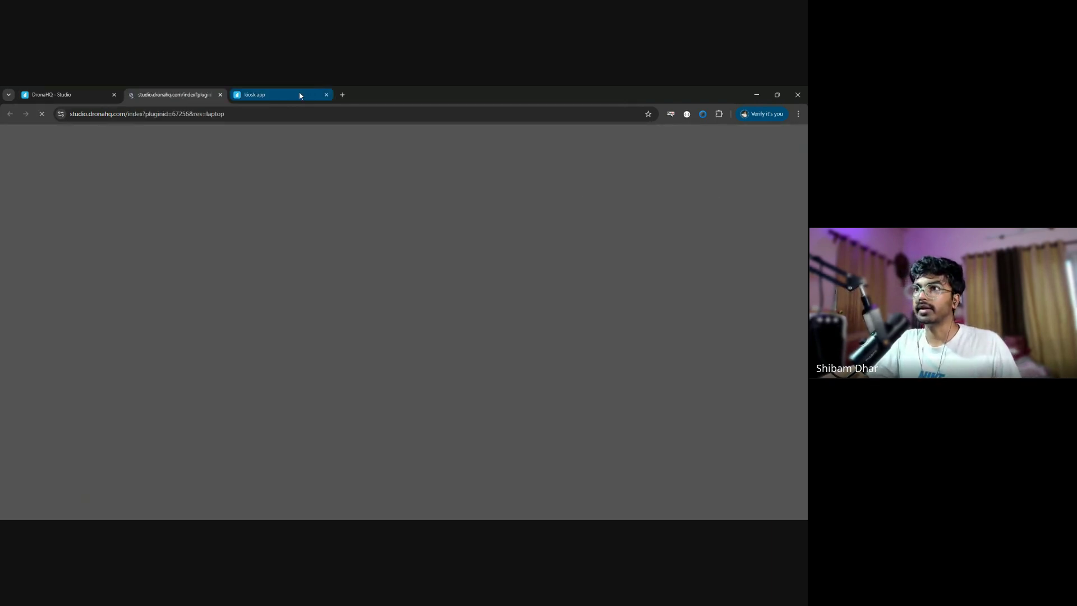
pyautogui.middleClick(301, 95)
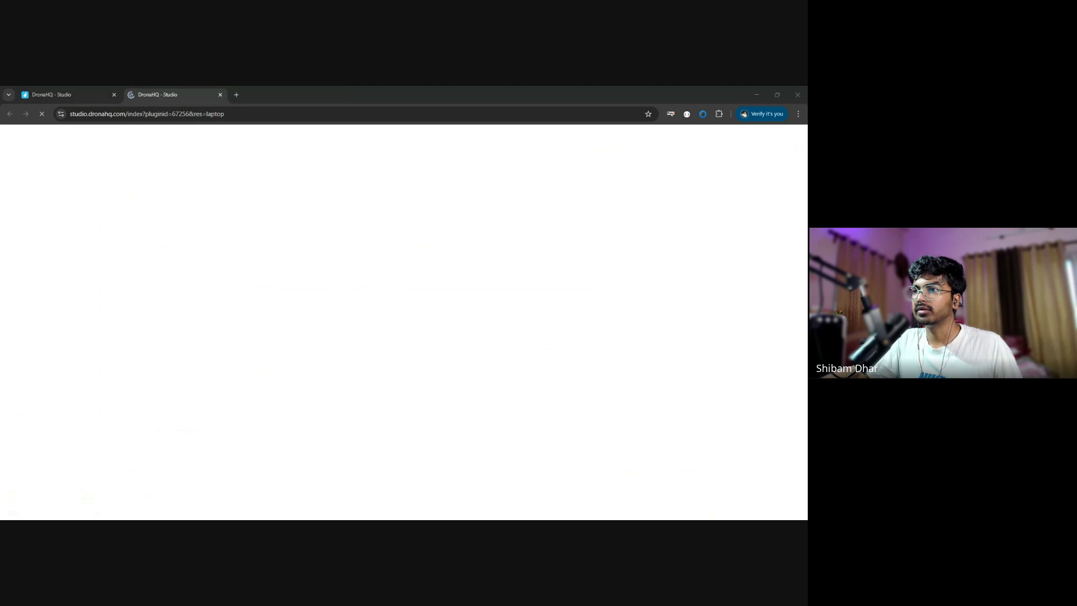
pyautogui.click(259, 364)
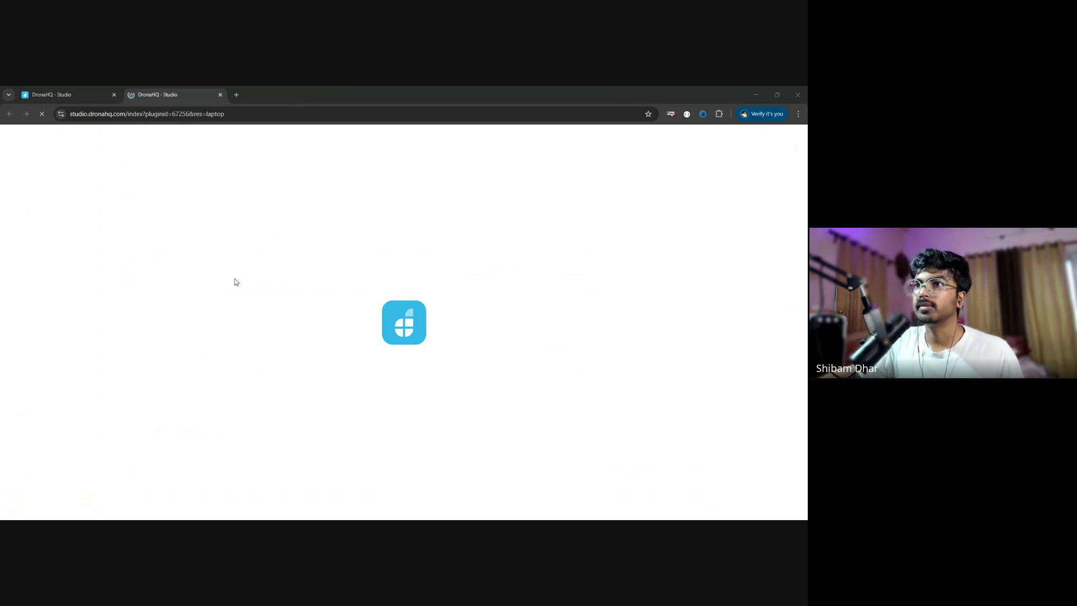
pyautogui.click(684, 272)
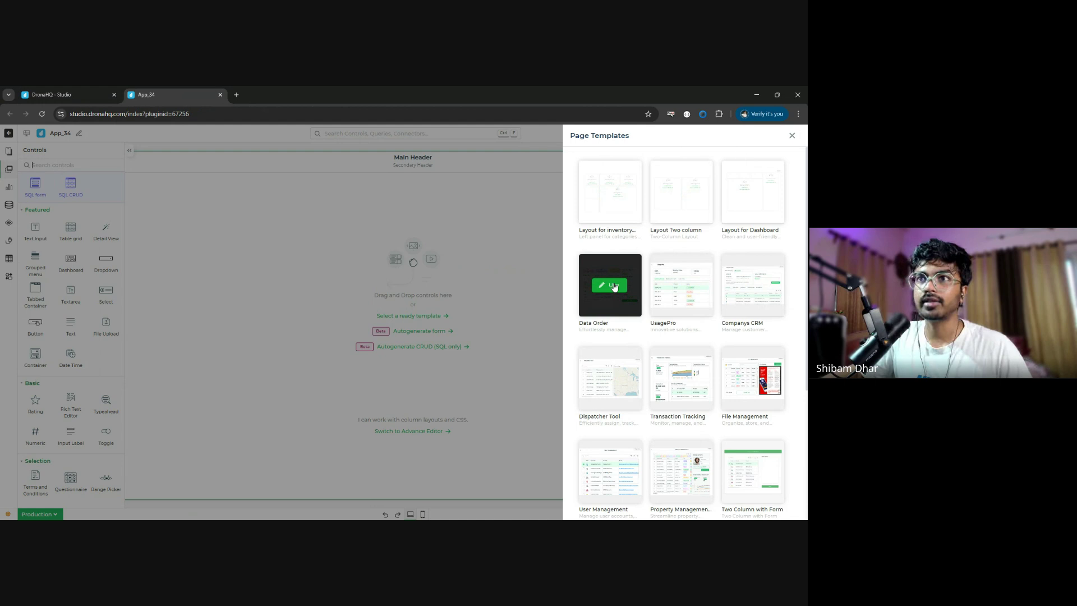
# - Apply the Data Order template, then select the File Upload field and open its properties
pyautogui.click(614, 286)
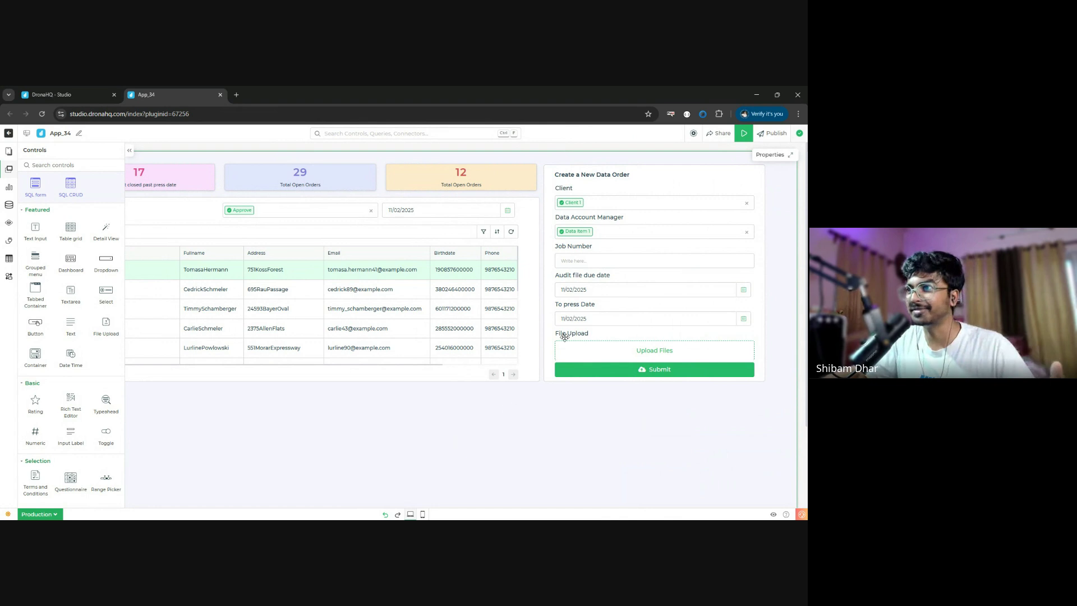
pyautogui.click(7, 168)
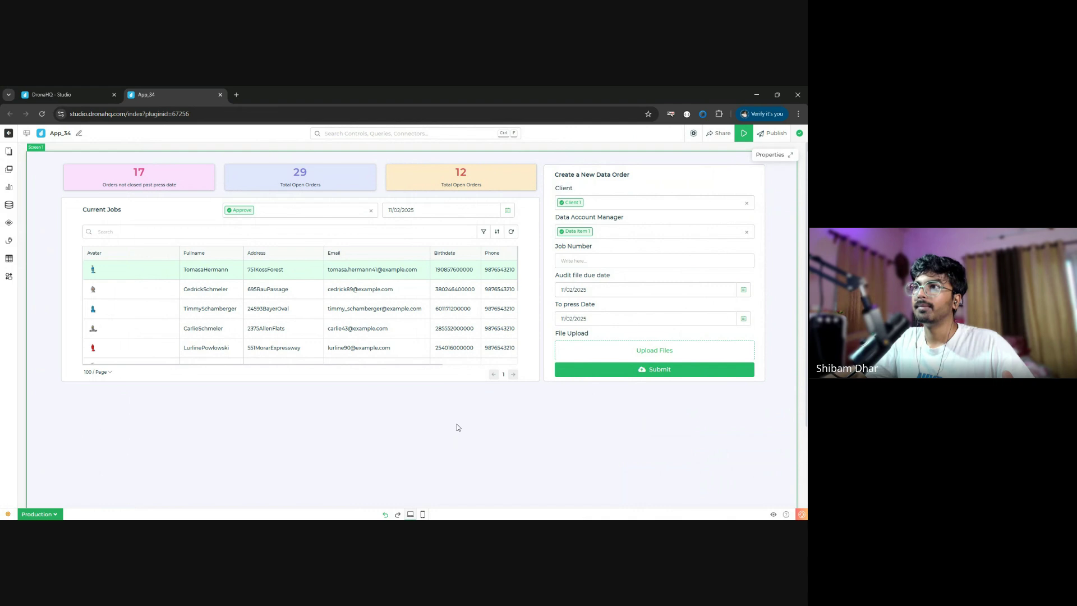
pyautogui.click(650, 342)
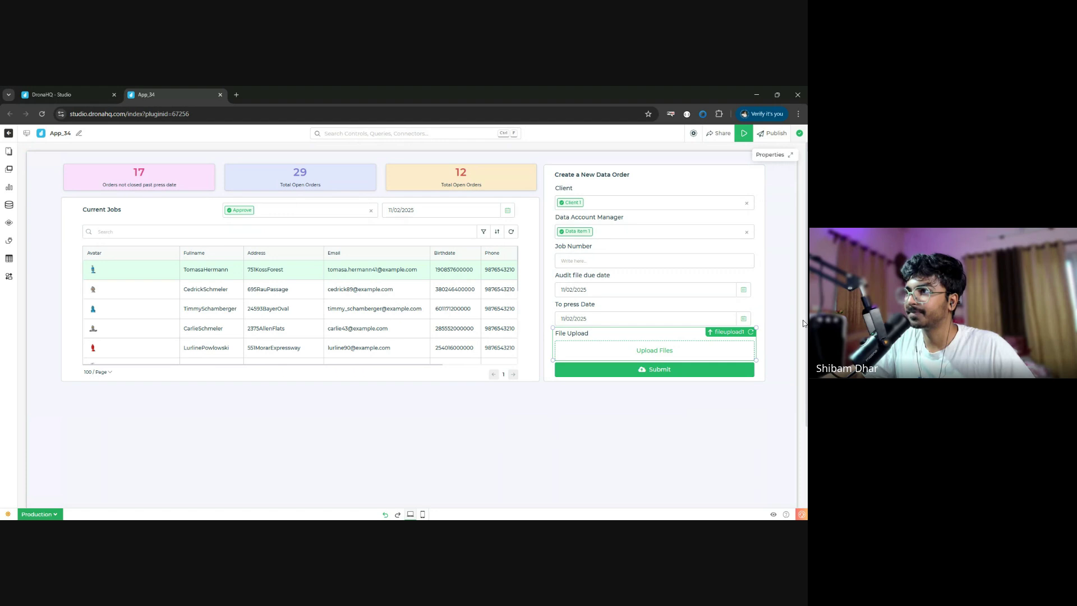
pyautogui.click(773, 155)
# - Delete the File Upload, To press Date, Audit file due date, Job Number, Data Account Manager and Client fields
pyautogui.click(772, 155)
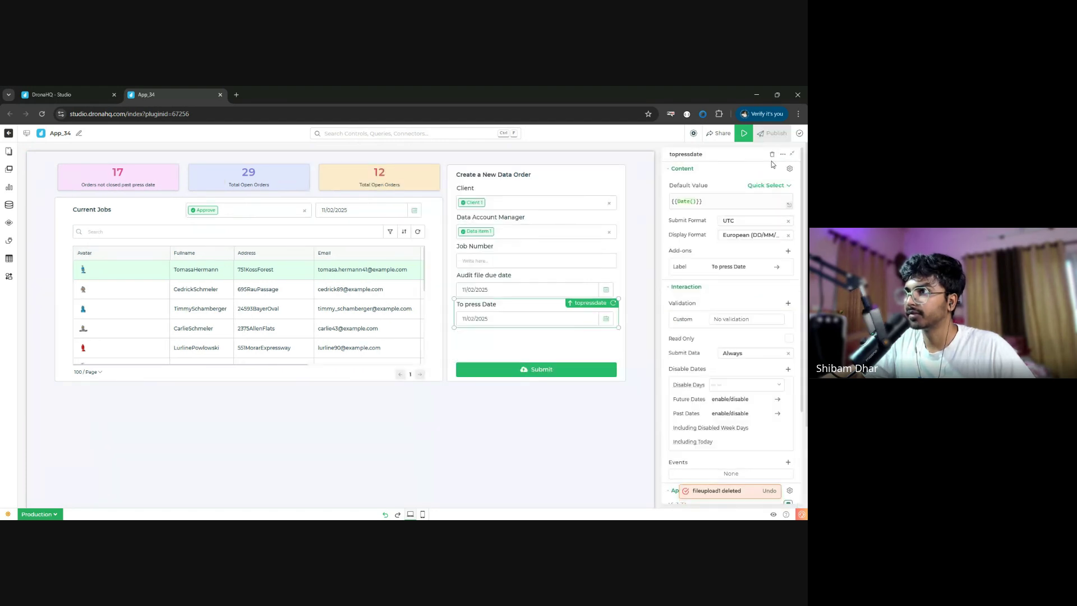
pyautogui.click(772, 156)
pyautogui.click(772, 155)
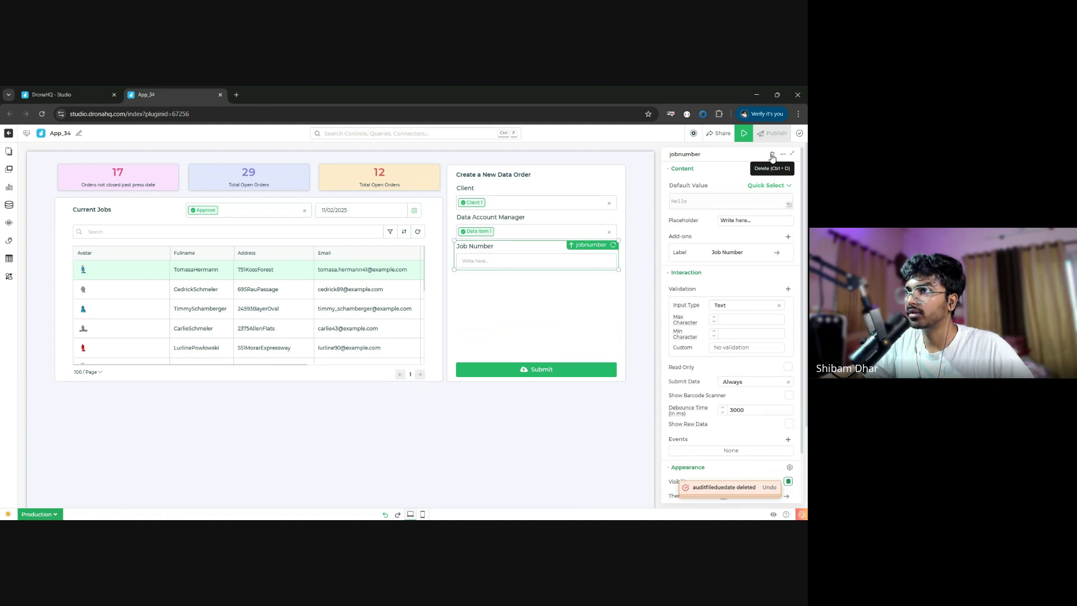
pyautogui.click(772, 155)
pyautogui.click(772, 156)
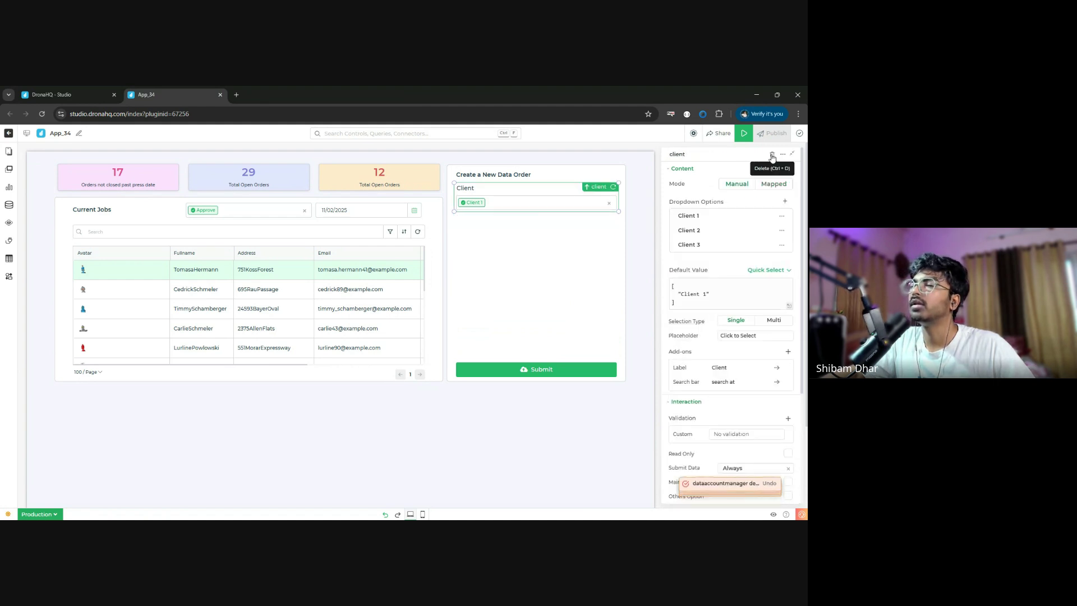
pyautogui.click(772, 155)
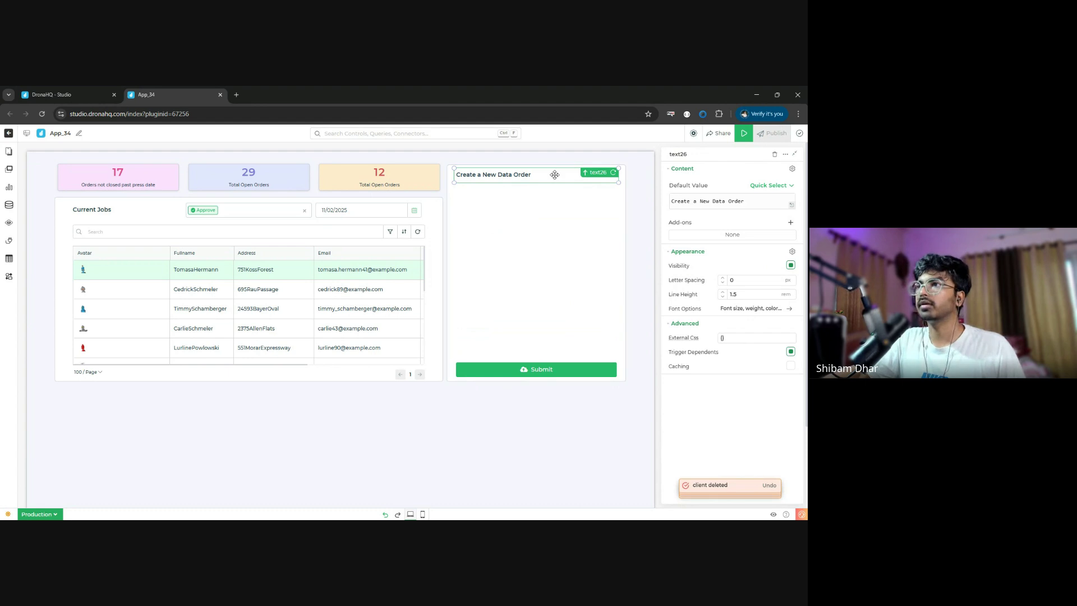
# - Change the form heading to 'Know your Product!' and search the components list for 'detail'
pyautogui.click(724, 209)
pyautogui.tripleClick(745, 201)
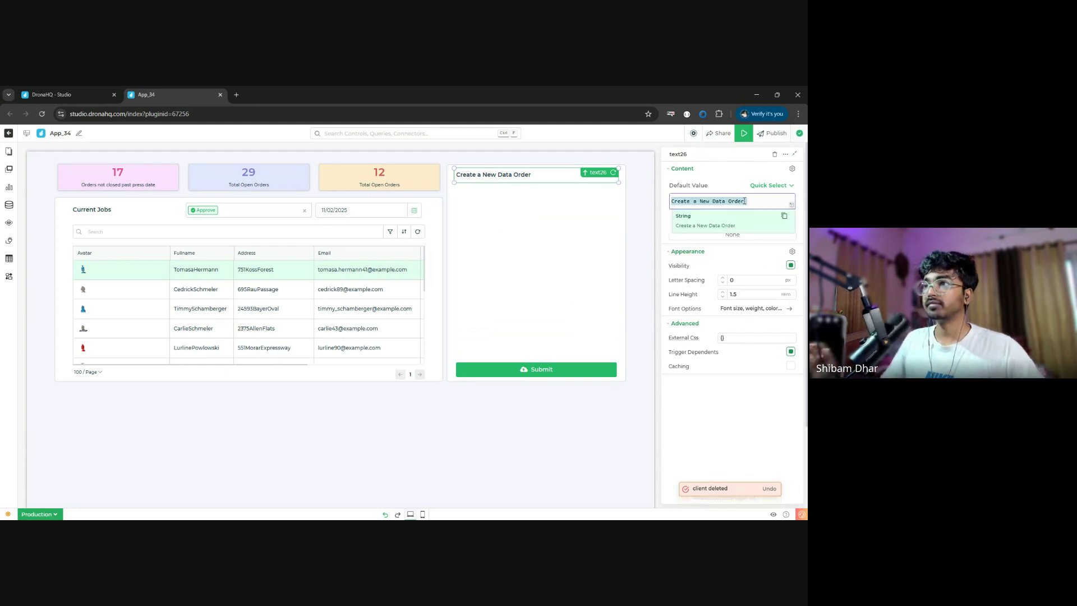
pyautogui.write('Know ')
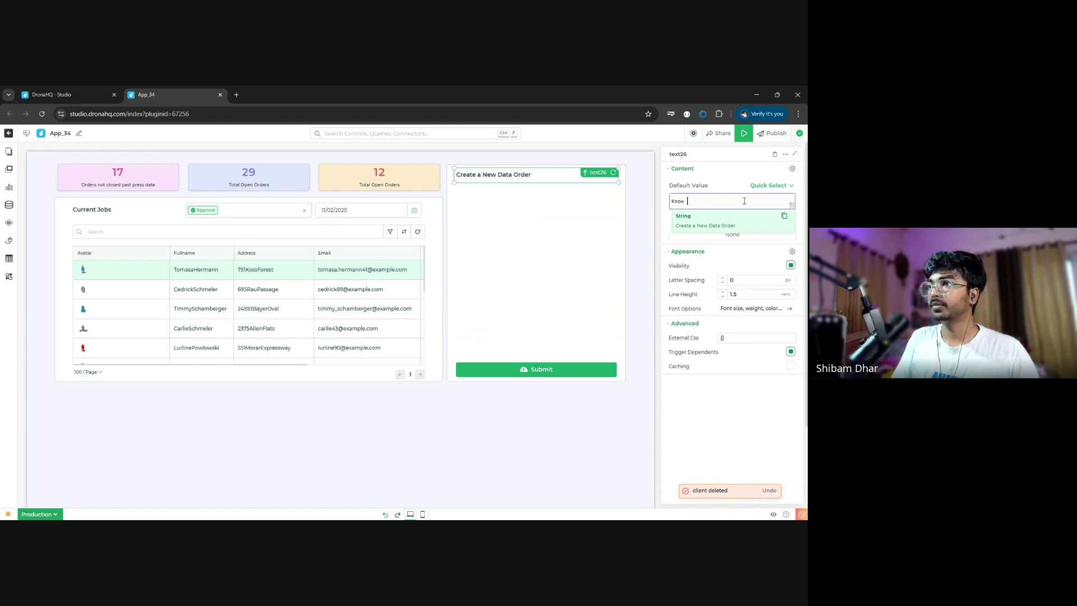
pyautogui.write('t')
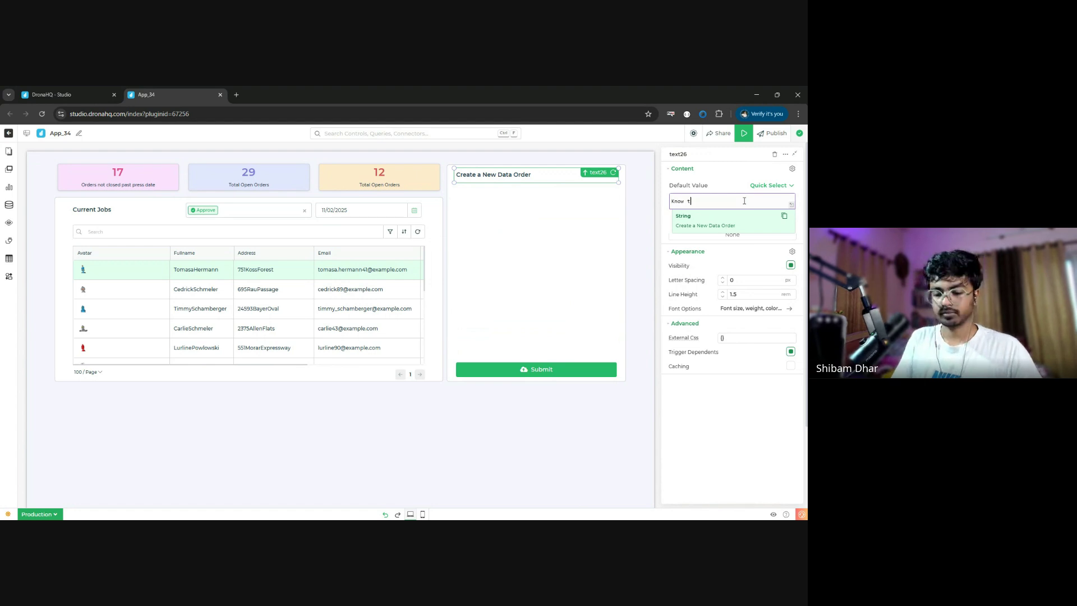
pyautogui.press('BackSpace')
pyautogui.write('your')
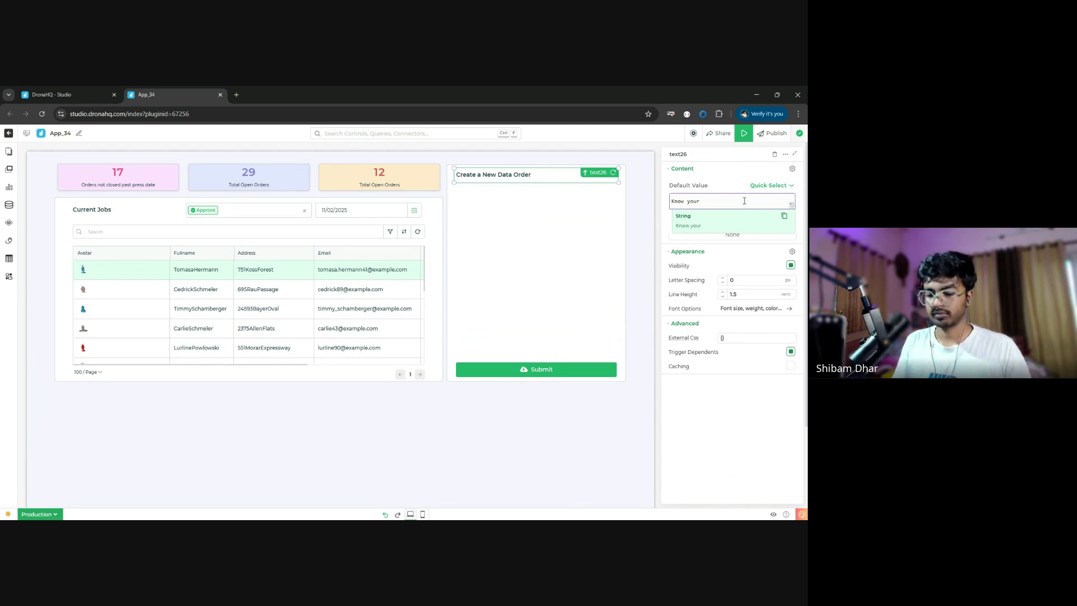
pyautogui.write(' Product:')
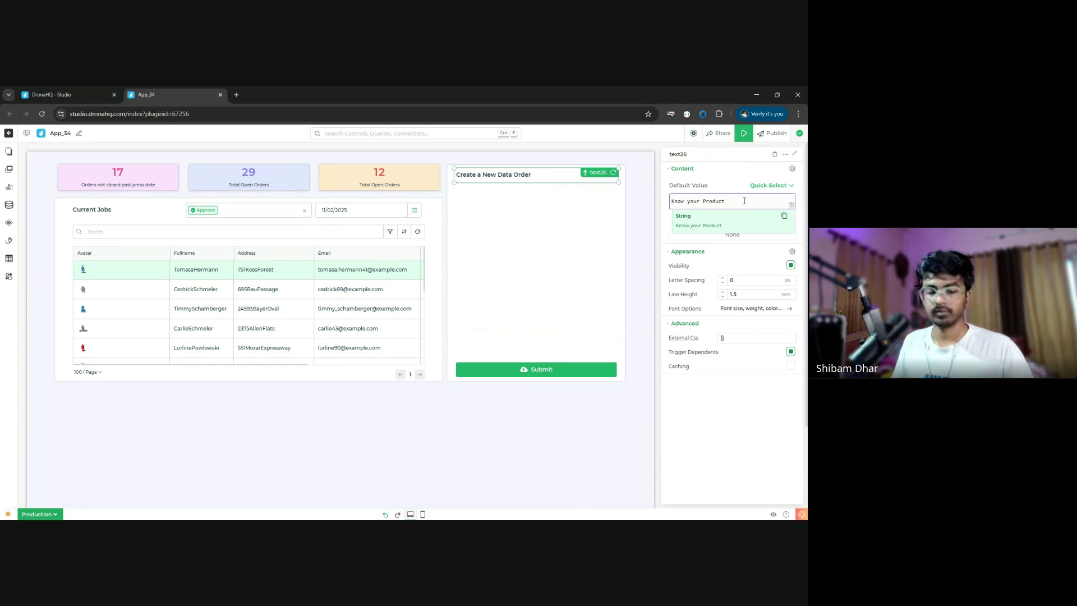
pyautogui.click(730, 402)
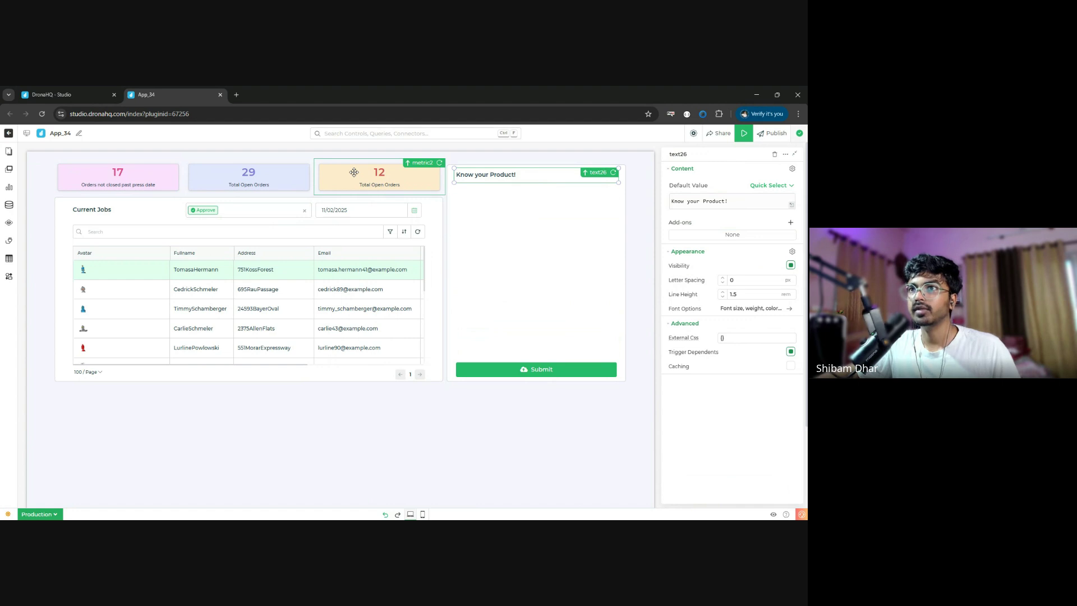
pyautogui.click(9, 169)
pyautogui.write('detai')
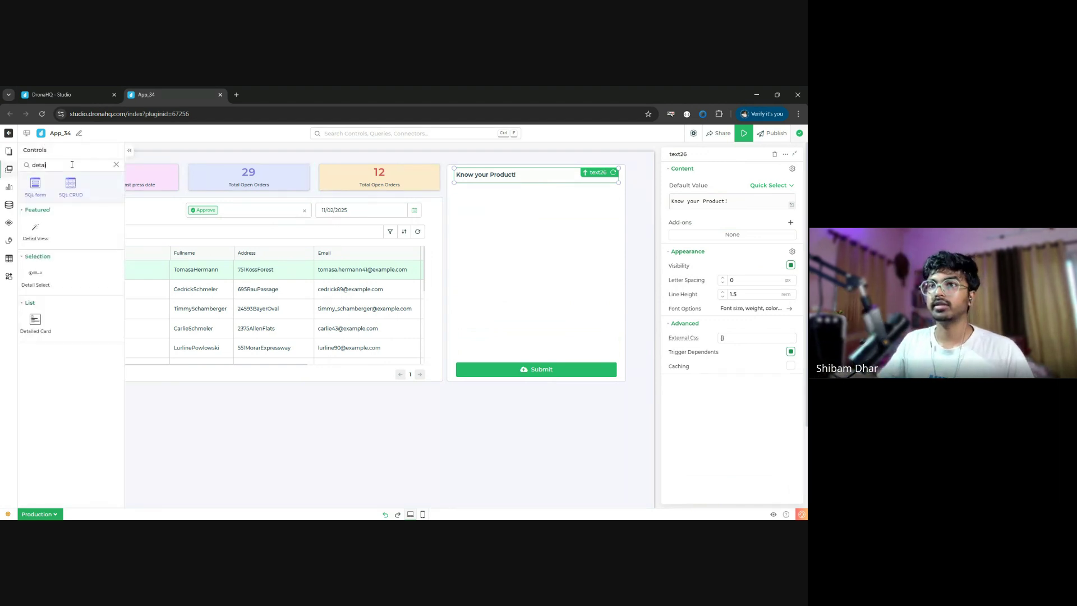
pyautogui.write('l')
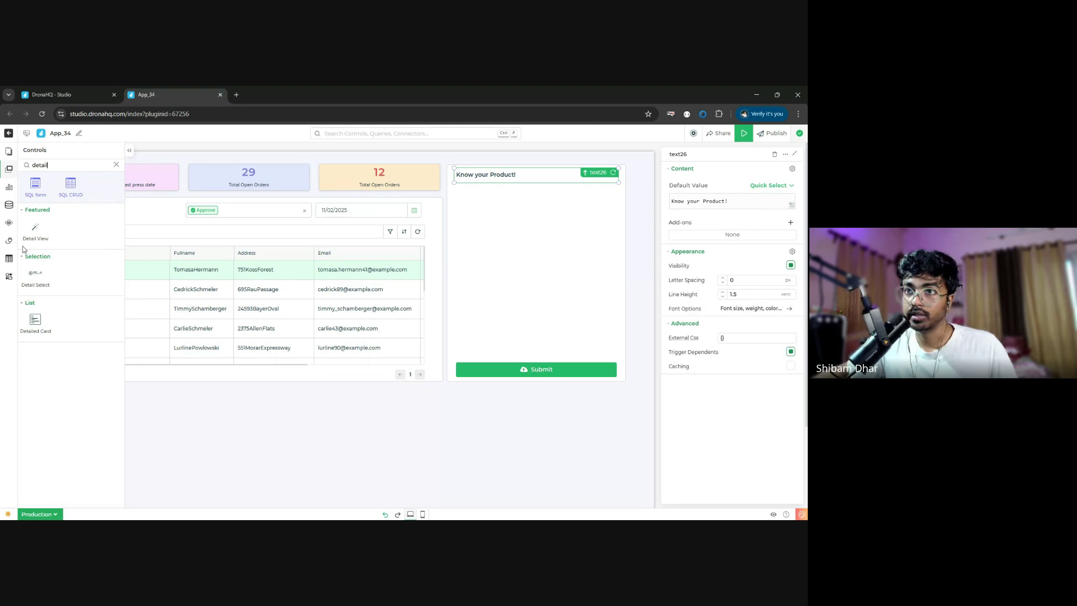
# - Add a Detail View to the canvas and resize it narrower and shorter
pyautogui.moveTo(35, 231); pyautogui.dragTo(513, 398)
pyautogui.scroll(-3, 496, 429)
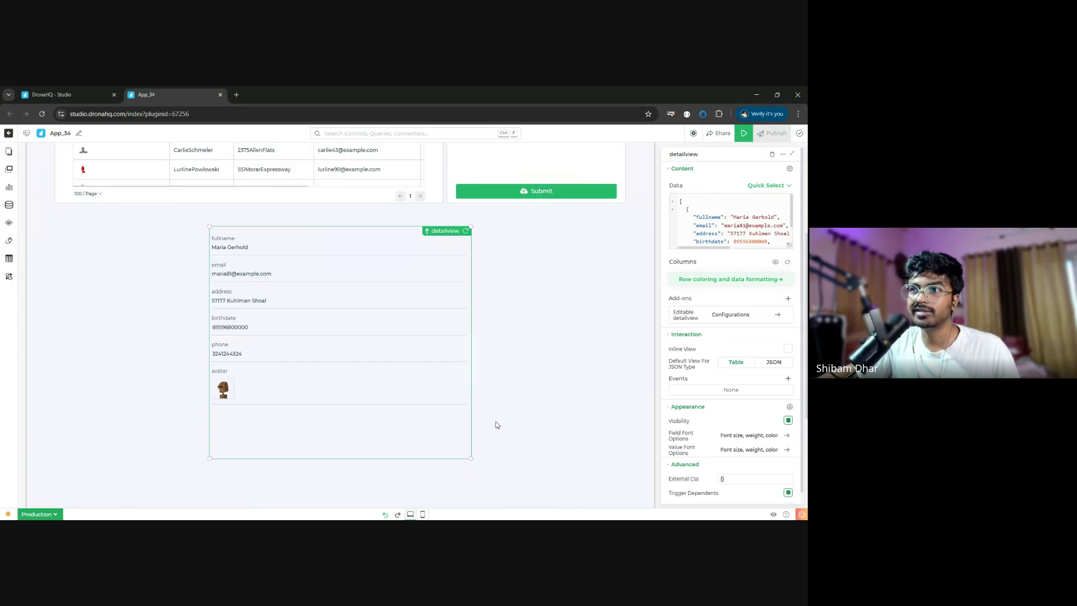
pyautogui.moveTo(472, 226); pyautogui.dragTo(397, 234)
pyautogui.click(537, 353)
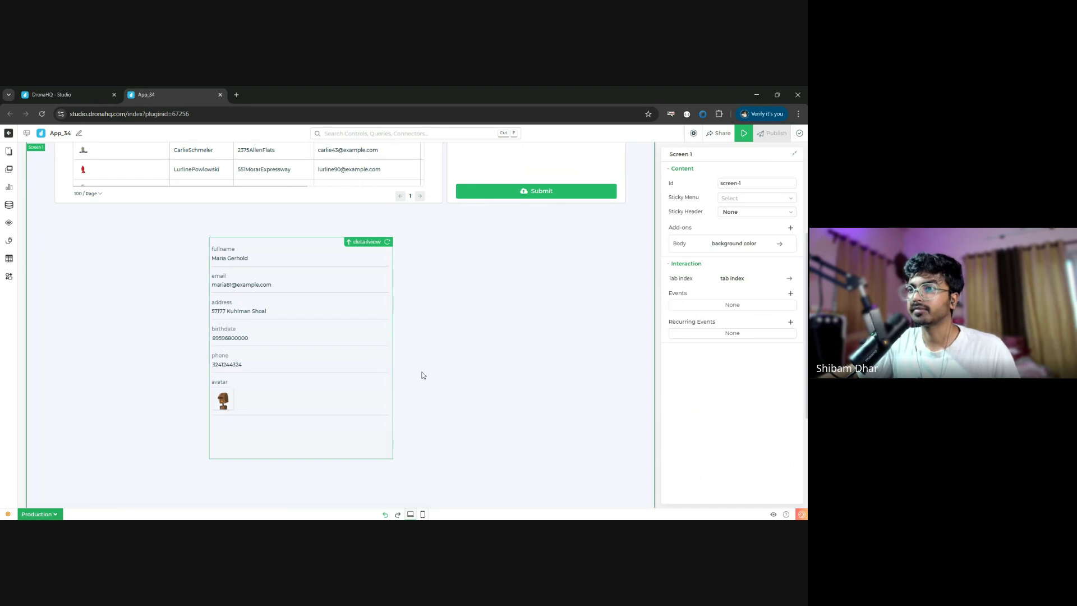
pyautogui.scroll(2, 421, 393)
pyautogui.scroll(-3, 534, 369)
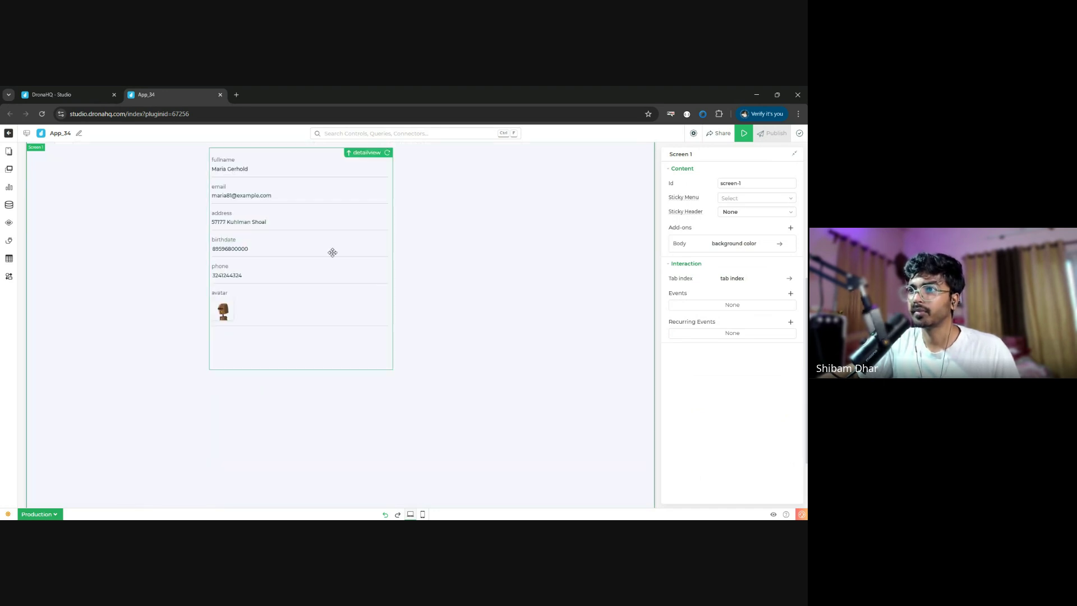
pyautogui.click(397, 370)
pyautogui.moveTo(392, 370); pyautogui.dragTo(392, 284)
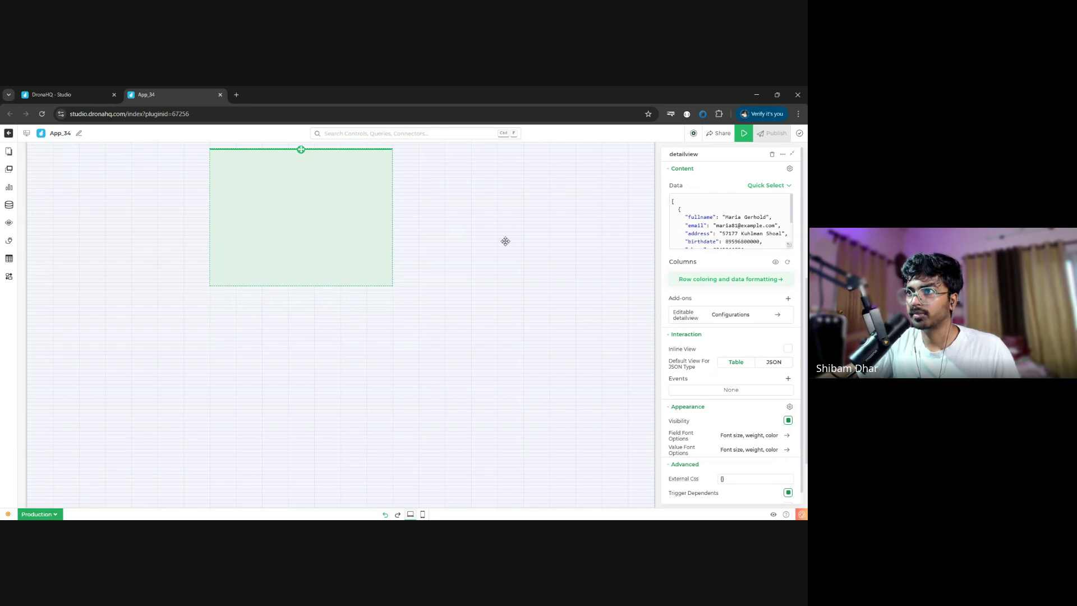
# - Move the detail view into the Know your Product! card
pyautogui.scroll(6, 543, 324)
pyautogui.moveTo(283, 444); pyautogui.dragTo(541, 435)
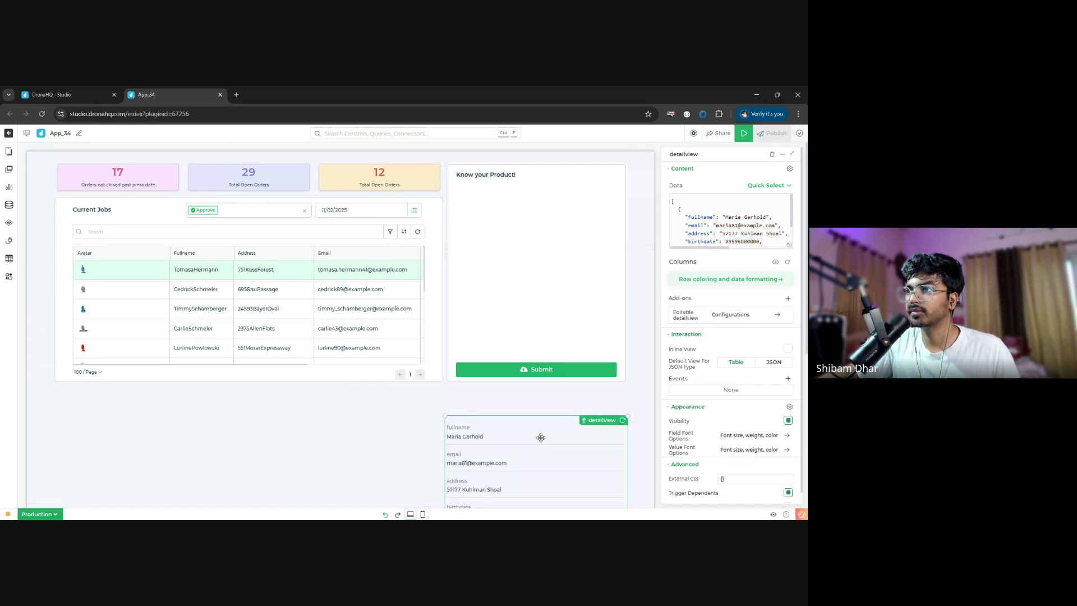
pyautogui.scroll(-3, 561, 392)
pyautogui.moveTo(625, 308); pyautogui.dragTo(600, 387)
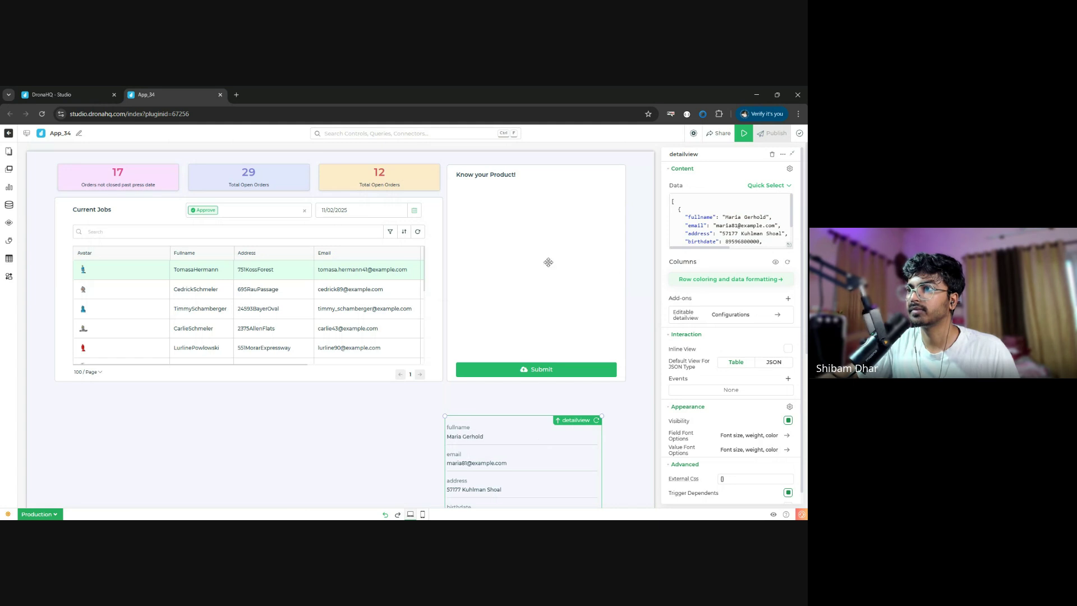
pyautogui.moveTo(534, 435); pyautogui.dragTo(534, 410)
pyautogui.moveTo(544, 462); pyautogui.dragTo(610, 316)
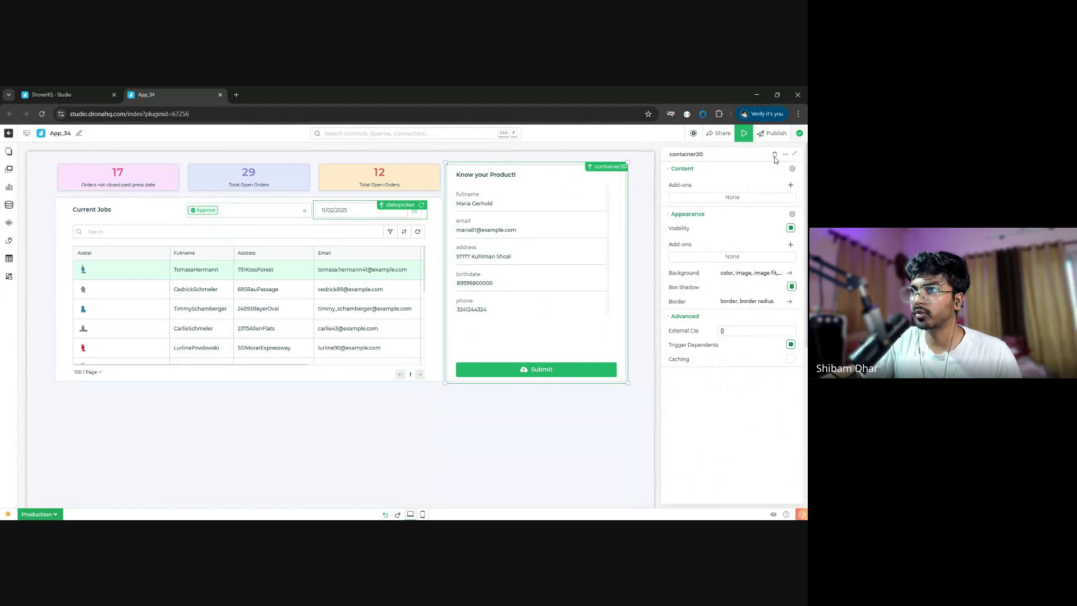
# - Delete the date picker and approval dropdown, and retitle the table 'Current Product List'
pyautogui.click(772, 154)
pyautogui.click(773, 155)
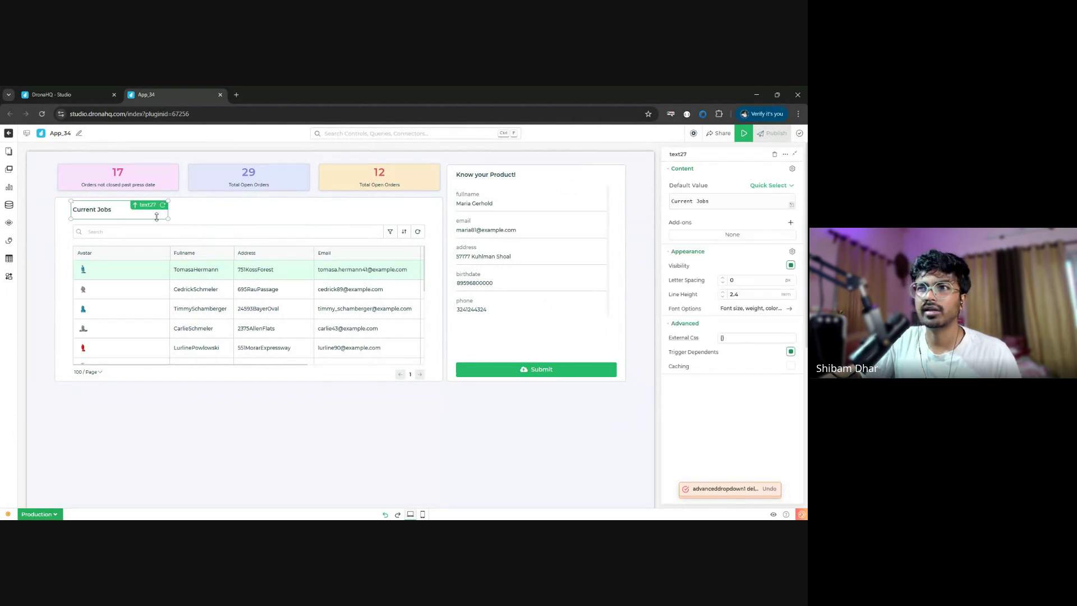
pyautogui.click(715, 202)
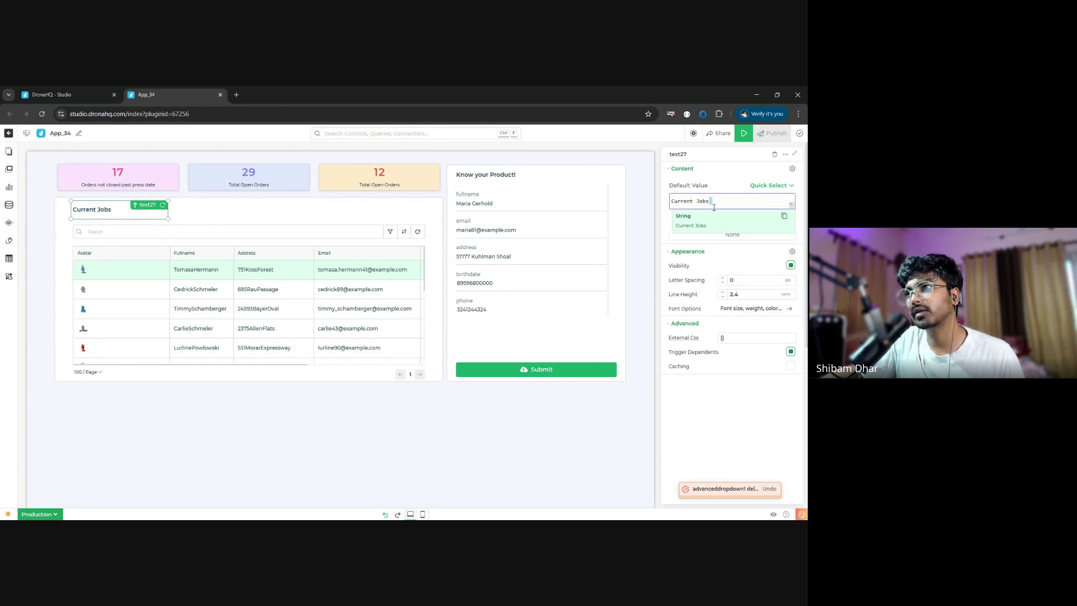
pyautogui.hotkey('ctrl', 'a')
pyautogui.click(714, 207)
pyautogui.press('BackSpace')
pyautogui.press('BackSpace')
pyautogui.press('BackSpace')
pyautogui.press('BackSpace')
pyautogui.press('BackSpace')
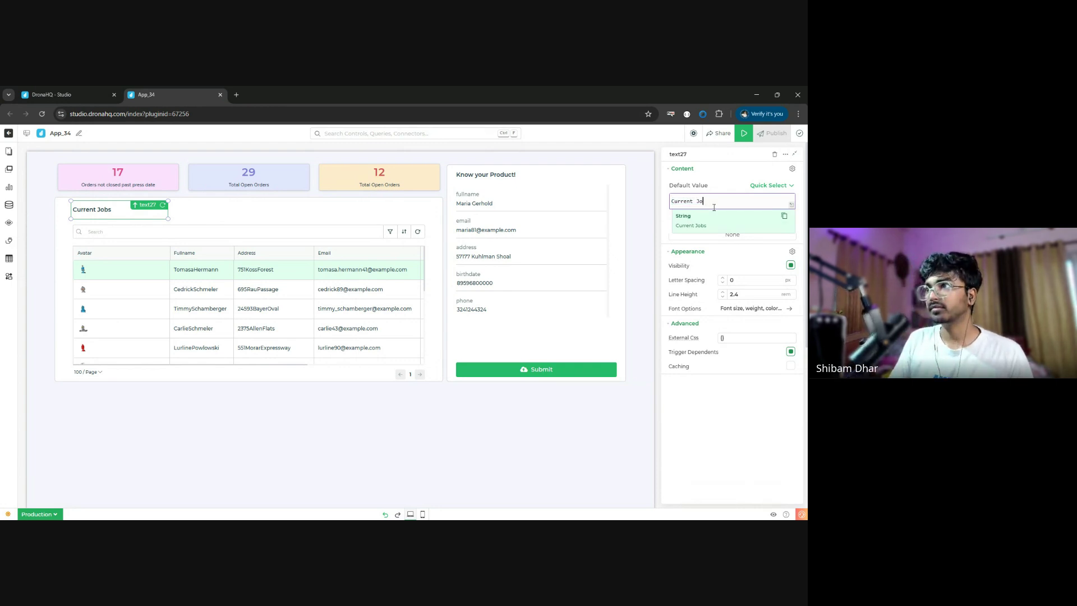
pyautogui.write('Produc')
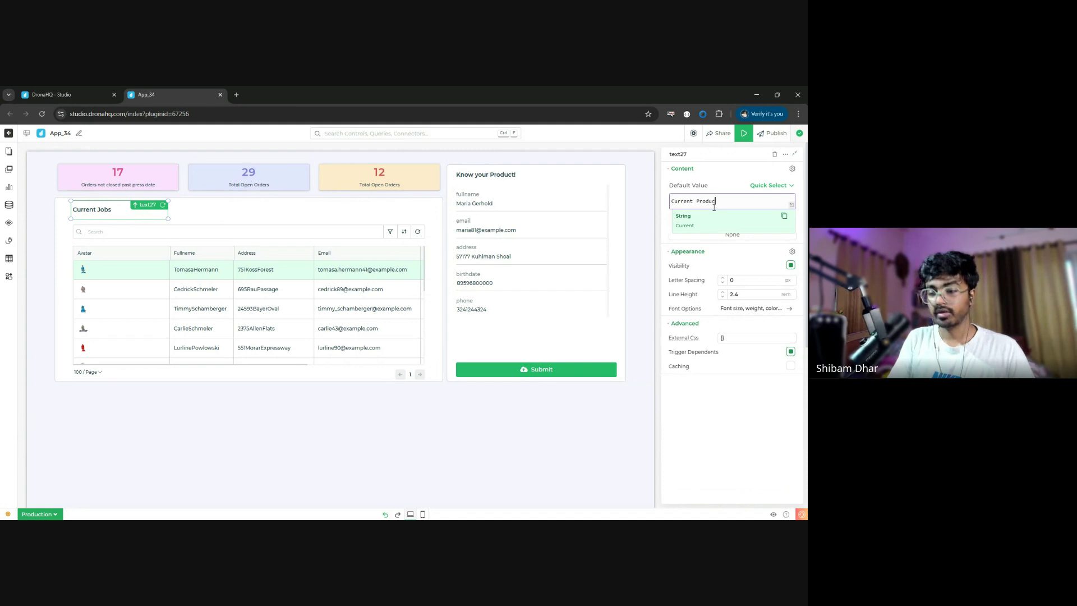
pyautogui.write('t List')
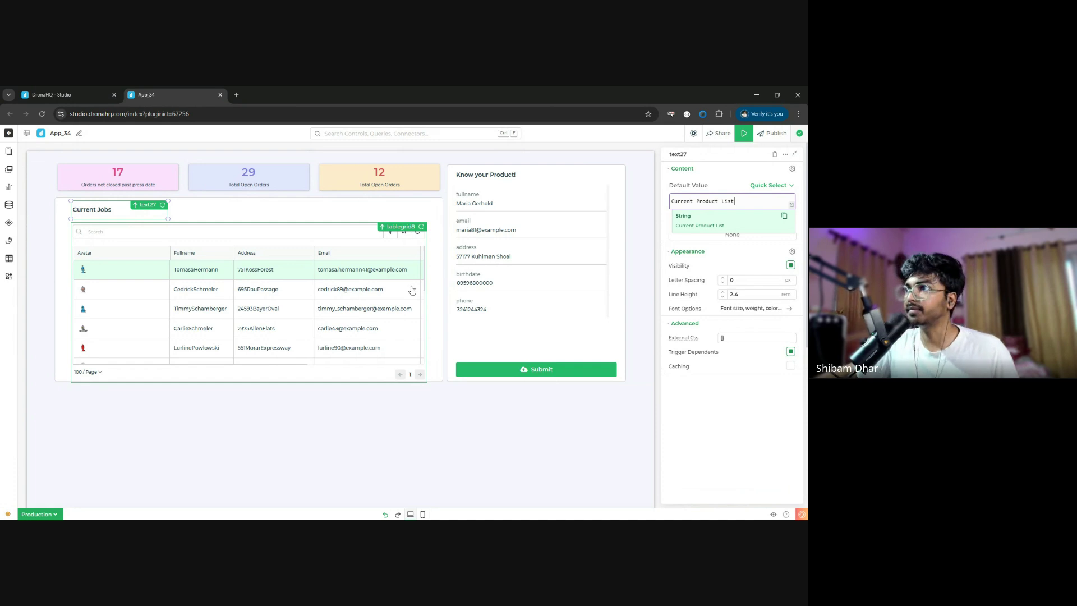
pyautogui.click(707, 418)
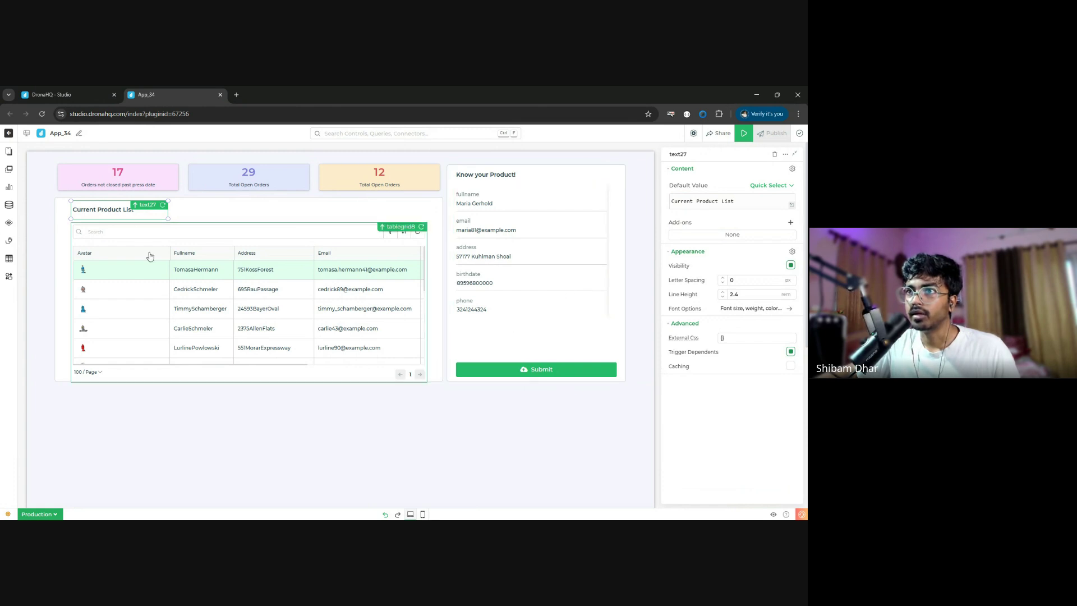
pyautogui.click(8, 170)
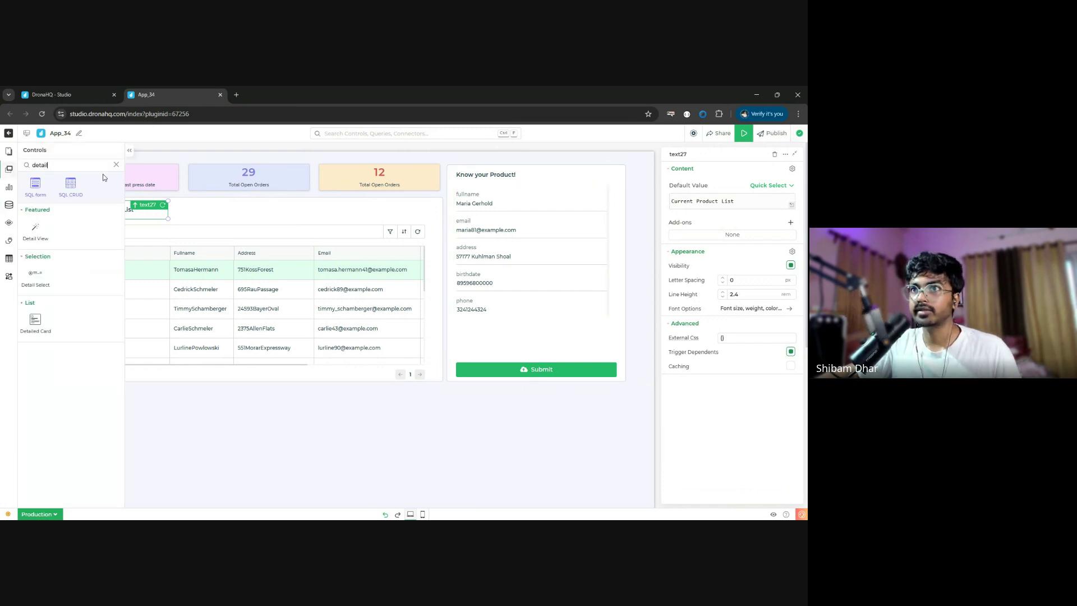
# - Drop a Rating control into the Know your Product! card and label it 'Product rating'
pyautogui.doubleClick(90, 162)
pyautogui.write('rat')
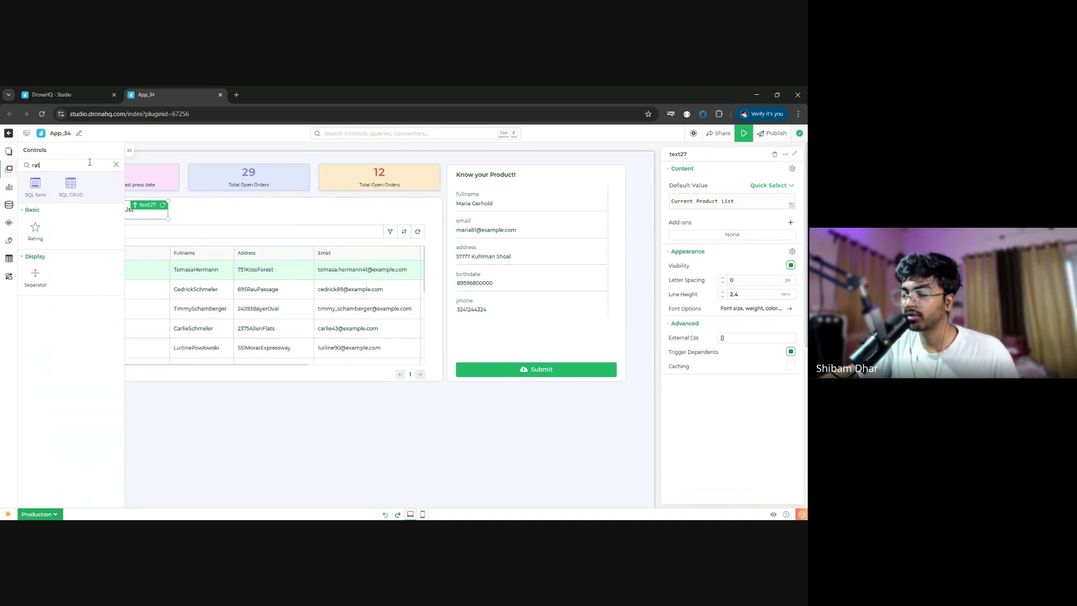
pyautogui.moveTo(35, 229); pyautogui.dragTo(527, 346)
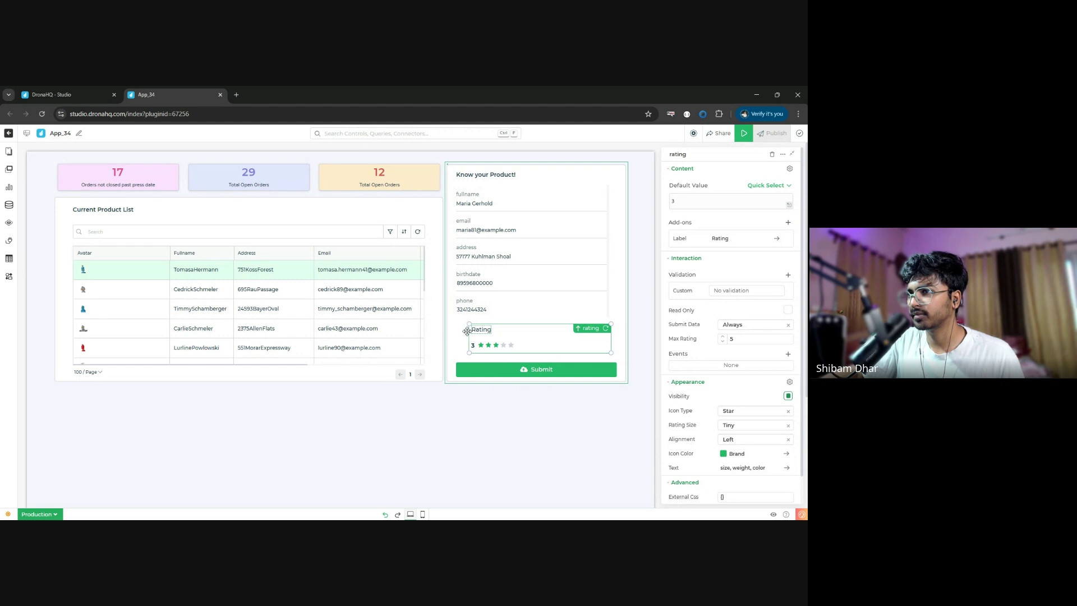
pyautogui.moveTo(465, 324); pyautogui.dragTo(456, 328)
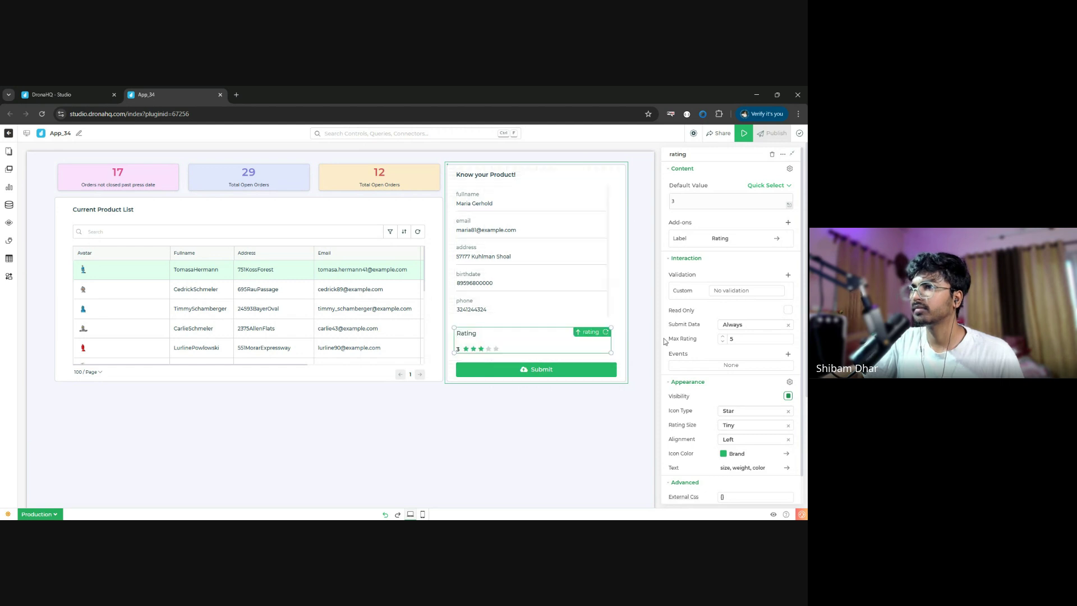
pyautogui.click(745, 240)
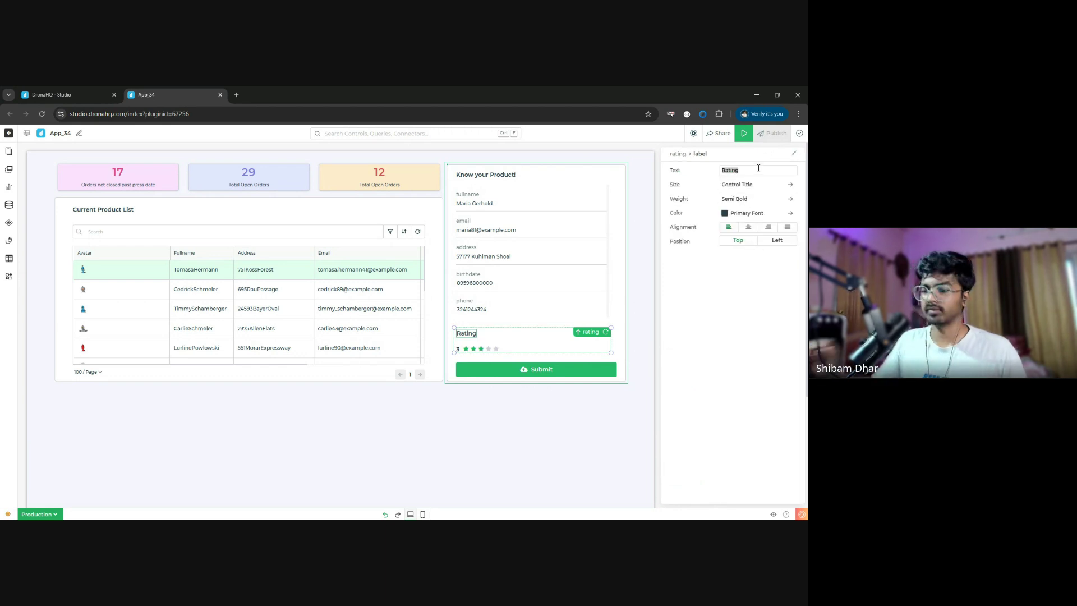
pyautogui.write('Product')
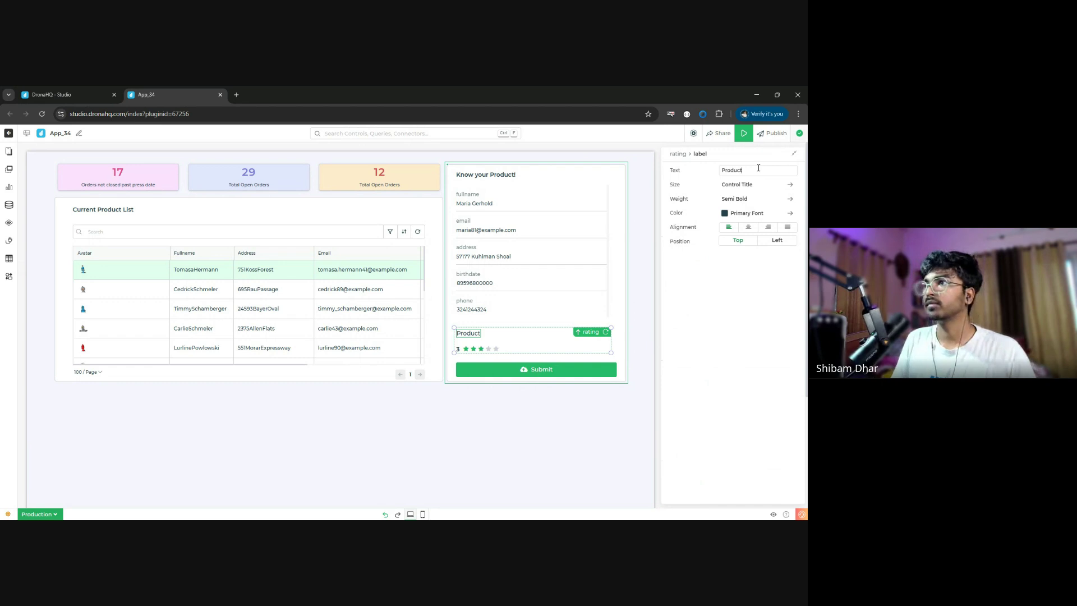
pyautogui.write(' rating')
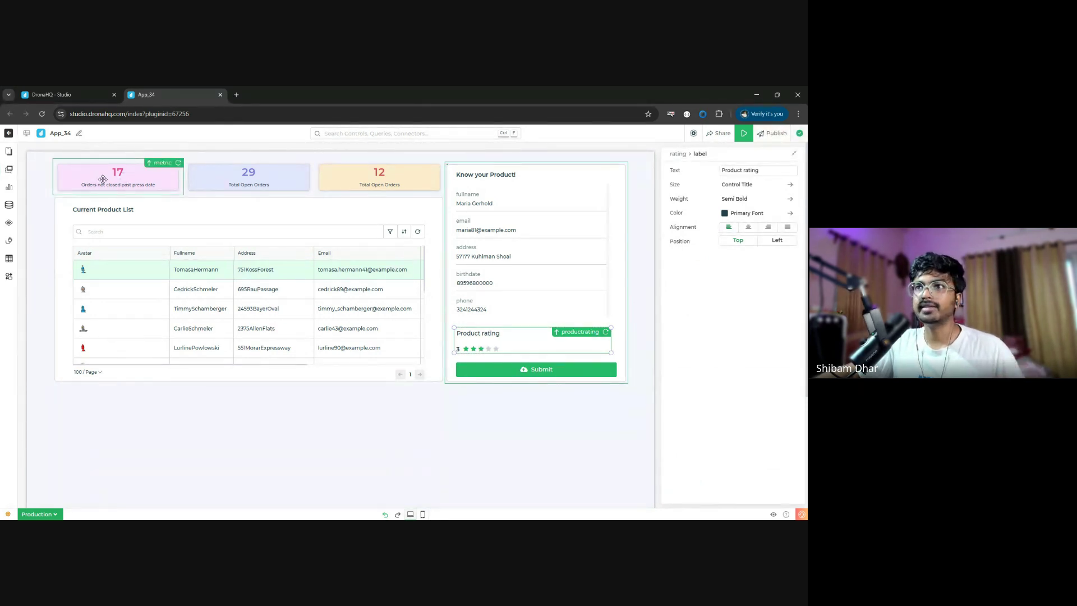
# - Add a Dashboard revenue card and remove its Progress bar and Tag add-ons
pyautogui.click(9, 169)
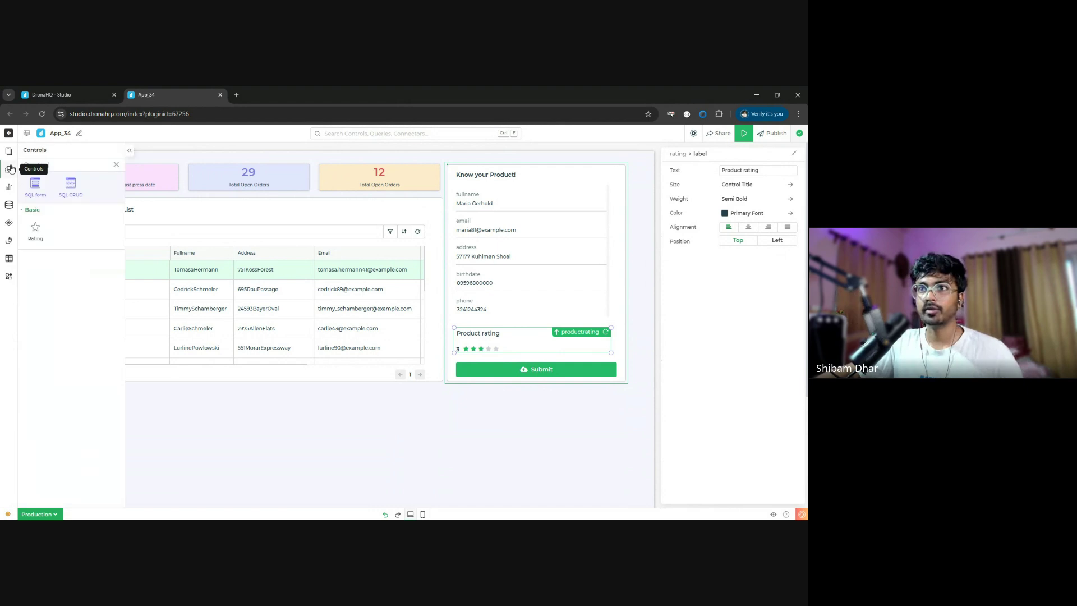
pyautogui.write('dash')
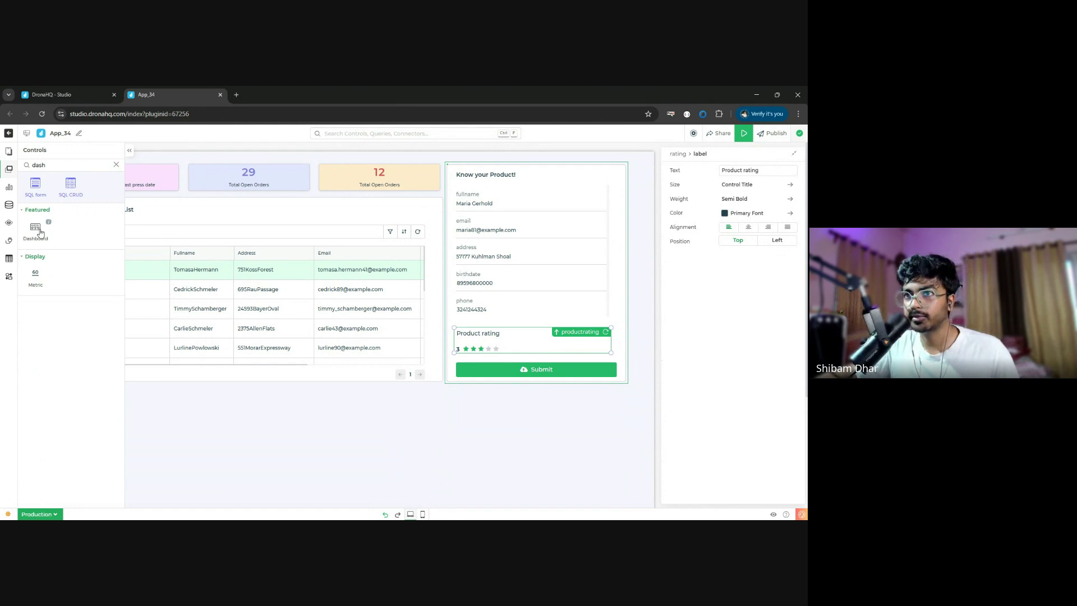
pyautogui.moveTo(35, 228); pyautogui.dragTo(265, 431)
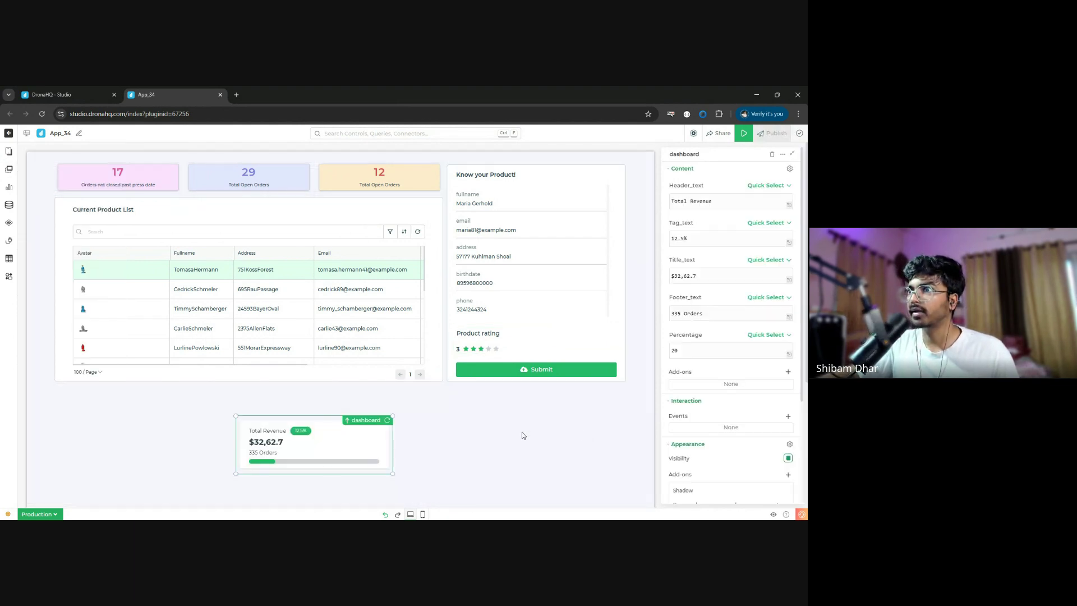
pyautogui.scroll(-3, 794, 345)
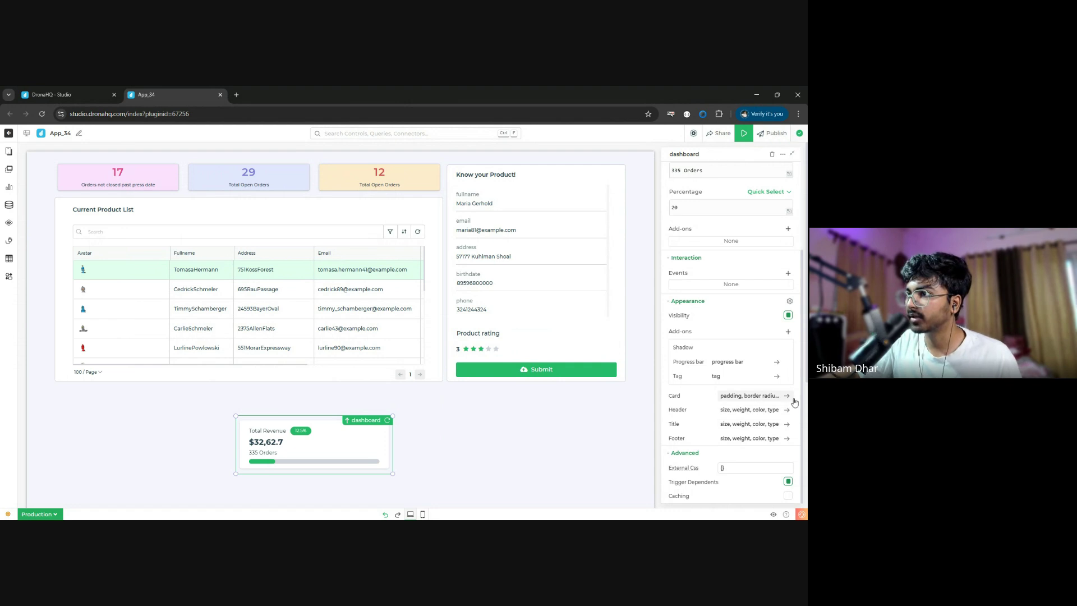
pyautogui.click(788, 362)
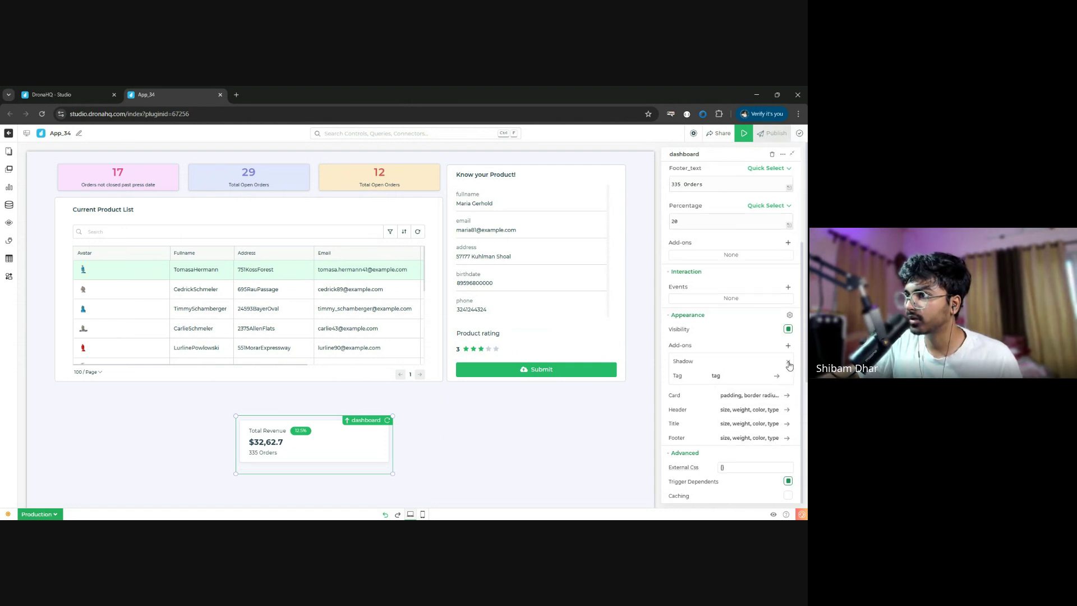
pyautogui.scroll(1, 790, 381)
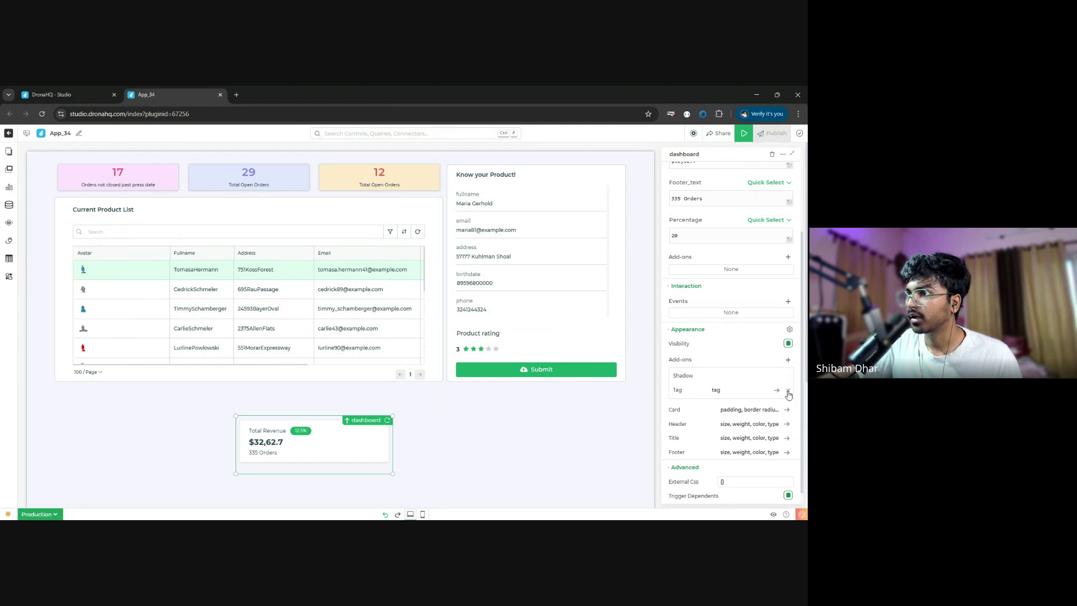
pyautogui.click(786, 390)
pyautogui.scroll(5, 786, 386)
# - Clear the card's percentage, '335 Orders' footer and '12.5%' tag text
pyautogui.click(705, 352)
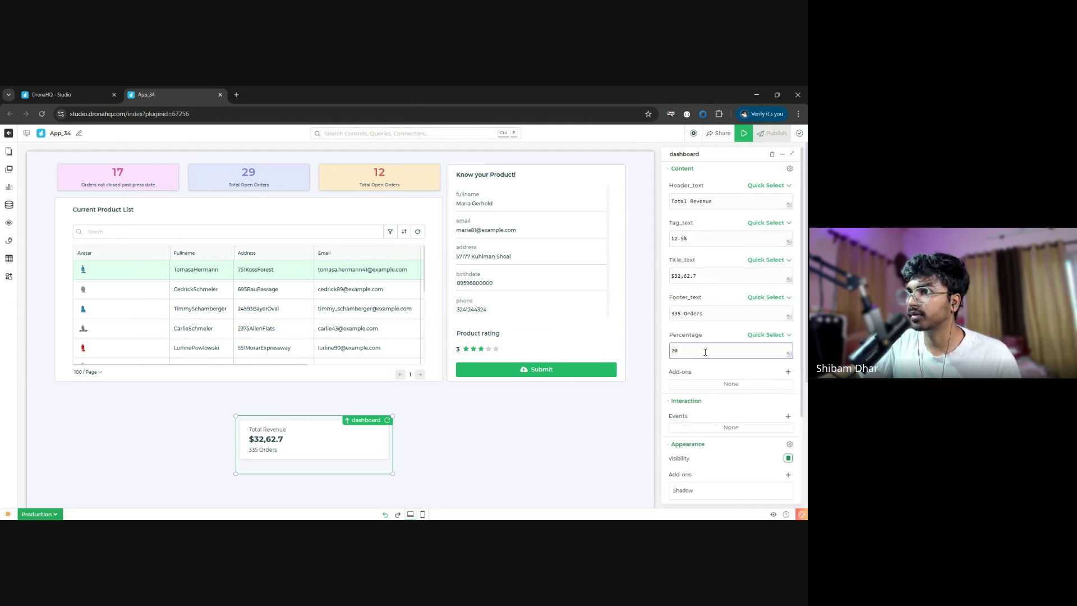
pyautogui.press('BackSpace')
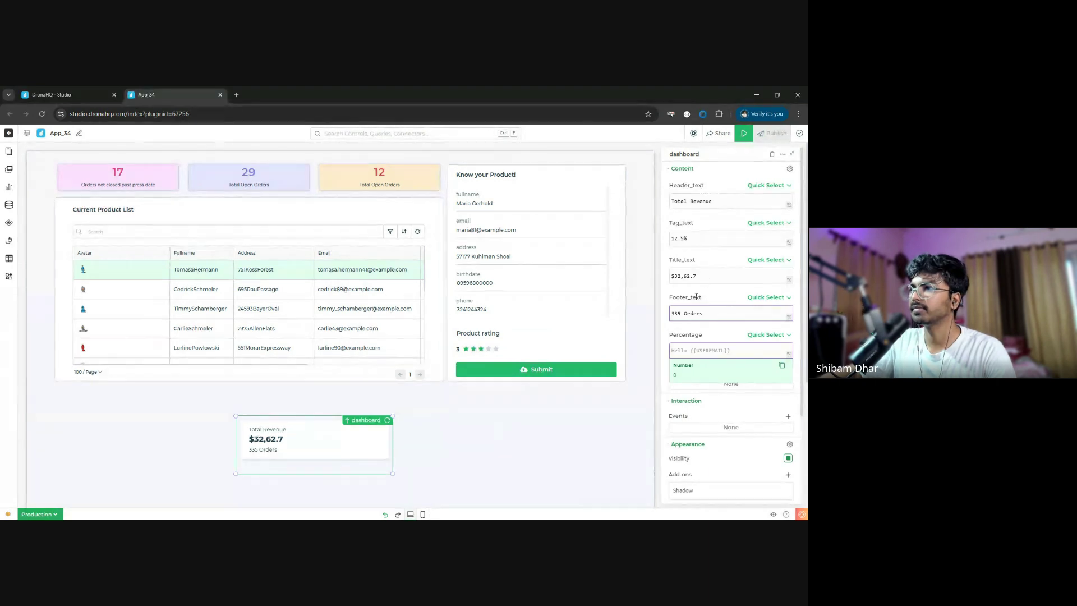
pyautogui.hotkey('shift', 'Tab')
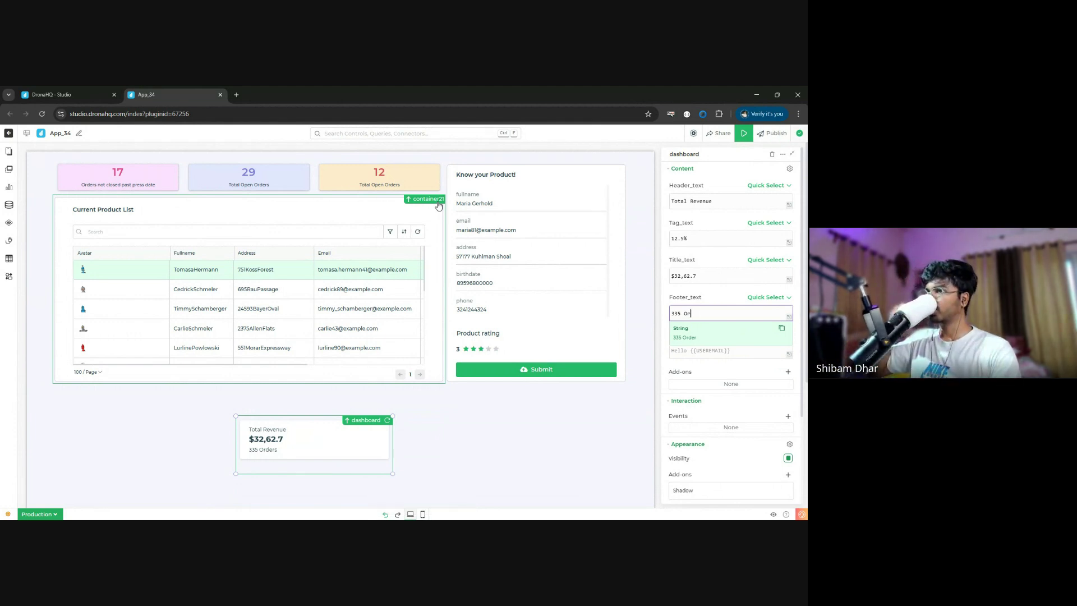
pyautogui.press('BackSpace')
pyautogui.press('BackSpace')
pyautogui.press('BackSpace')
pyautogui.press('BackSpace')
pyautogui.press('BackSpace')
pyautogui.press('BackSpace')
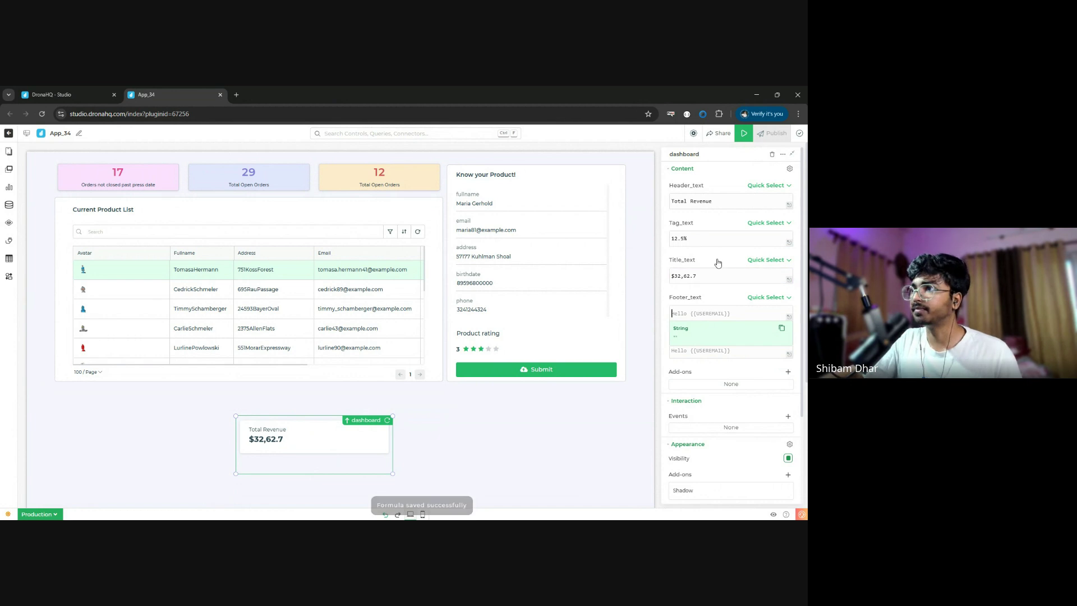
pyautogui.click(717, 279)
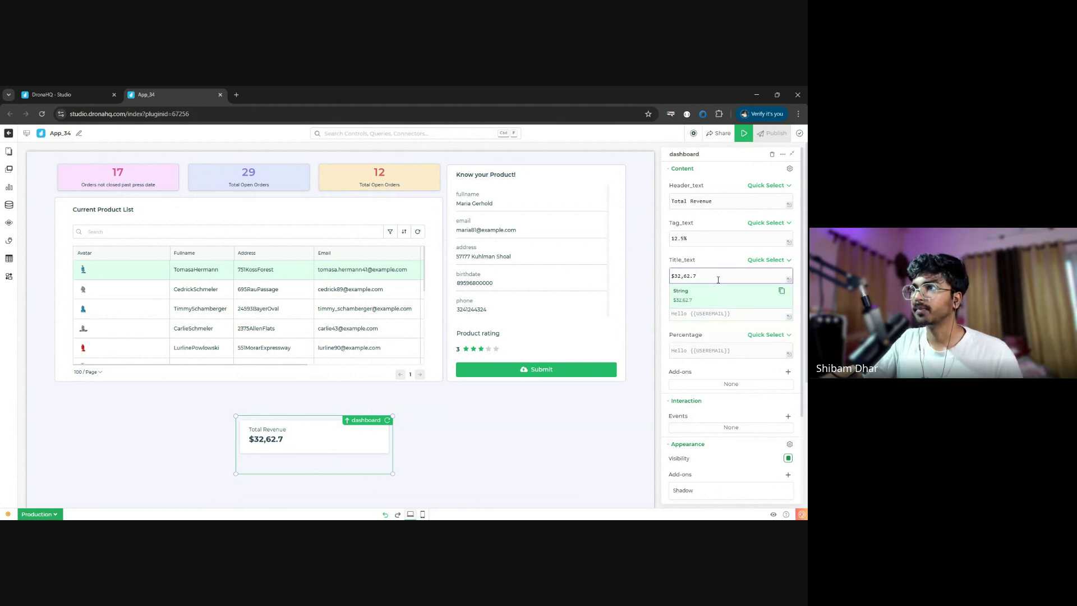
pyautogui.click(697, 236)
pyautogui.hotkey('ctrl', 'a')
pyautogui.press('BackSpace')
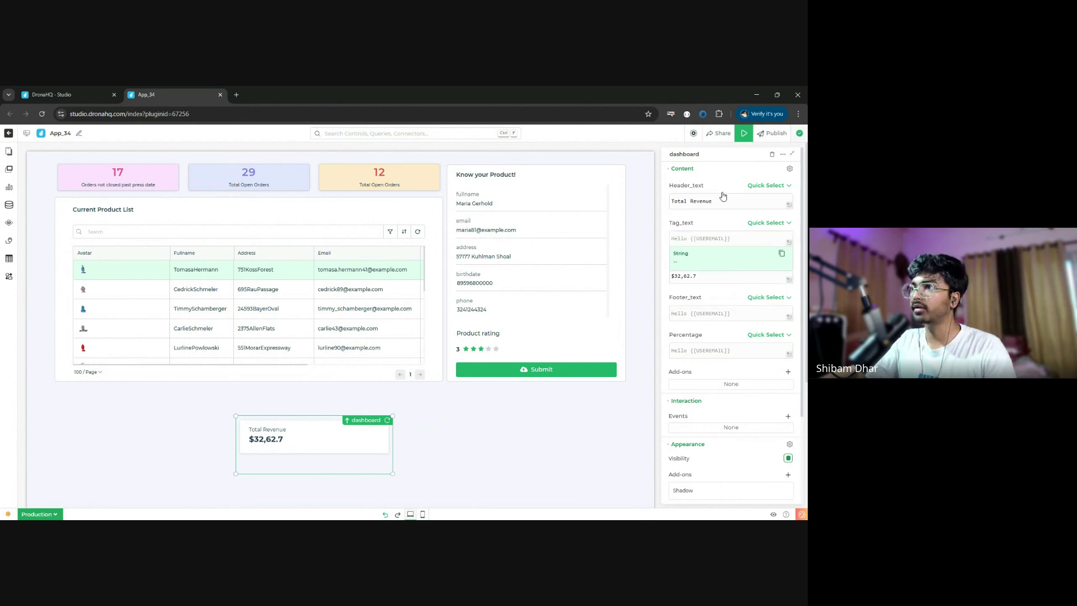
pyautogui.click(724, 201)
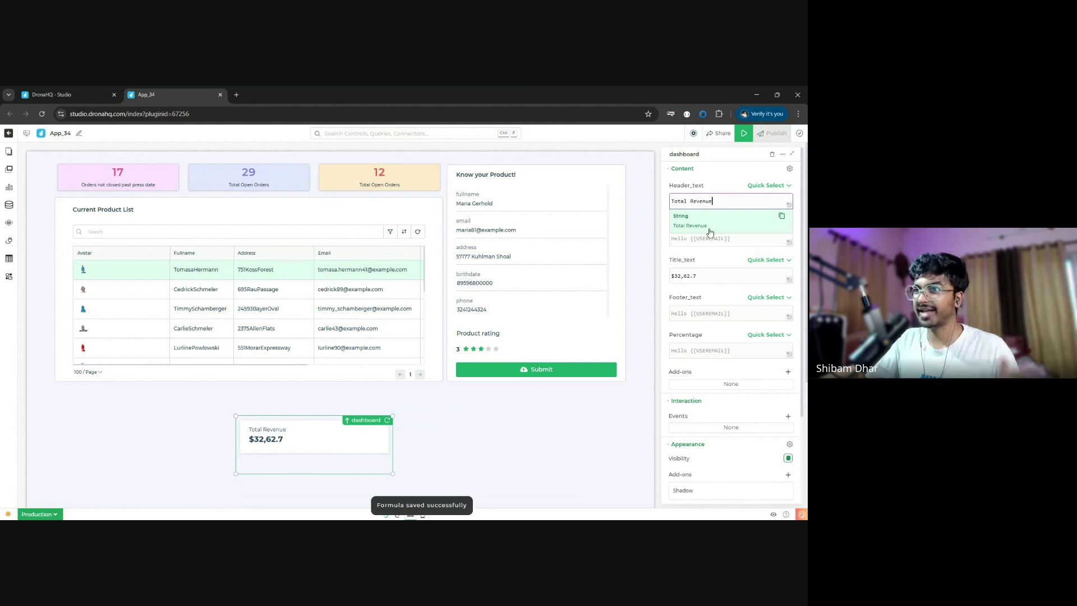
pyautogui.click(456, 431)
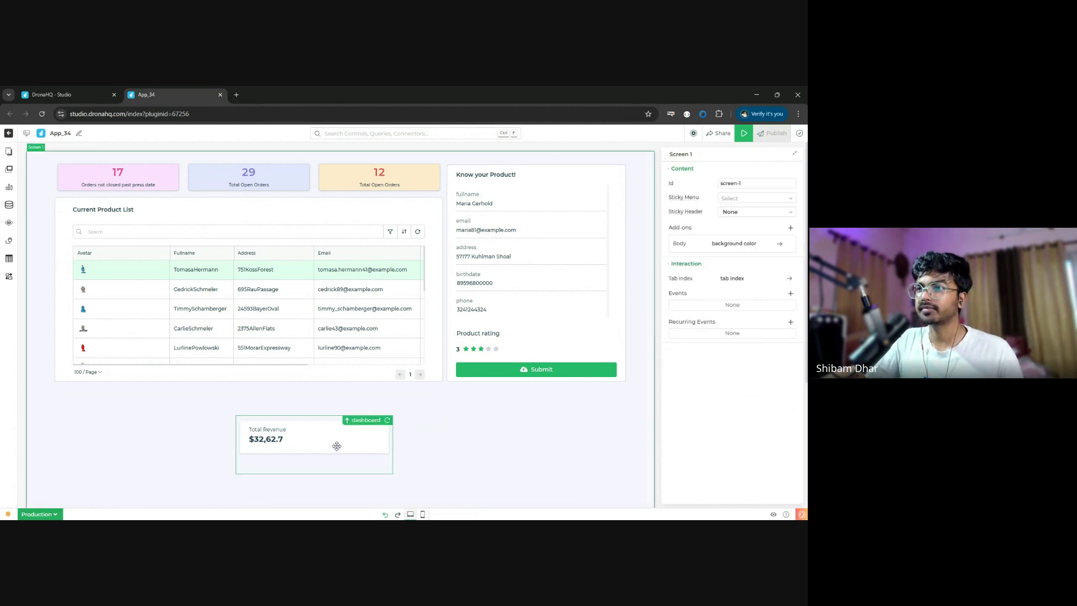
# - Make the Total Revenue card shorter
pyautogui.click(392, 472)
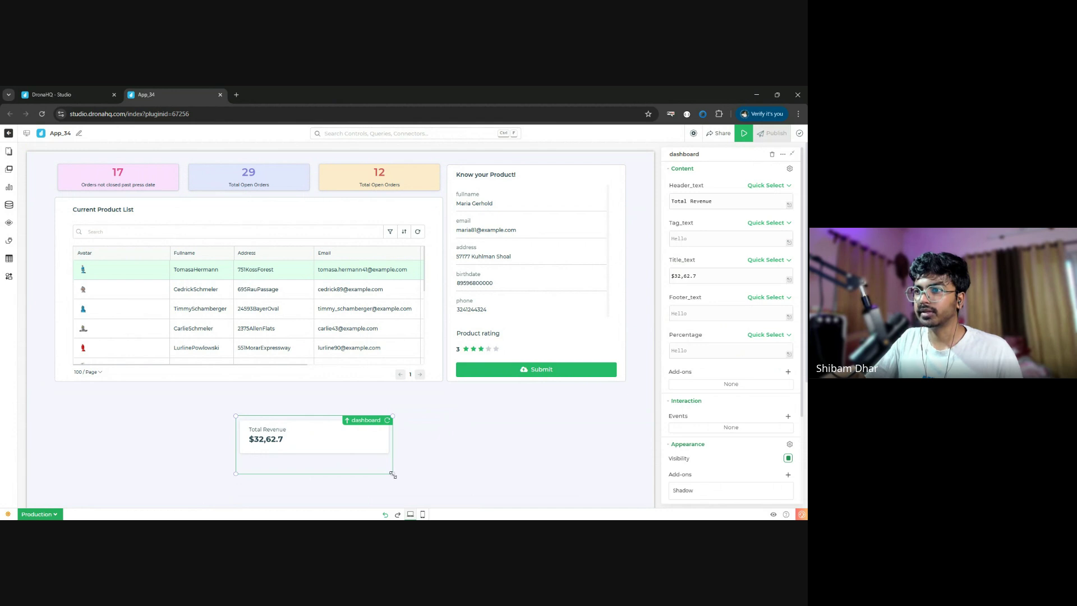
pyautogui.moveTo(393, 475); pyautogui.dragTo(374, 451)
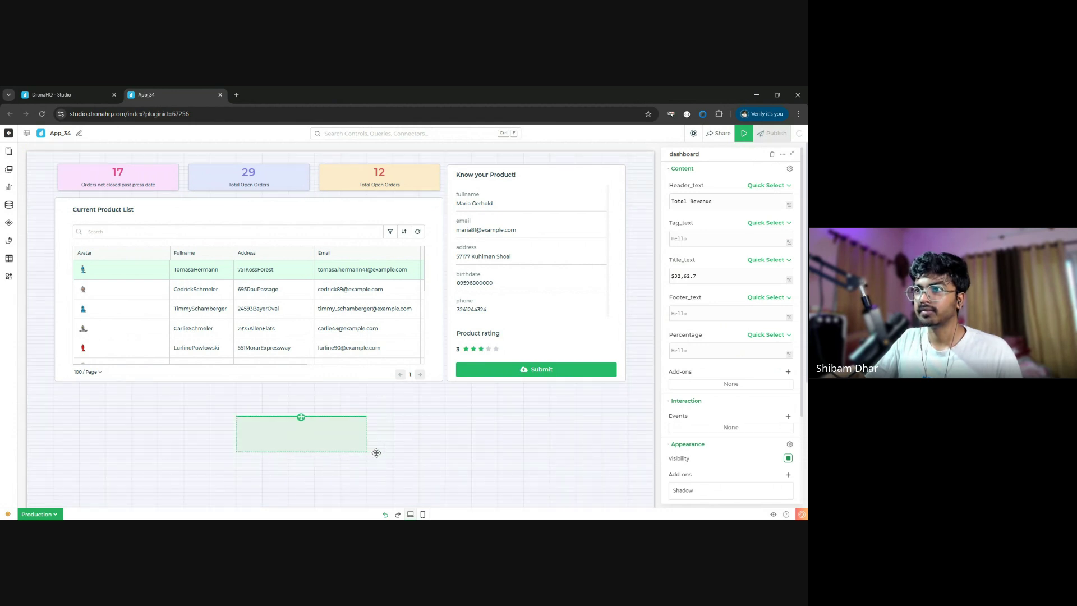
pyautogui.click(419, 421)
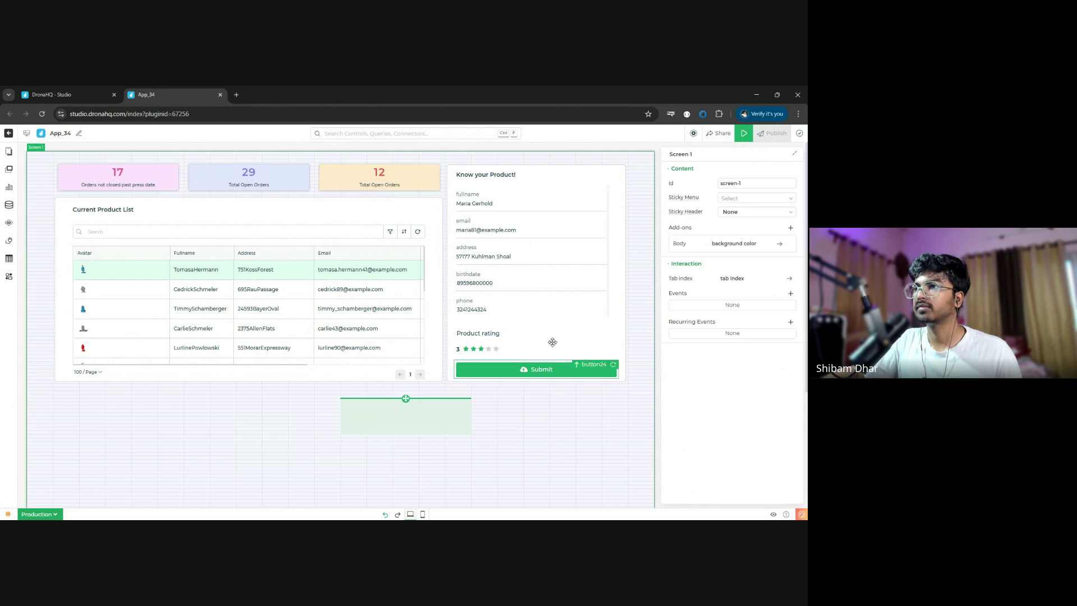
pyautogui.click(536, 371)
pyautogui.scroll(-3, 516, 457)
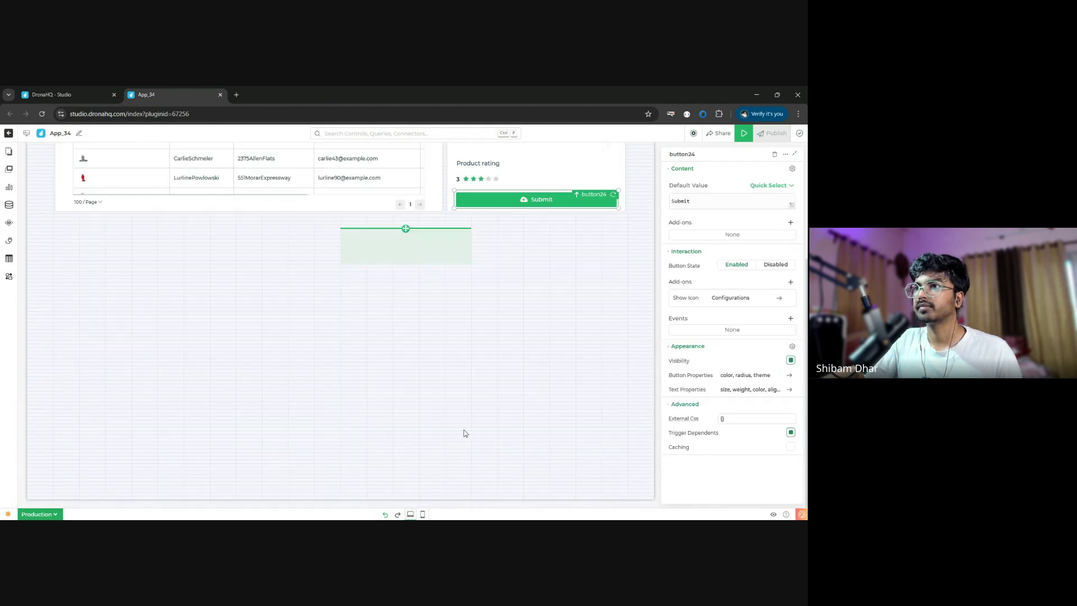
pyautogui.scroll(3, 464, 433)
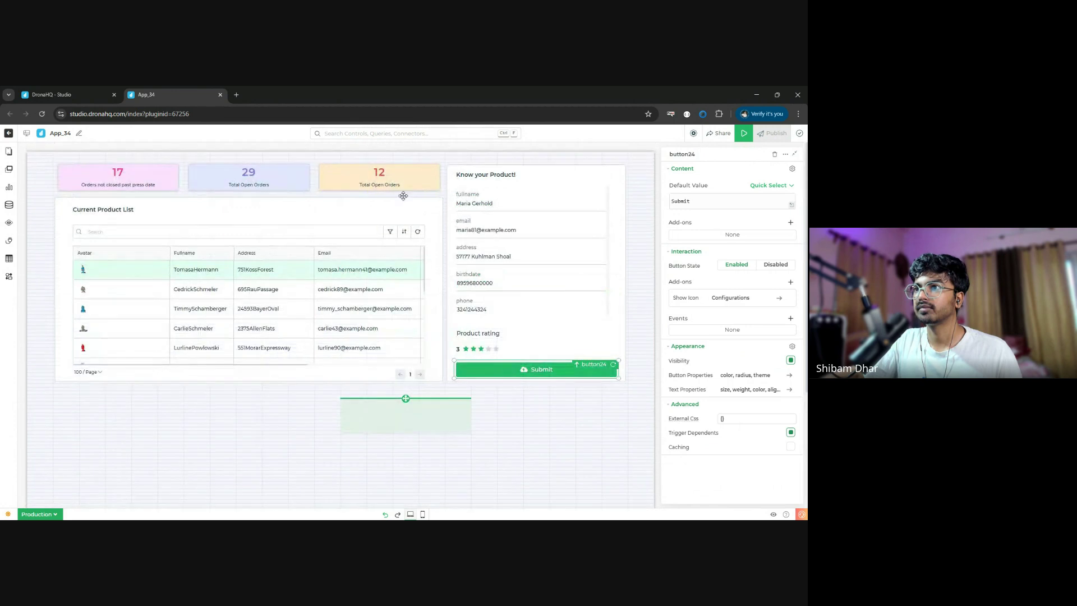
# - Delete the orange 12 Total Open Orders card from the top row
pyautogui.click(404, 195)
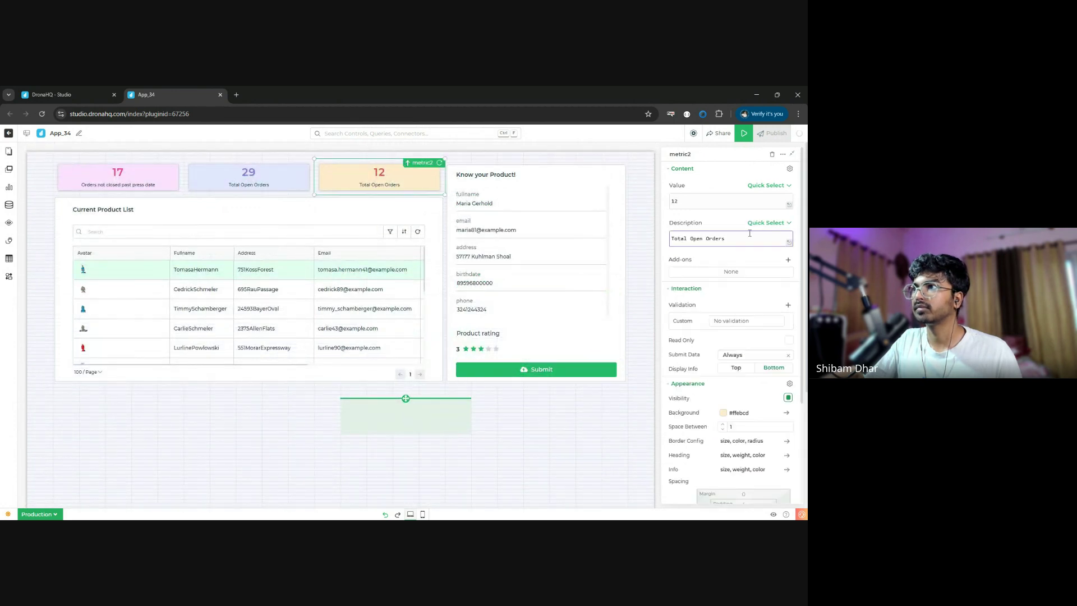
pyautogui.click(773, 153)
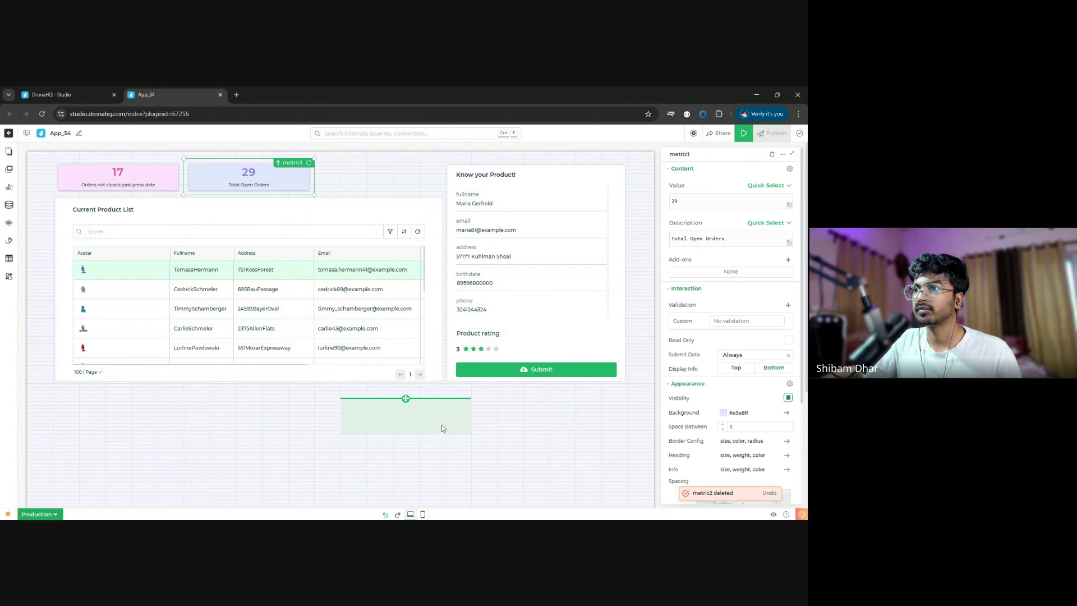
pyautogui.click(506, 396)
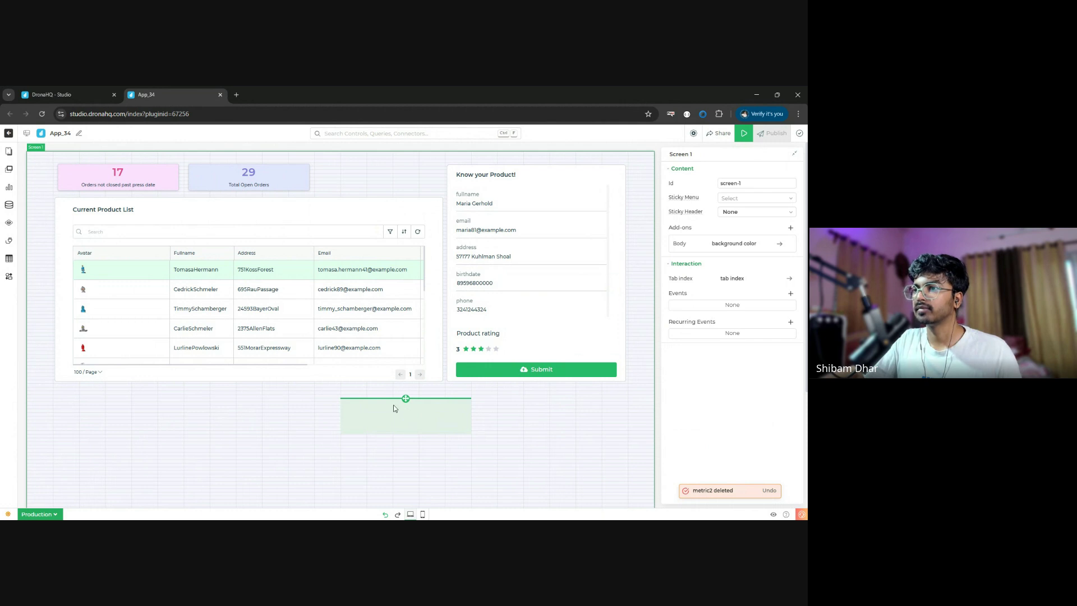
pyautogui.click(401, 296)
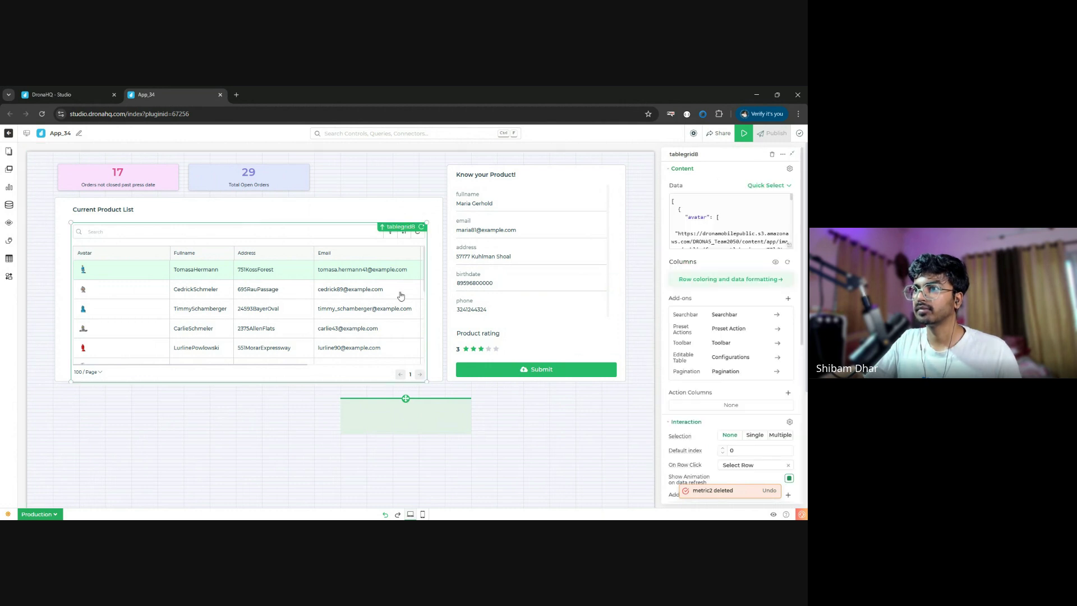
pyautogui.click(412, 403)
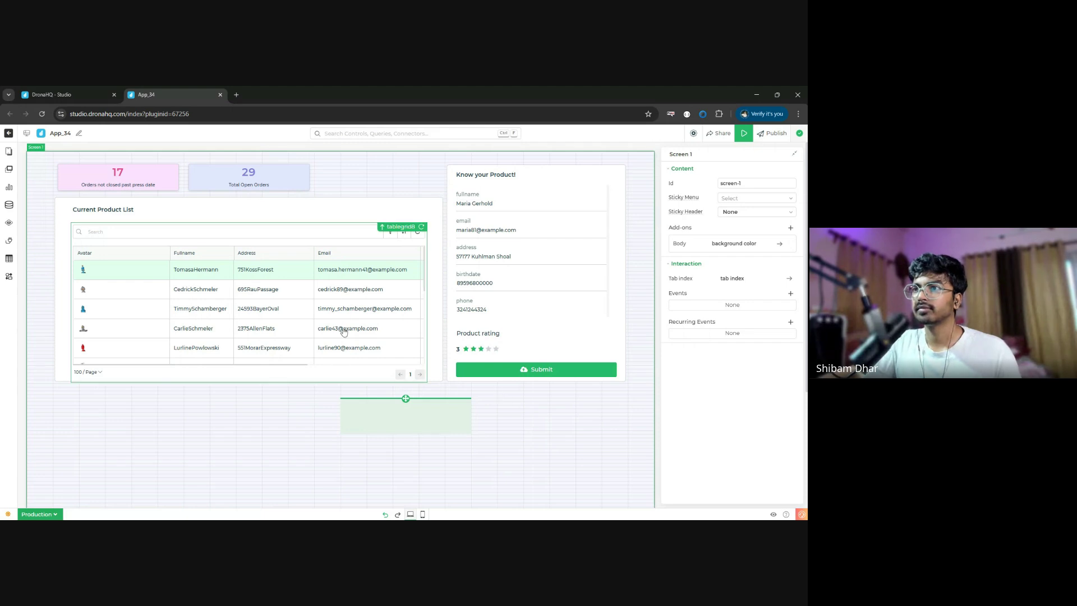
pyautogui.click(236, 184)
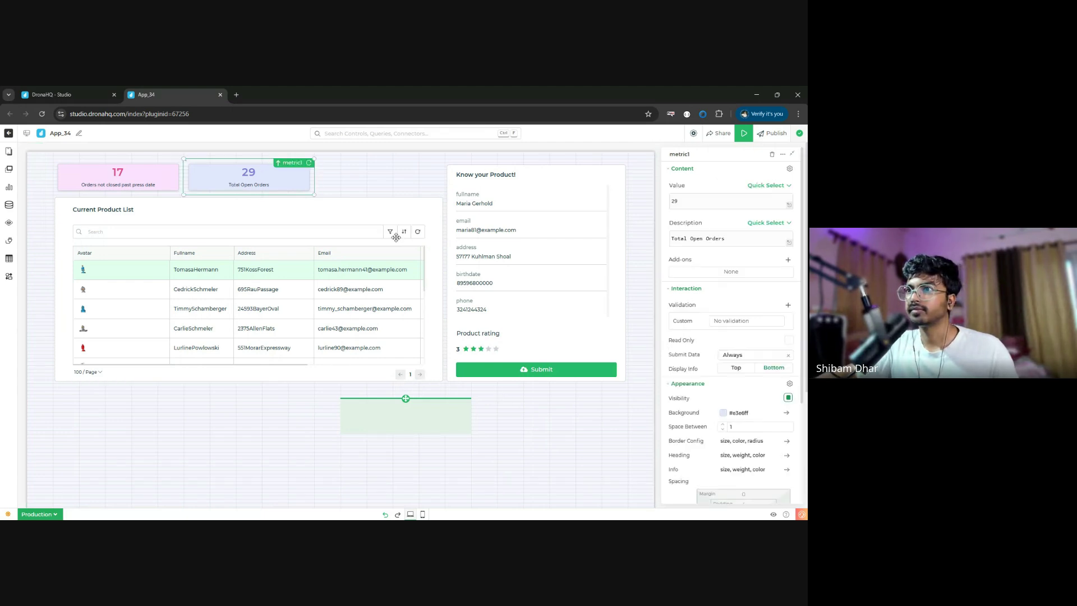
pyautogui.click(423, 403)
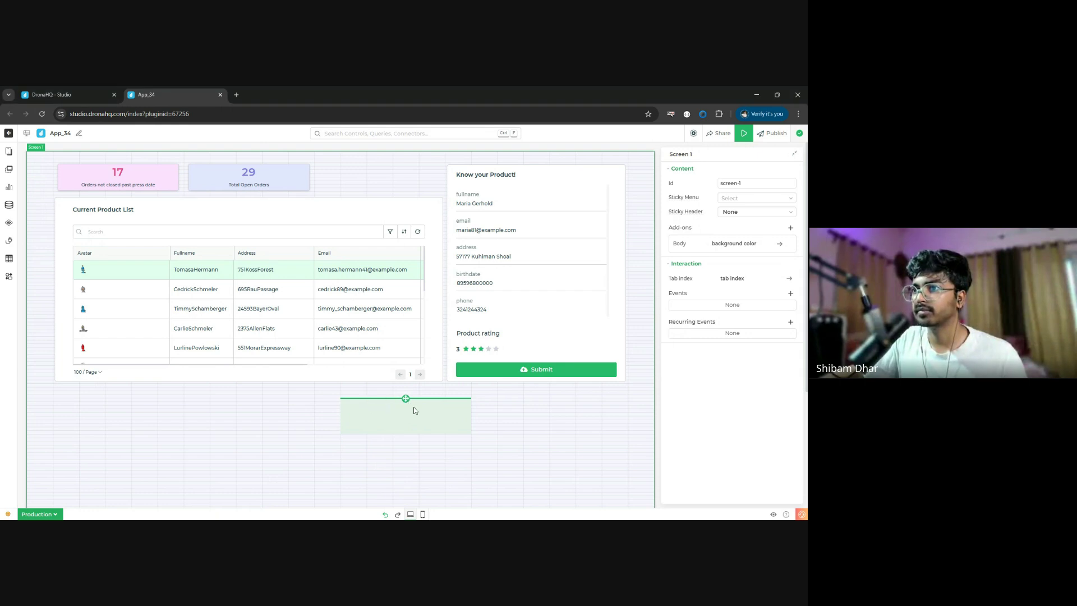
# - Move the Total Revenue card up into the top row and delete the 29 Total Open Orders card
pyautogui.moveTo(414, 410); pyautogui.dragTo(223, 429)
pyautogui.scroll(-3, 423, 431)
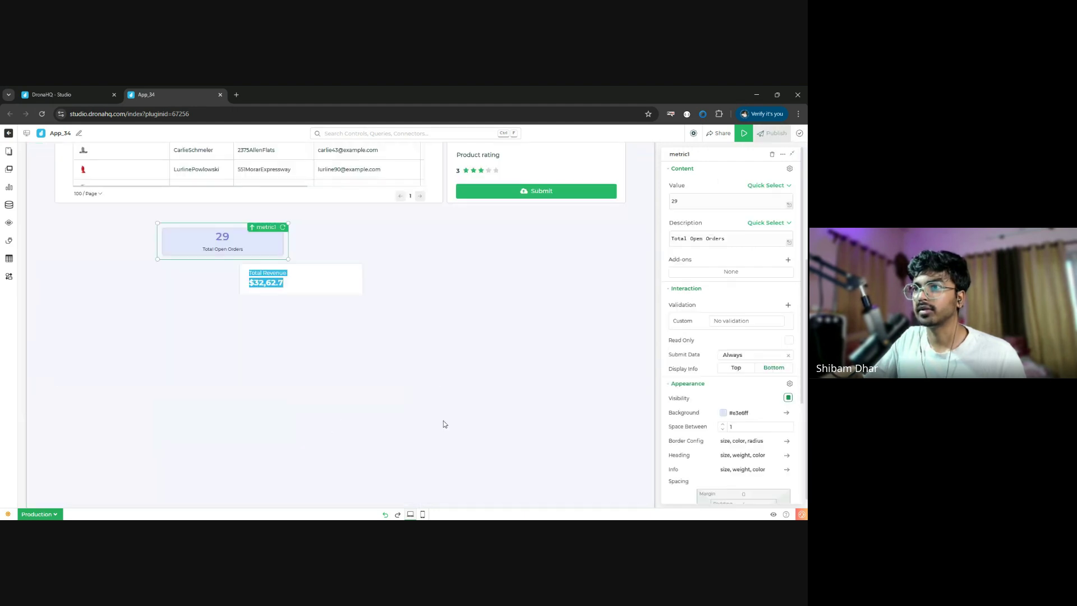
pyautogui.click(323, 292)
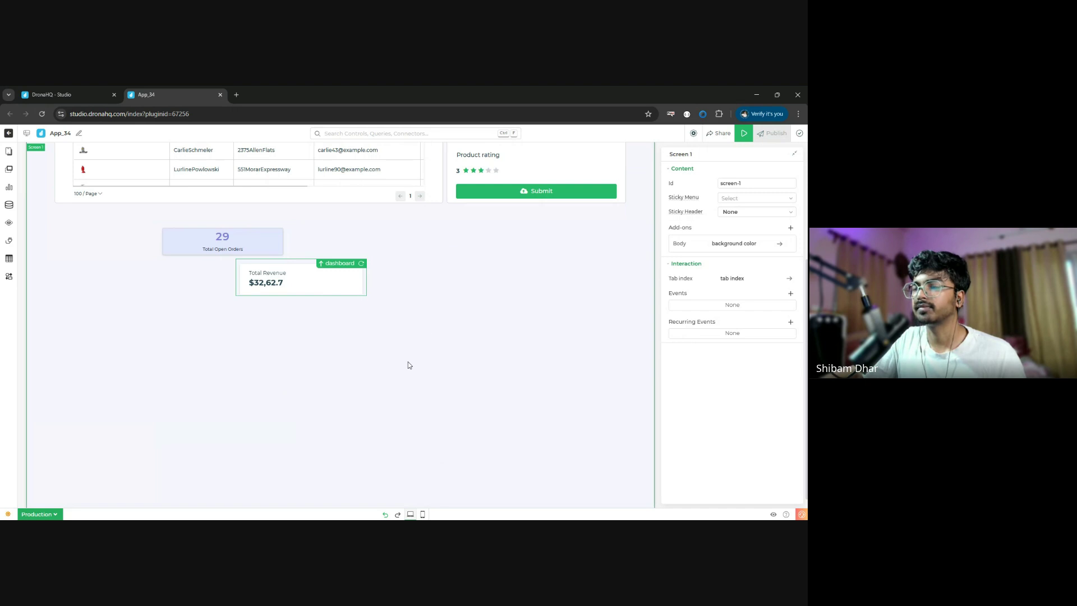
pyautogui.scroll(3, 409, 366)
pyautogui.moveTo(418, 433); pyautogui.dragTo(377, 176)
pyautogui.click(655, 443)
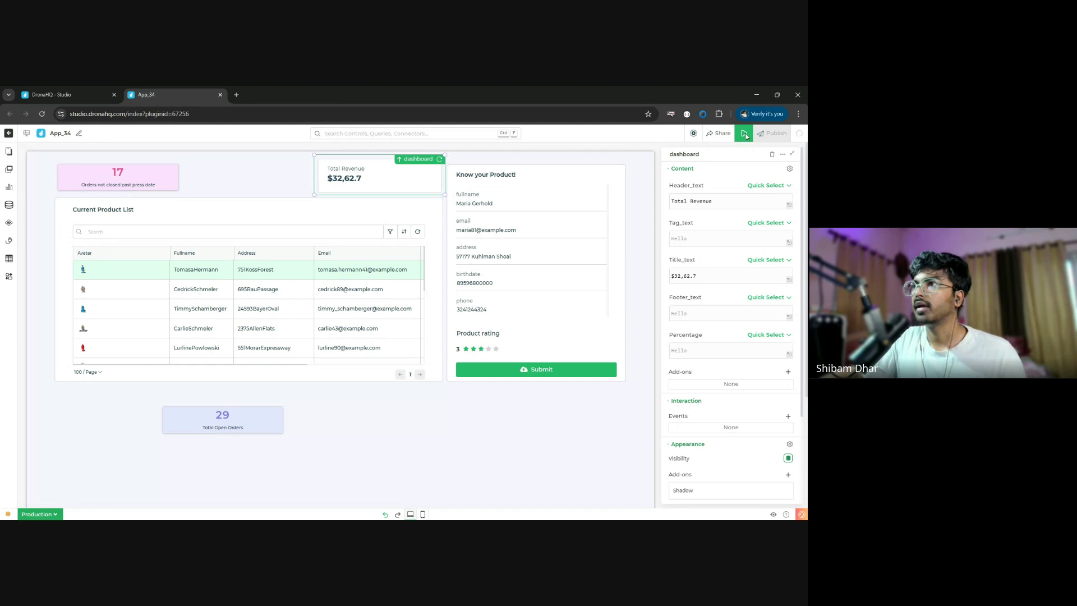
pyautogui.click(774, 156)
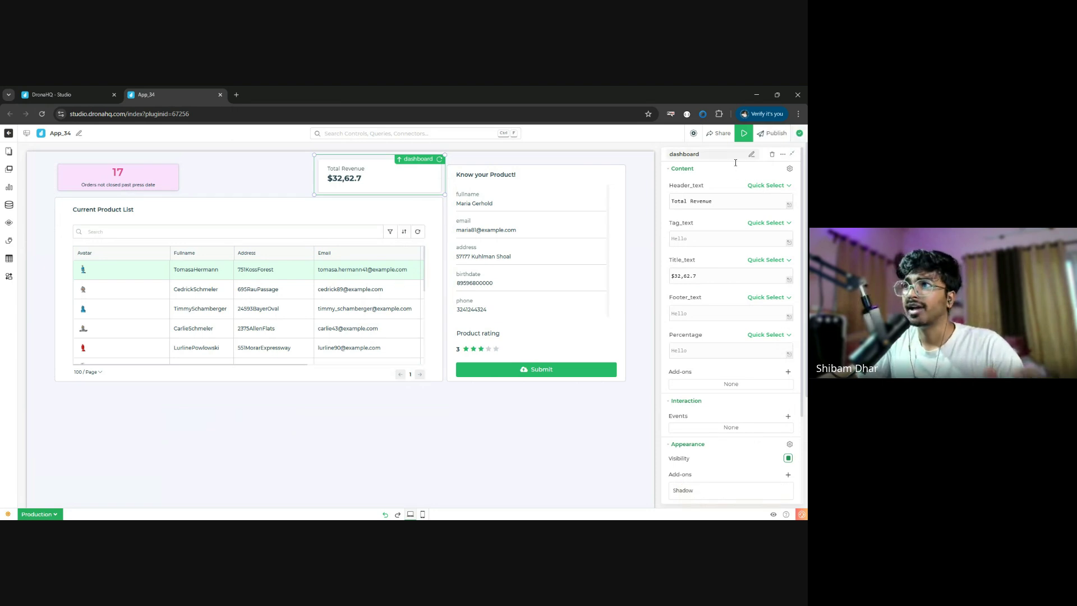
# - Duplicate the Total Revenue card, delete the 17 card, fill the top row, and open Screens
pyautogui.click(782, 156)
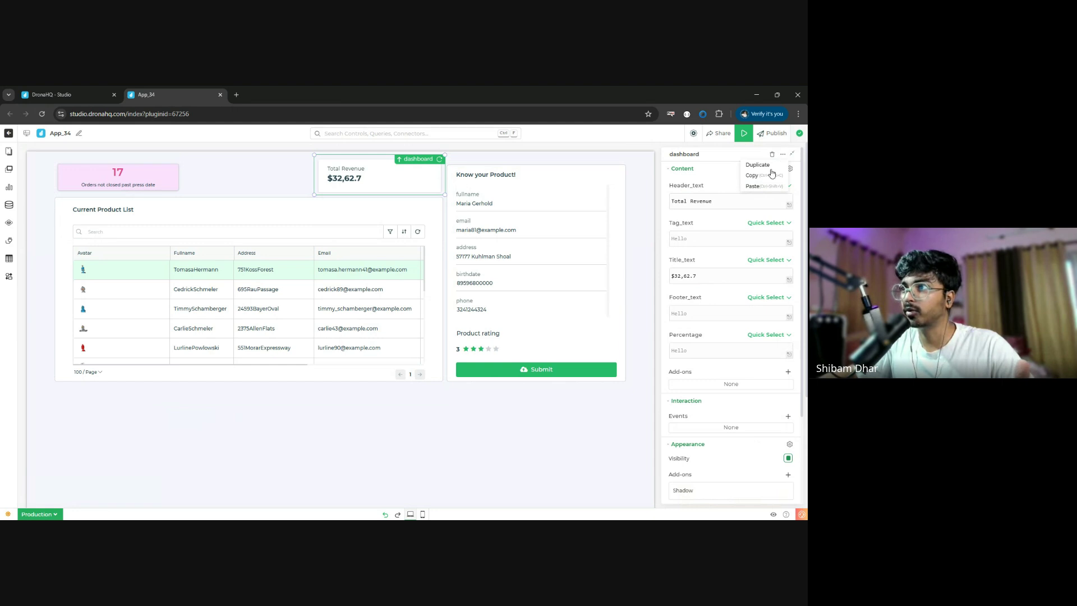
pyautogui.click(766, 166)
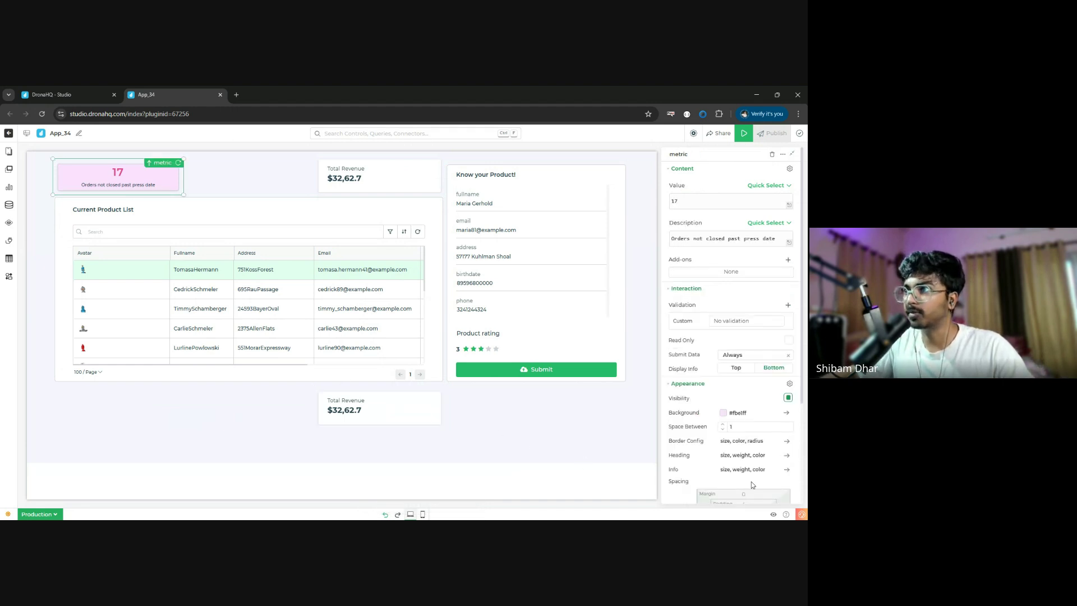
pyautogui.click(772, 154)
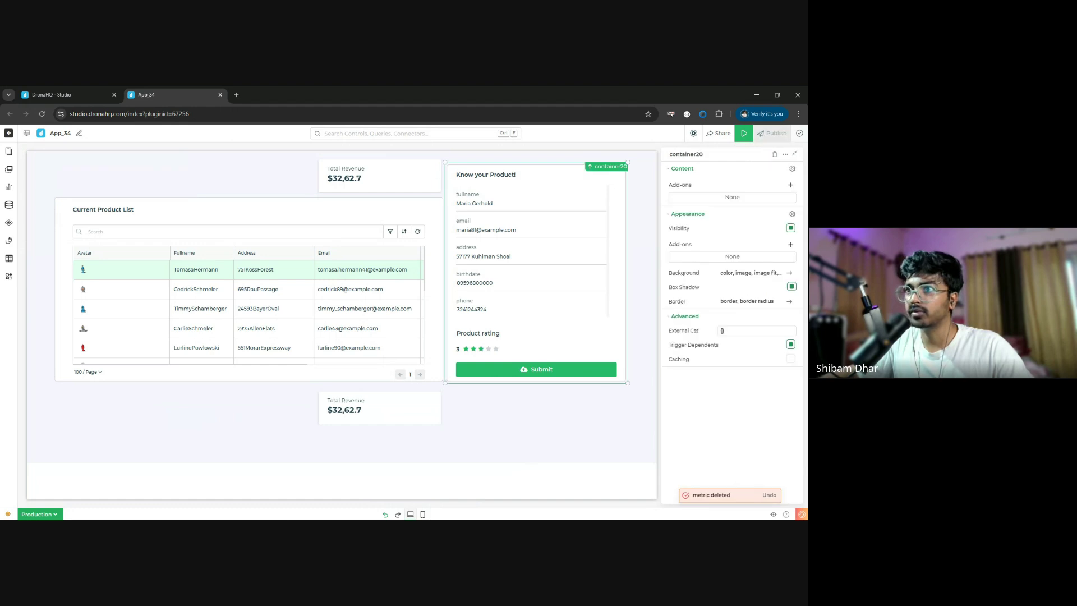
pyautogui.moveTo(366, 409); pyautogui.dragTo(239, 173)
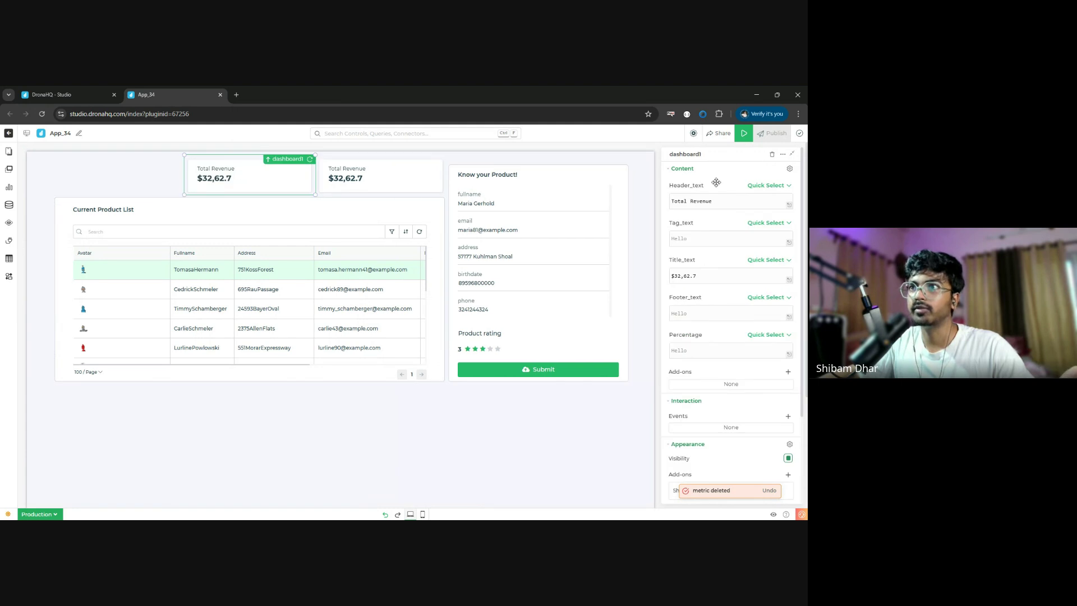
pyautogui.click(784, 154)
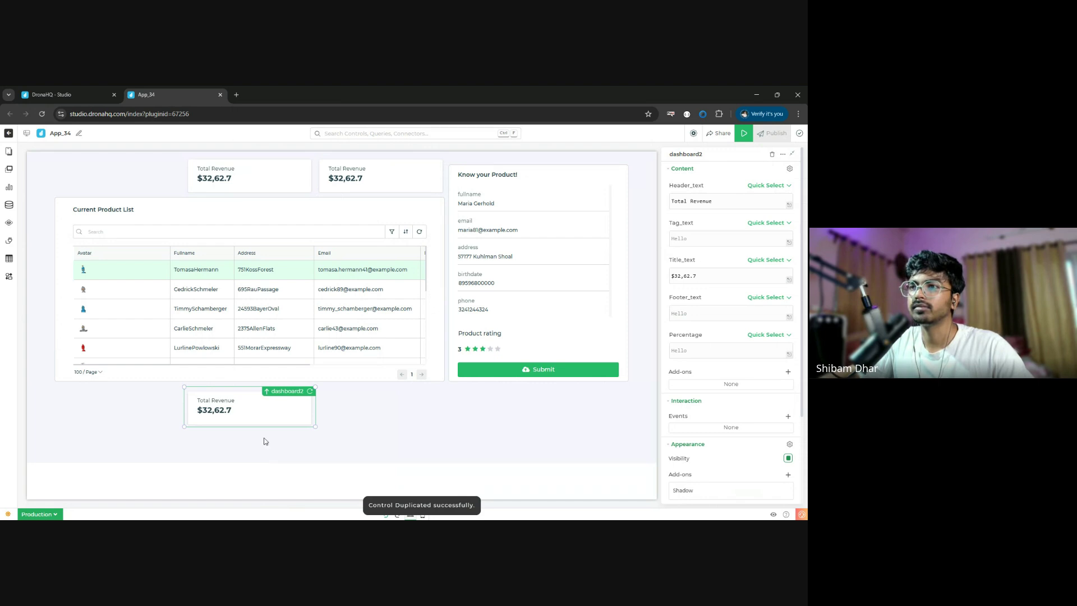
pyautogui.moveTo(259, 408); pyautogui.dragTo(126, 178)
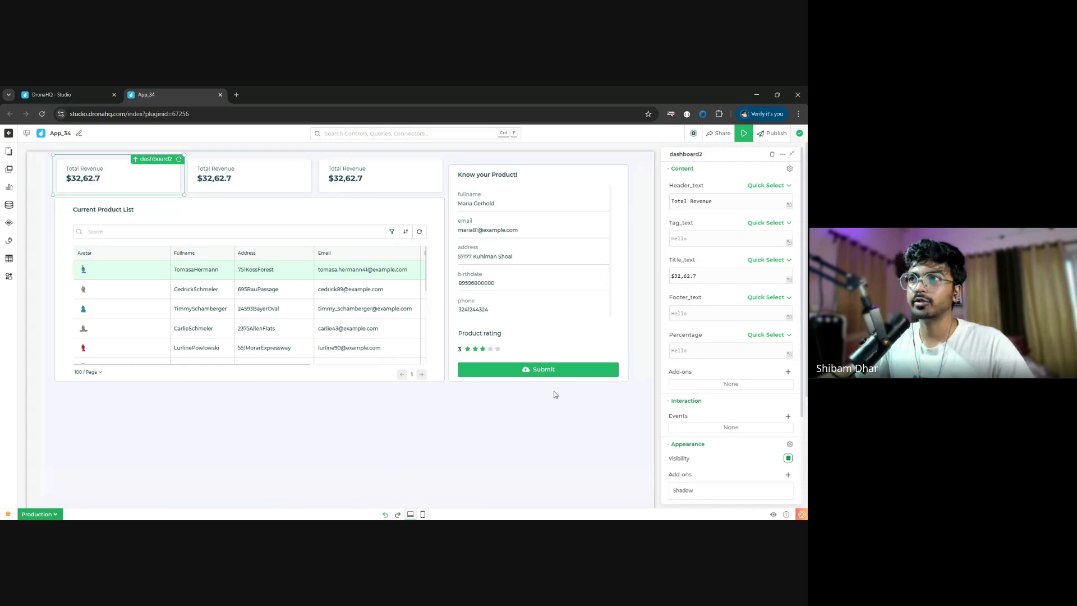
pyautogui.click(8, 151)
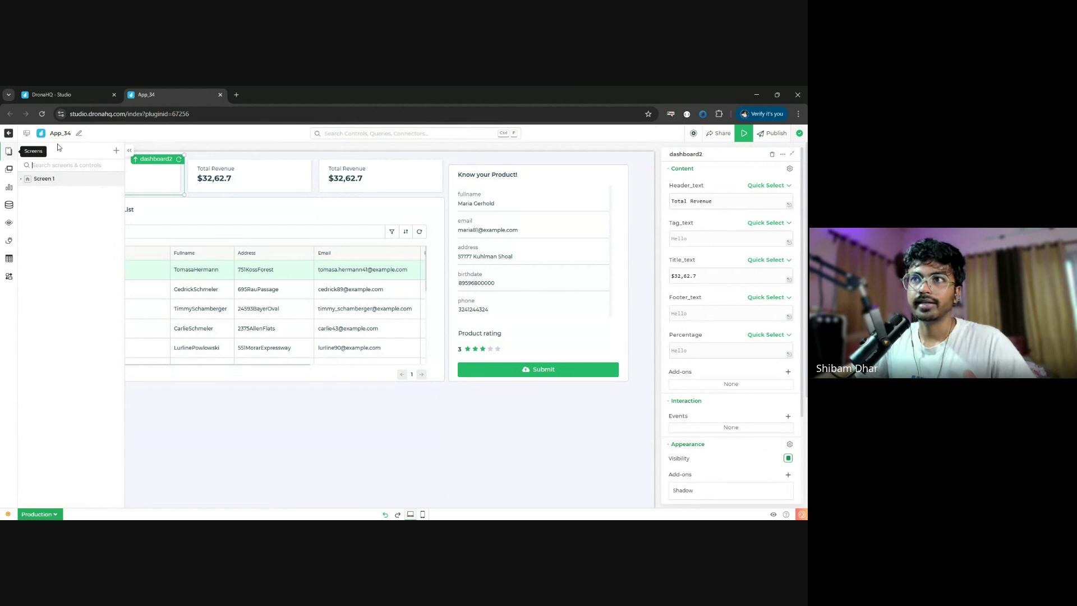
# - Create a new Tray screen from the 'Tray with Tabs' template (Summary, Details, Orders)
pyautogui.click(116, 151)
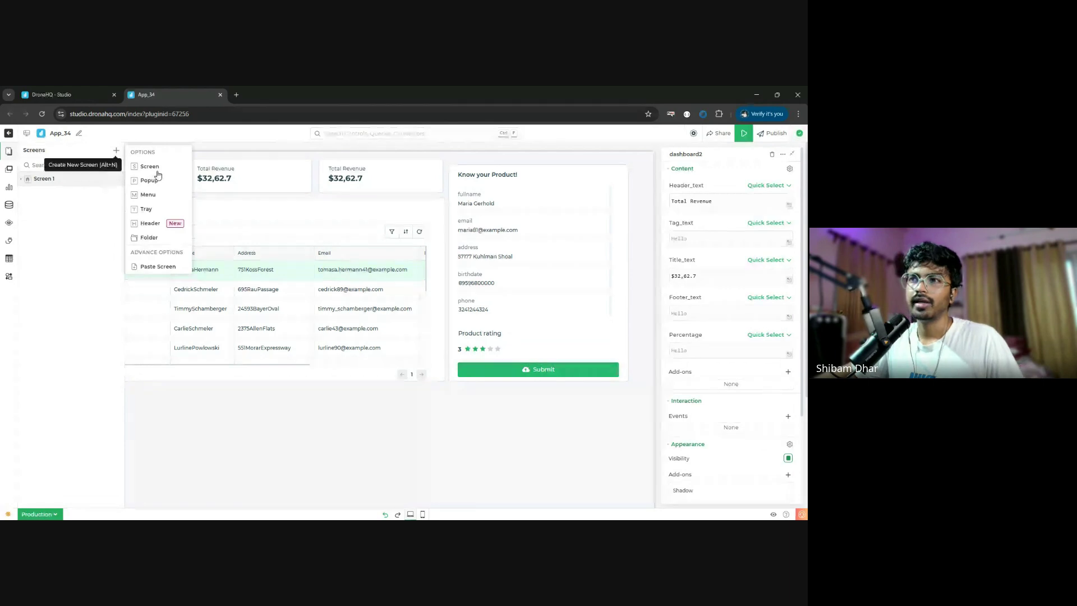
pyautogui.click(147, 209)
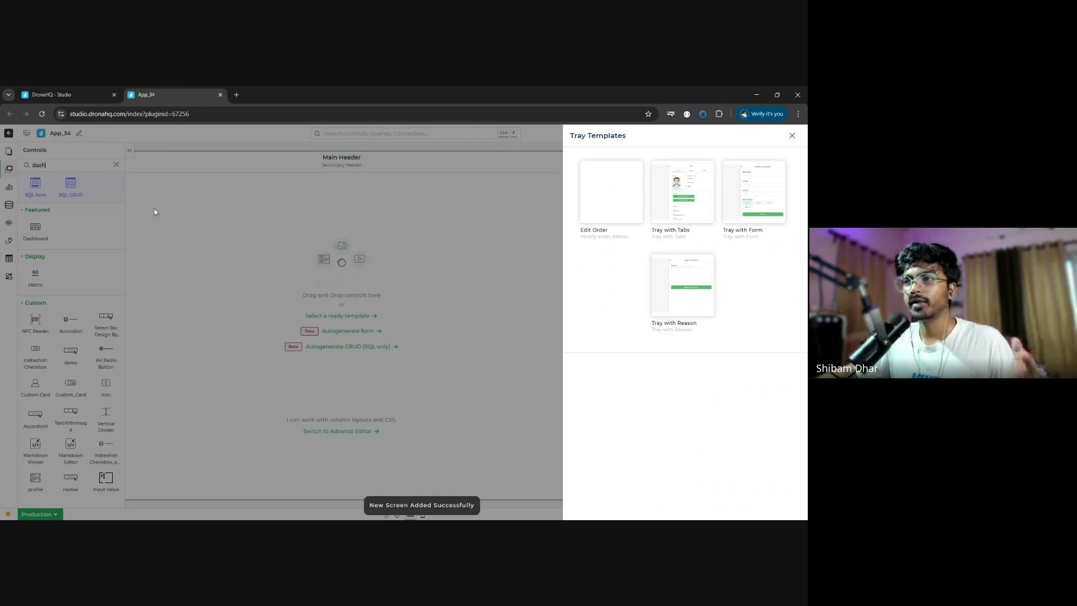
pyautogui.click(686, 193)
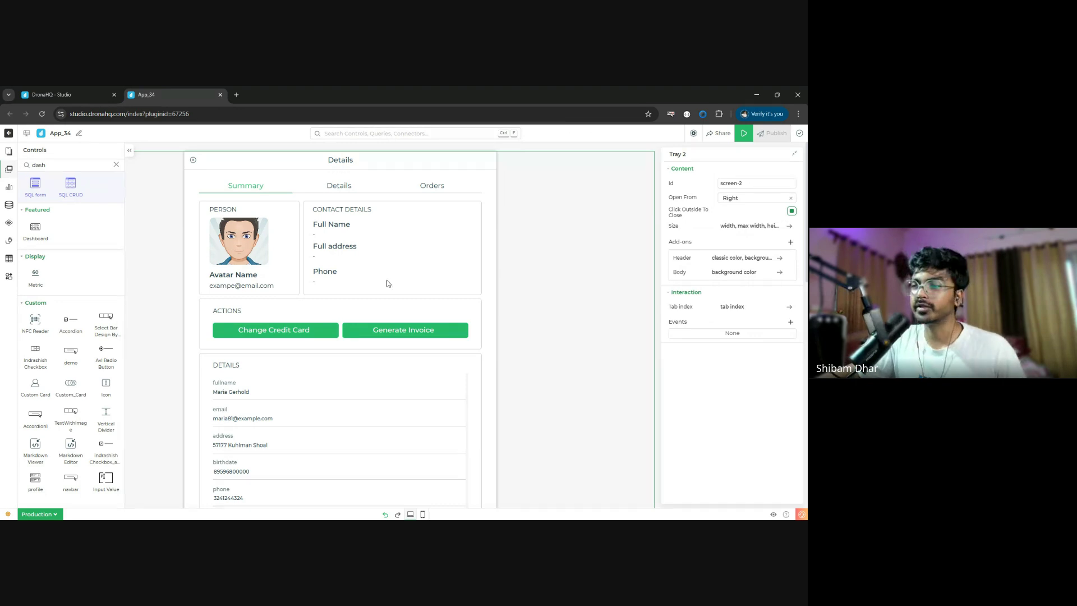
pyautogui.click(369, 190)
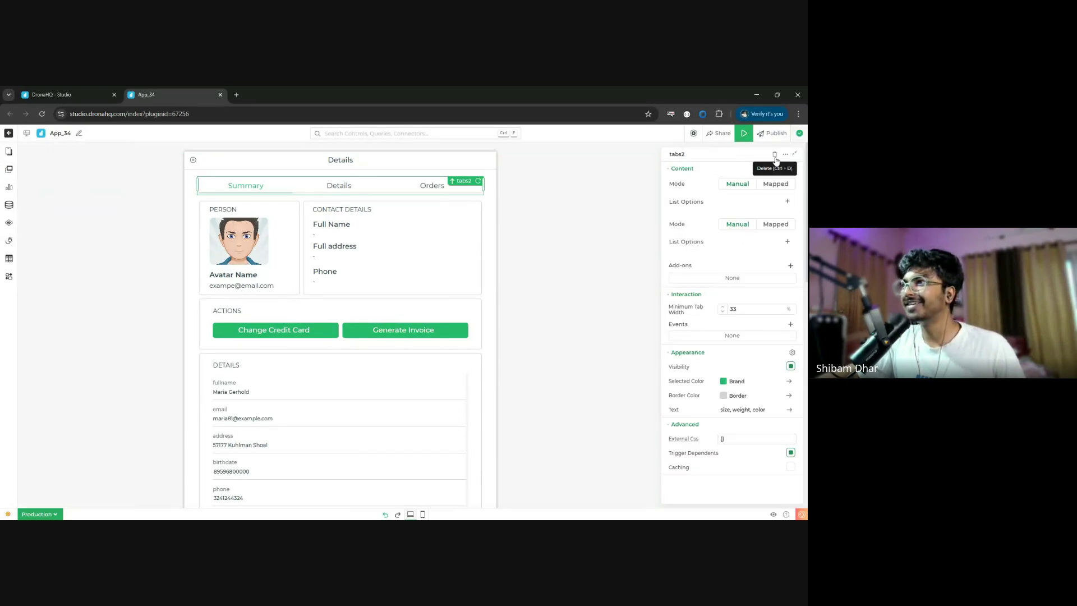
# - Delete the tray's tabs strip, Actions section, details field list and Orders table
pyautogui.click(775, 155)
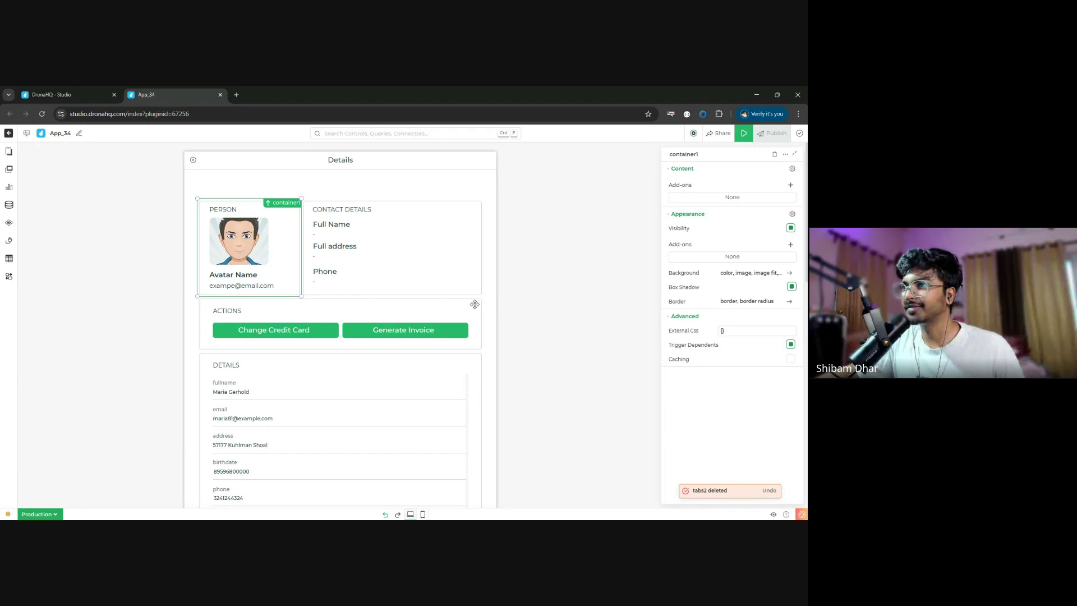
pyautogui.click(473, 303)
pyautogui.click(775, 155)
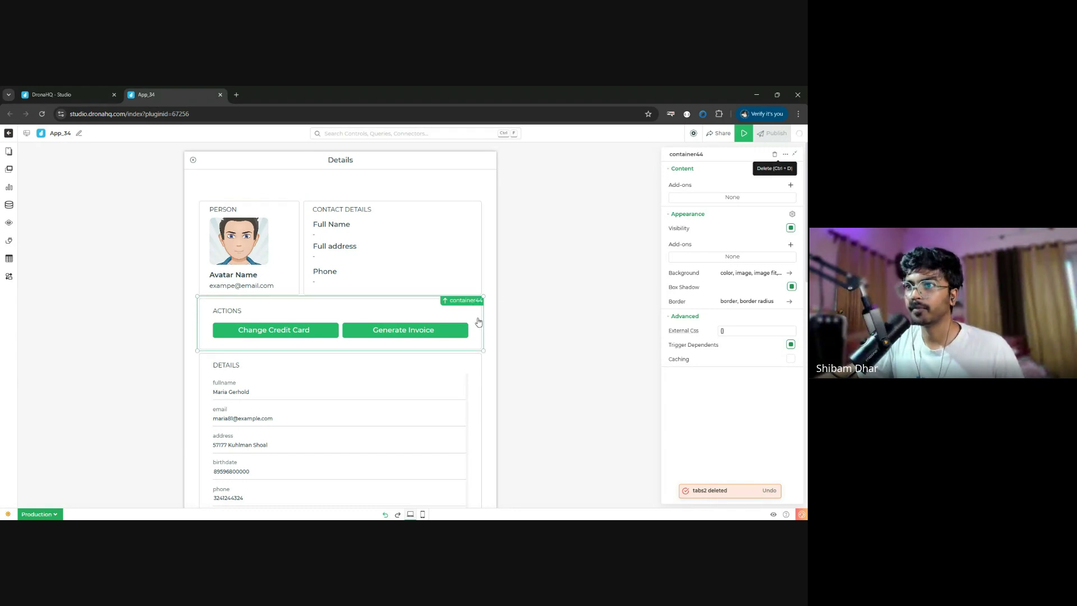
pyautogui.scroll(-3, 432, 331)
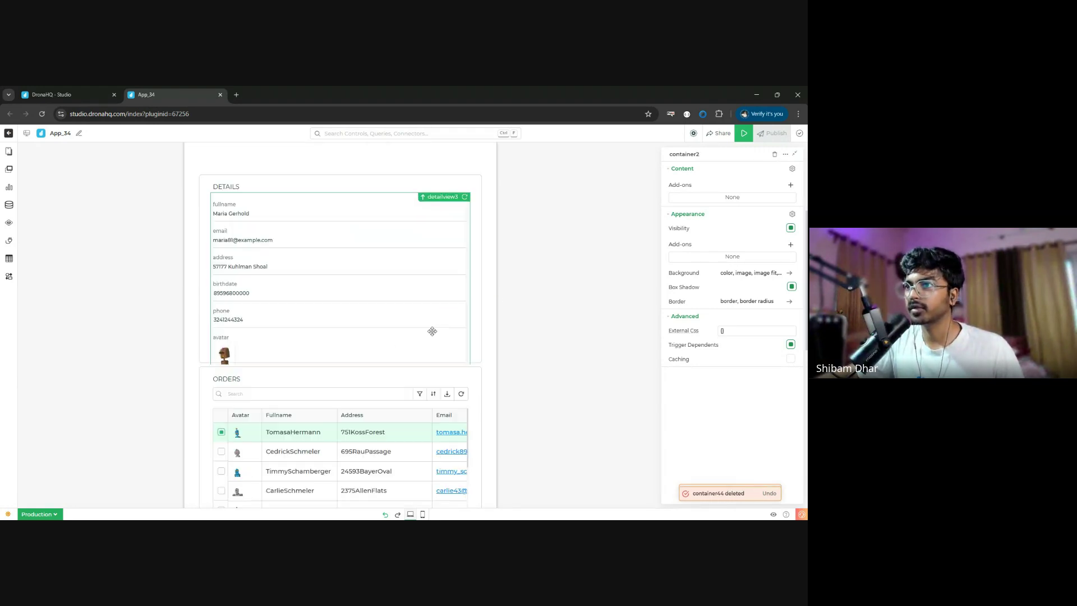
pyautogui.click(465, 296)
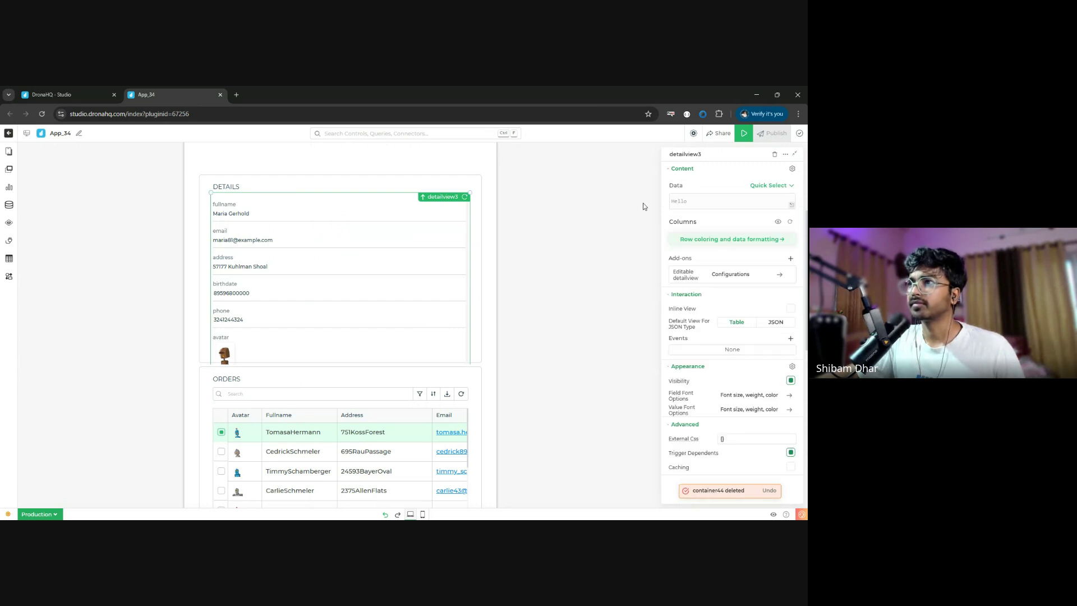
pyautogui.click(775, 156)
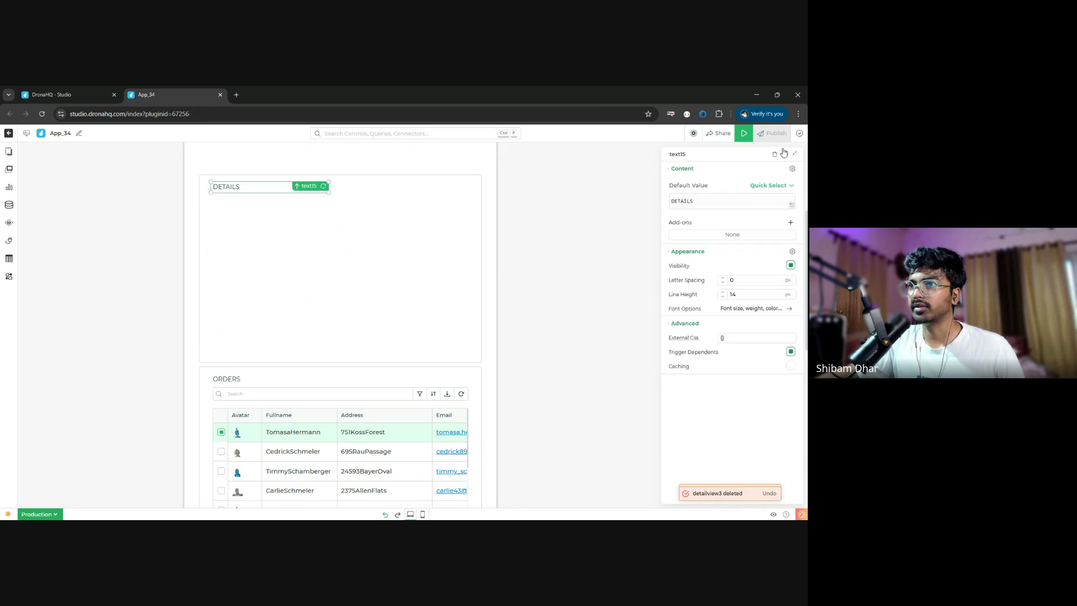
pyautogui.click(776, 155)
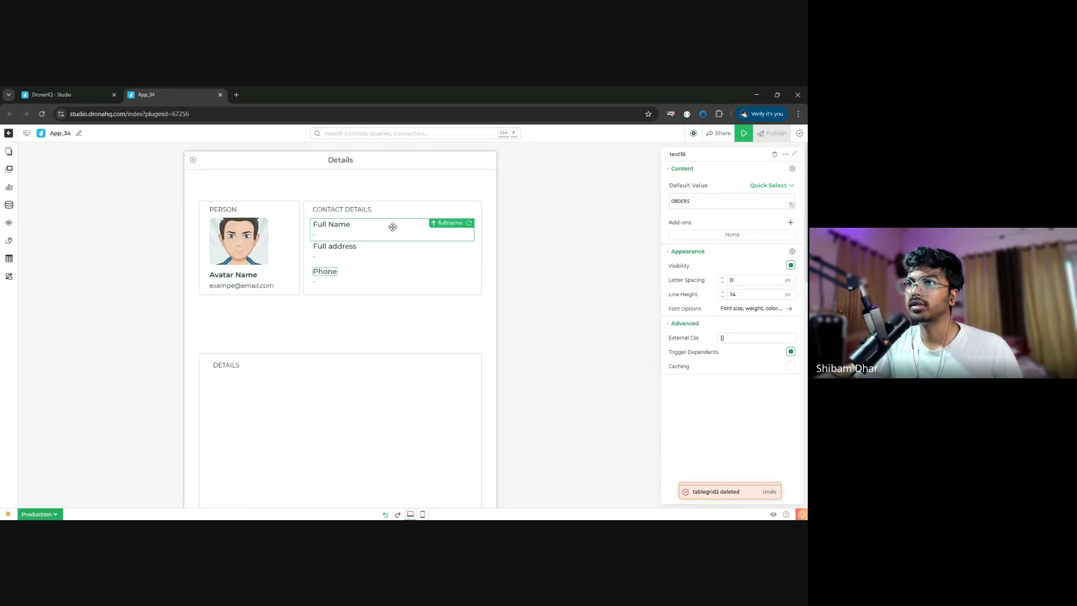
# - Delete the CONTACT DETAILS heading, Full Name, Full address, Phone and Avatar Name, keeping the avatar image
pyautogui.click(393, 210)
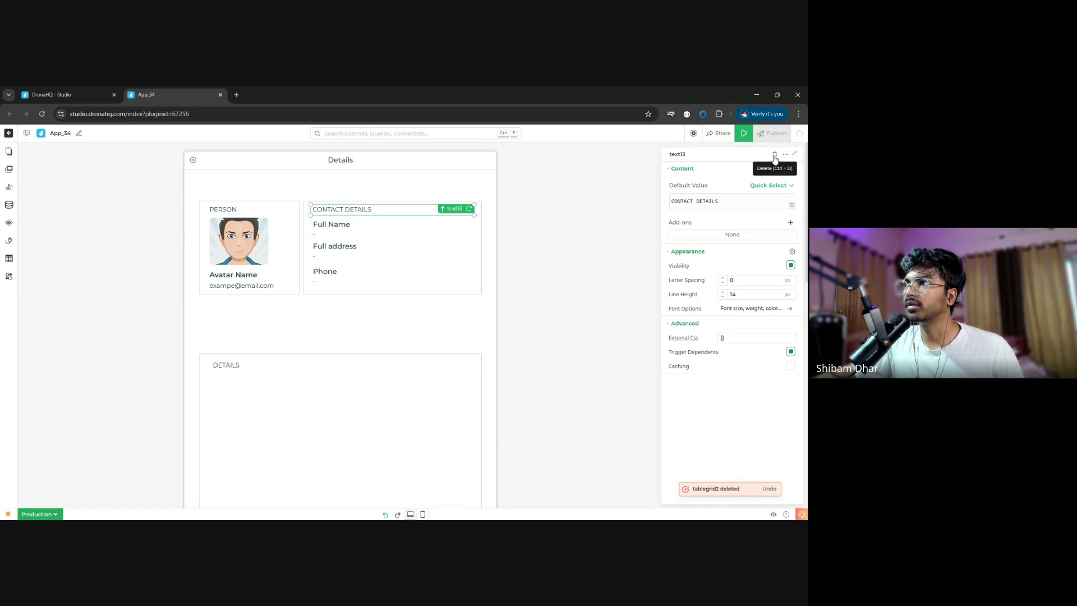
pyautogui.click(774, 155)
pyautogui.click(775, 155)
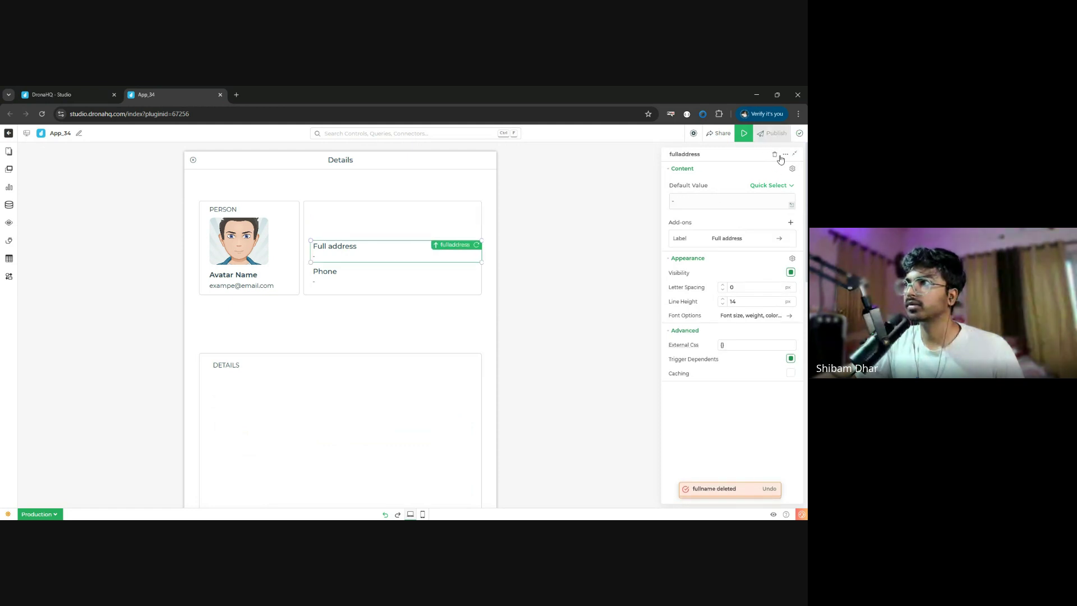
pyautogui.click(775, 155)
pyautogui.click(774, 155)
pyautogui.click(230, 275)
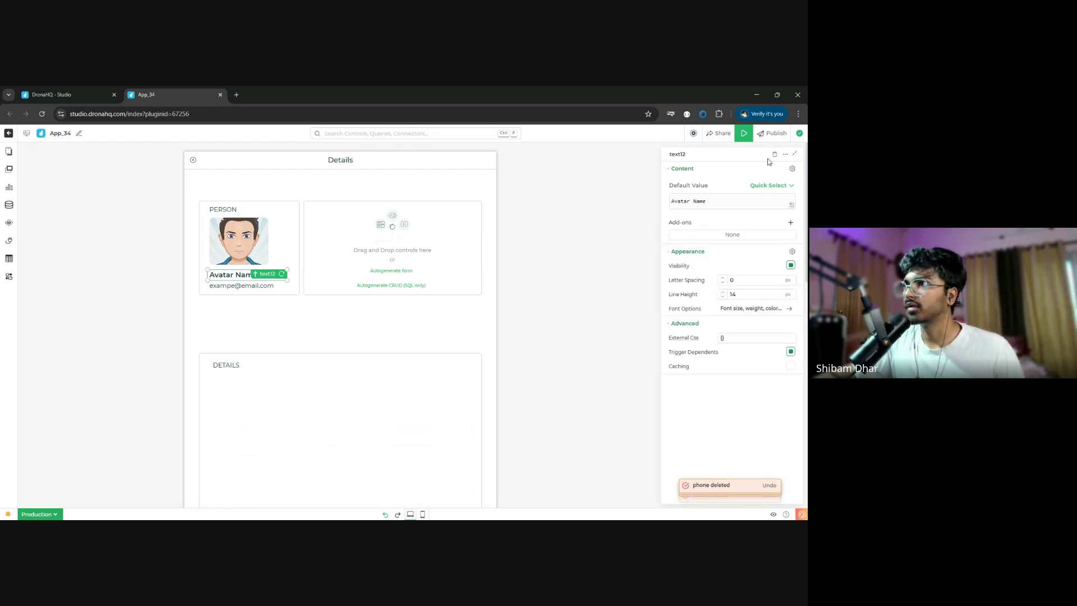
pyautogui.click(775, 155)
pyautogui.click(775, 155)
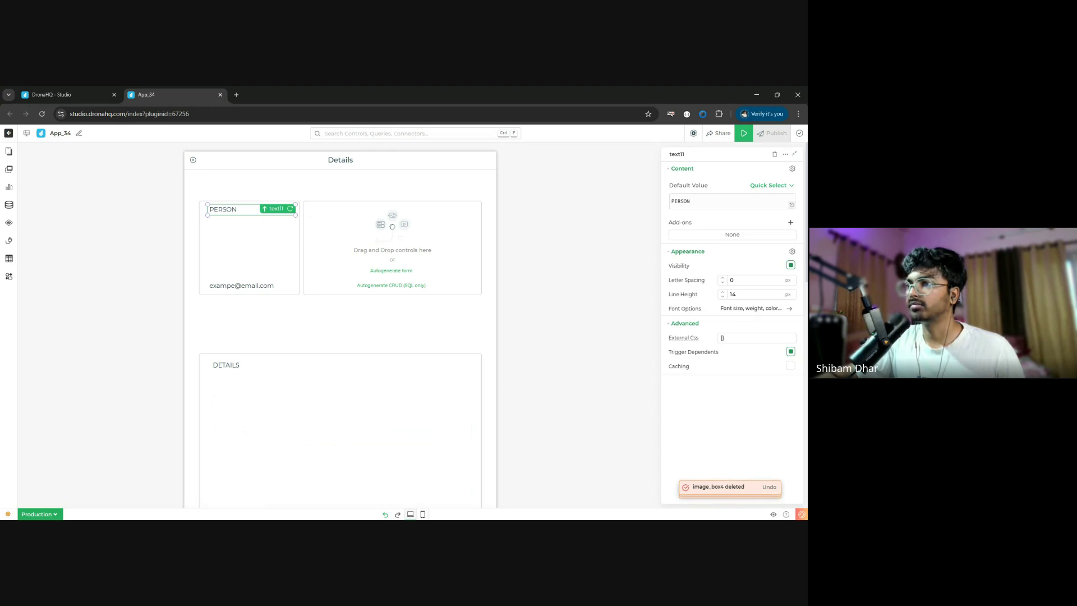
pyautogui.click(386, 514)
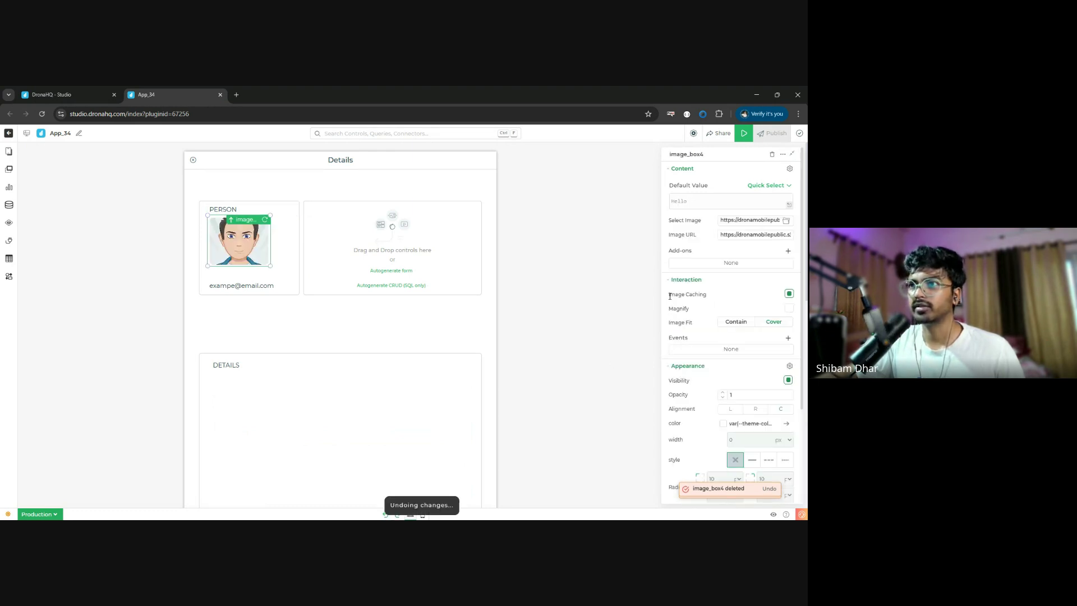
# - Remove the email line and enlarge the avatar image to fill the Person card
pyautogui.click(266, 291)
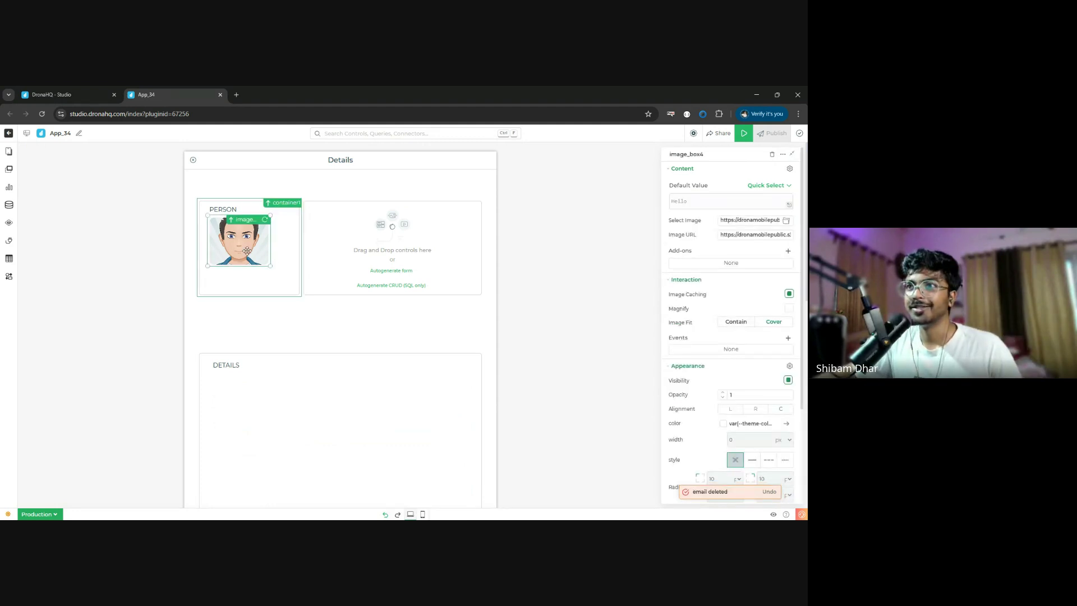
pyautogui.moveTo(271, 266); pyautogui.dragTo(292, 284)
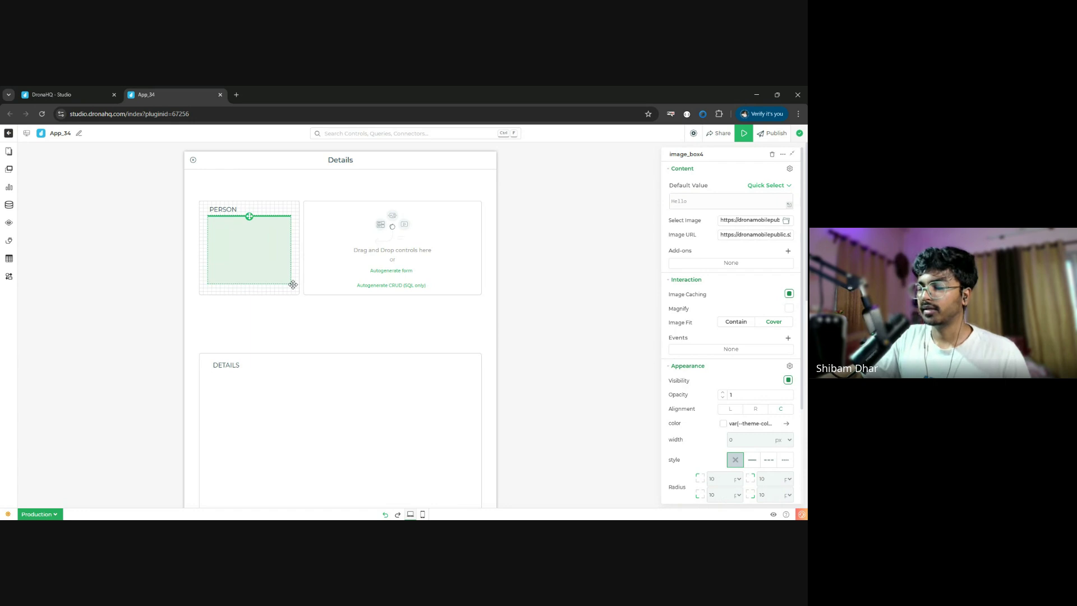
pyautogui.moveTo(293, 284); pyautogui.dragTo(292, 284)
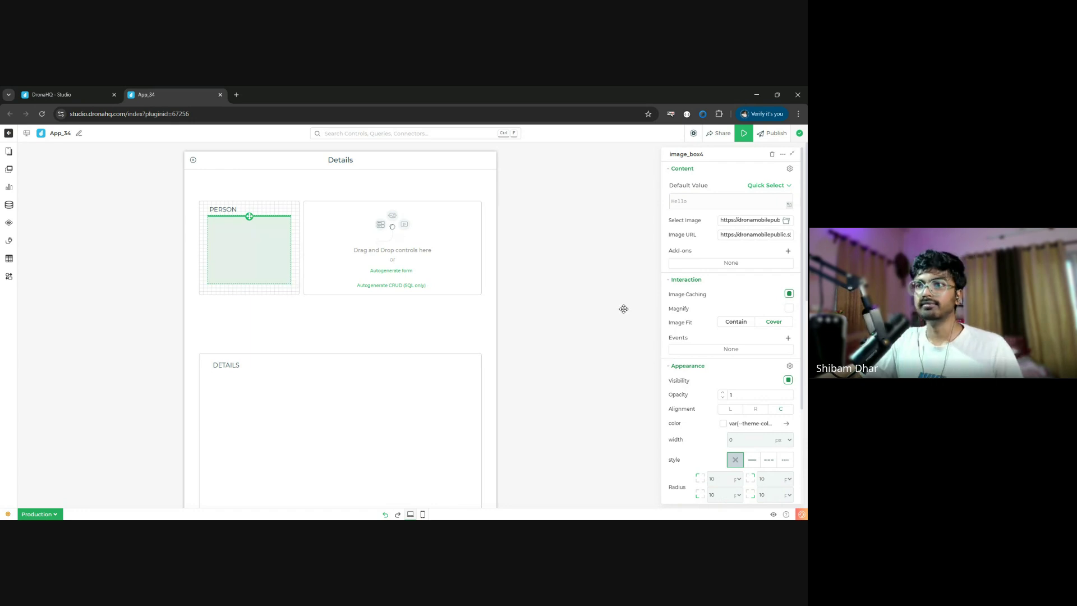
pyautogui.click(624, 308)
pyautogui.scroll(-2, 435, 370)
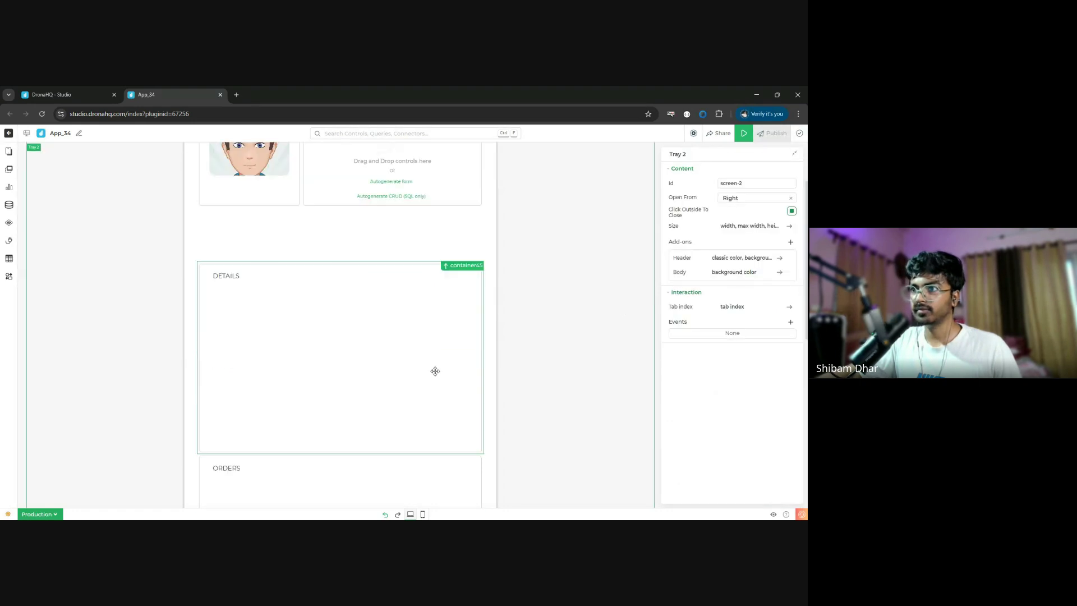
pyautogui.scroll(-4, 435, 369)
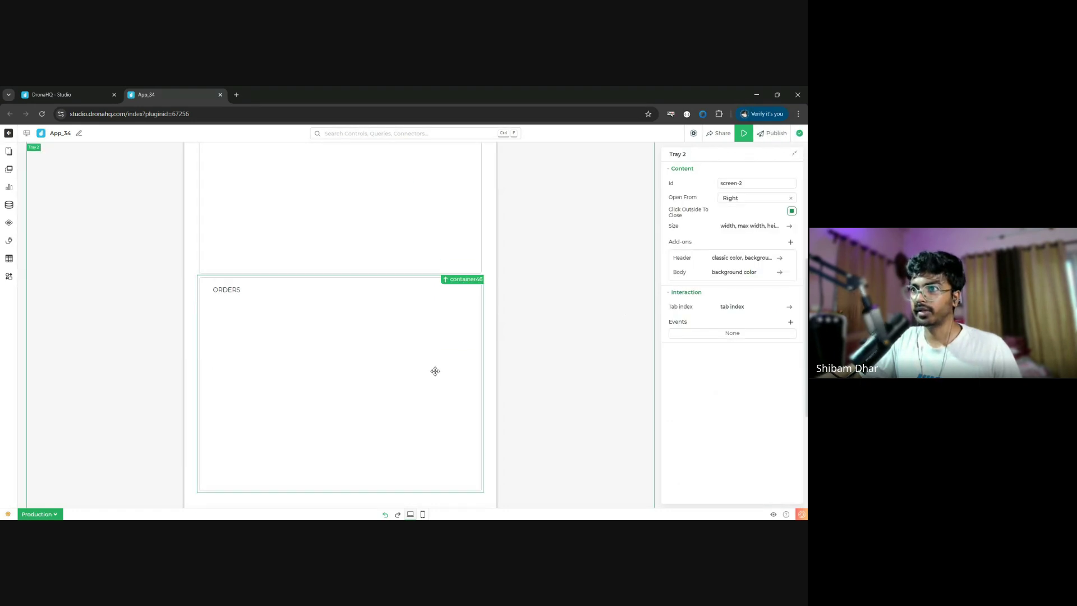
# - Delete the Orders section, move Details up under Person, and remove the DETAILS heading
pyautogui.click(409, 298)
pyautogui.click(776, 154)
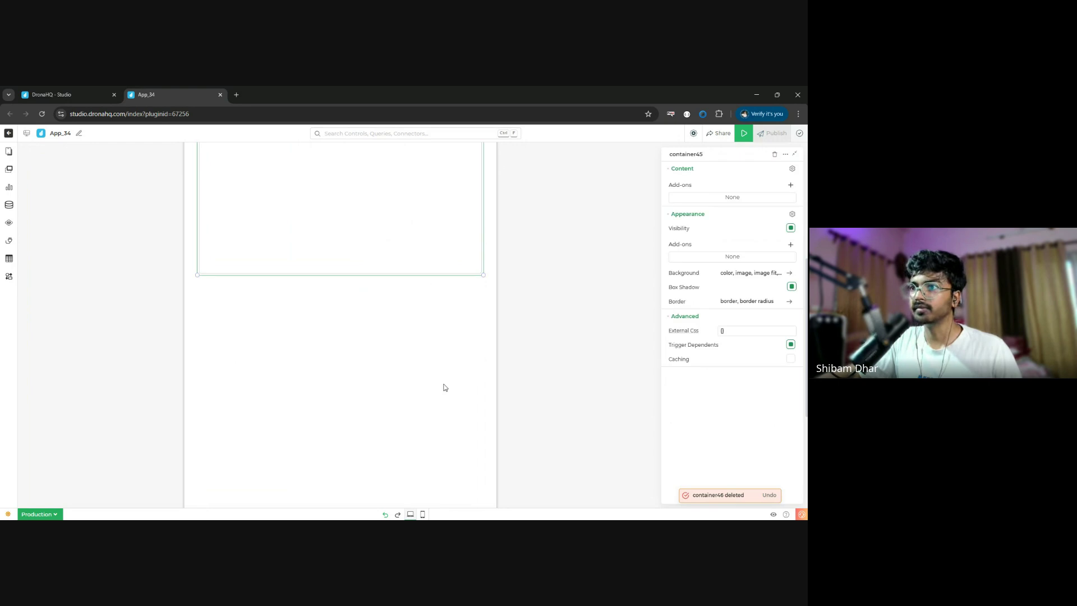
pyautogui.moveTo(354, 254); pyautogui.dragTo(360, 214)
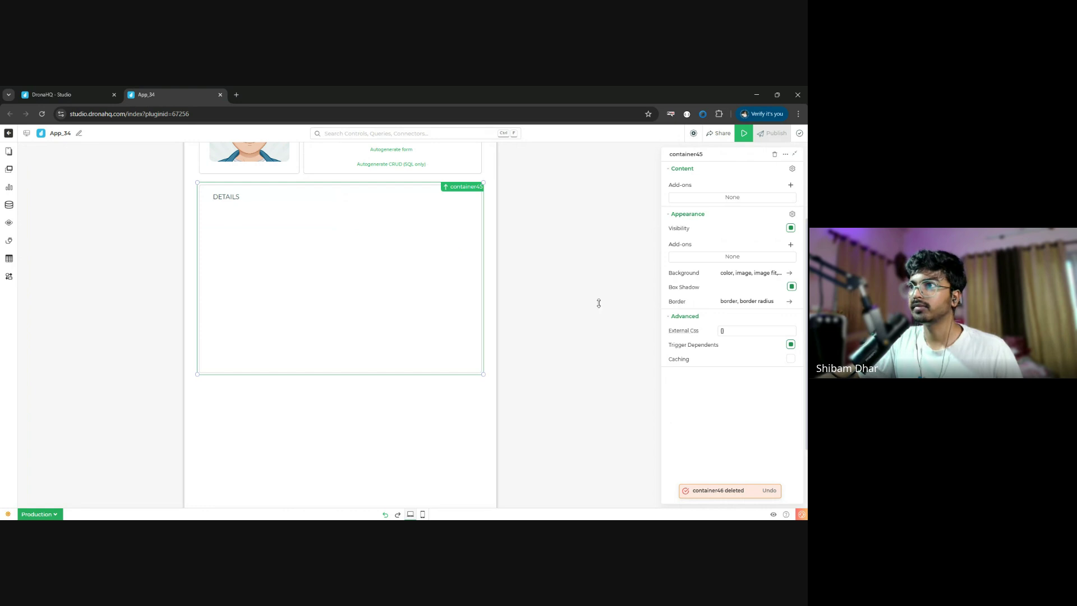
pyautogui.scroll(-2, 101, 243)
pyautogui.scroll(5, 233, 321)
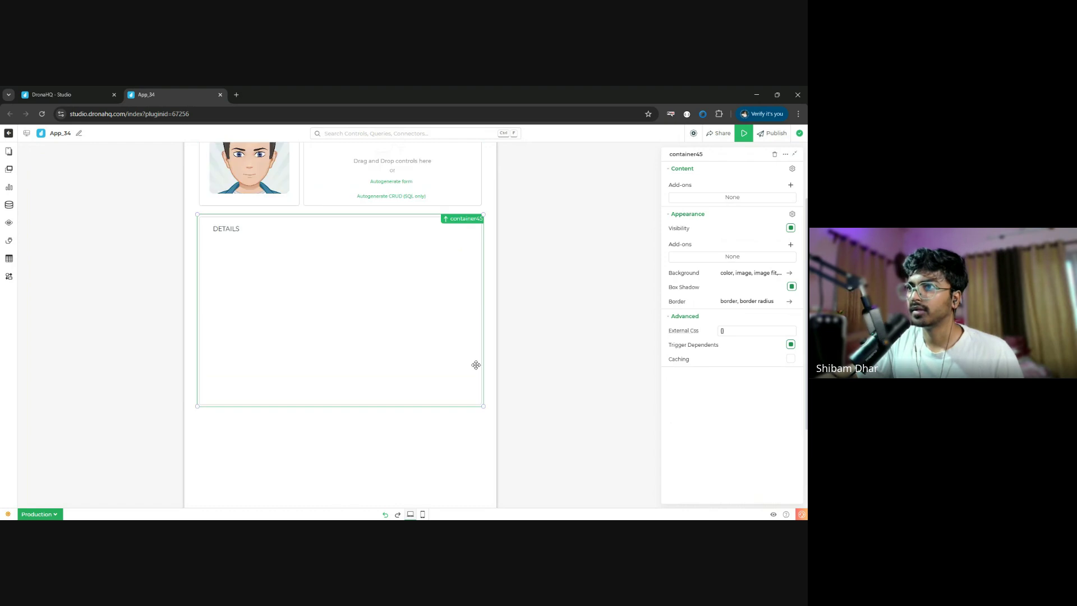
pyautogui.click(233, 322)
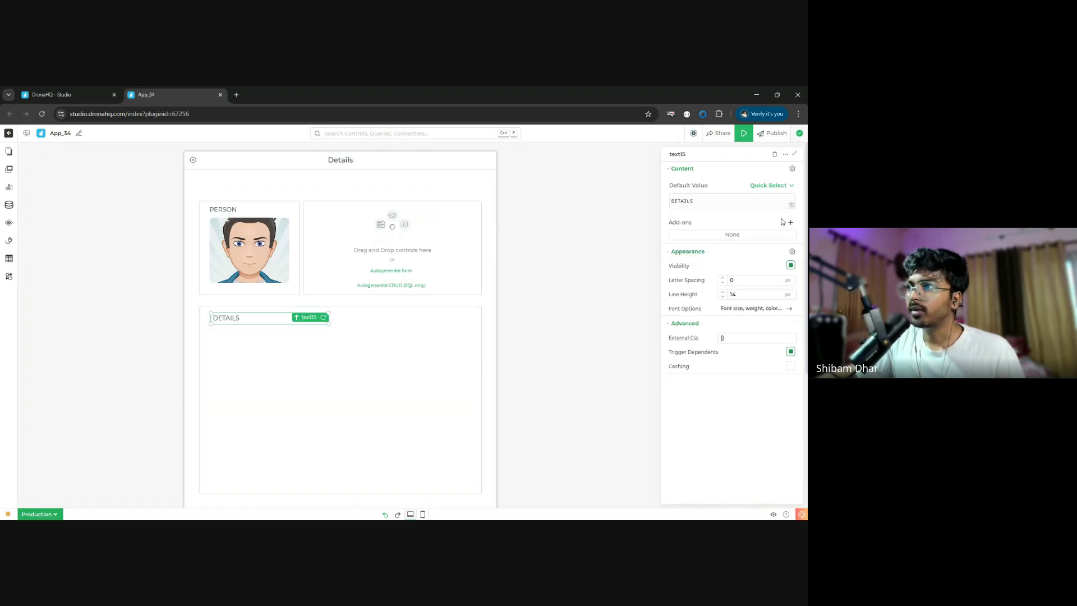
pyautogui.click(775, 154)
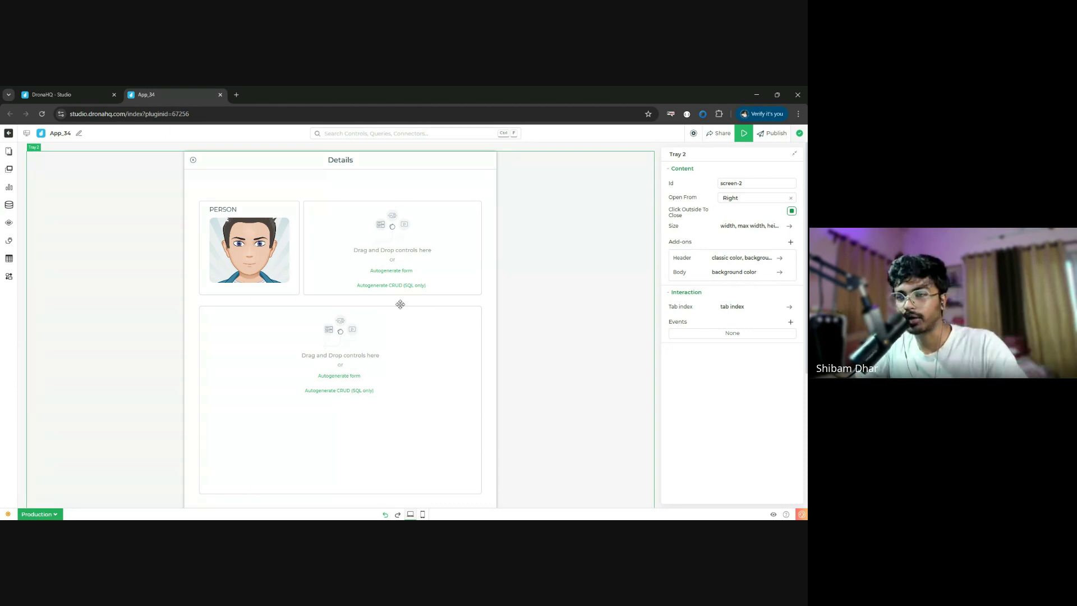
# - Place a Rating component in the empty lower section and widen it
pyautogui.click(9, 169)
pyautogui.doubleClick(72, 163)
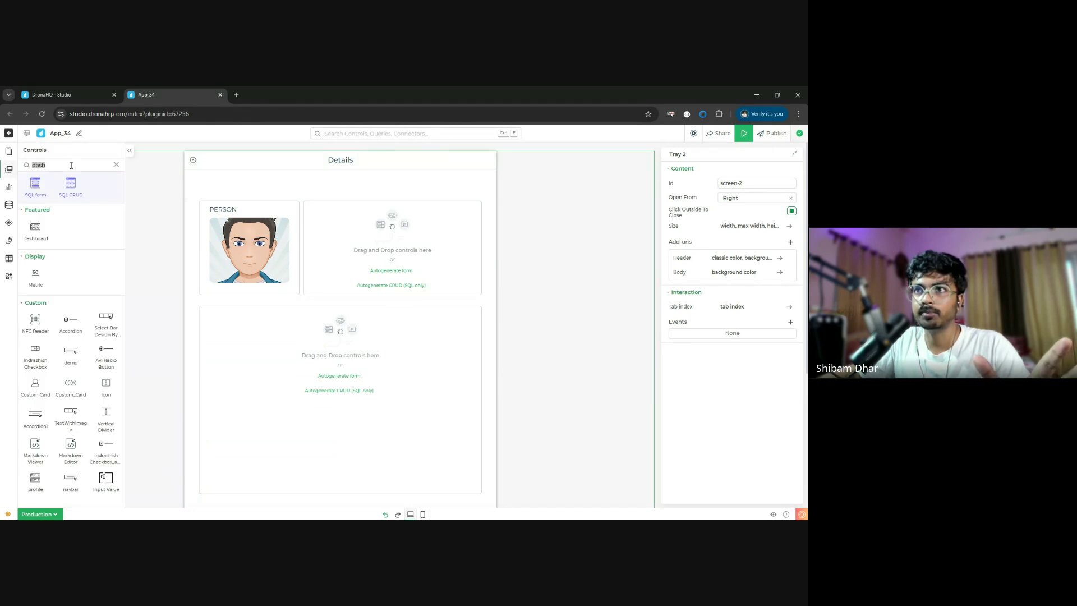
pyautogui.write('ratin')
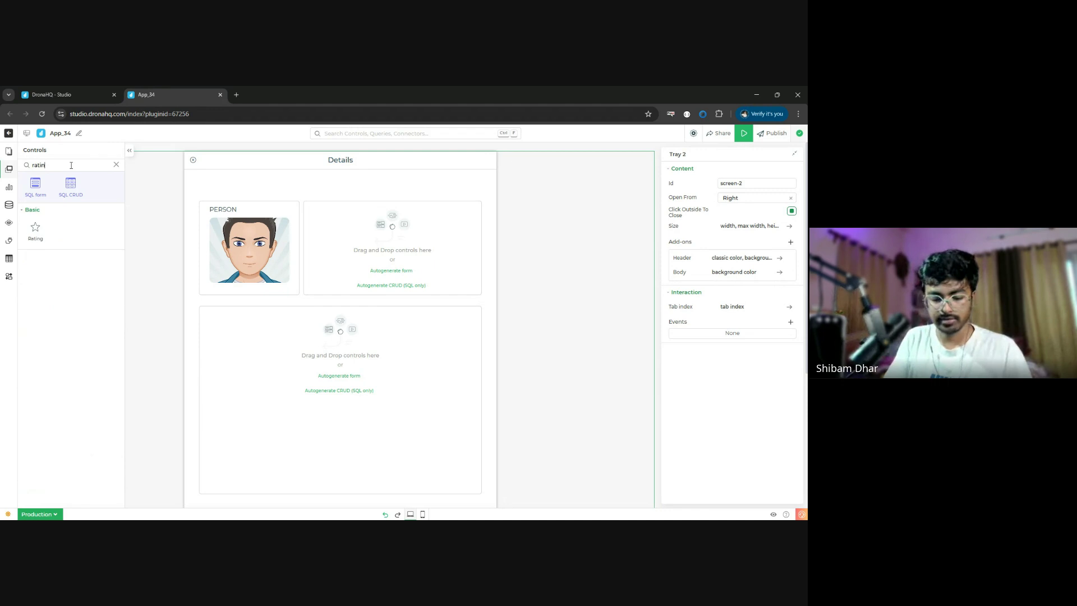
pyautogui.write('g')
pyautogui.moveTo(43, 226); pyautogui.dragTo(270, 333)
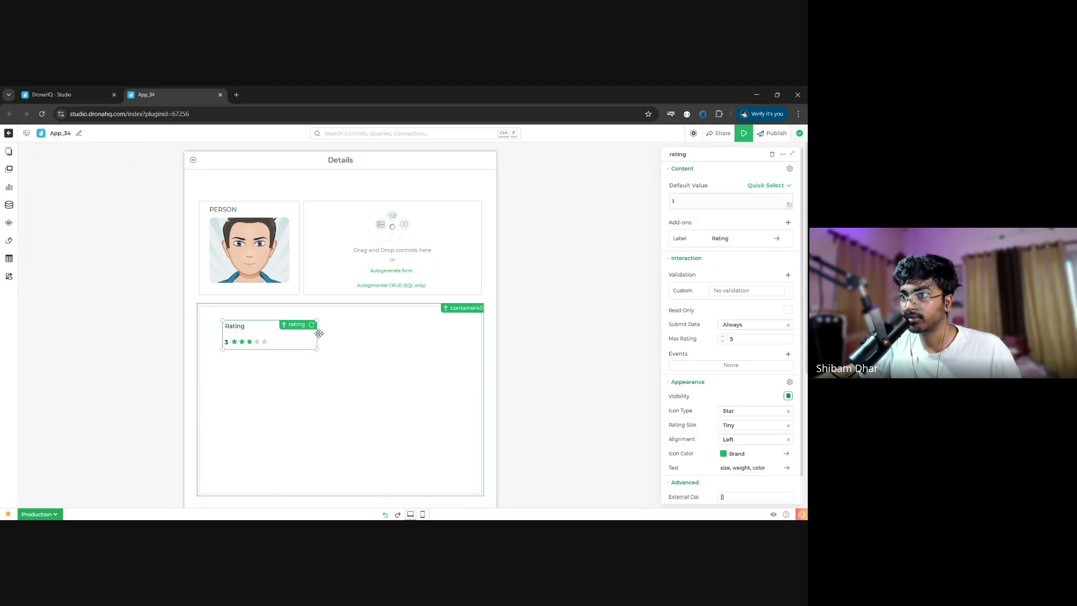
pyautogui.moveTo(368, 338); pyautogui.dragTo(464, 334)
pyautogui.click(389, 396)
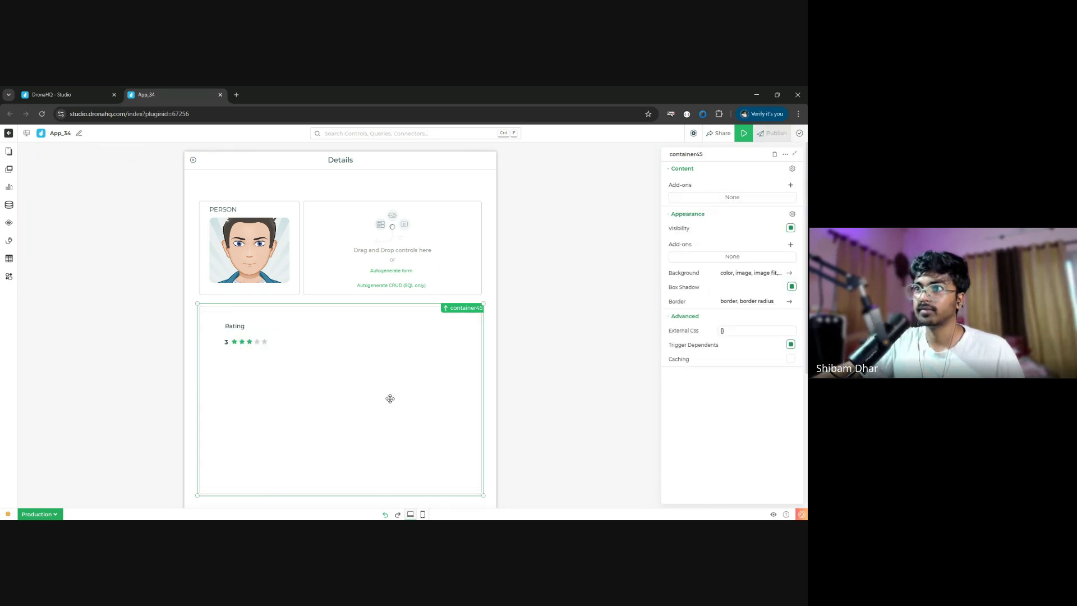
# - Add a Text Block below the rating and widen it across the card
pyautogui.click(9, 171)
pyautogui.click(71, 167)
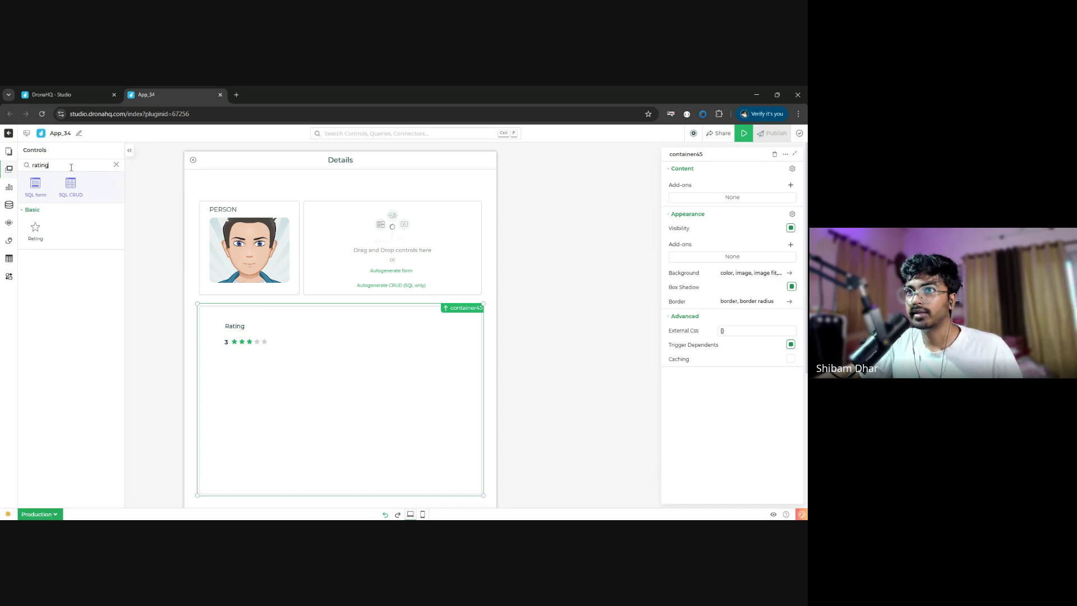
pyautogui.hotkey('ctrl', 'a')
pyautogui.write('text')
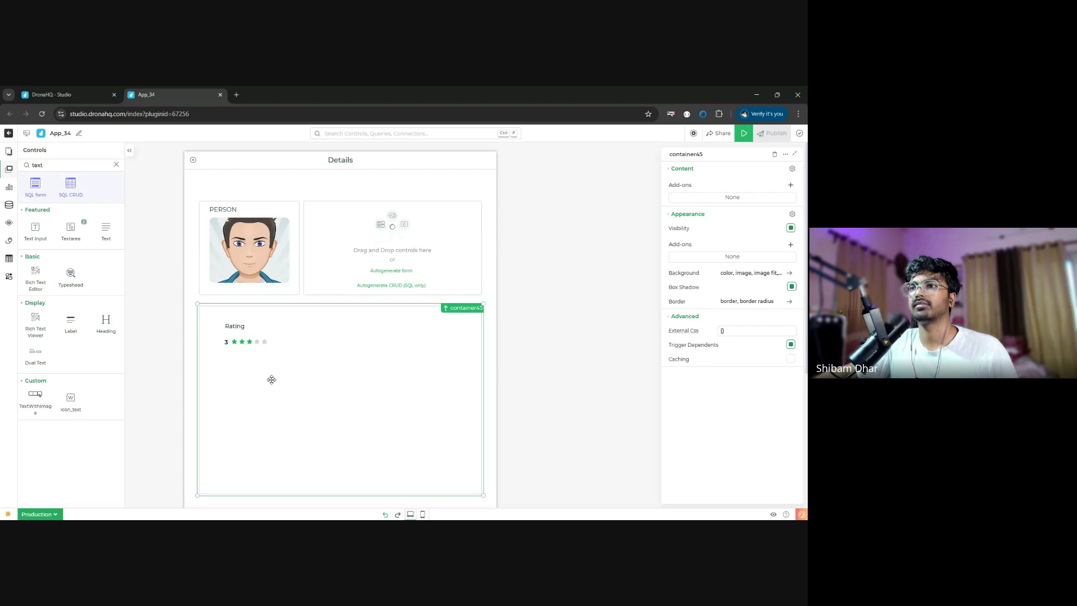
pyautogui.moveTo(271, 380); pyautogui.dragTo(242, 367)
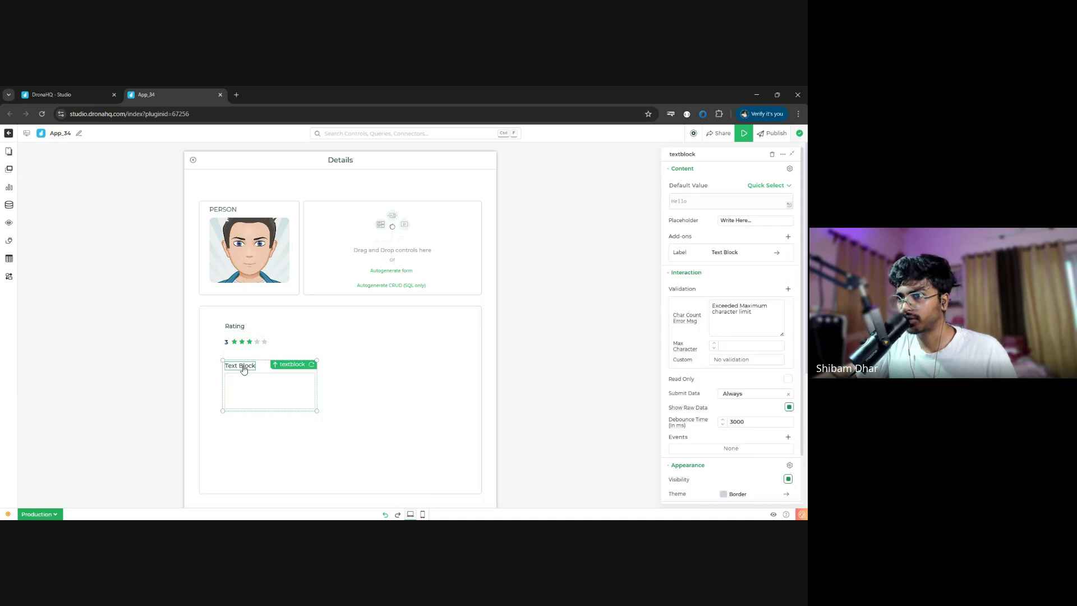
pyautogui.moveTo(320, 413); pyautogui.dragTo(473, 443)
pyautogui.click(404, 447)
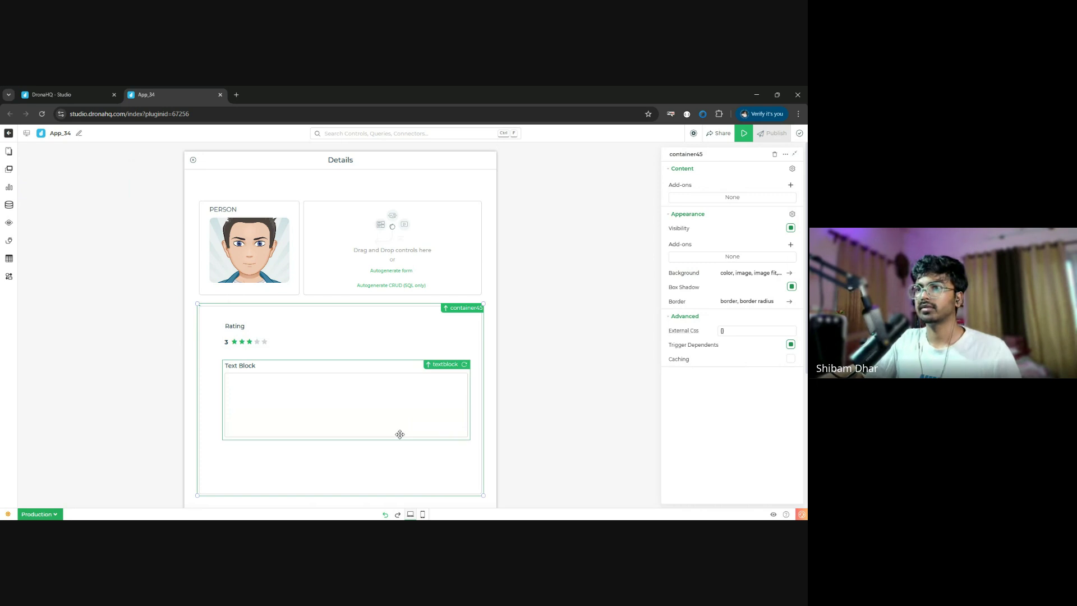
pyautogui.click(260, 339)
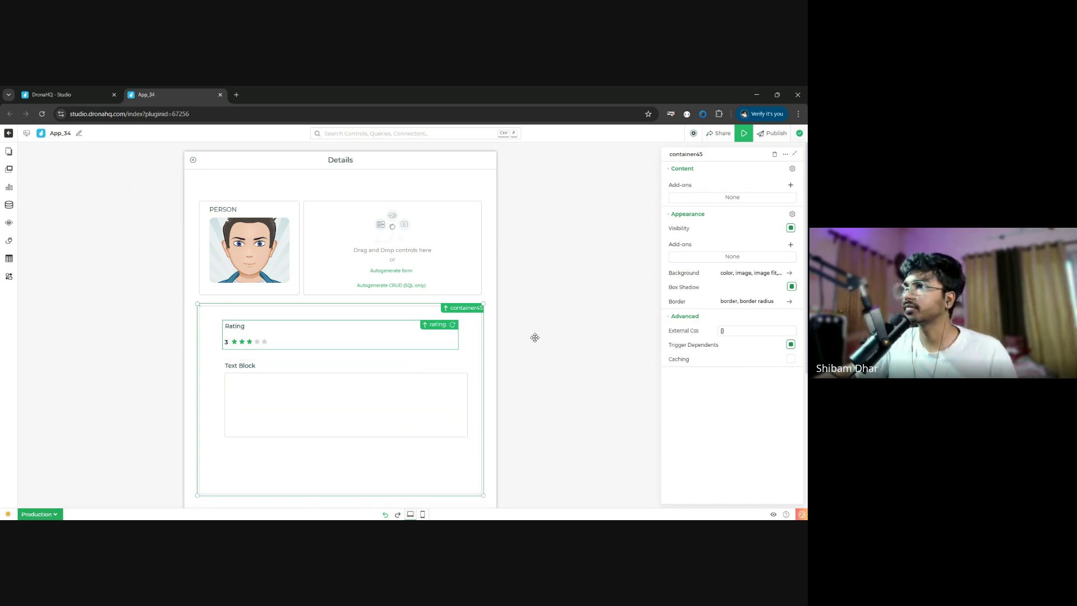
# - Try right alignment for the rating, then set its alignment back to left
pyautogui.scroll(-1, 735, 359)
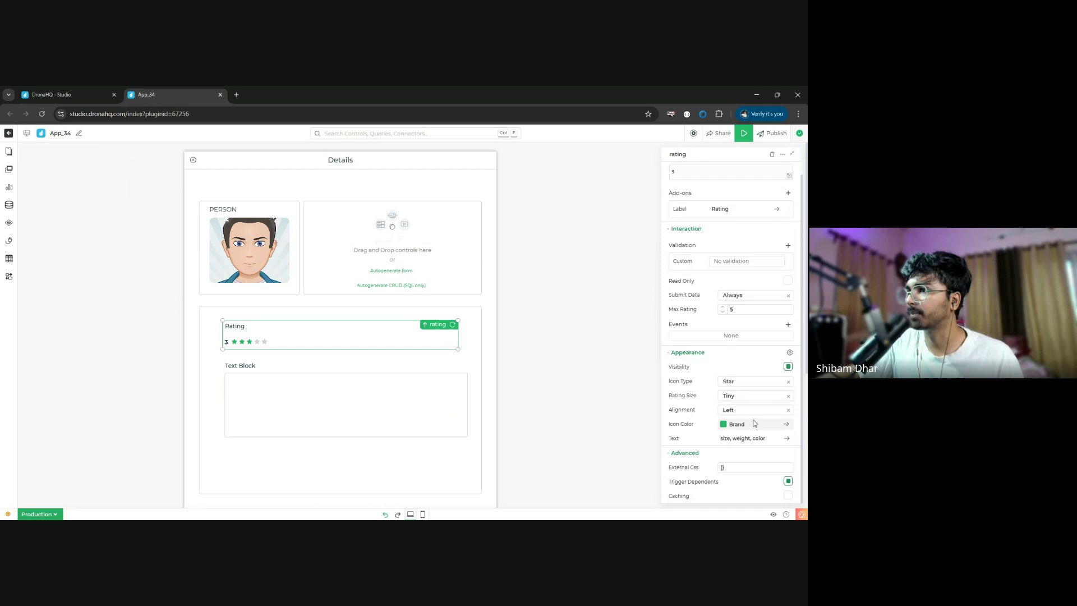
pyautogui.click(757, 414)
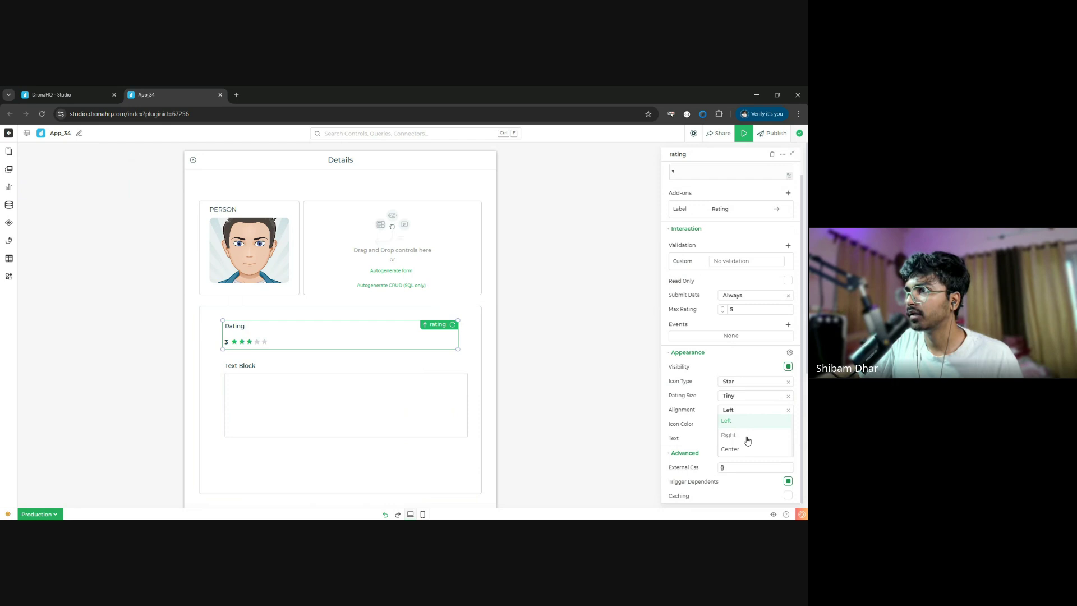
pyautogui.click(747, 437)
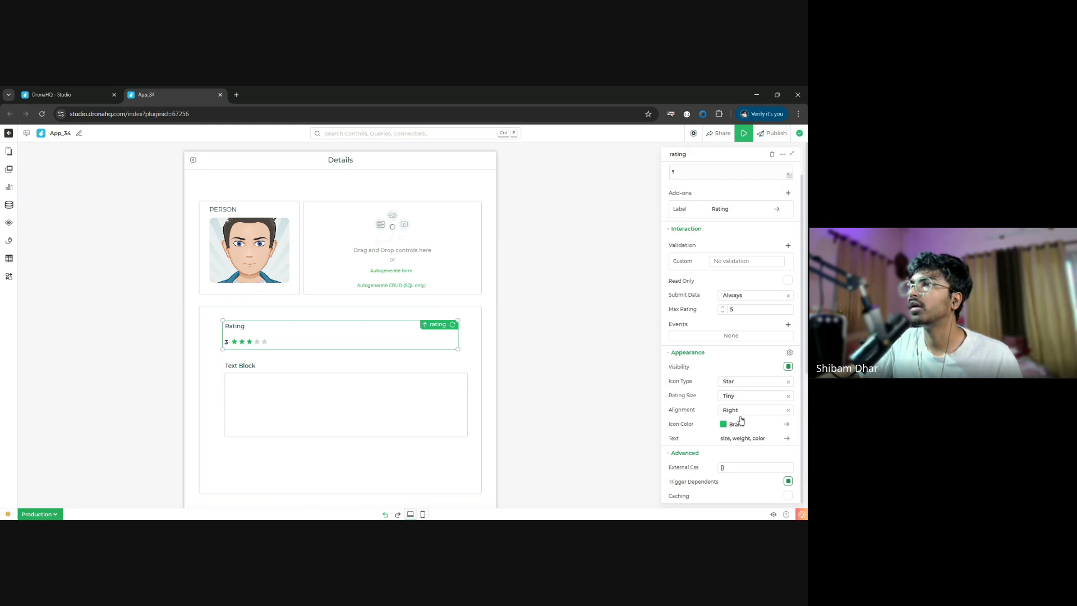
pyautogui.click(748, 416)
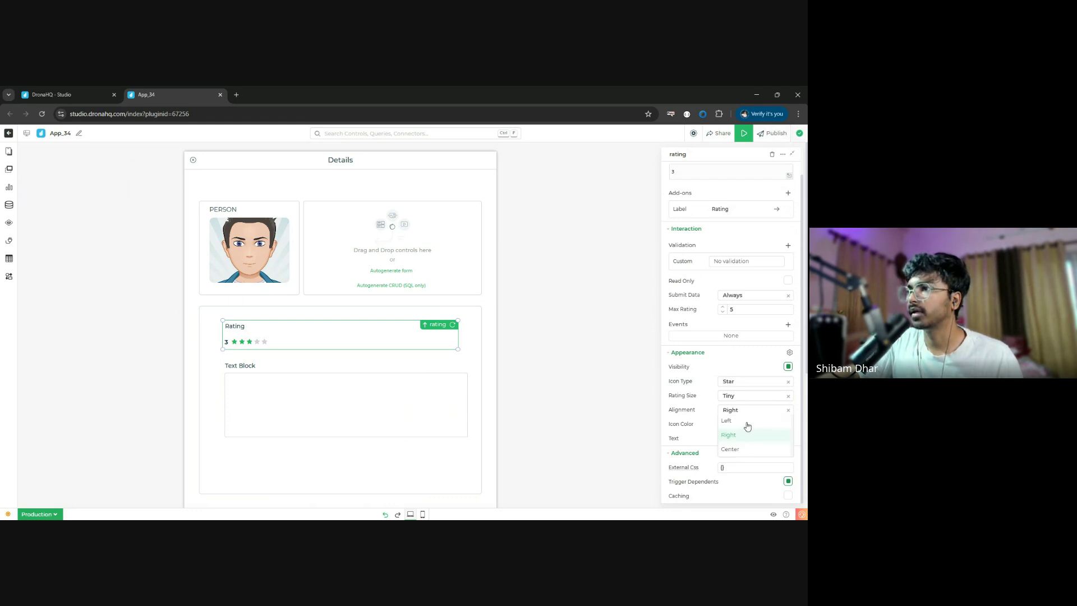
pyautogui.click(748, 427)
pyautogui.scroll(1, 761, 468)
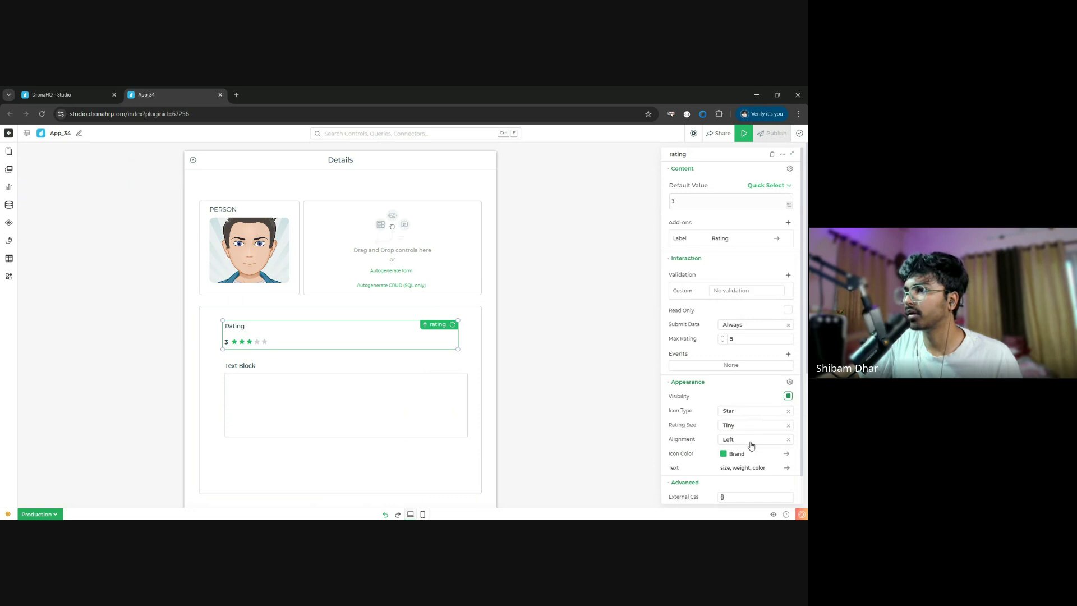
# - Place the Rating label left of the stars and move the text block up beneath it
pyautogui.click(751, 241)
pyautogui.click(774, 243)
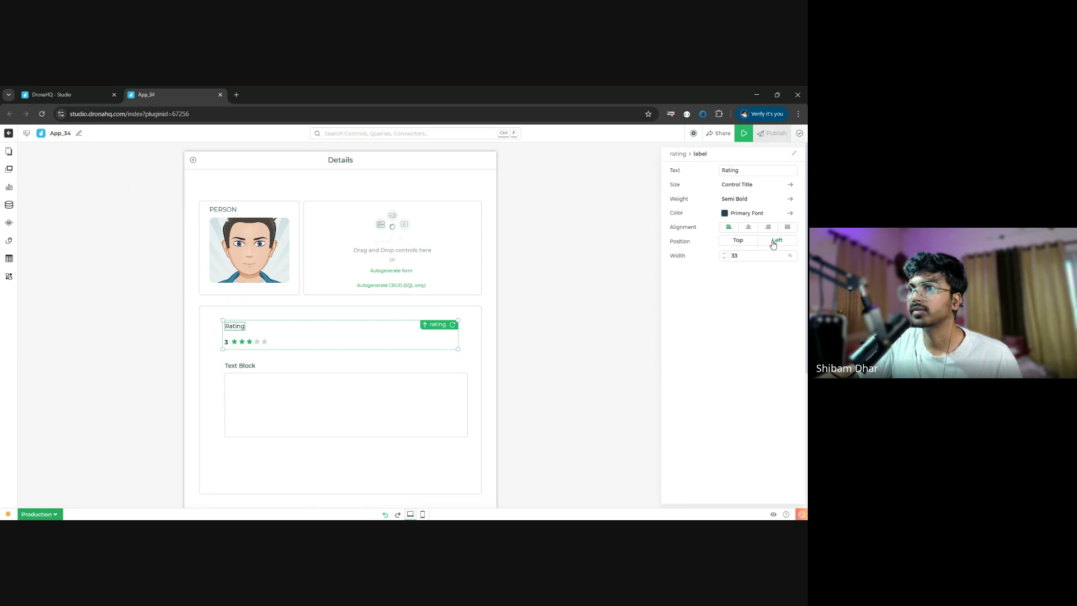
pyautogui.moveTo(425, 370); pyautogui.dragTo(347, 362)
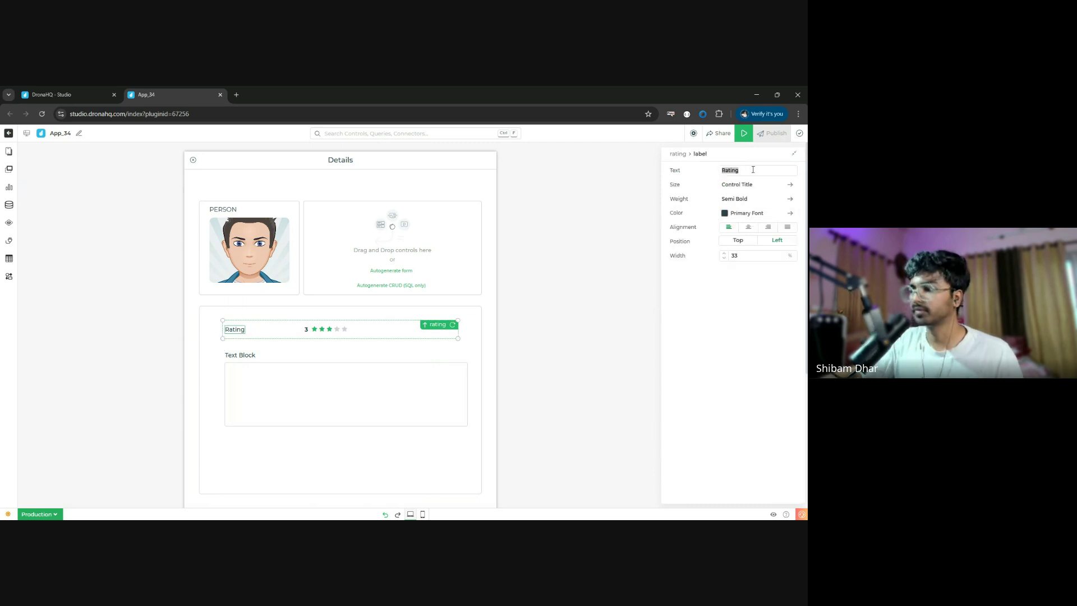
# - Rename the rating's label to 'Provide Rating'
pyautogui.press('Home')
pyautogui.write('Provide')
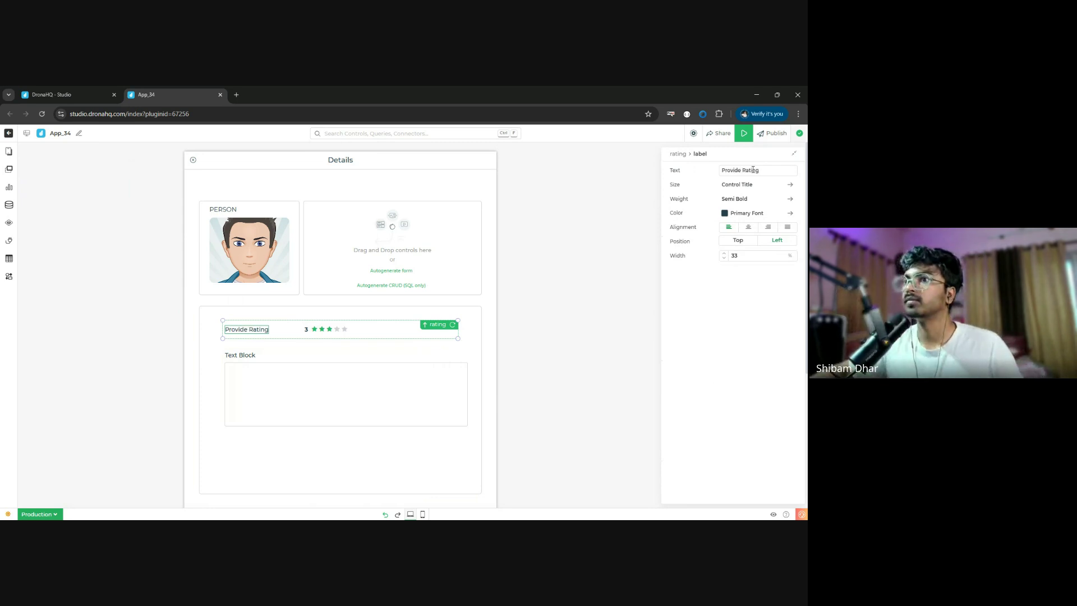
pyautogui.click(321, 396)
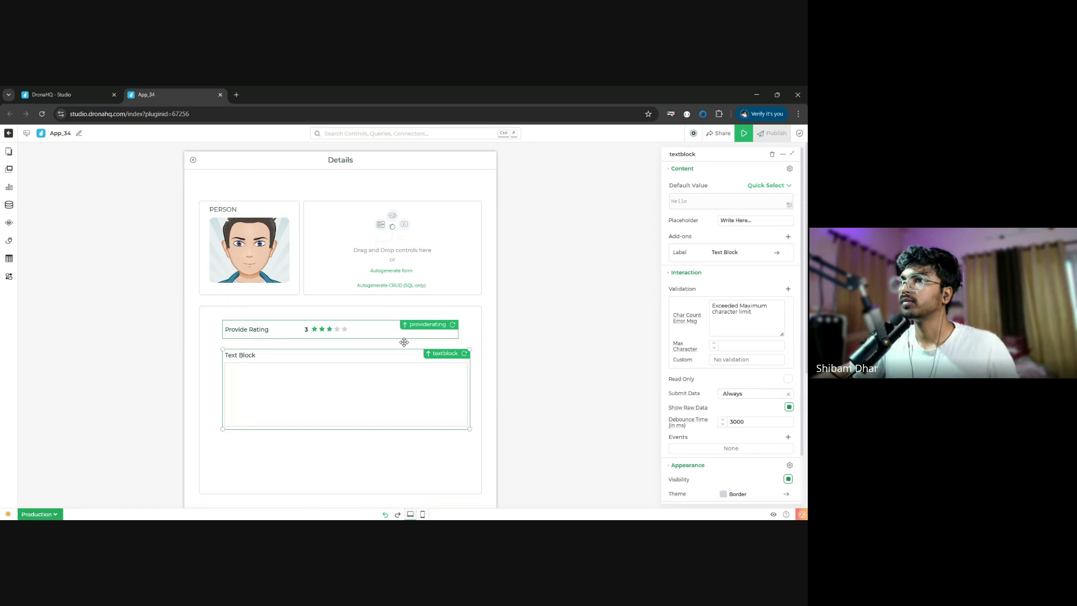
# - Delete the Provide Rating control's default value of 3 so its stars start empty
pyautogui.click(335, 332)
pyautogui.click(698, 207)
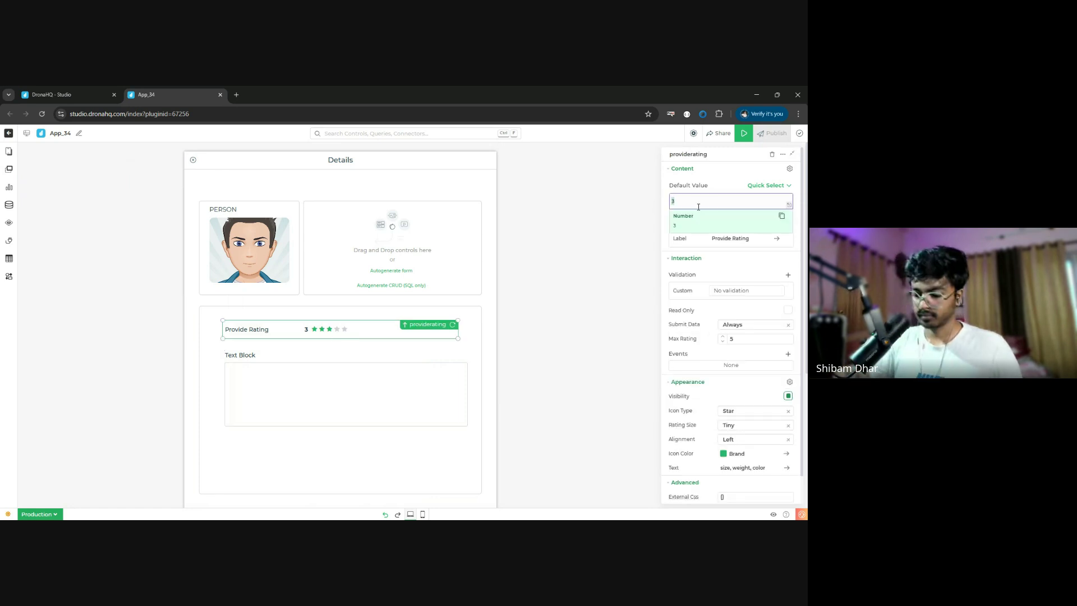
pyautogui.press('BackSpace')
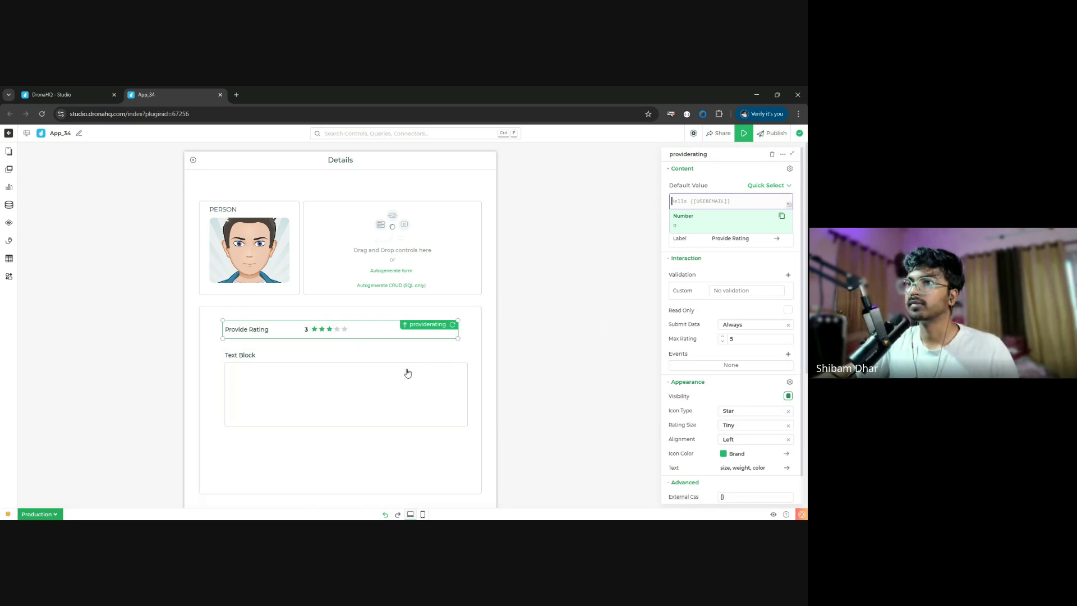
pyautogui.click(366, 390)
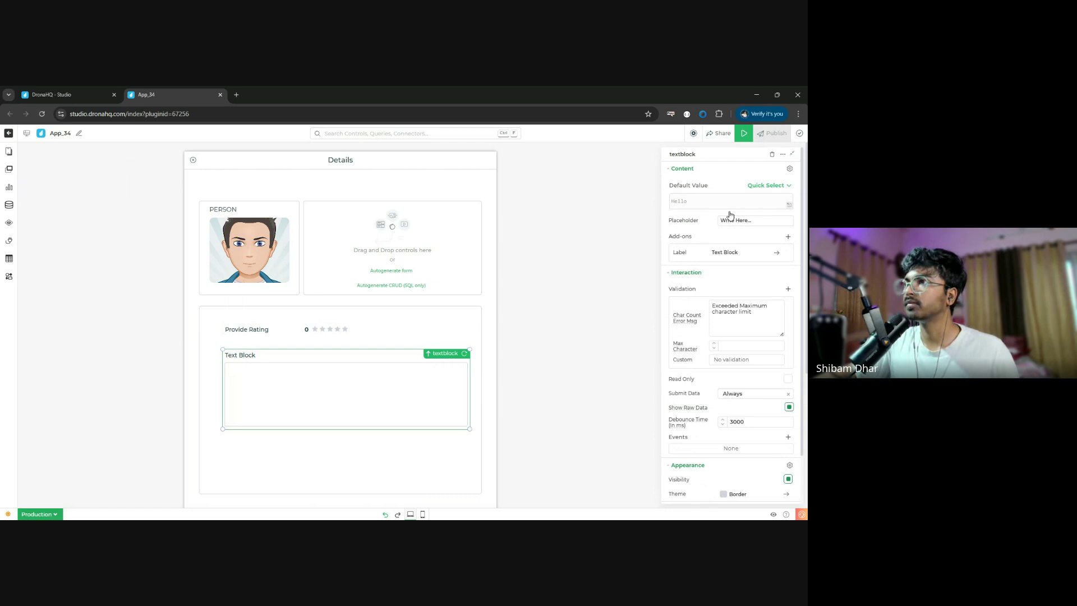
pyautogui.click(741, 251)
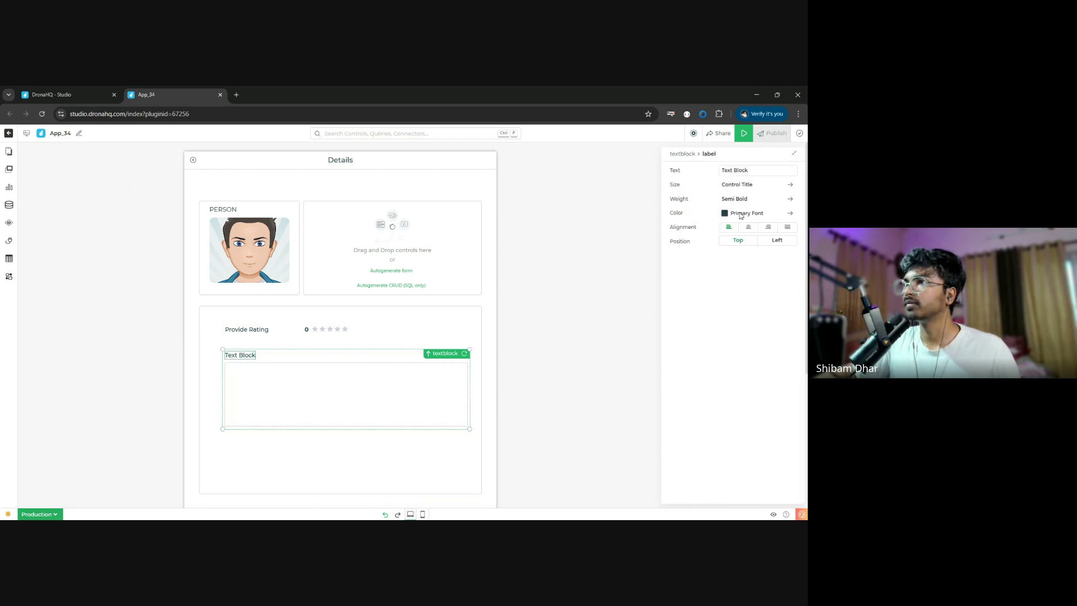
# - Replace the text block's label with 'Your views'
pyautogui.doubleClick(756, 172)
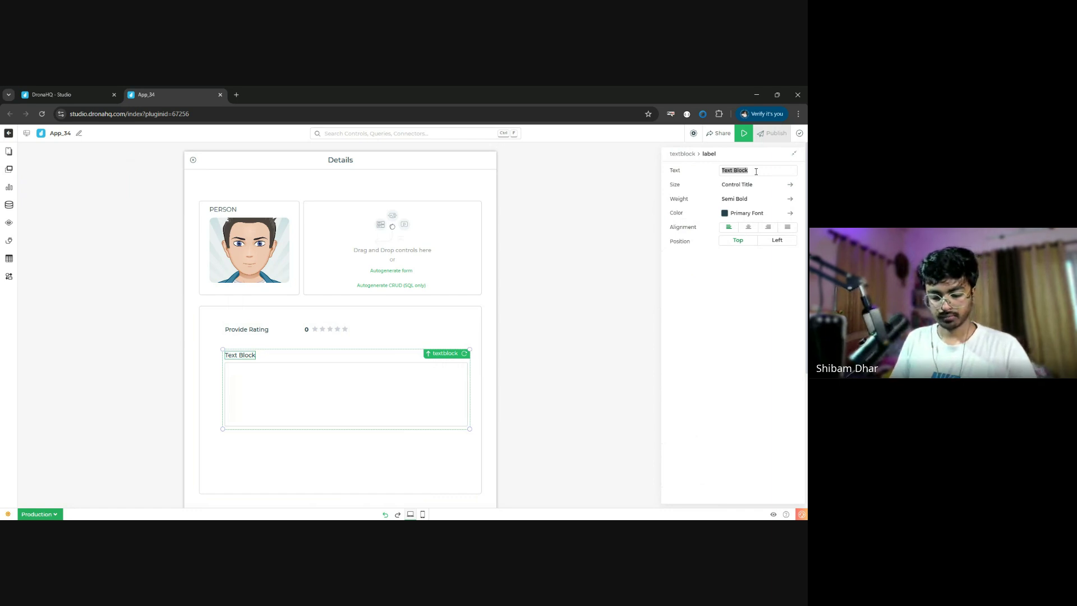
pyautogui.write('Give Re')
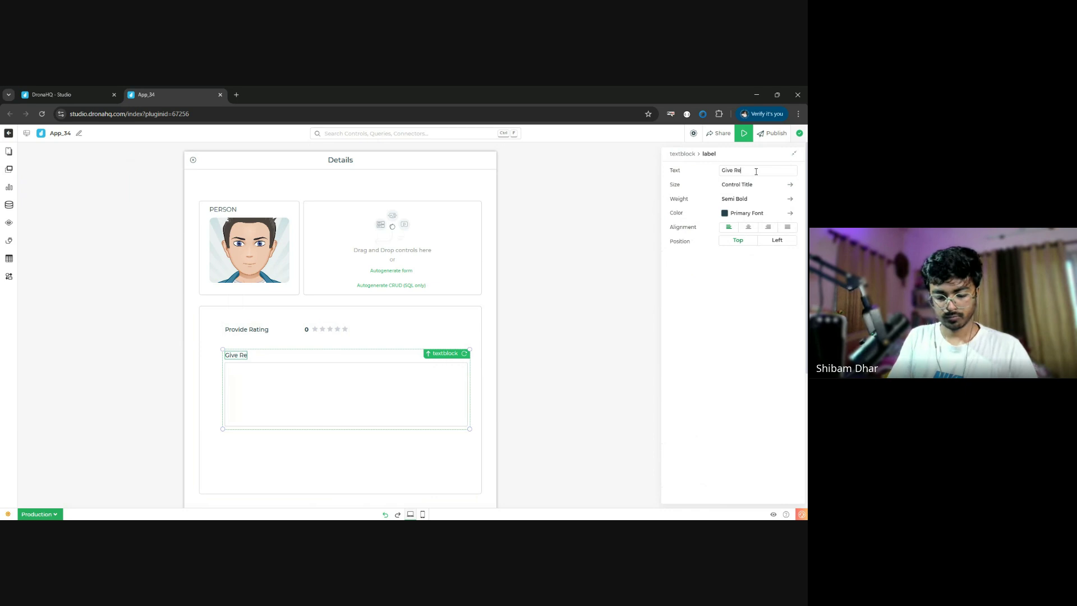
pyautogui.write('fviews')
pyautogui.press('BackSpace')
pyautogui.press('BackSpace')
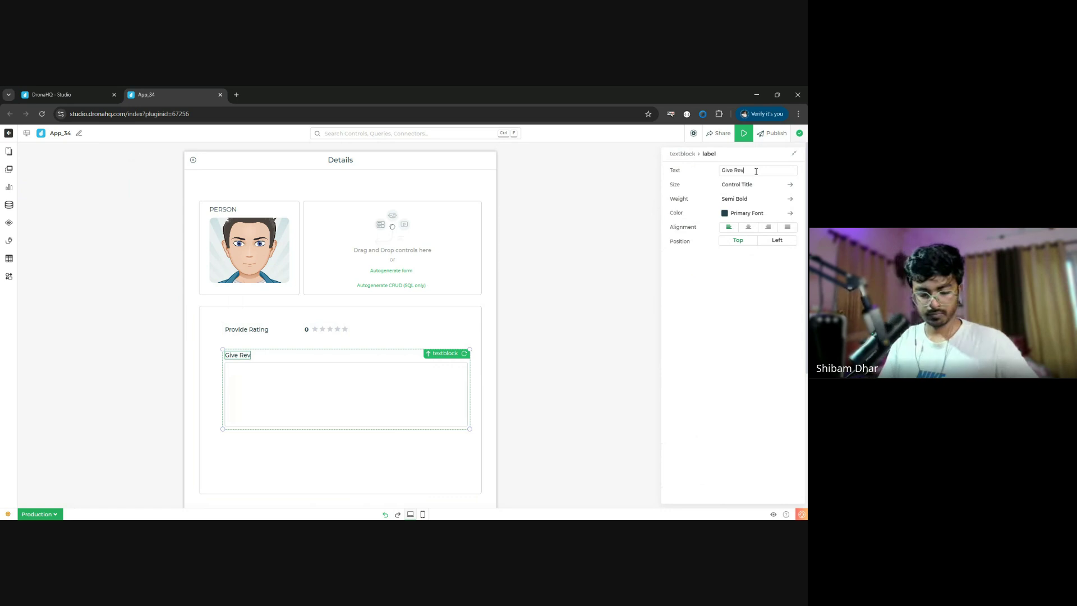
pyautogui.hotkey('ctrl', 'a')
pyautogui.press('BackSpace')
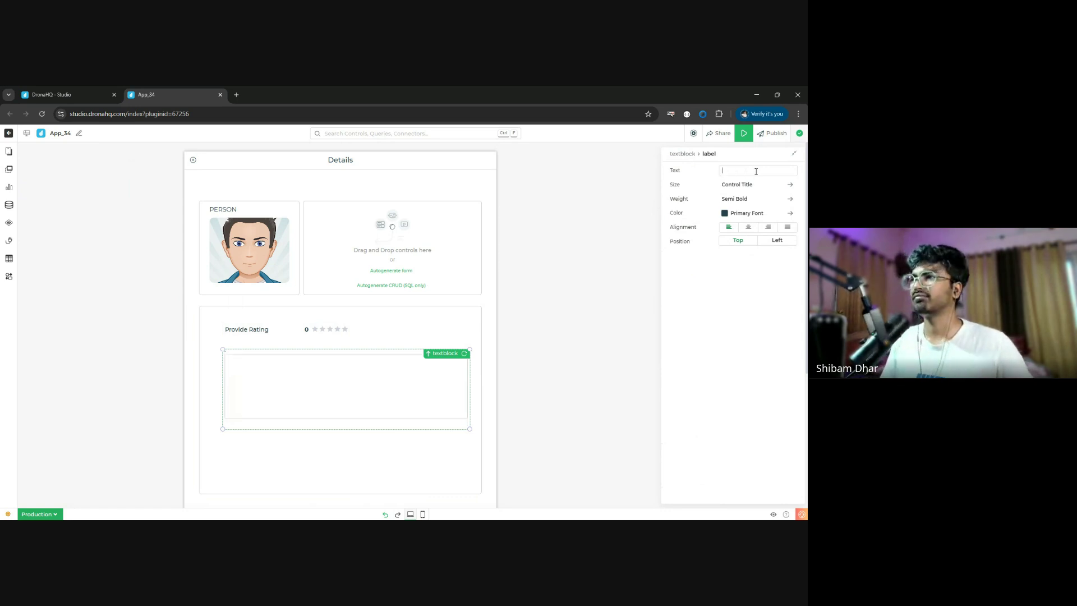
pyautogui.write('Your vi')
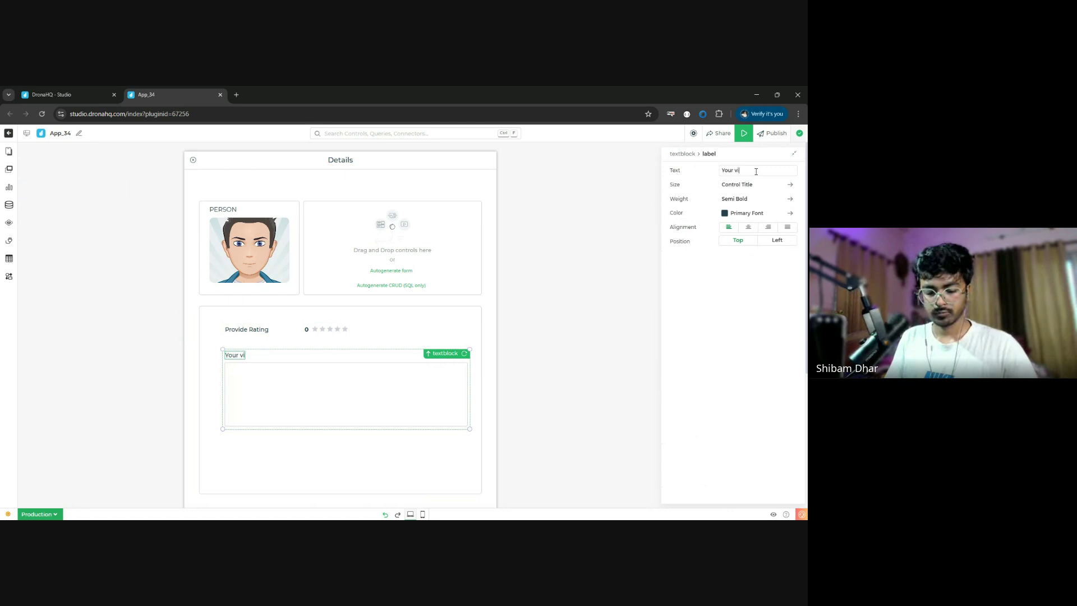
pyautogui.write('ews')
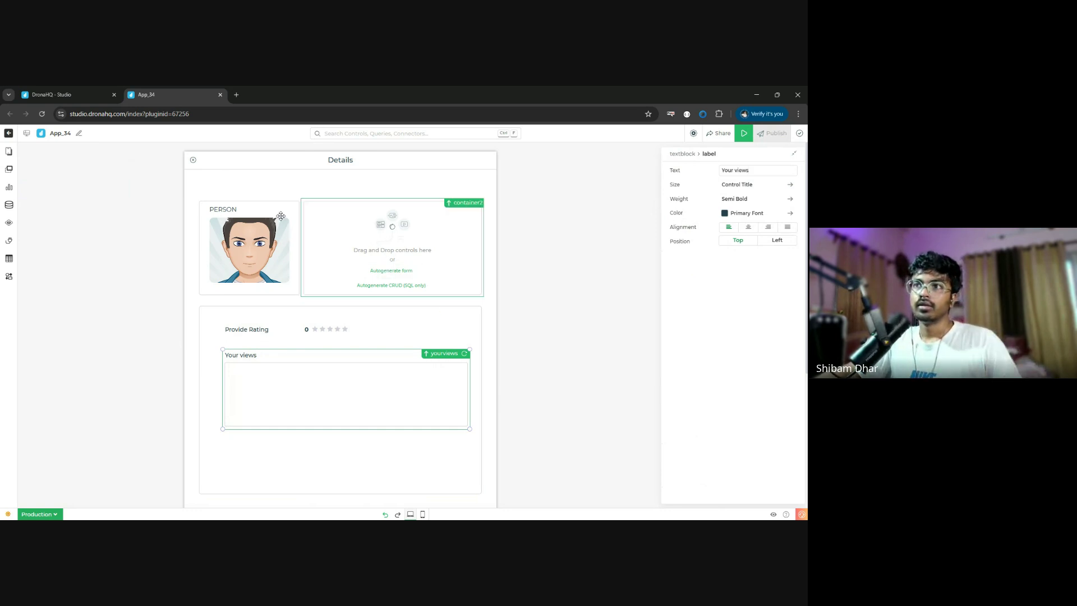
pyautogui.click(226, 183)
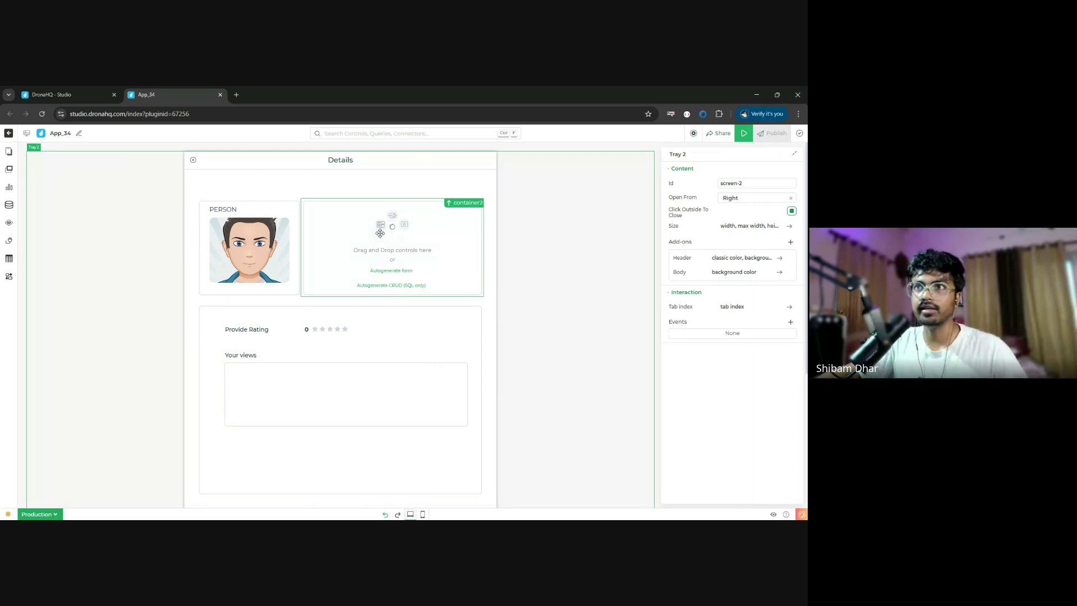
# - Create a new Menu screen, Menu 3, with the sample Hi User navigation
pyautogui.click(9, 154)
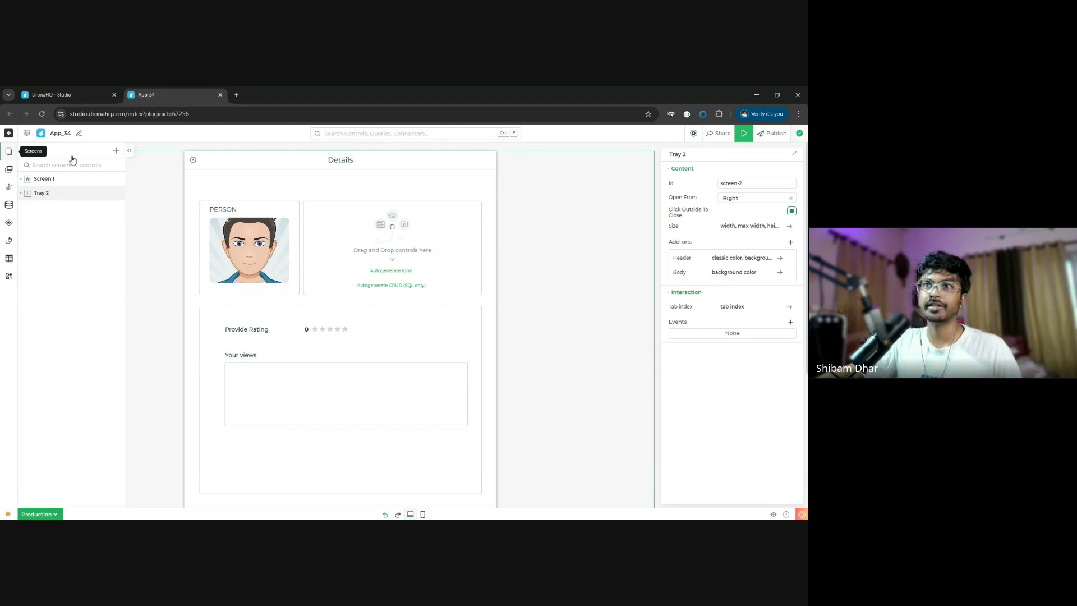
pyautogui.click(116, 152)
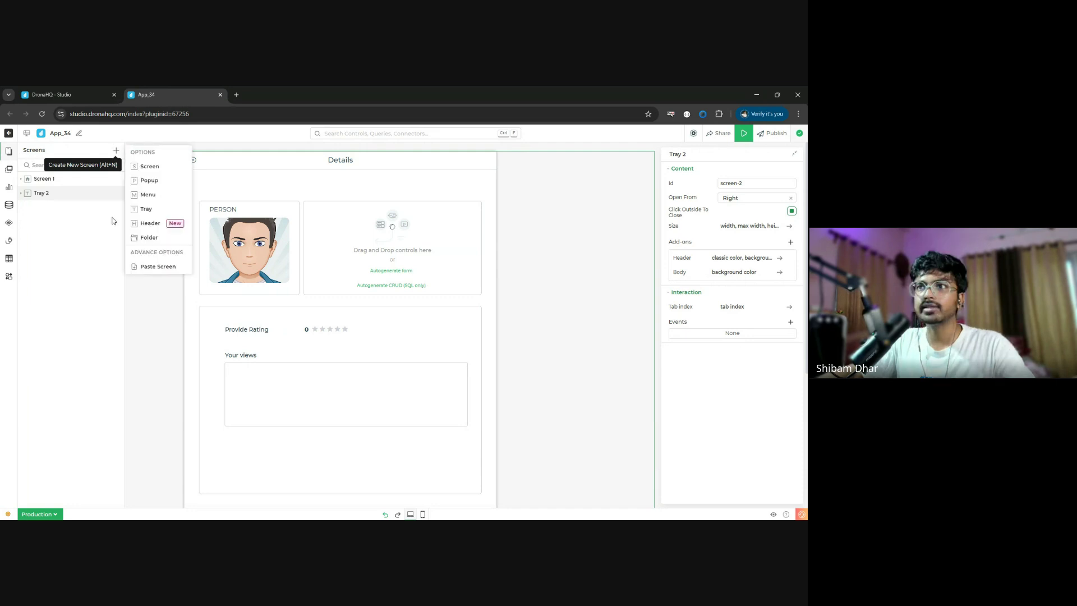
pyautogui.click(144, 195)
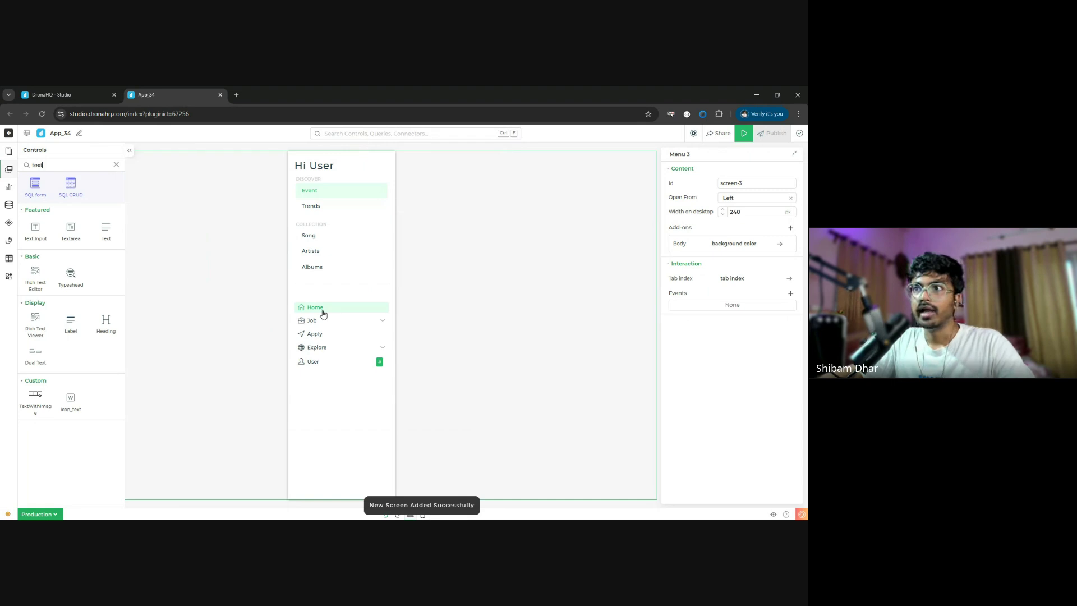
# - Delete the collapsible menu, move the grouped menu below the divider, and remove its five sample items
pyautogui.click(386, 393)
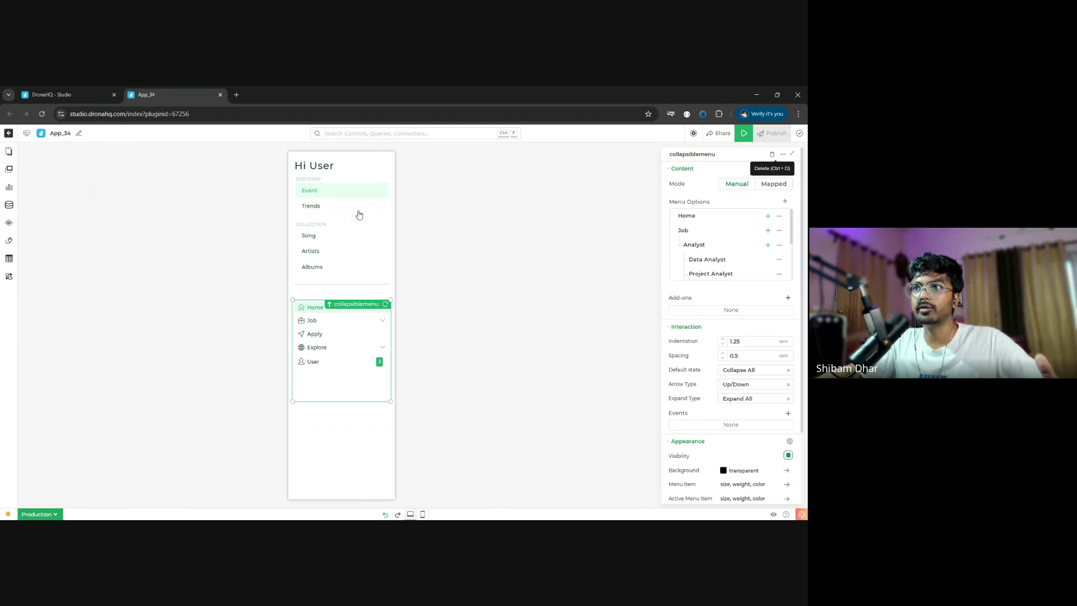
pyautogui.hotkey('ctrl', 'd')
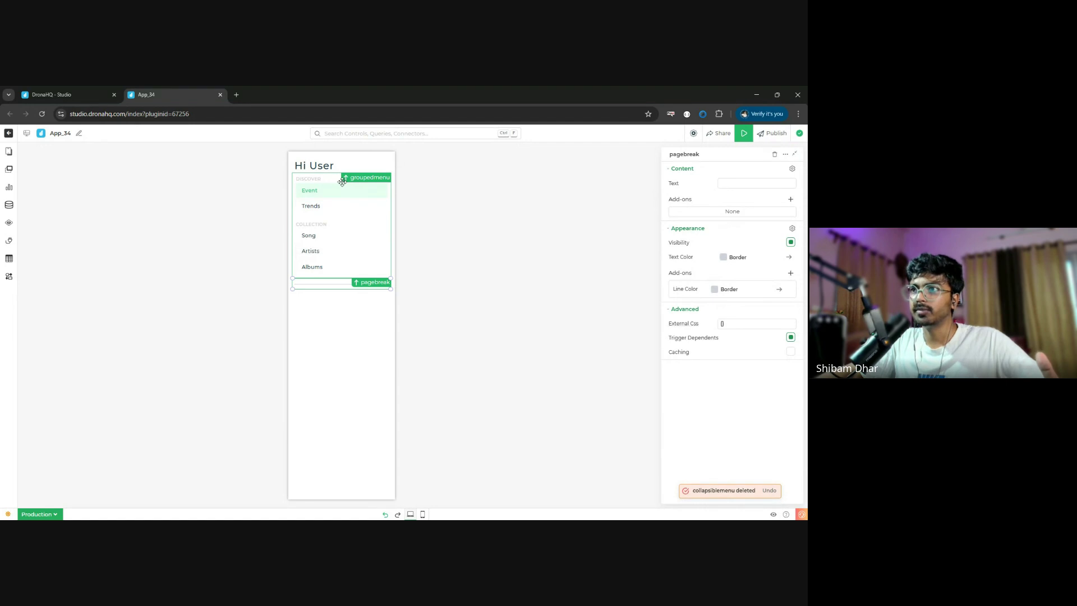
pyautogui.moveTo(332, 211); pyautogui.dragTo(329, 353)
pyautogui.click(787, 198)
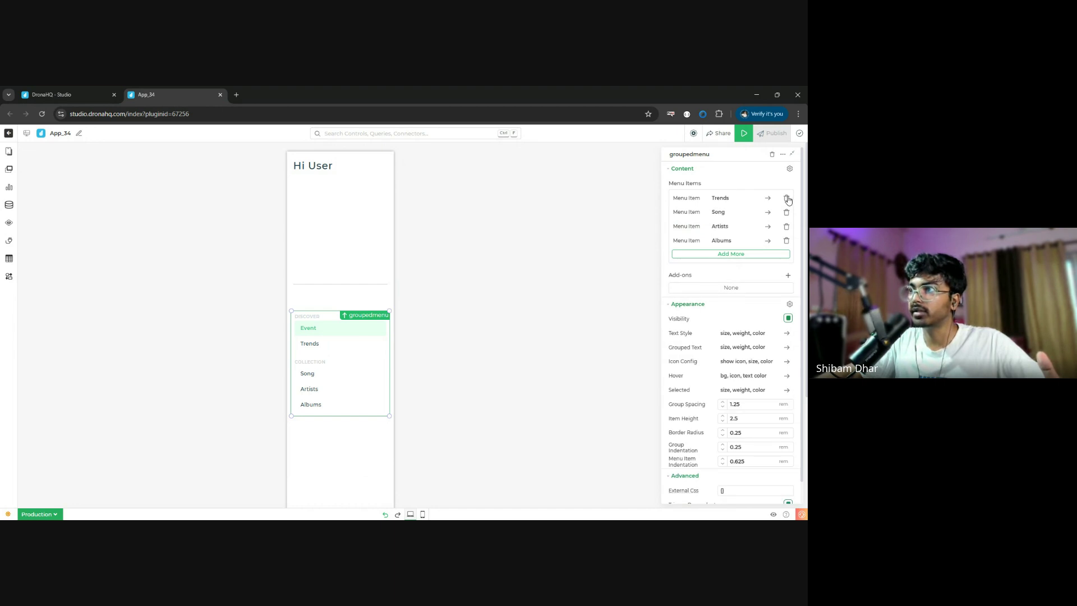
pyautogui.click(787, 198)
pyautogui.click(787, 198)
pyautogui.click(787, 198)
pyautogui.click(786, 198)
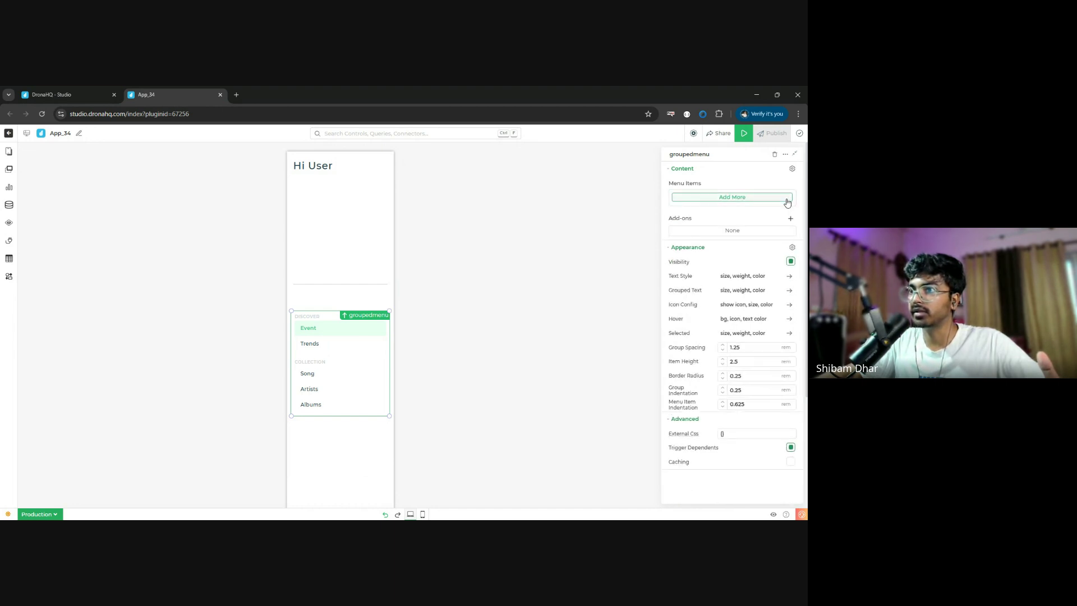
pyautogui.click(329, 448)
pyautogui.click(363, 378)
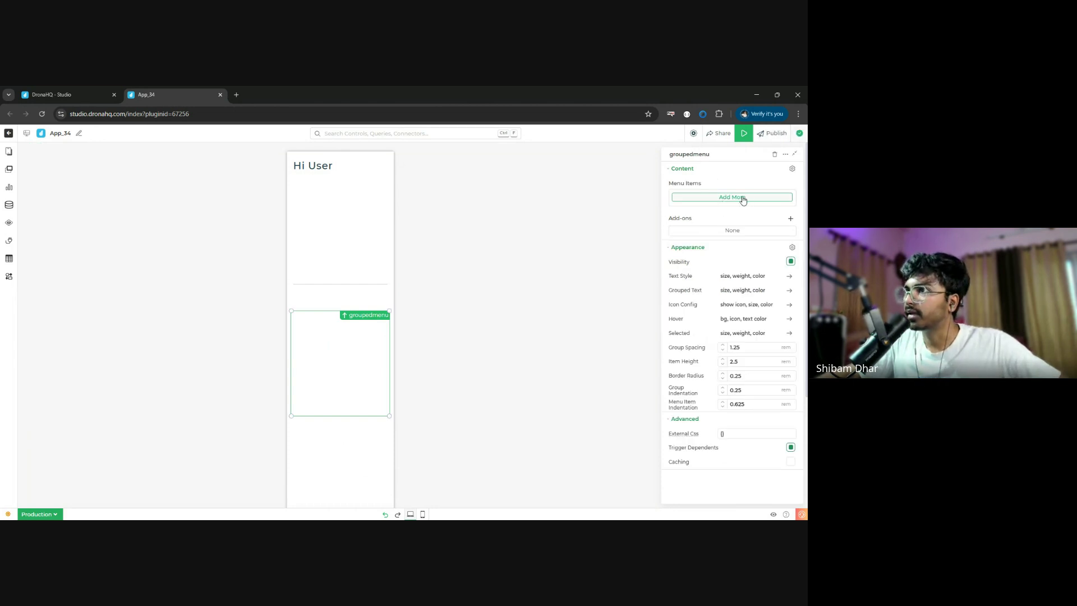
# - Add a menu item labelled 'Product Reviews' with its group left blank
pyautogui.click(742, 199)
pyautogui.click(738, 201)
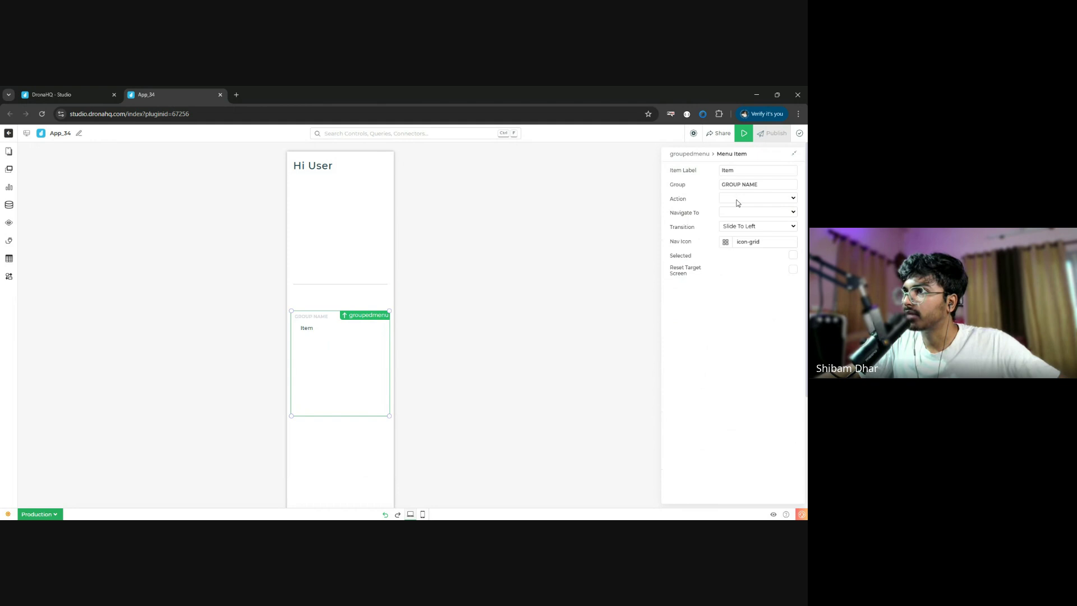
pyautogui.doubleClick(749, 170)
pyautogui.write('Prod')
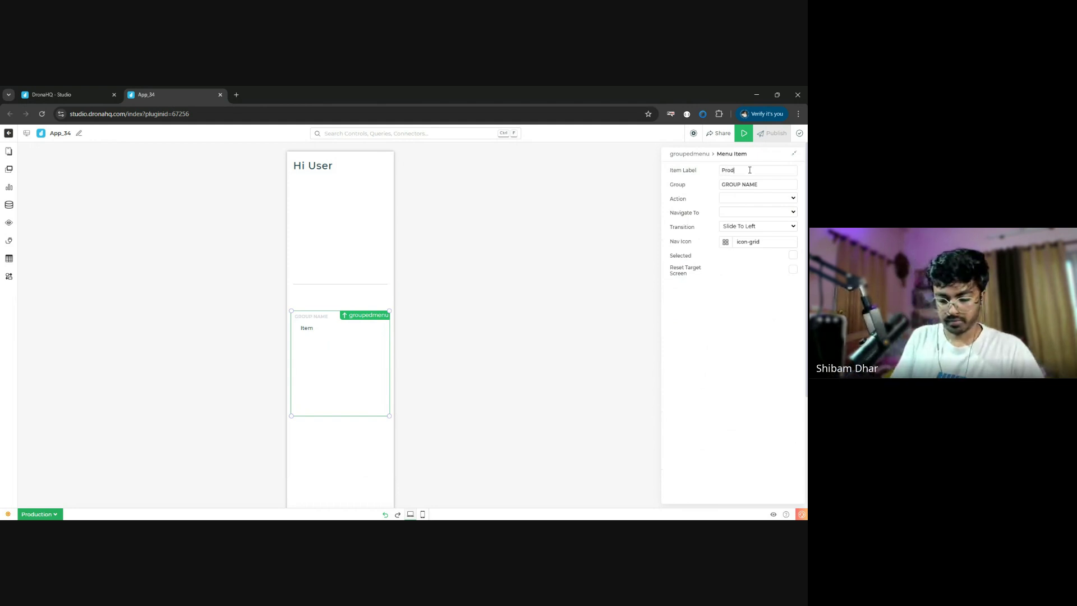
pyautogui.write('uct Revi')
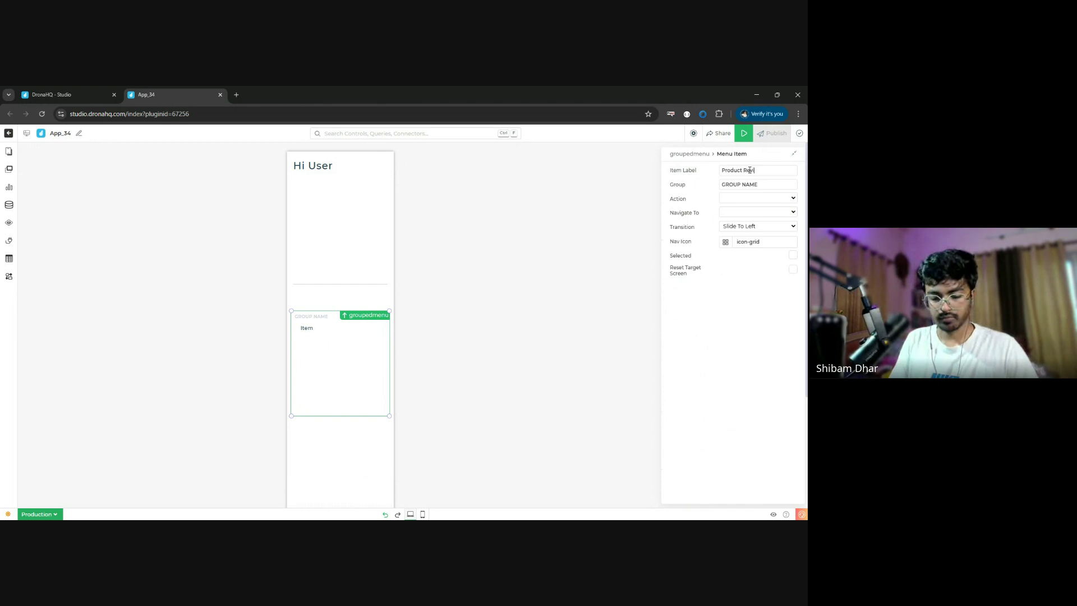
pyautogui.write('ews')
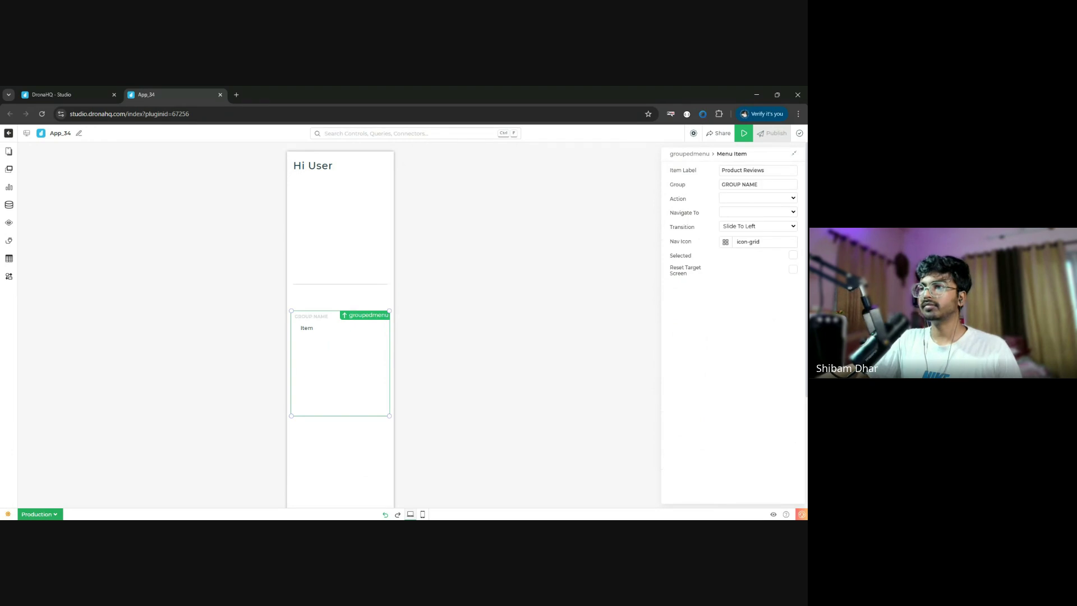
pyautogui.press('Tab')
pyautogui.press('BackSpace')
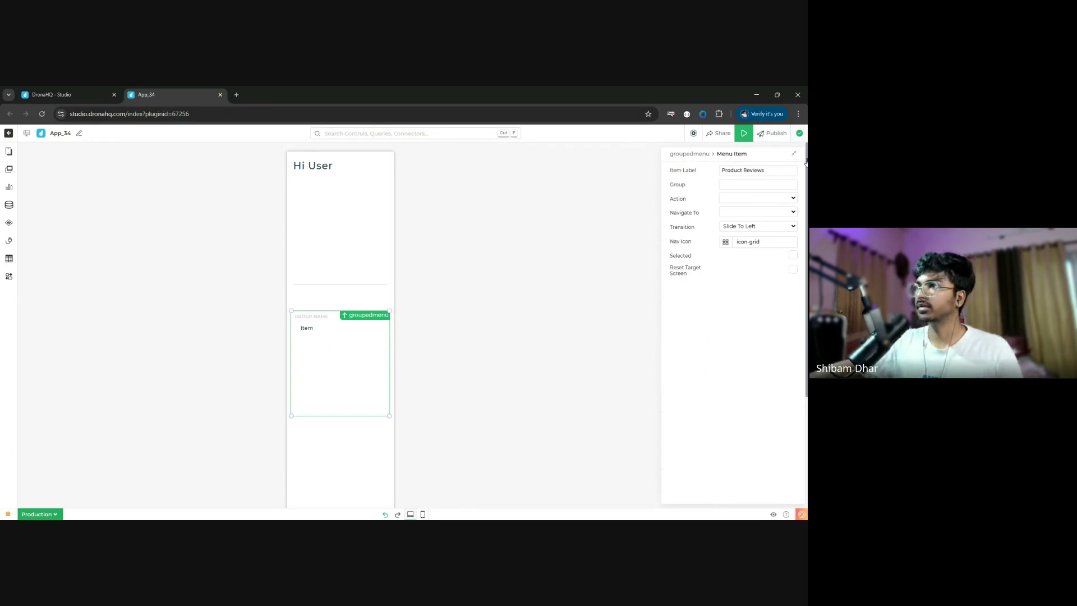
pyautogui.click(704, 155)
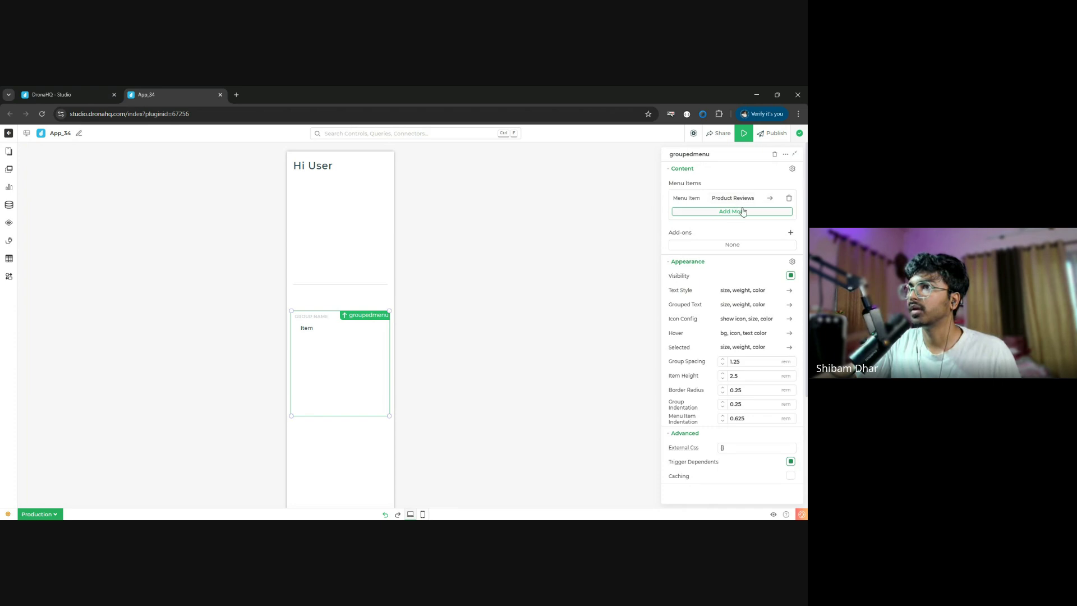
# - Add a second menu item labelled 'Product Order' with its group field cleared
pyautogui.click(741, 212)
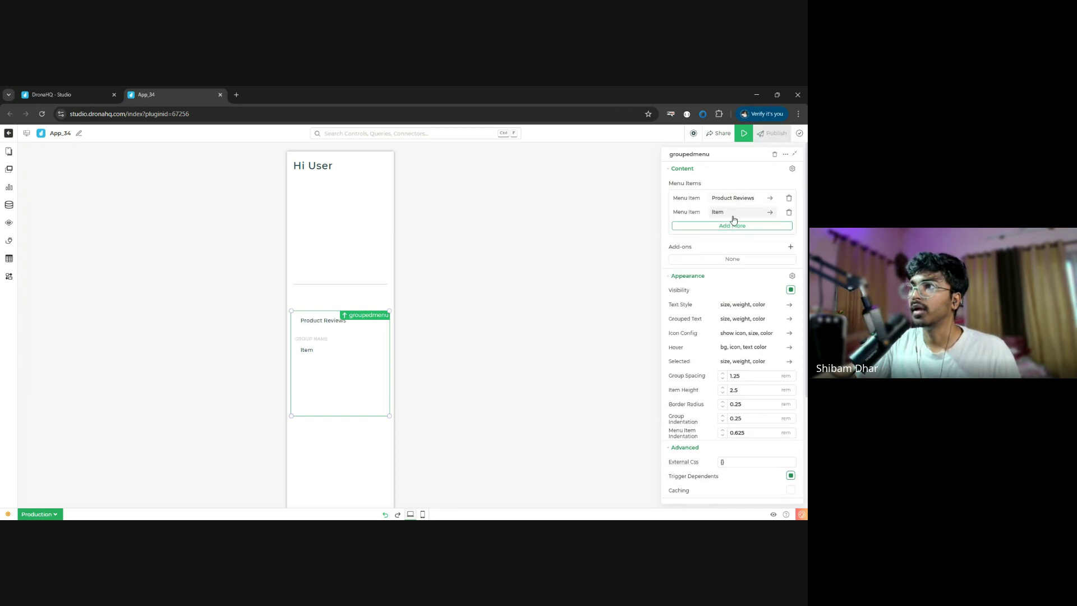
pyautogui.click(735, 212)
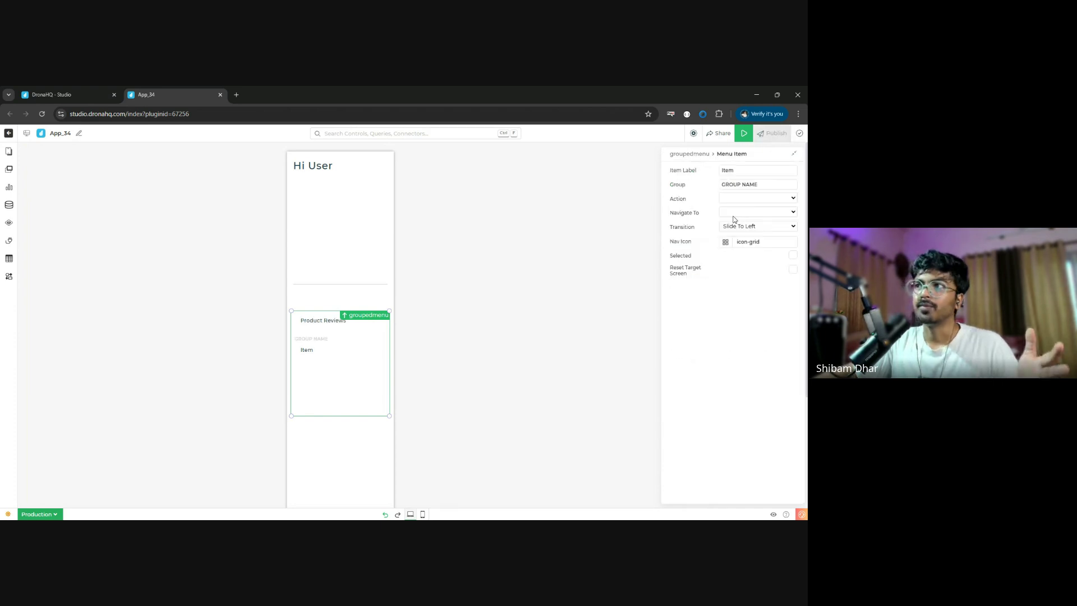
pyautogui.click(753, 168)
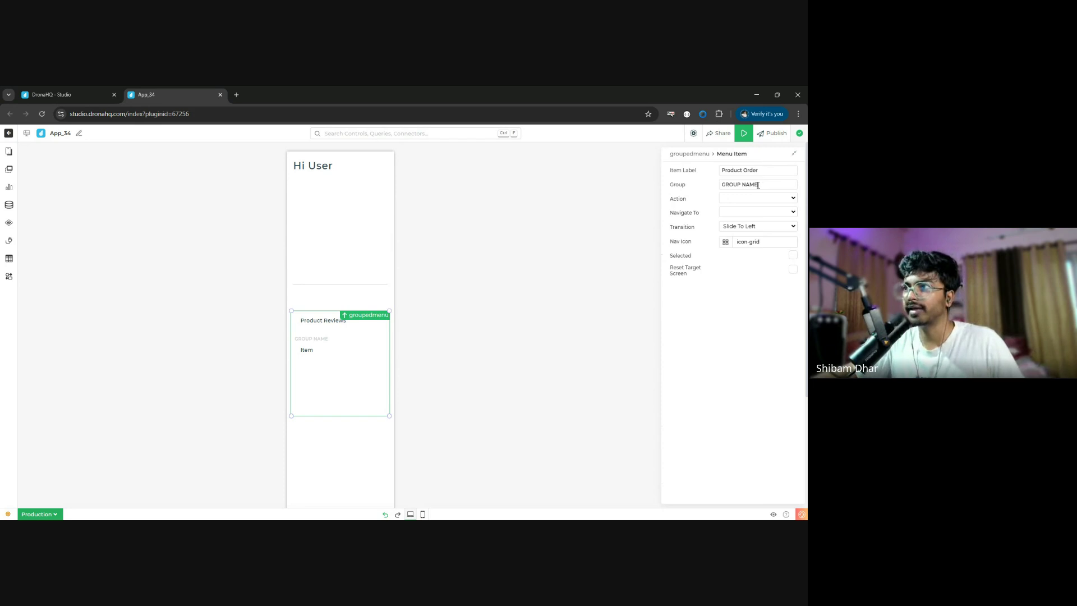
pyautogui.tripleClick(758, 184)
pyautogui.press('BackSpace')
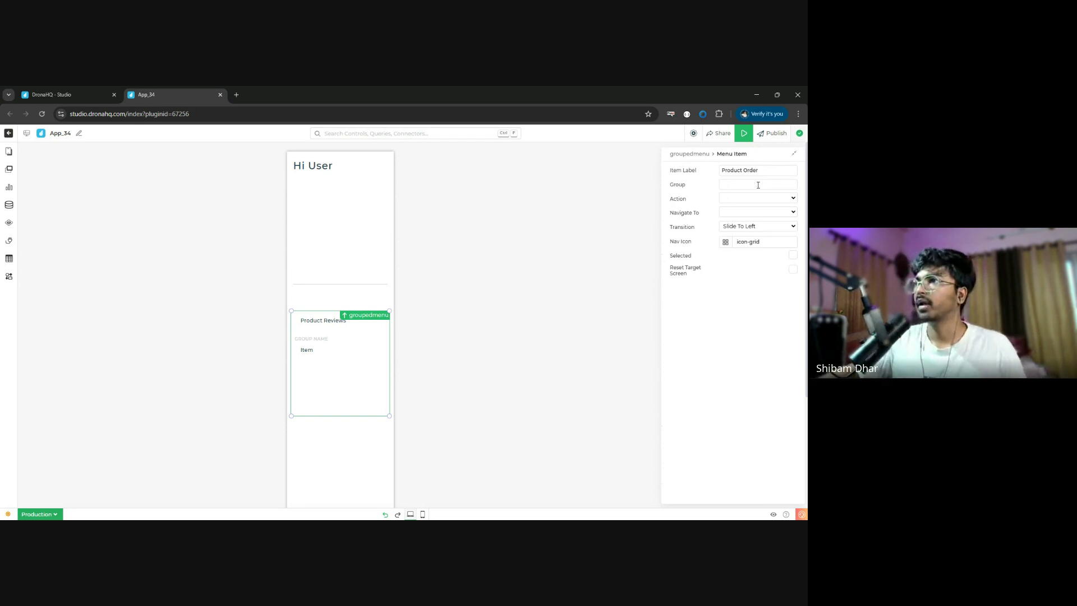
pyautogui.click(687, 155)
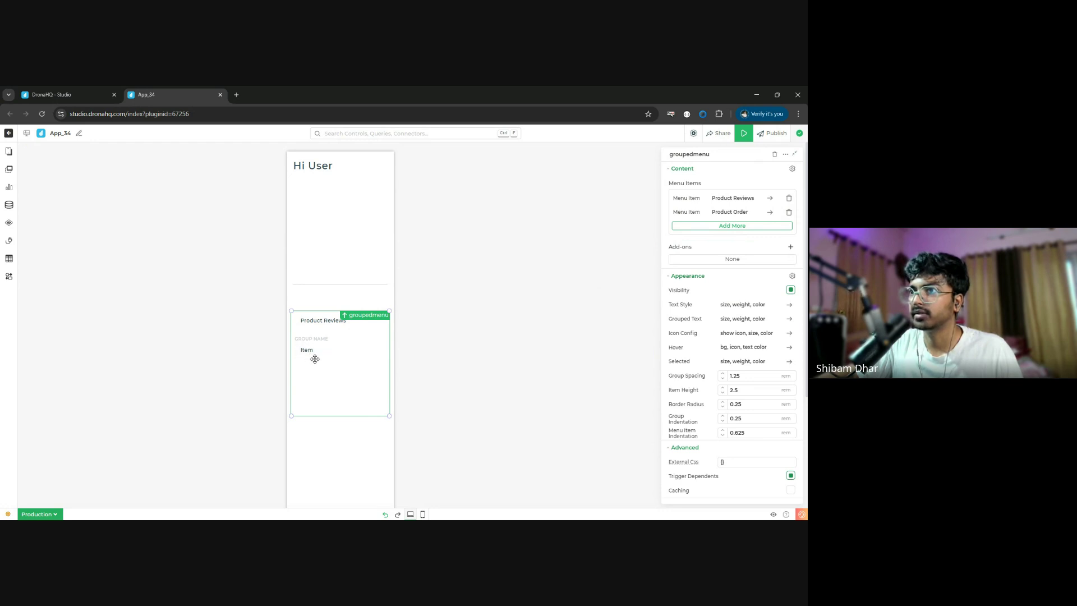
# - Move the grouped menu up the sidebar and drop the Hi User heading just above it
pyautogui.moveTo(312, 356); pyautogui.dragTo(322, 334)
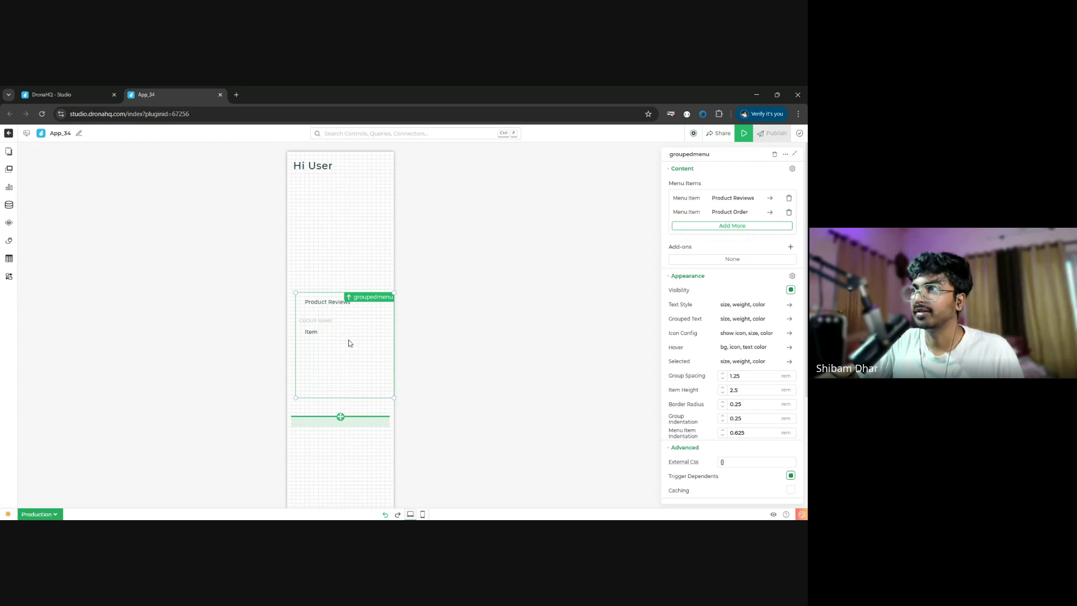
pyautogui.moveTo(390, 344); pyautogui.dragTo(328, 312)
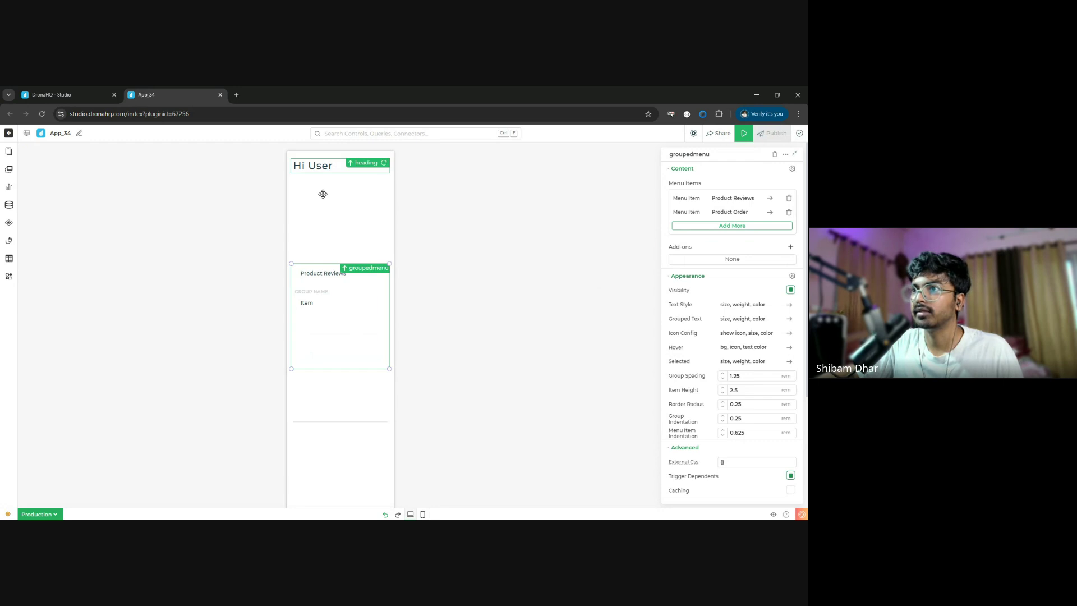
pyautogui.moveTo(323, 194); pyautogui.dragTo(327, 252)
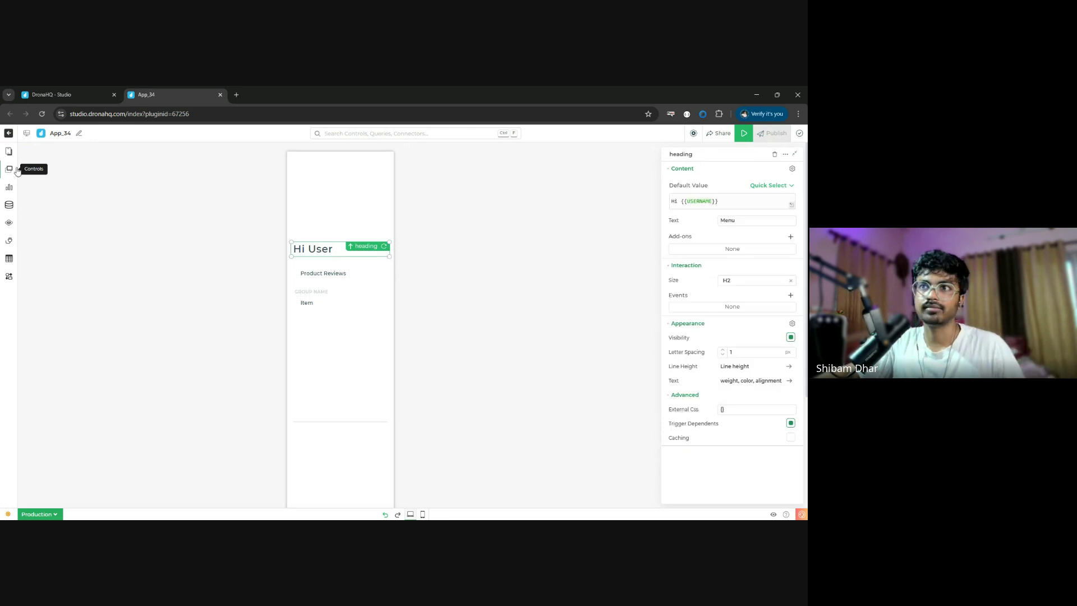
# - Add an Image component at the sidebar top and widen it to the sidebar's width
pyautogui.click(9, 169)
pyautogui.doubleClick(62, 166)
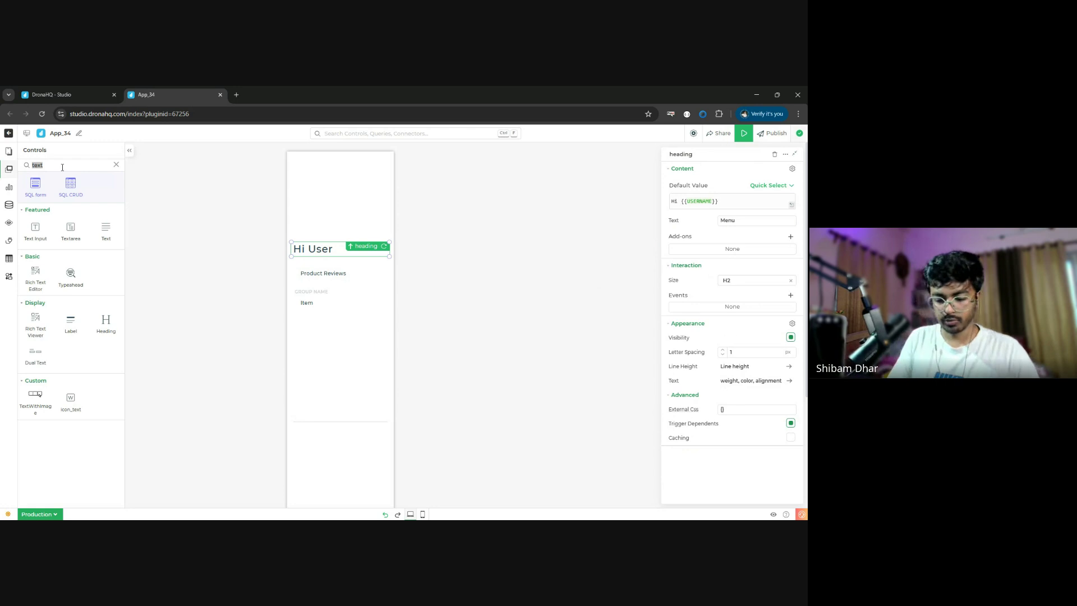
pyautogui.write('image')
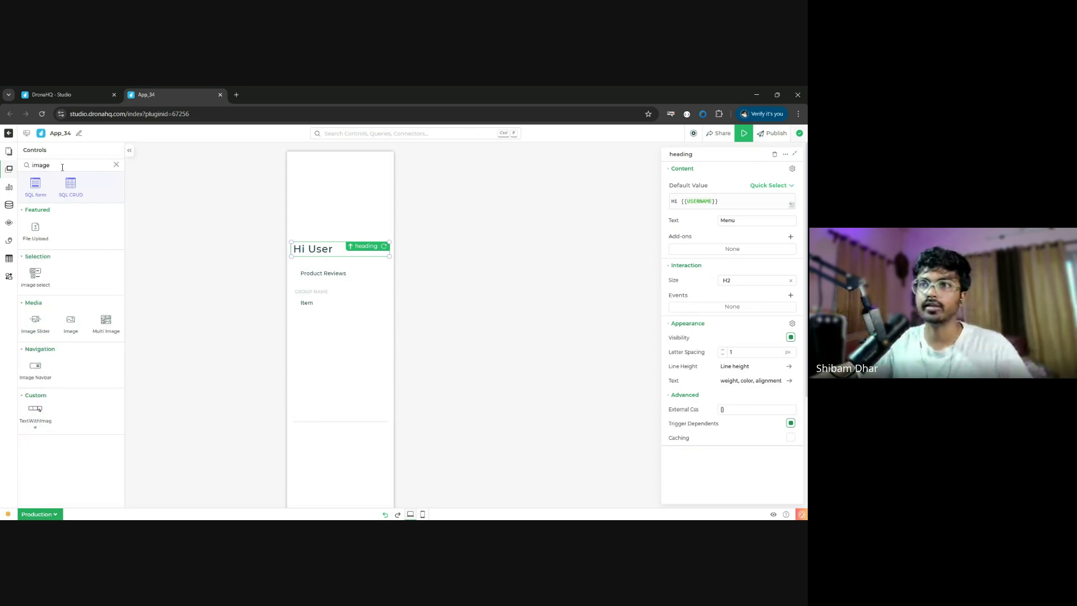
pyautogui.moveTo(73, 322); pyautogui.dragTo(312, 170)
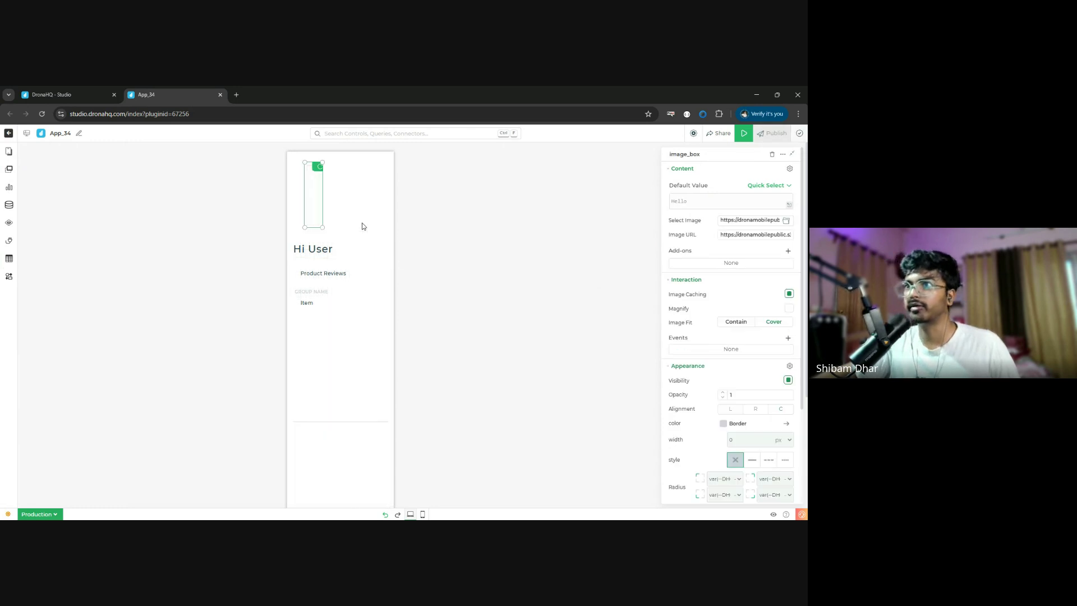
pyautogui.moveTo(322, 228); pyautogui.dragTo(385, 222)
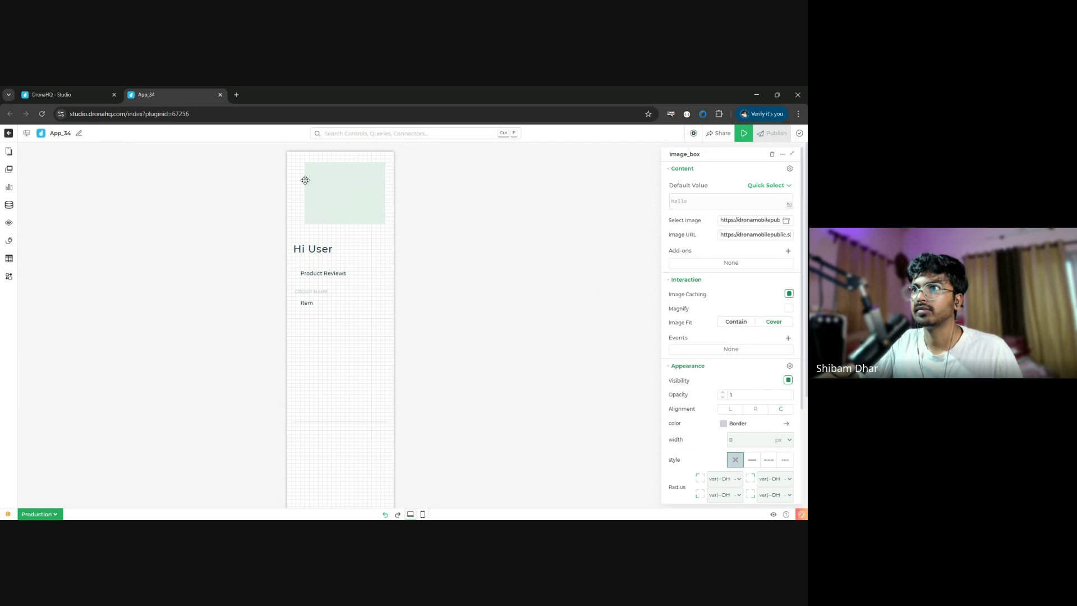
pyautogui.click(305, 180)
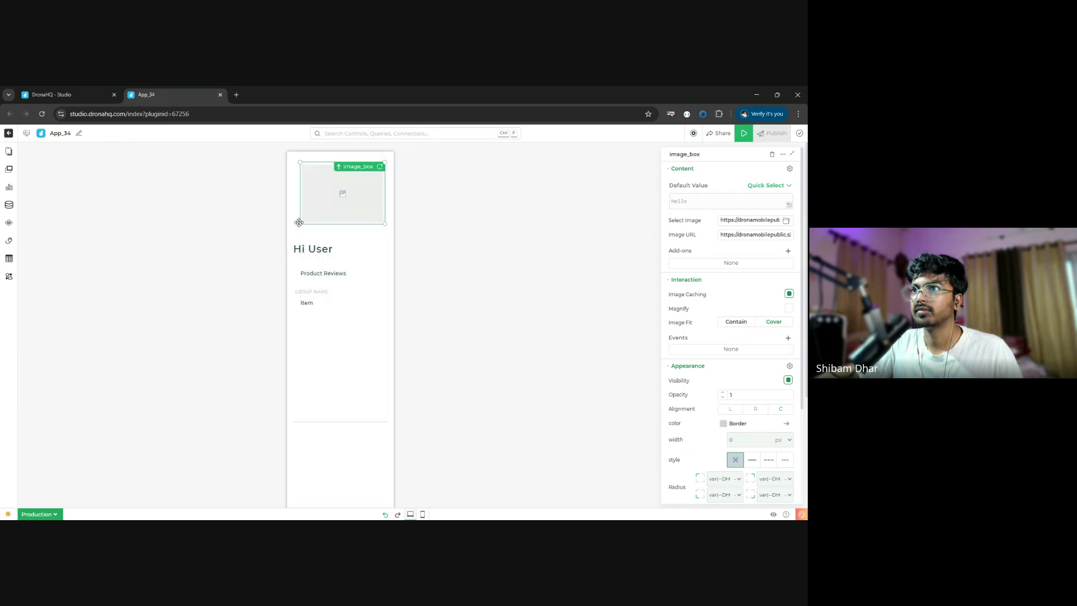
# - Change the heading text from Hi User to 'Hy Brand'
pyautogui.click(308, 235)
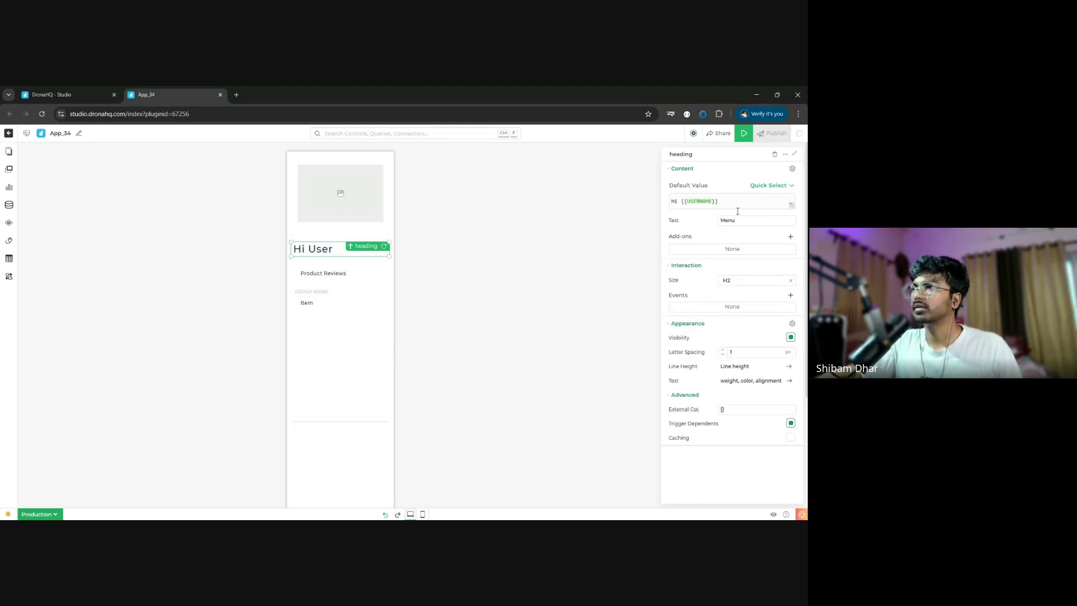
pyautogui.click(738, 202)
pyautogui.hotkey('ctrl', 'a')
pyautogui.write('Hy')
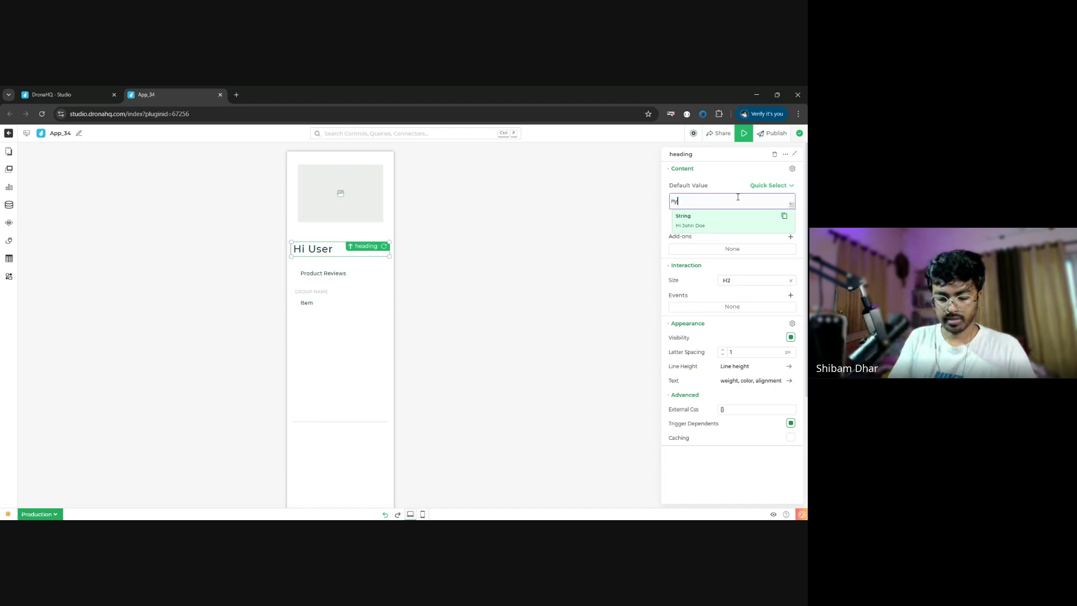
pyautogui.write(' Brand')
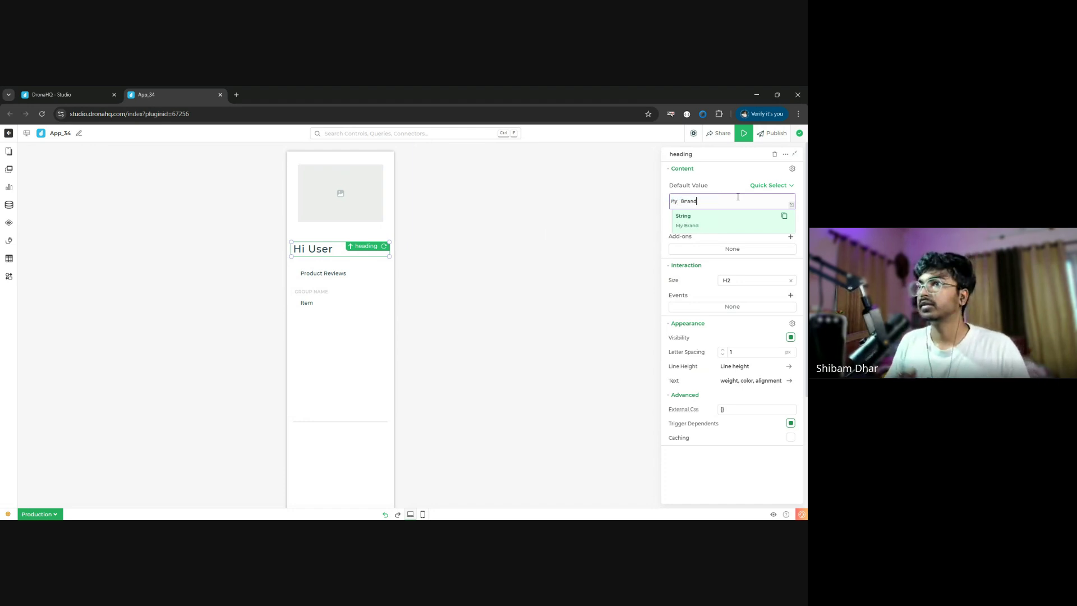
# - Move the divider between the heading and the grouped menu
pyautogui.click(308, 294)
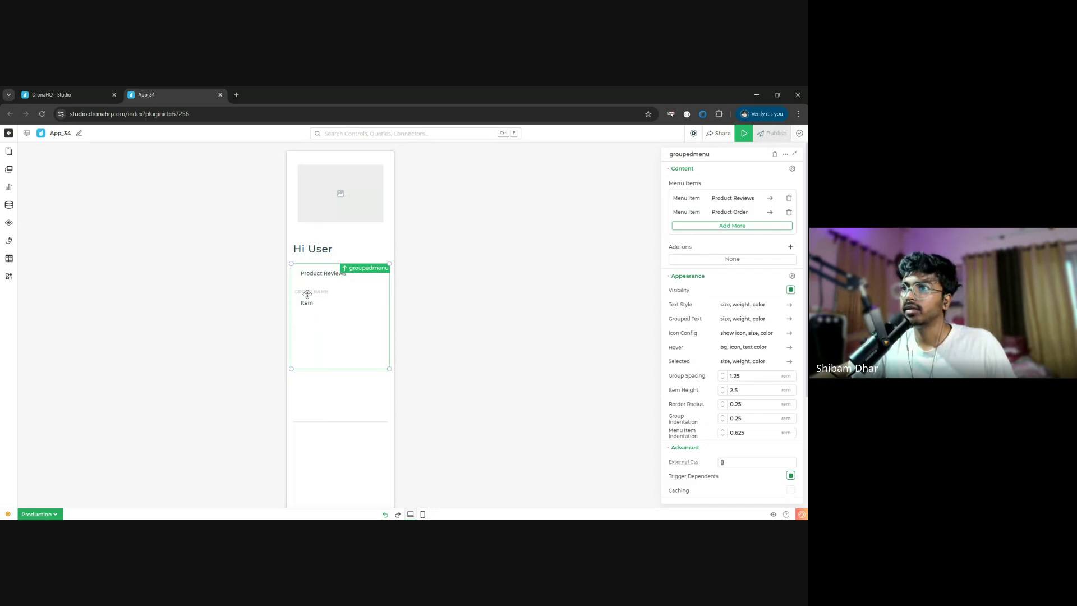
pyautogui.click(732, 225)
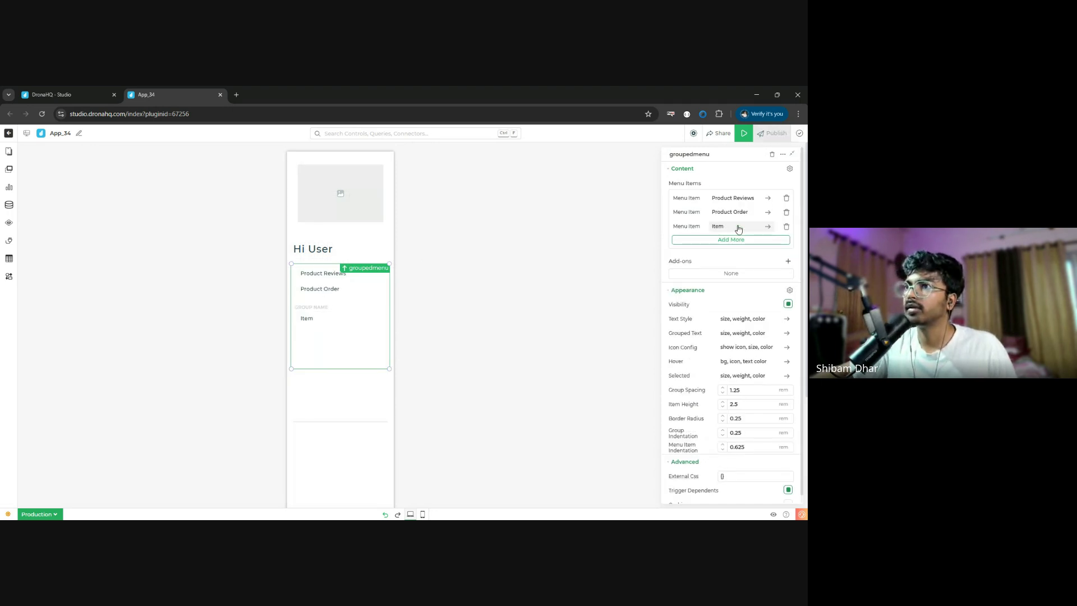
pyautogui.click(786, 227)
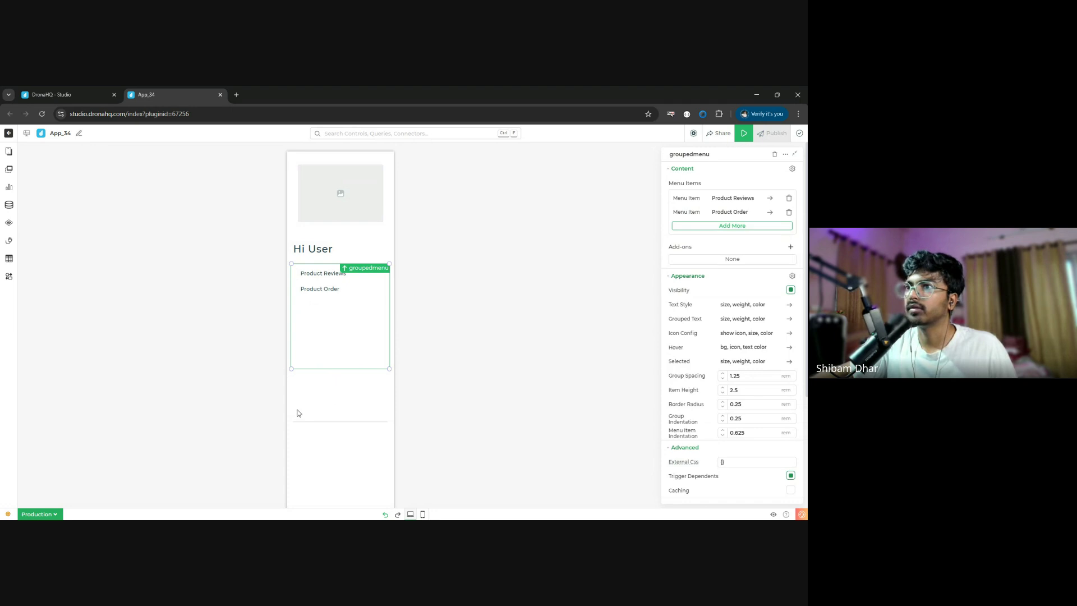
pyautogui.moveTo(360, 422); pyautogui.dragTo(349, 259)
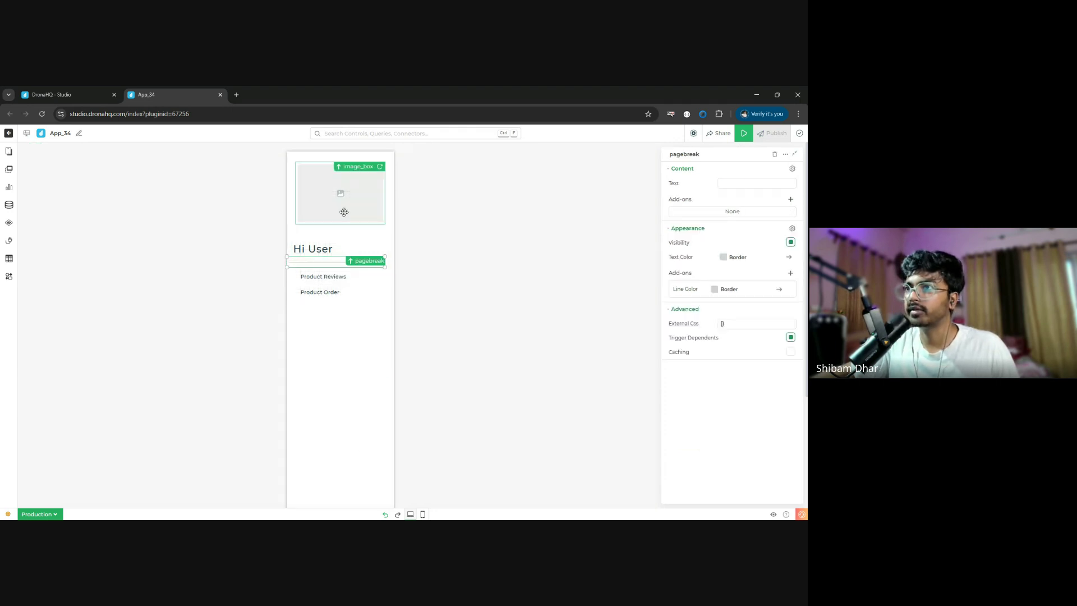
pyautogui.click(344, 212)
# - Load the acme logo image (10).png from File Storage into the image box with Contain fit
pyautogui.click(786, 220)
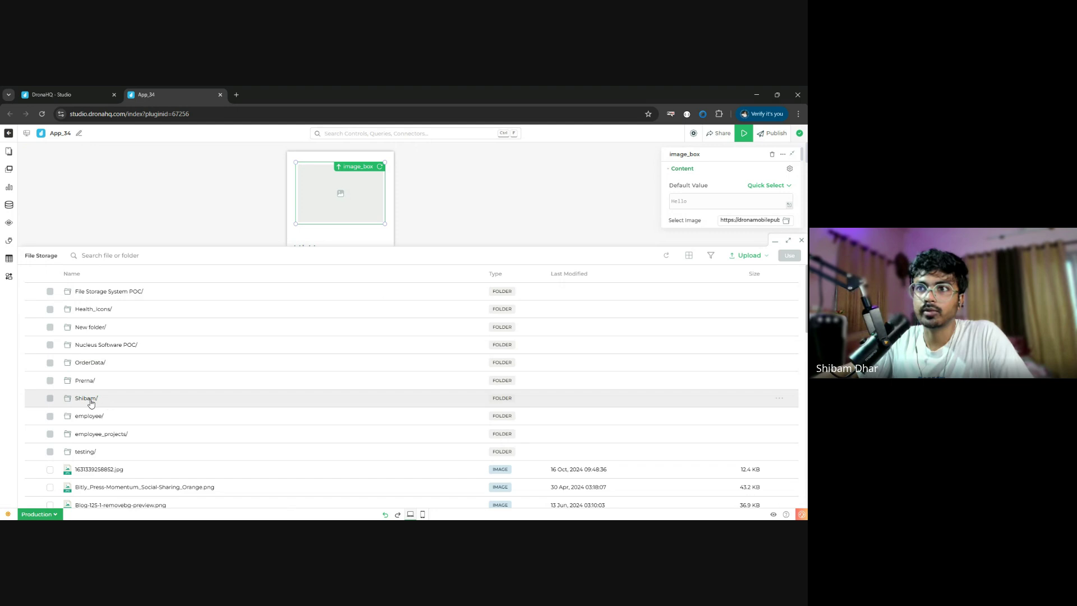
pyautogui.doubleClick(85, 399)
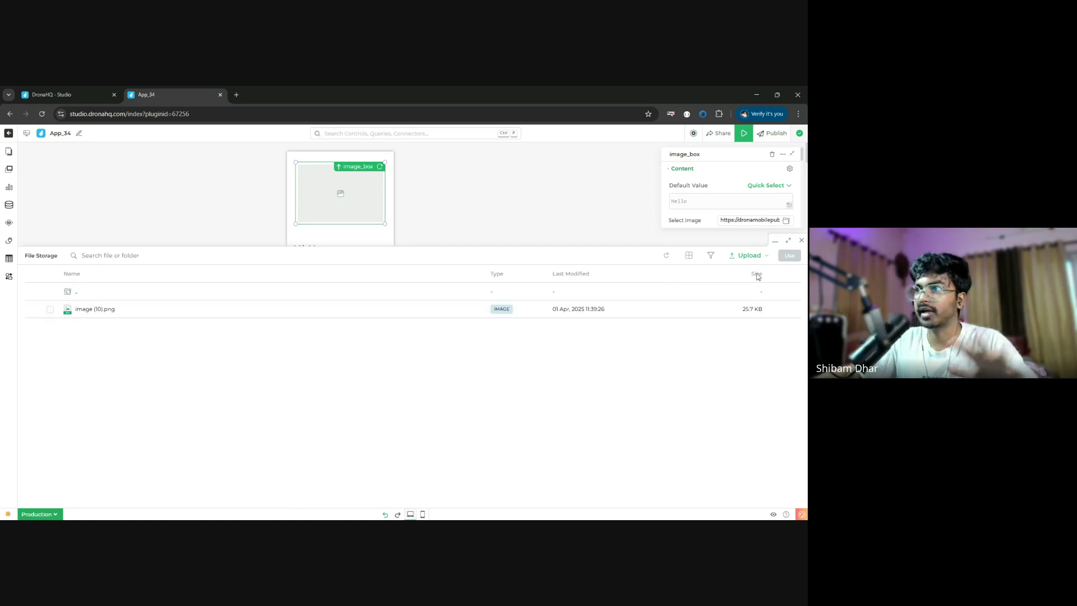
pyautogui.moveTo(710, 256)
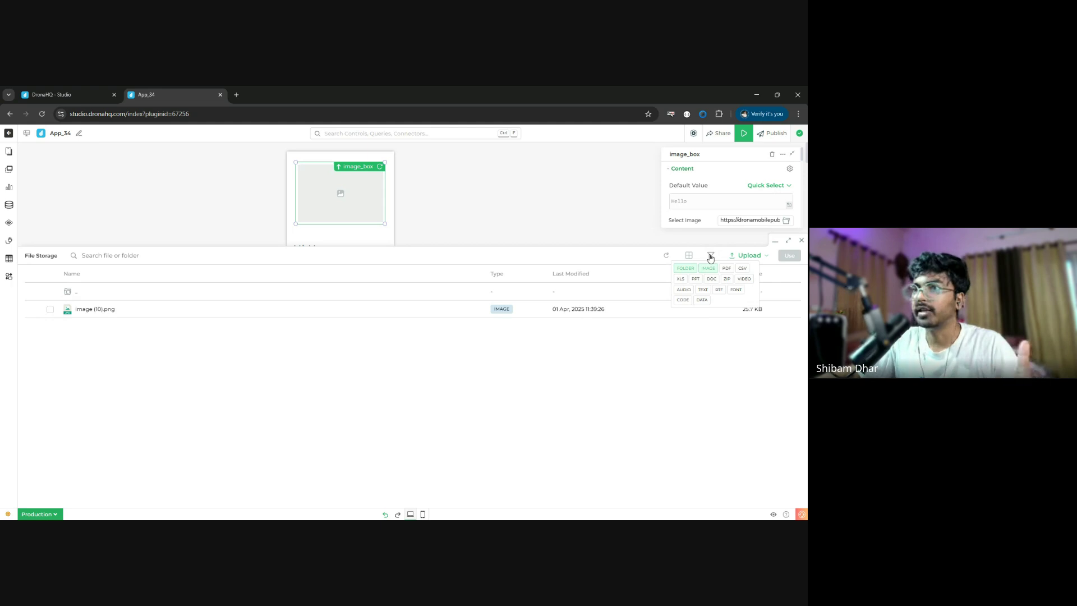
pyautogui.click(50, 309)
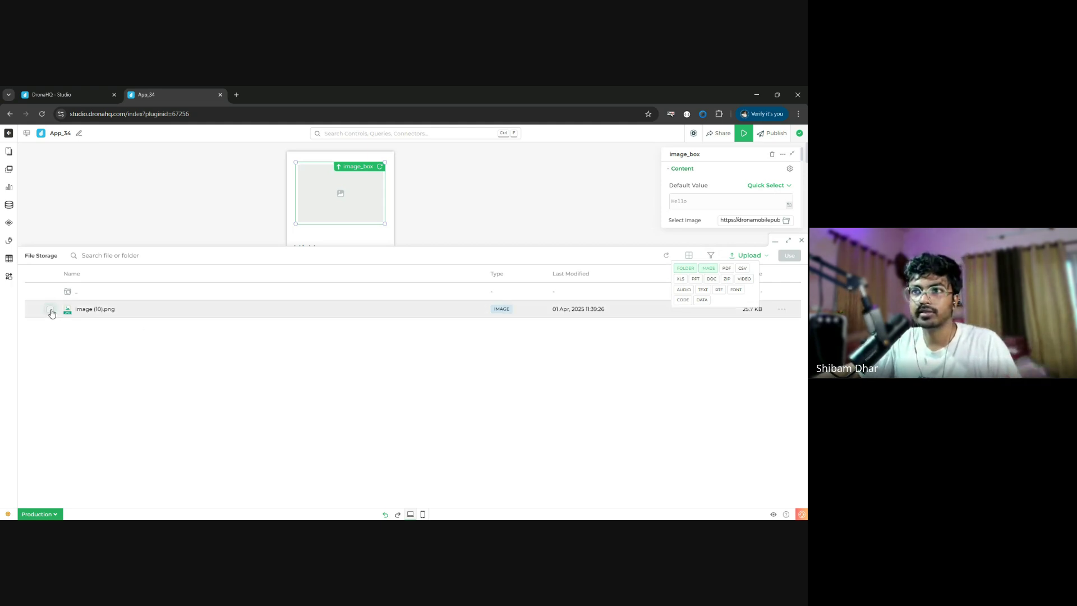
pyautogui.click(790, 256)
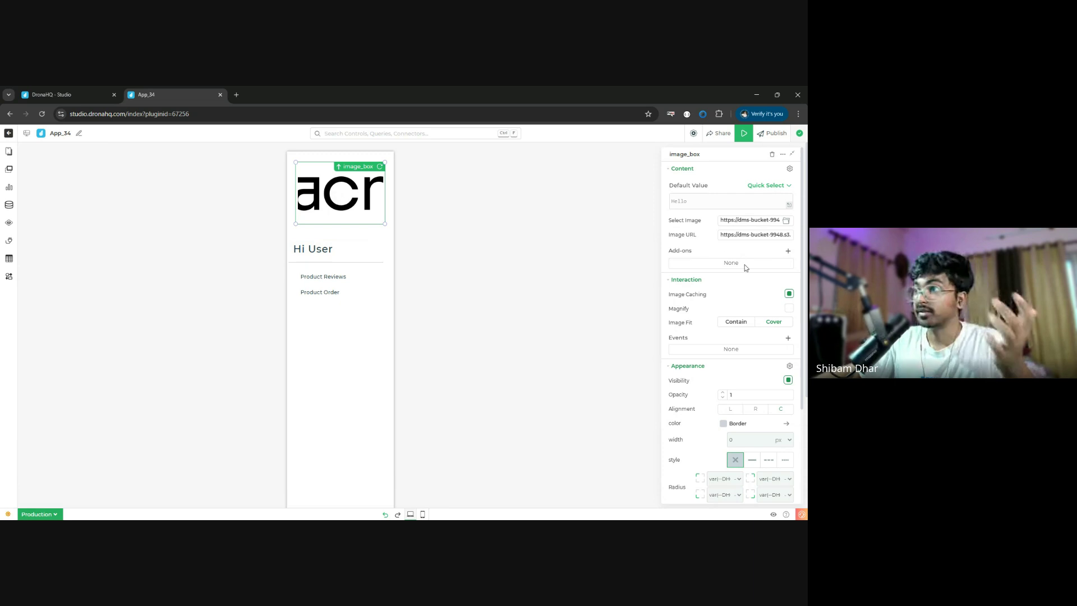
pyautogui.click(735, 324)
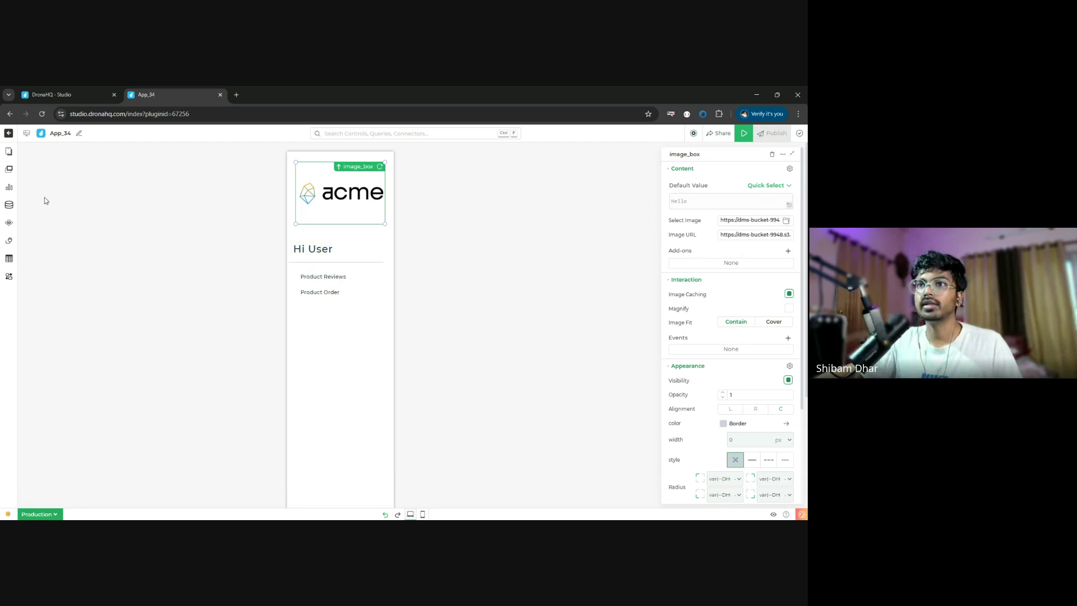
pyautogui.click(7, 152)
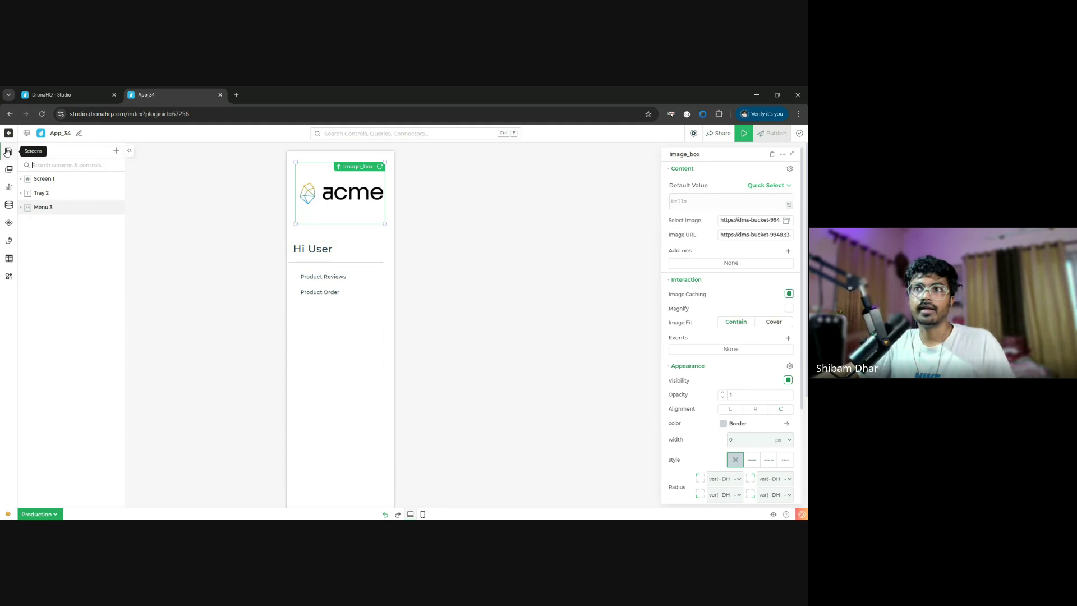
# - Set Menu 3 as Screen 1's sticky left menu, then select the product table
pyautogui.click(55, 179)
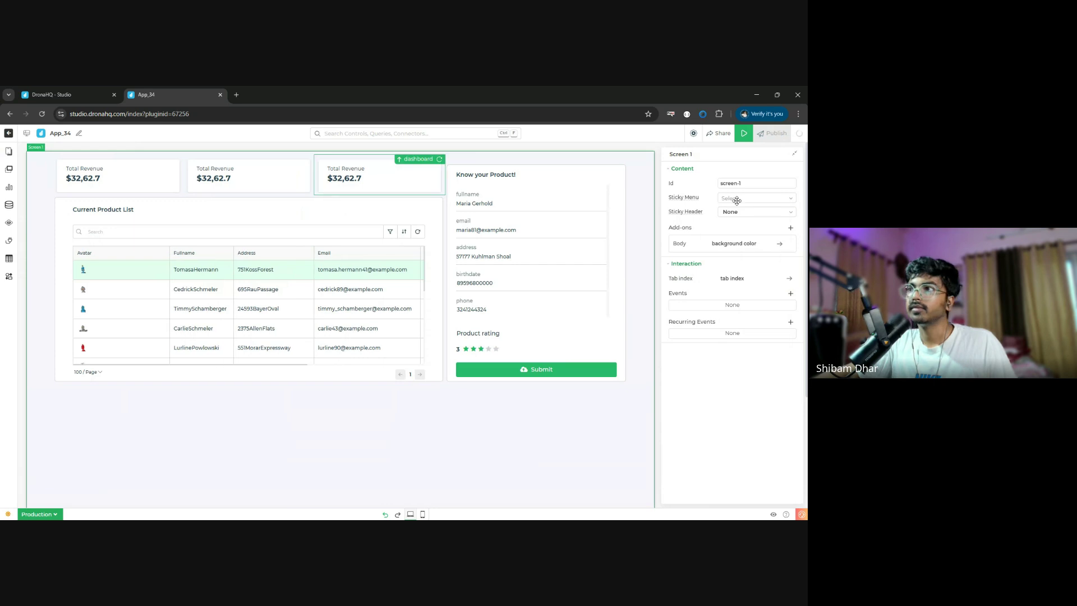
pyautogui.click(755, 199)
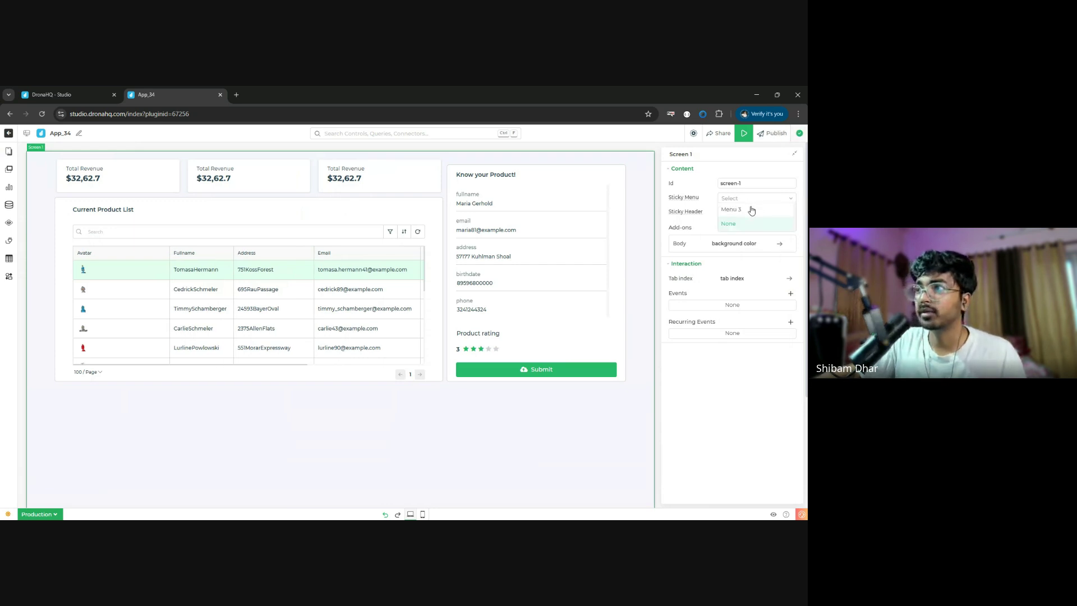
pyautogui.click(752, 210)
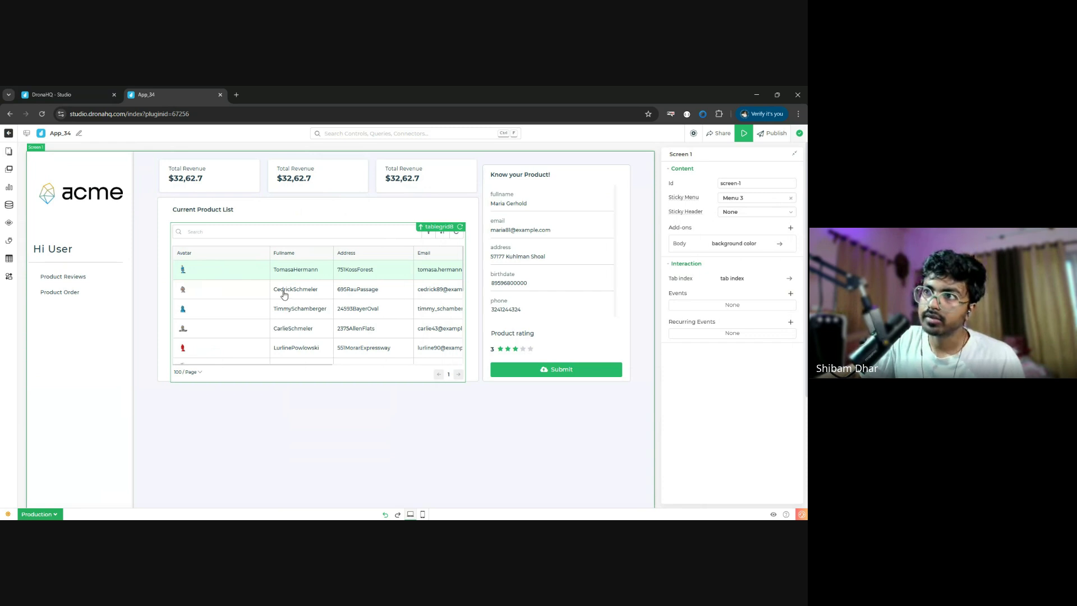
pyautogui.moveTo(281, 289); pyautogui.dragTo(249, 265)
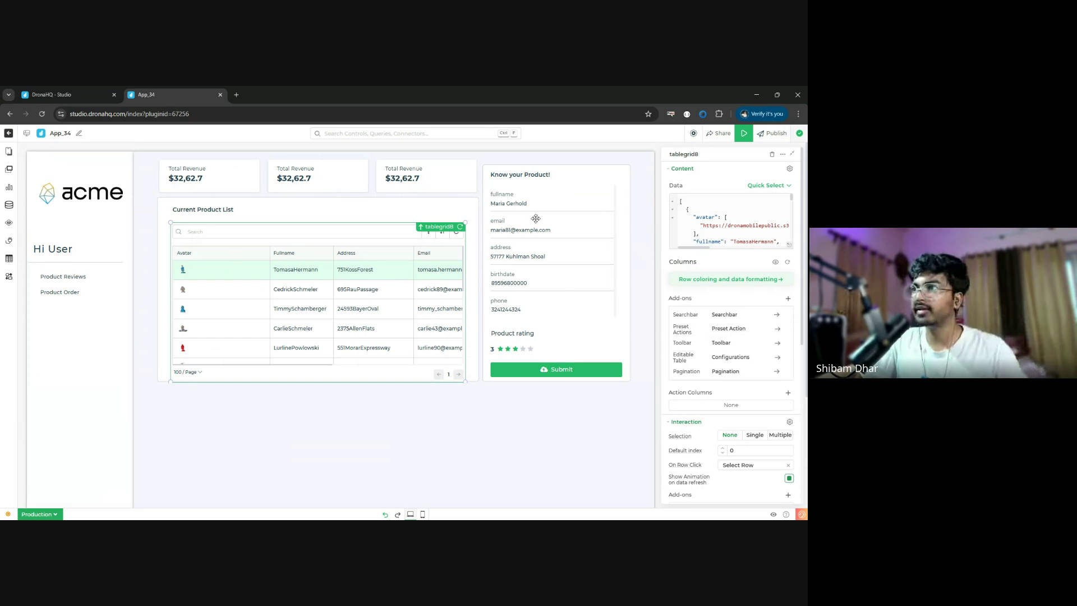
# - Bind the table data to a Connector Query and load WorkshopDB-SD/get_all_product from the library
pyautogui.click(766, 185)
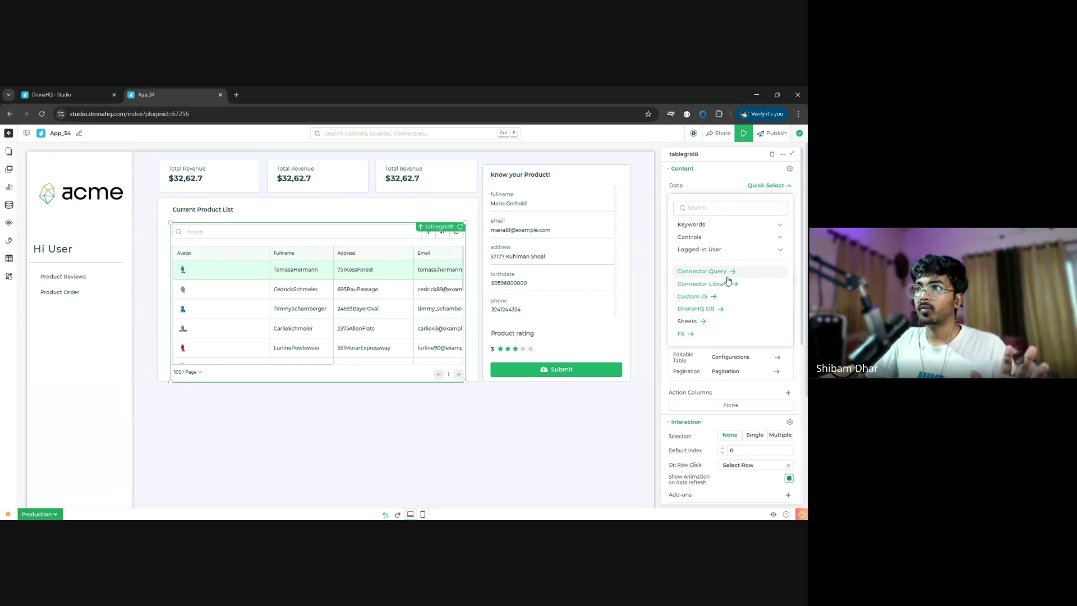
pyautogui.click(708, 288)
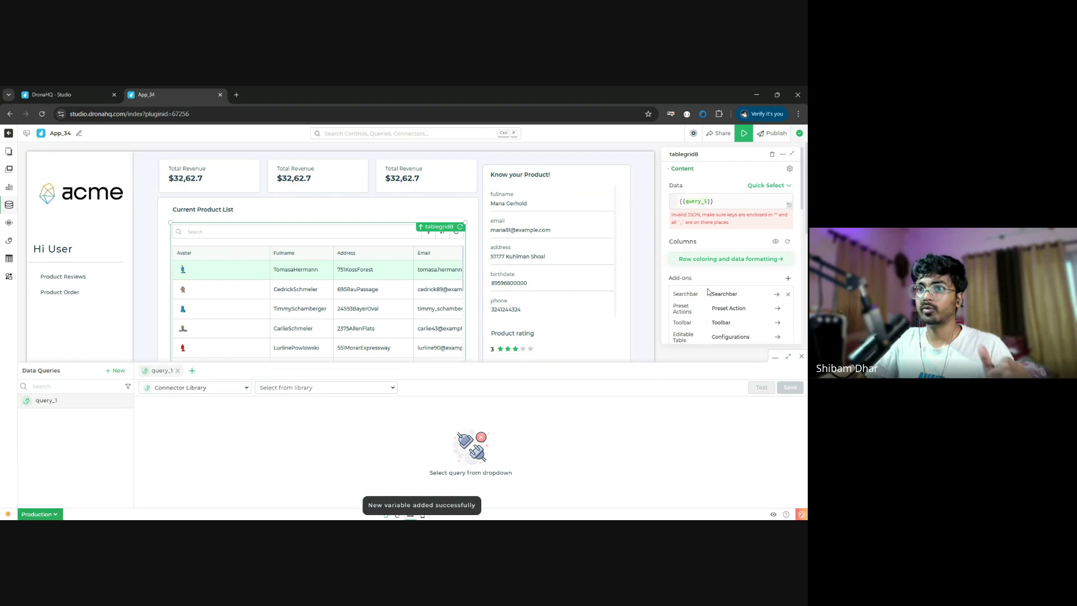
pyautogui.click(323, 388)
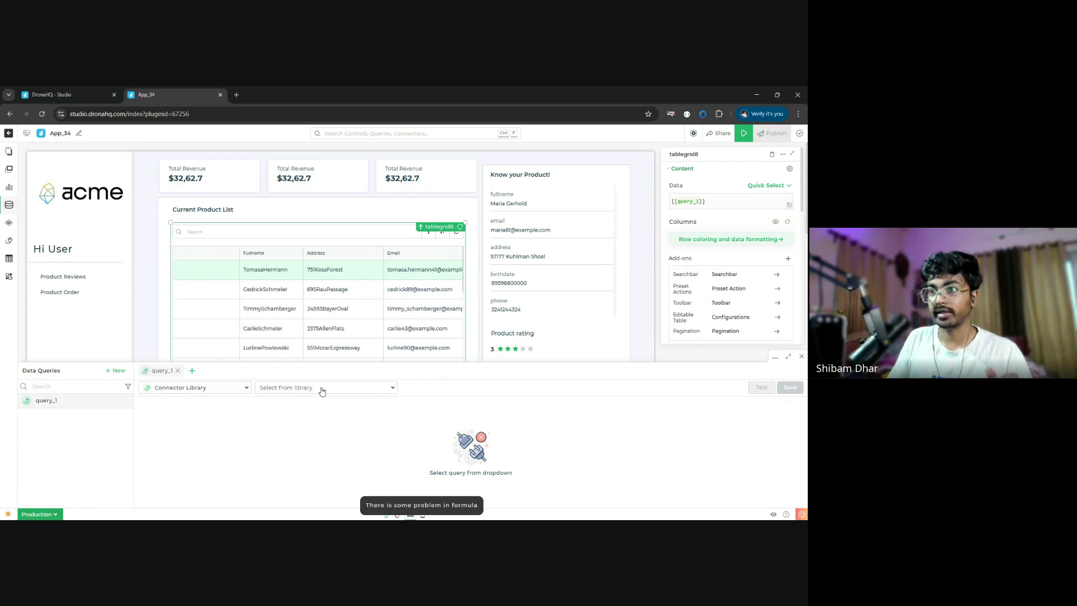
pyautogui.click(322, 387)
pyautogui.write('w')
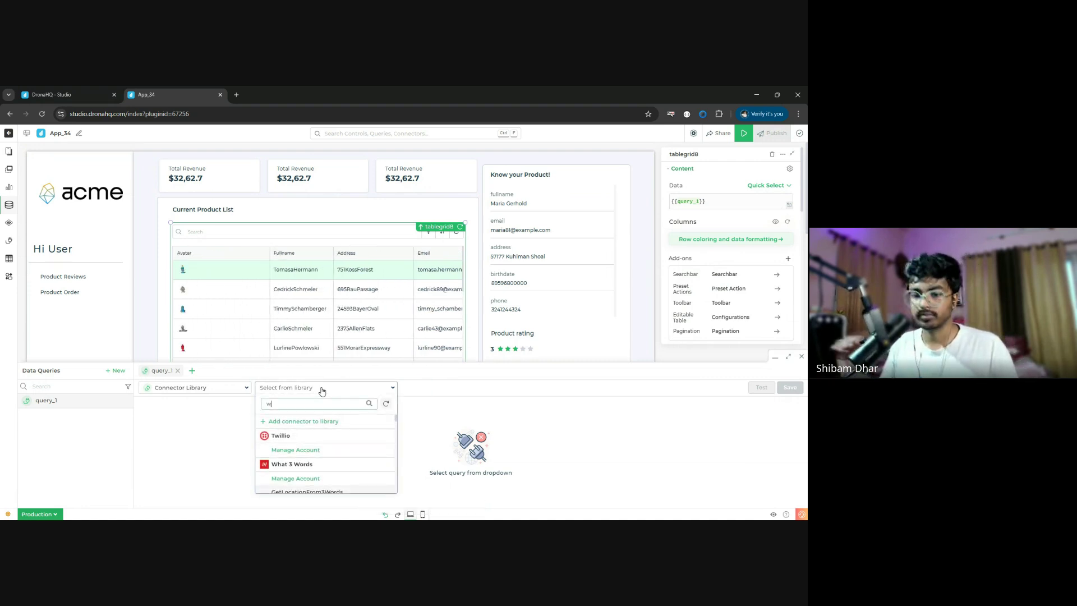
pyautogui.write('orks')
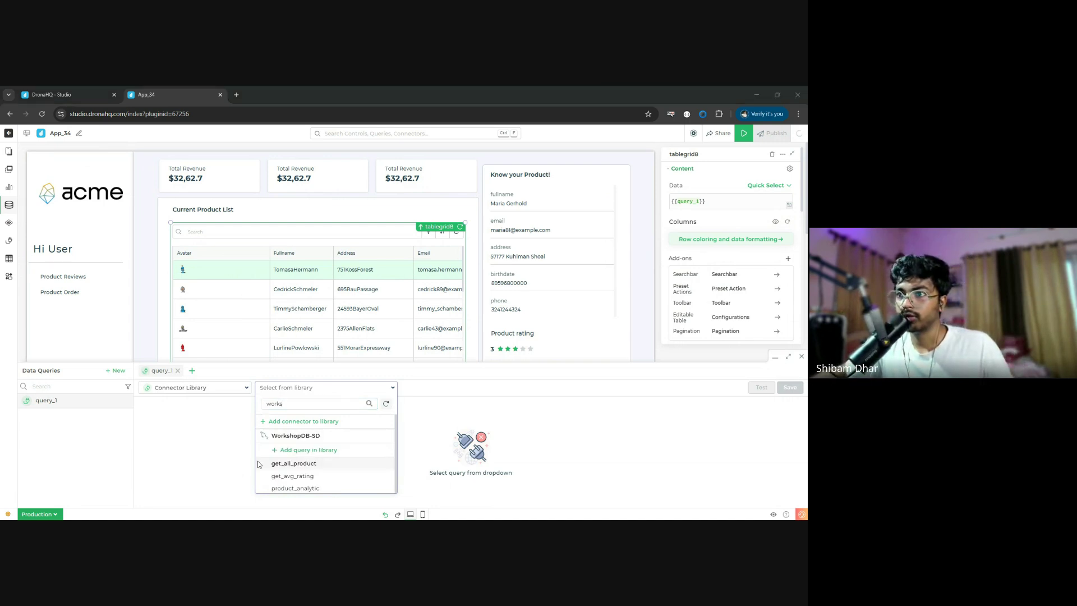
pyautogui.click(291, 464)
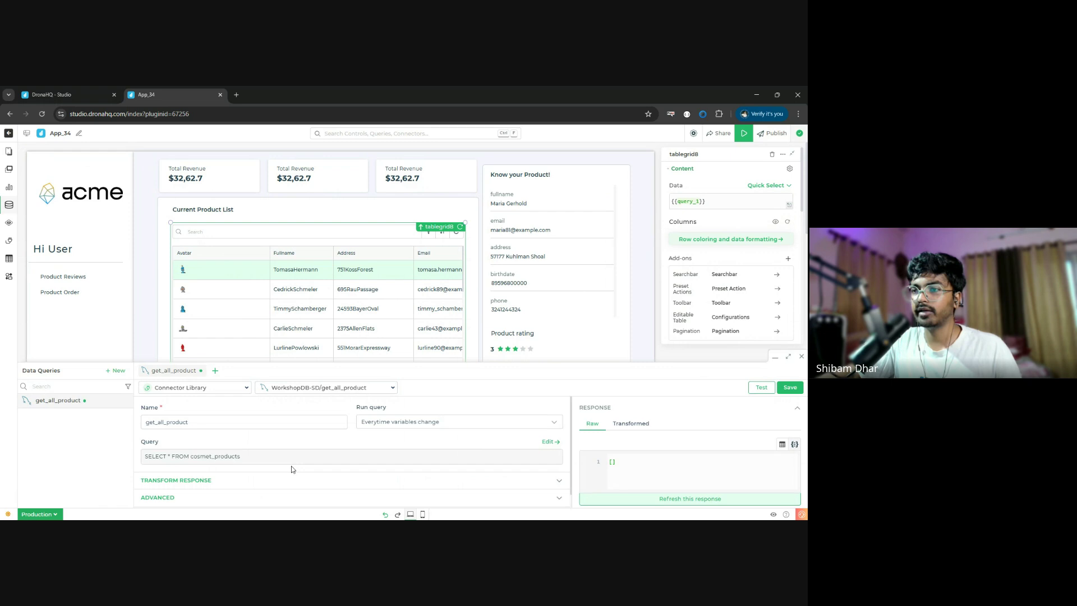
# - Test the get_all_product query and expand its Transform Response to the JavaScript step
pyautogui.scroll(-1, 292, 469)
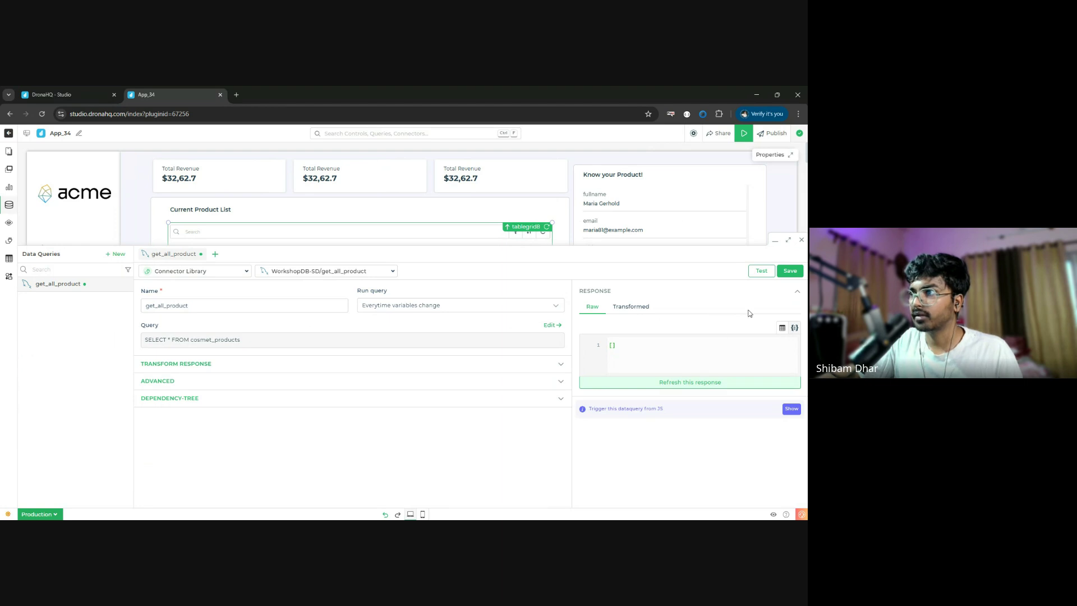
pyautogui.click(762, 272)
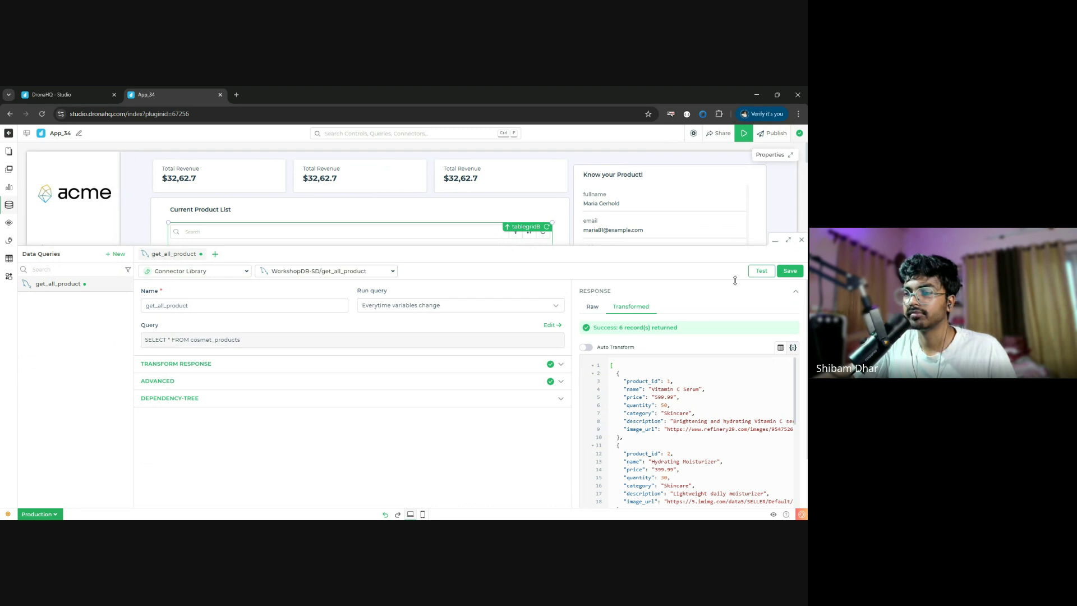
pyautogui.click(540, 382)
pyautogui.click(560, 363)
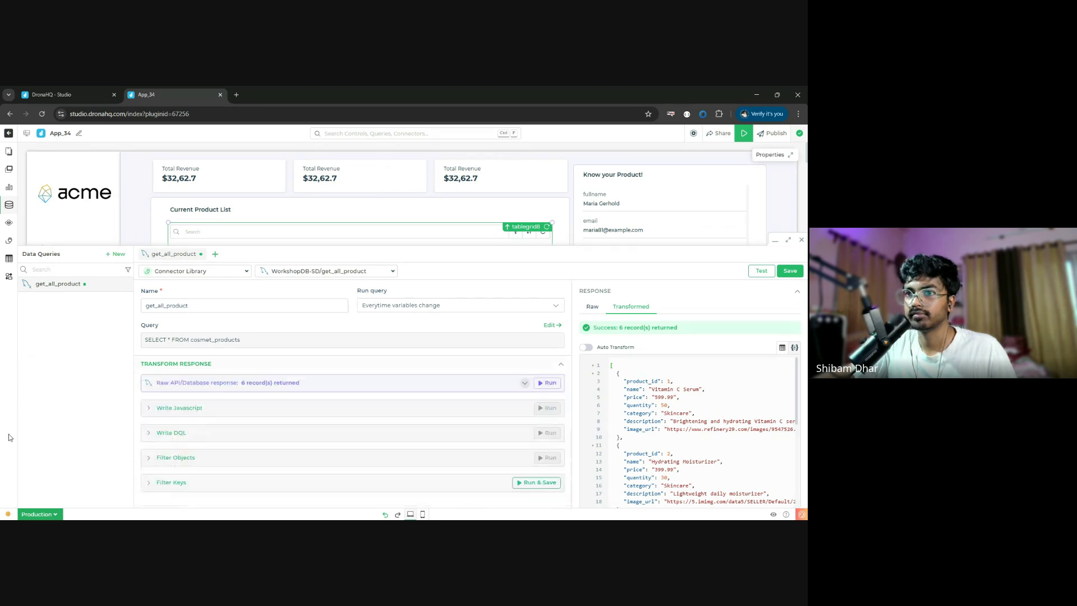
pyautogui.click(169, 409)
# - Review the JavaScript transform function, then save get_all_product and close the Data Queries panel
pyautogui.scroll(-2, 359, 442)
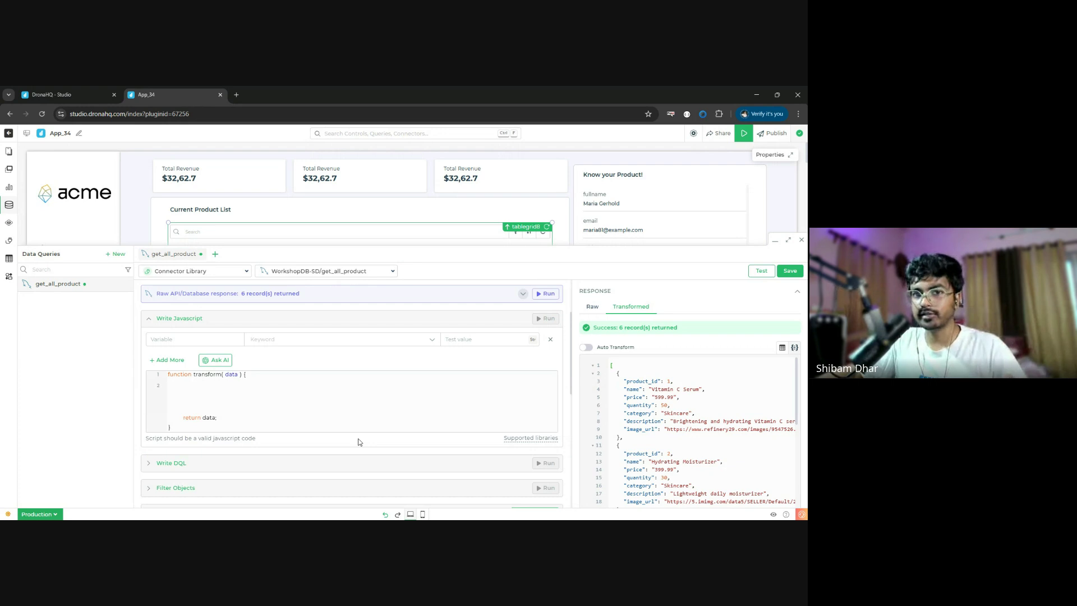
pyautogui.click(207, 397)
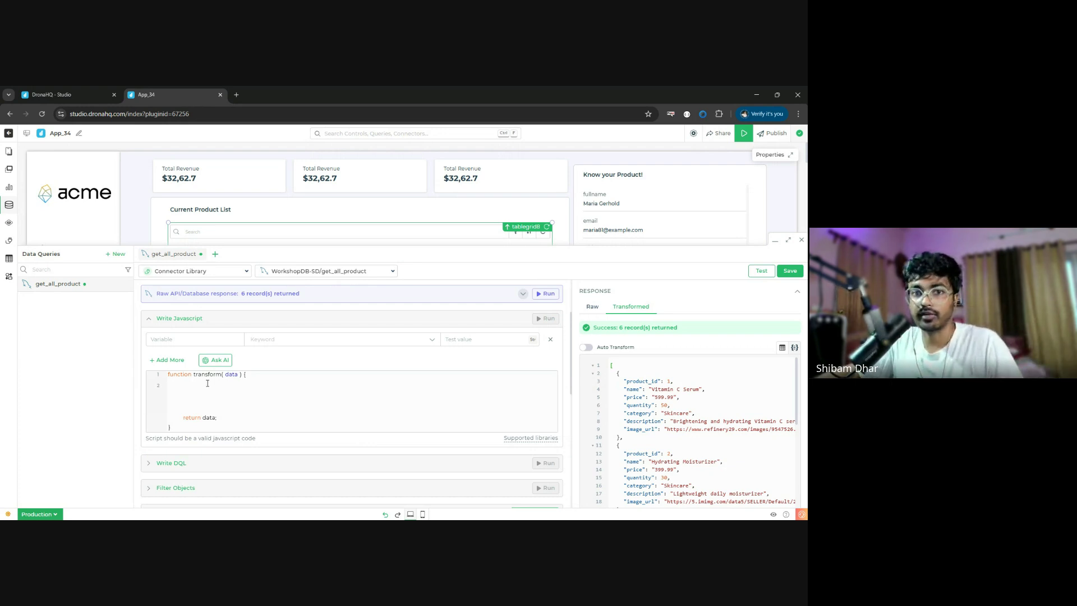
pyautogui.scroll(2, 238, 388)
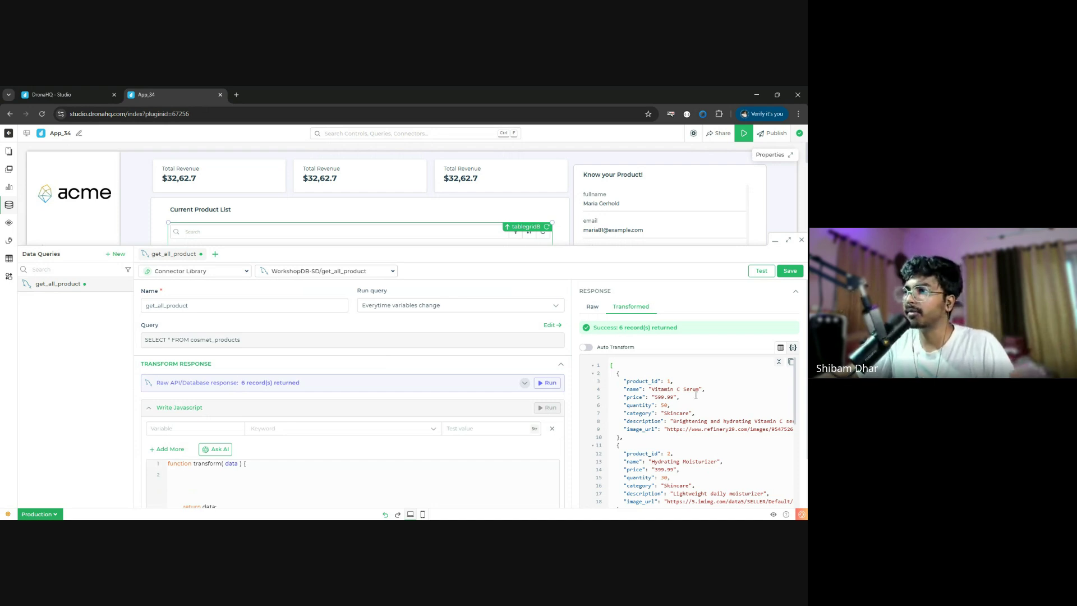
pyautogui.scroll(-5, 695, 395)
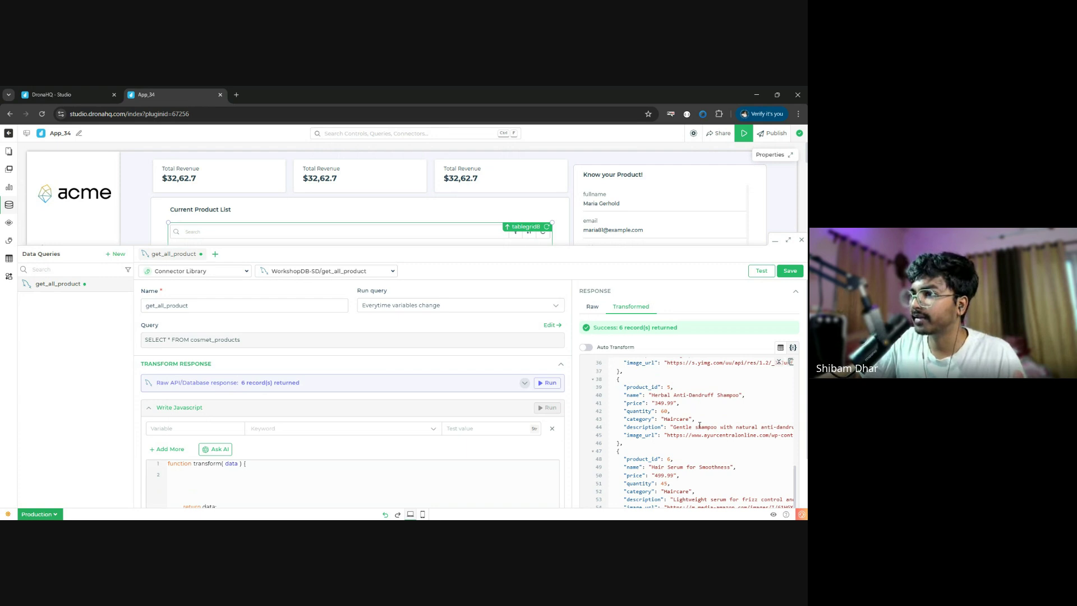
pyautogui.scroll(-2, 700, 427)
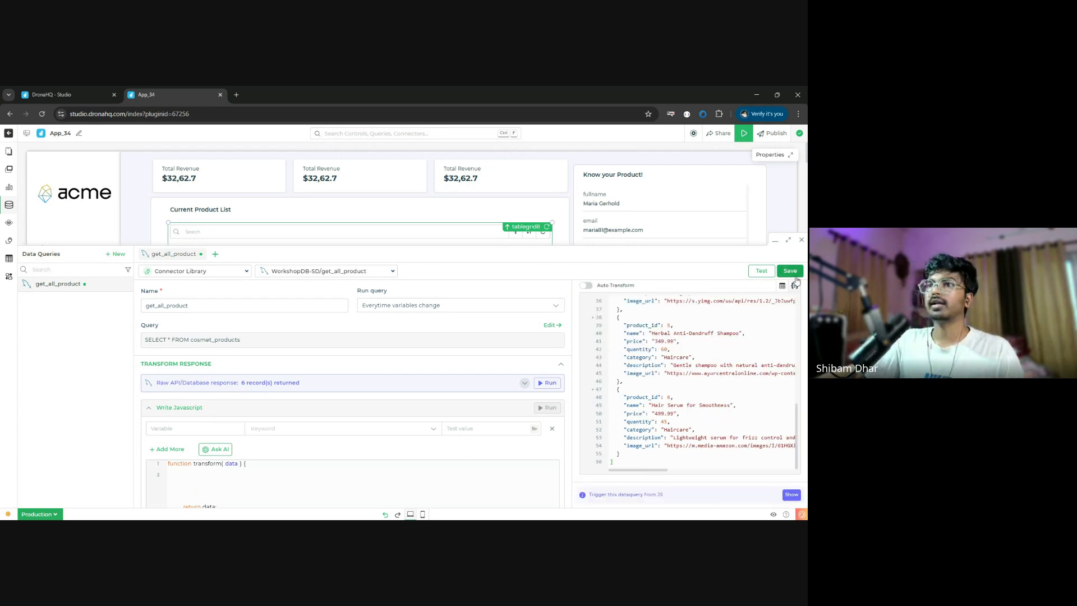
pyautogui.click(796, 275)
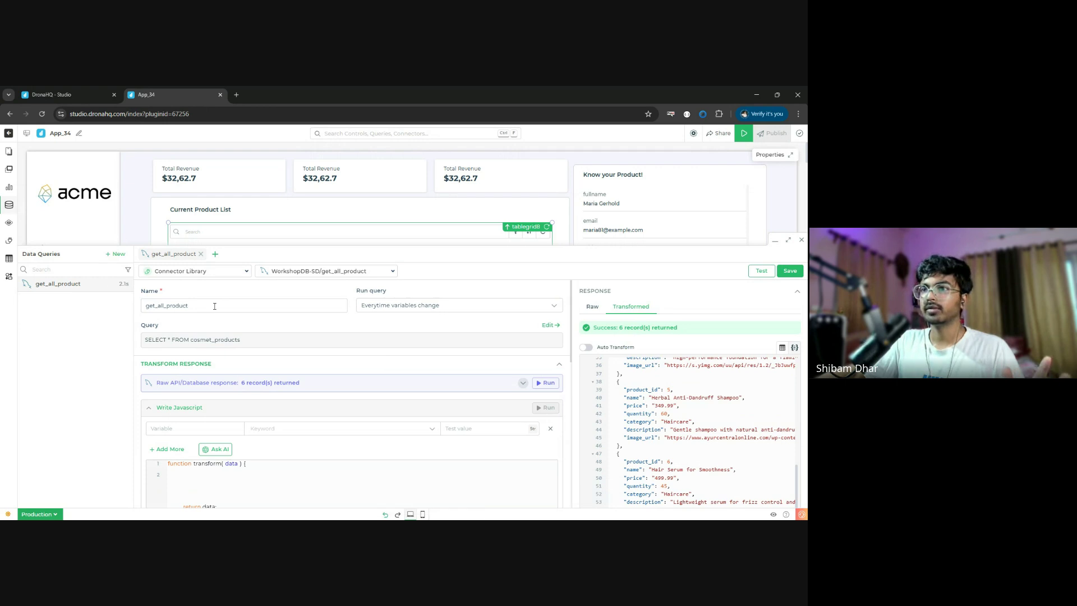
pyautogui.click(802, 242)
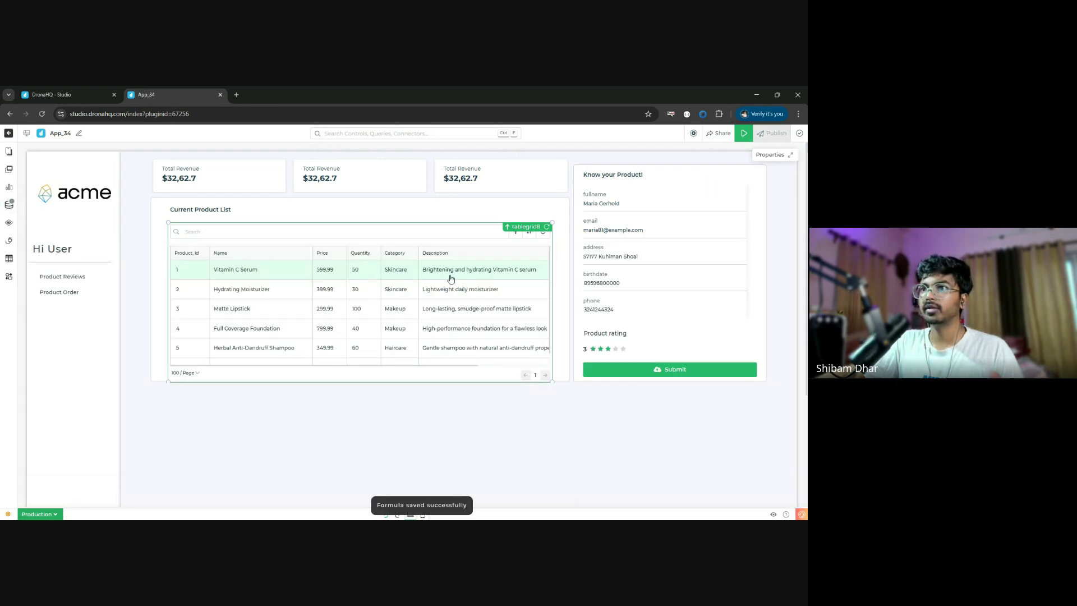
# - Make the product_id column invisible in tablegrid8's Properties column list
pyautogui.hscroll(3, 353, 297)
pyautogui.hscroll(-3, 458, 294)
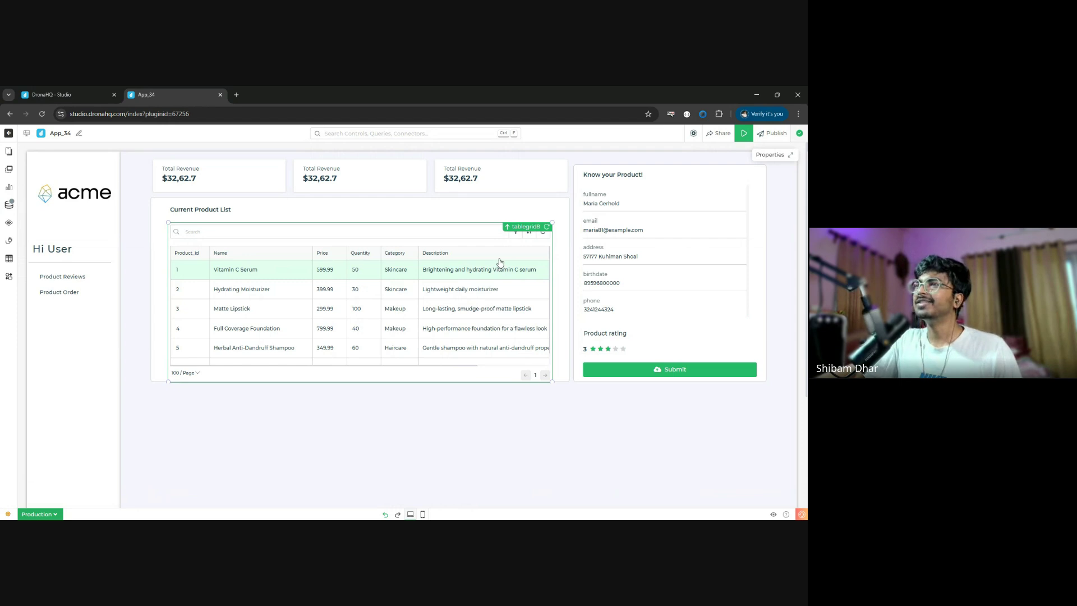
pyautogui.click(790, 156)
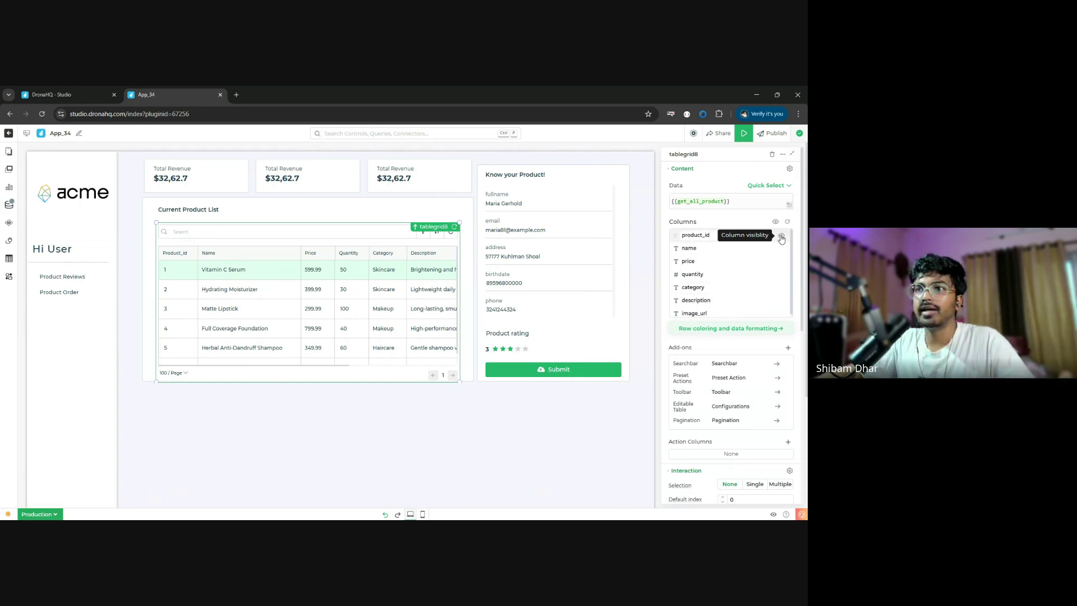
pyautogui.click(781, 238)
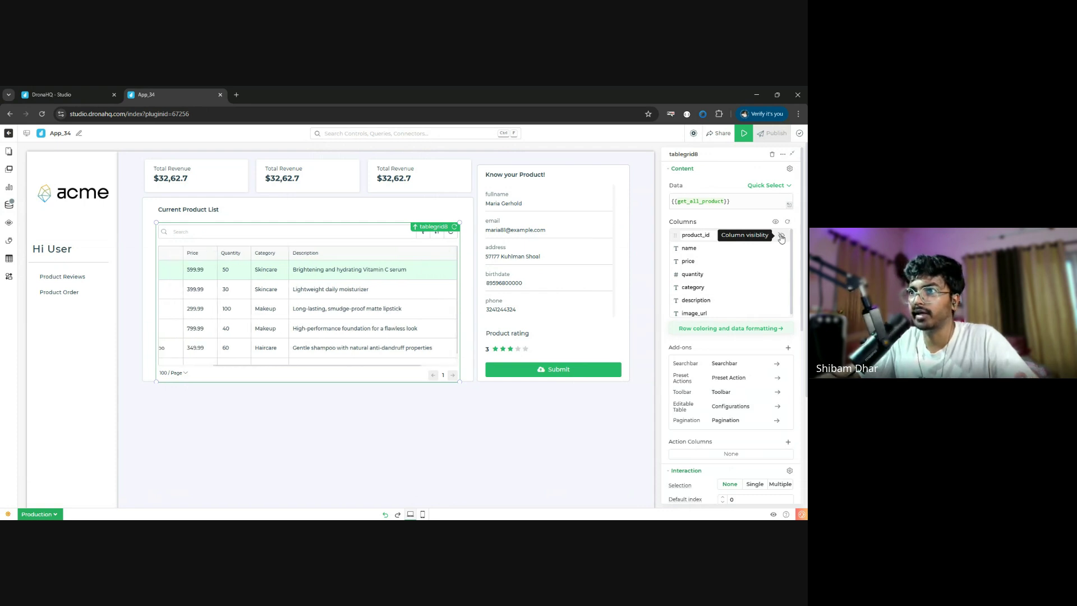
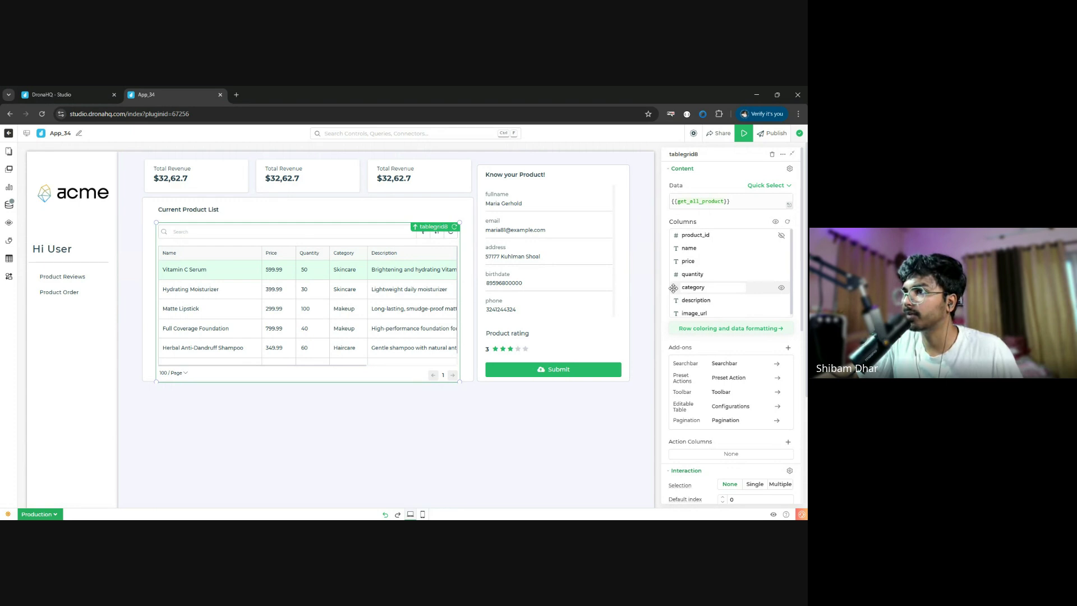
# - Drag the category, description and image_url rows into their new positions in the tablegrid8 Columns list
pyautogui.moveTo(674, 288)
pyautogui.mouseDown()
pyautogui.moveTo(675, 263)
pyautogui.moveTo(676, 302)
pyautogui.mouseUp()
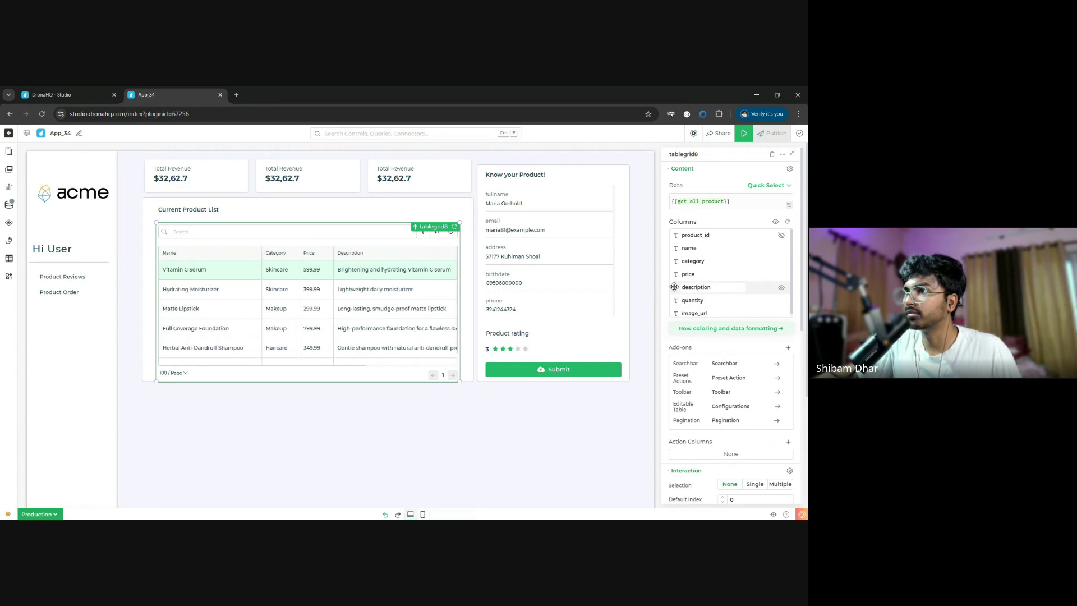
pyautogui.moveTo(674, 287); pyautogui.dragTo(676, 261)
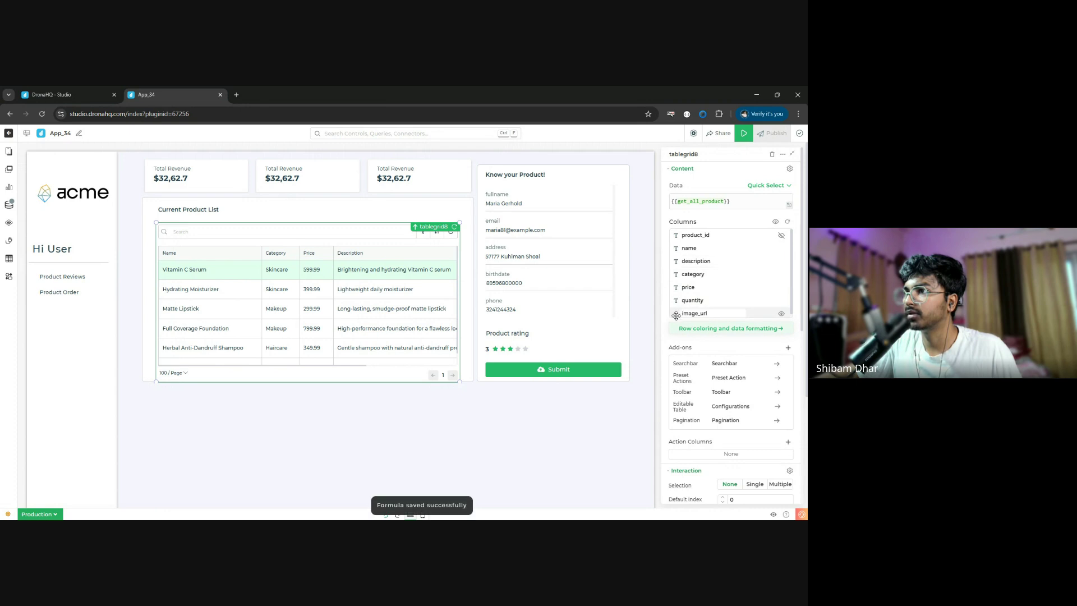
pyautogui.moveTo(676, 315); pyautogui.dragTo(683, 249)
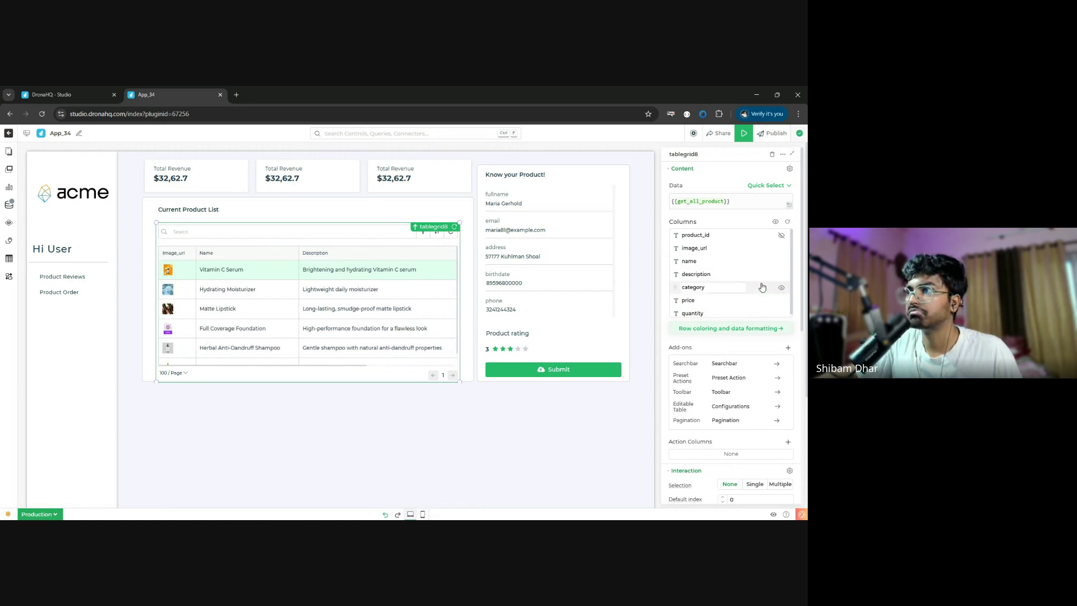
pyautogui.scroll(-1, 762, 306)
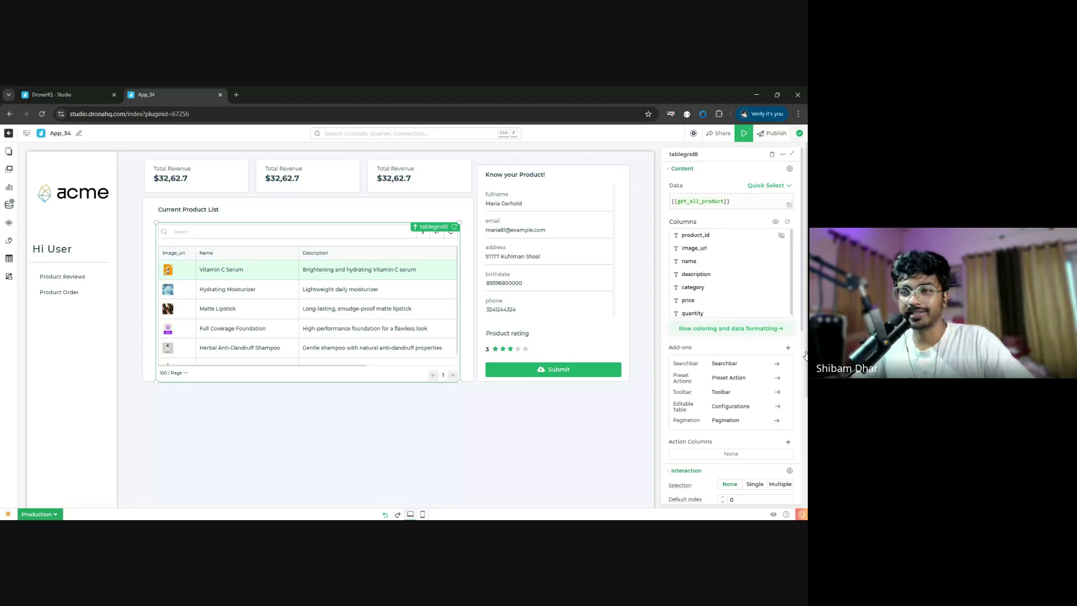
pyautogui.click(715, 328)
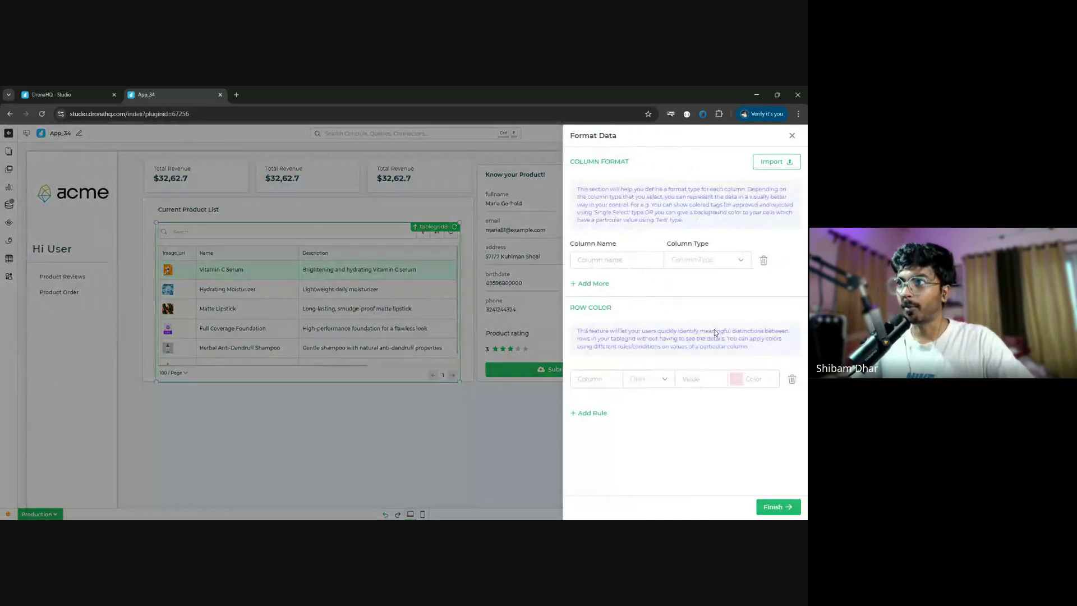
pyautogui.click(644, 262)
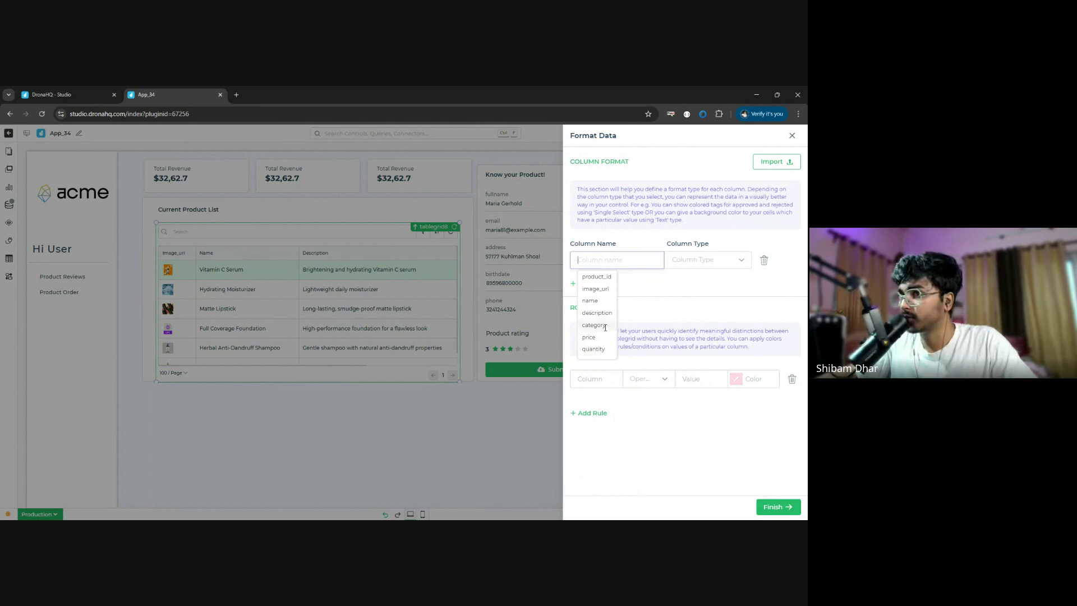
pyautogui.click(605, 327)
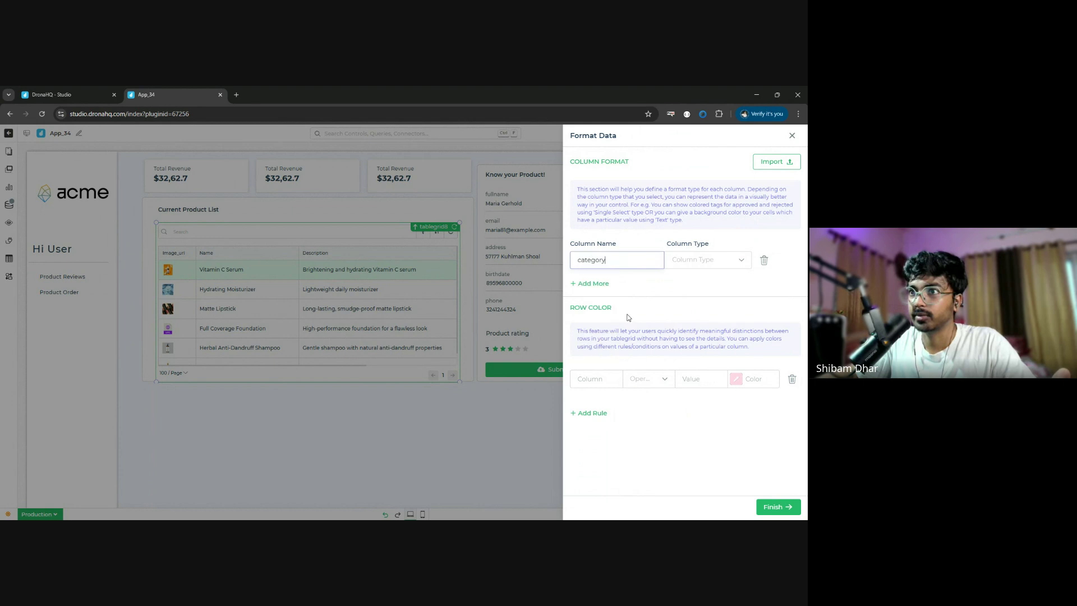
pyautogui.click(709, 262)
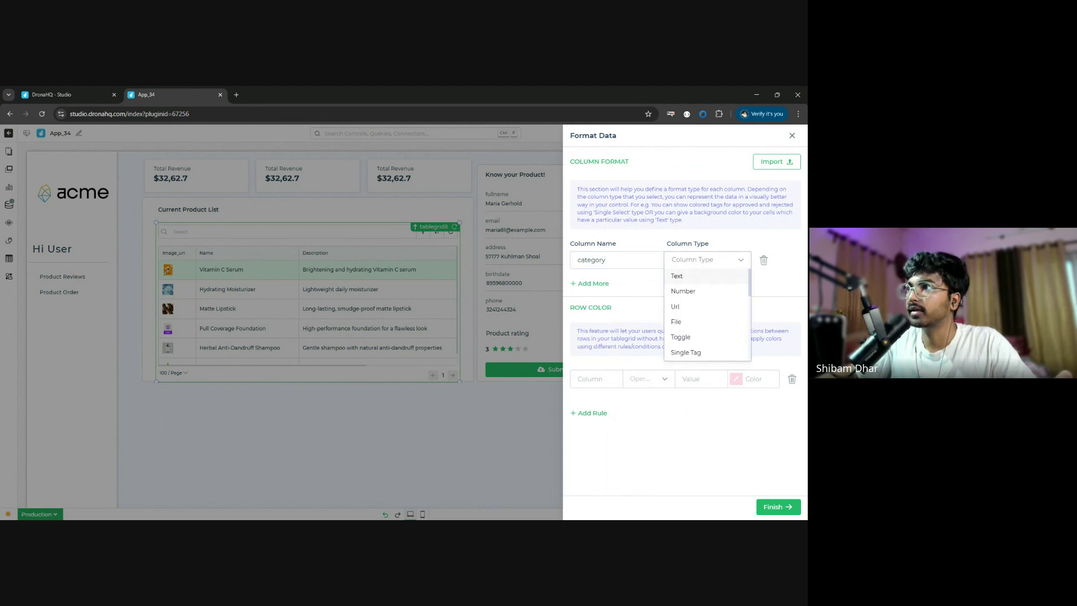
pyautogui.click(792, 135)
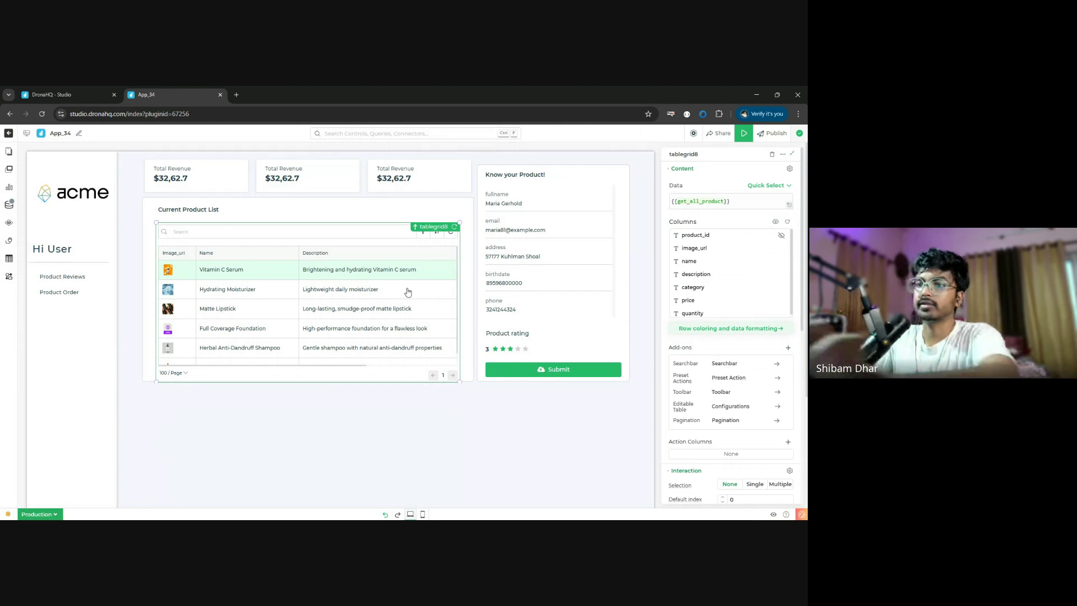
pyautogui.hscroll(5, 407, 292)
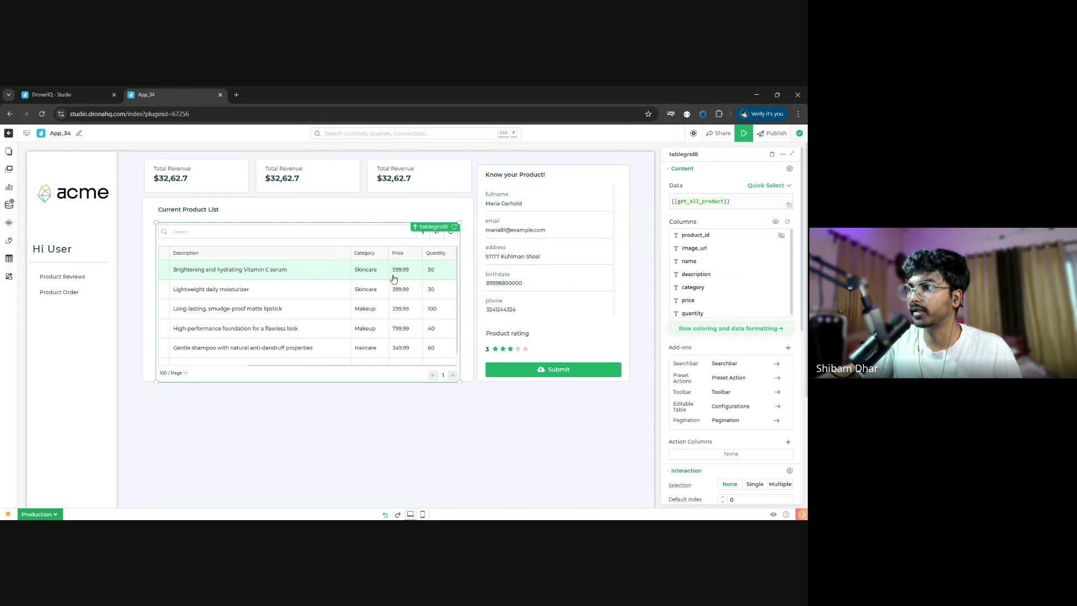
pyautogui.scroll(-1, 394, 279)
# - In Format Data, choose the category column and set its Column Type to Single Tag
pyautogui.click(731, 329)
pyautogui.click(627, 261)
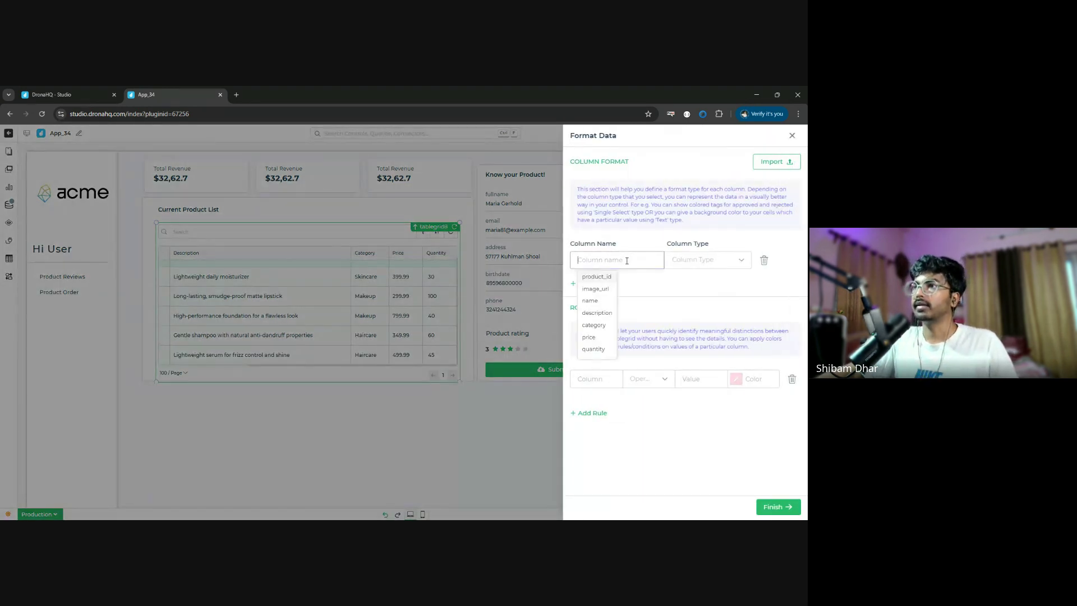
pyautogui.click(593, 325)
pyautogui.click(707, 262)
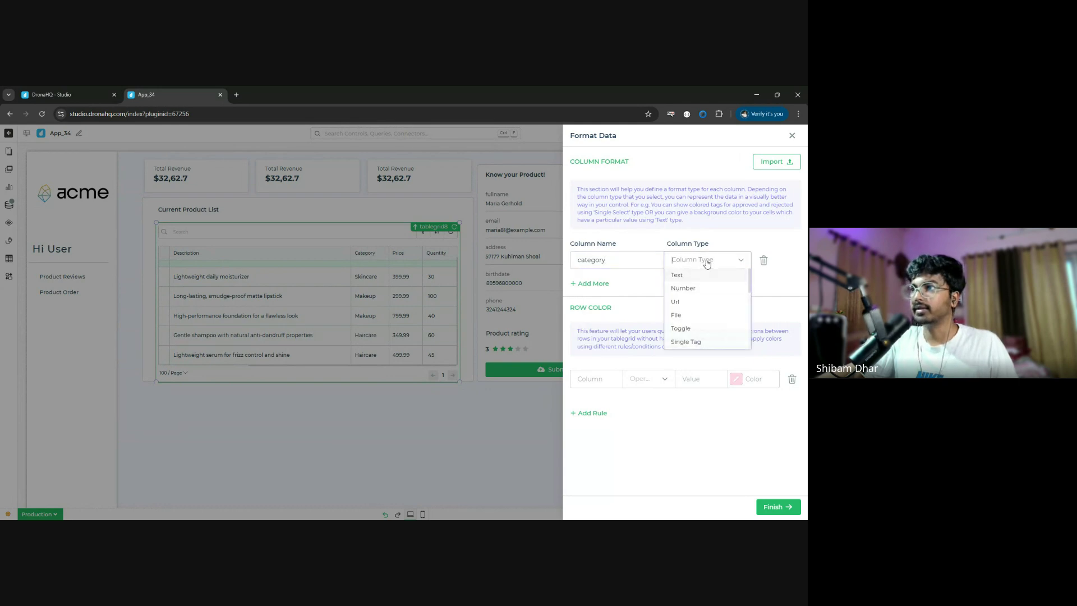
pyautogui.click(689, 354)
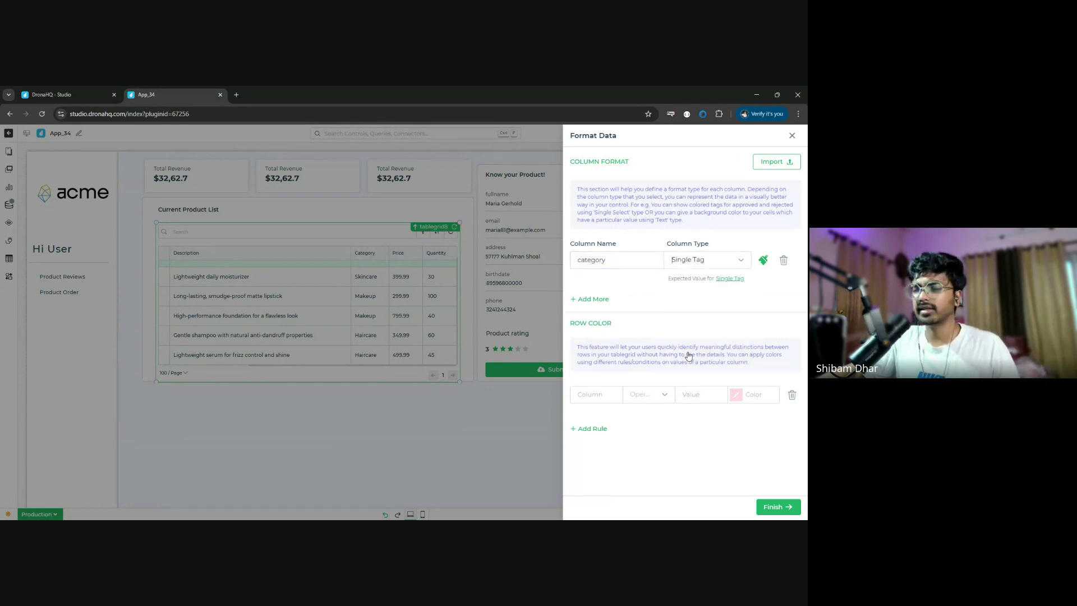
pyautogui.click(766, 266)
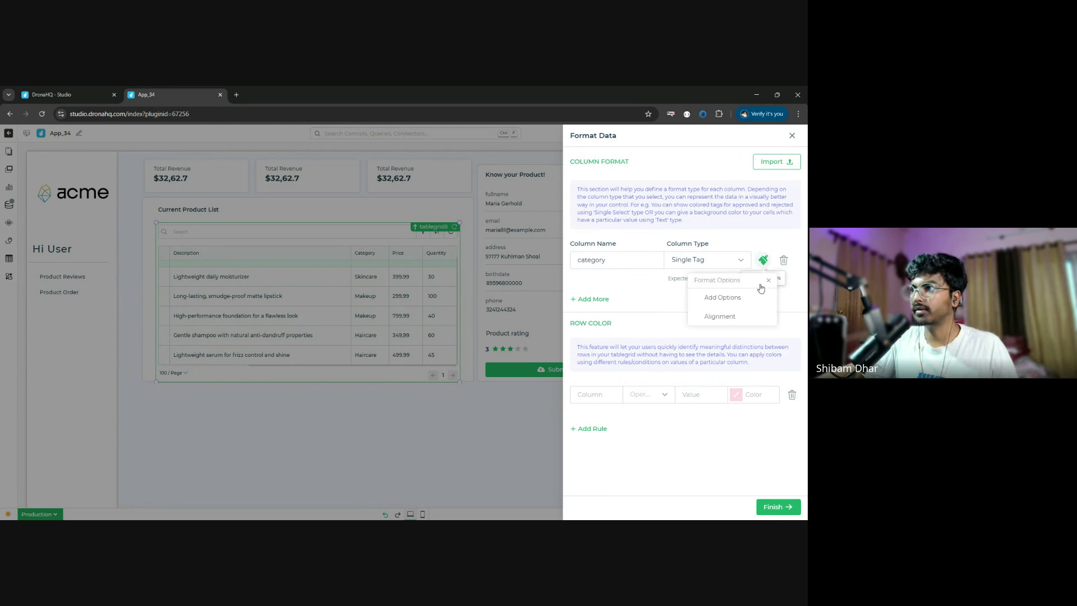
pyautogui.click(718, 298)
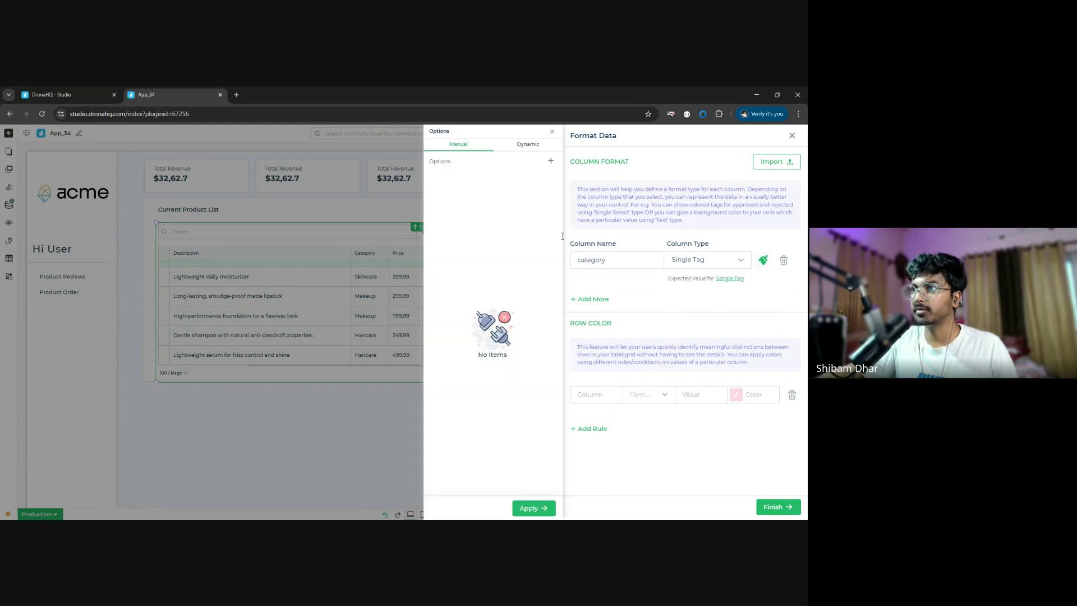
# - Add a tag option with value and label Skincare
pyautogui.click(550, 161)
pyautogui.doubleClick(377, 191)
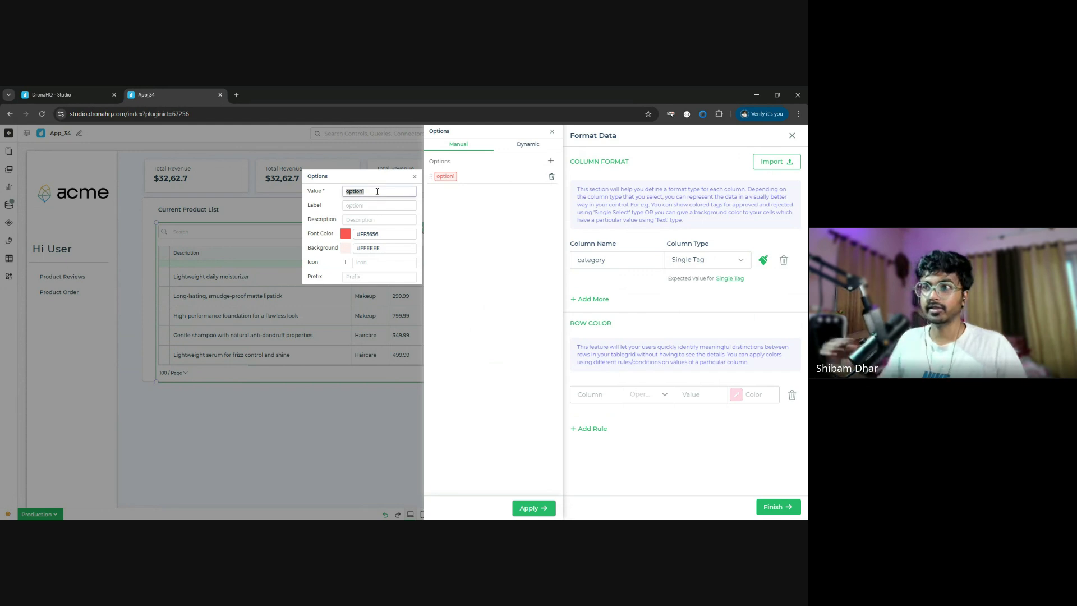
pyautogui.write('Skin')
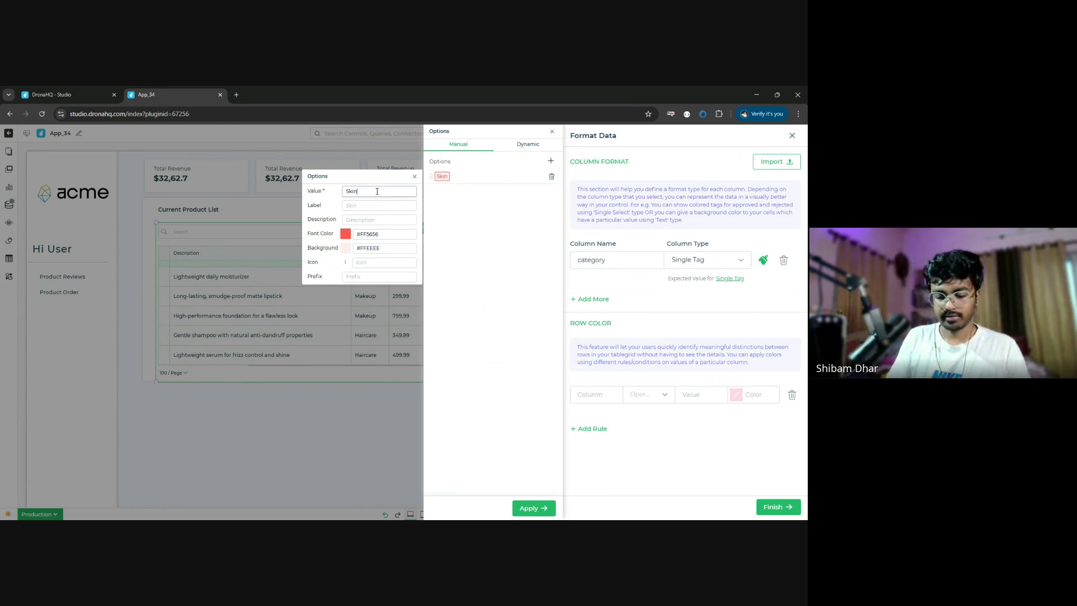
pyautogui.write('care')
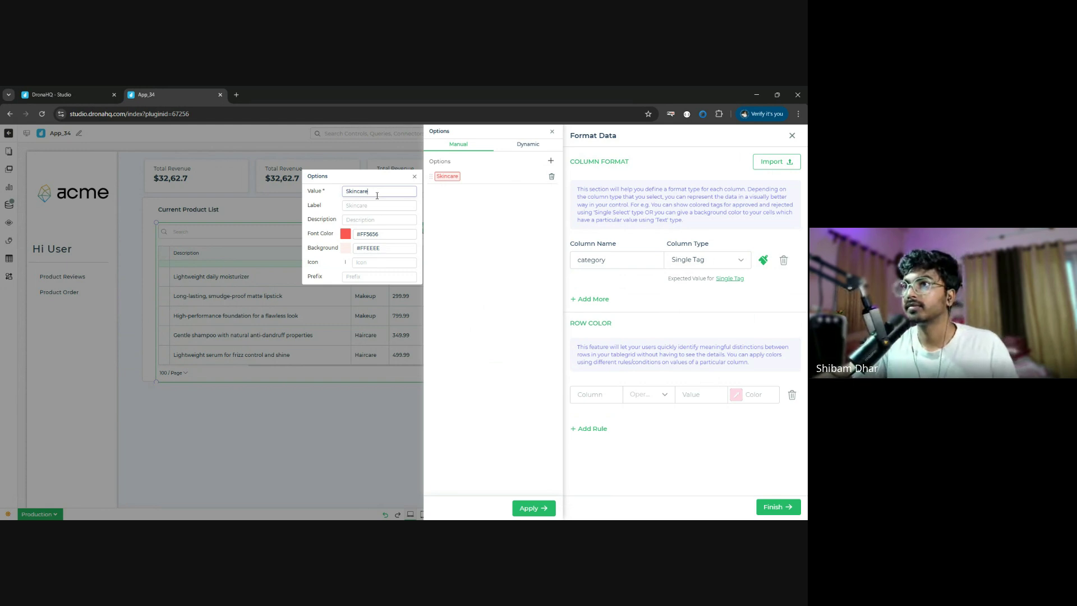
pyautogui.click(376, 204)
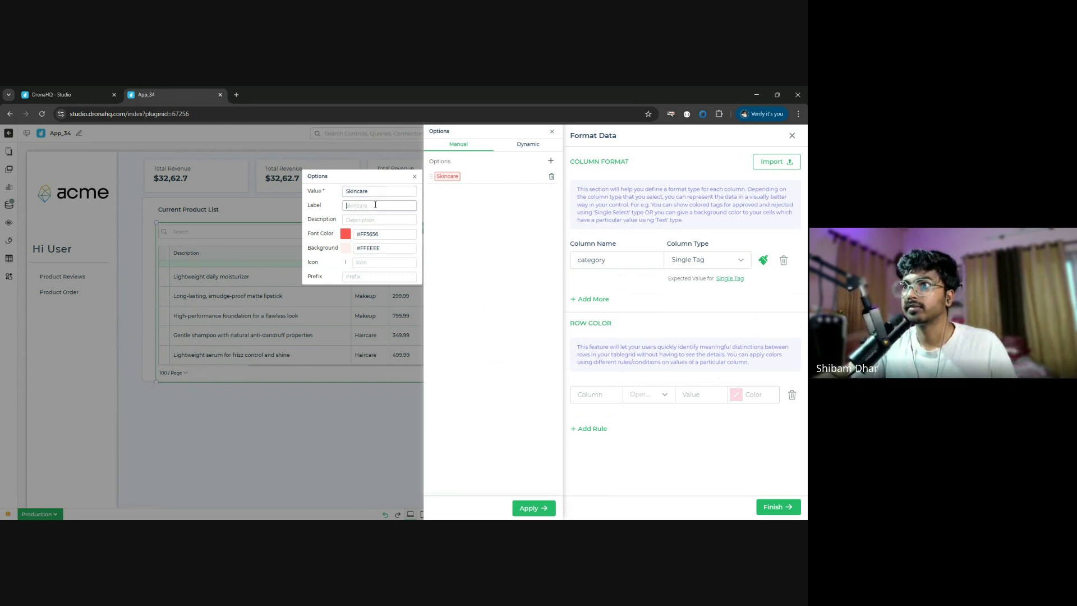
pyautogui.write('Skincare')
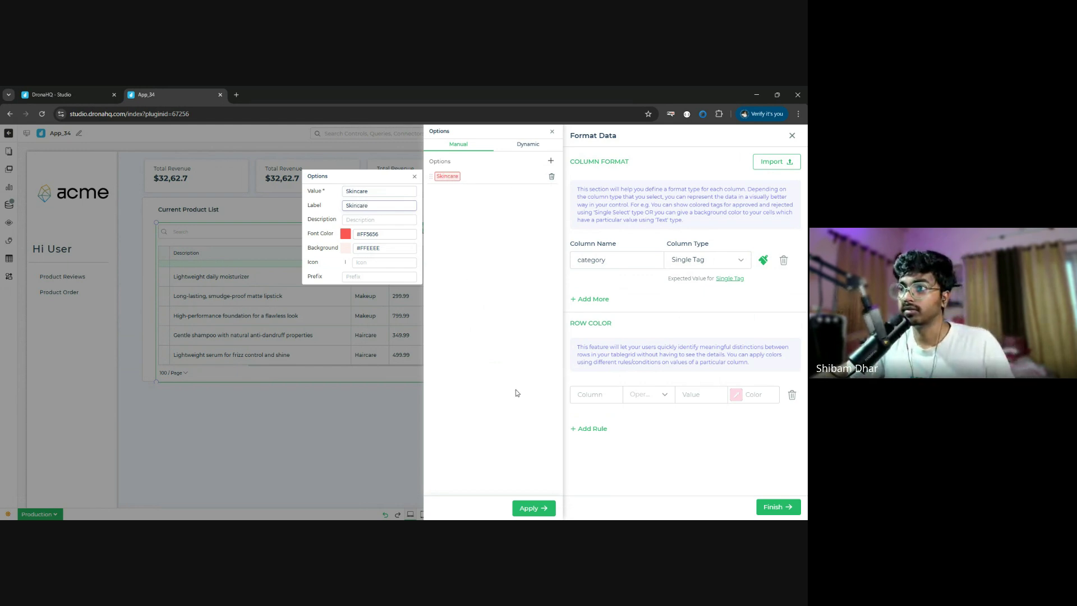
# - Add a second tag option with value Haircare and label haircare, then Apply and Finish
pyautogui.click(551, 162)
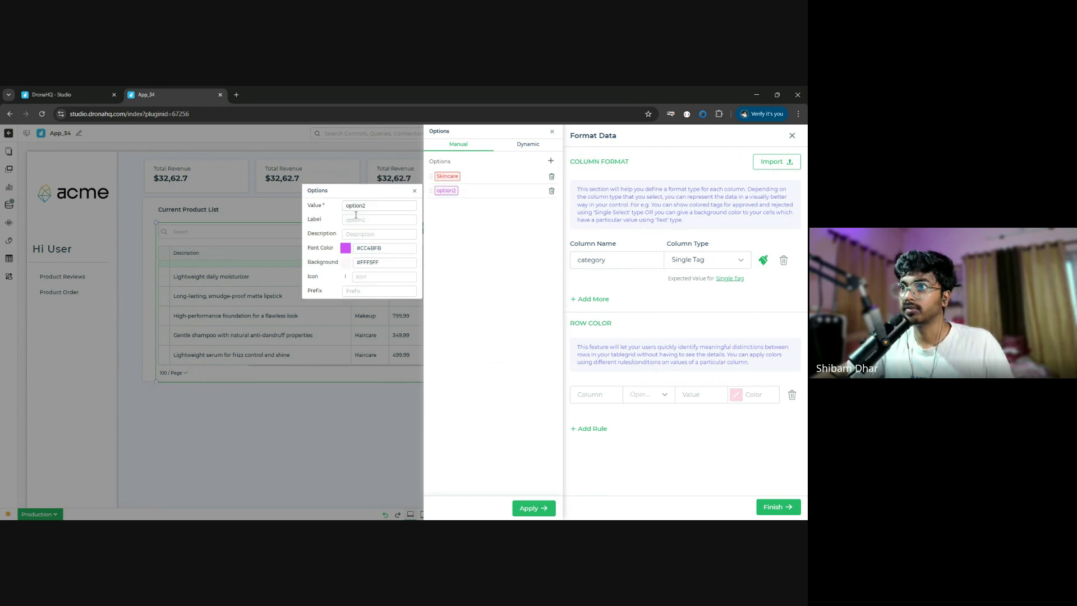
pyautogui.doubleClick(370, 205)
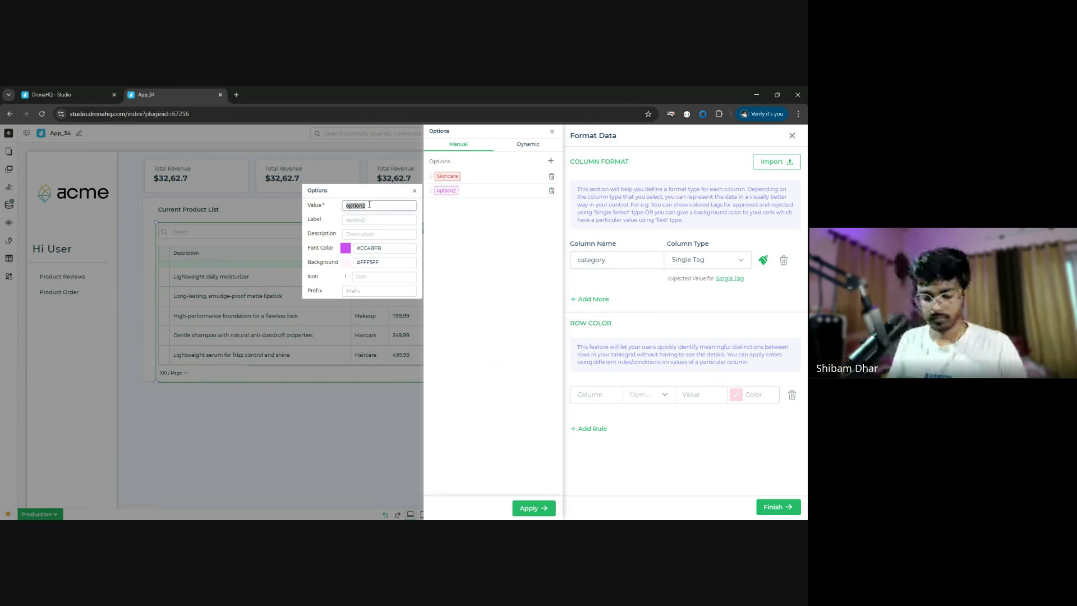
pyautogui.write('Haircare')
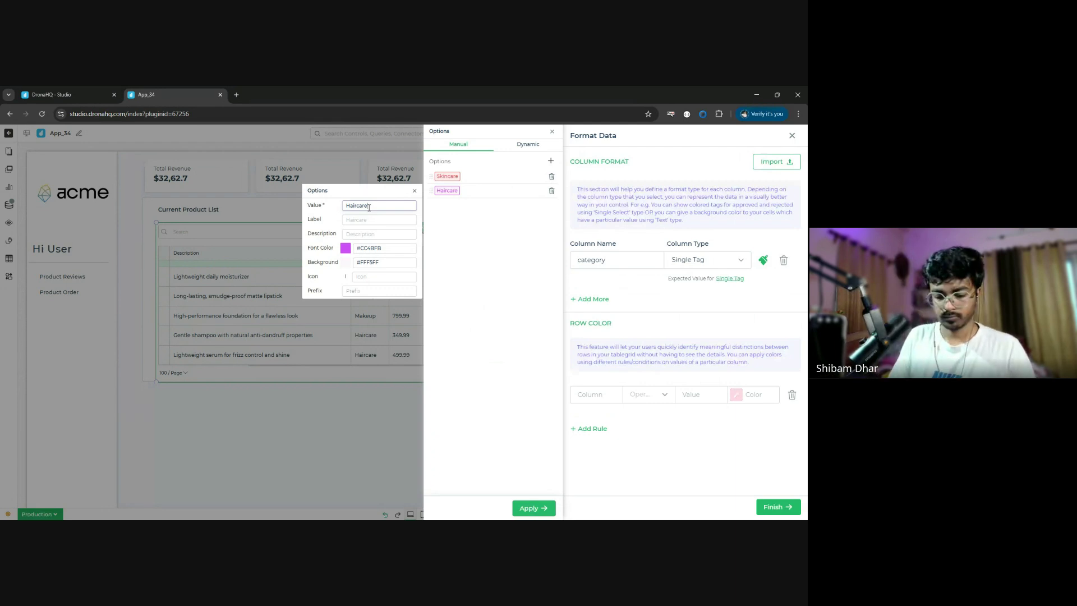
pyautogui.click(369, 220)
pyautogui.write('hairvare')
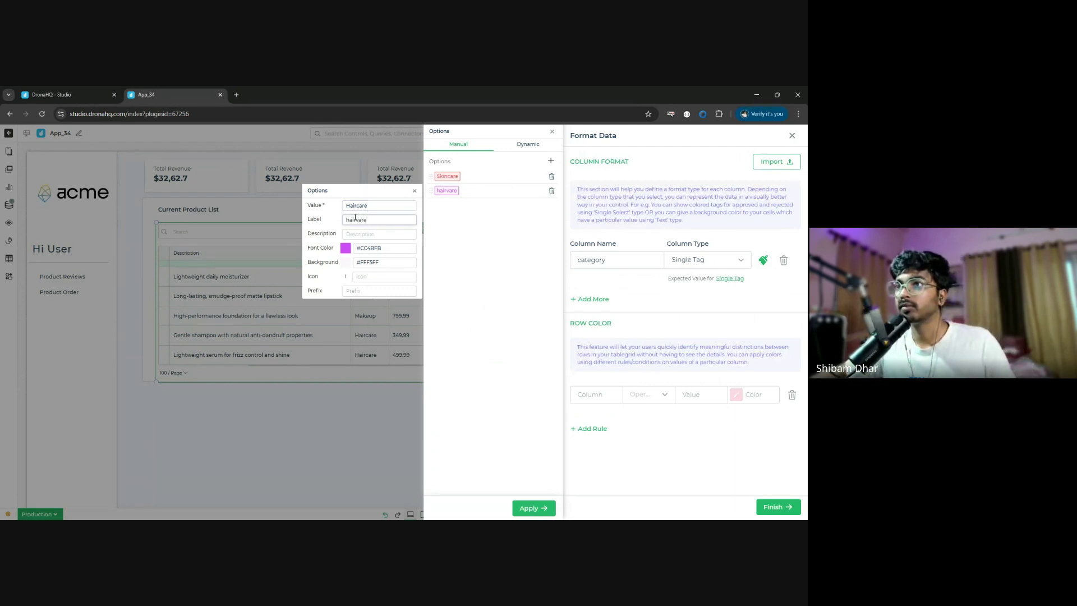
pyautogui.click(358, 219)
pyautogui.press('Delete')
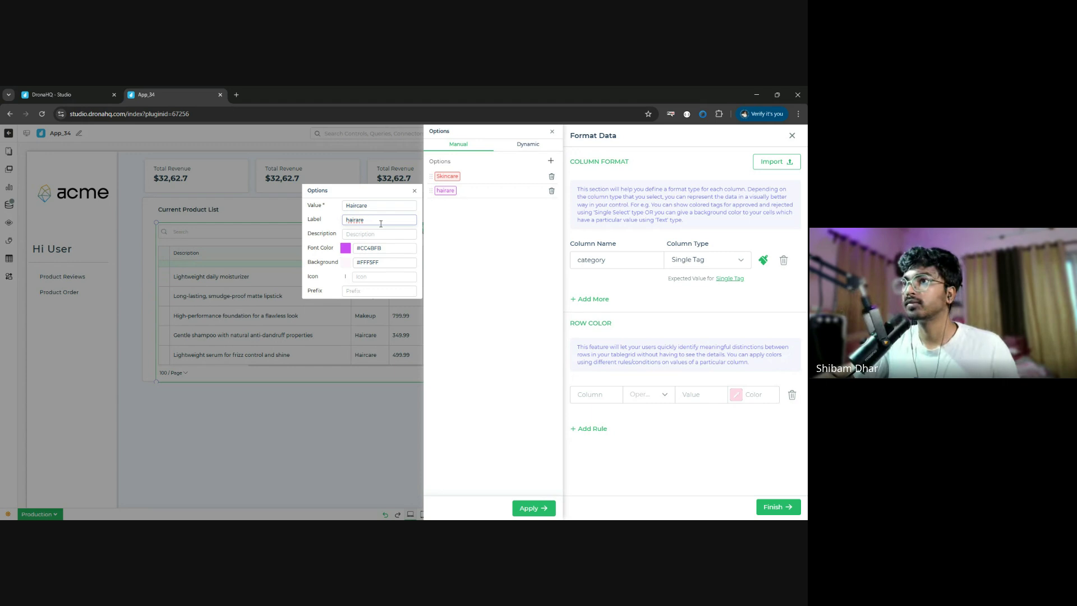
pyautogui.write('c')
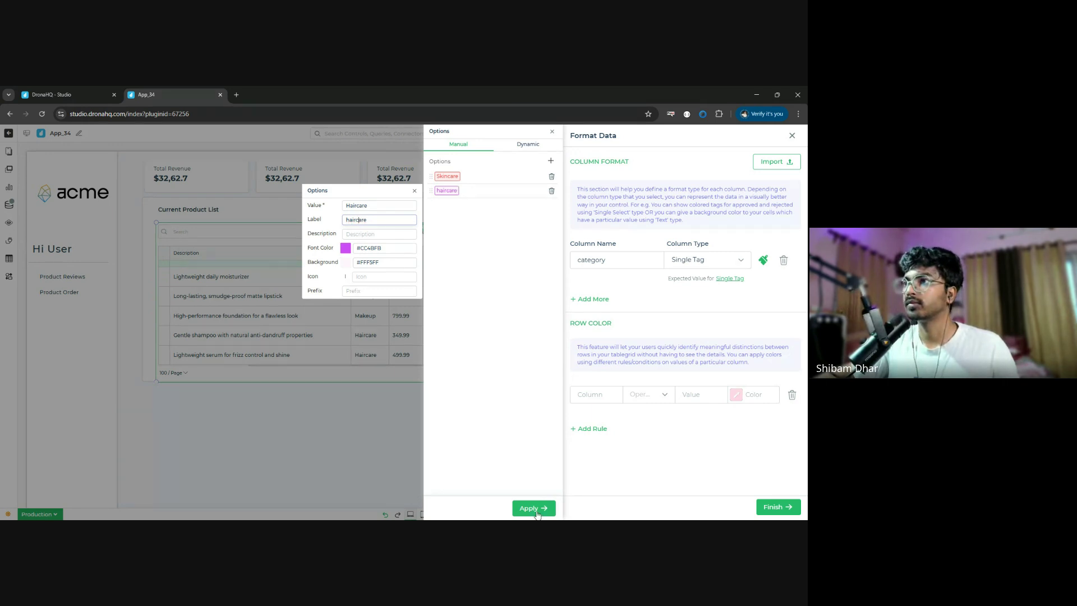
pyautogui.click(534, 508)
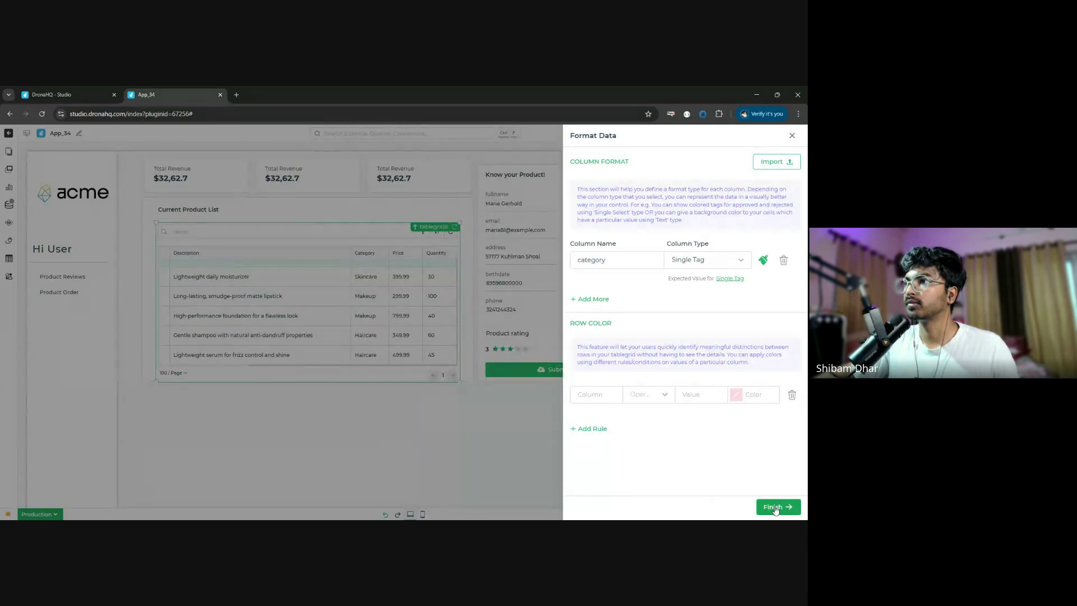
pyautogui.click(777, 507)
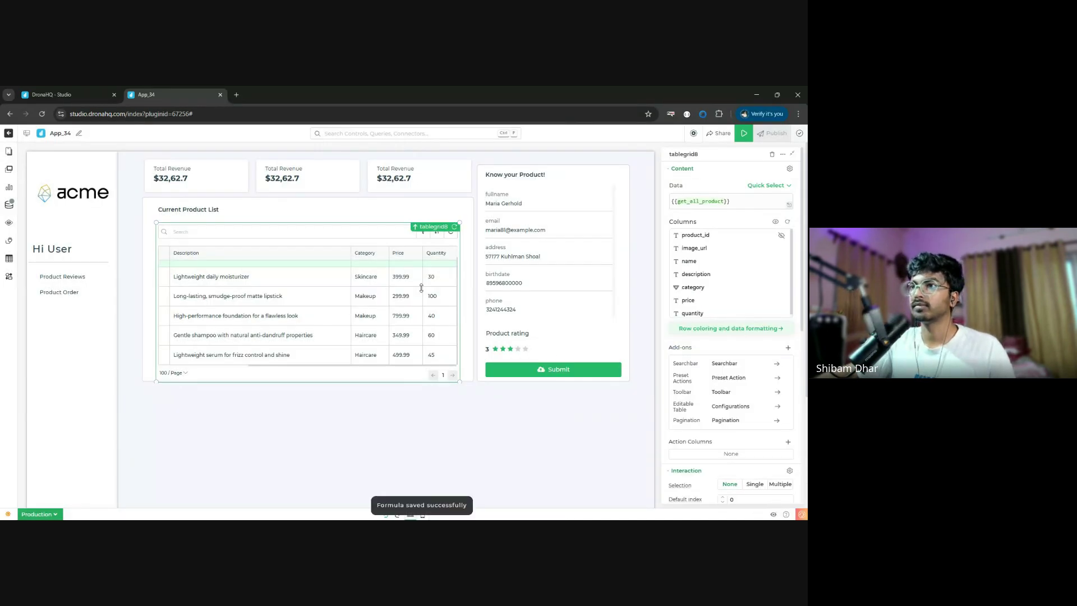
# - Scroll the table right to check the category tags, then open Data Queries with Ctrl+Shift+D
pyautogui.hscroll(5, 370, 298)
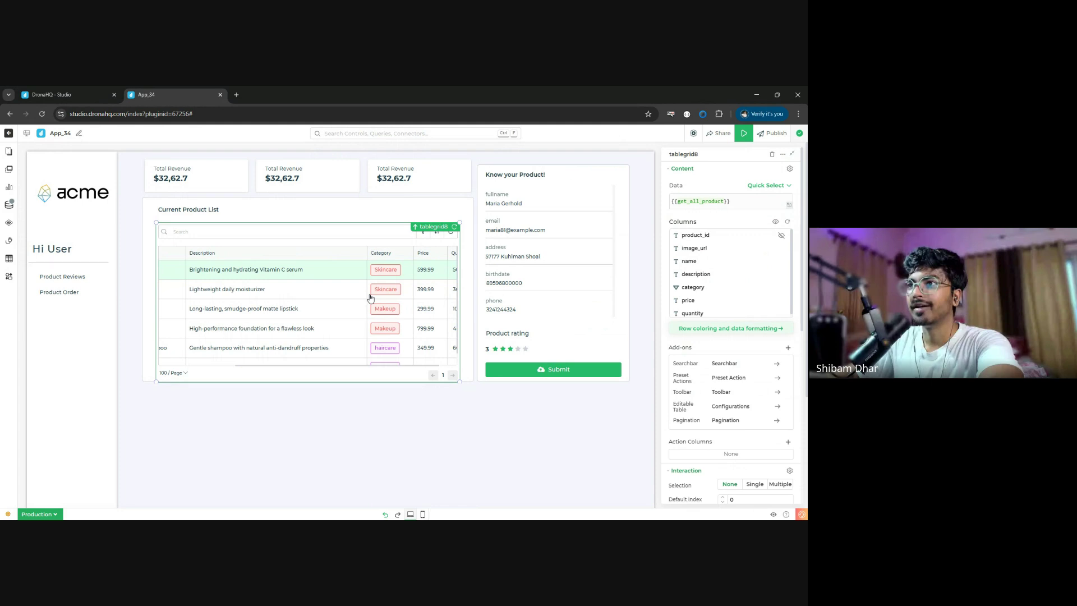
pyautogui.hotkey('ctrl', 'shift', 'd')
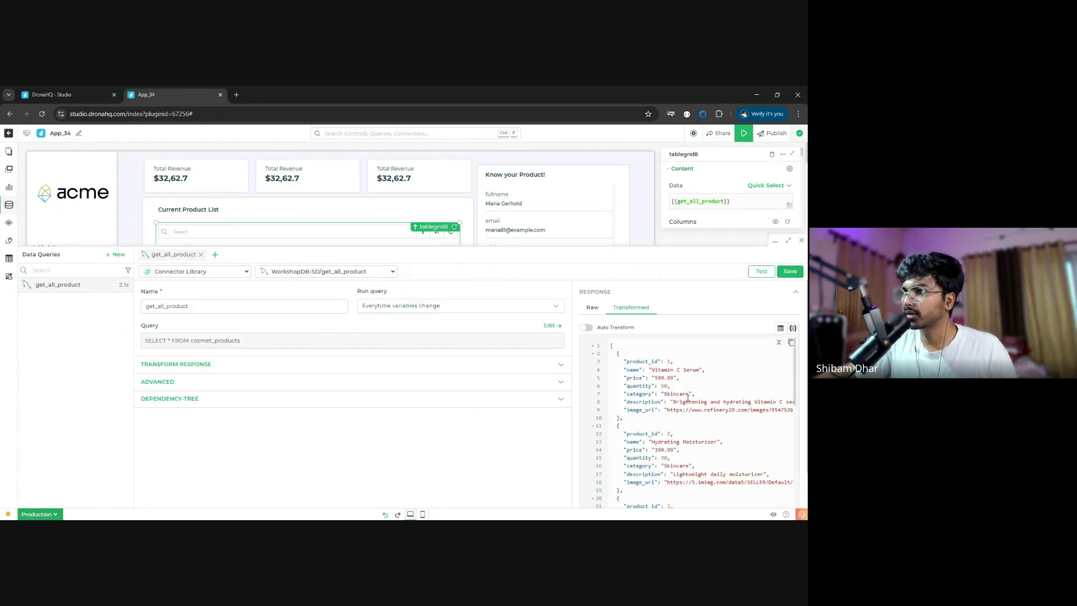
# - Check the Makeup category value in the get_all_product response, then close the query editor
pyautogui.scroll(-5, 667, 459)
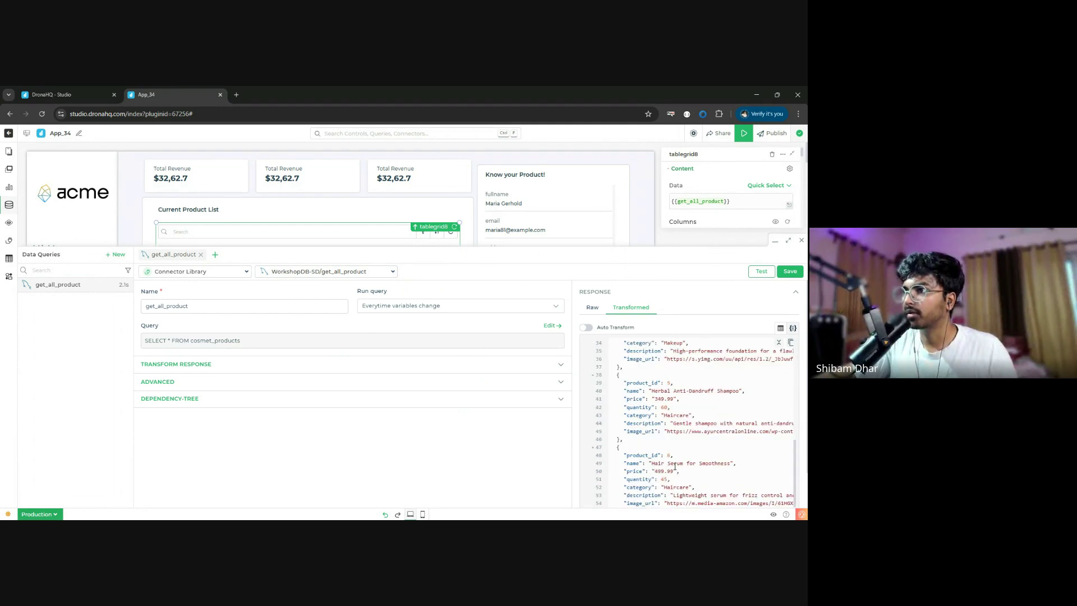
pyautogui.scroll(5, 675, 466)
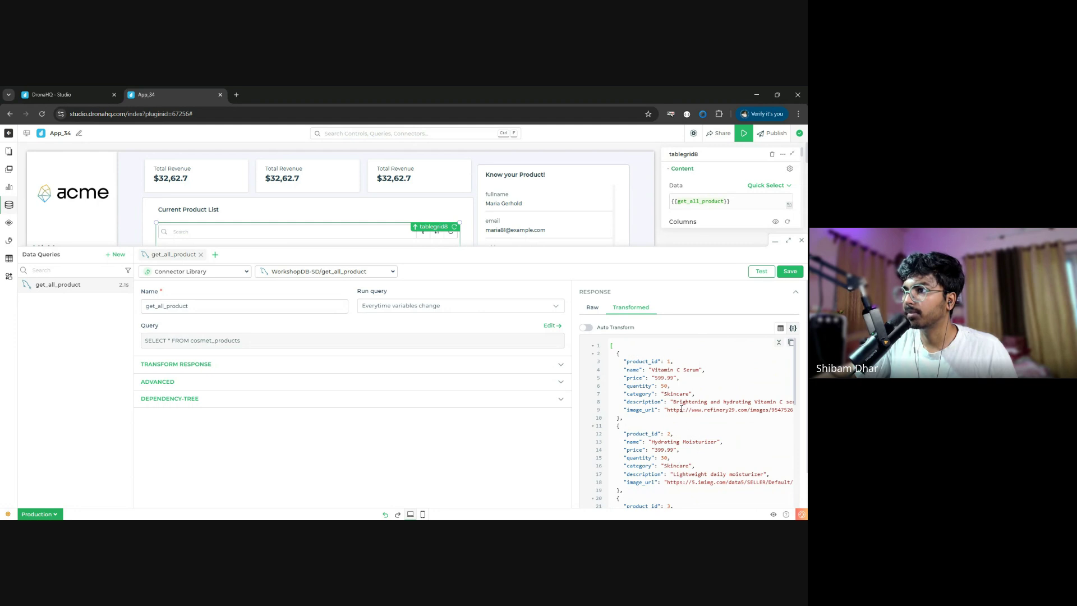
pyautogui.scroll(-3, 682, 410)
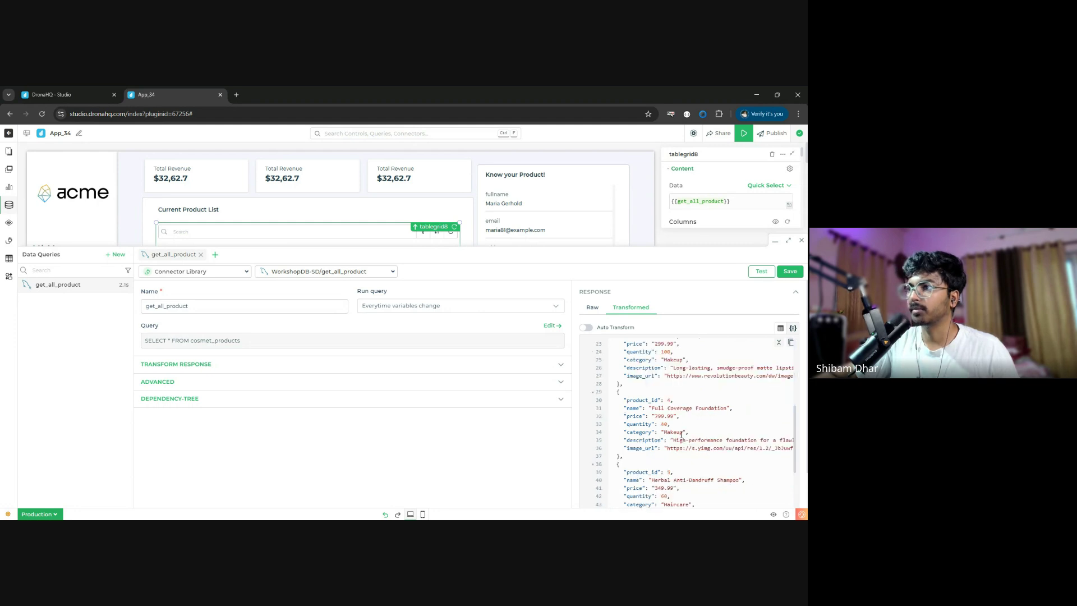
pyautogui.click(676, 432)
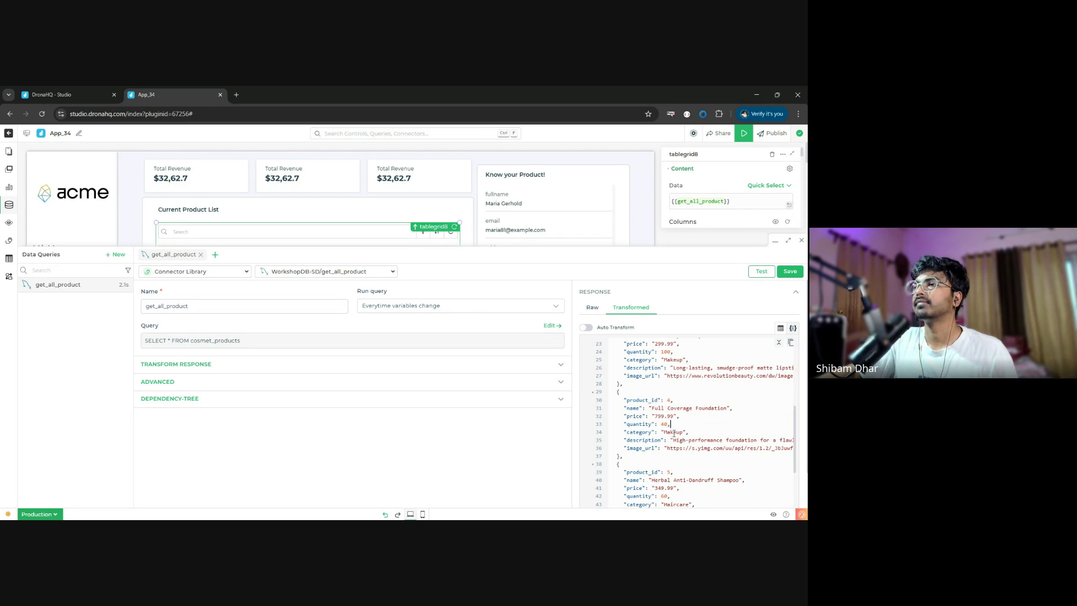
pyautogui.doubleClick(674, 433)
pyautogui.hotkey('ctrl', 'c')
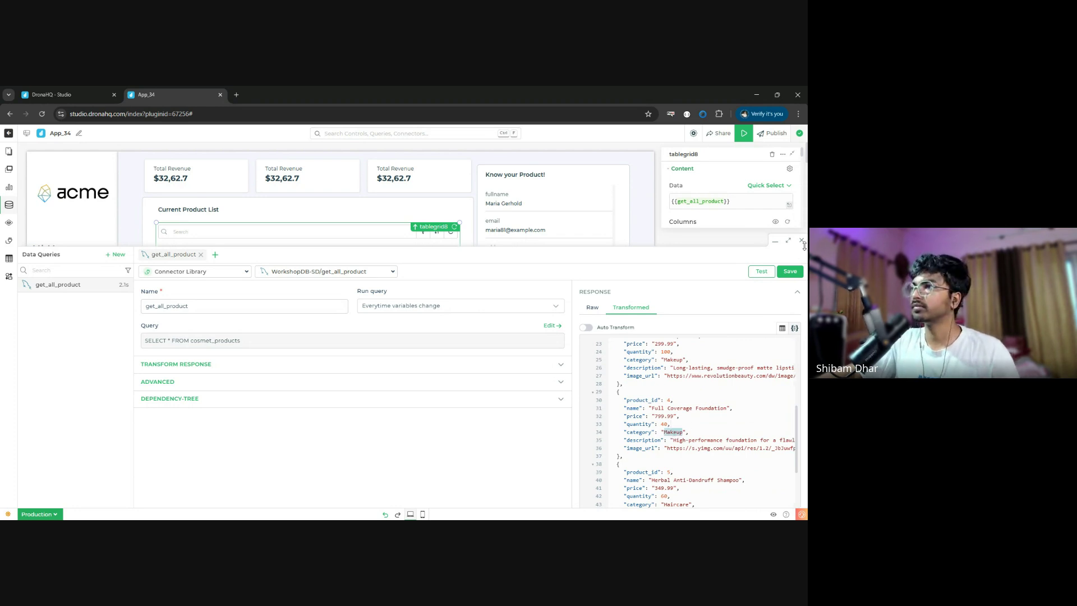
pyautogui.click(803, 241)
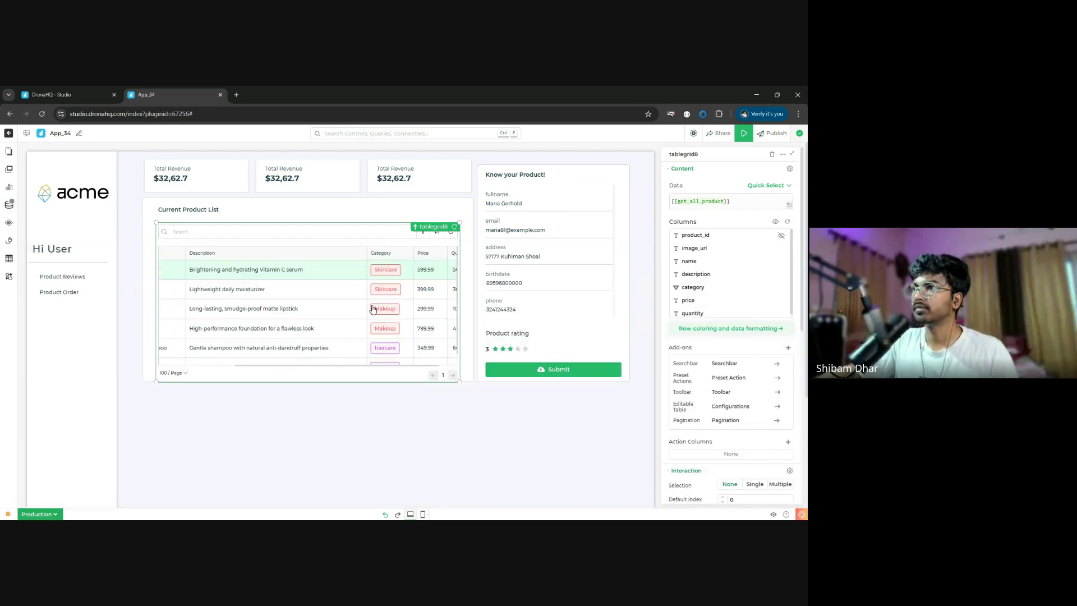
# - Add a Makeup tag option to the category column's Single Tag formatting
pyautogui.click(729, 329)
pyautogui.click(764, 260)
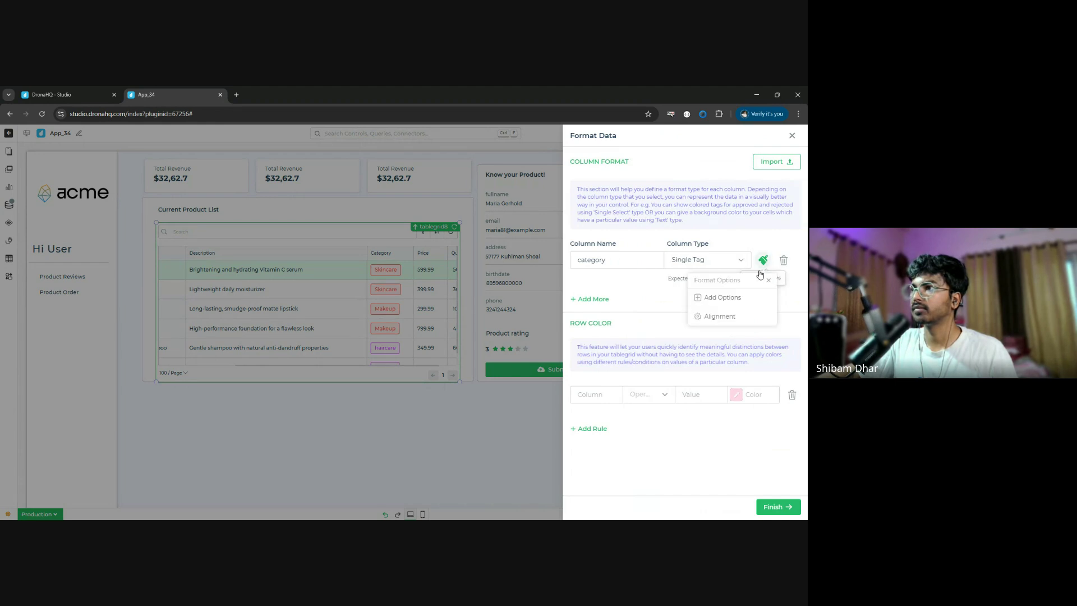
pyautogui.click(722, 298)
pyautogui.click(550, 161)
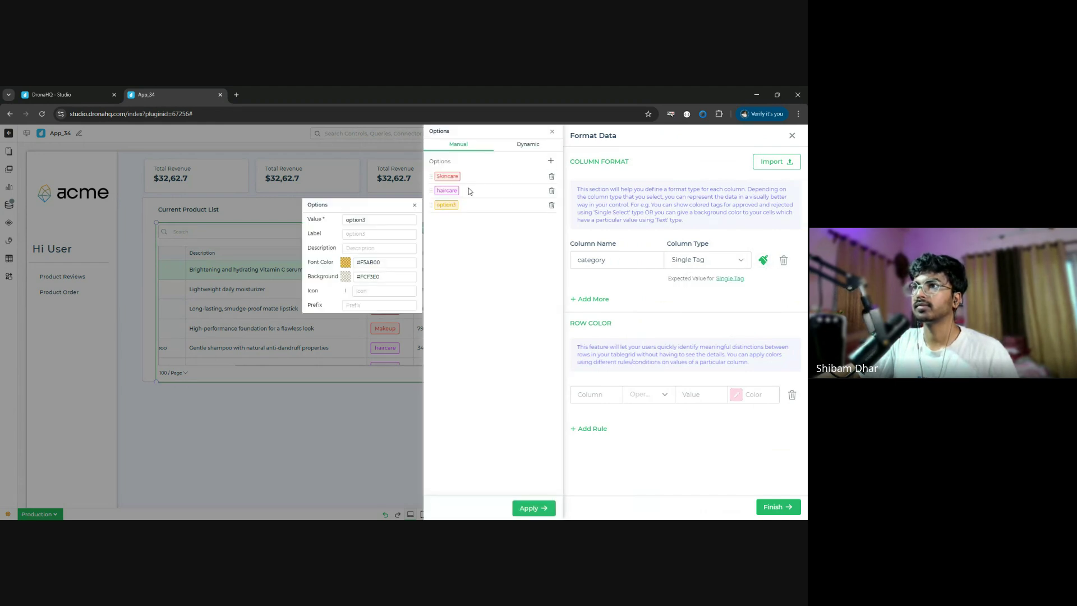
pyautogui.doubleClick(371, 220)
pyautogui.write('Makeup')
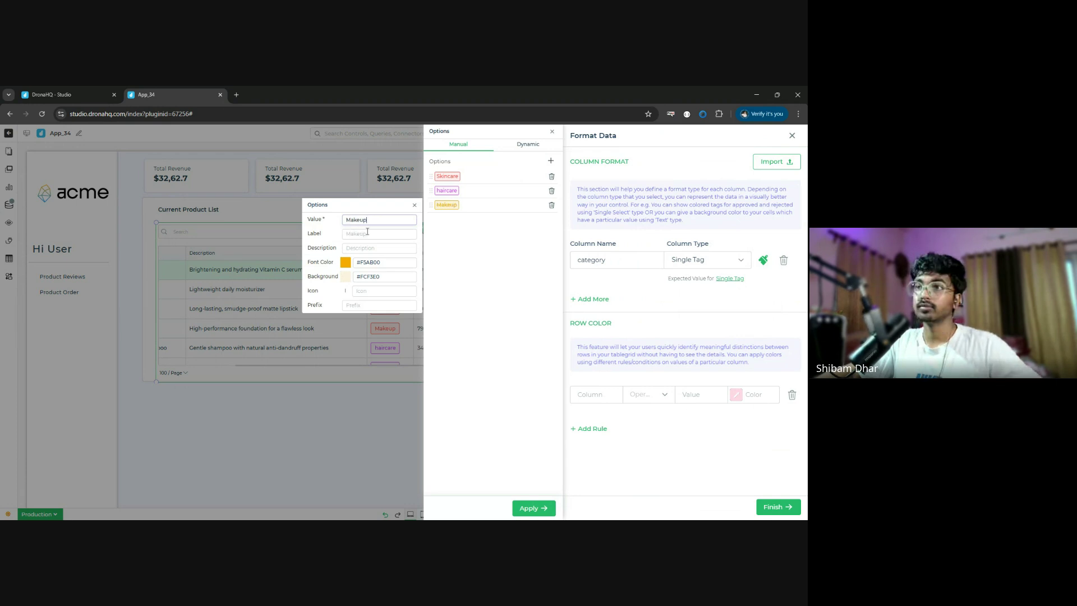
pyautogui.click(380, 236)
pyautogui.hotkey('ctrl', 'v')
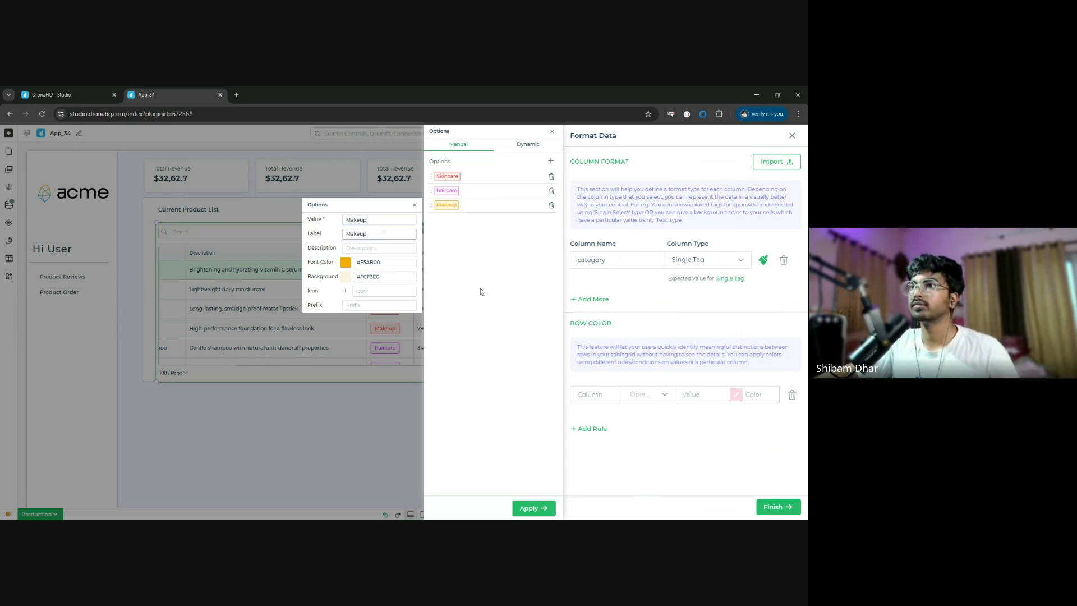
# - Relabel the haircare tag as Haircare, apply, and add a second column-format rule
pyautogui.click(447, 191)
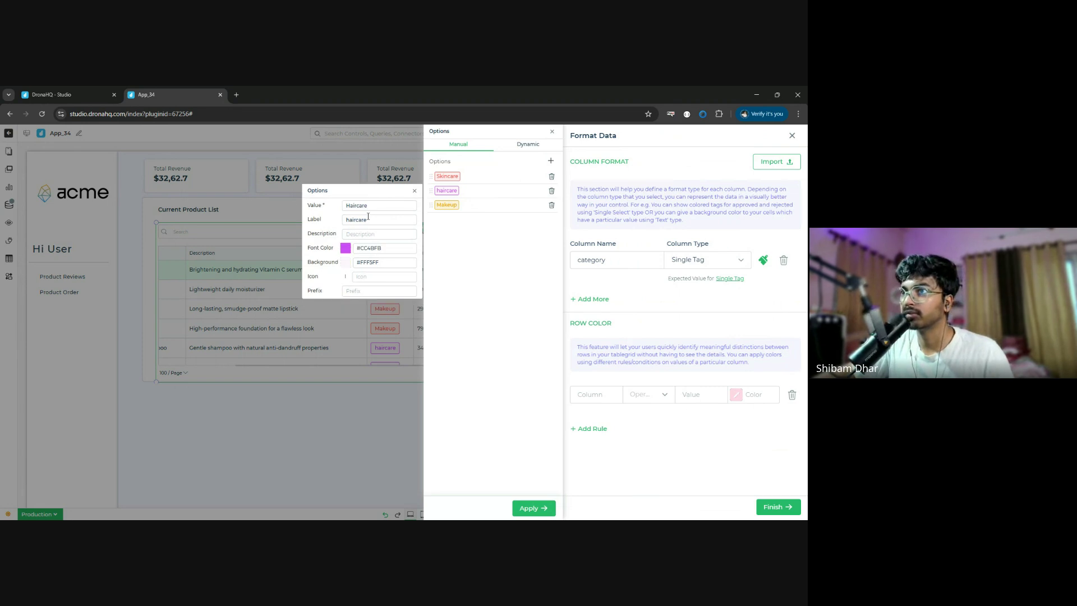
pyautogui.doubleClick(349, 219)
pyautogui.write('Haircare')
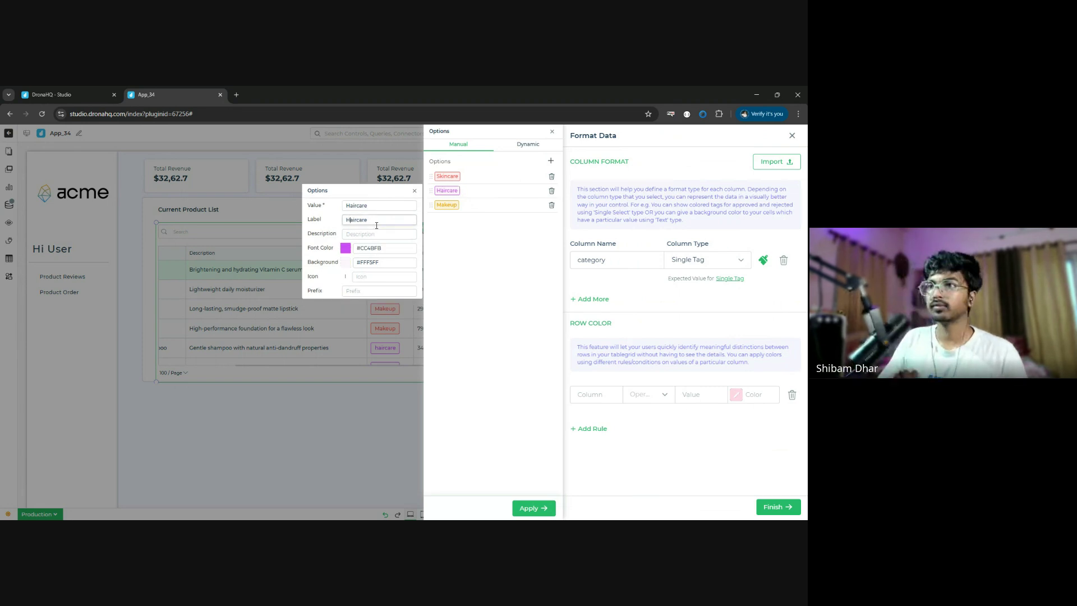
pyautogui.click(525, 508)
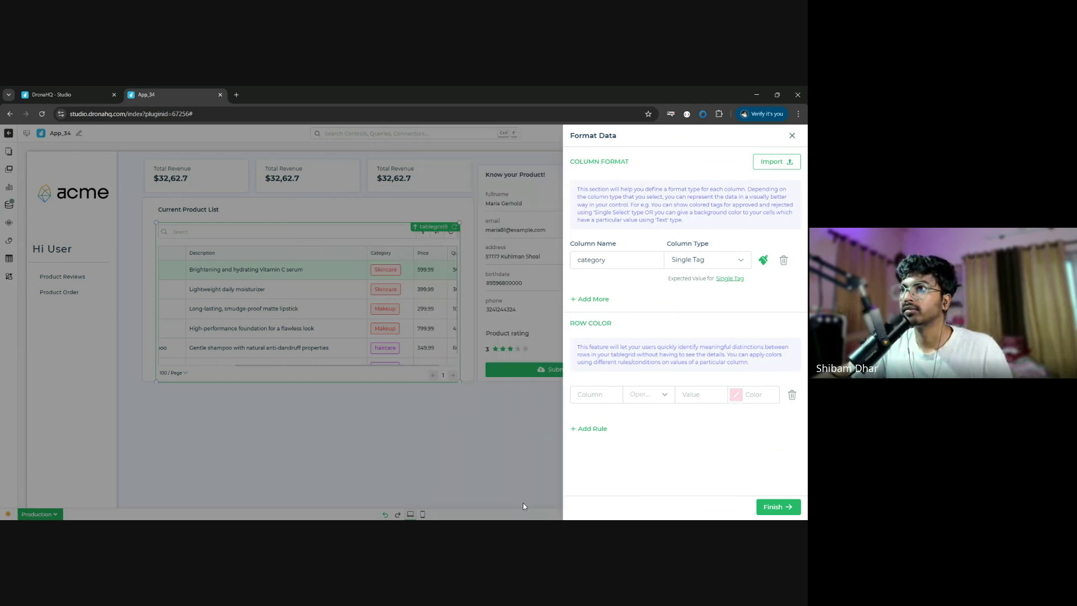
pyautogui.click(598, 299)
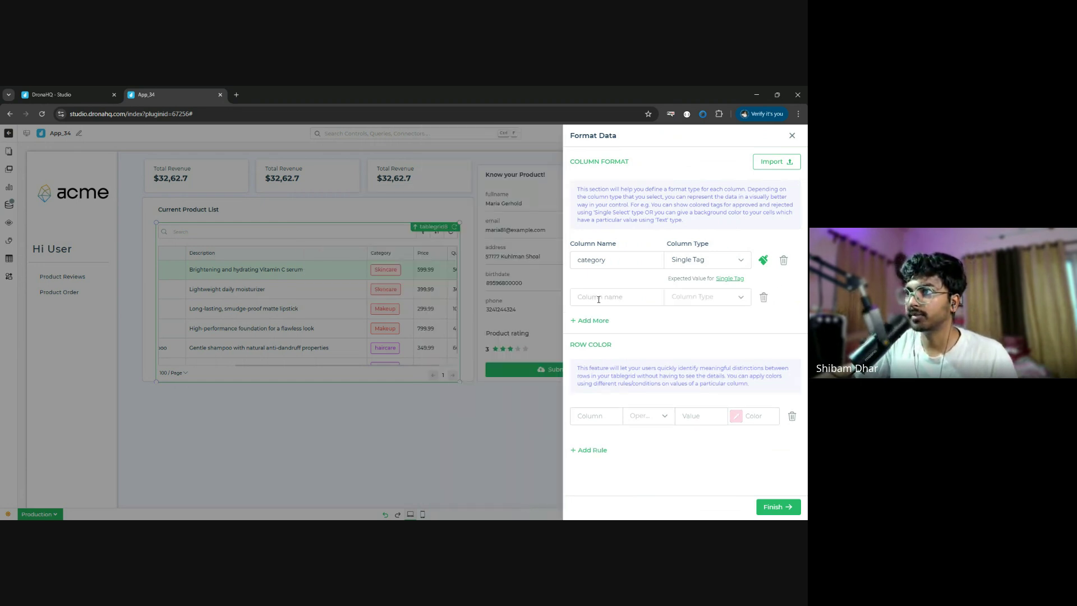
# - Pick price as the second rule's column and set its Column Type to Number
pyautogui.write('price')
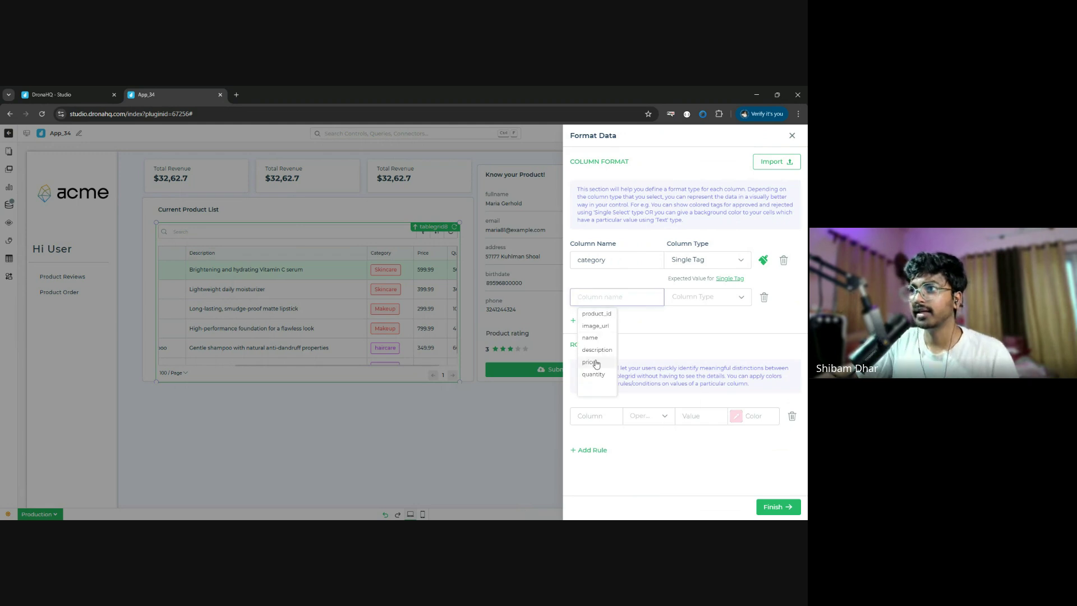
pyautogui.click(726, 296)
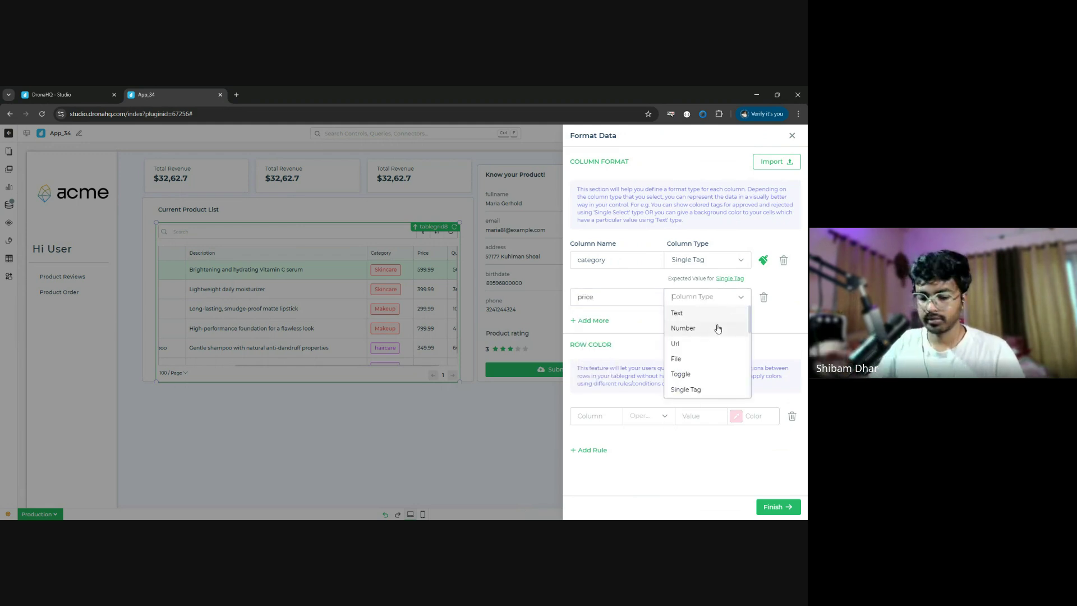
pyautogui.write('n')
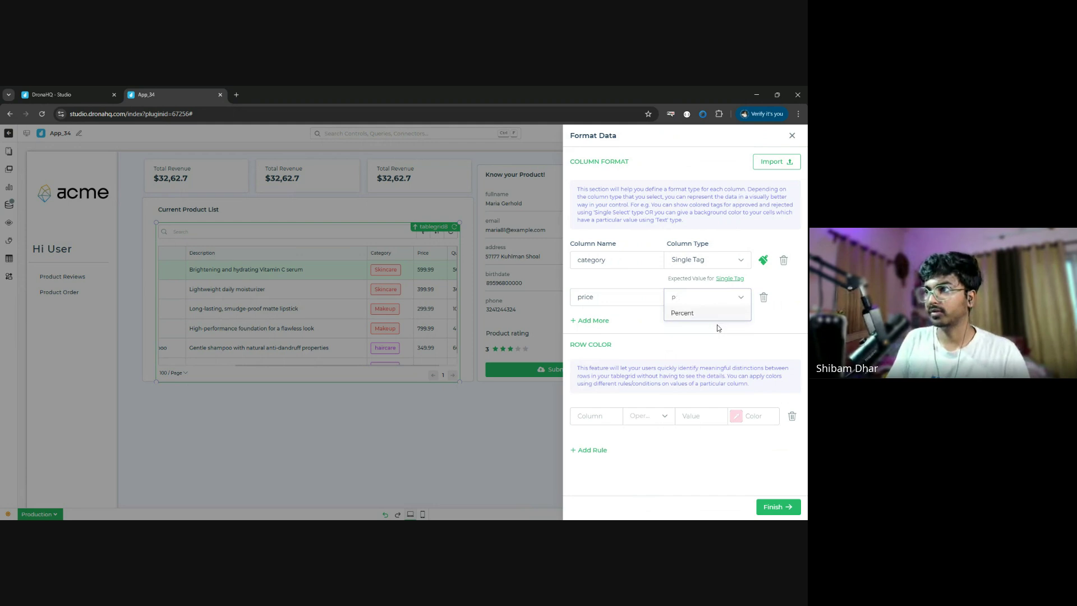
pyautogui.press('BackSpace')
pyautogui.write('nu')
pyautogui.press('BackSpace')
pyautogui.press('BackSpace')
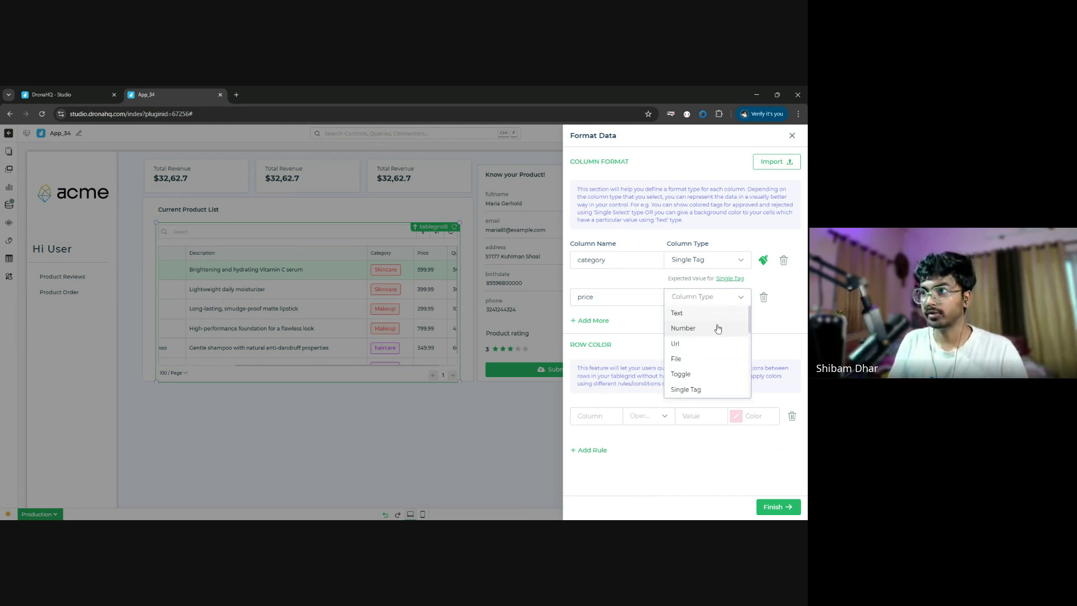
pyautogui.write('num')
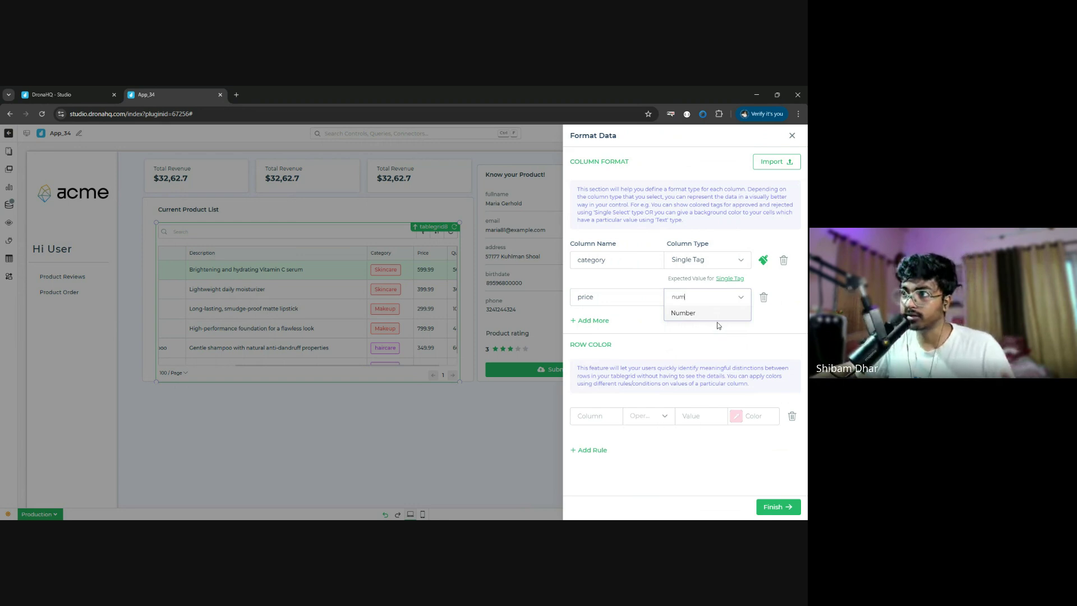
pyautogui.click(719, 316)
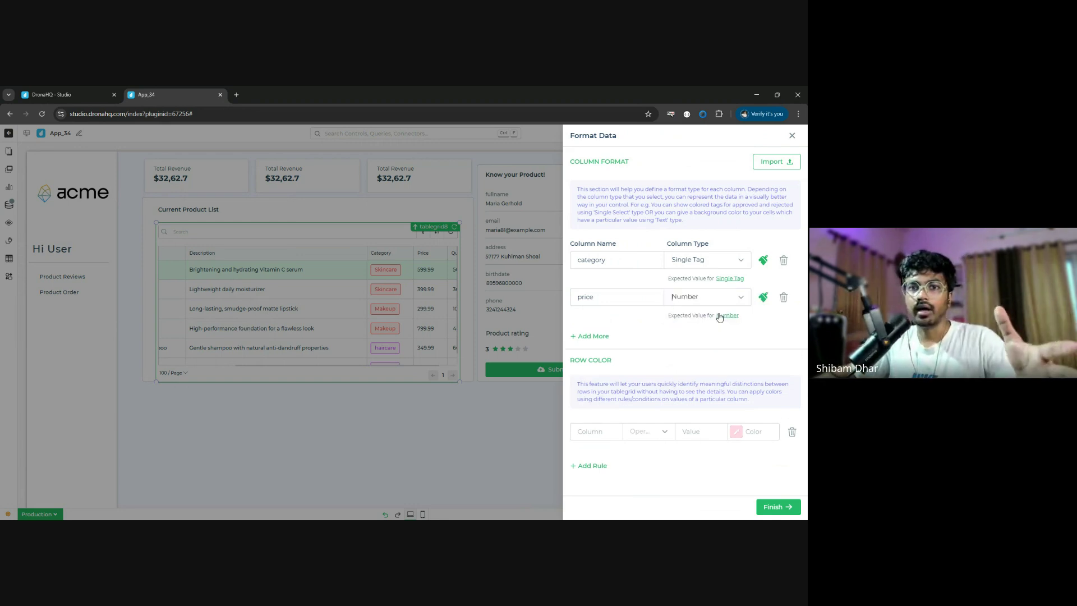
# - Give the price column an Rs. prefix and /- suffix and apply
pyautogui.click(763, 297)
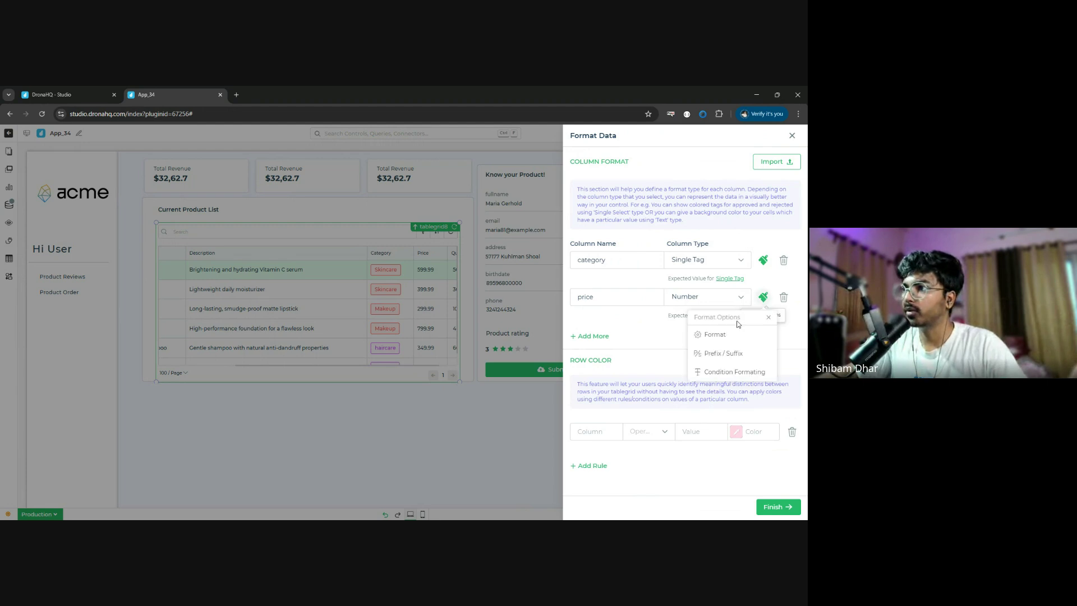
pyautogui.click(724, 353)
pyautogui.click(646, 387)
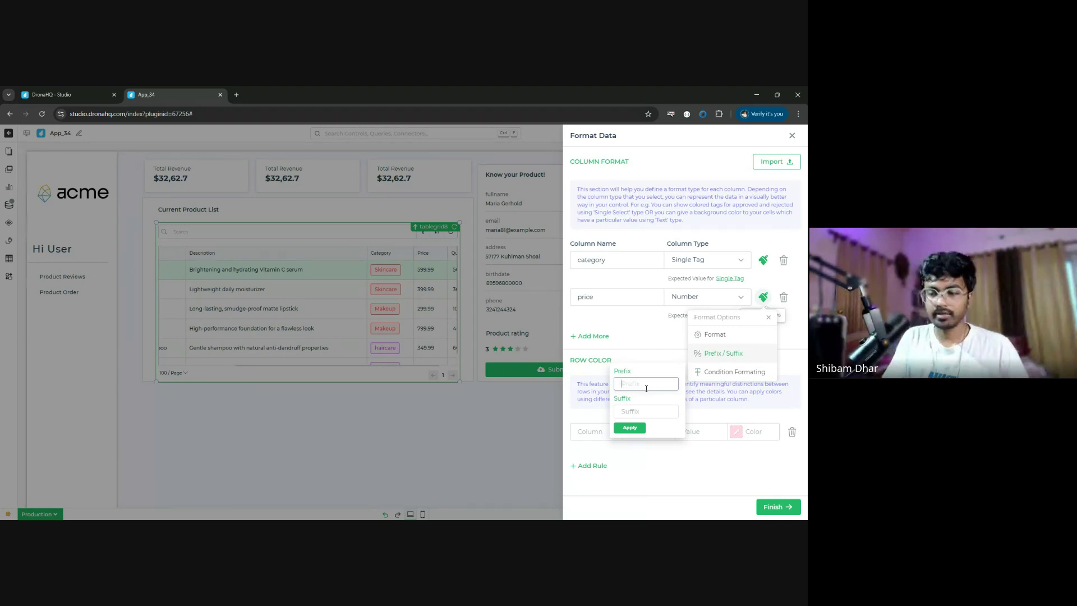
pyautogui.write('Rs')
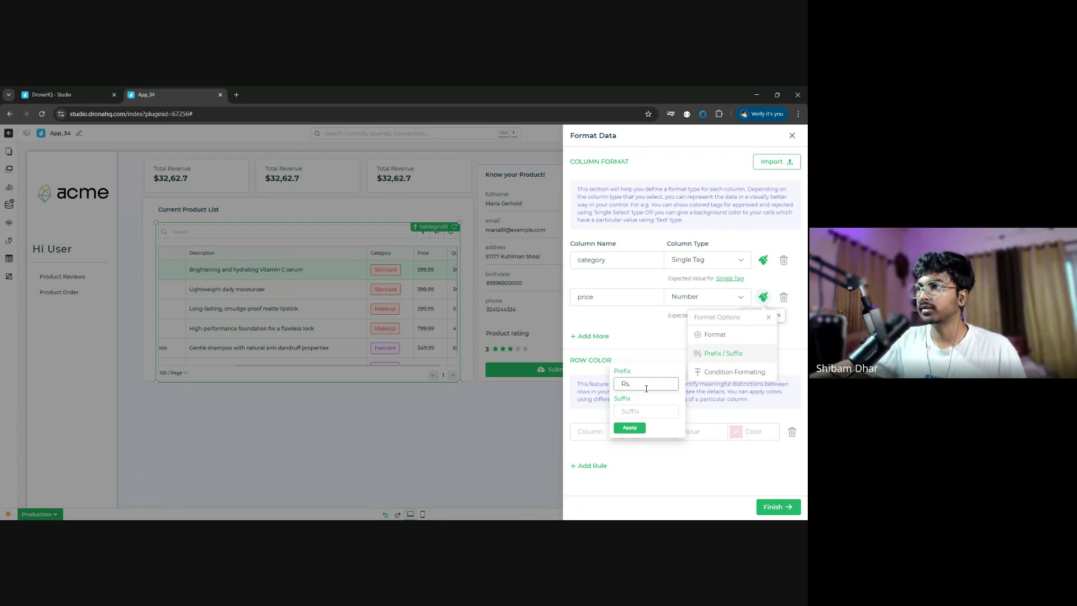
pyautogui.write('.')
pyautogui.click(665, 415)
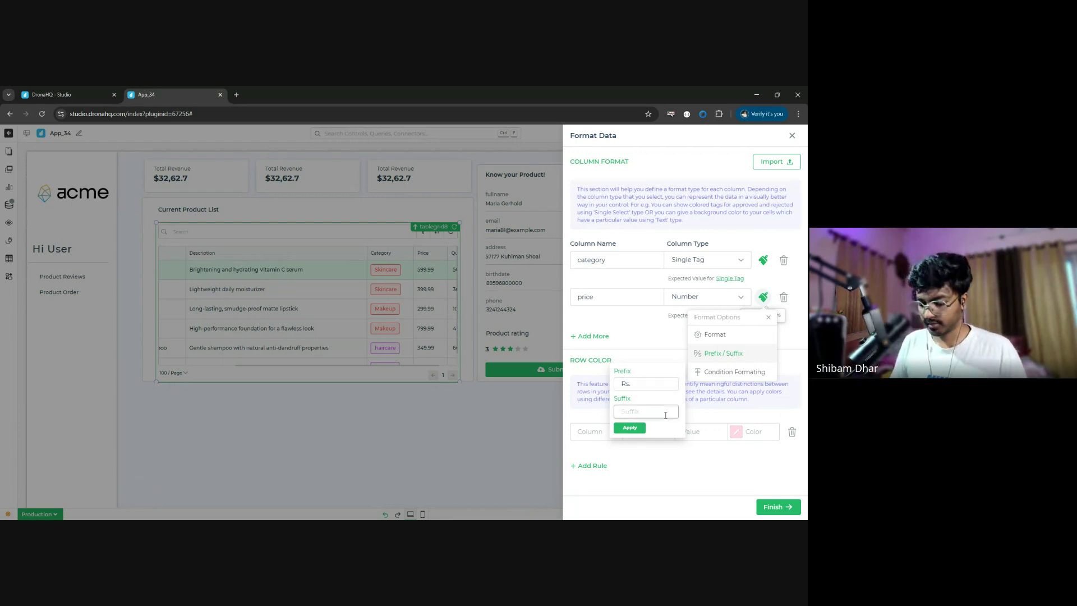
pyautogui.write('/-')
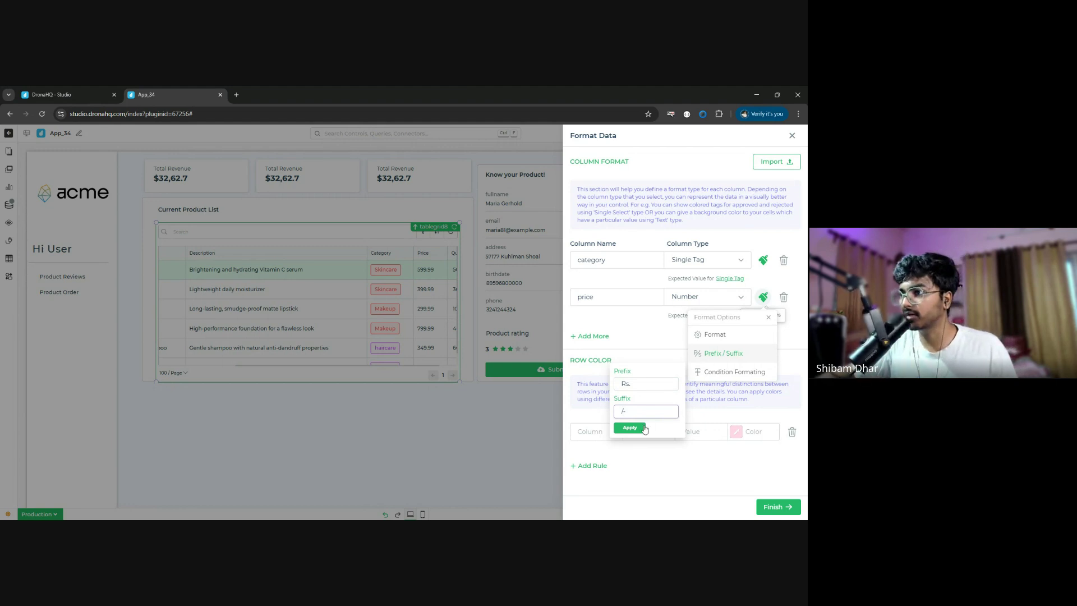
pyautogui.click(629, 429)
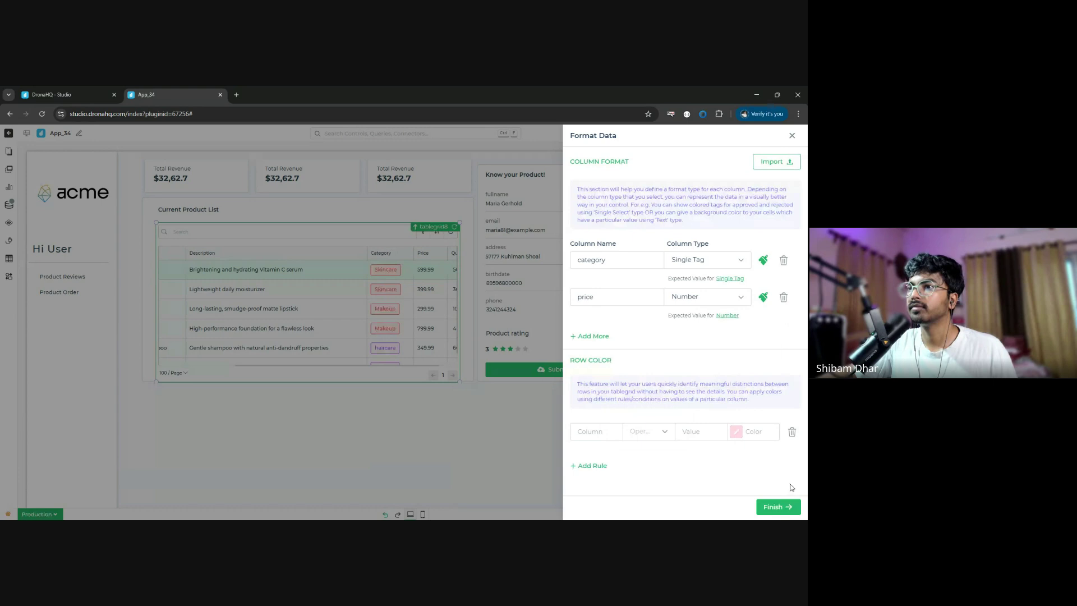
pyautogui.click(779, 507)
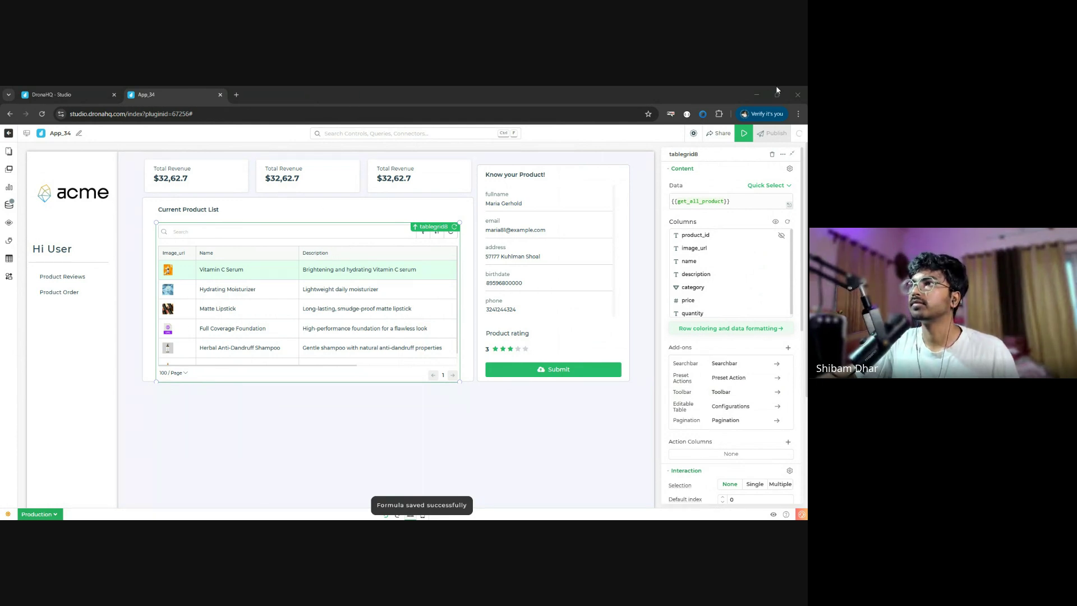
pyautogui.click(752, 94)
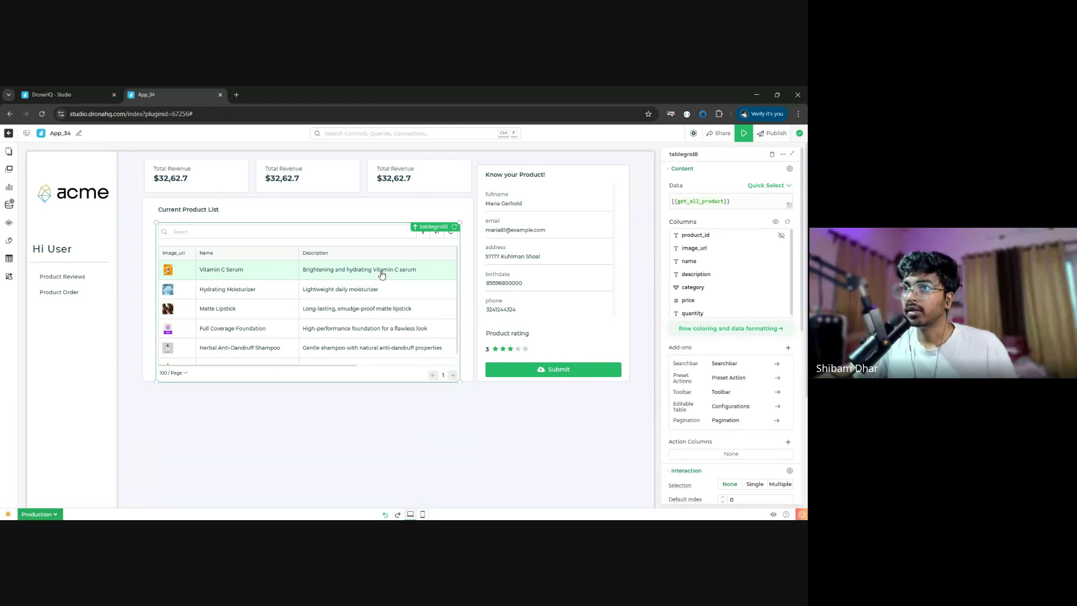
pyautogui.hscroll(5, 381, 274)
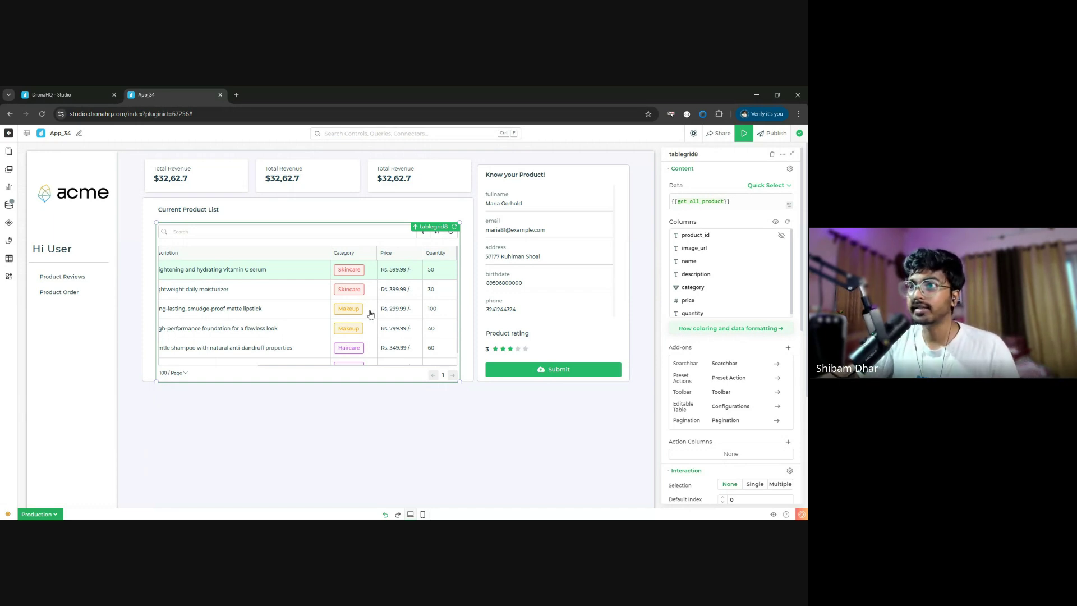
pyautogui.scroll(-1, 370, 314)
pyautogui.scroll(1, 370, 314)
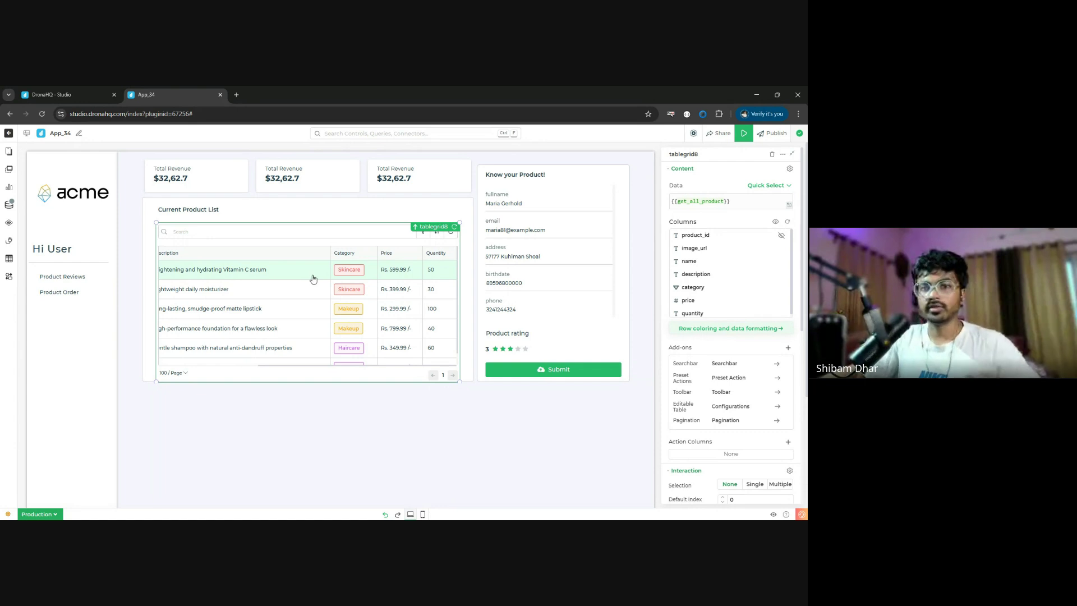
# - Clear all the sample JSON data from the detail view
pyautogui.click(564, 230)
pyautogui.click(738, 226)
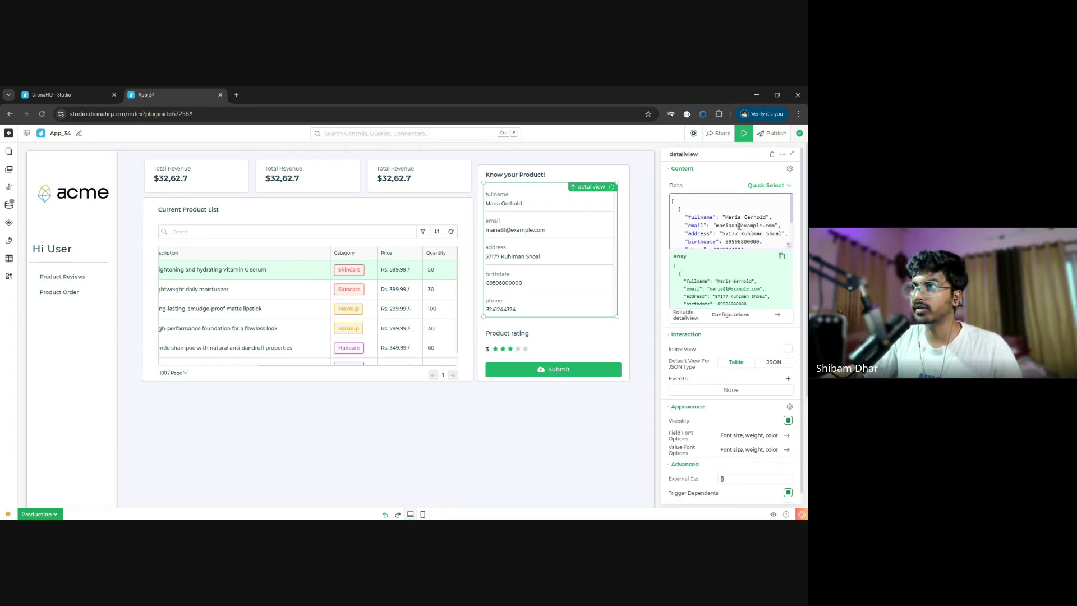
pyautogui.hotkey('ctrl', 'a')
pyautogui.press('BackSpace')
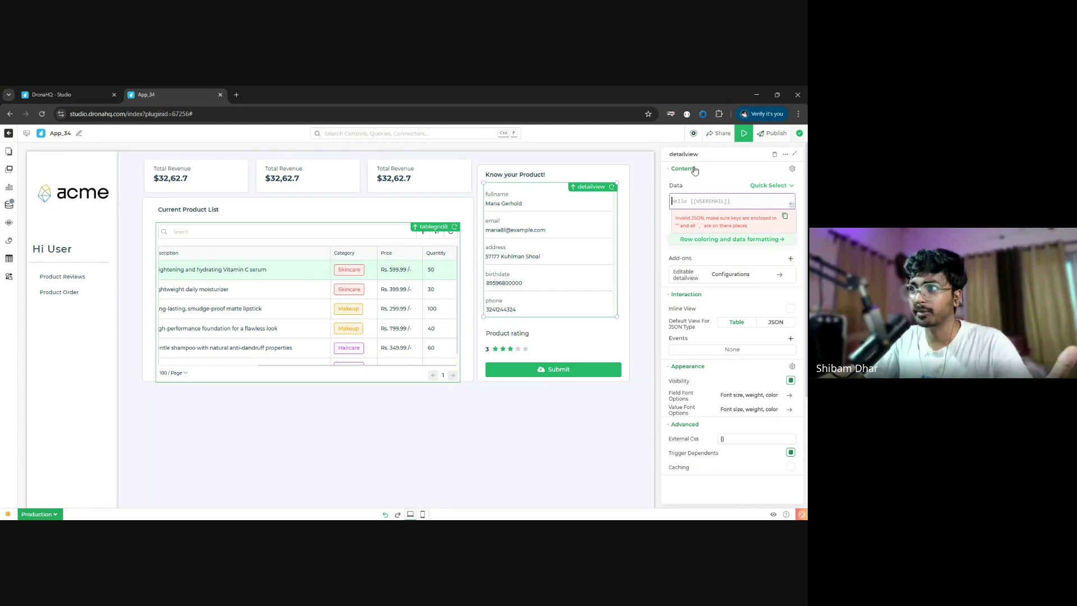
# - Set tablegrid8's Selection to Single with a default selected row index of 1
pyautogui.click(433, 270)
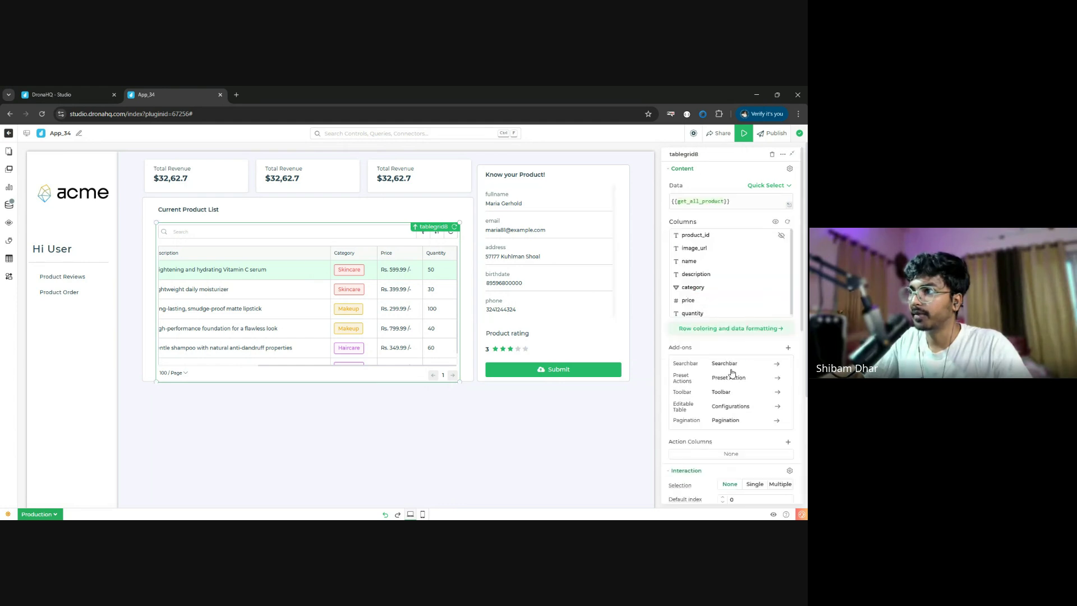
pyautogui.scroll(-2, 733, 375)
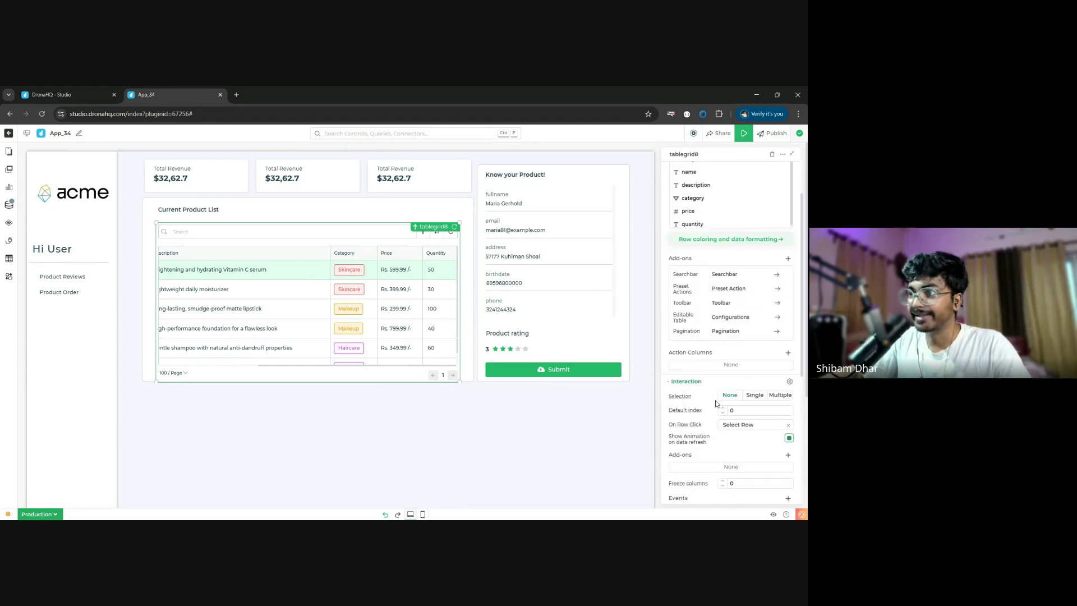
pyautogui.click(756, 397)
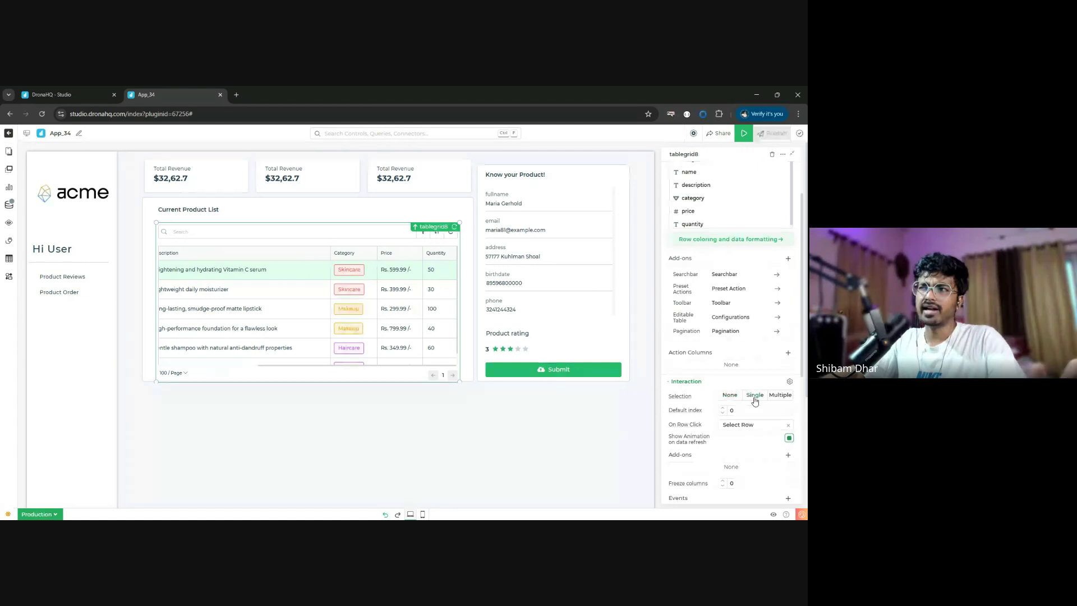
pyautogui.click(723, 408)
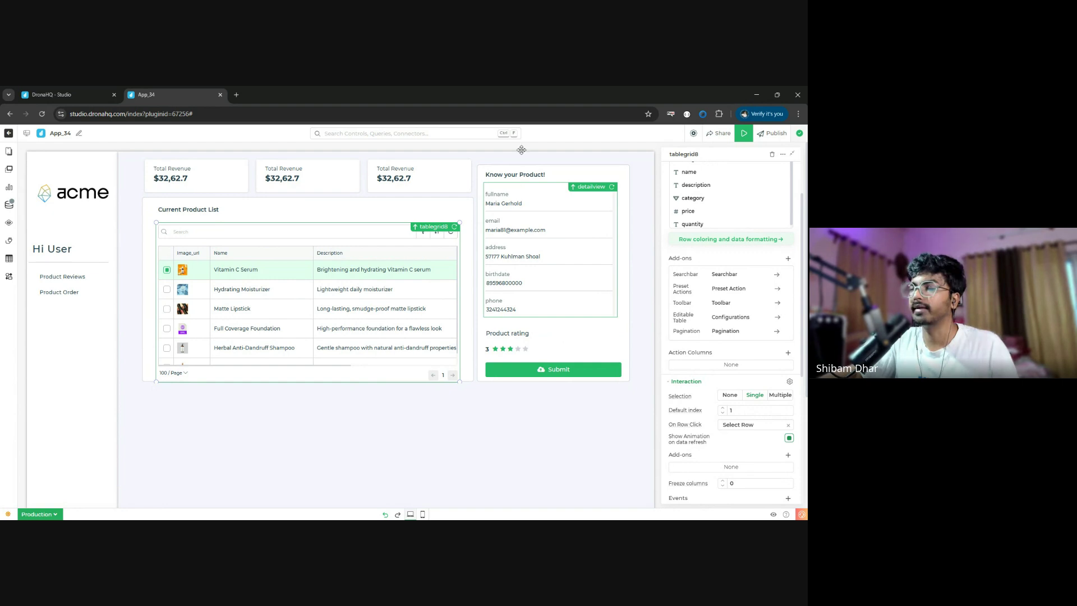
# - Replace the detail view's Data with {{tablegrid8.PROPERTIES.SELECTEDROWS}}
pyautogui.click(552, 261)
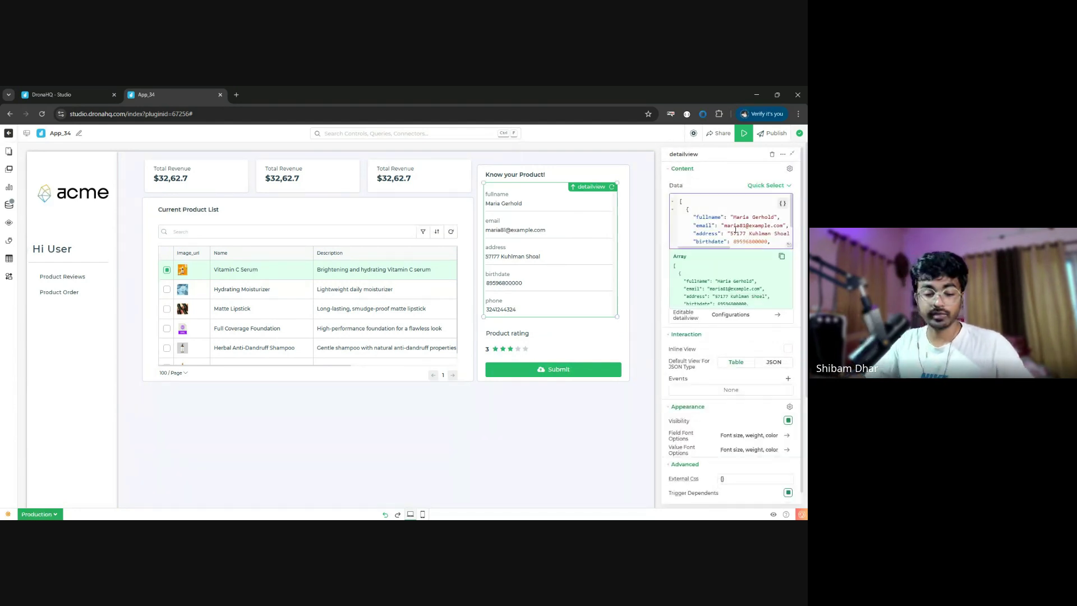
pyautogui.hotkey('ctrl', 'a')
pyautogui.press('BackSpace')
pyautogui.write('{{')
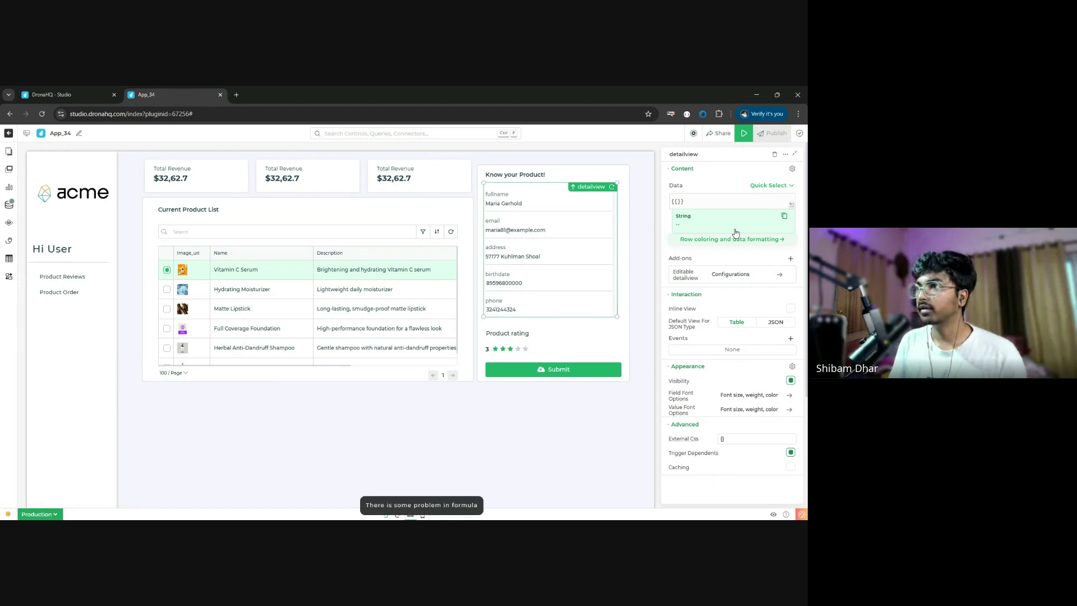
pyautogui.write('tablegrid8')
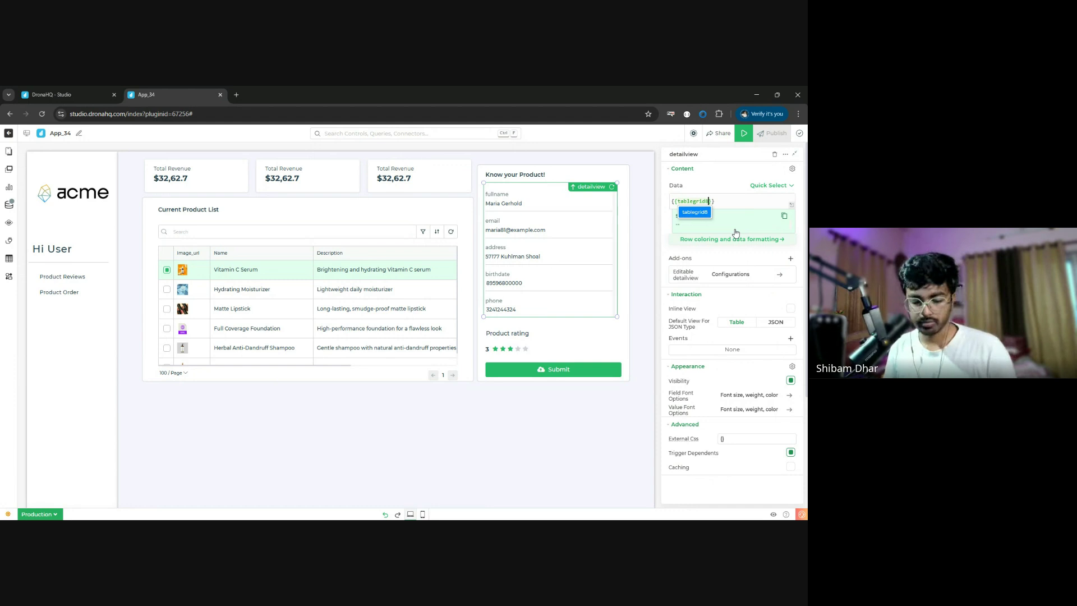
pyautogui.write('.se')
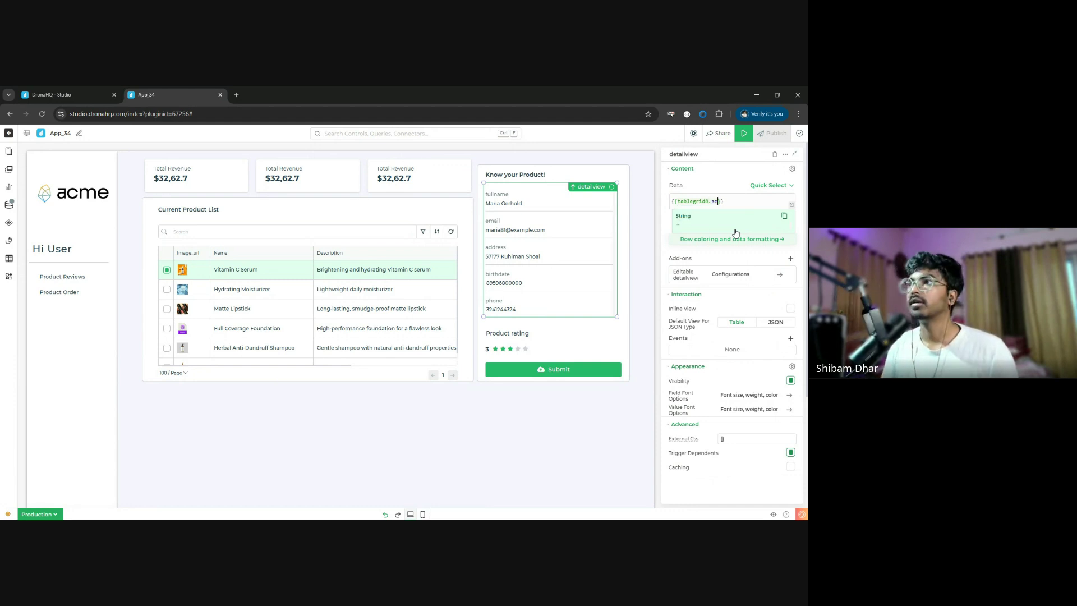
pyautogui.press('BackSpace')
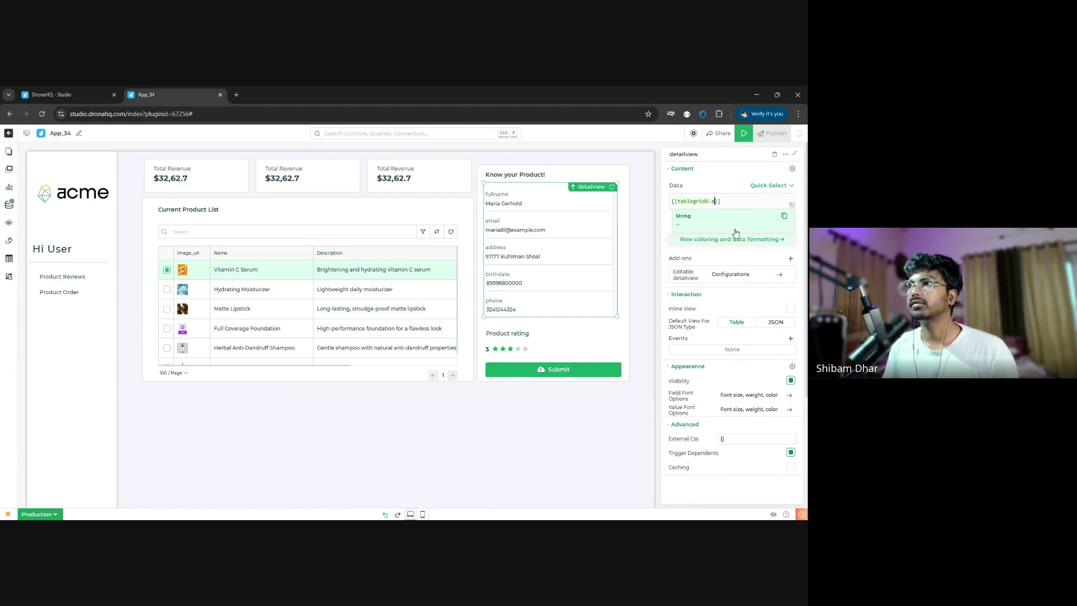
pyautogui.press('BackSpace')
pyautogui.write('pr')
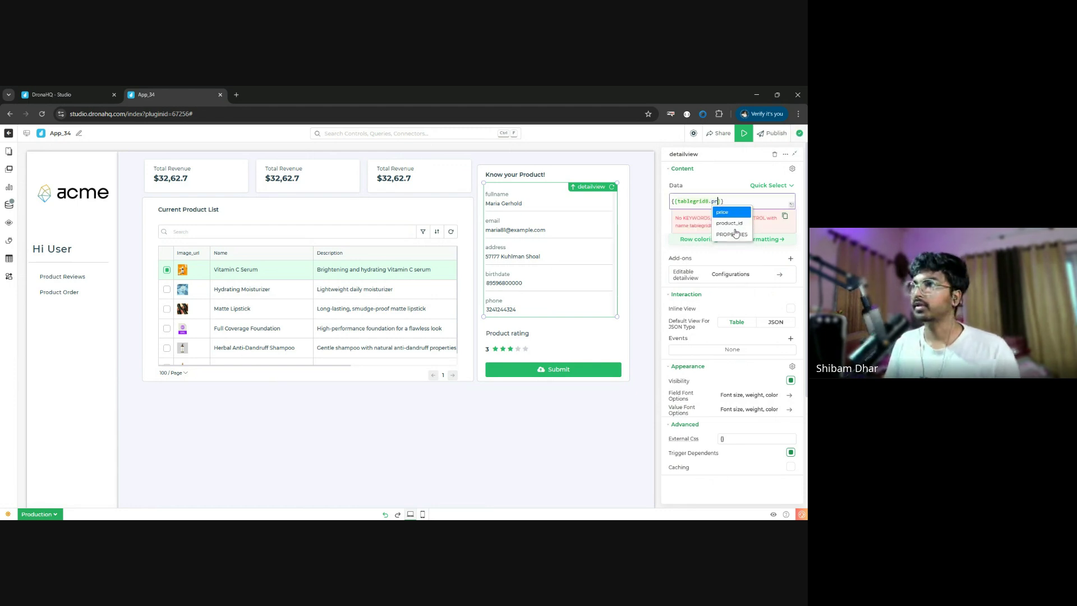
pyautogui.click(734, 234)
pyautogui.write('.s')
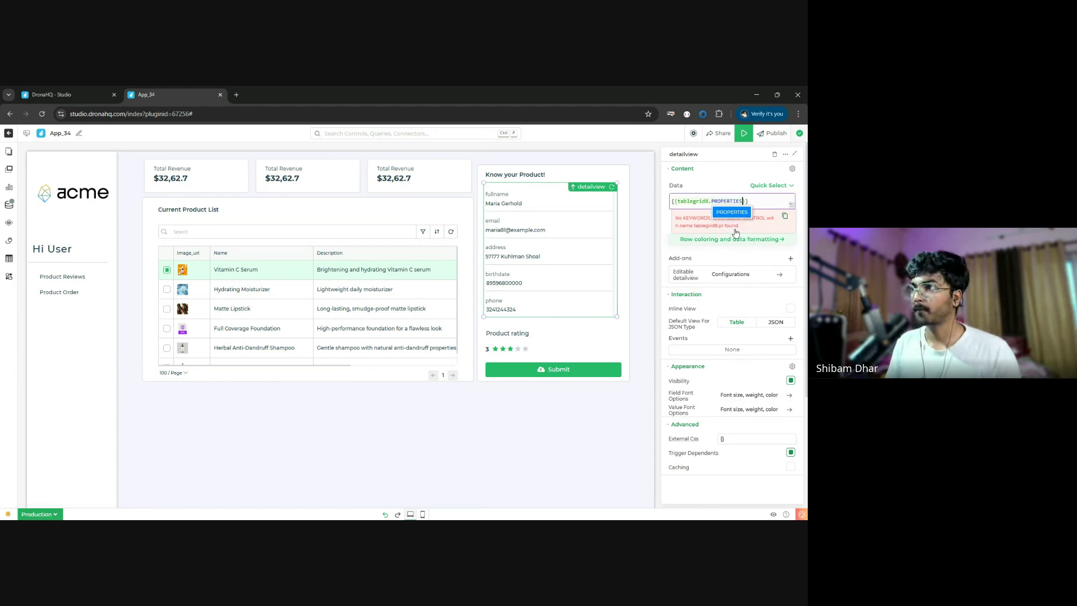
pyautogui.write('e')
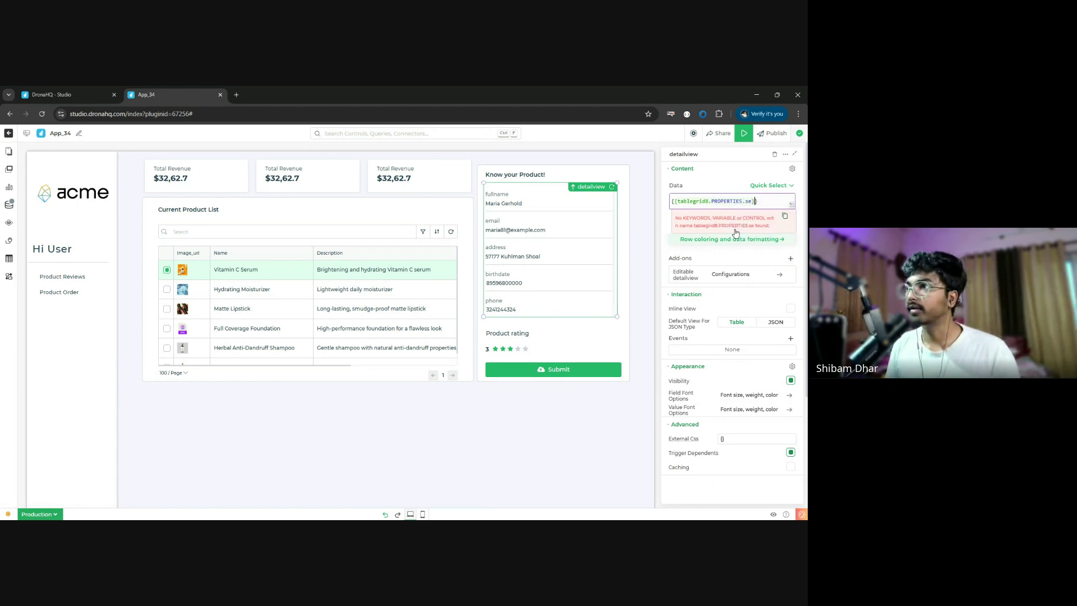
pyautogui.press('Delete')
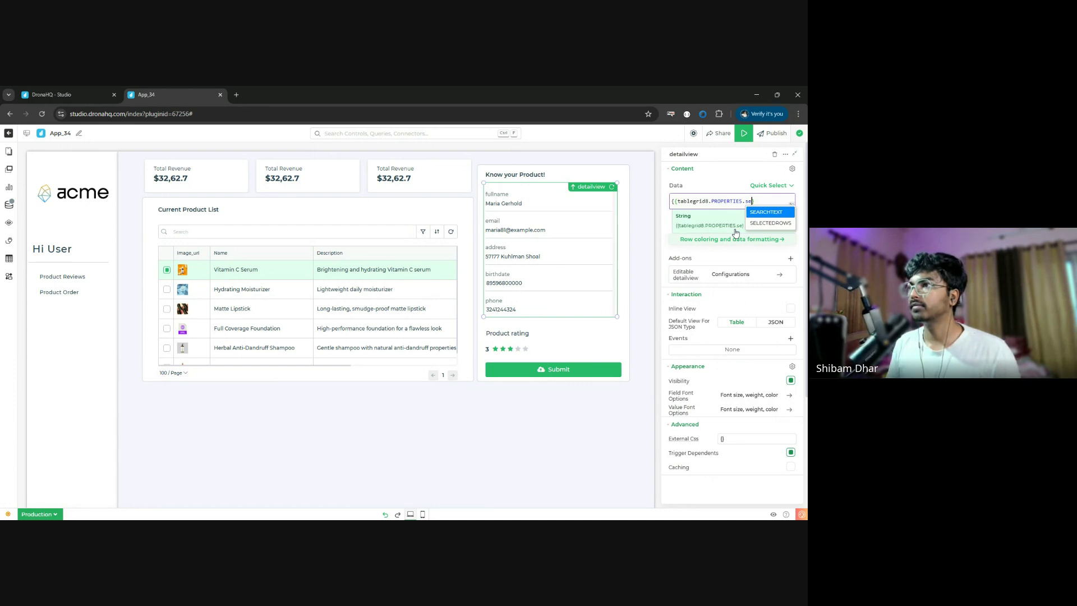
pyautogui.write('l')
pyautogui.press('Return')
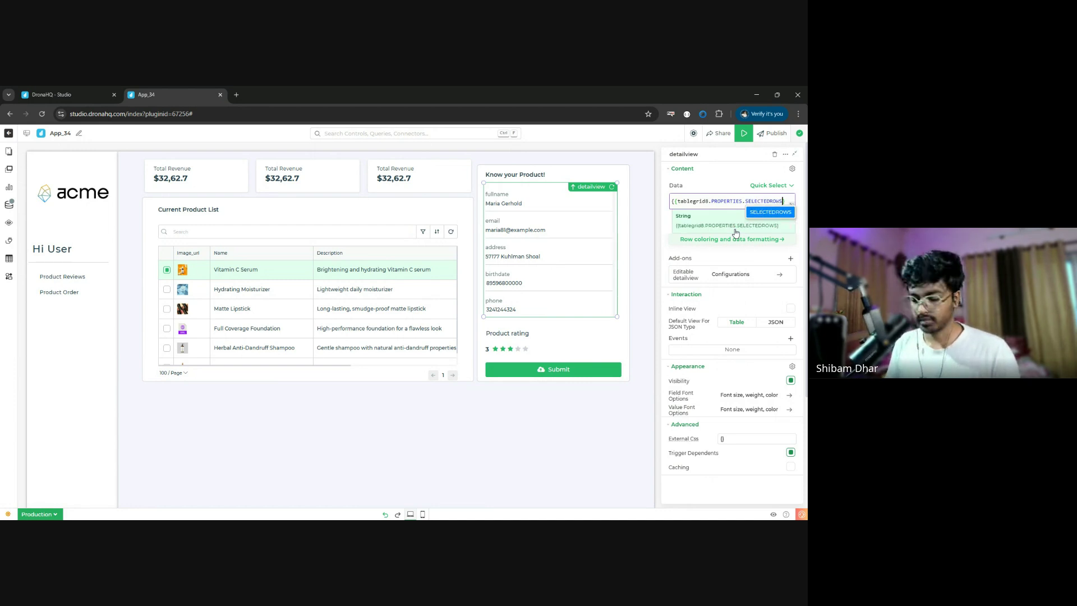
pyautogui.write('}')
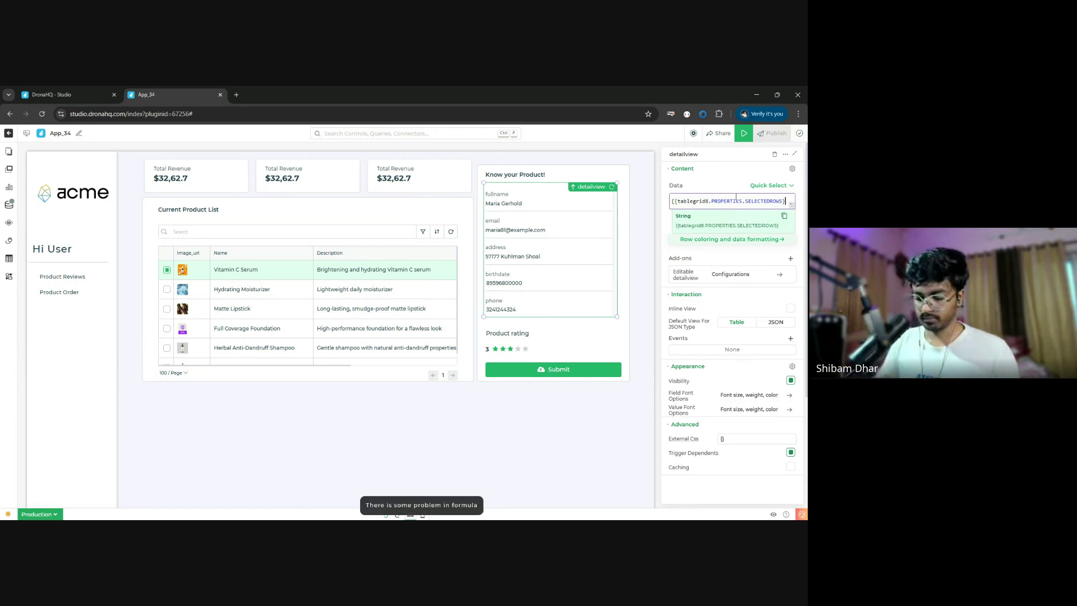
pyautogui.write('}')
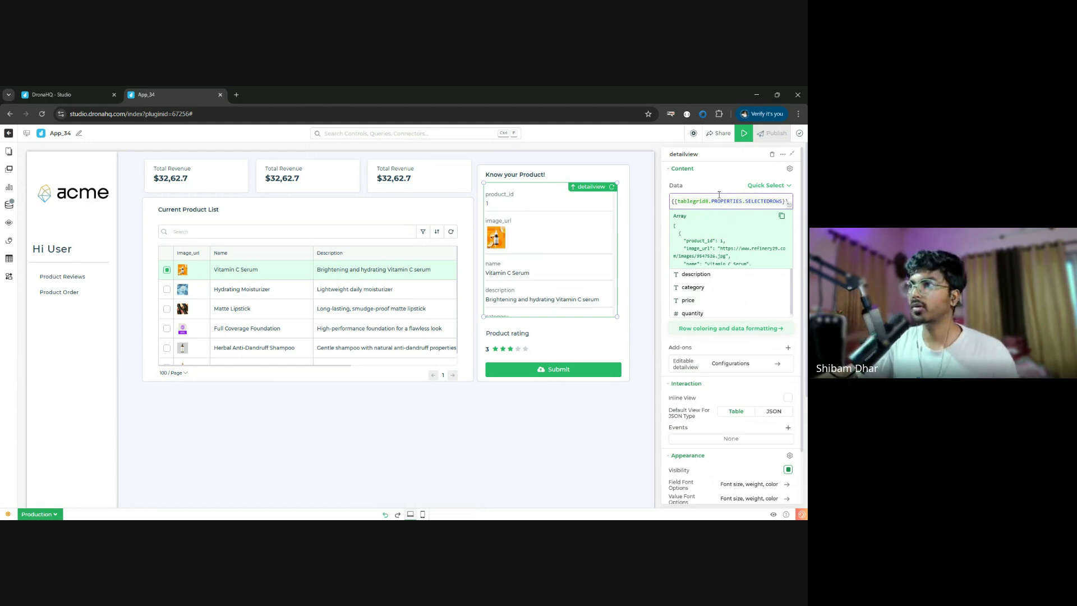
# - Hide product_id, category, price and quantity, shrink the detail view, and move Product rating beneath it
pyautogui.click(666, 344)
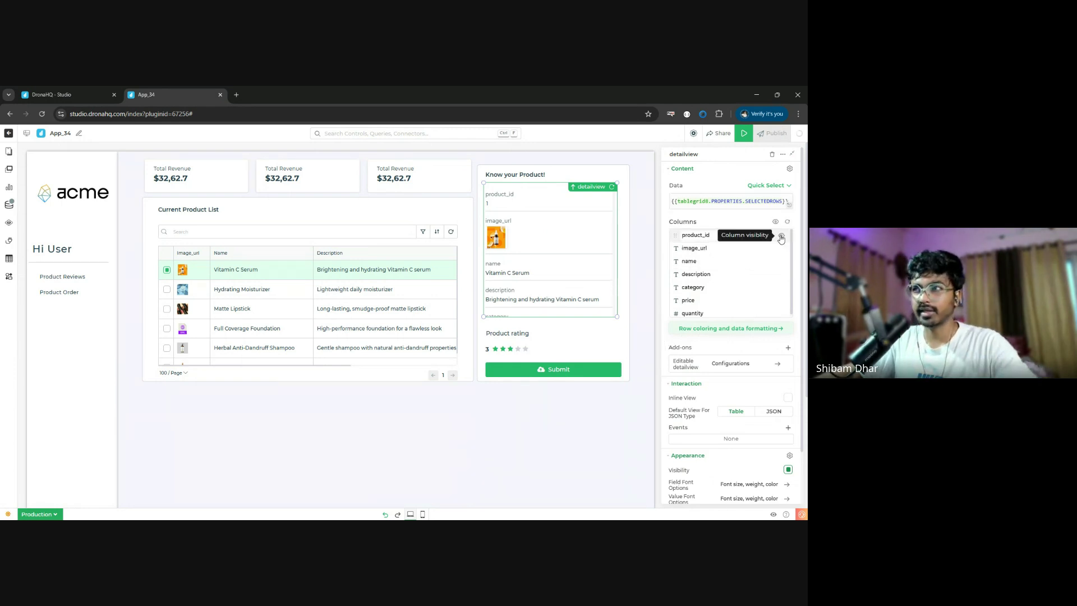
pyautogui.click(780, 237)
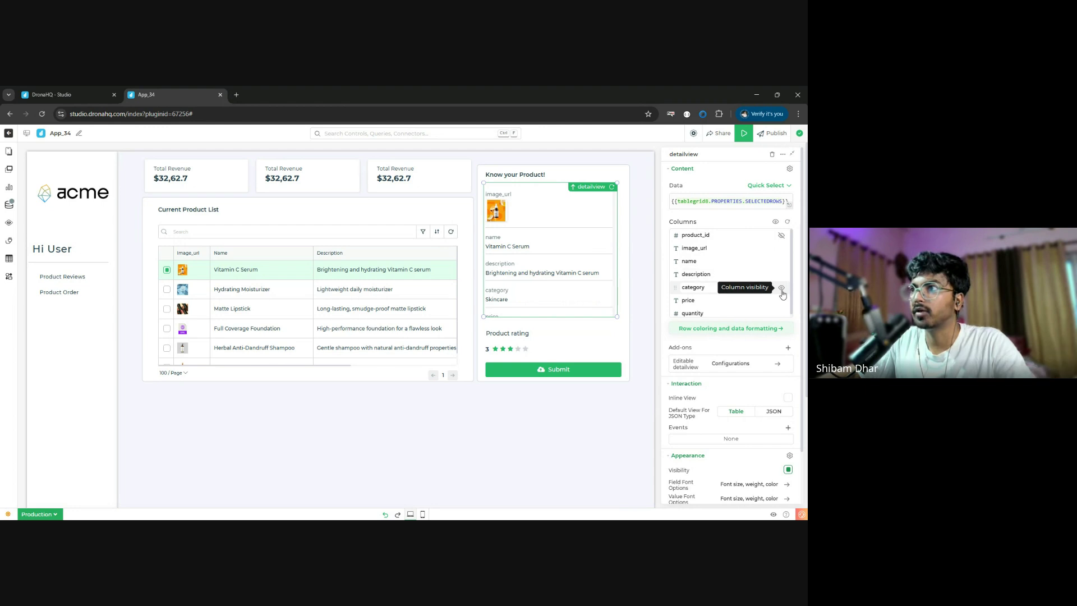
pyautogui.click(782, 290)
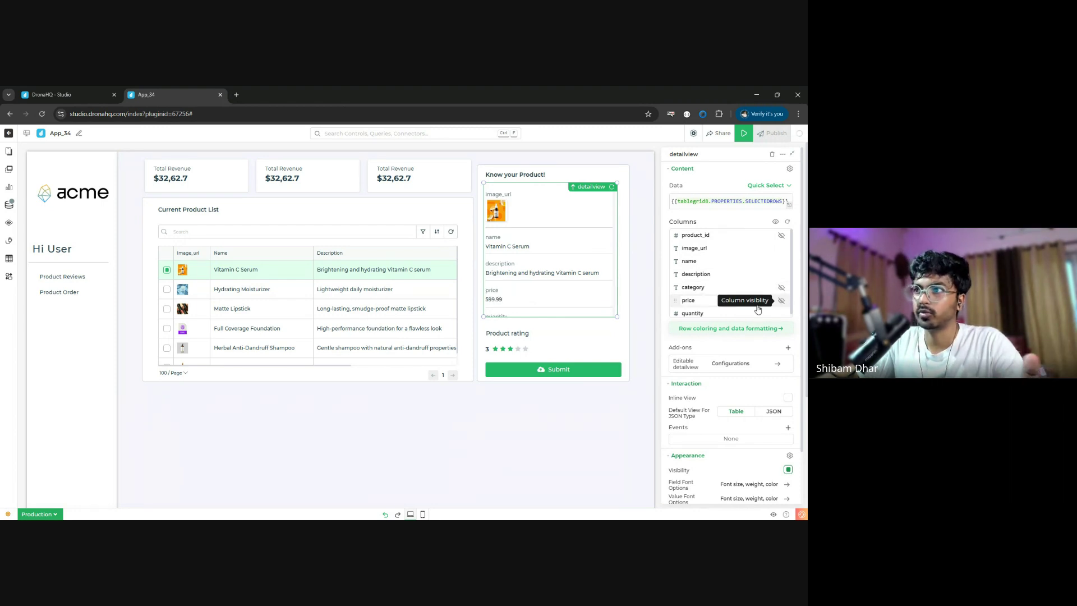
pyautogui.click(781, 301)
pyautogui.click(780, 310)
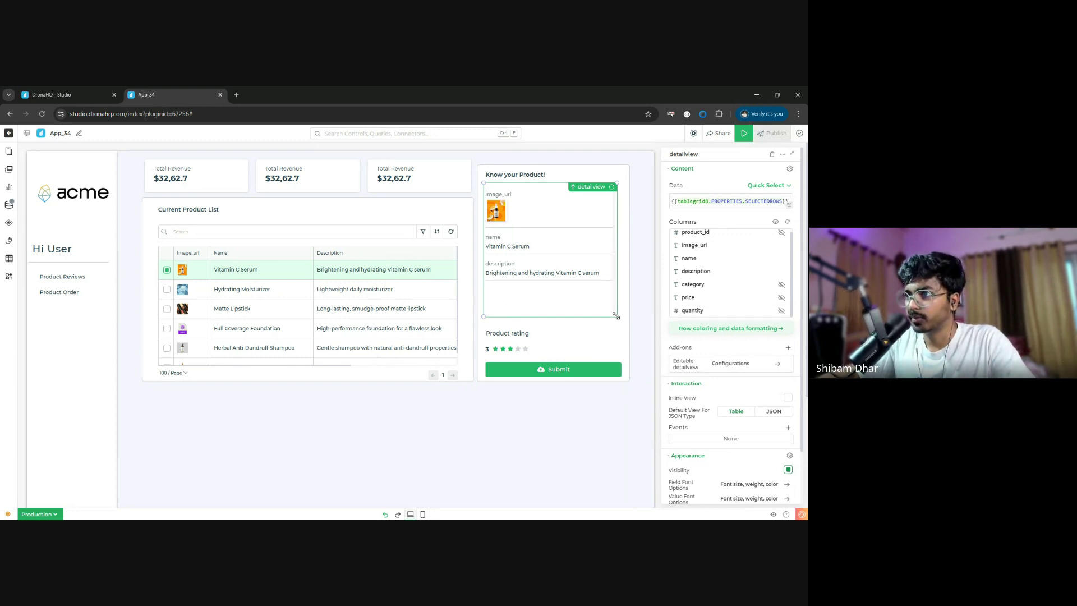
pyautogui.moveTo(621, 317); pyautogui.dragTo(616, 298)
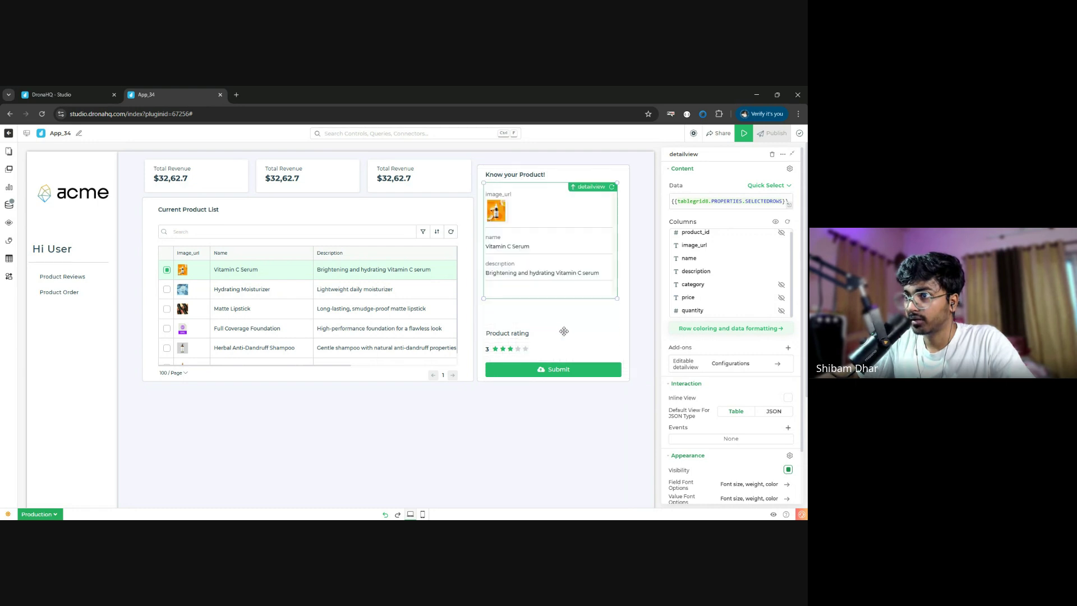
pyautogui.moveTo(562, 334); pyautogui.dragTo(554, 322)
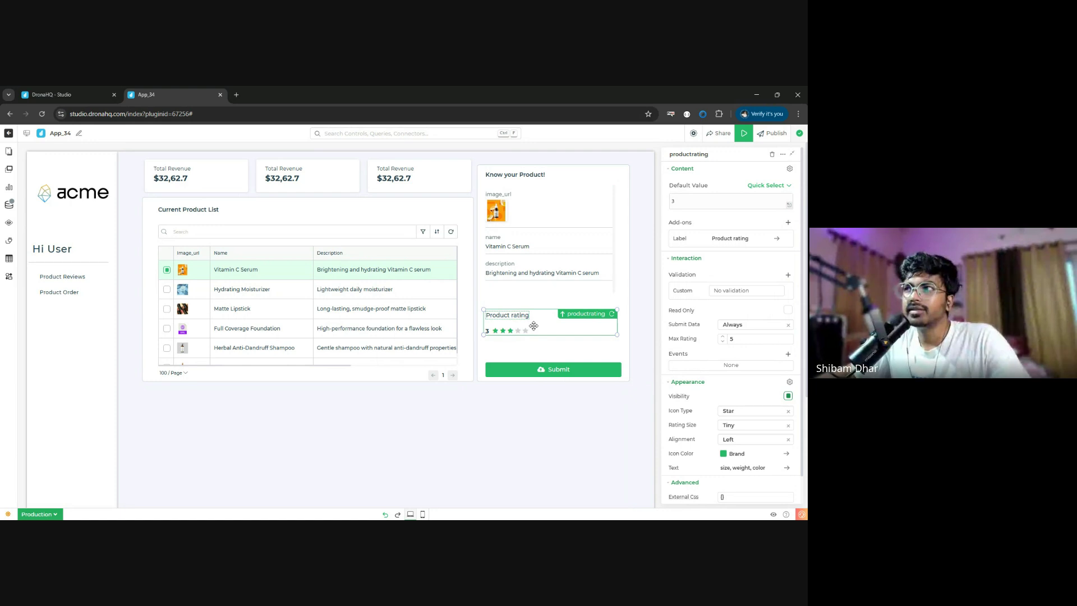
# - Load the get_avg_rating library query as the product rating's data source
pyautogui.click(776, 188)
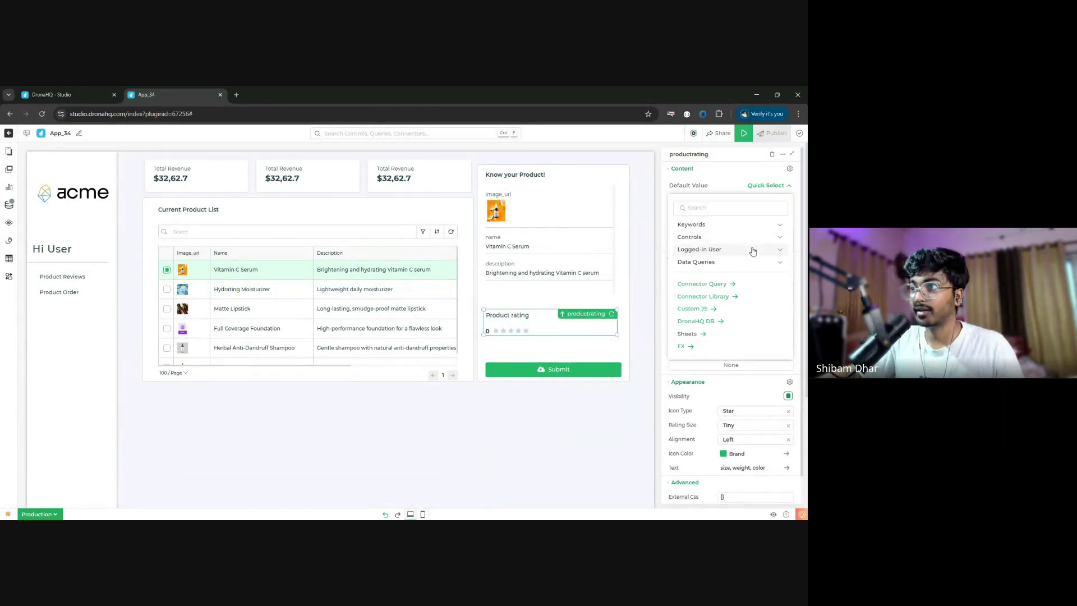
pyautogui.click(724, 296)
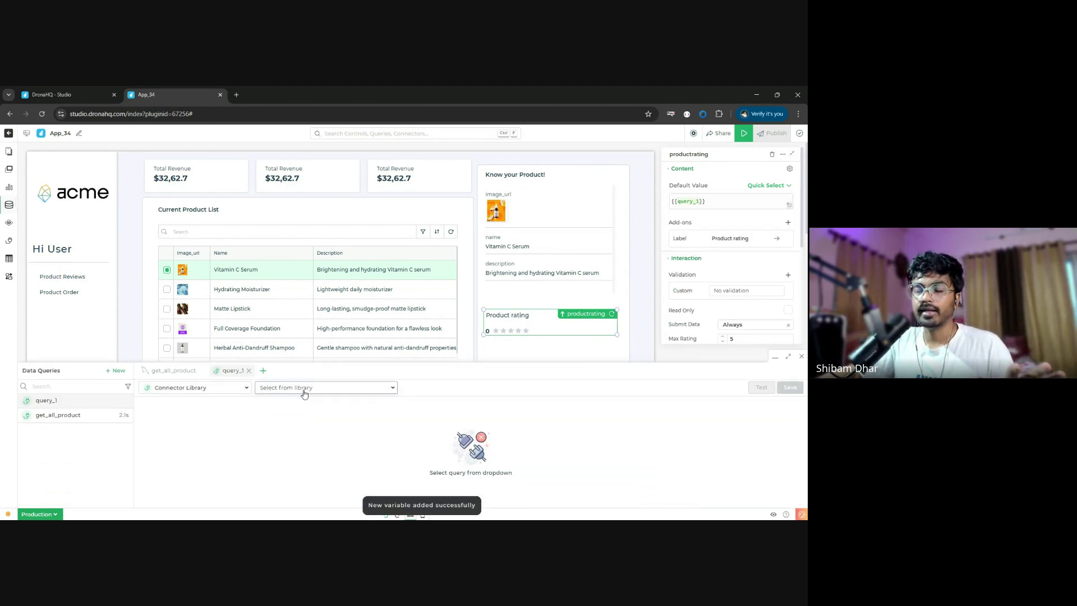
pyautogui.click(304, 392)
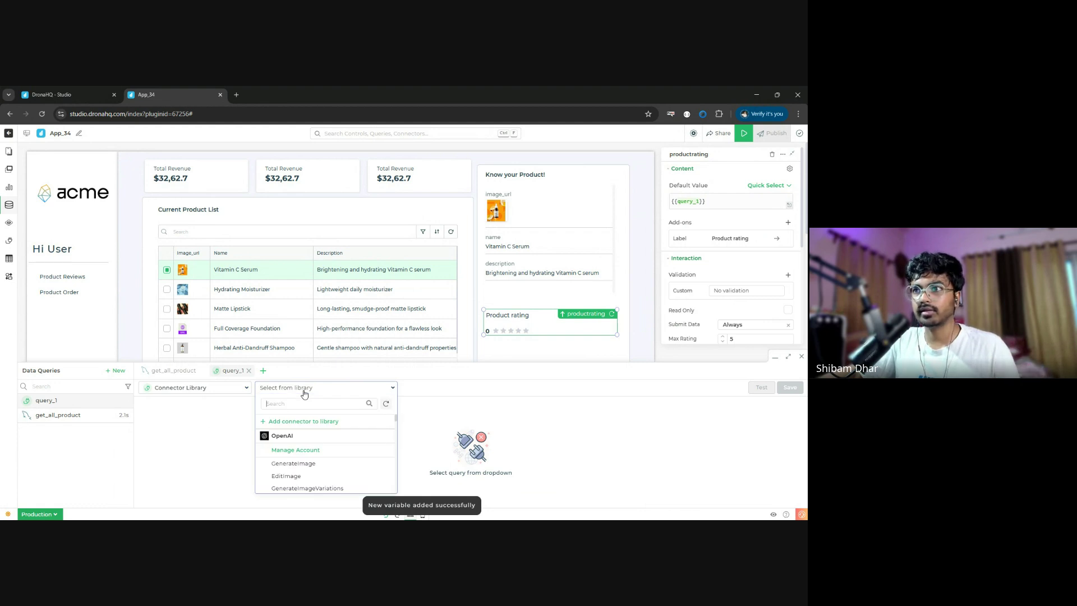
pyautogui.write('work')
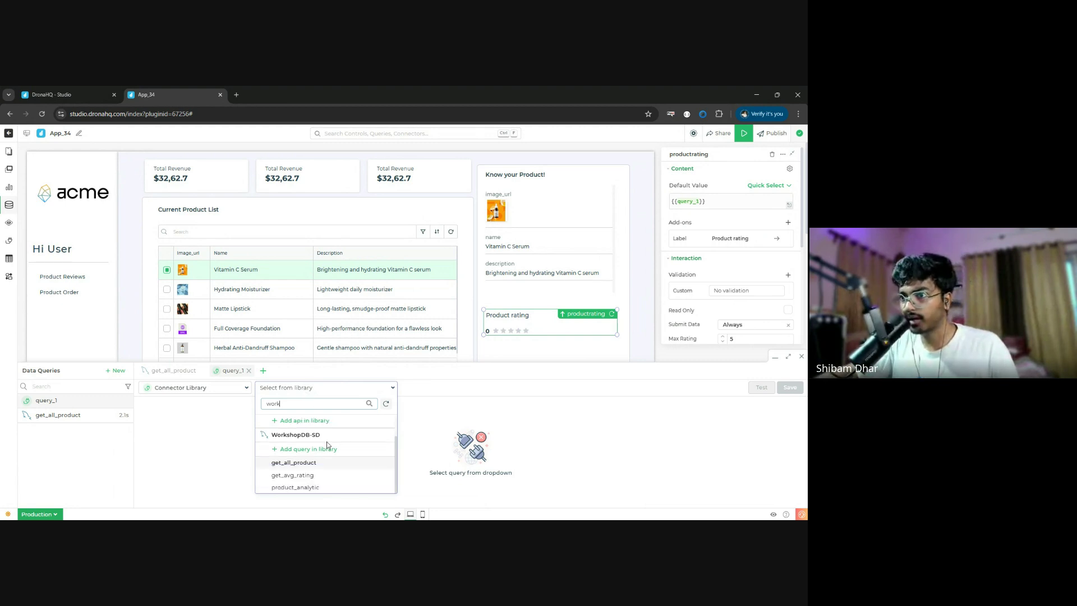
pyautogui.scroll(-1, 327, 449)
pyautogui.click(326, 481)
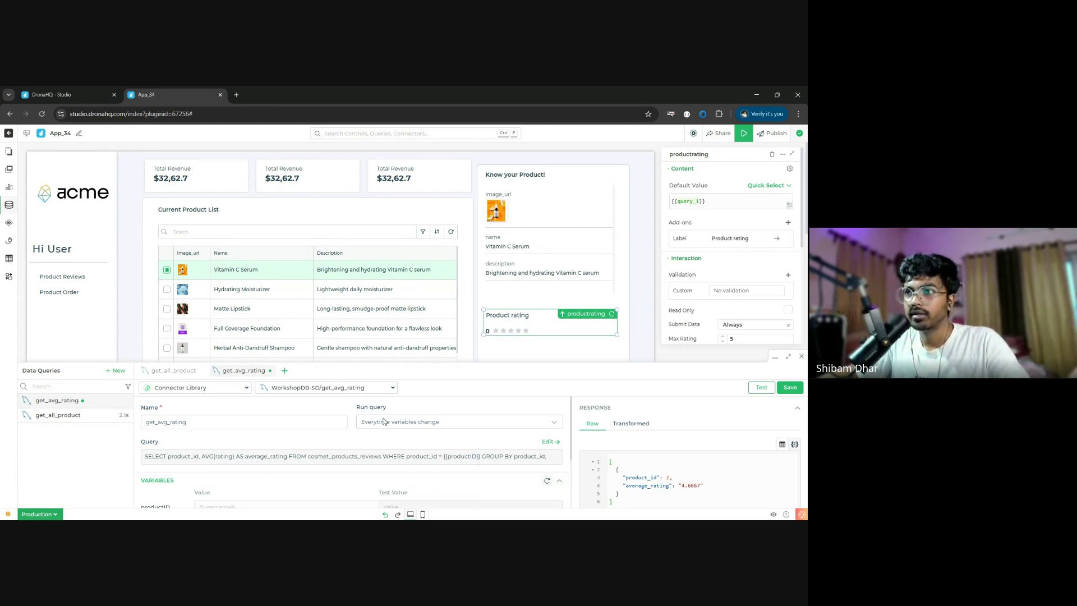
pyautogui.click(500, 287)
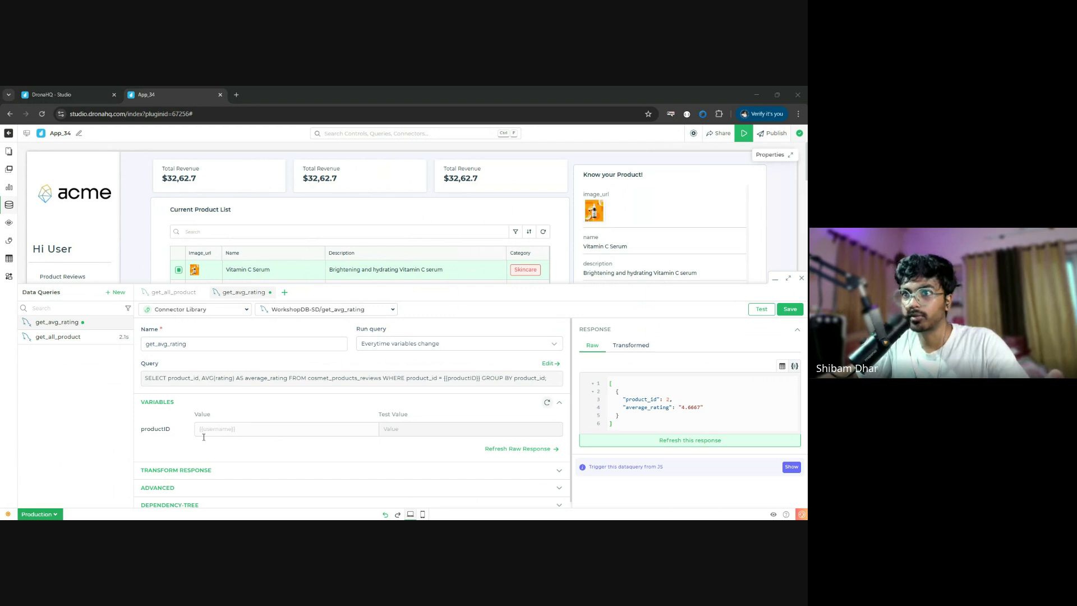
# - Bind productID to {{tablegrid8.product_id}}, test the query (4.6000), and save it
pyautogui.click(223, 434)
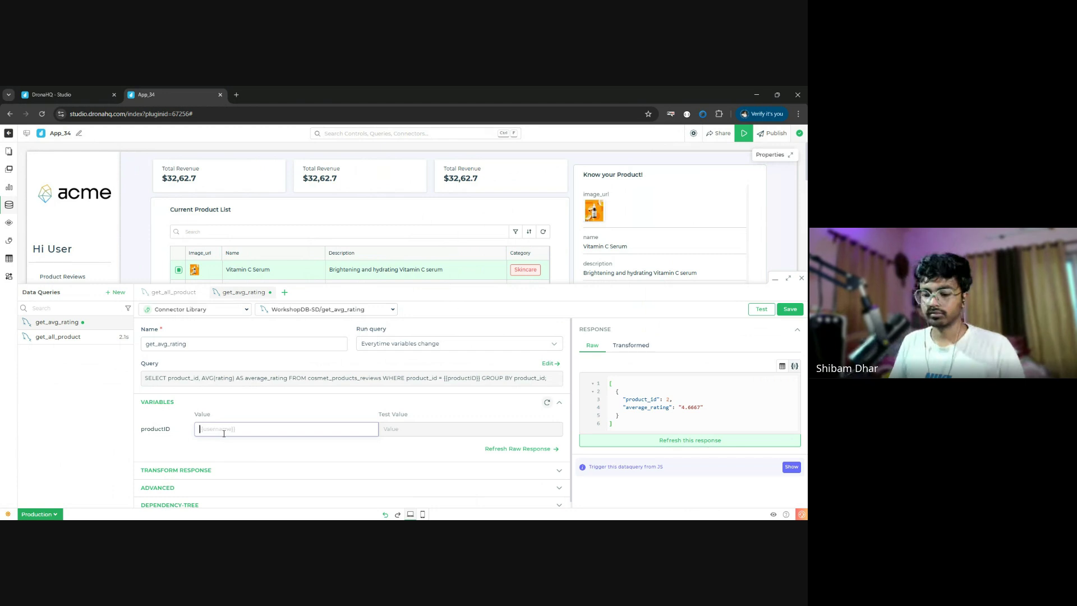
pyautogui.write('{')
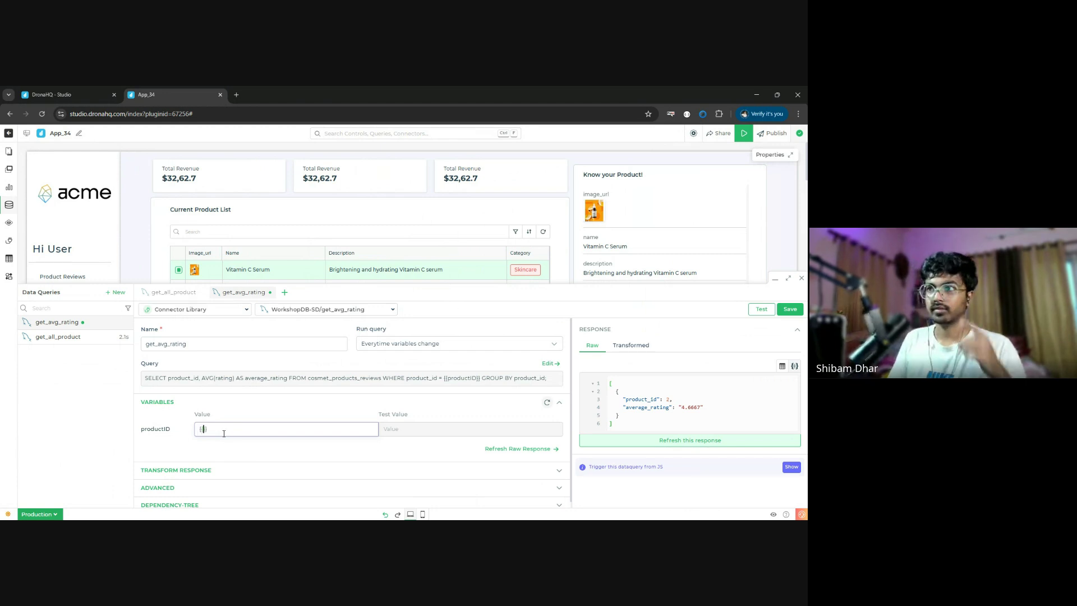
pyautogui.write('{')
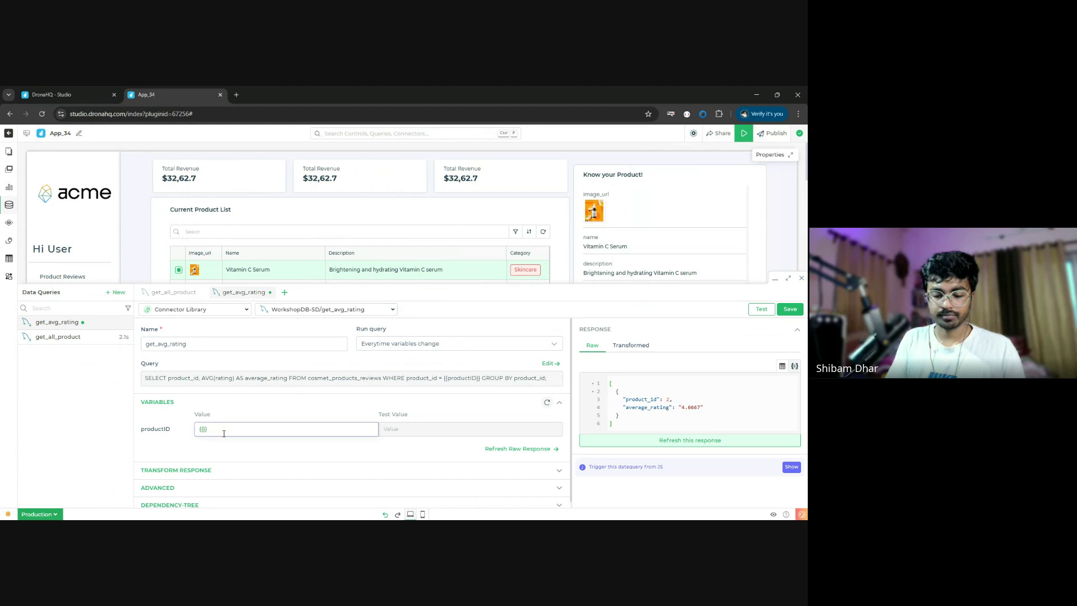
pyautogui.write('tab')
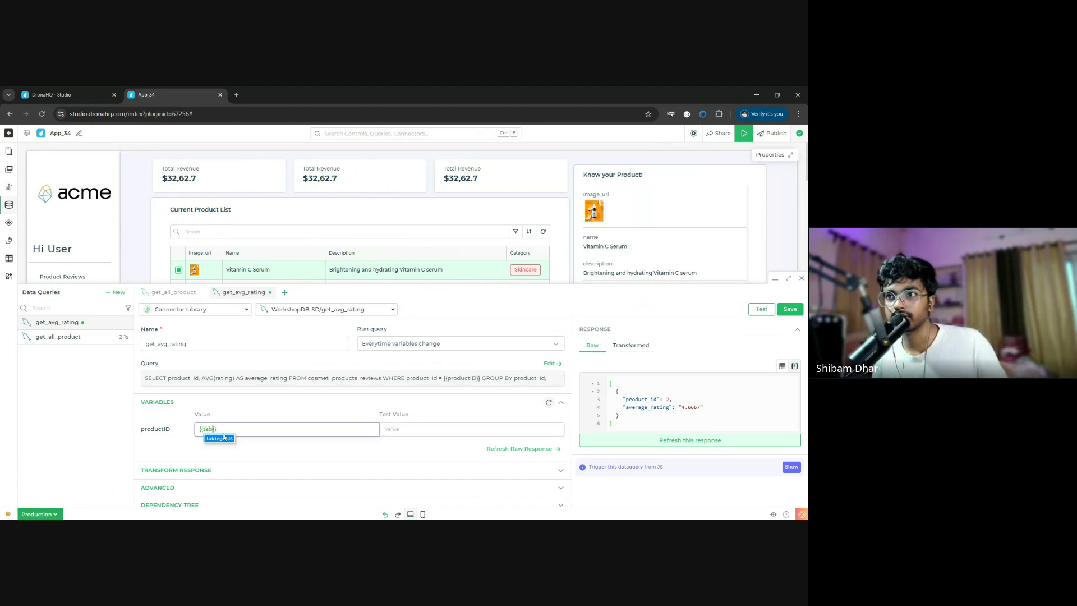
pyautogui.click(220, 438)
pyautogui.write('.pro')
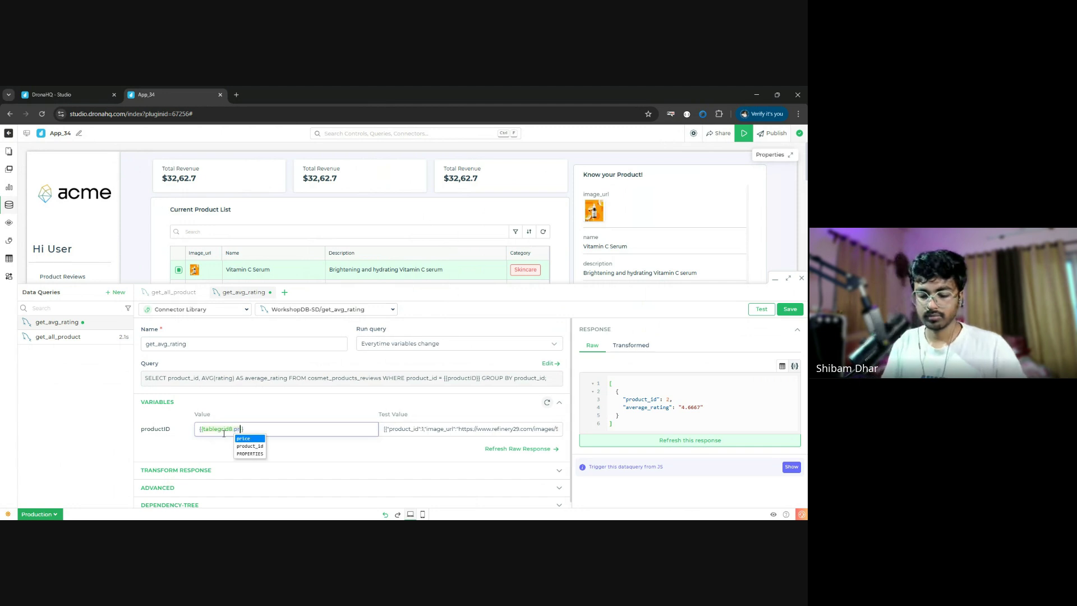
pyautogui.press('Return')
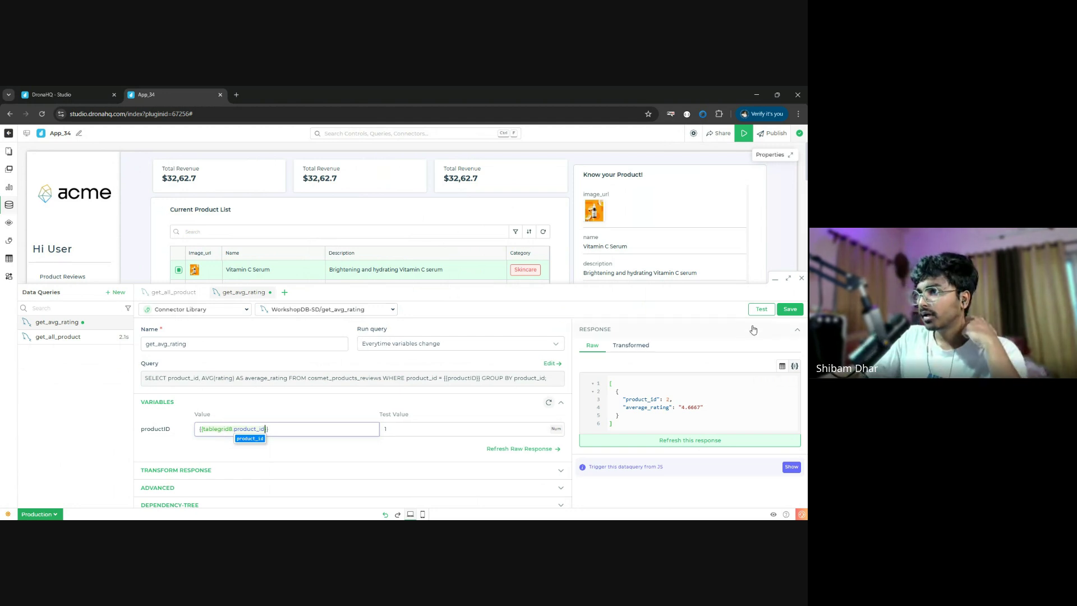
pyautogui.click(762, 309)
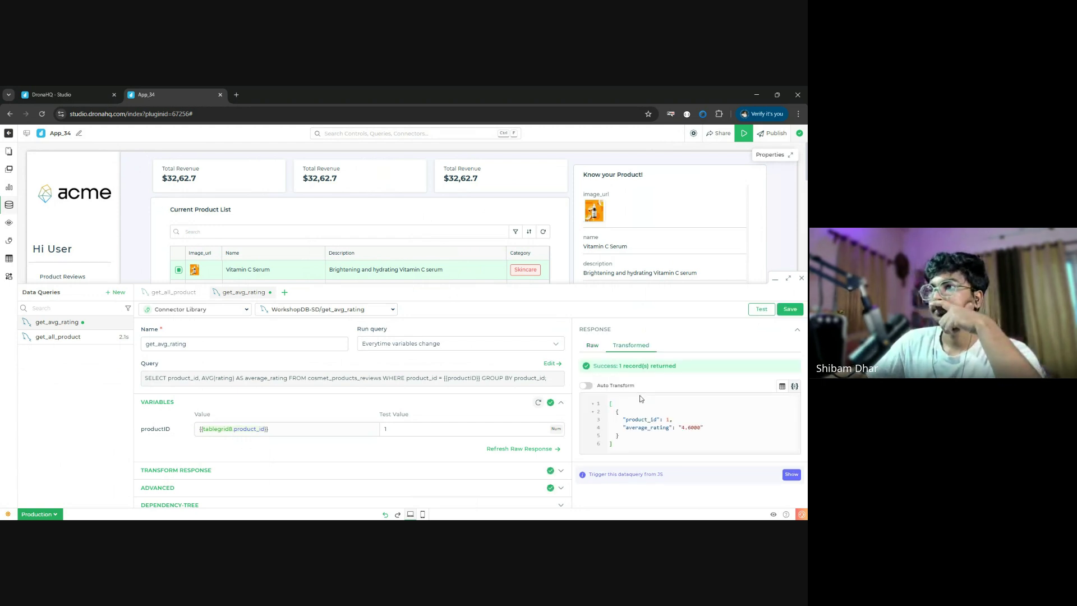
pyautogui.doubleClick(637, 429)
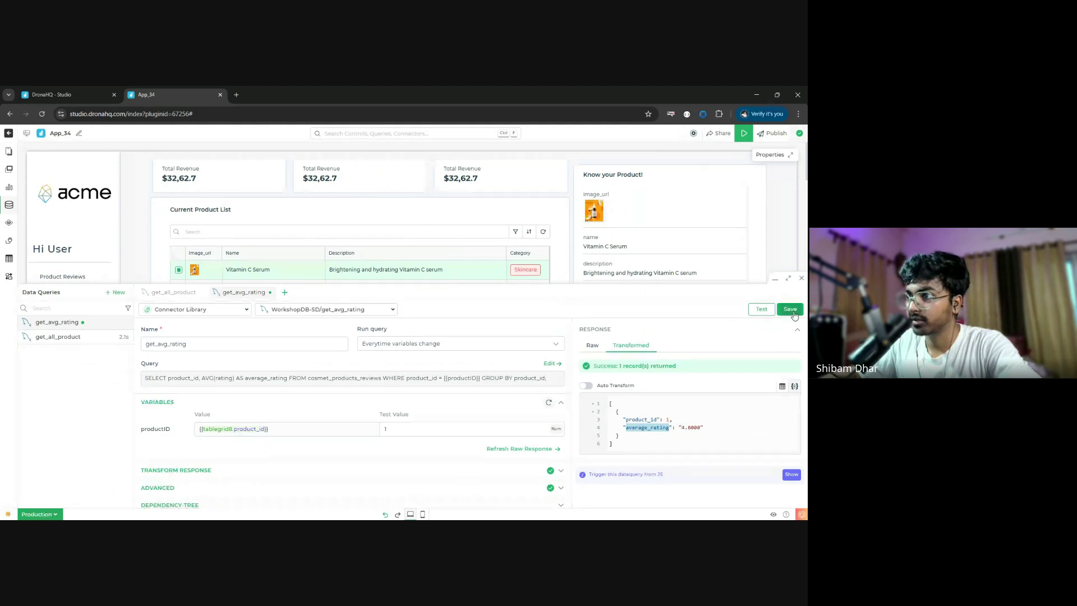
pyautogui.click(792, 311)
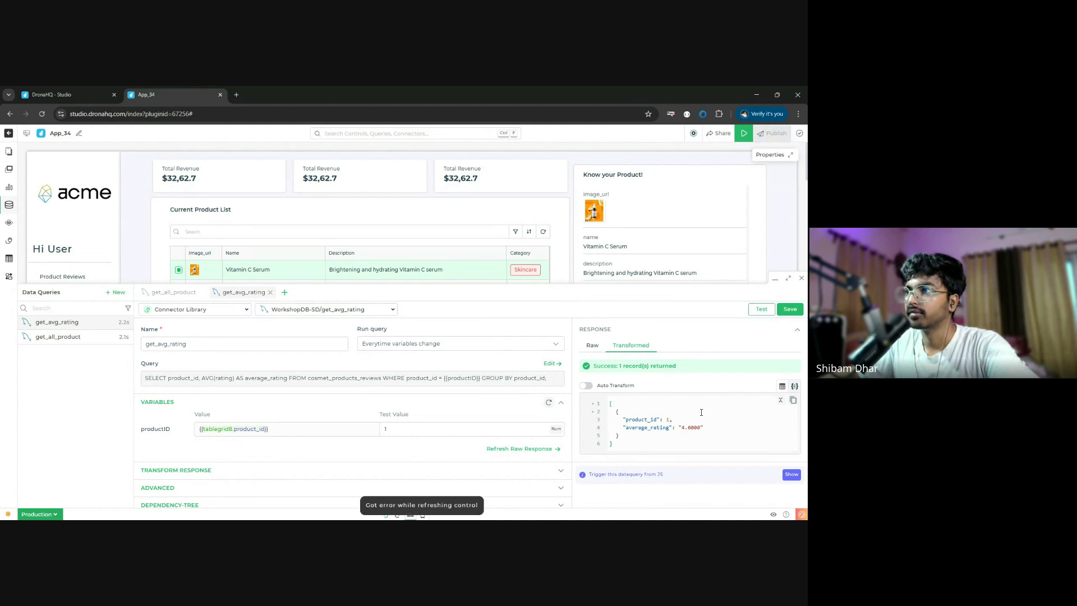
# - Clear the Product rating widget's old query_1 default value and check the available query names
pyautogui.click(800, 279)
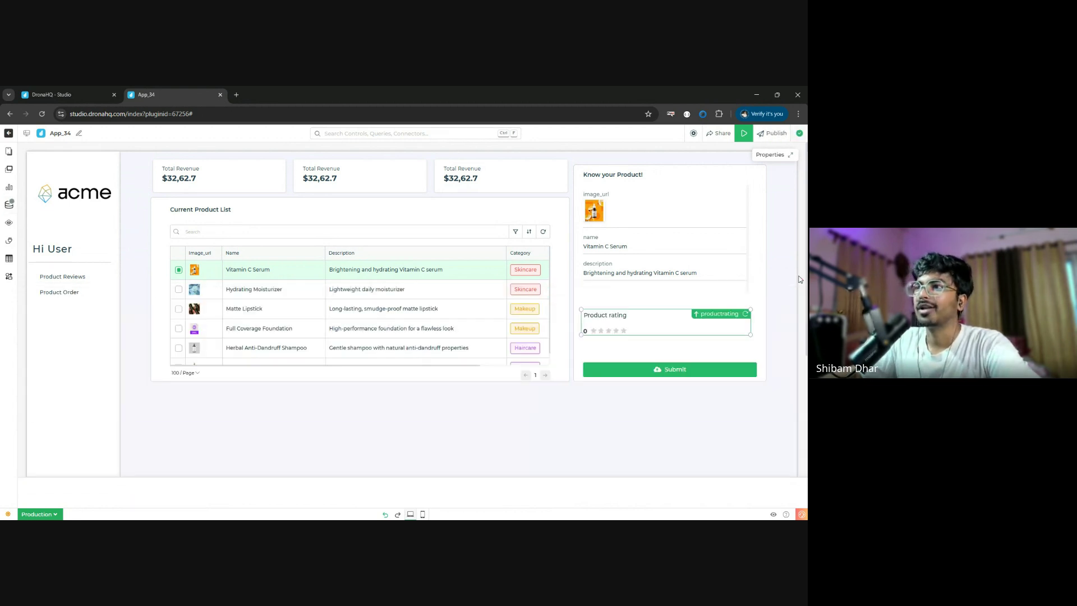
pyautogui.click(790, 156)
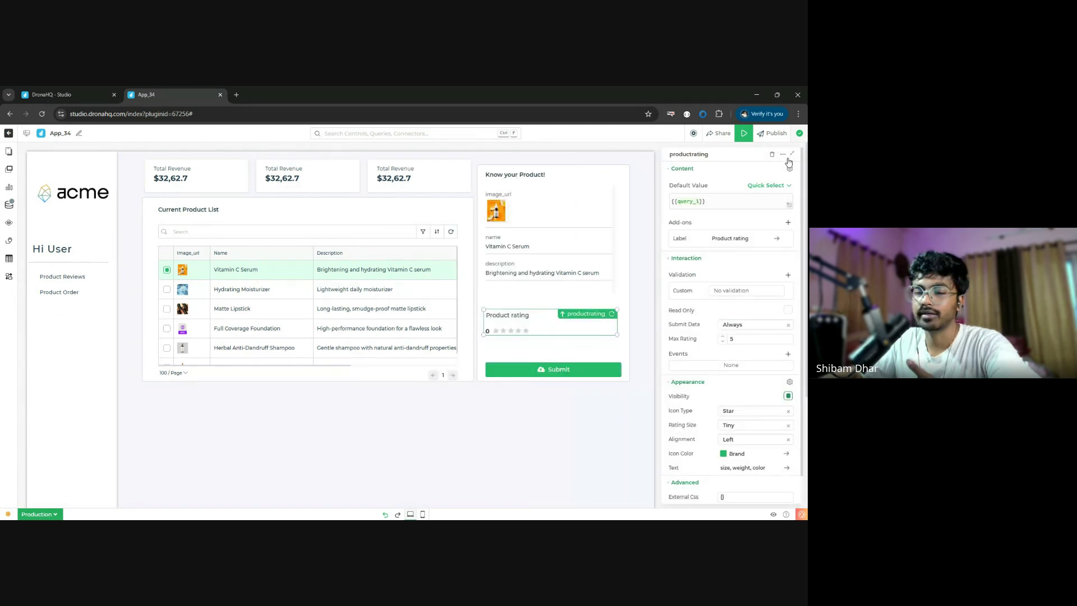
pyautogui.click(691, 202)
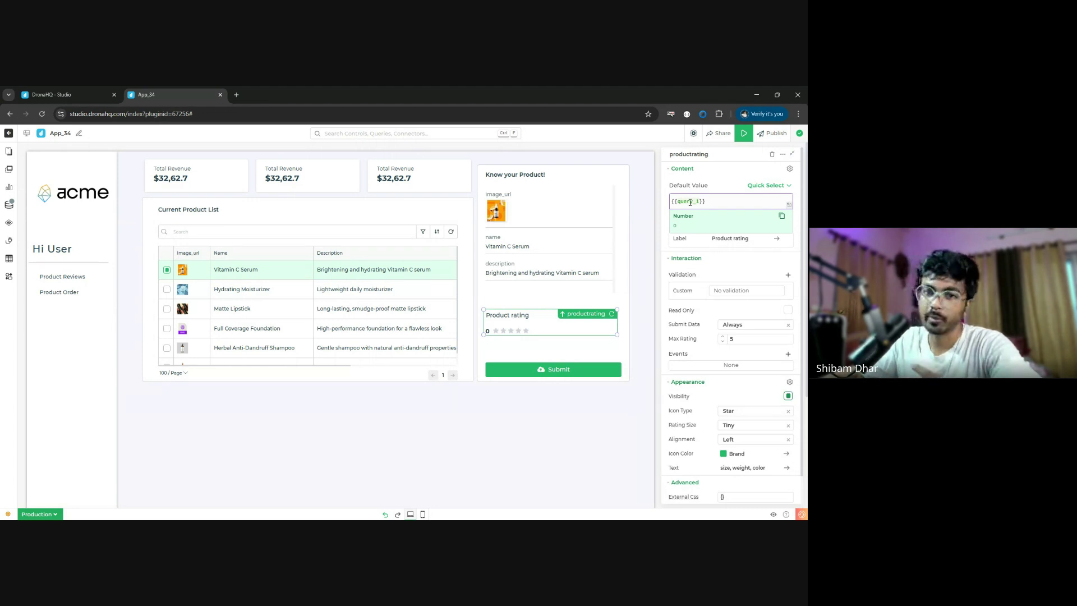
pyautogui.doubleClick(691, 202)
pyautogui.press('BackSpace')
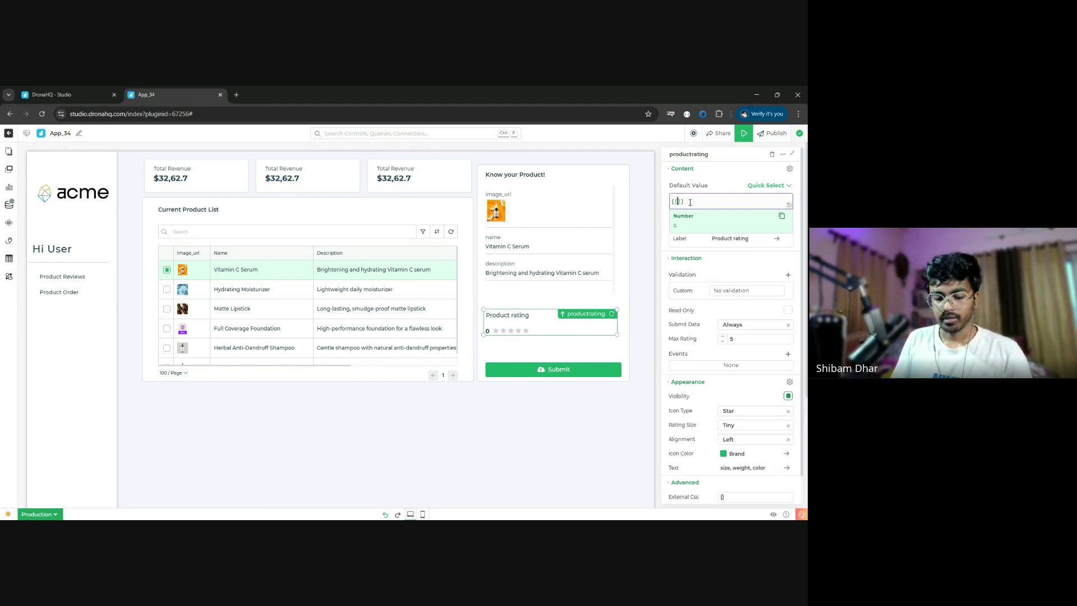
pyautogui.write('pro')
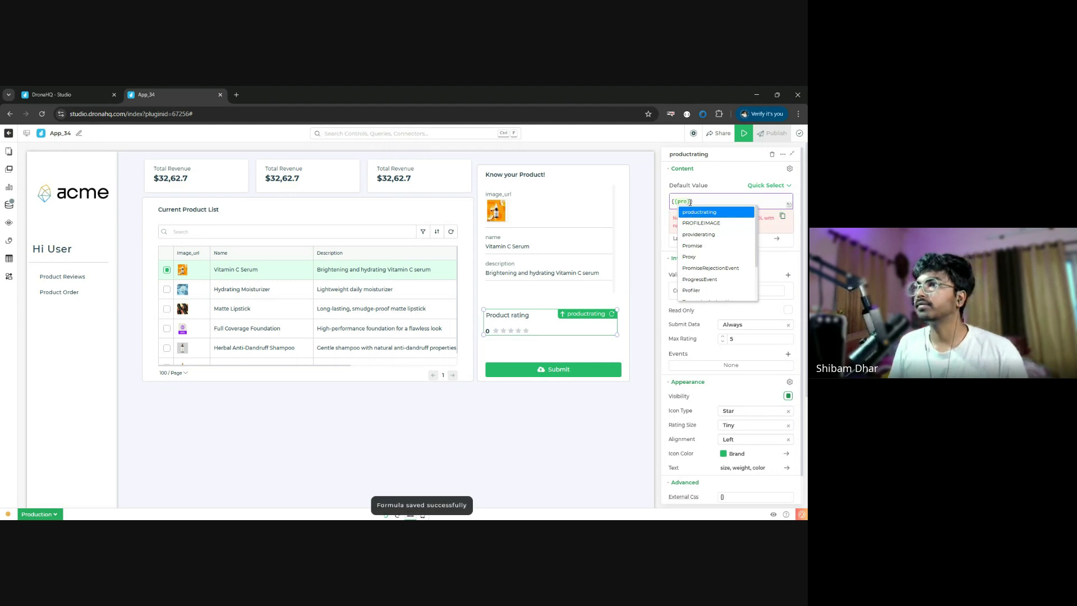
pyautogui.press('BackSpace')
pyautogui.press('BackSpace')
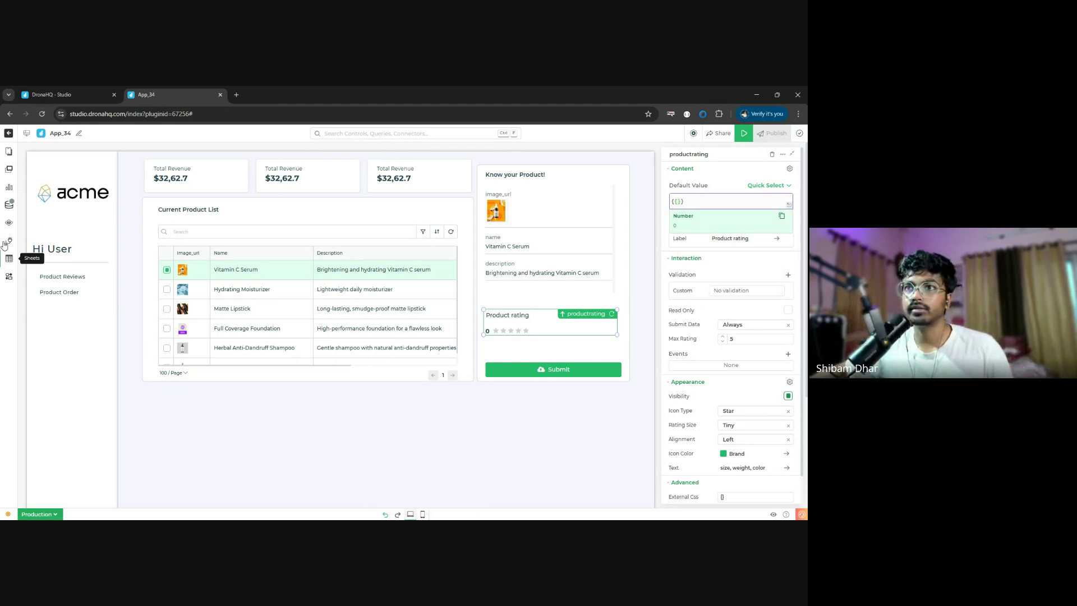
pyautogui.click(11, 204)
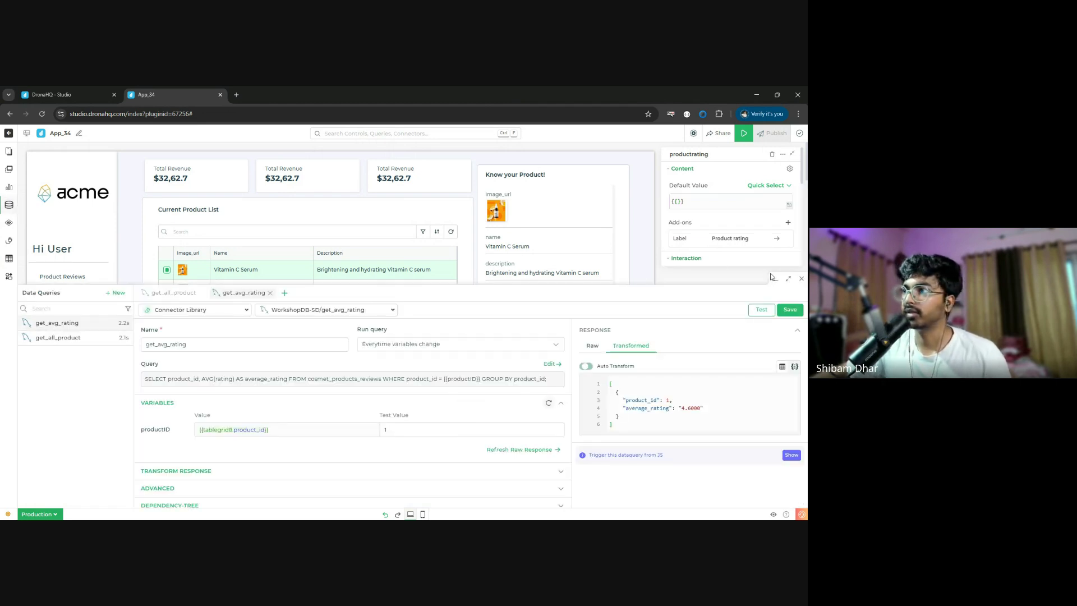
pyautogui.click(802, 279)
pyautogui.click(690, 201)
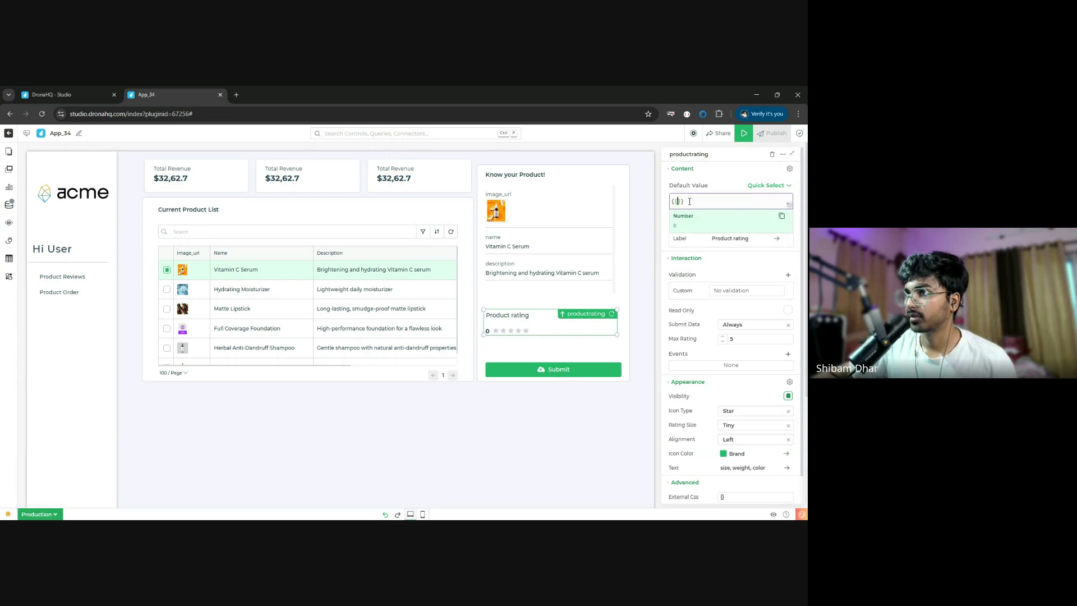
# - Bind the rating's default value to {{get_avg_rating.average_rating[0]}} so it shows 4.6 stars
pyautogui.write('{{get')
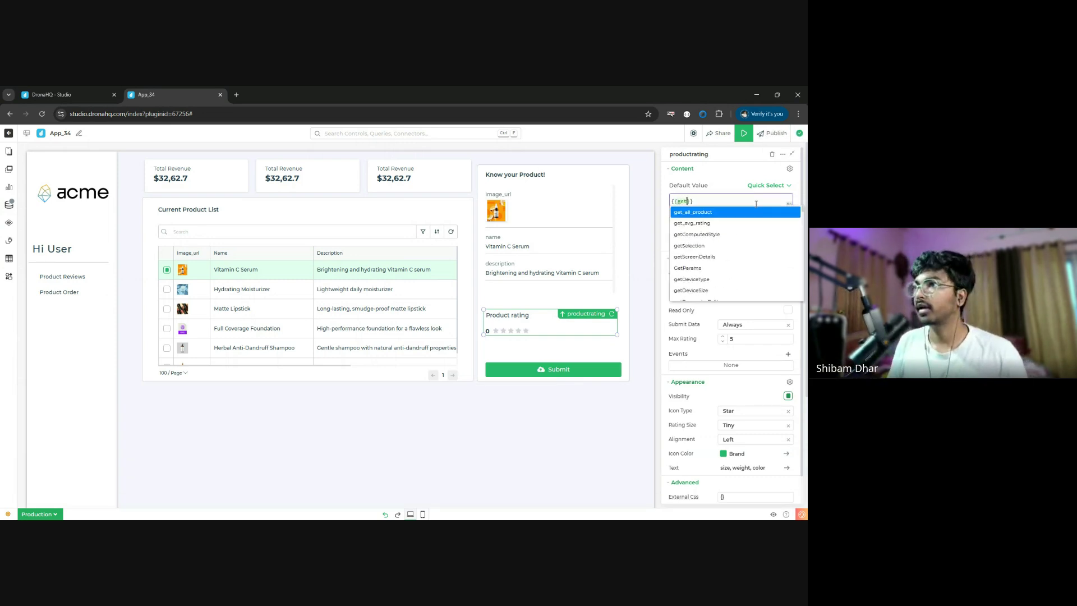
pyautogui.press('Down')
pyautogui.press('Return')
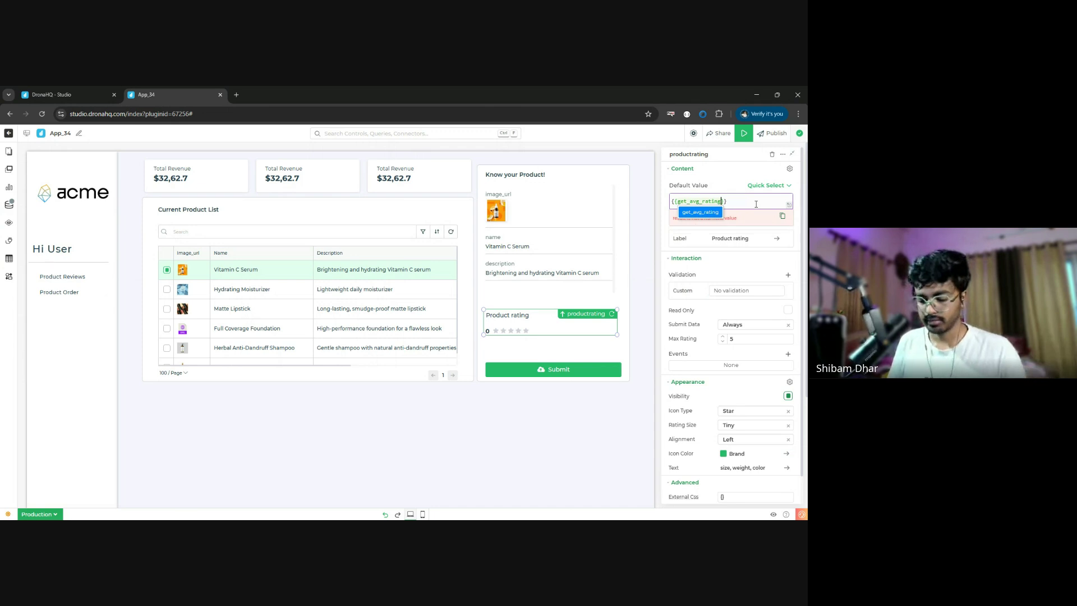
pyautogui.write('.')
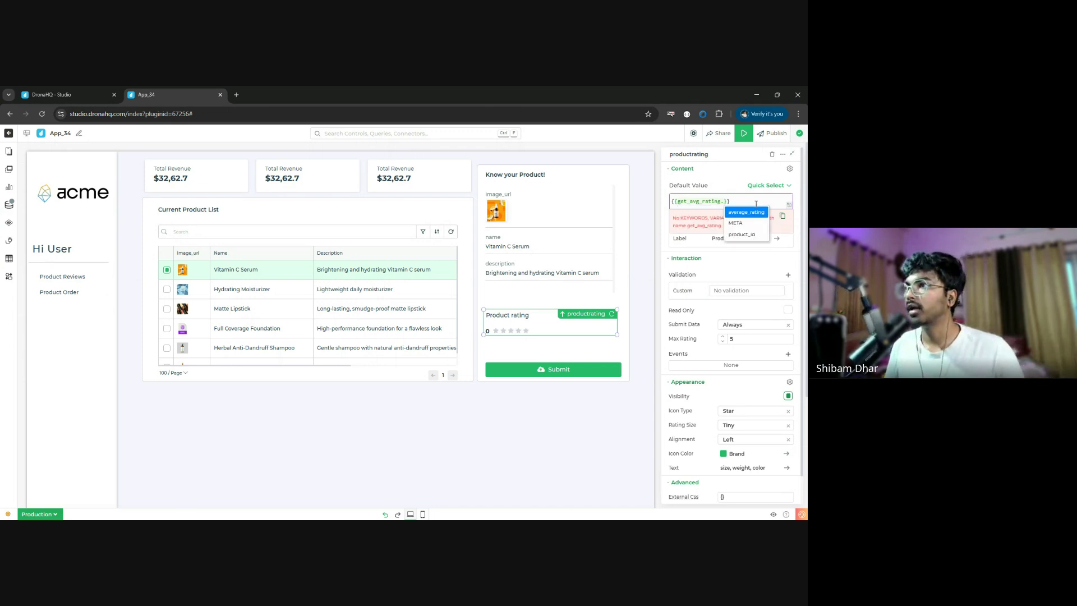
pyautogui.press('Return')
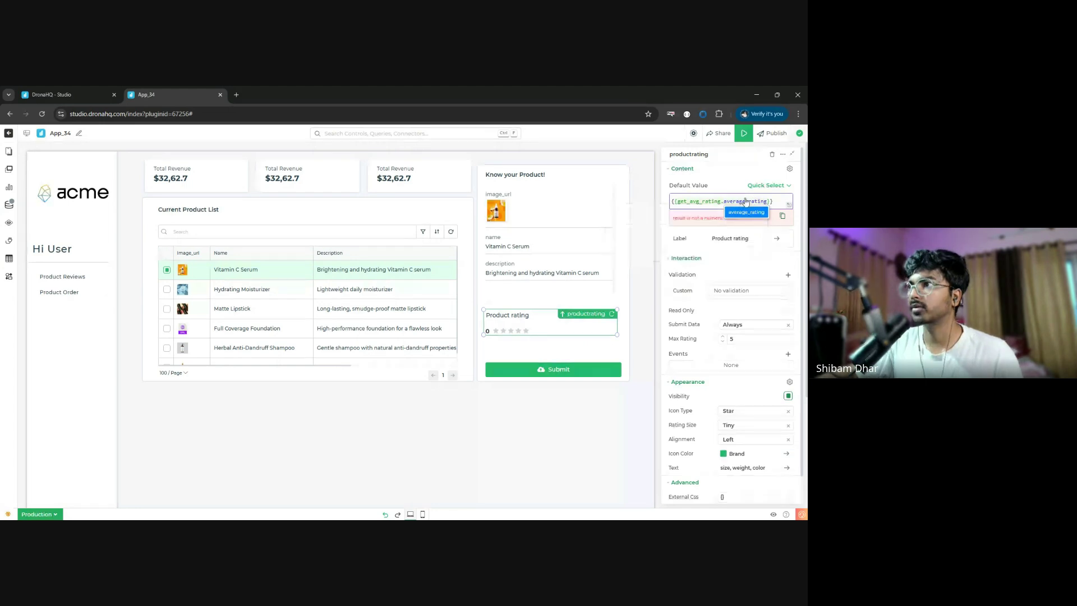
pyautogui.click(726, 226)
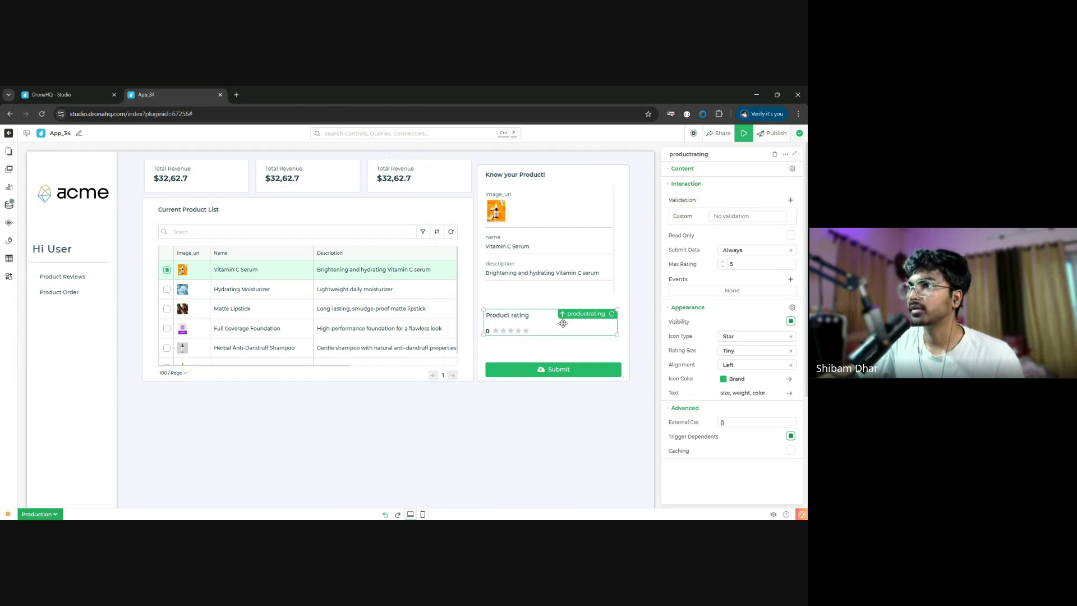
pyautogui.click(689, 170)
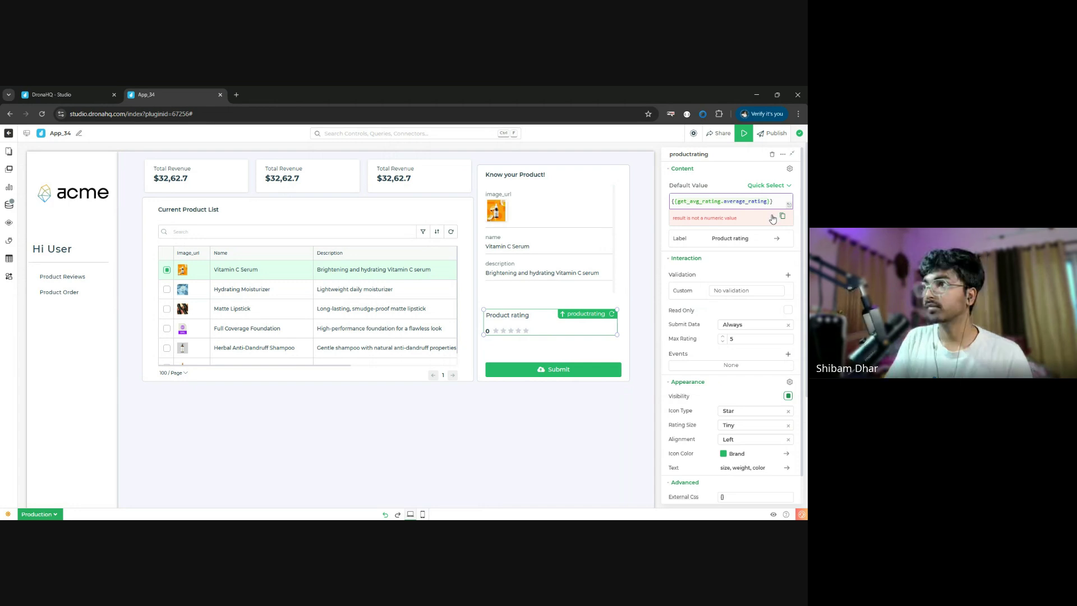
pyautogui.write('[0')
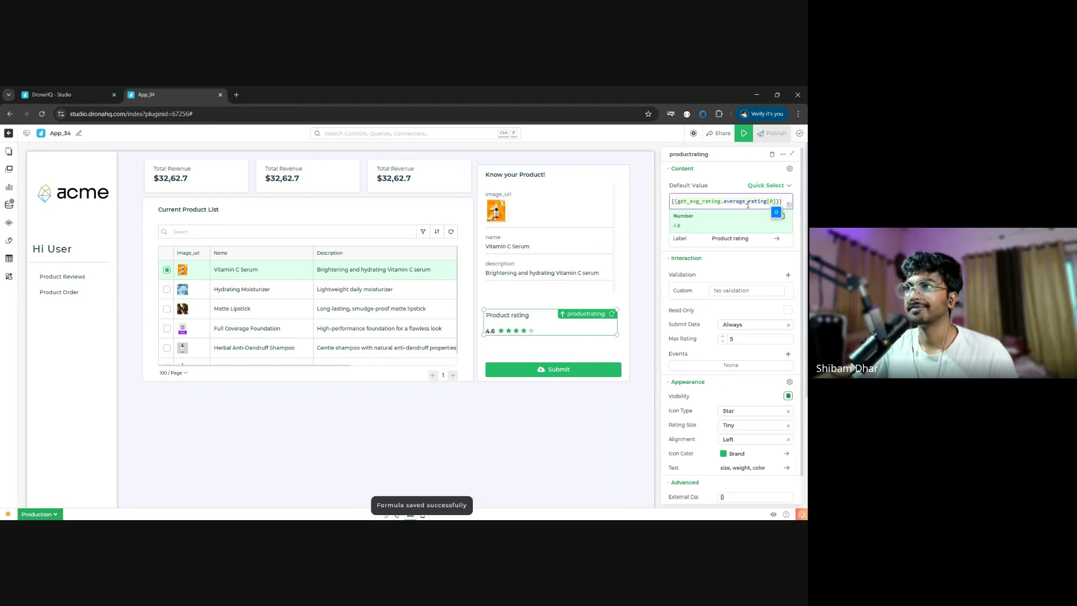
pyautogui.click(713, 313)
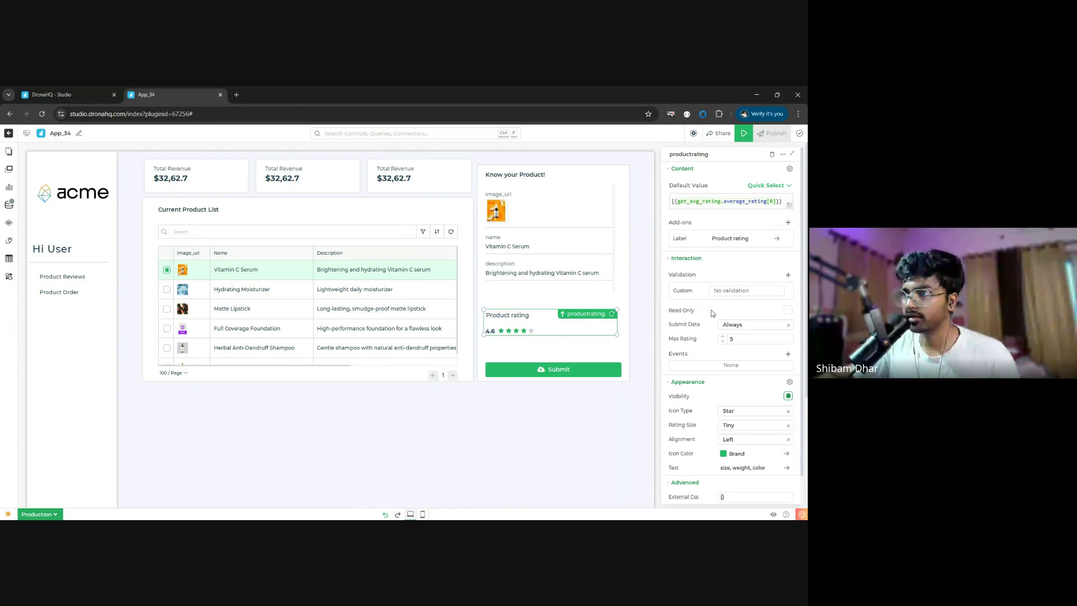
# - Make the Product rating widget taller and relabel the button 'Submit Reviews'
pyautogui.moveTo(617, 337); pyautogui.dragTo(618, 347)
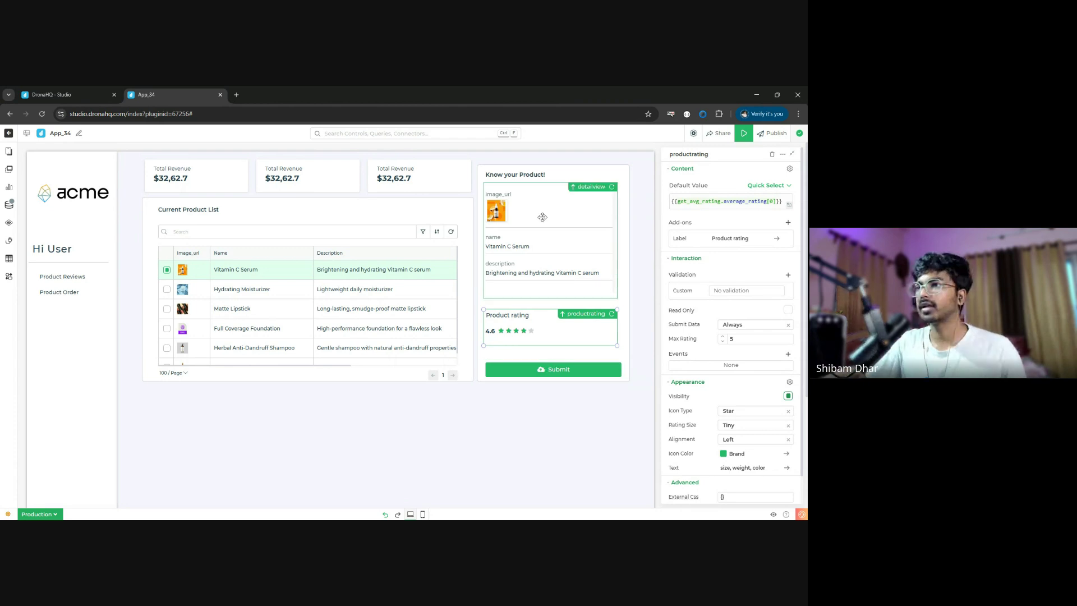
pyautogui.click(592, 366)
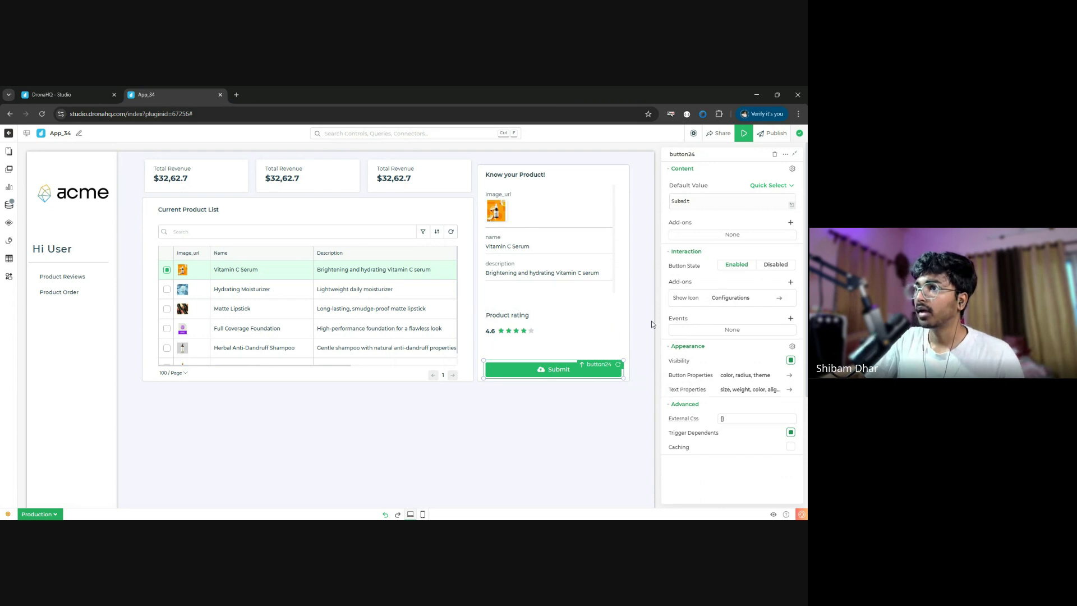
pyautogui.click(719, 202)
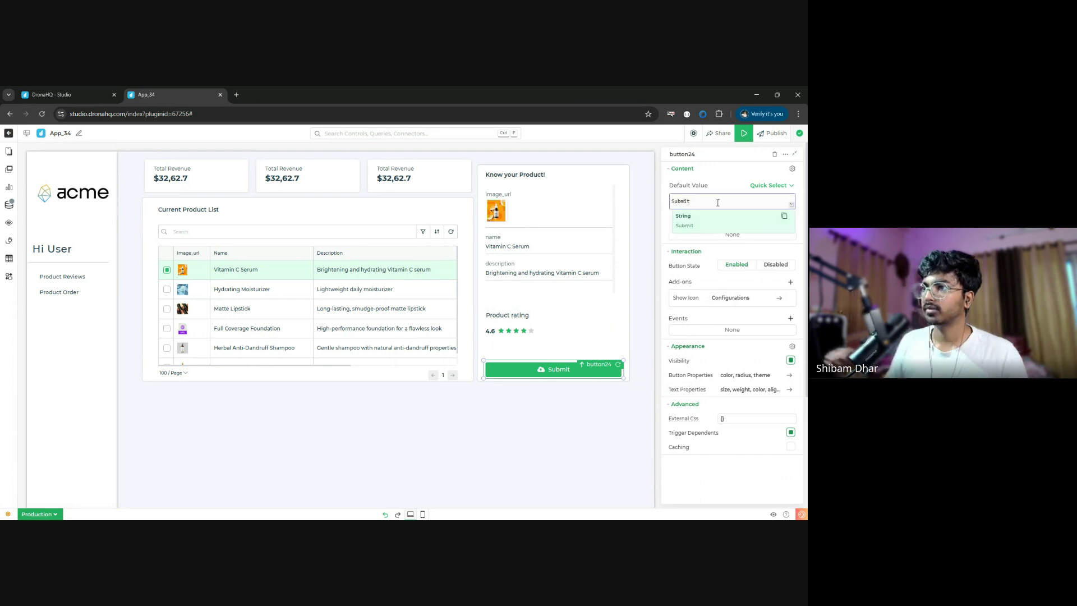
pyautogui.write('Reviews')
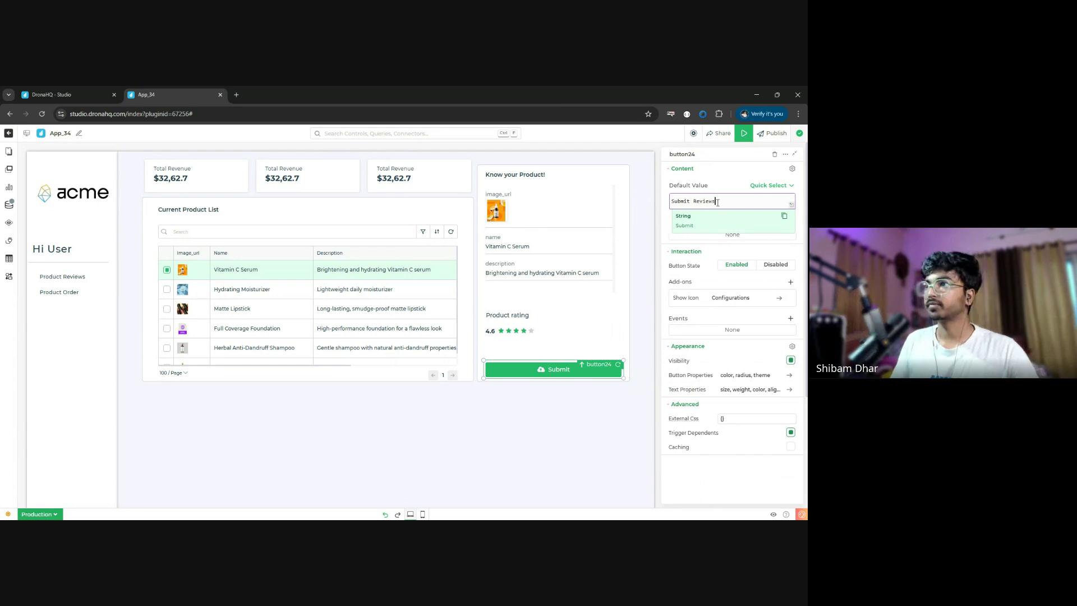
# - Give the button the outline Font Awesome star icon (far fa-star)
pyautogui.click(752, 299)
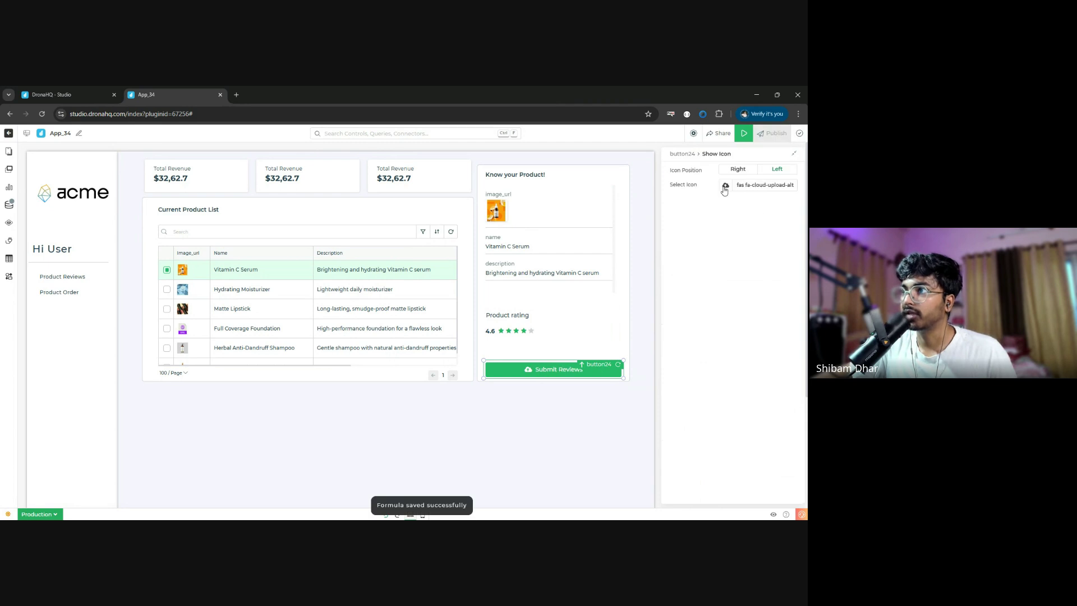
pyautogui.click(737, 154)
pyautogui.write('star')
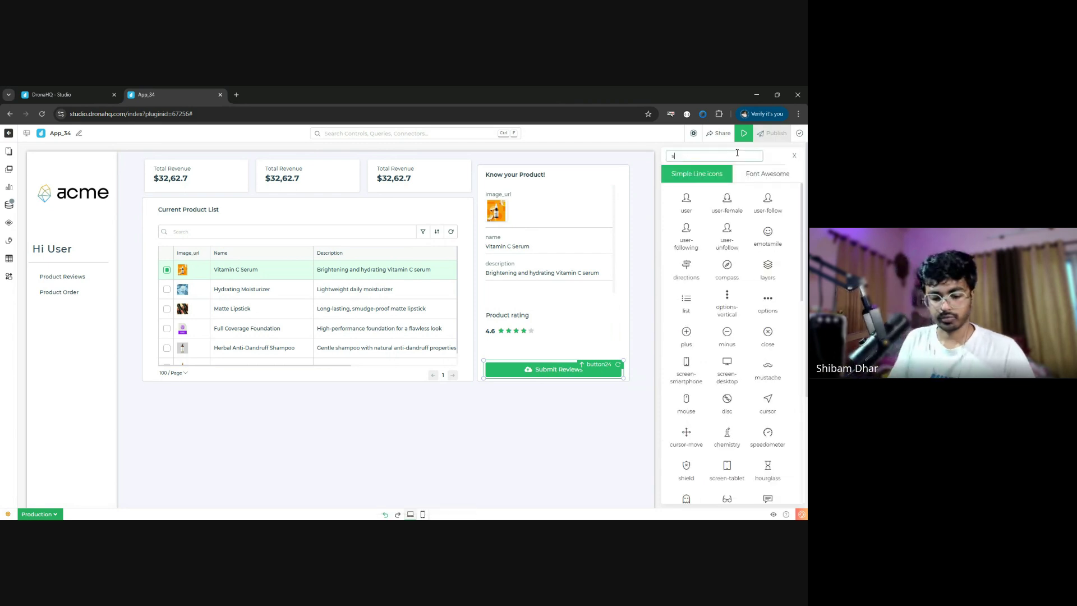
pyautogui.click(767, 174)
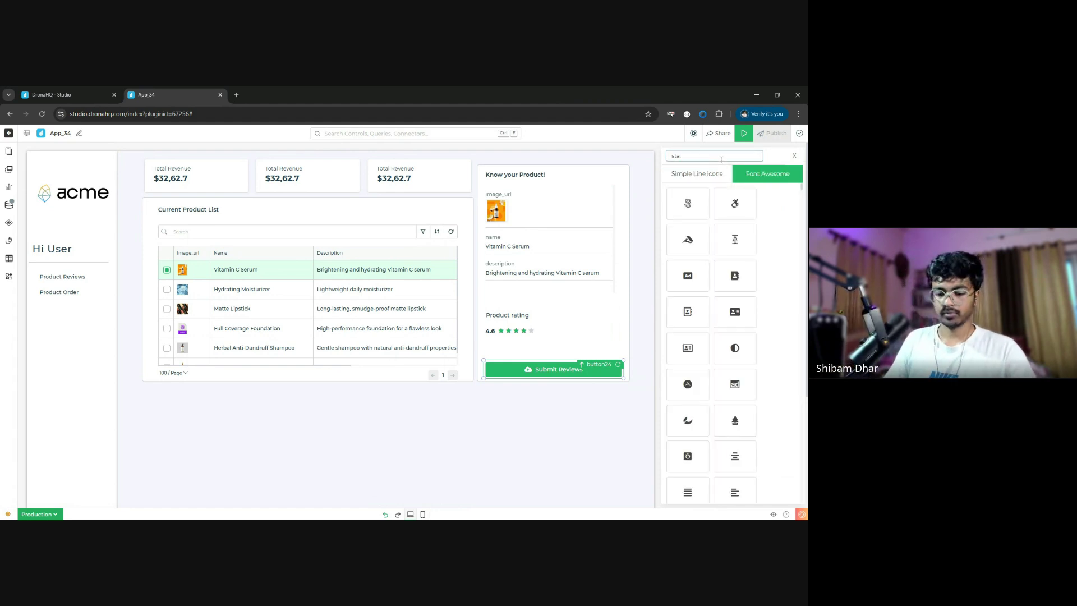
pyautogui.press('BackSpace')
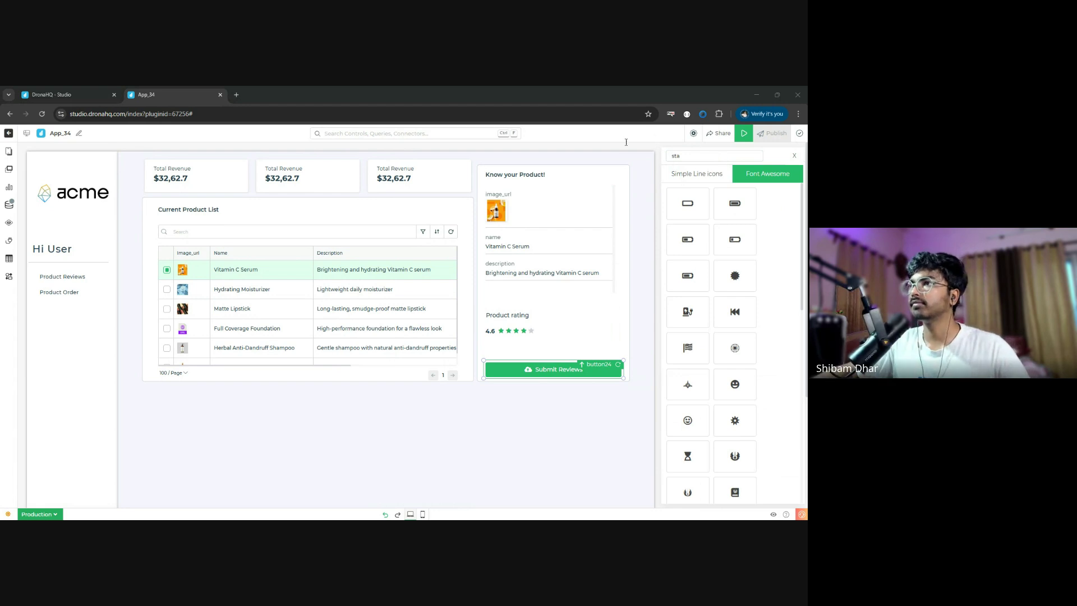
pyautogui.click(691, 156)
pyautogui.write('r')
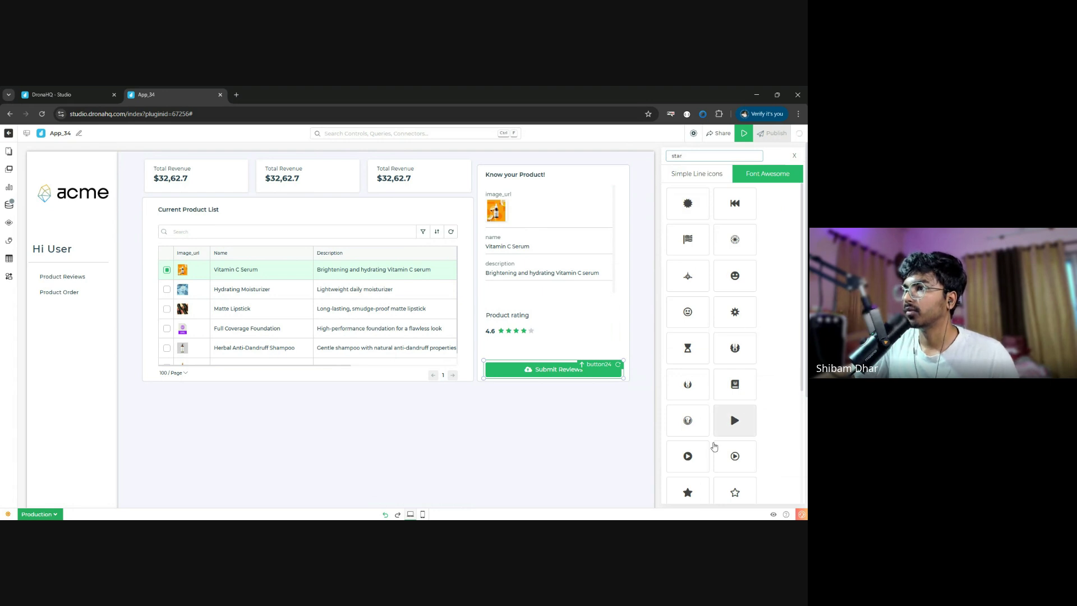
pyautogui.scroll(-3, 714, 446)
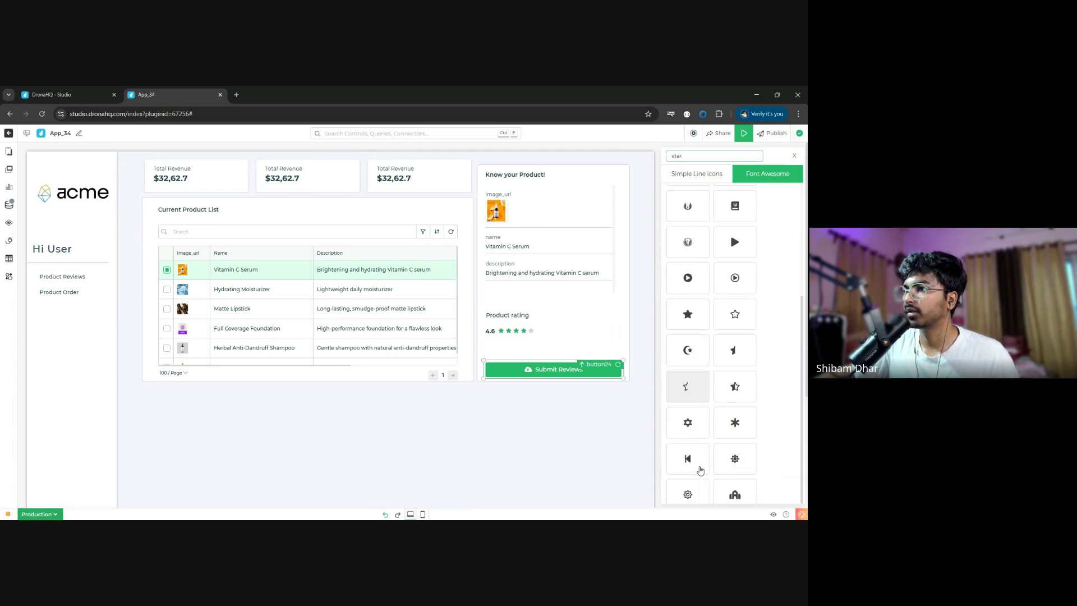
pyautogui.scroll(-1, 730, 488)
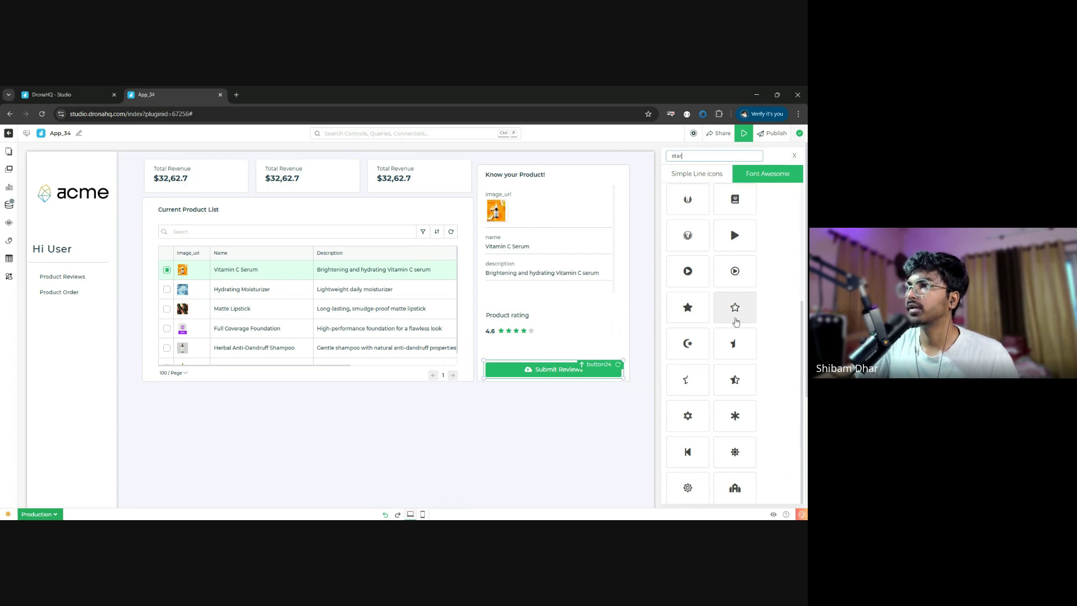
pyautogui.click(735, 307)
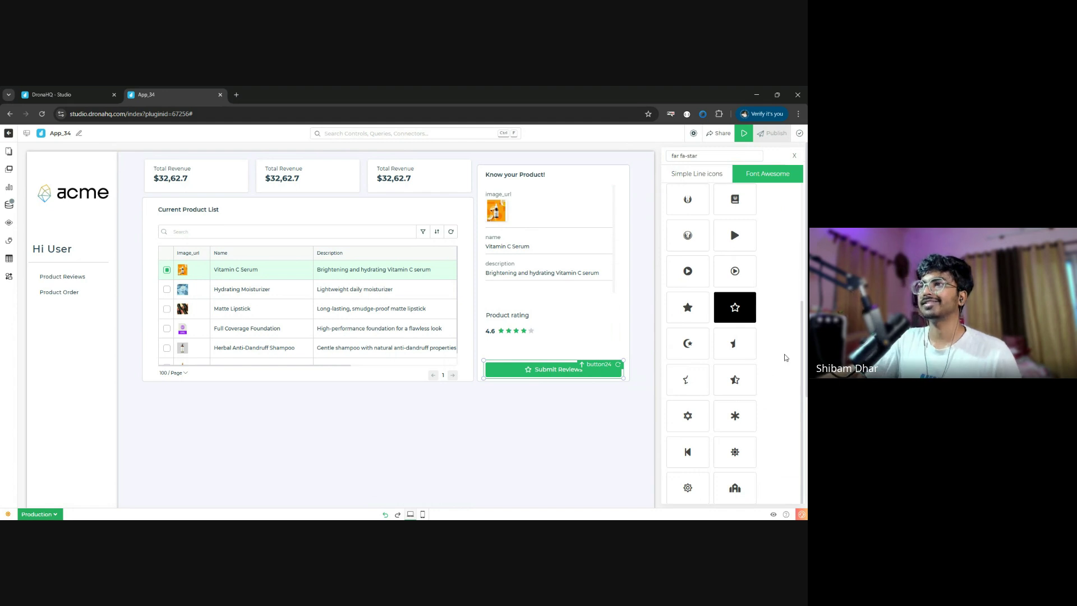
pyautogui.click(794, 158)
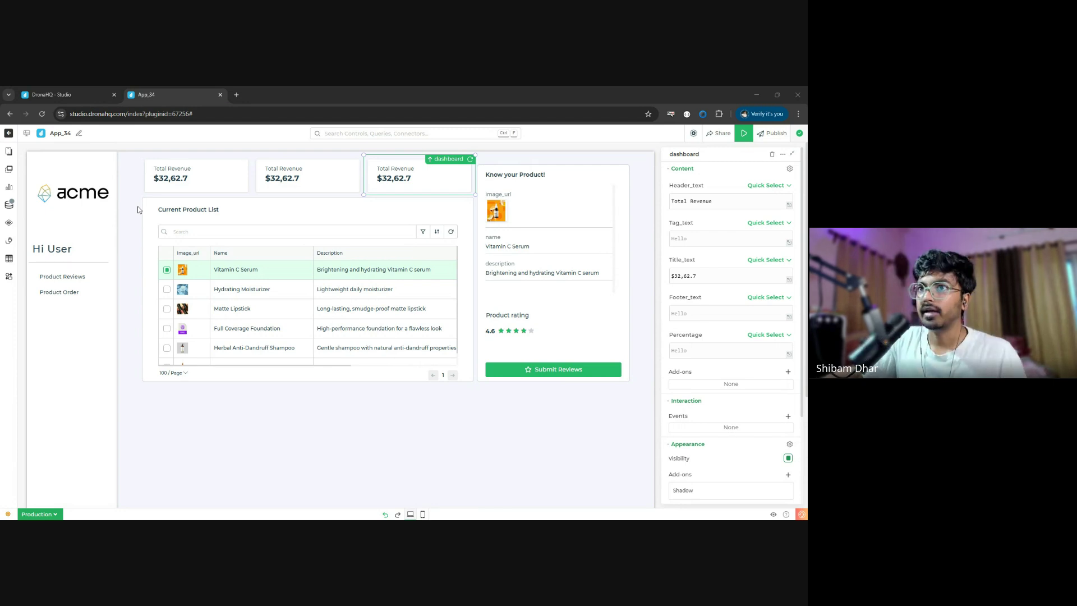
# - Add the product_analytic query from the WorkshopDB-SD connector library, test it and save it
pyautogui.click(14, 207)
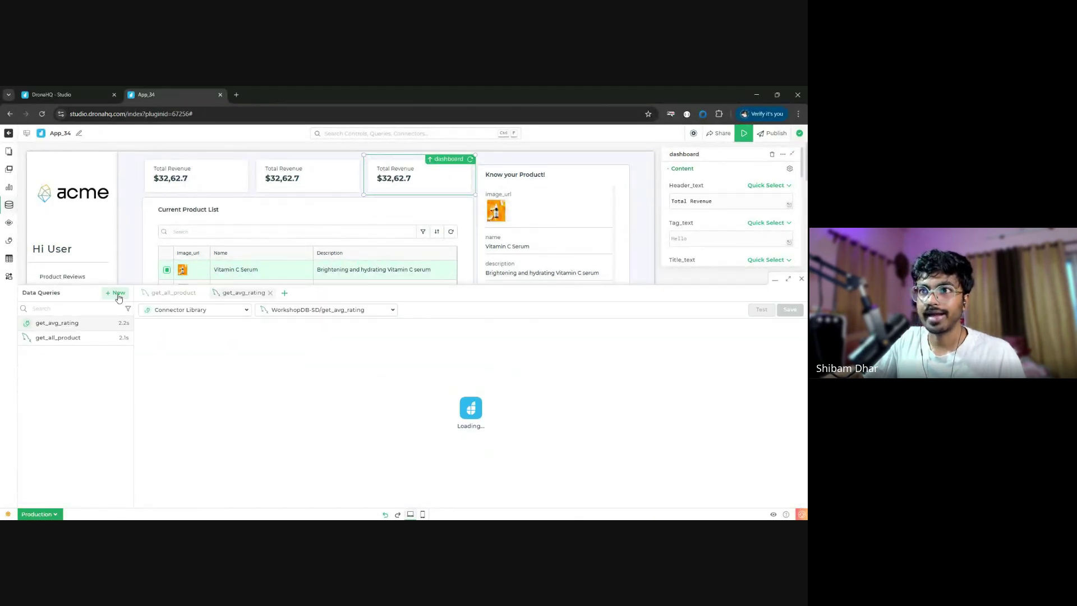
pyautogui.click(116, 292)
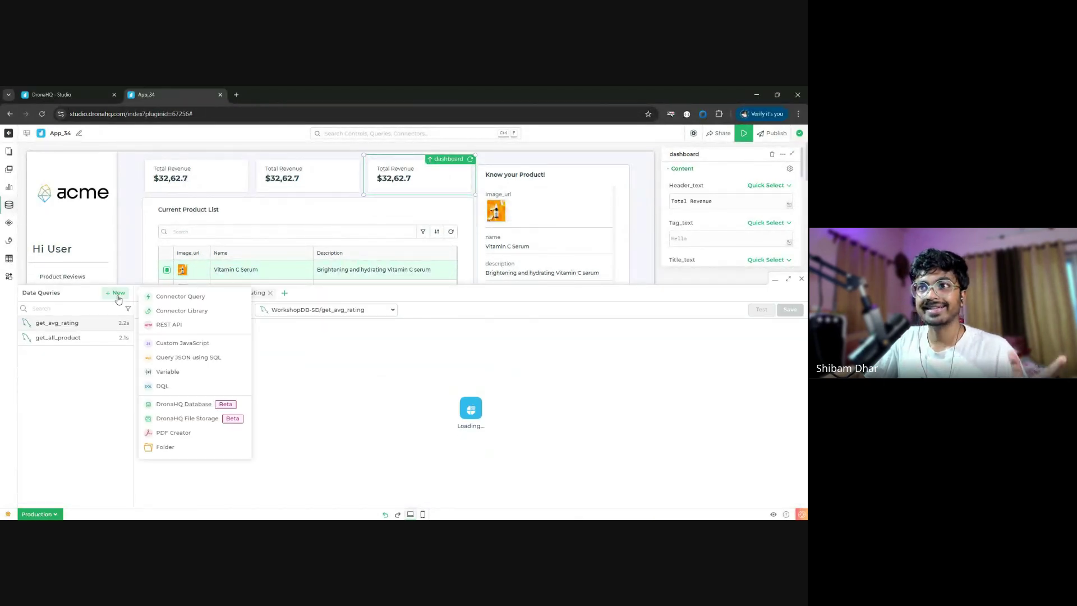
pyautogui.click(203, 313)
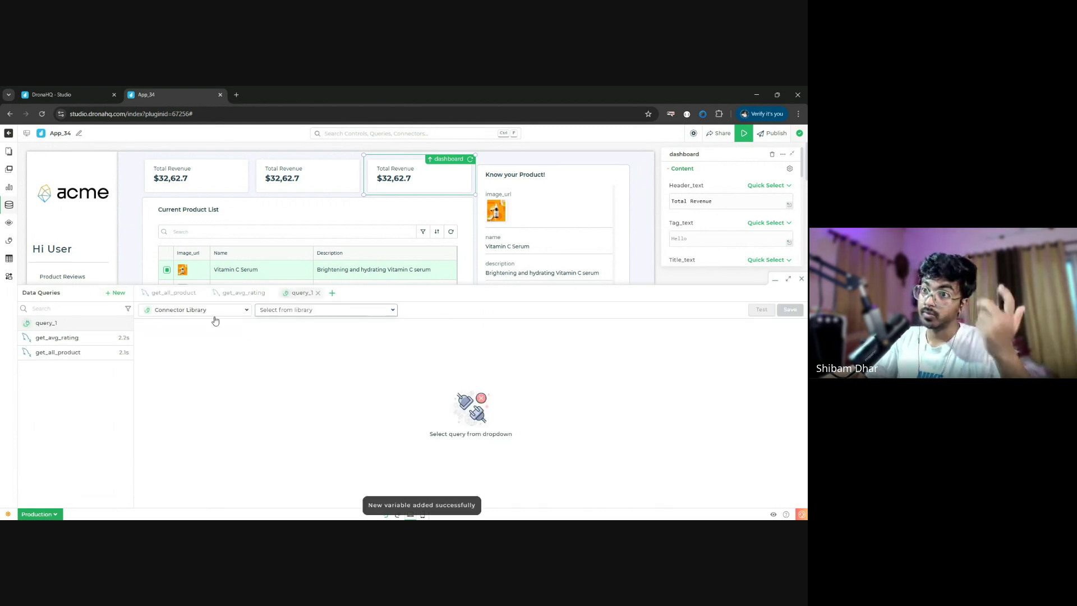
pyautogui.click(317, 310)
pyautogui.write('w')
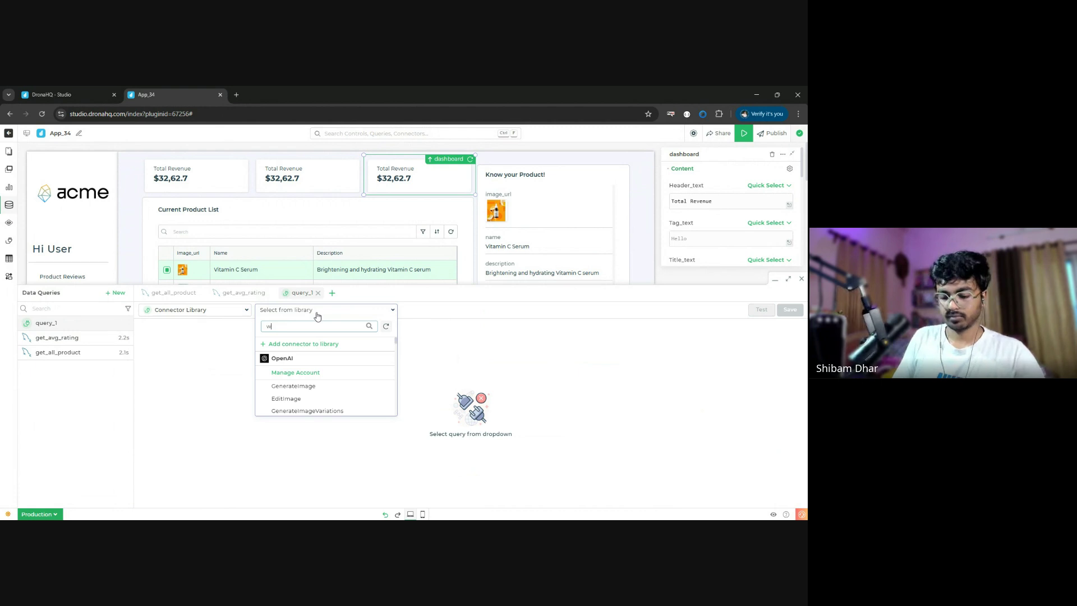
pyautogui.write('ork')
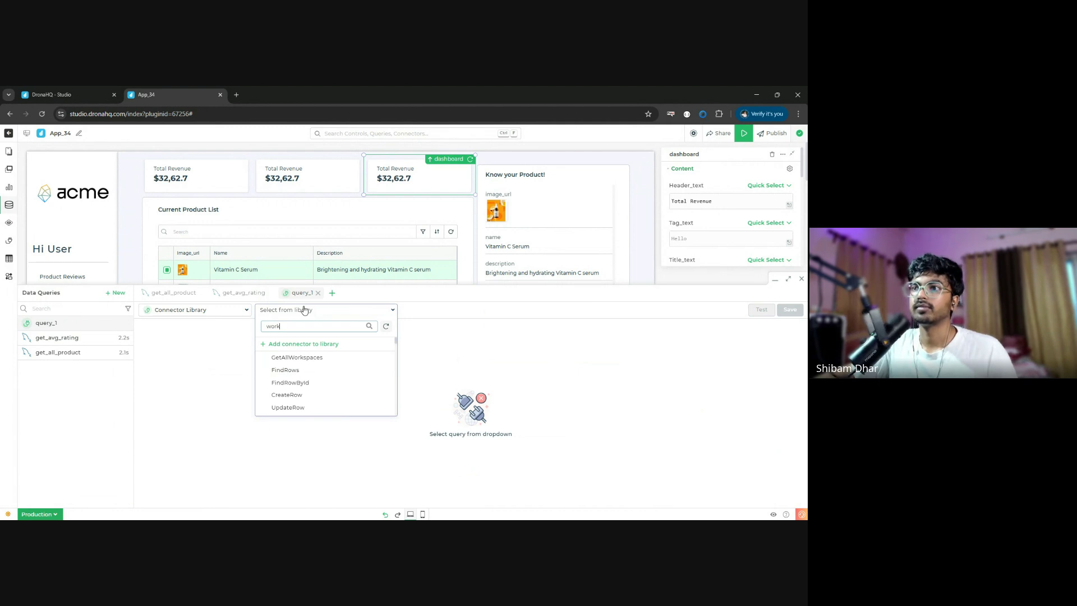
pyautogui.write('sh')
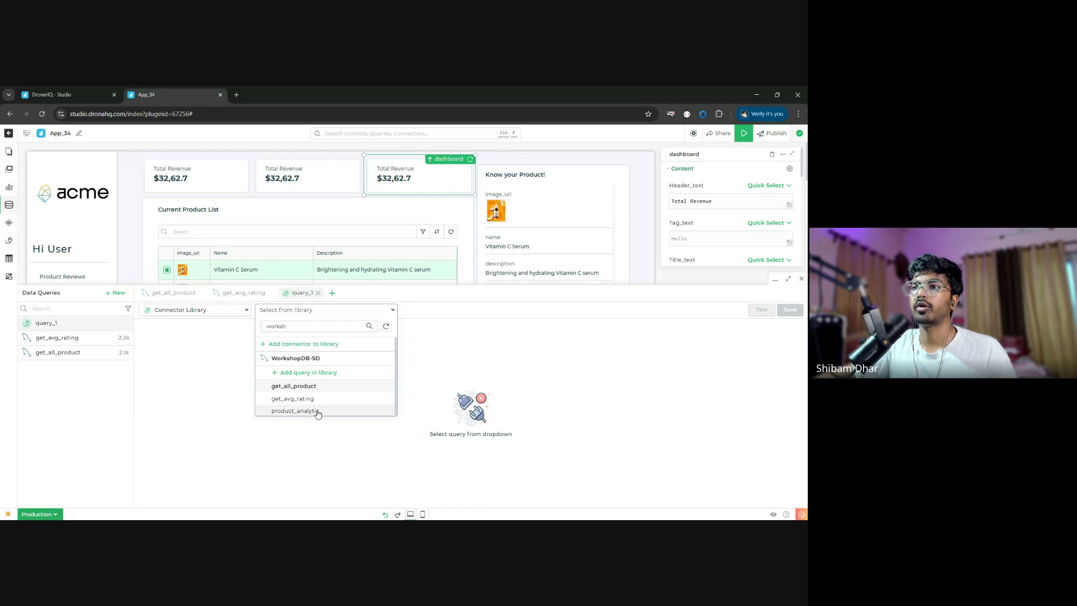
pyautogui.click(317, 409)
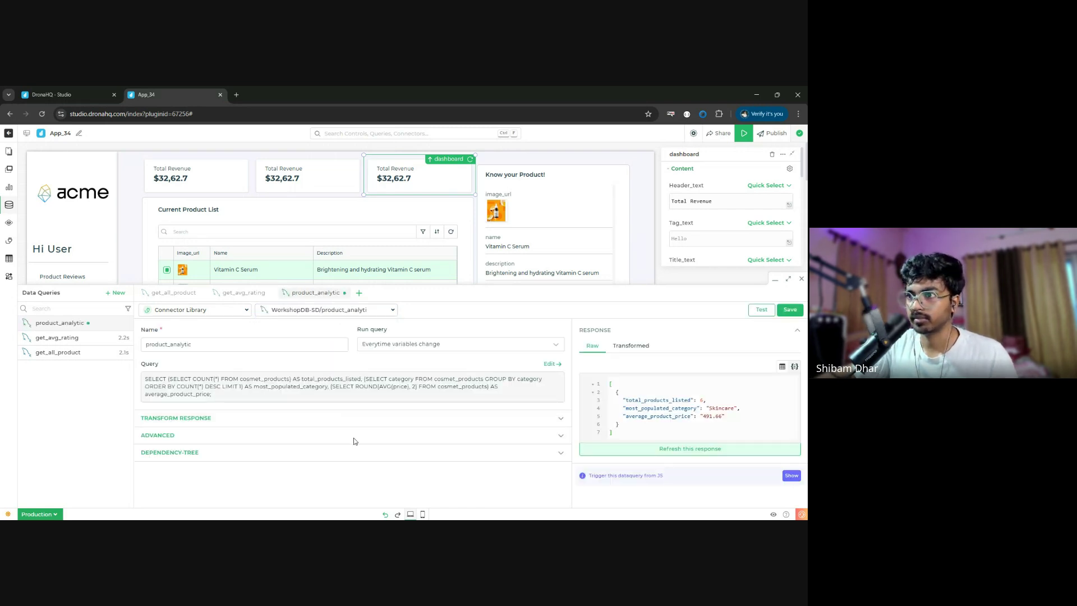
pyautogui.click(761, 310)
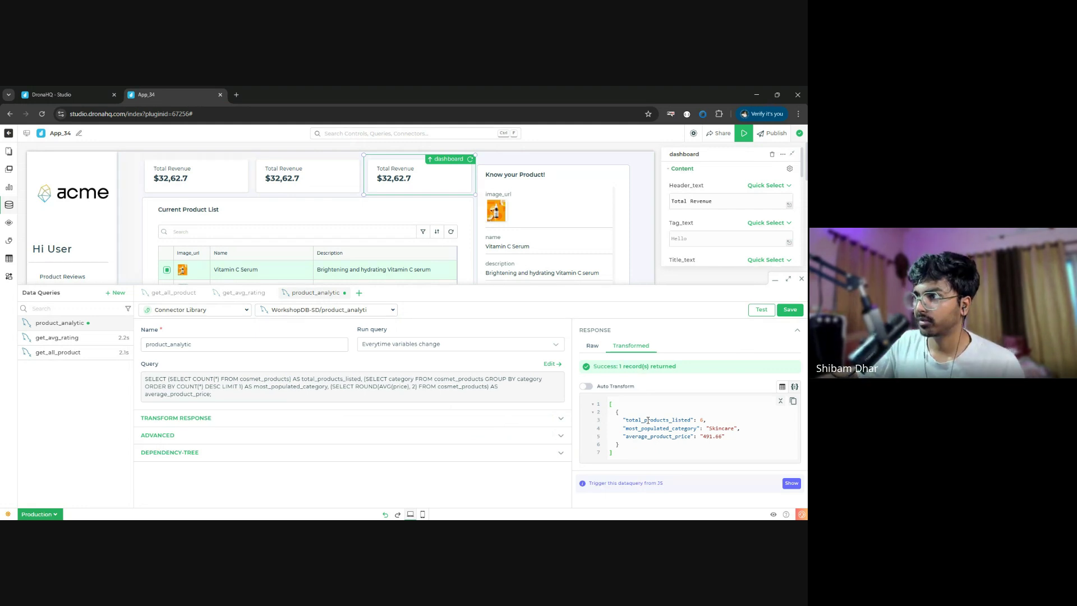
pyautogui.click(790, 310)
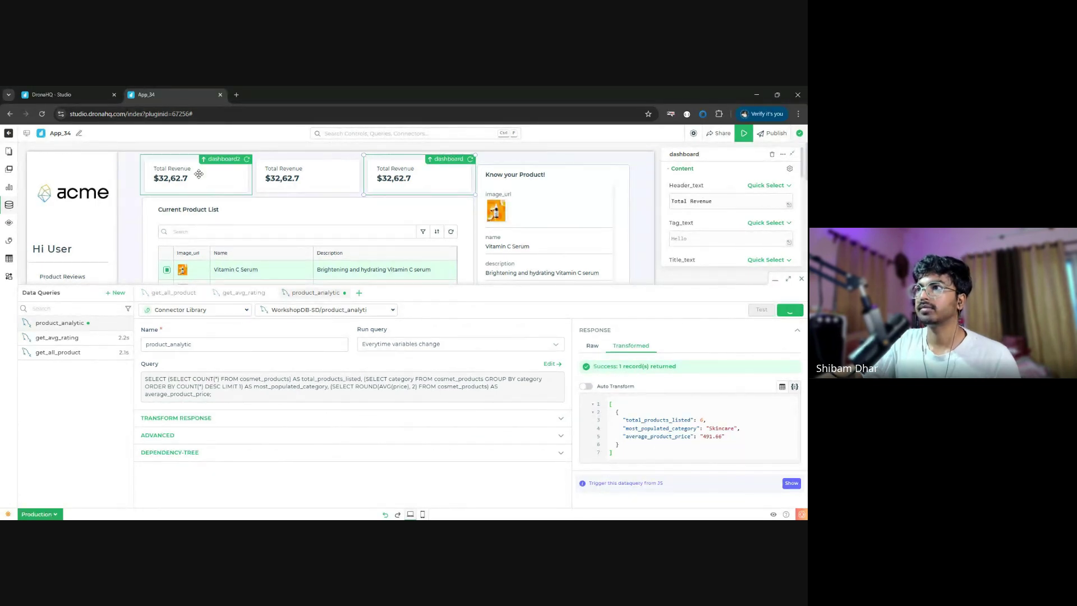
# - Change the first summary card's header from Total Revenue to Total Products
pyautogui.click(712, 200)
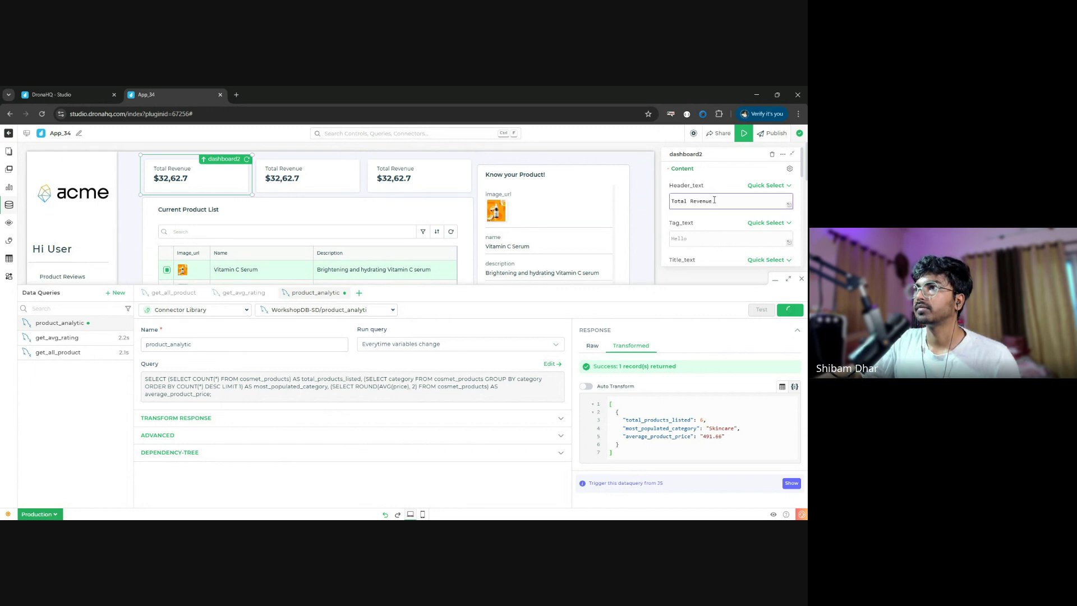
pyautogui.doubleClick(701, 201)
pyautogui.write('Pr')
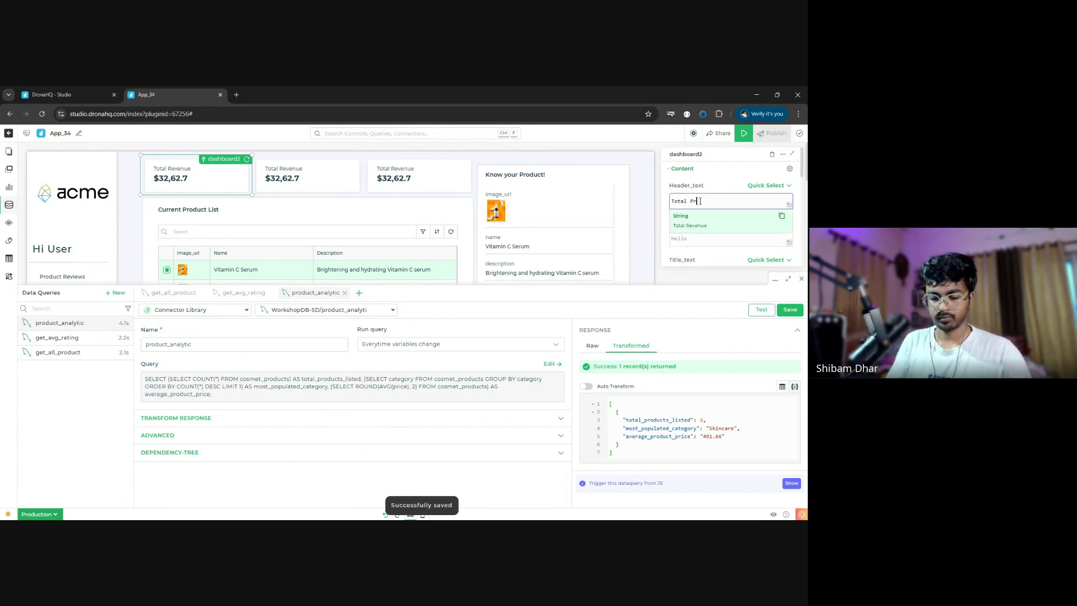
pyautogui.write('oduct')
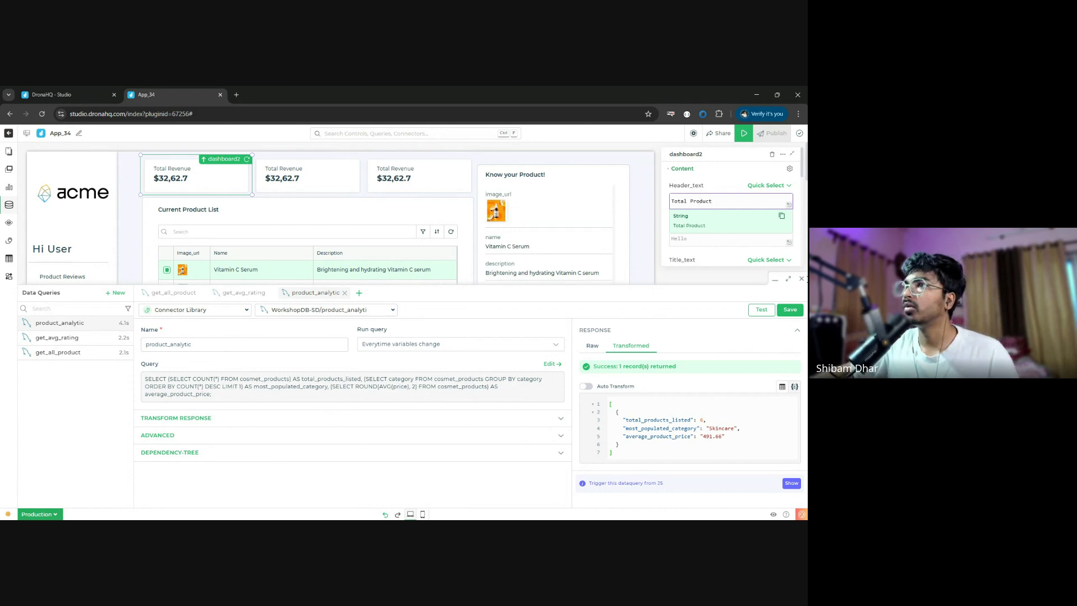
pyautogui.write('s')
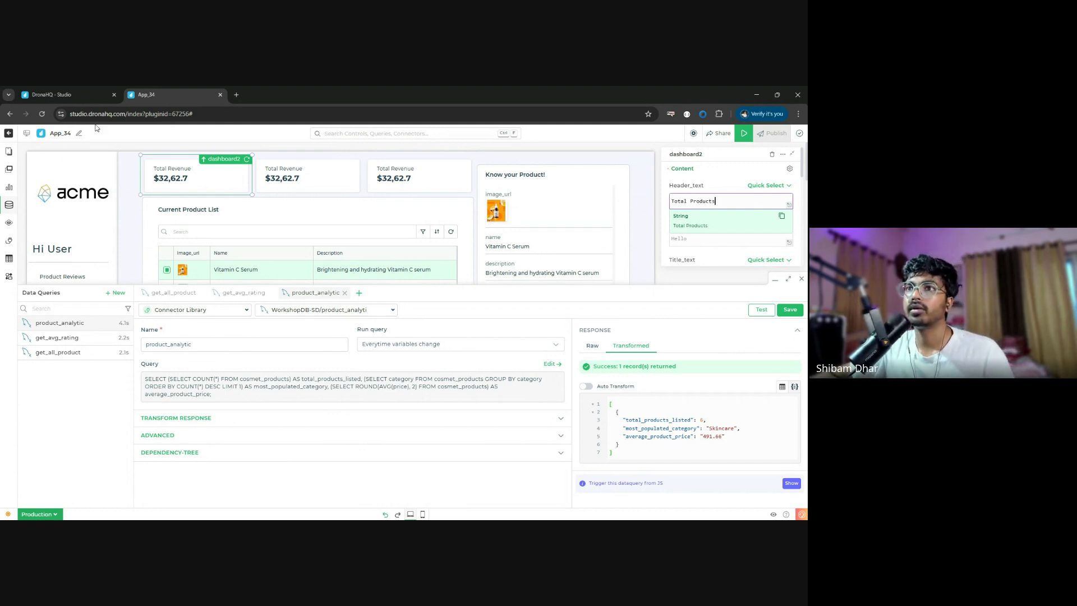
pyautogui.click(447, 499)
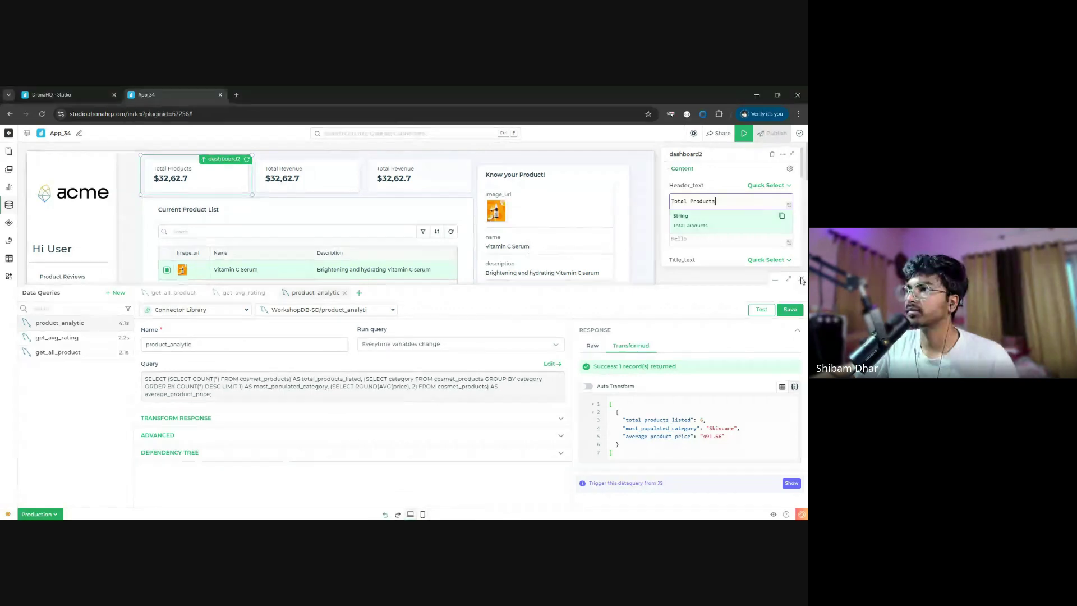
# - Bind the card's value to {{product_analytic.total_products_listed["0"]}} so it shows 6
pyautogui.click(763, 279)
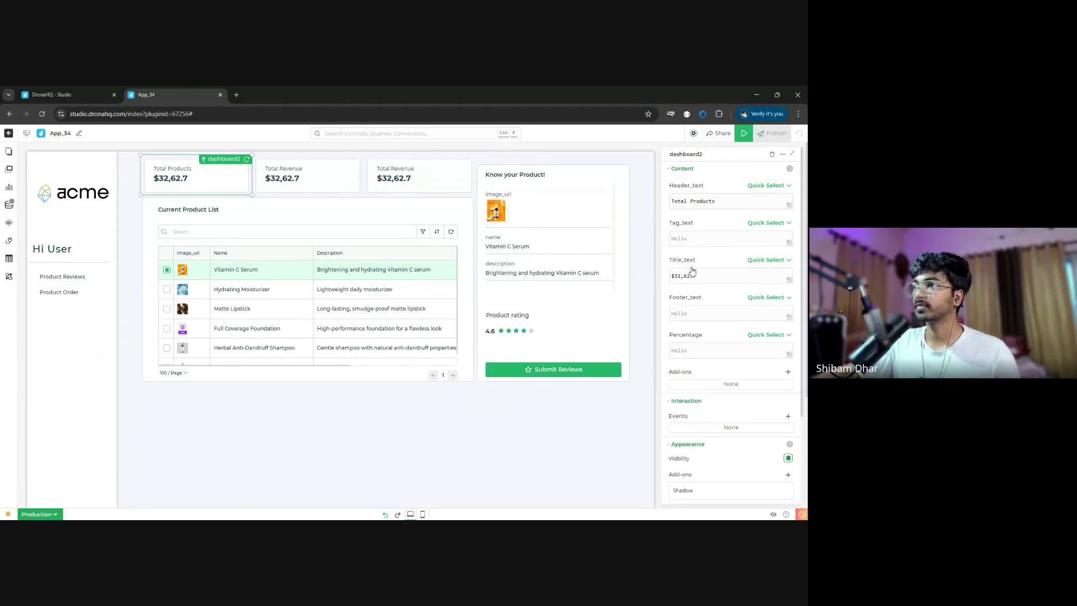
pyautogui.tripleClick(711, 278)
pyautogui.write('{{product_analytic.total_products_listed["0"]}}')
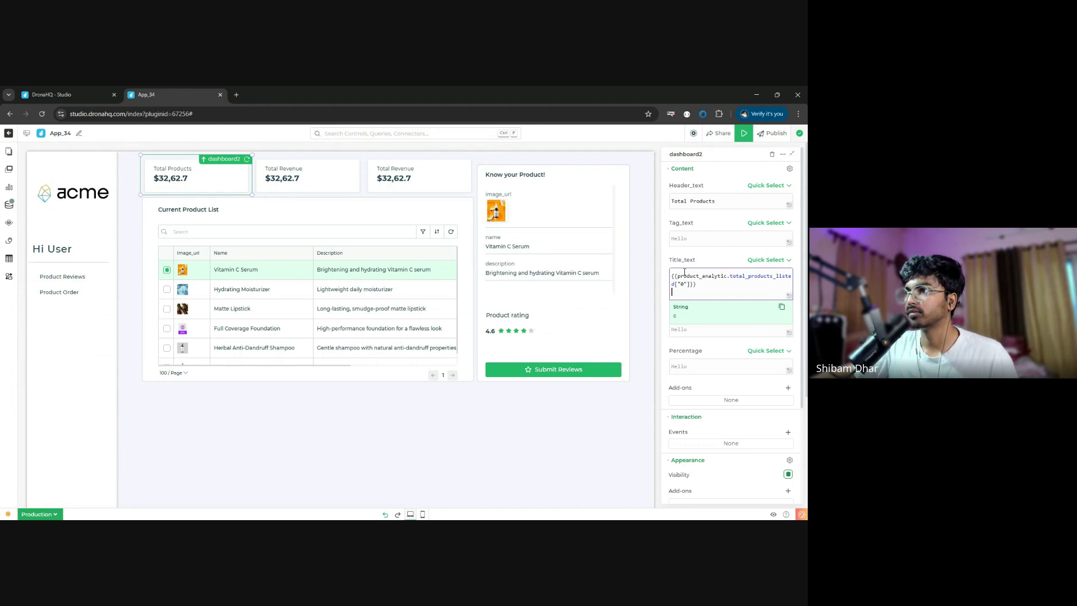
pyautogui.click(700, 256)
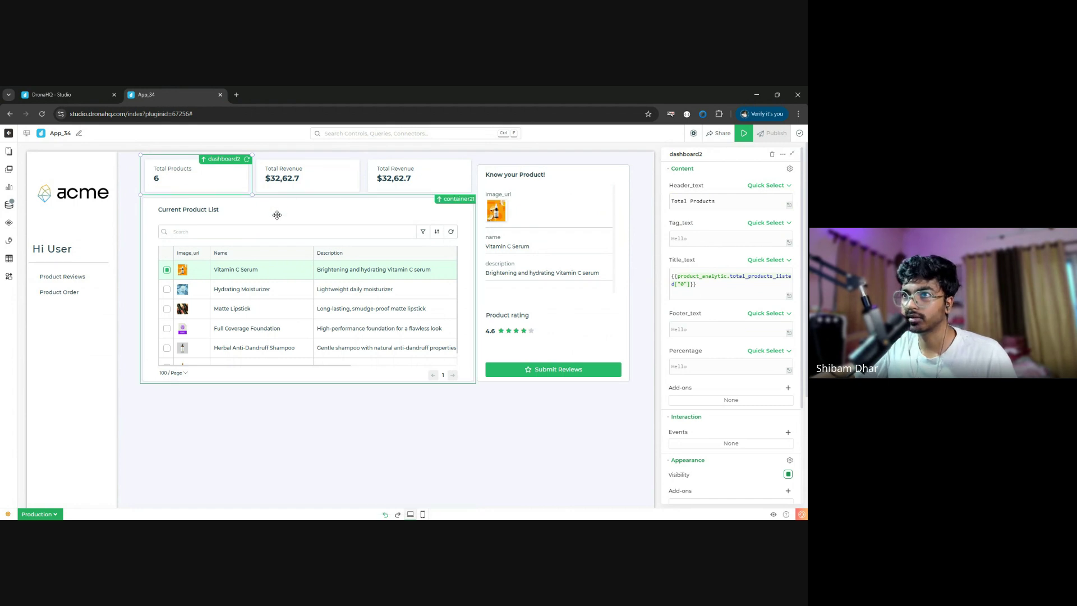
pyautogui.press('Return')
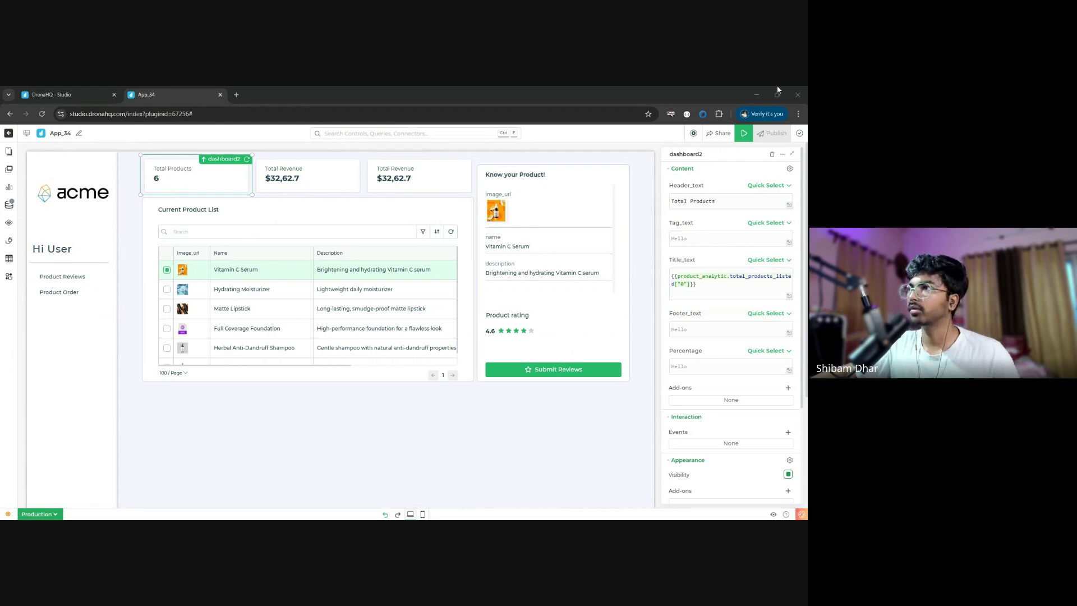
pyautogui.click(705, 290)
pyautogui.click(698, 330)
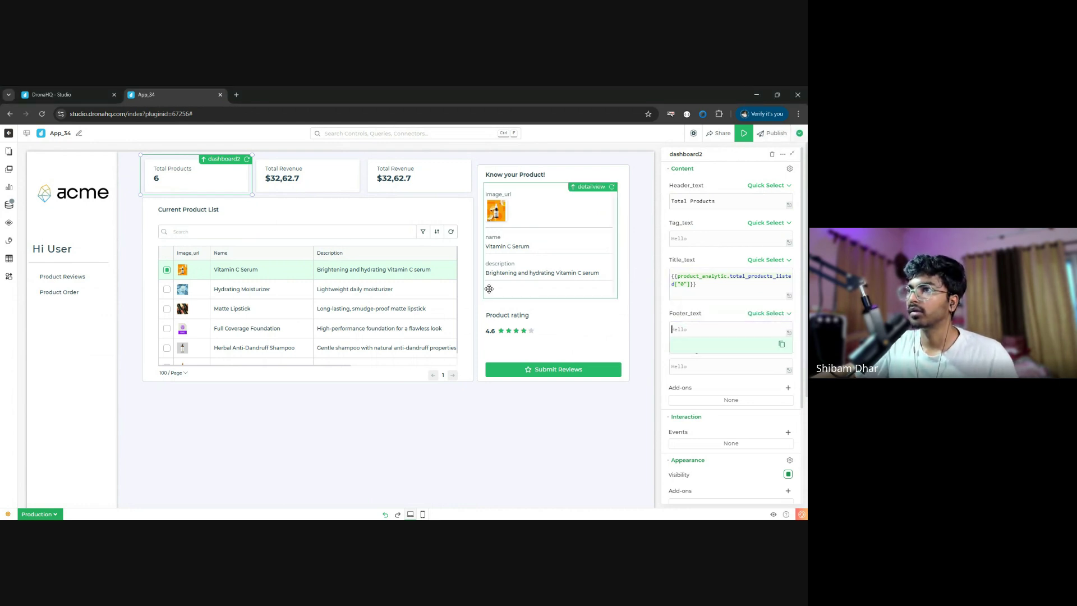
pyautogui.click(697, 205)
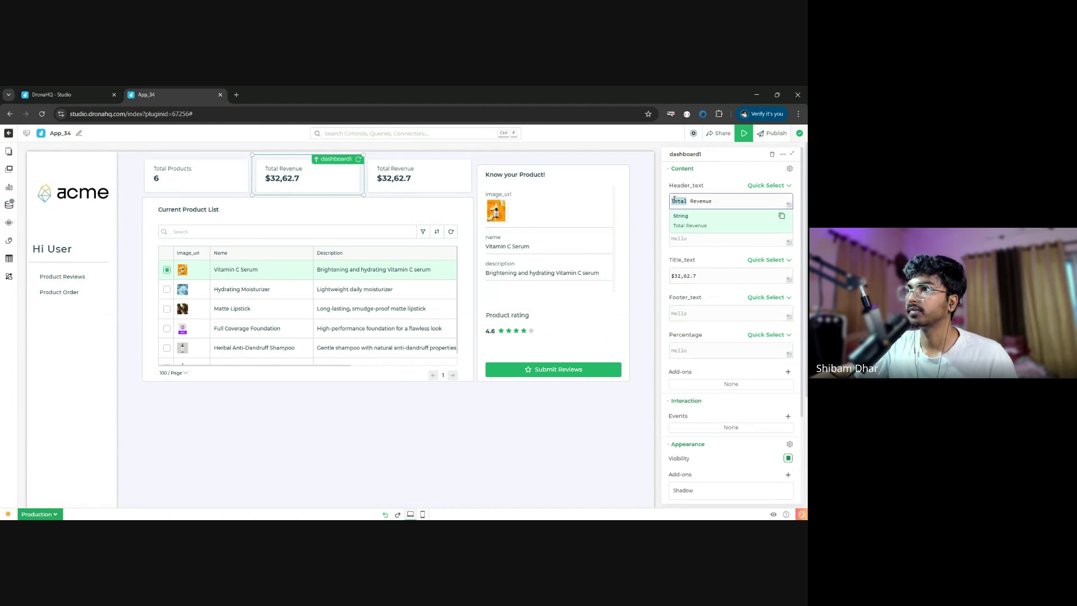
# - Title the second card 'Average order Value' with value Rs. {{product_analytic.average_product_price["0"]}} /-
pyautogui.hotkey('ctrl', 'a')
pyautogui.write('Average ')
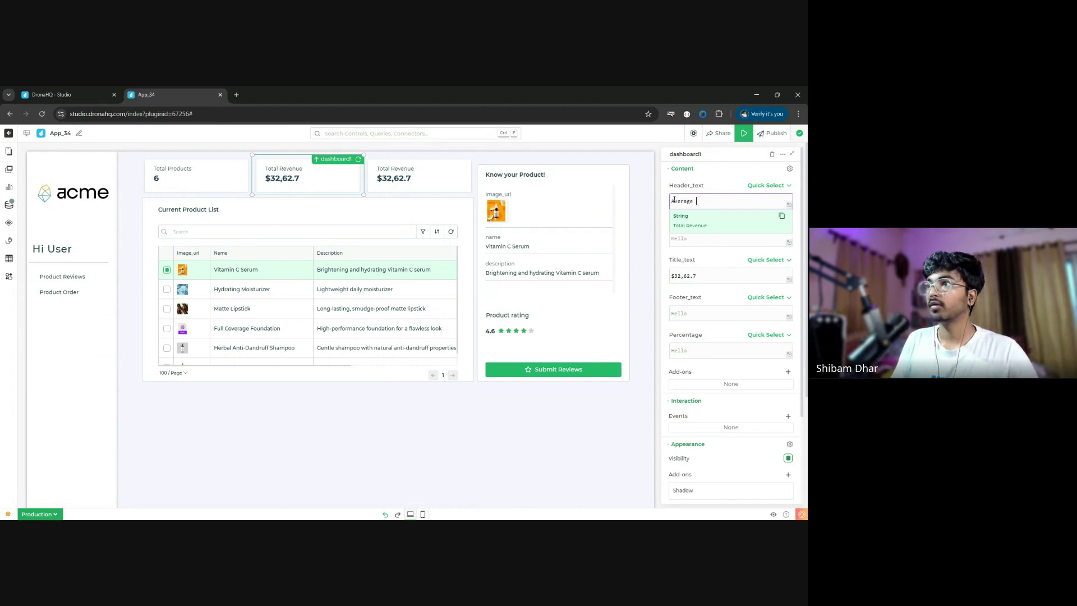
pyautogui.write('order V')
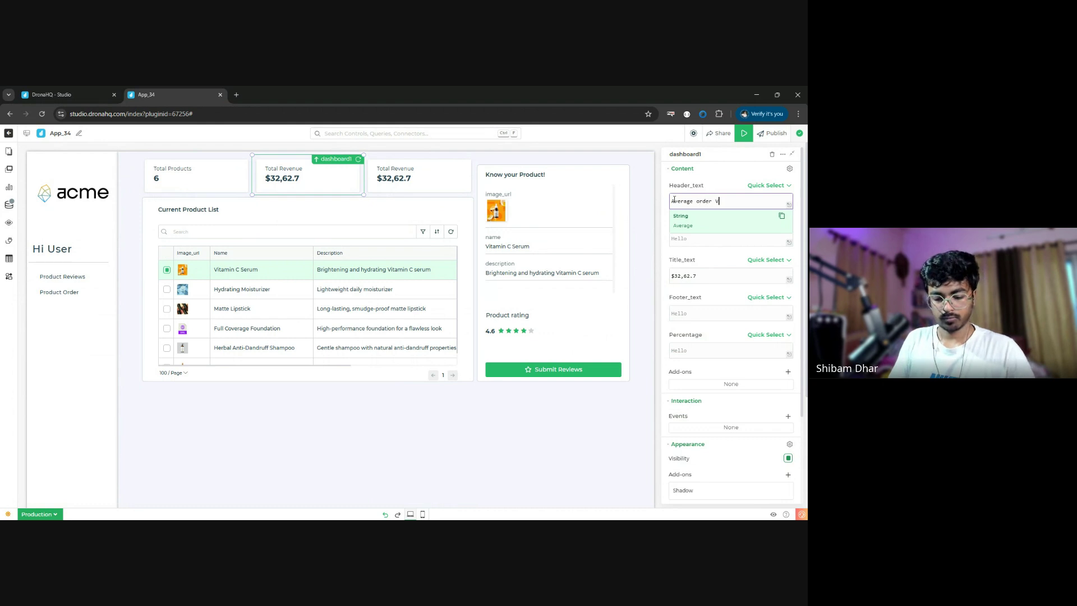
pyautogui.write('alue')
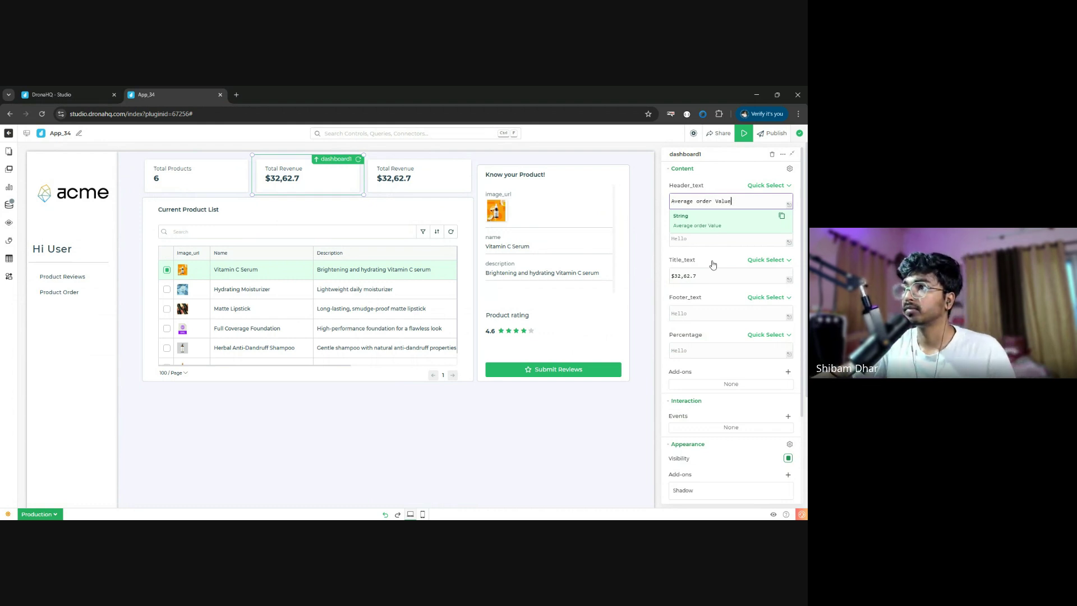
pyautogui.click(717, 272)
pyautogui.hotkey('ctrl', 'a')
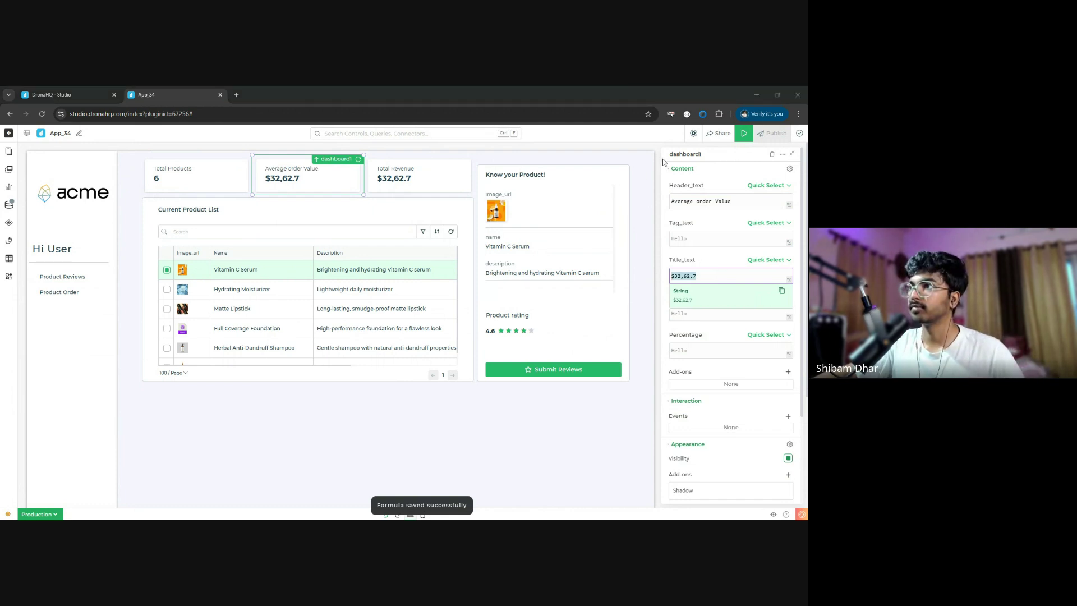
pyautogui.write('Rs. {{product_analytic.average_product_price["0"]}} /-')
pyautogui.write('Rs. {{product_analytic.average_product_price["0"]}} /-')
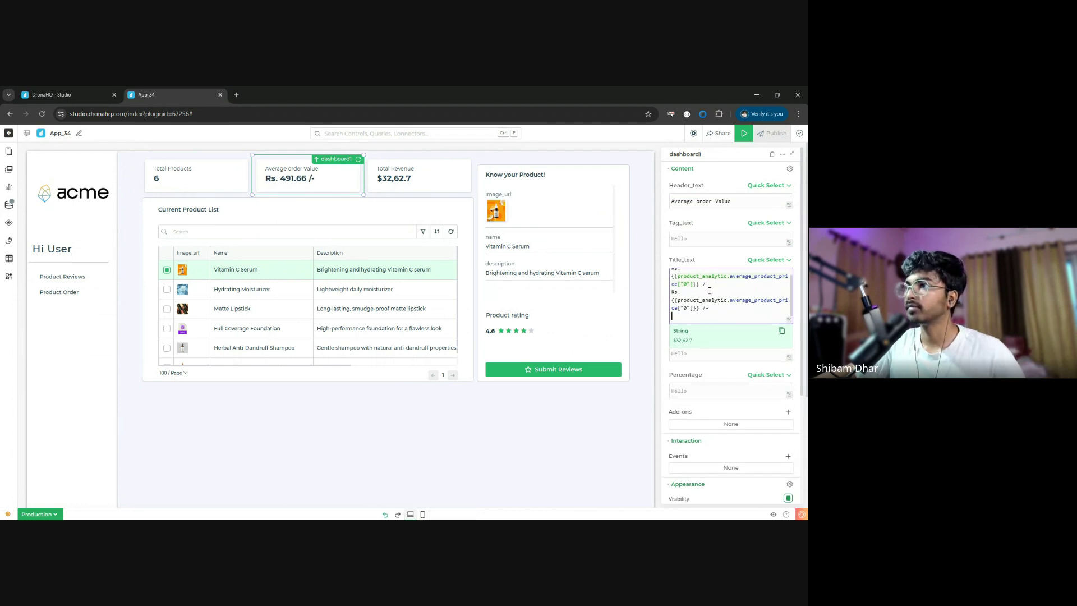
pyautogui.moveTo(722, 312); pyautogui.dragTo(646, 306)
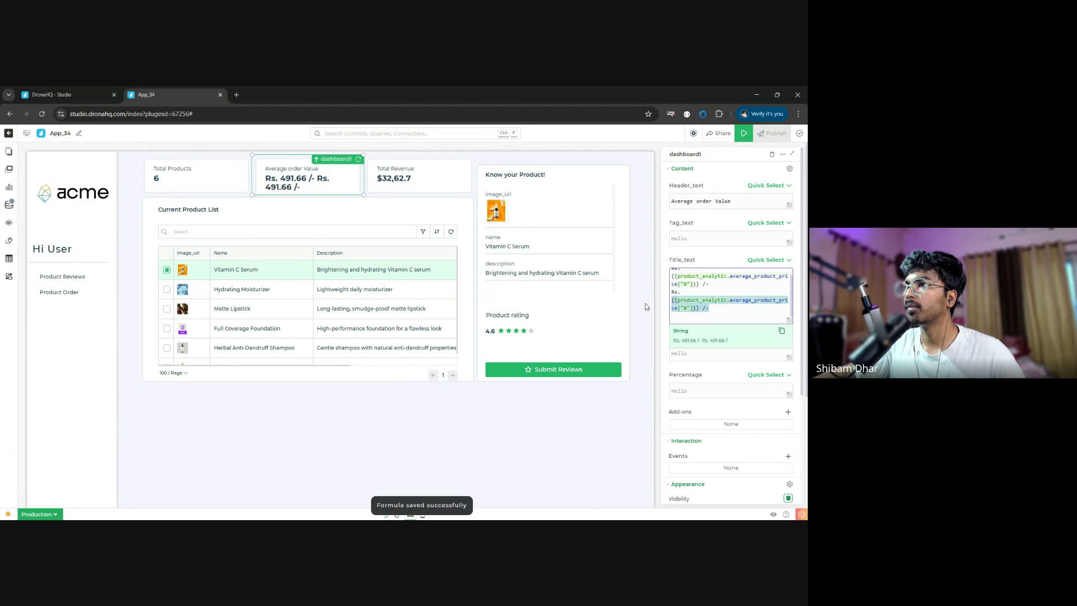
pyautogui.press('BackSpace')
pyautogui.press('BackSpace')
pyautogui.press('BackSpace')
pyautogui.press('BackSpace')
pyautogui.press('BackSpace')
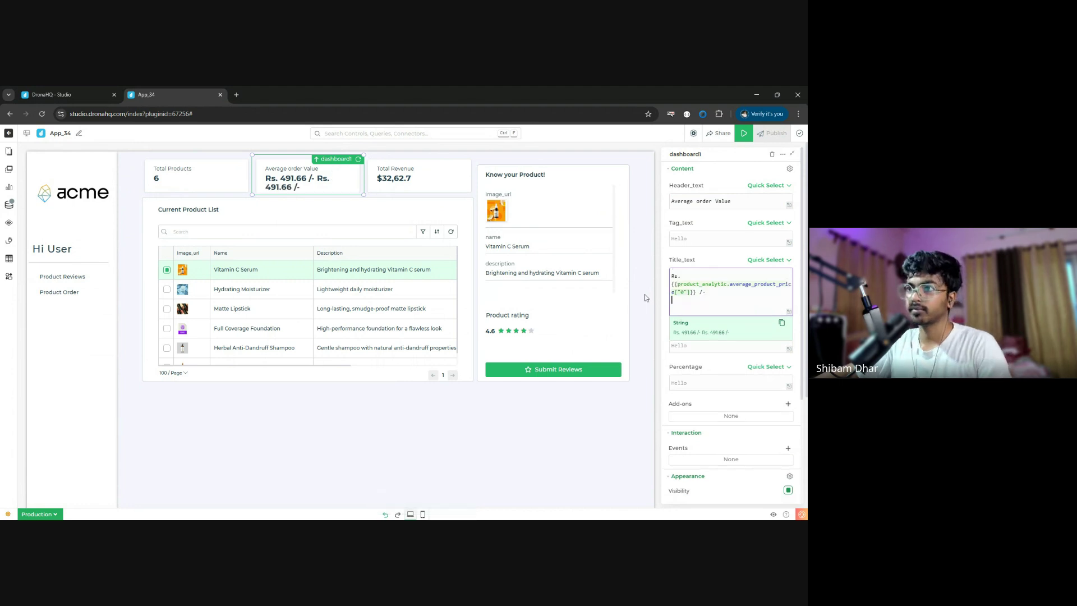
pyautogui.click(711, 262)
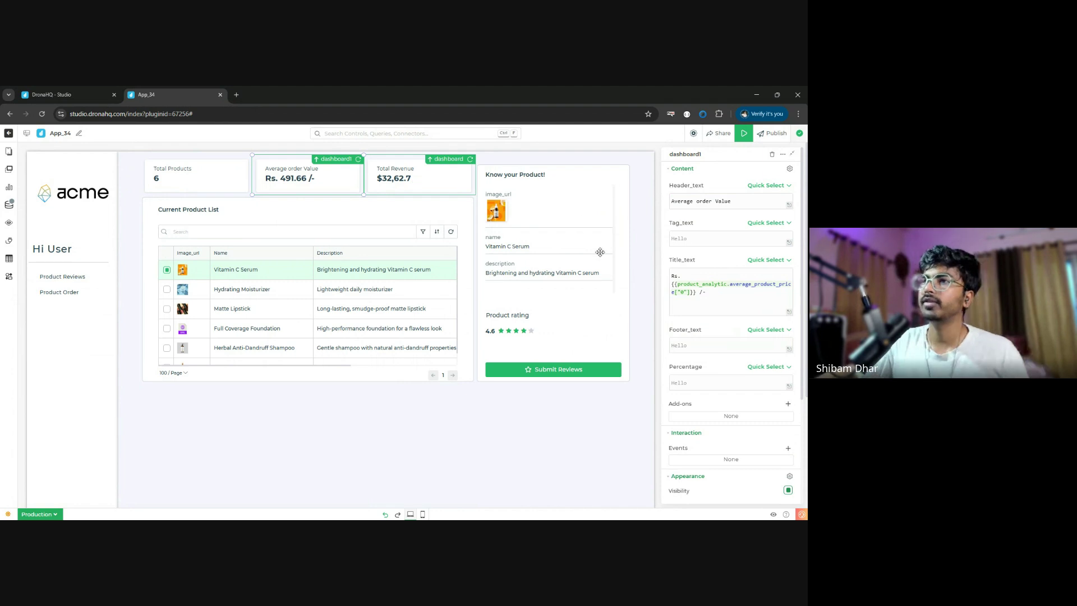
# - Rename the Total Revenue card's header to 'Trending Category'
pyautogui.click(417, 182)
pyautogui.click(717, 205)
pyautogui.tripleClick(717, 205)
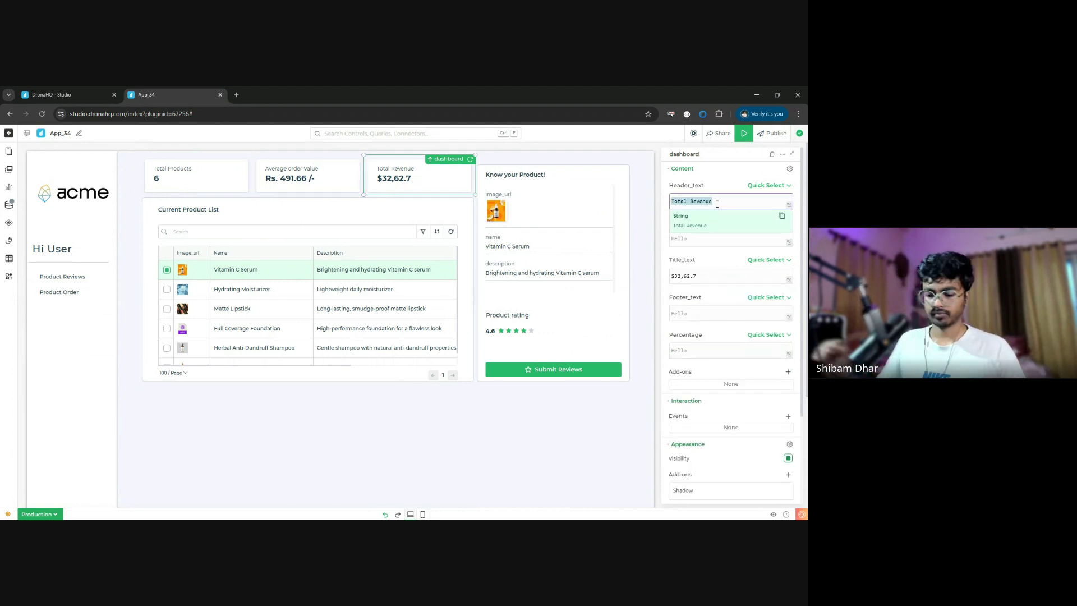
pyautogui.write('Tre')
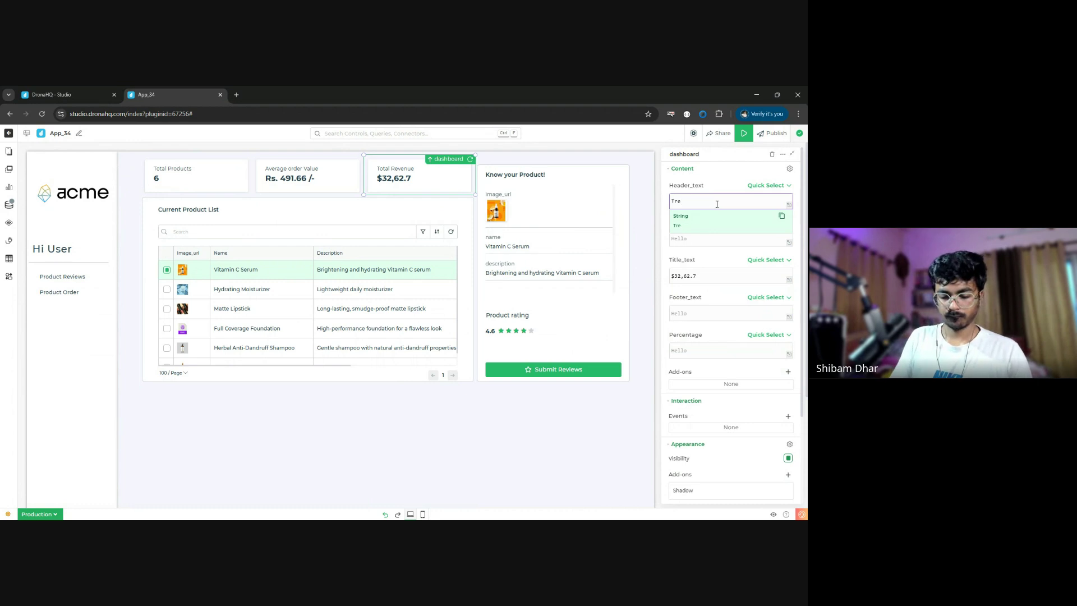
pyautogui.write('nding Category')
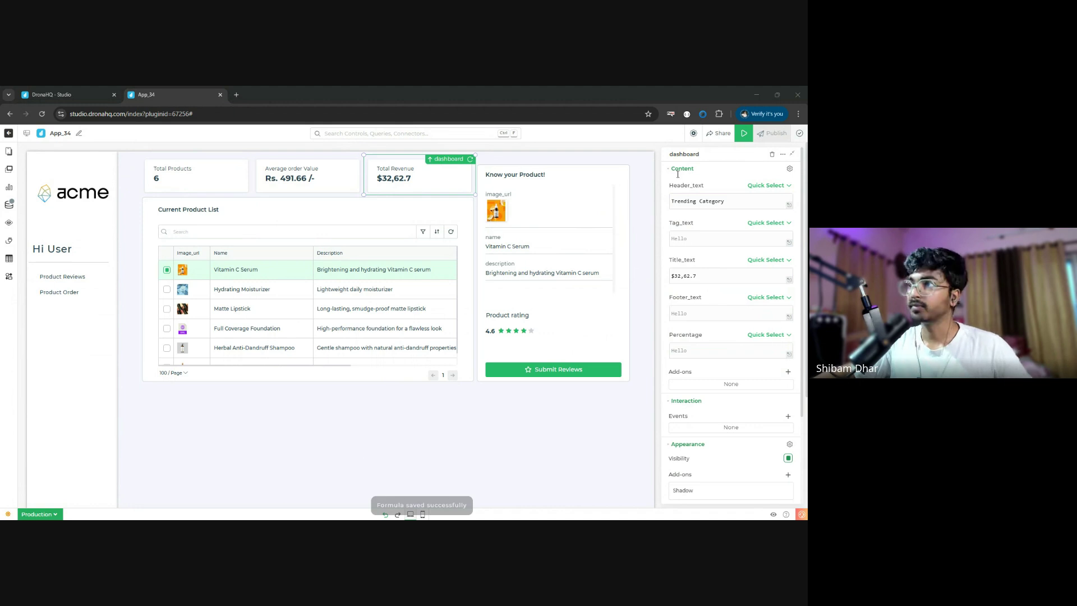
pyautogui.click(716, 275)
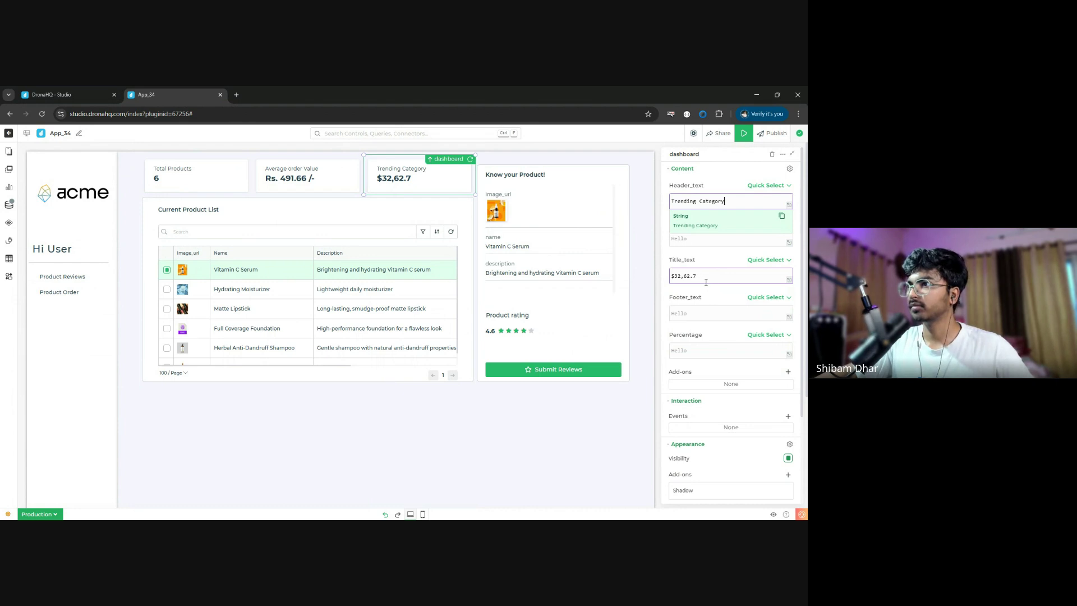
# - Bind the card's value to most_populated_category["0"], showing Skincare, and launch the preview
pyautogui.click(706, 282)
pyautogui.hotkey('ctrl', 'a')
pyautogui.write('{{product_analytic.most_populated_category["0"]}}')
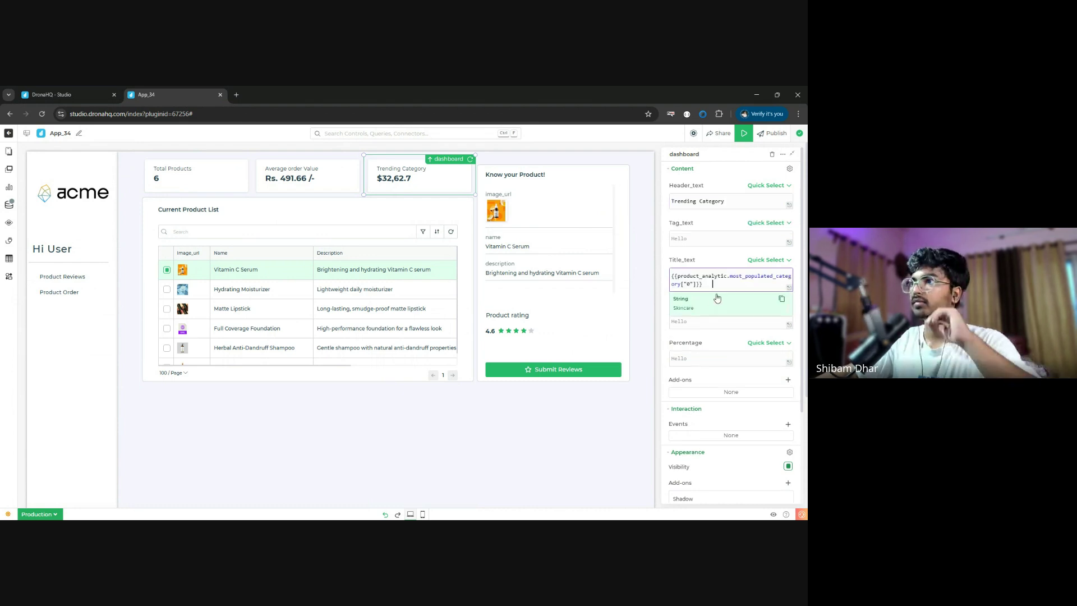
pyautogui.click(669, 216)
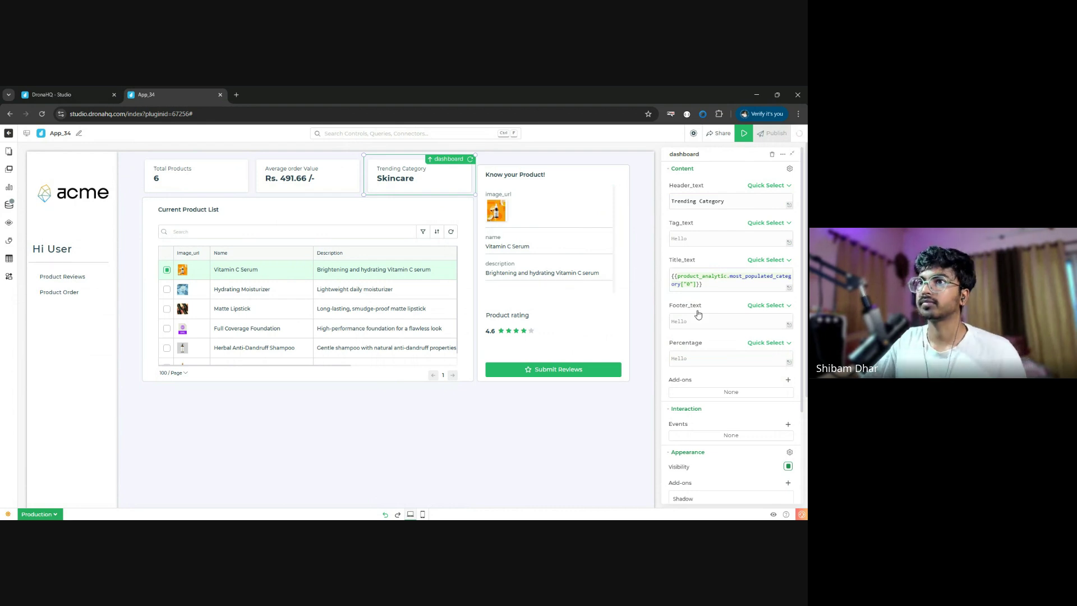
pyautogui.click(744, 133)
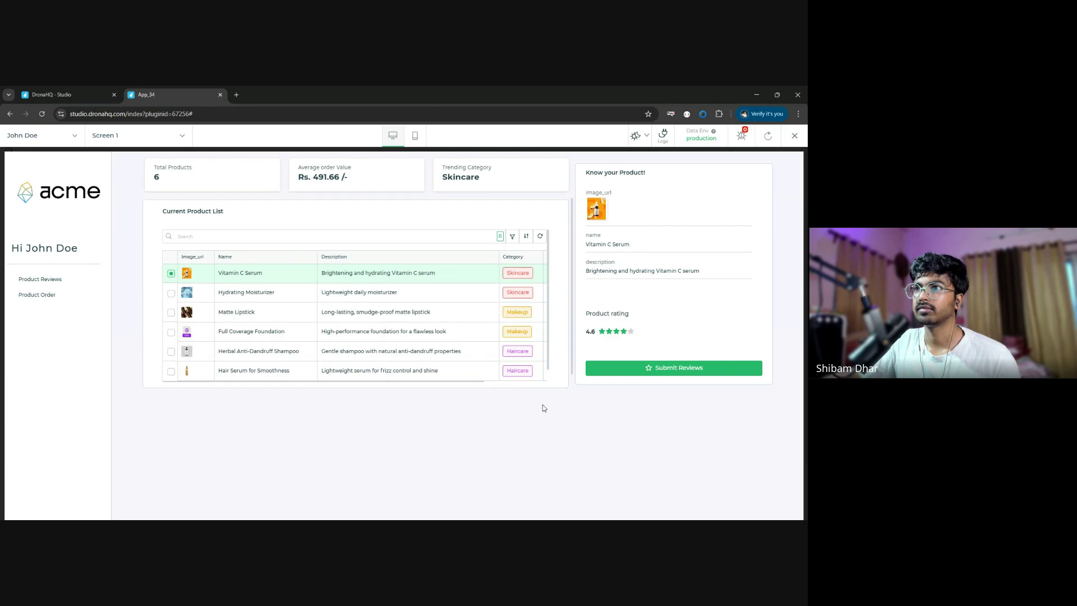
# - In preview, select Hydrating Moisturizer and Matte Lipstick to check the details panel, then exit preview
pyautogui.click(170, 294)
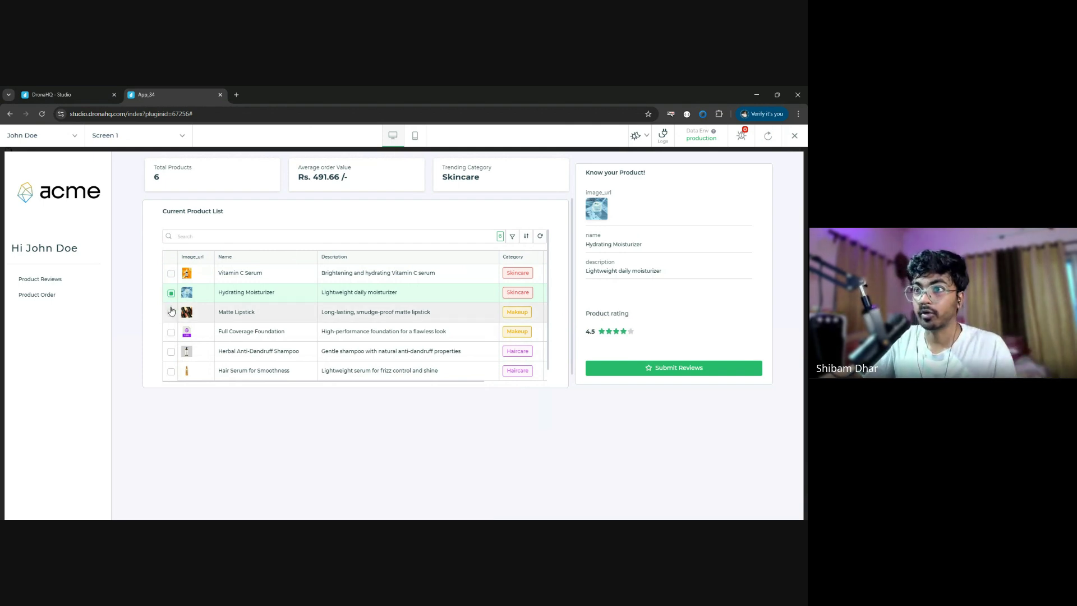
pyautogui.click(170, 312)
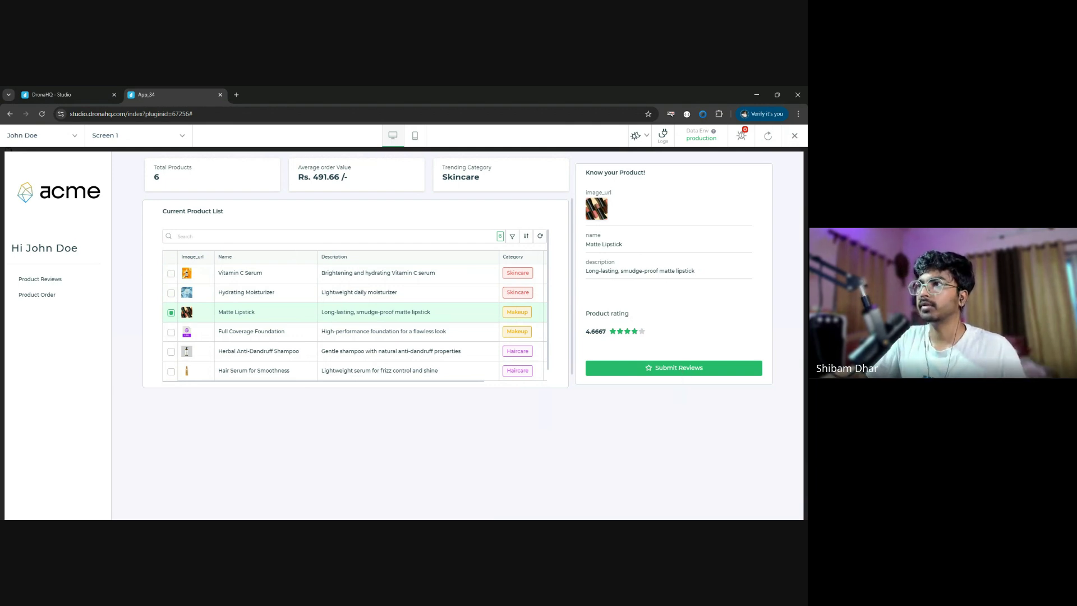
pyautogui.click(794, 136)
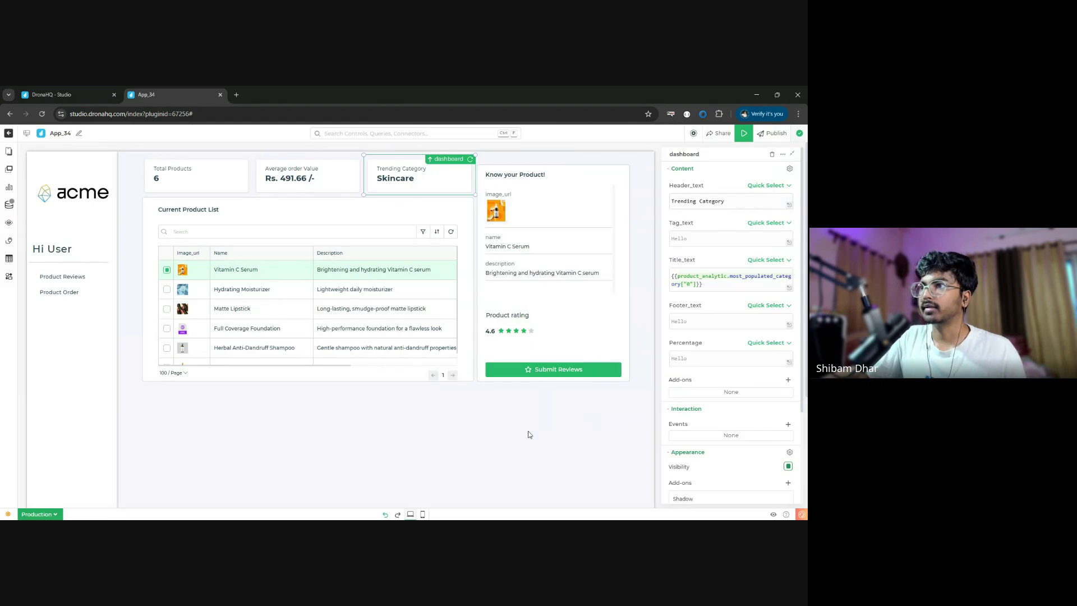
# - Give the Submit Reviews button a button_click event with a Navigate To action targeting Tray 2
pyautogui.click(556, 369)
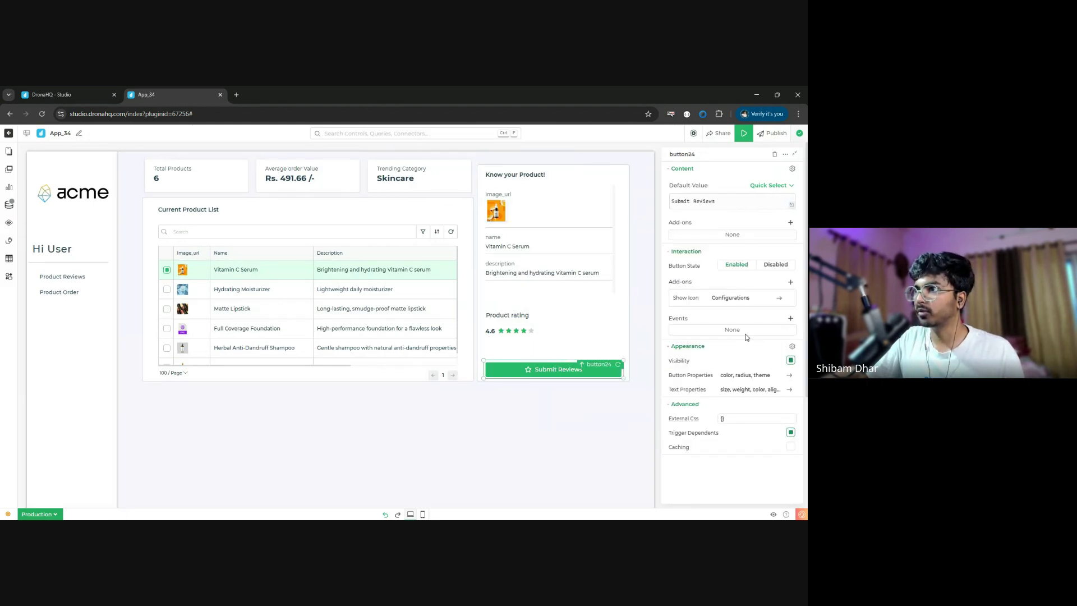
pyautogui.click(791, 318)
pyautogui.click(738, 331)
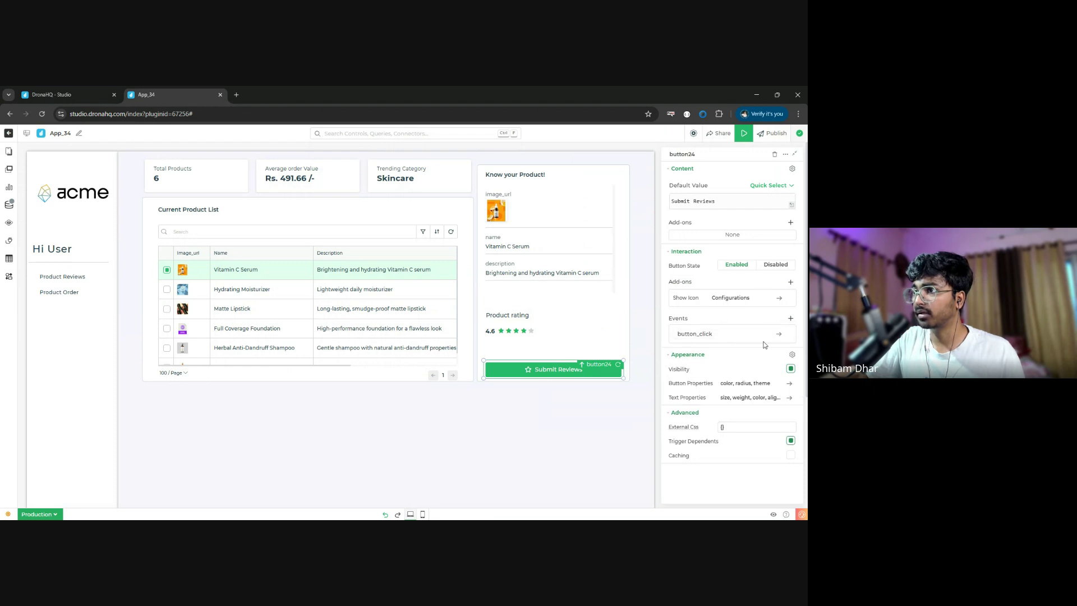
pyautogui.click(717, 337)
pyautogui.click(404, 202)
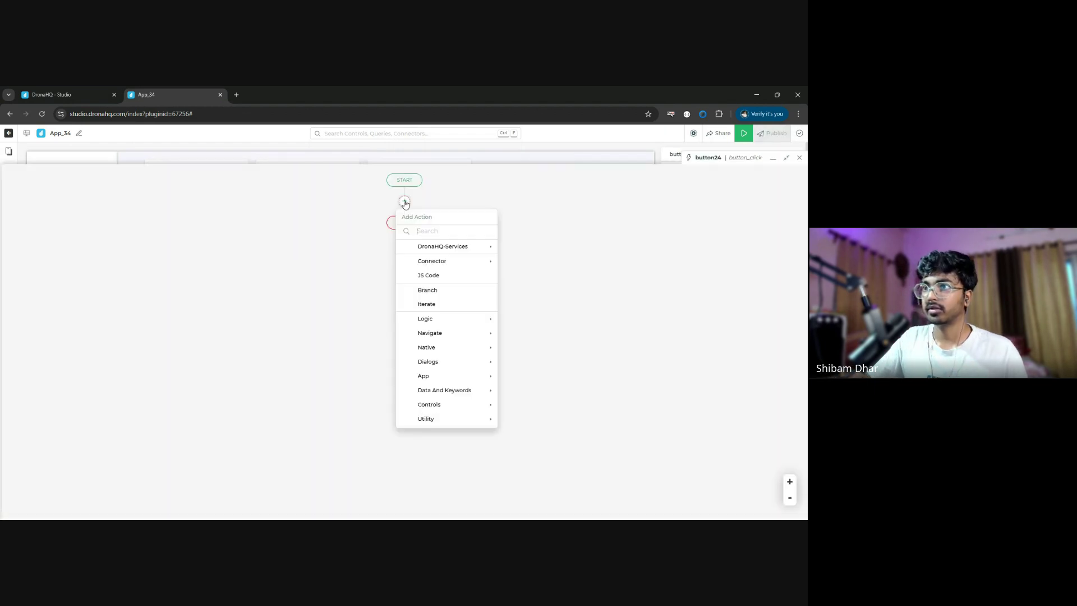
pyautogui.write('navigate')
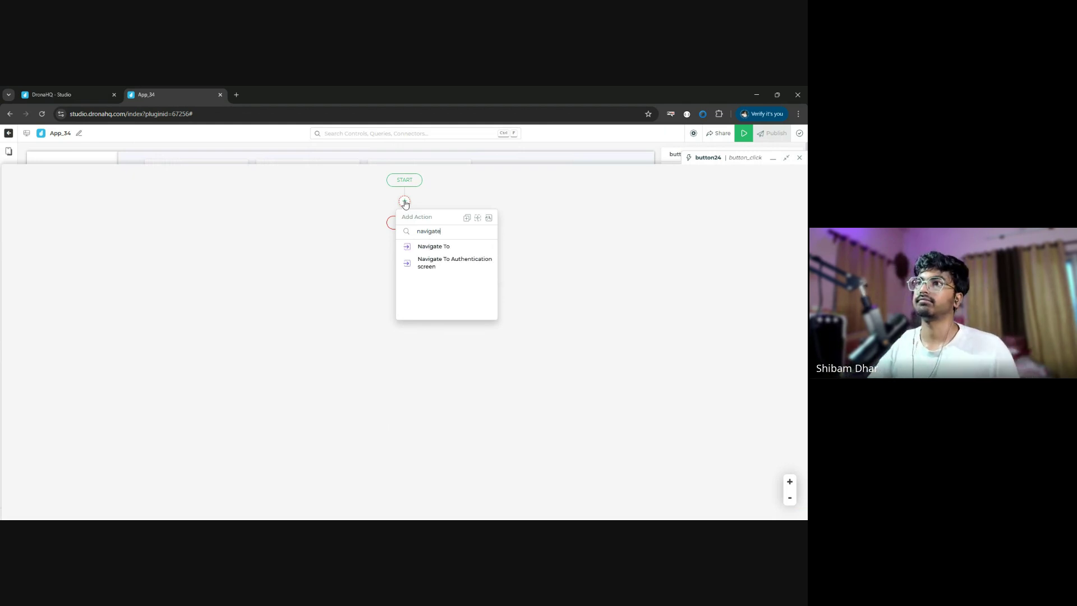
pyautogui.click(453, 248)
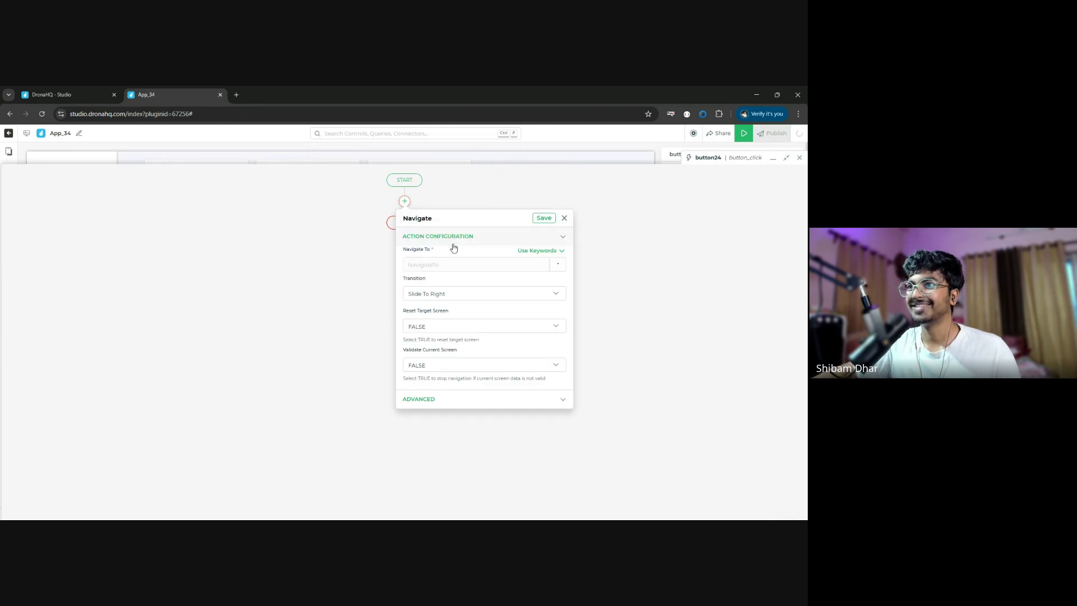
pyautogui.click(557, 264)
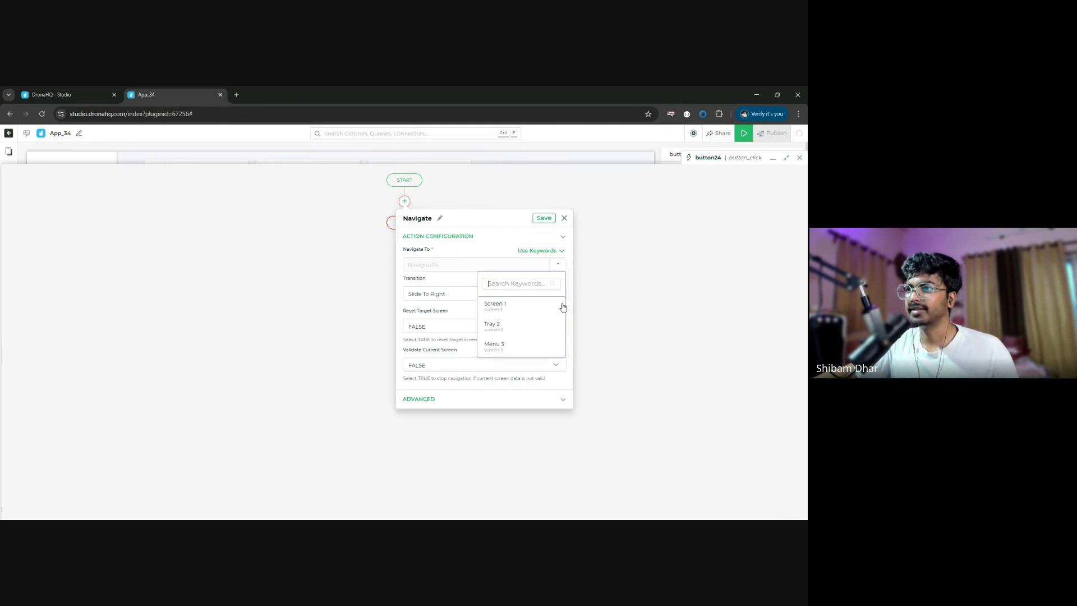
pyautogui.click(525, 330)
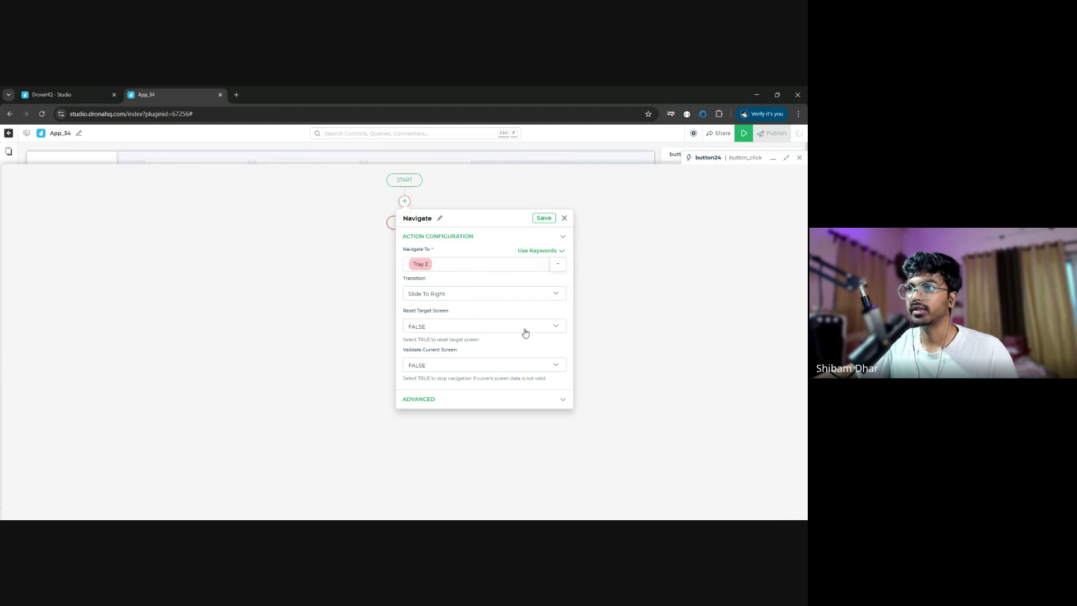
pyautogui.click(544, 218)
pyautogui.click(799, 158)
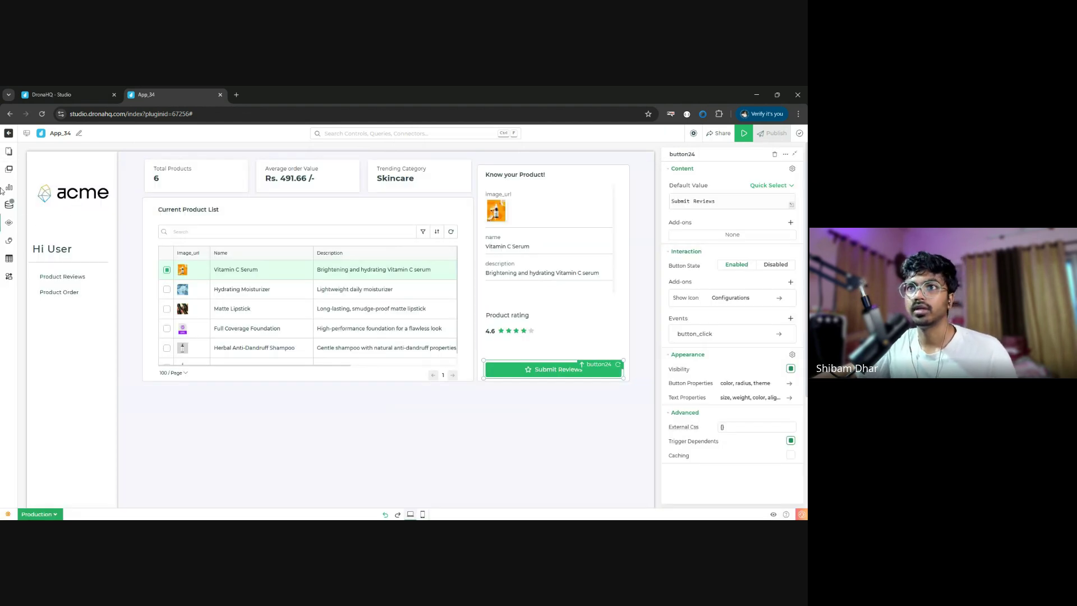
# - Switch to the Tray 2 Details screen and start Autogenerate form in its empty container
pyautogui.click(9, 150)
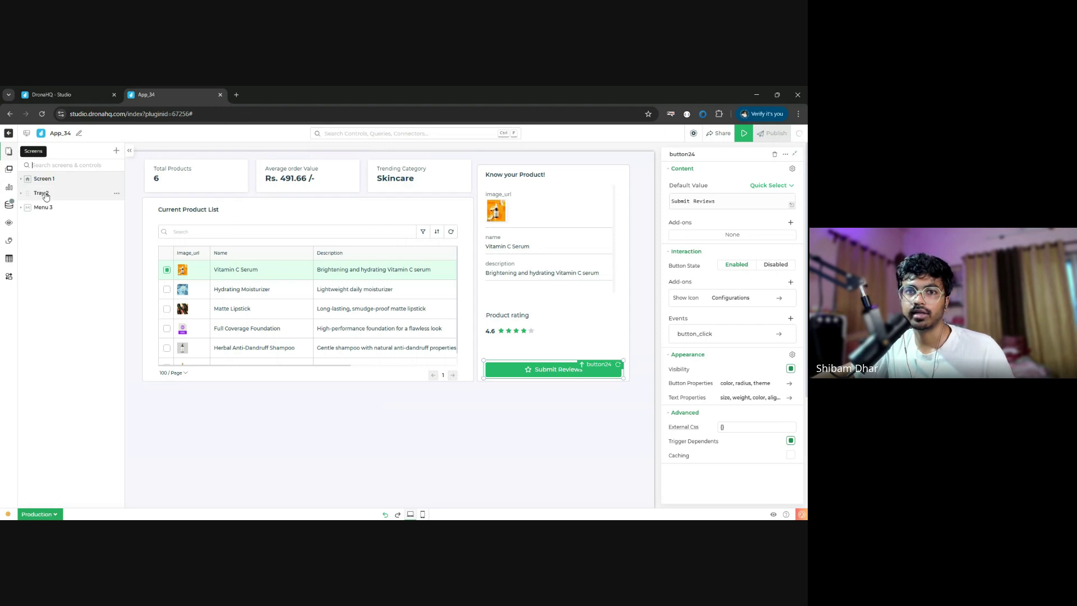
pyautogui.click(245, 267)
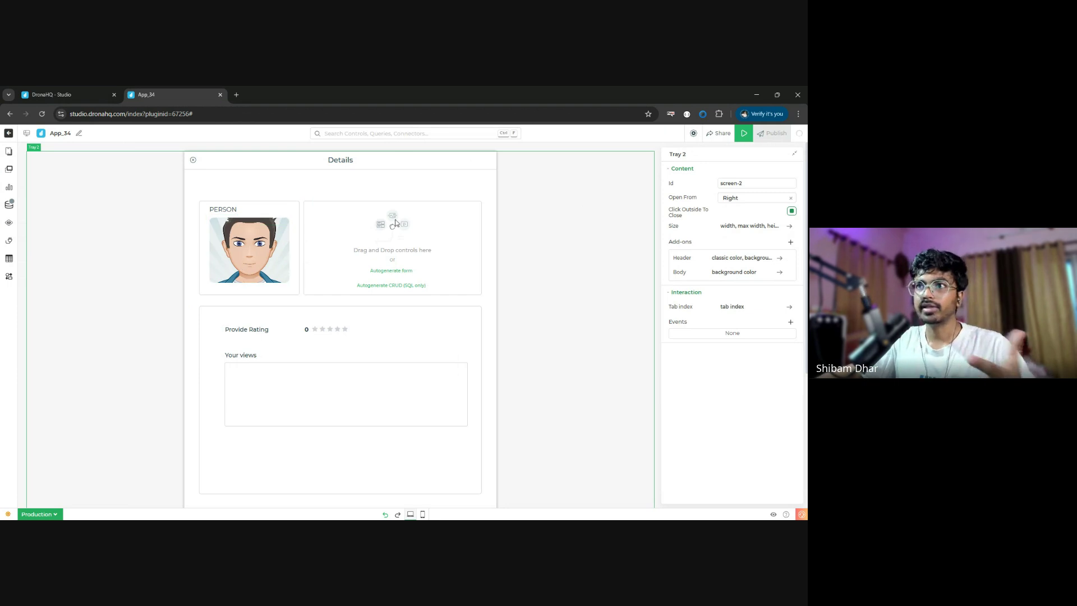
pyautogui.click(391, 270)
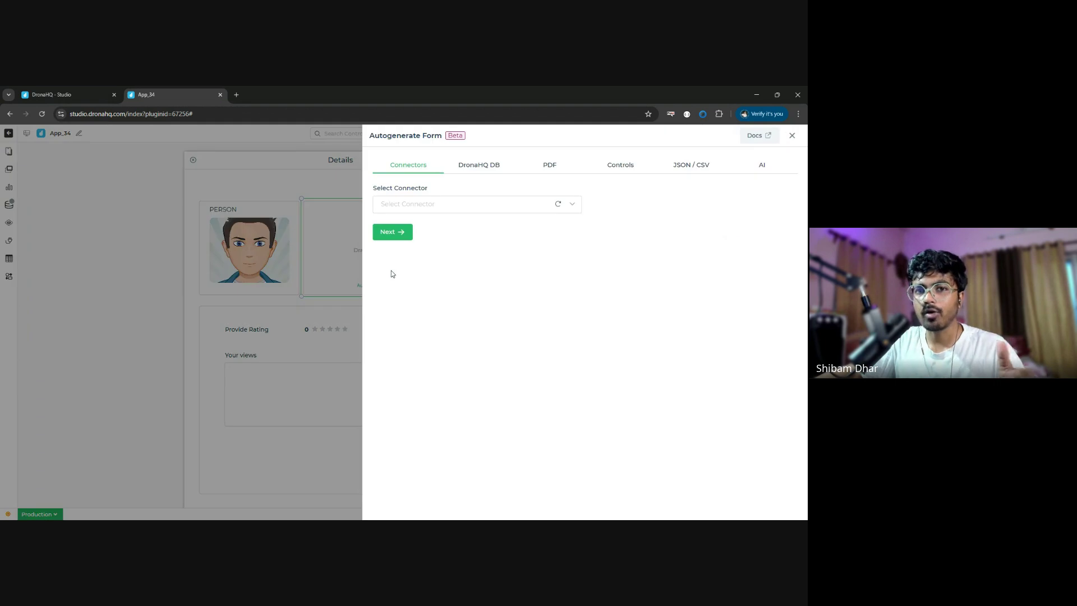
# - Choose the WorkshopDB-SD connector and the cosmet_products_reviews table for the form
pyautogui.click(475, 205)
pyautogui.write('work')
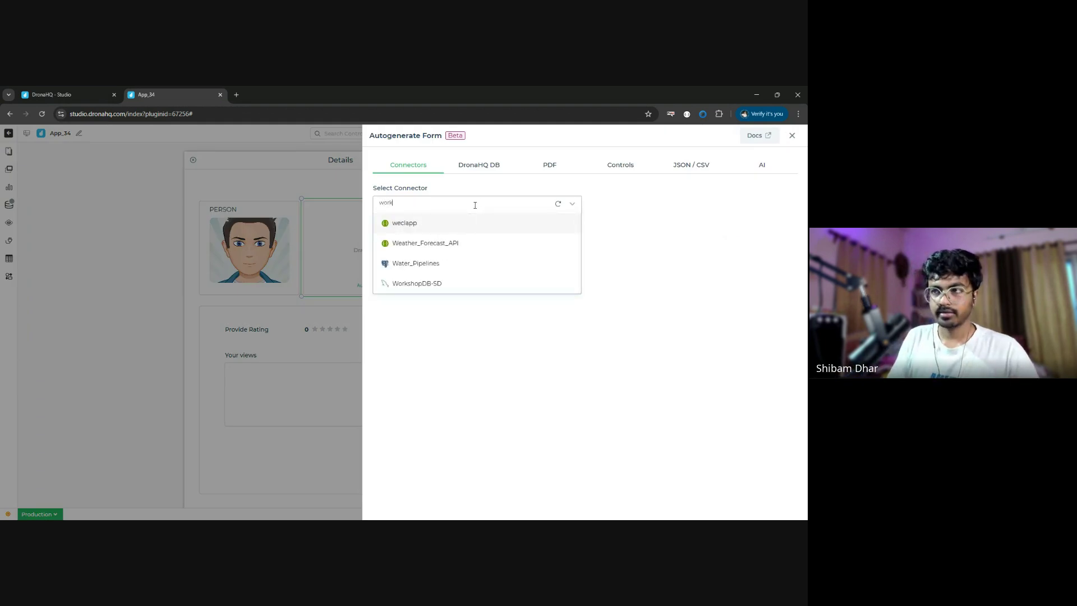
pyautogui.click(449, 229)
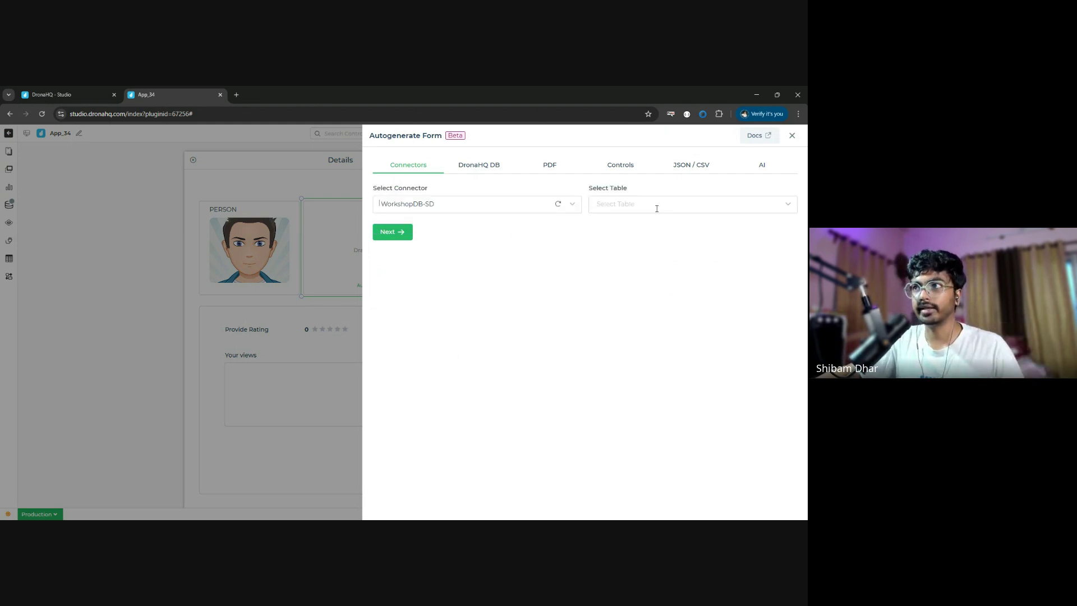
pyautogui.click(657, 209)
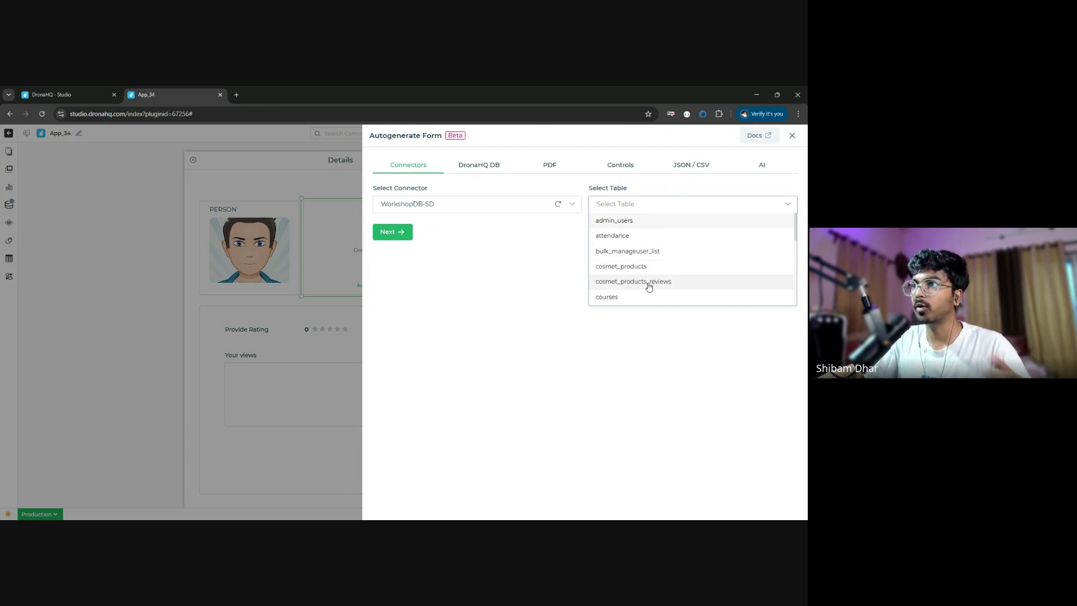
pyautogui.click(650, 287)
pyautogui.click(397, 233)
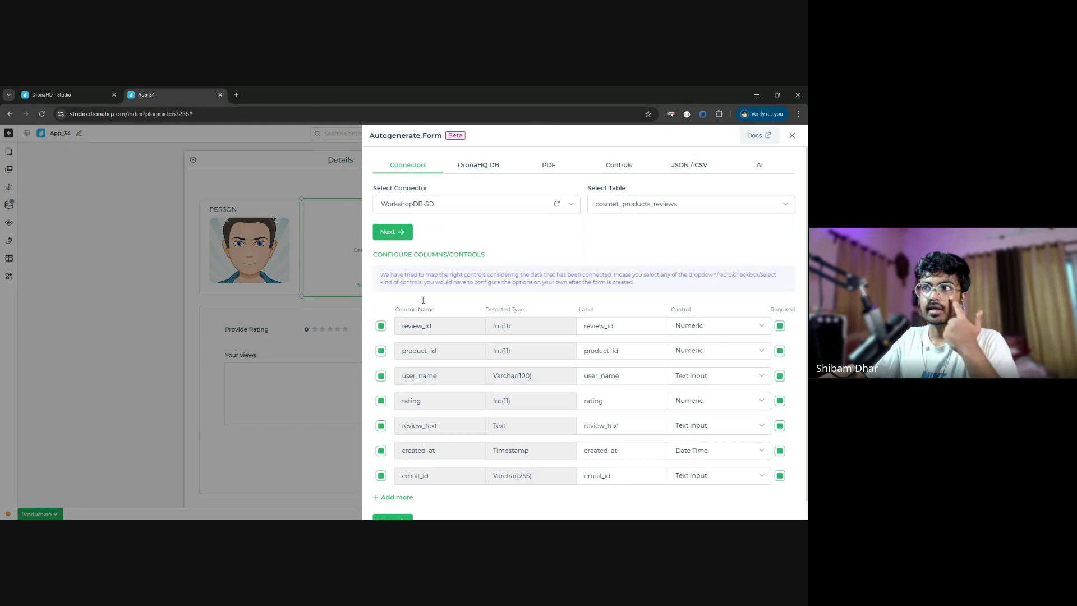
# - Exclude review_id, rating and review_text from the form and check email_id's control type options
pyautogui.click(381, 328)
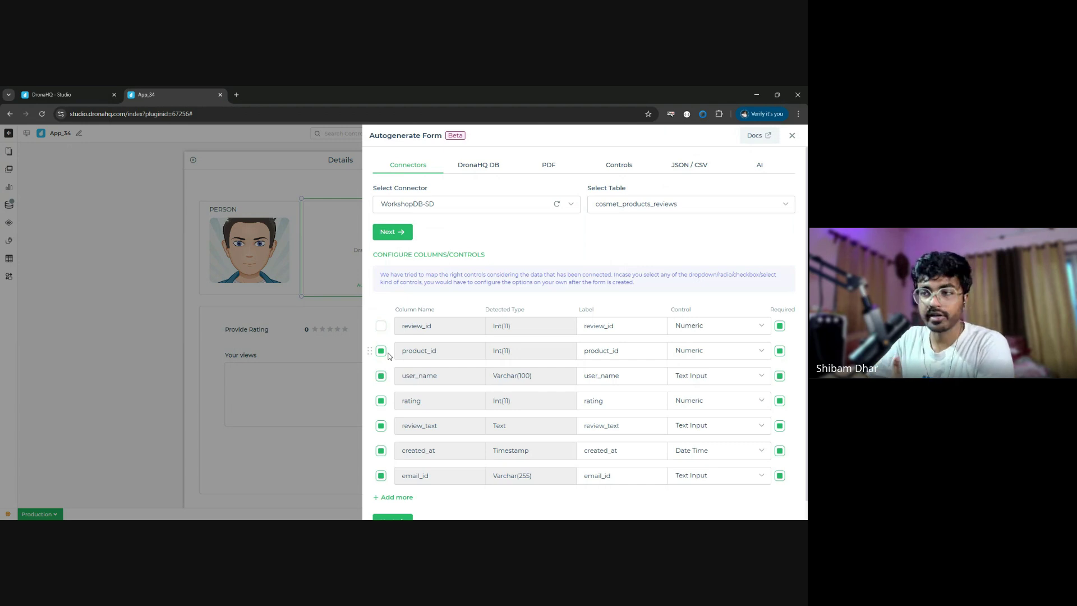
pyautogui.click(382, 401)
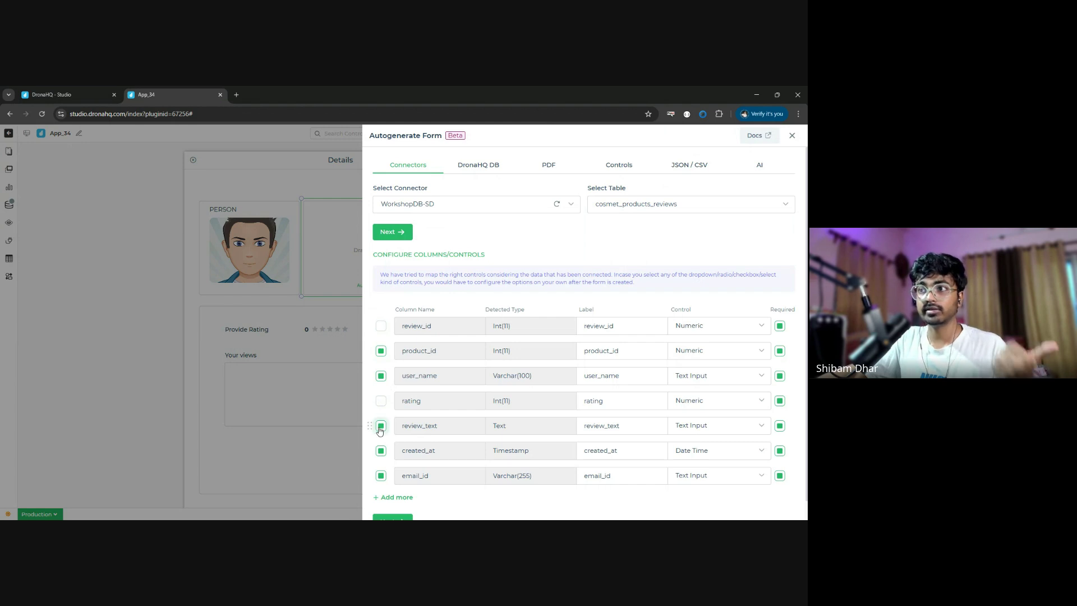
pyautogui.click(380, 427)
pyautogui.scroll(-1, 380, 430)
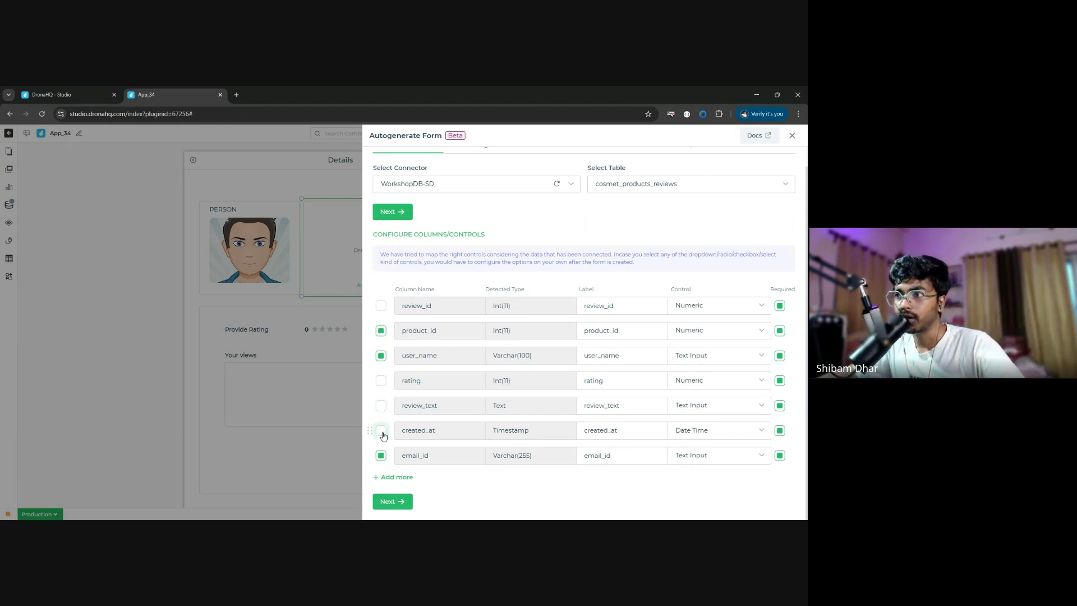
pyautogui.click(707, 456)
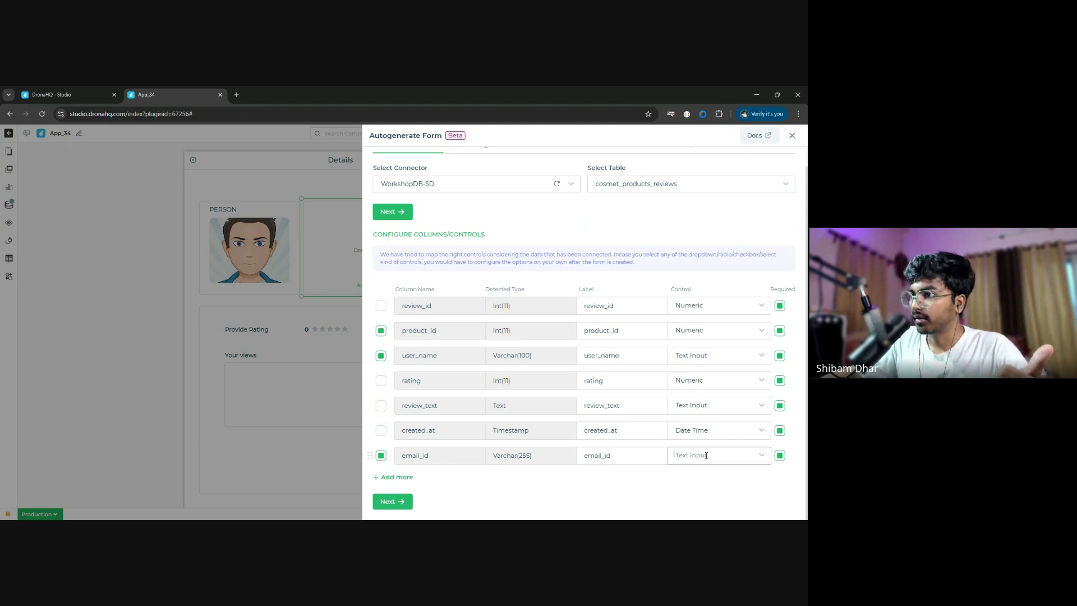
pyautogui.scroll(-5, 721, 496)
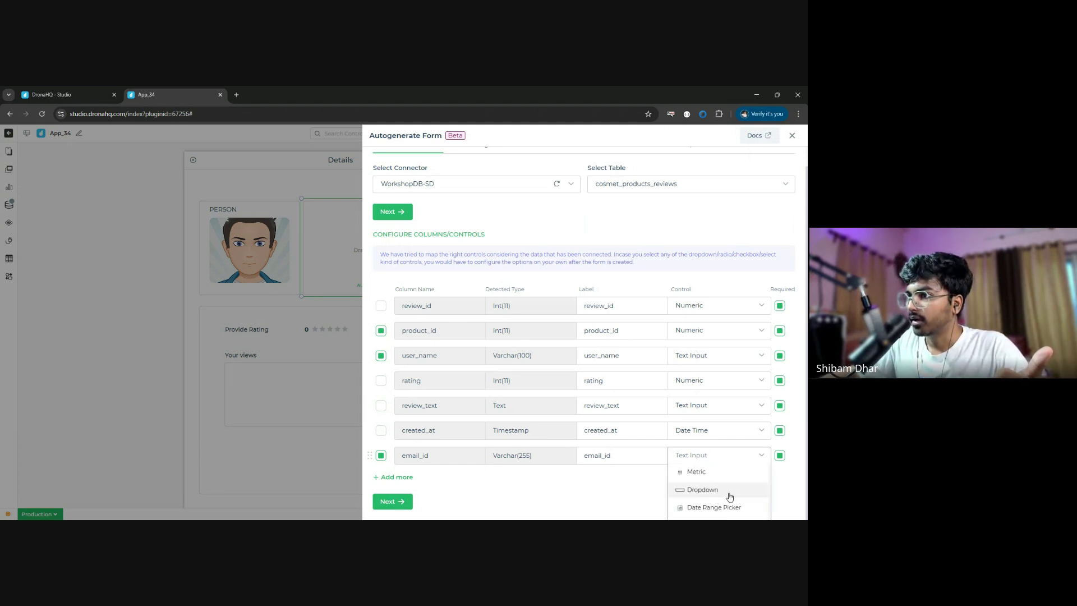
pyautogui.scroll(-6, 729, 496)
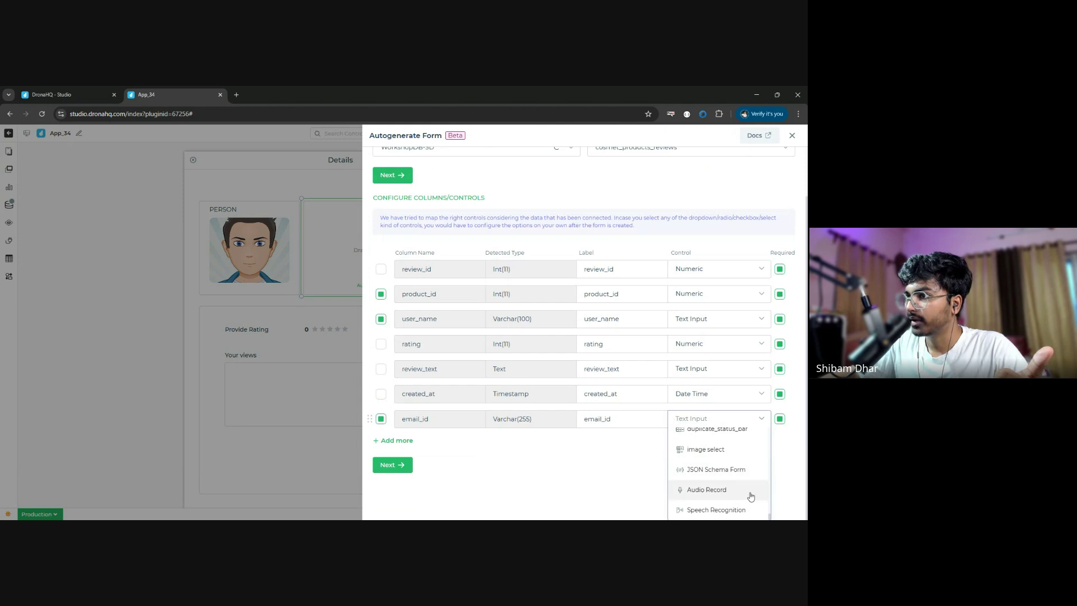
pyautogui.scroll(8, 750, 500)
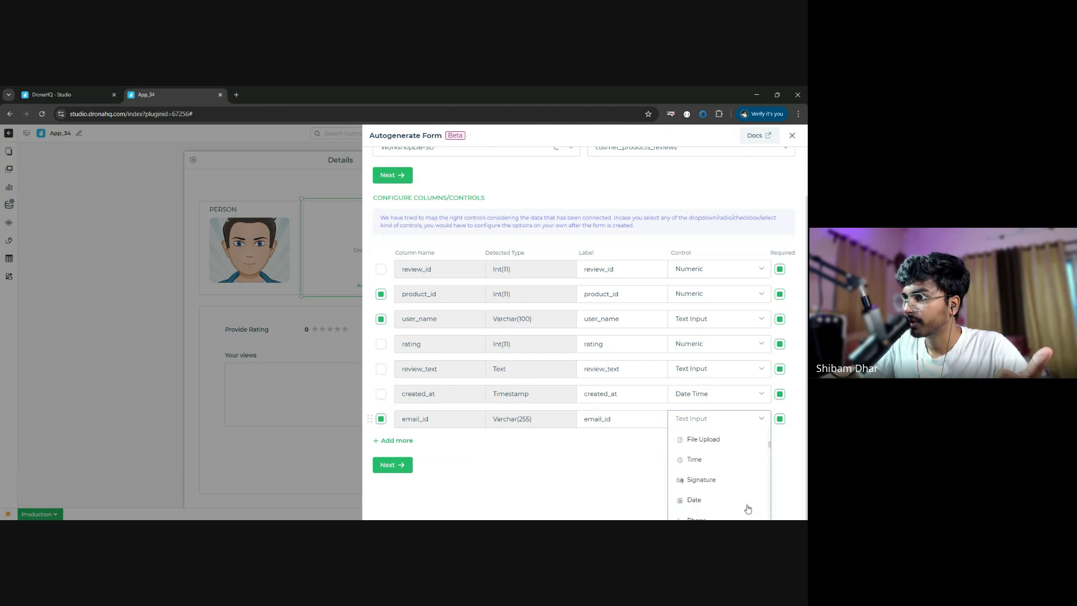
pyautogui.scroll(3, 748, 508)
pyautogui.scroll(2, 610, 470)
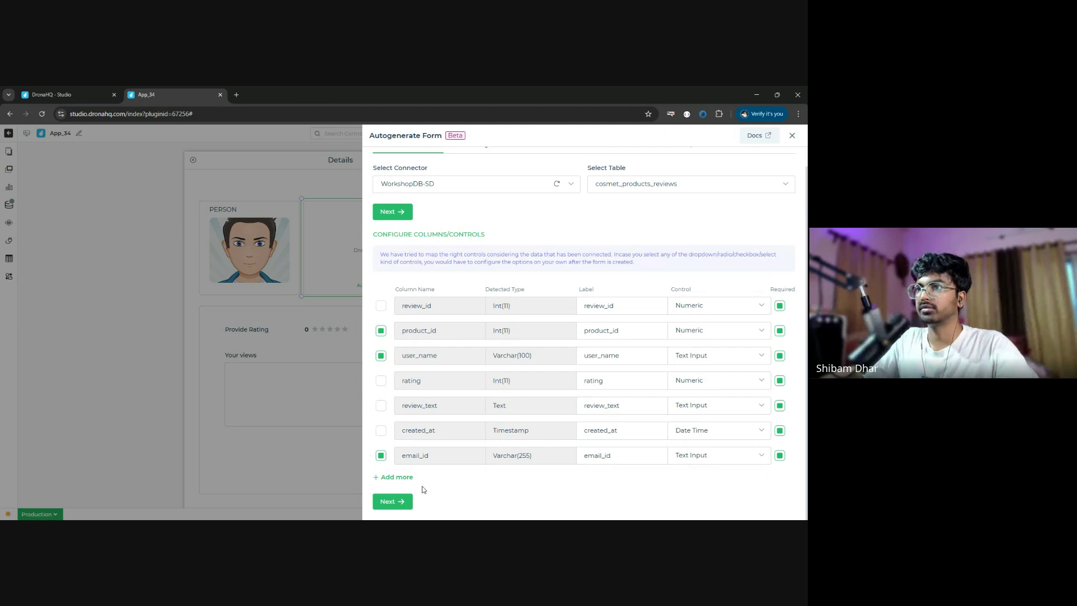
# - Go to Summary & Configurations and set the form title to 'Share your thoughts.'
pyautogui.click(391, 503)
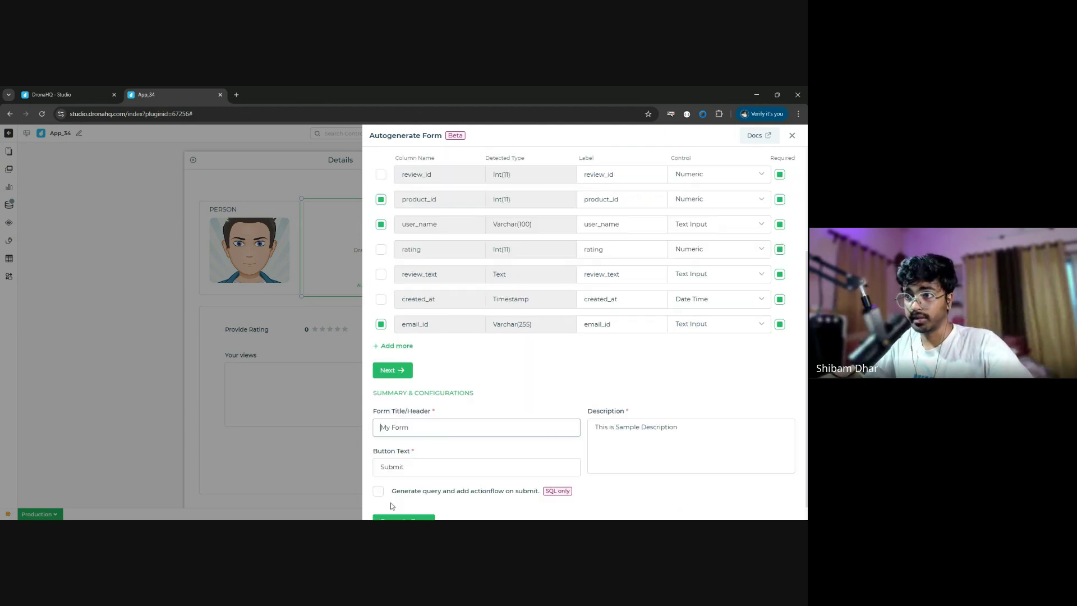
pyautogui.tripleClick(431, 426)
pyautogui.write('Pr')
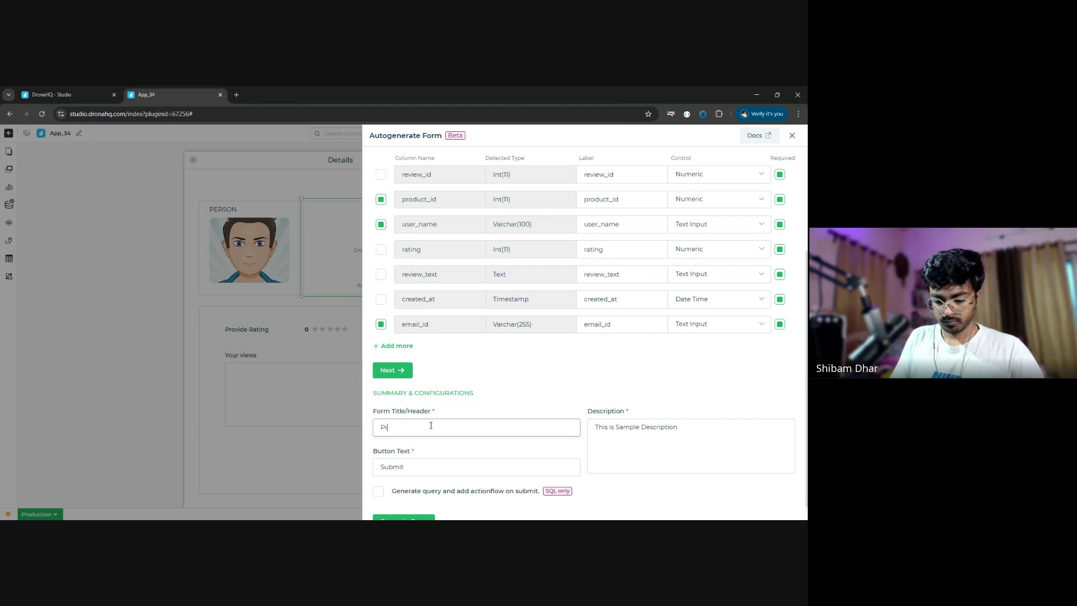
pyautogui.press('BackSpace')
pyautogui.press('BackSpace')
pyautogui.press('BackSpace')
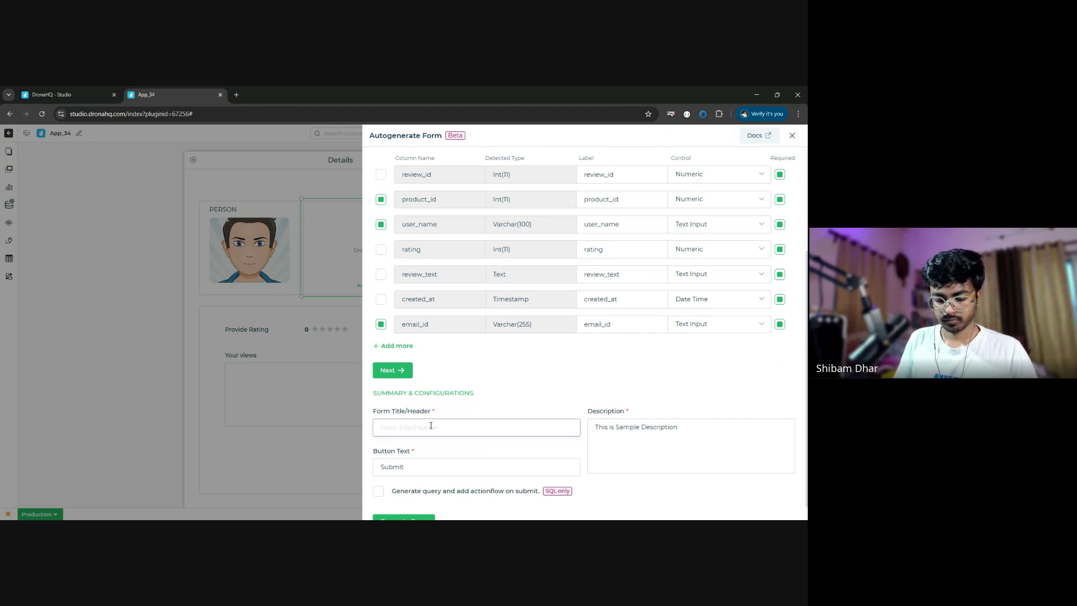
pyautogui.write('pro')
pyautogui.press('BackSpace')
pyautogui.press('BackSpace')
pyautogui.press('BackSpace')
pyautogui.write('Sh')
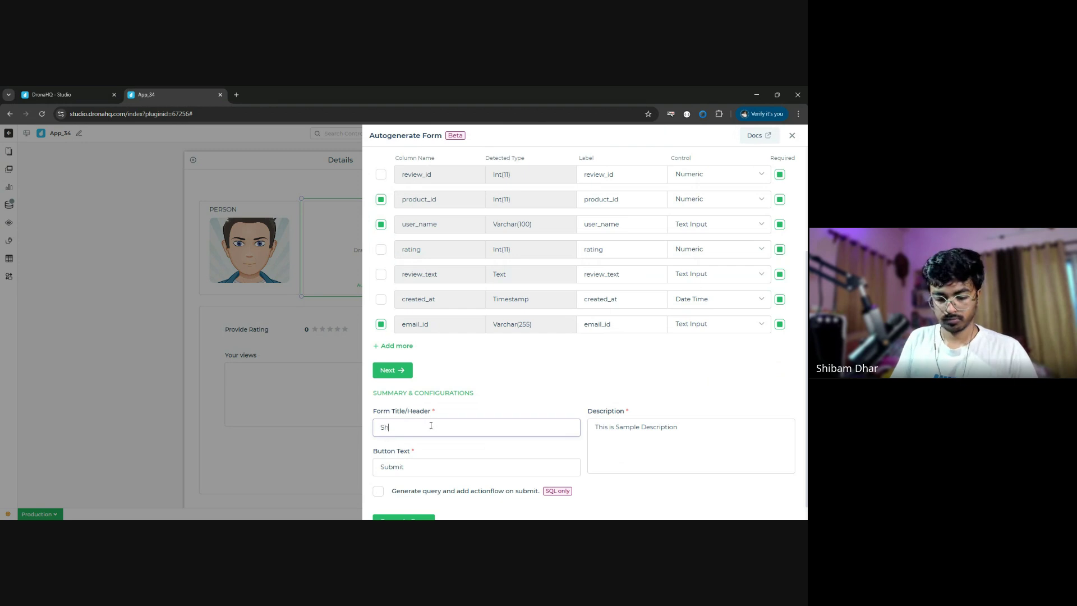
pyautogui.write('are your thou')
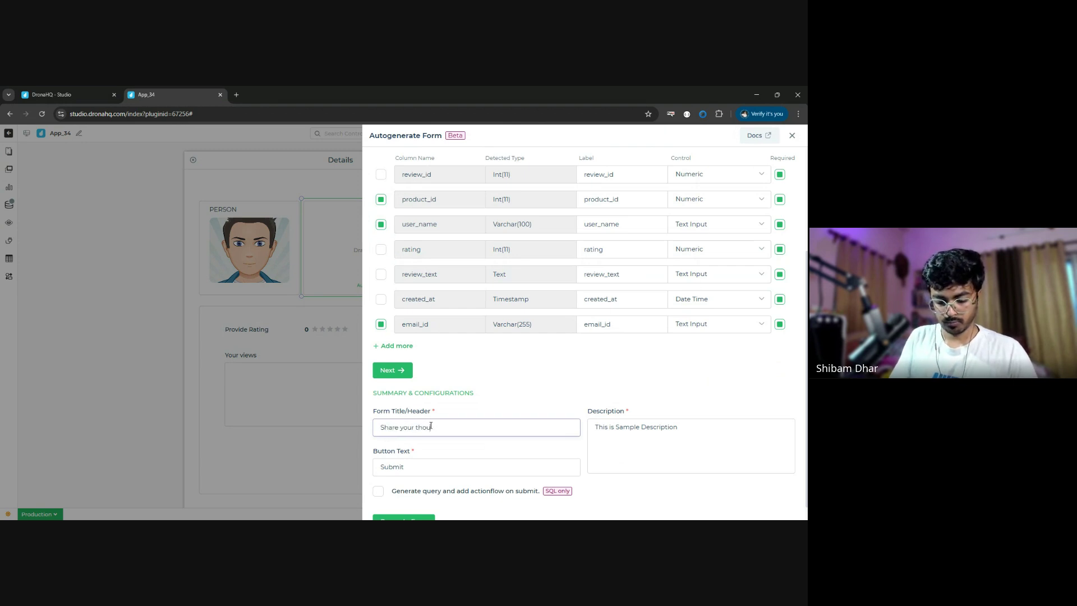
pyautogui.write('.')
pyautogui.press('Tab')
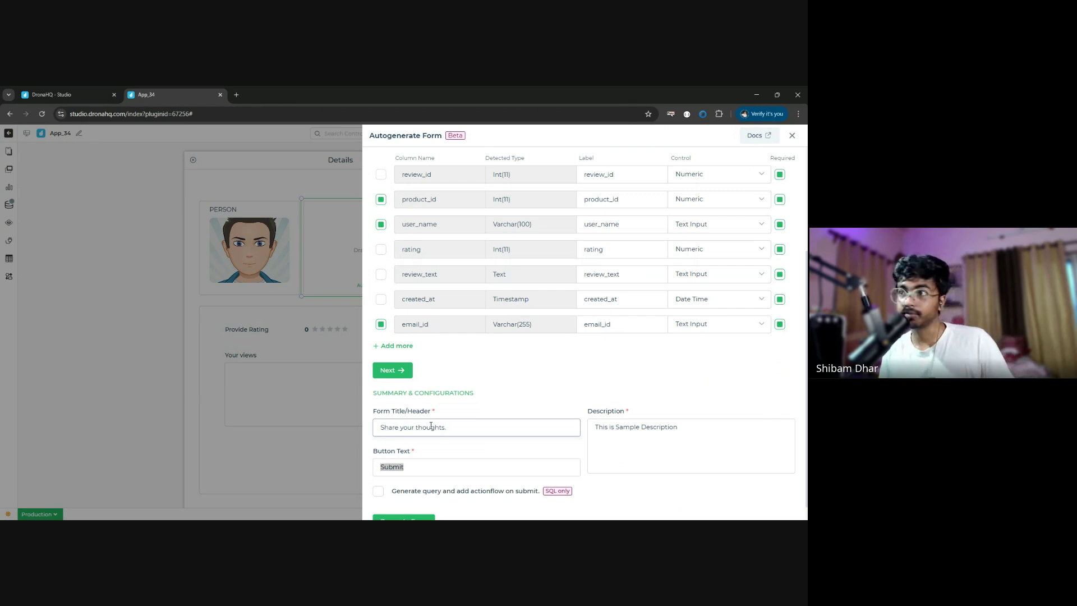
# - Set the button text to 'Submit Review' and the description to 'Provide the details.'
pyautogui.write('Sub')
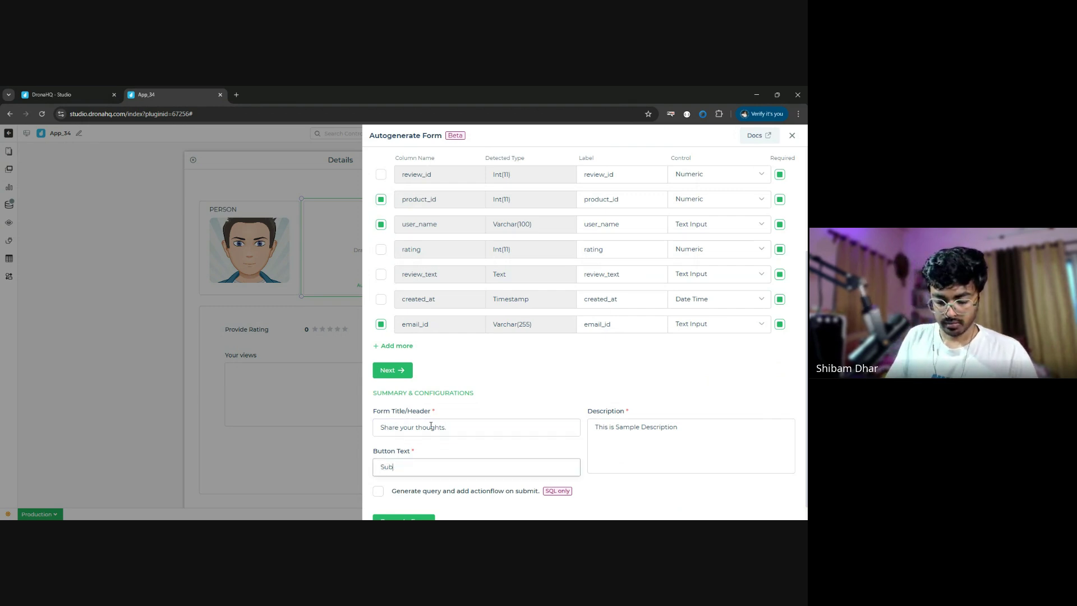
pyautogui.write('mit R')
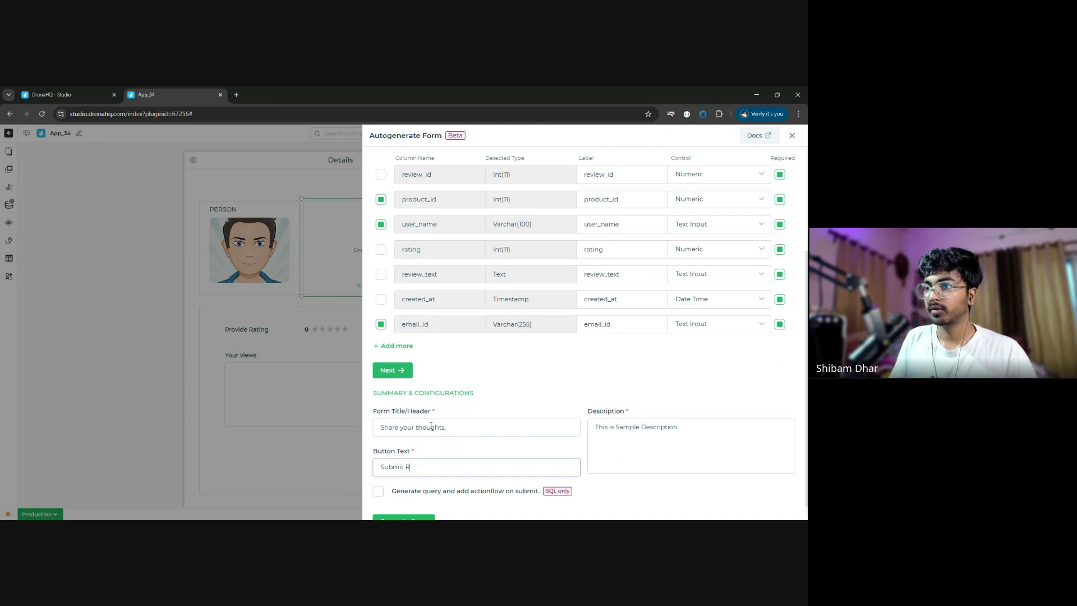
pyautogui.write('eview')
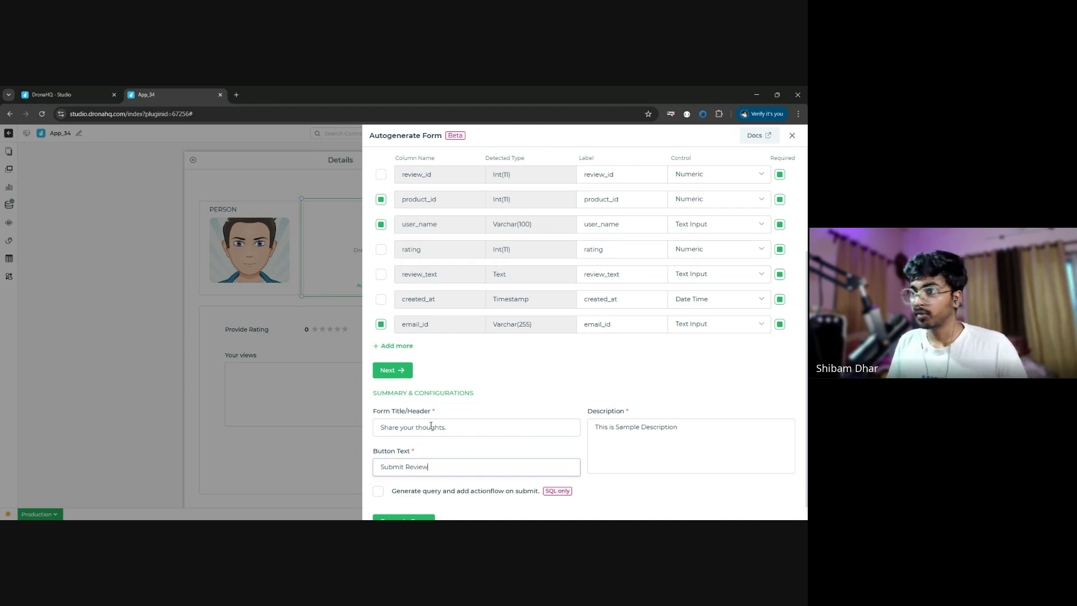
pyautogui.press('Tab')
pyautogui.hotkey('ctrl', 'a')
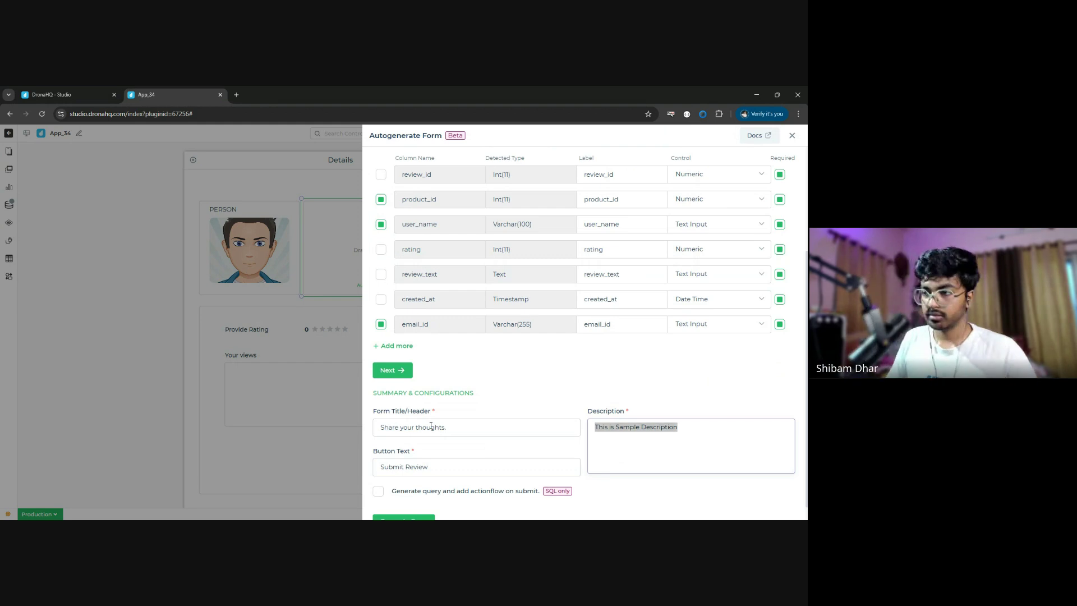
pyautogui.press('BackSpace')
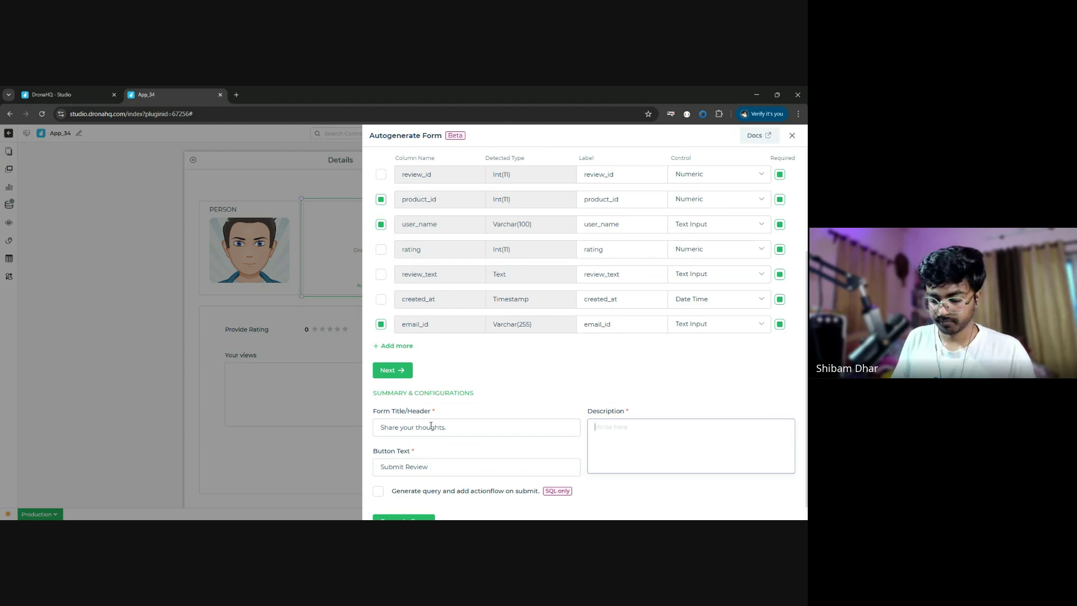
pyautogui.write('p')
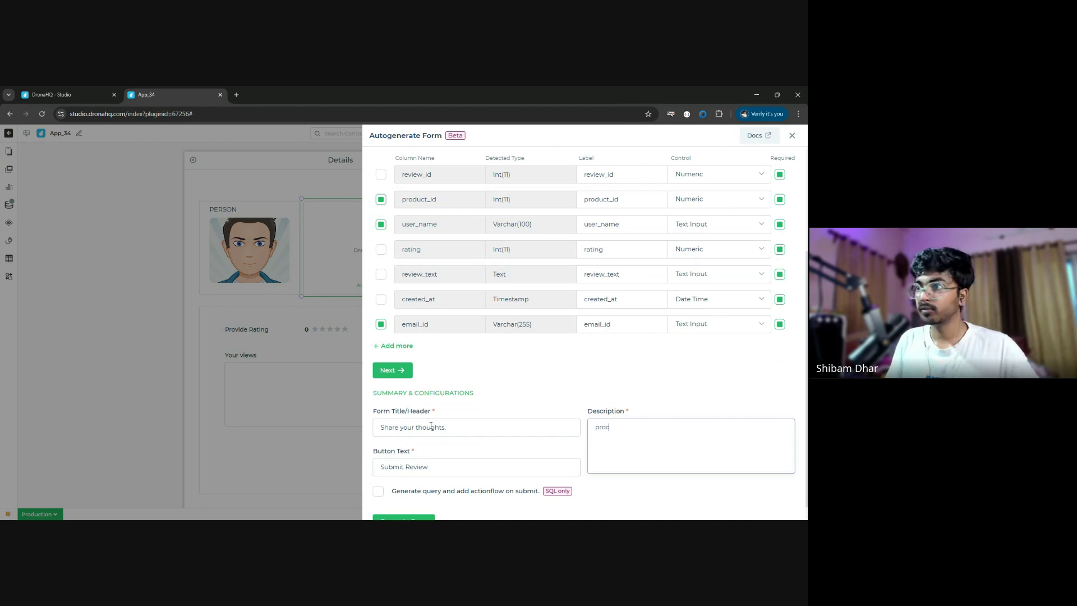
pyautogui.press('BackSpace')
pyautogui.write('Pro')
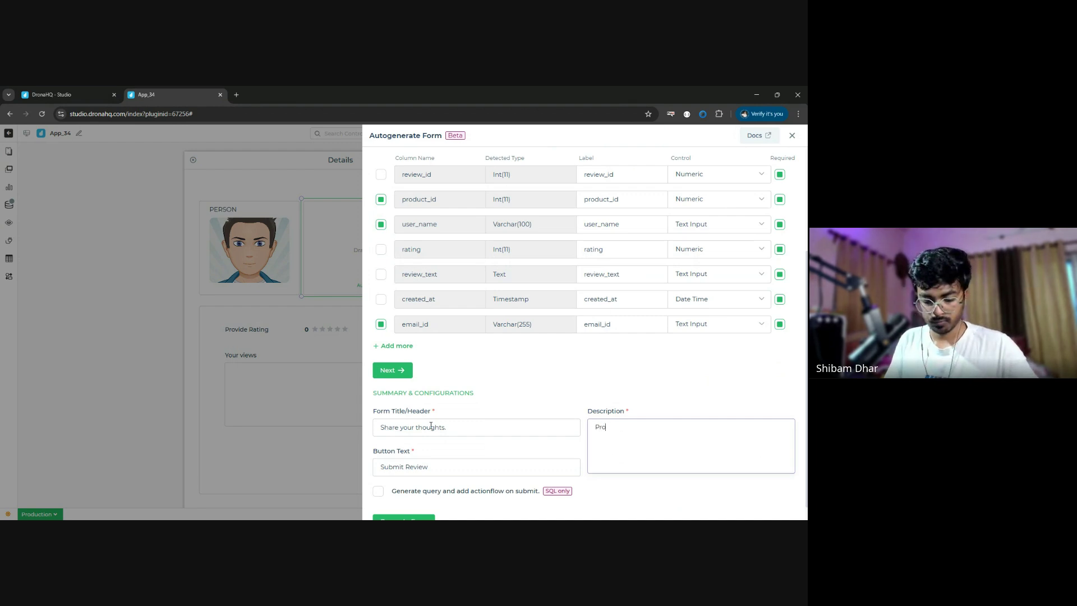
pyautogui.write('vide the detaiu')
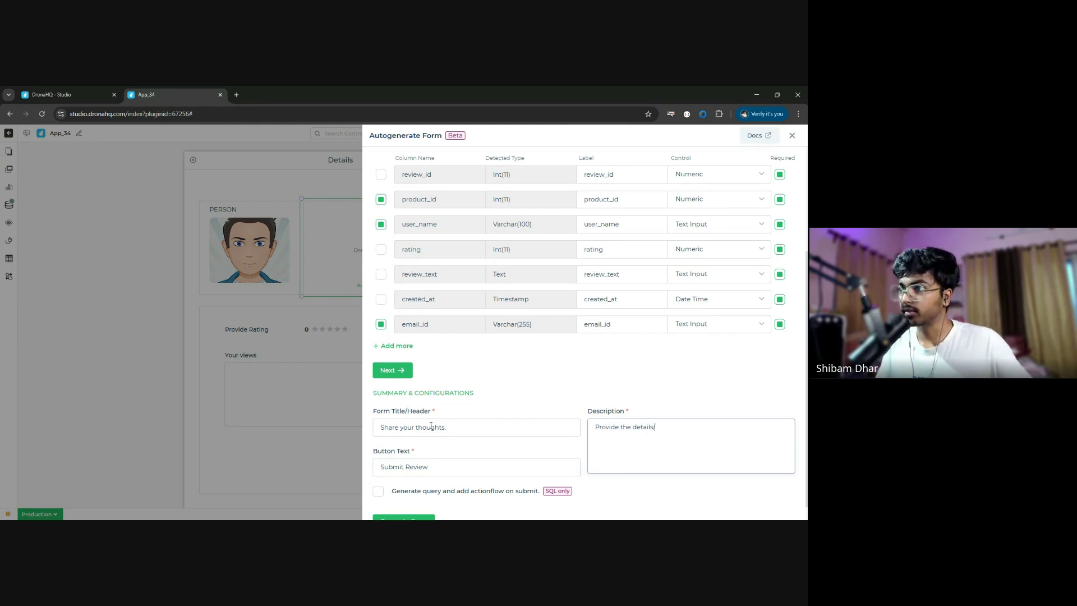
pyautogui.write('s.')
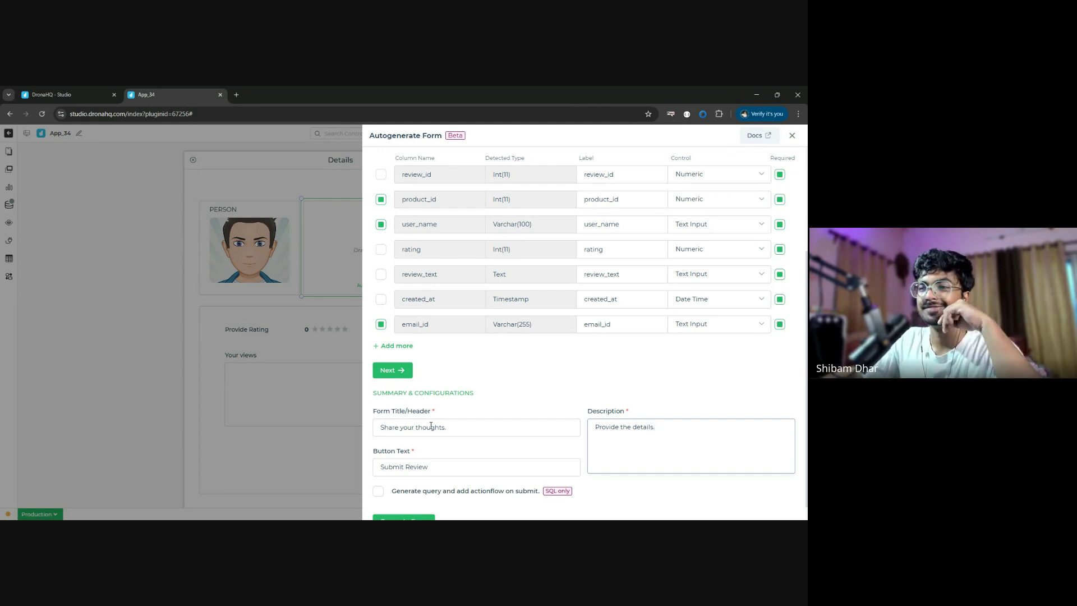
pyautogui.scroll(-1, 428, 446)
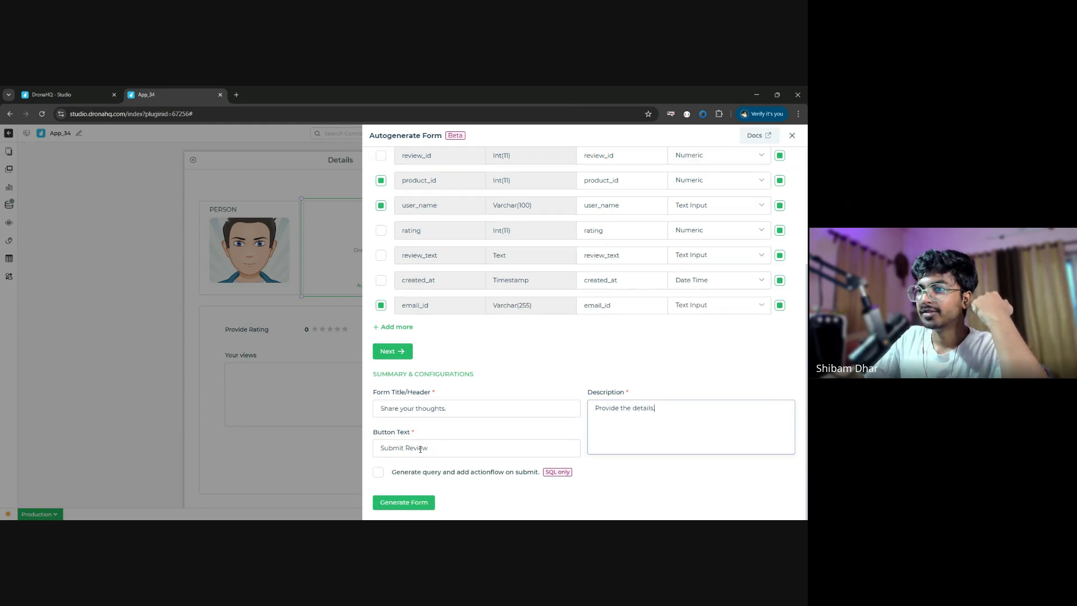
# - Tick 'Generate query and add actionflow on submit', keep INSERT ACTION, and generate the form
pyautogui.click(378, 473)
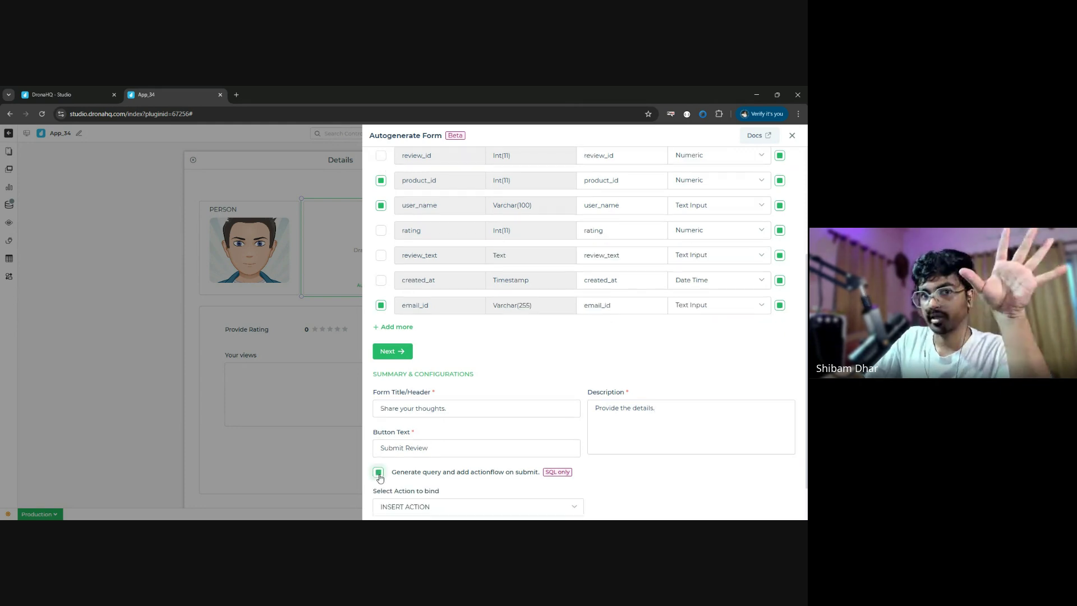
pyautogui.scroll(-2, 454, 465)
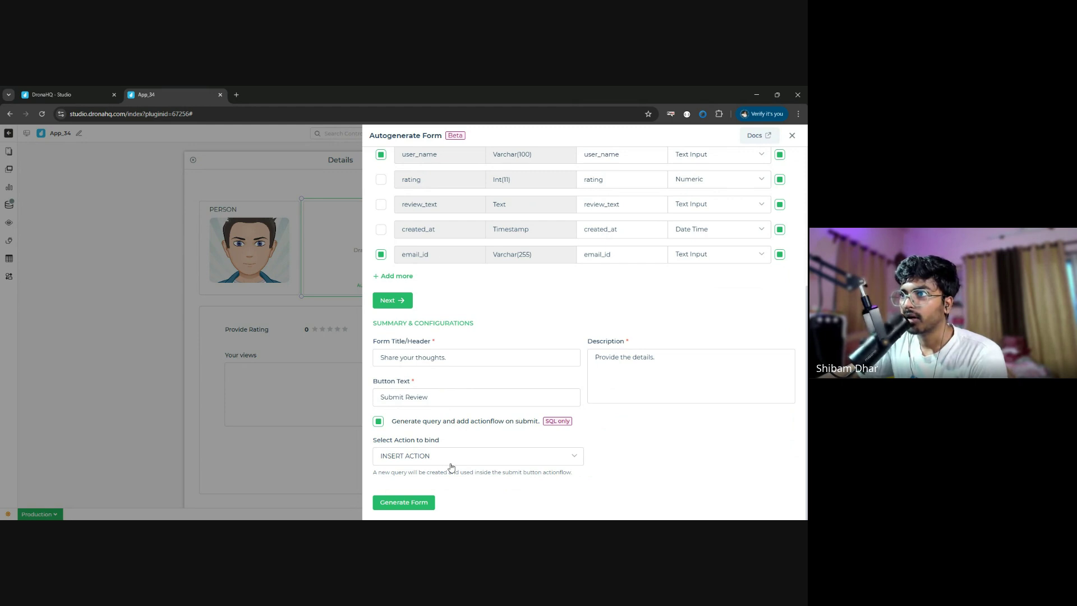
pyautogui.scroll(4, 459, 336)
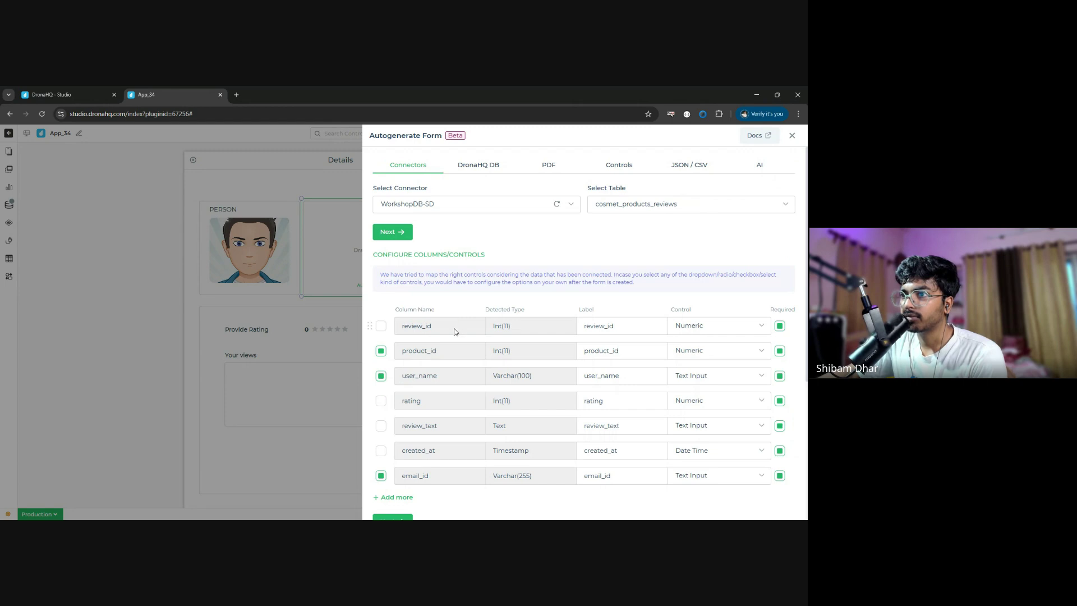
pyautogui.scroll(-3, 454, 340)
pyautogui.scroll(-3, 454, 340)
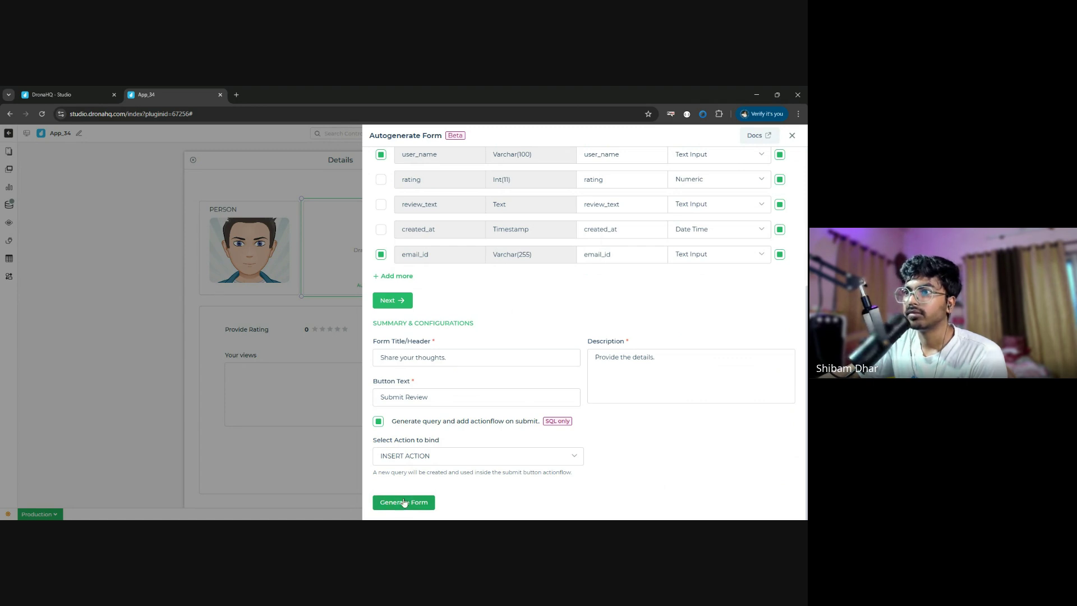
pyautogui.click(404, 504)
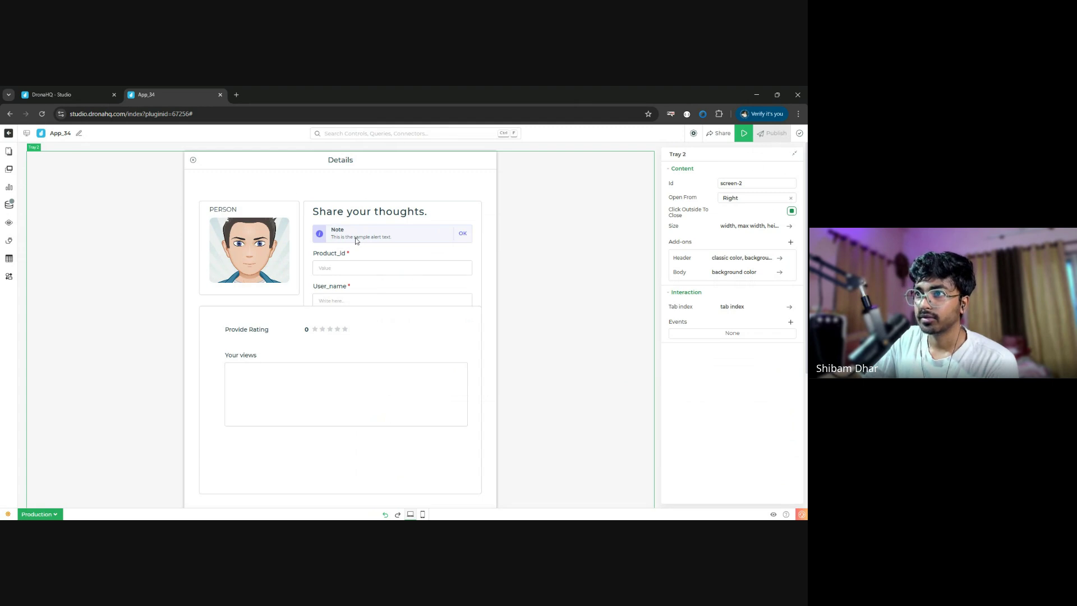
# - Delete the Note alert and shift the Product_id and Email_id fields up
pyautogui.click(355, 237)
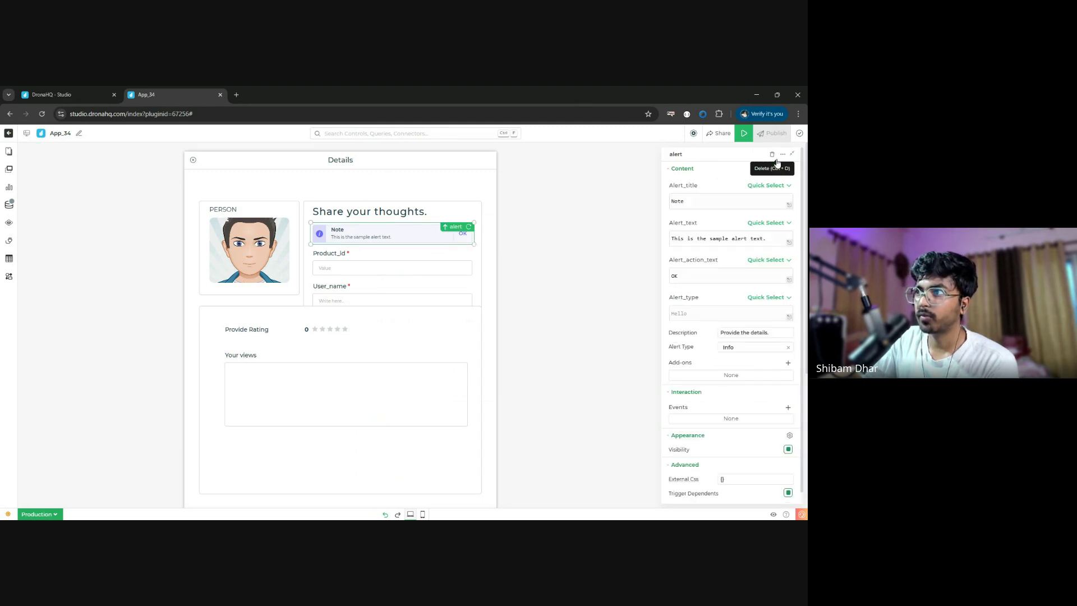
pyautogui.hotkey('ctrl', 'd')
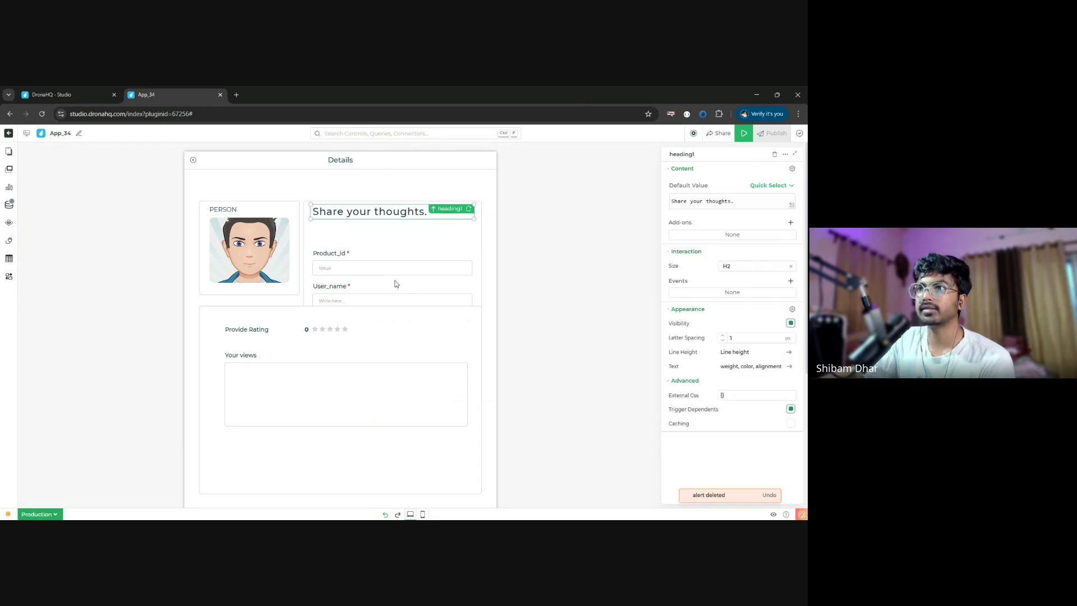
pyautogui.moveTo(379, 245)
pyautogui.mouseDown()
pyautogui.moveTo(385, 227)
pyautogui.moveTo(381, 245)
pyautogui.mouseUp()
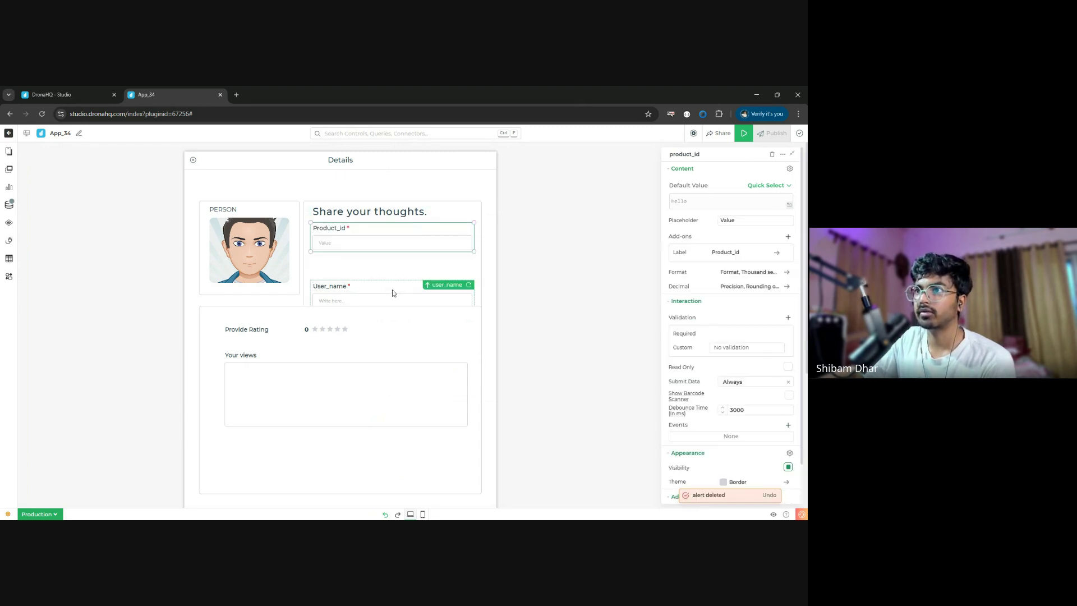
pyautogui.moveTo(208, 320); pyautogui.dragTo(204, 372)
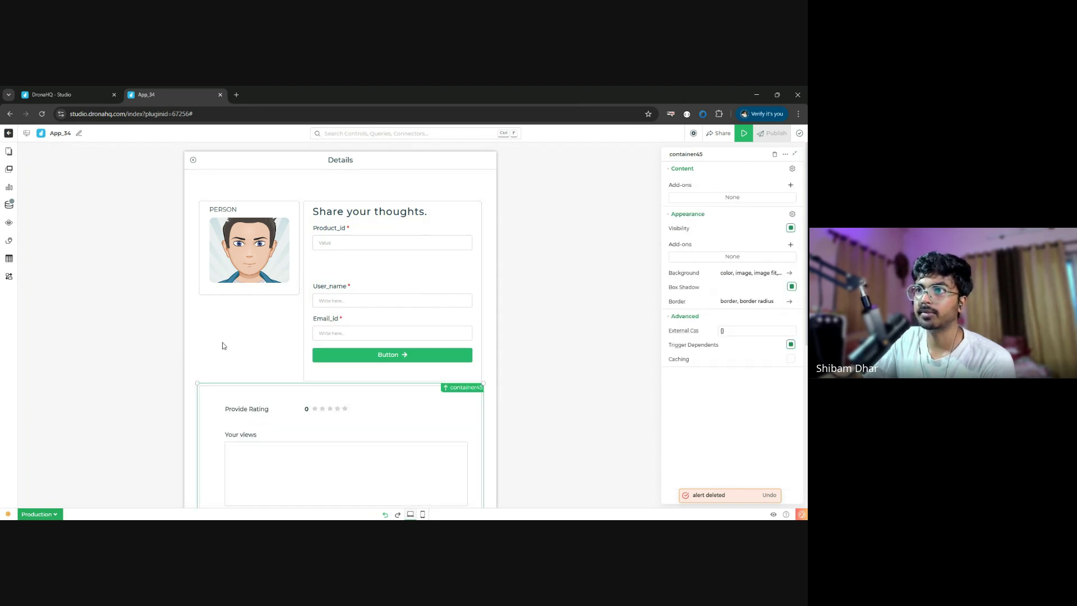
pyautogui.scroll(-2, 320, 305)
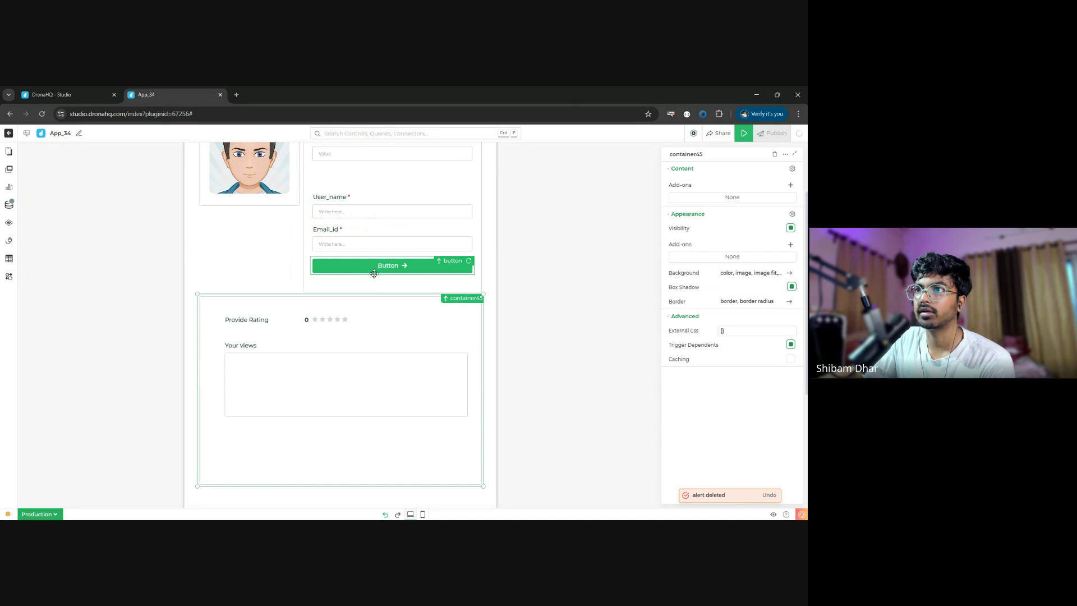
pyautogui.scroll(2, 374, 274)
pyautogui.moveTo(376, 323); pyautogui.dragTo(379, 298)
# - Put the button under Your views, shrink the form container, and place that section beneath it
pyautogui.scroll(-2, 393, 346)
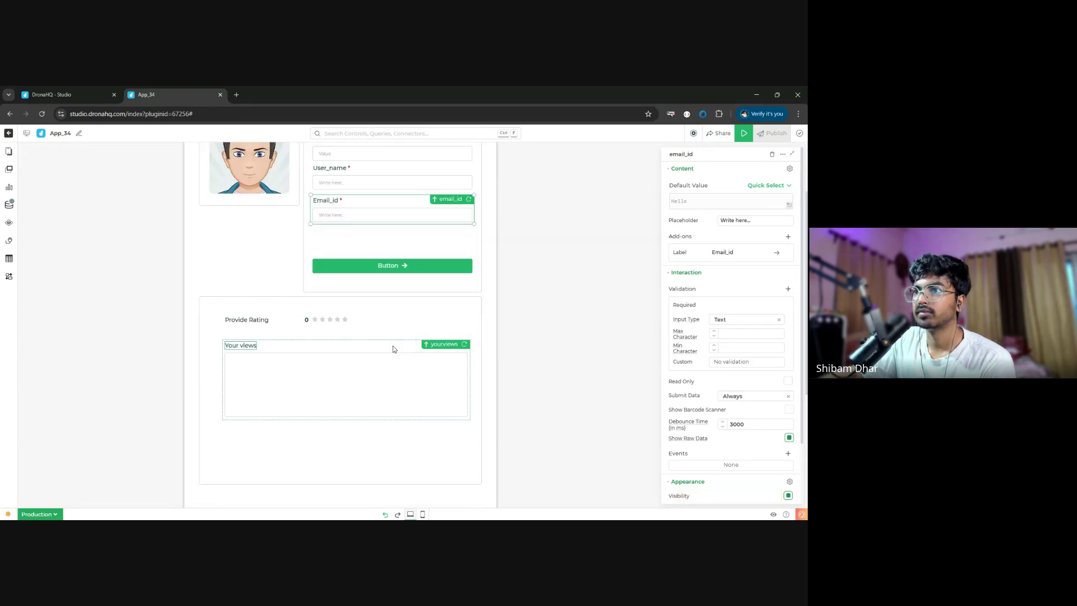
pyautogui.moveTo(411, 266); pyautogui.dragTo(377, 314)
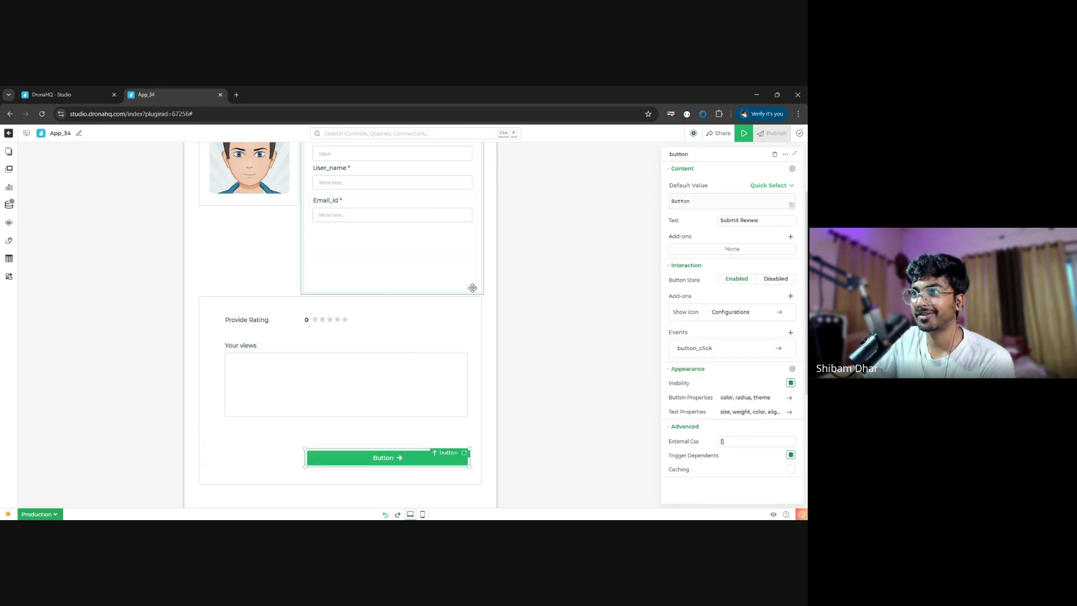
pyautogui.moveTo(473, 288); pyautogui.dragTo(486, 237)
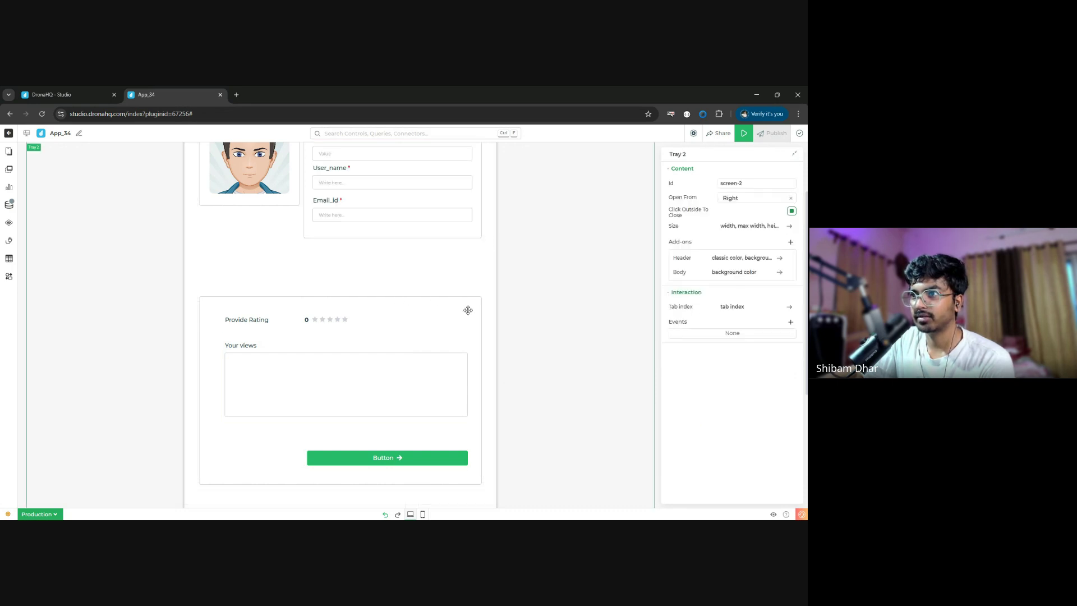
pyautogui.moveTo(468, 310); pyautogui.dragTo(407, 451)
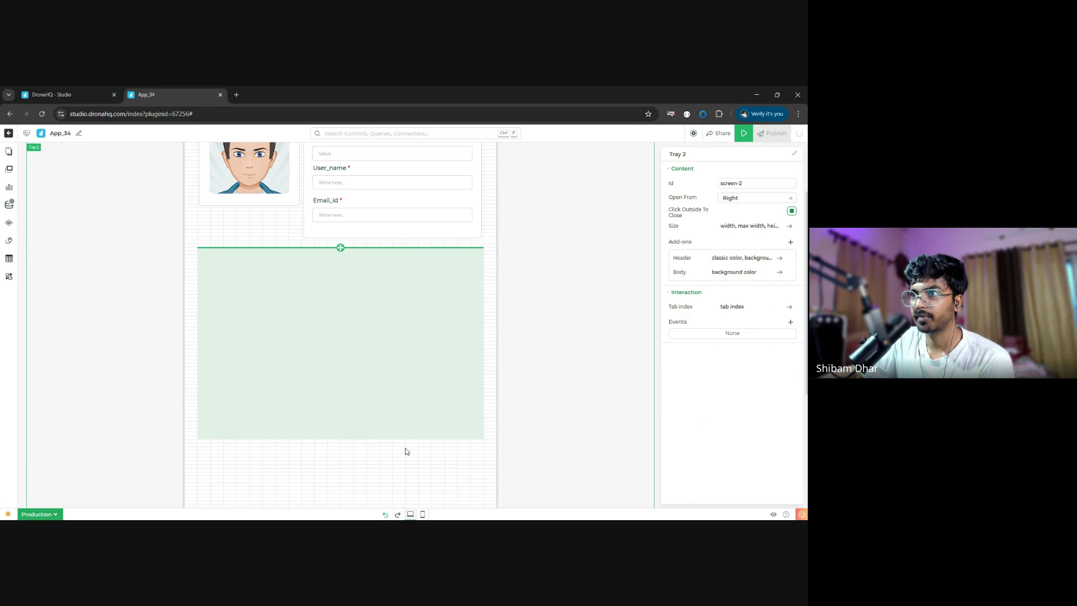
pyautogui.moveTo(407, 452); pyautogui.dragTo(407, 451)
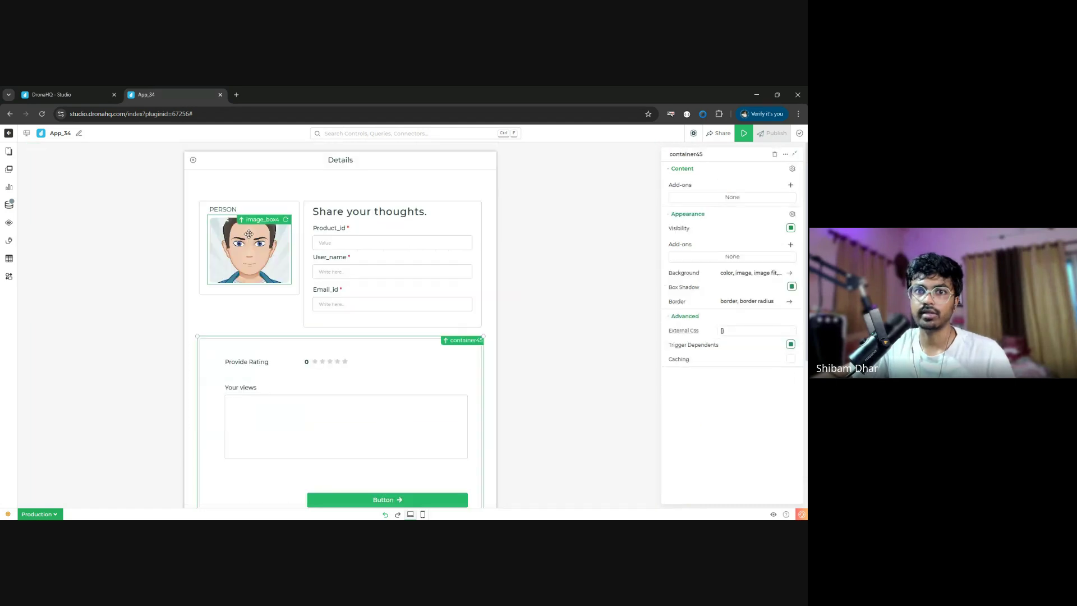
# - Start binding the PERSON caption's default value to a tablegrid8 column
pyautogui.click(228, 211)
pyautogui.click(717, 203)
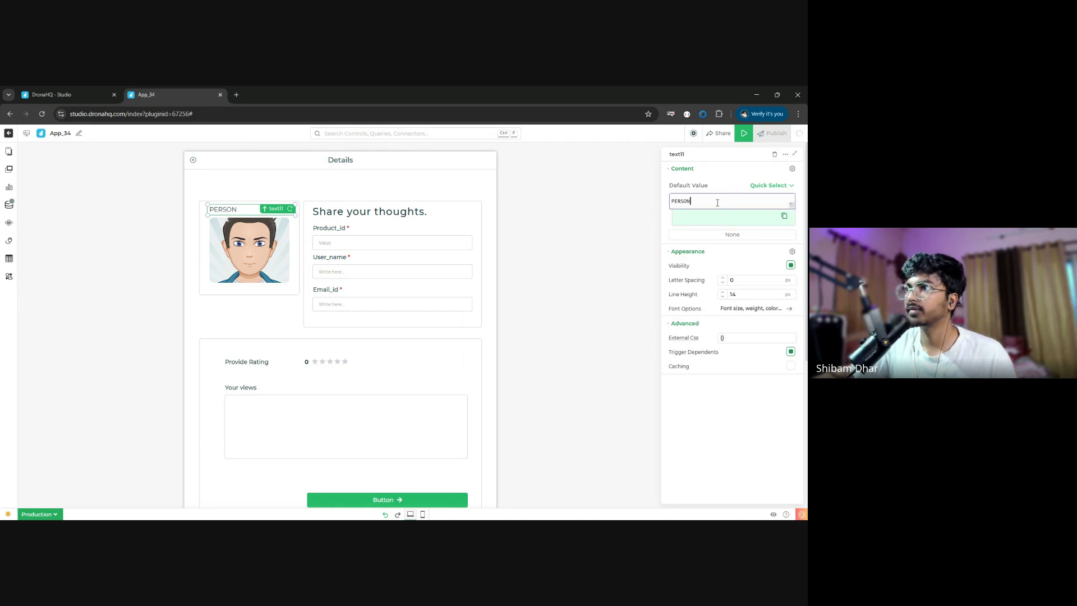
pyautogui.press('BackSpace')
pyautogui.press('BackSpace')
pyautogui.press('BackSpace')
pyautogui.press('BackSpace')
pyautogui.press('BackSpace')
pyautogui.press('BackSpace')
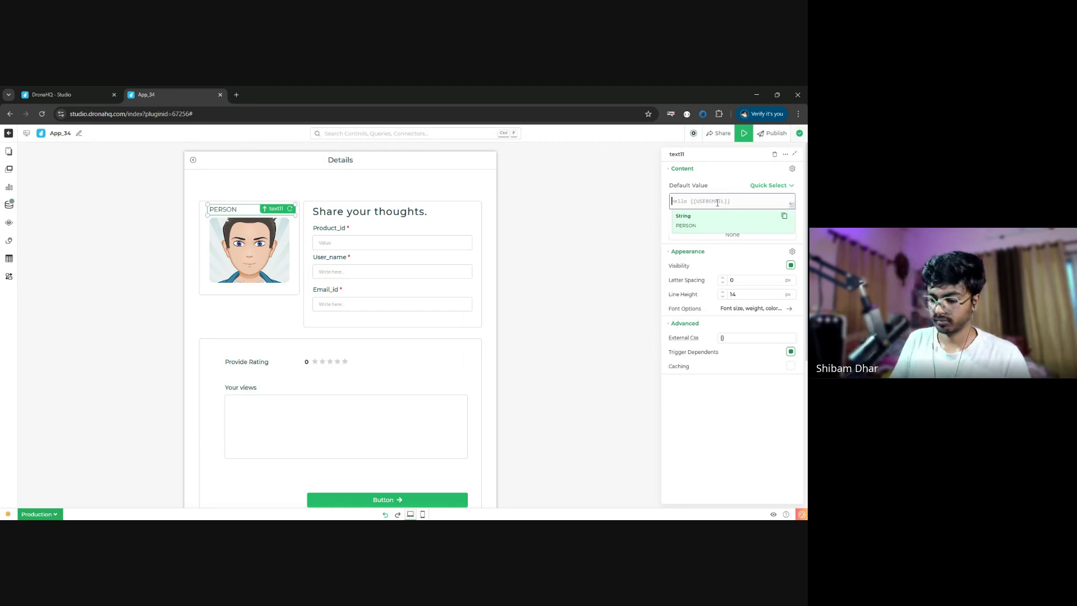
pyautogui.write('{{tablegrid8')
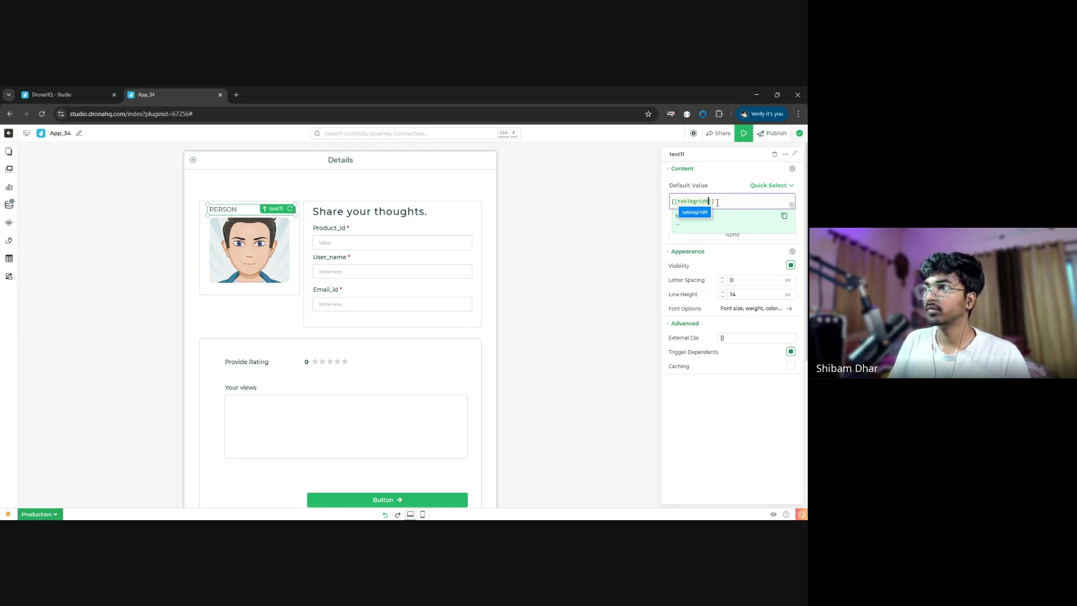
pyautogui.write('.pro')
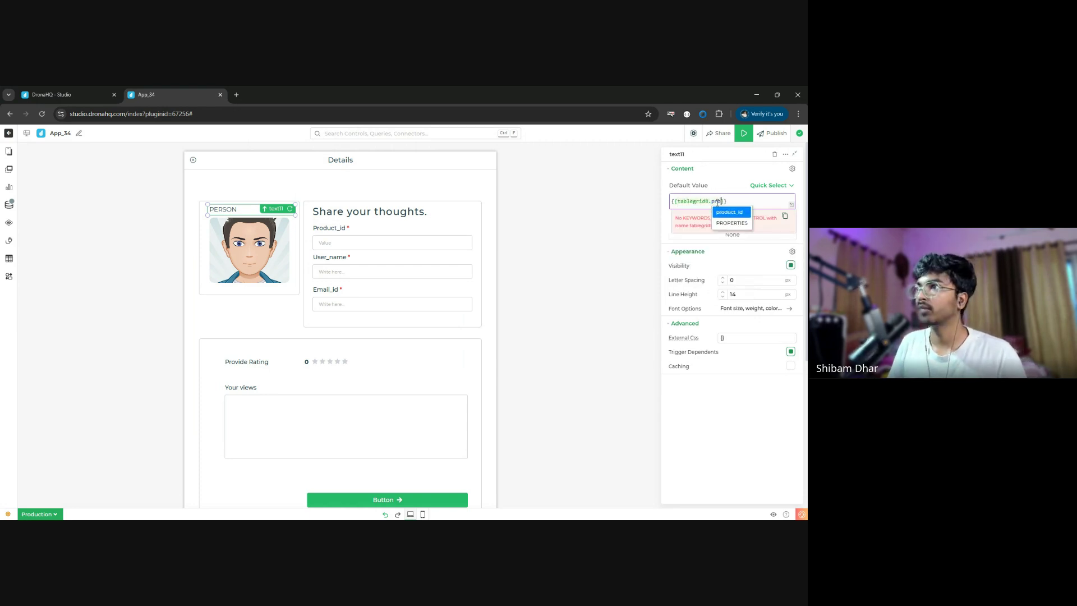
pyautogui.press('BackSpace')
pyautogui.press('BackSpace')
pyautogui.press('BackSpace')
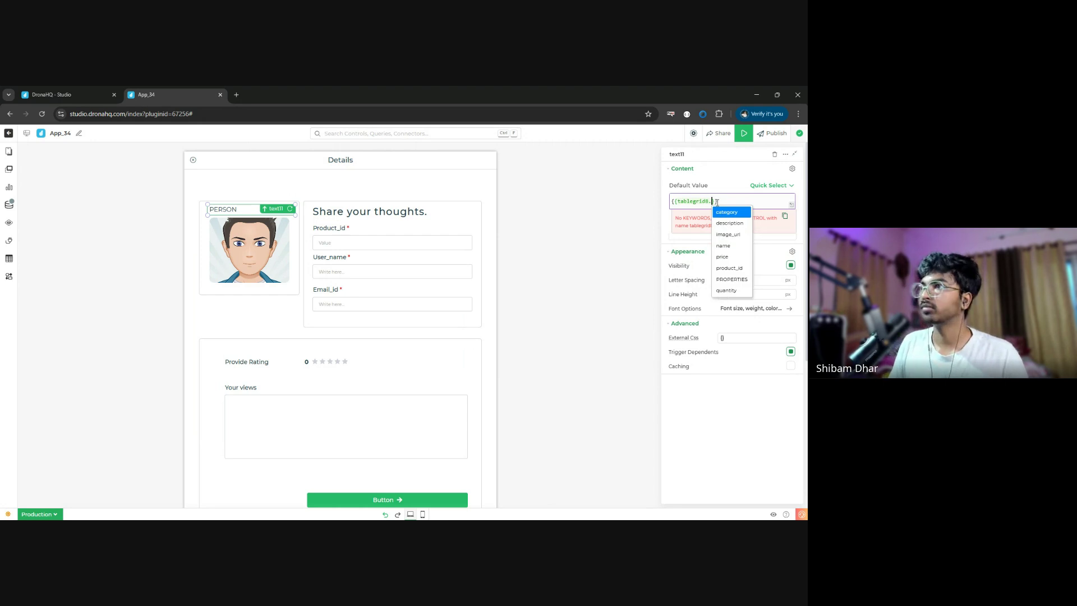
pyautogui.click(723, 245)
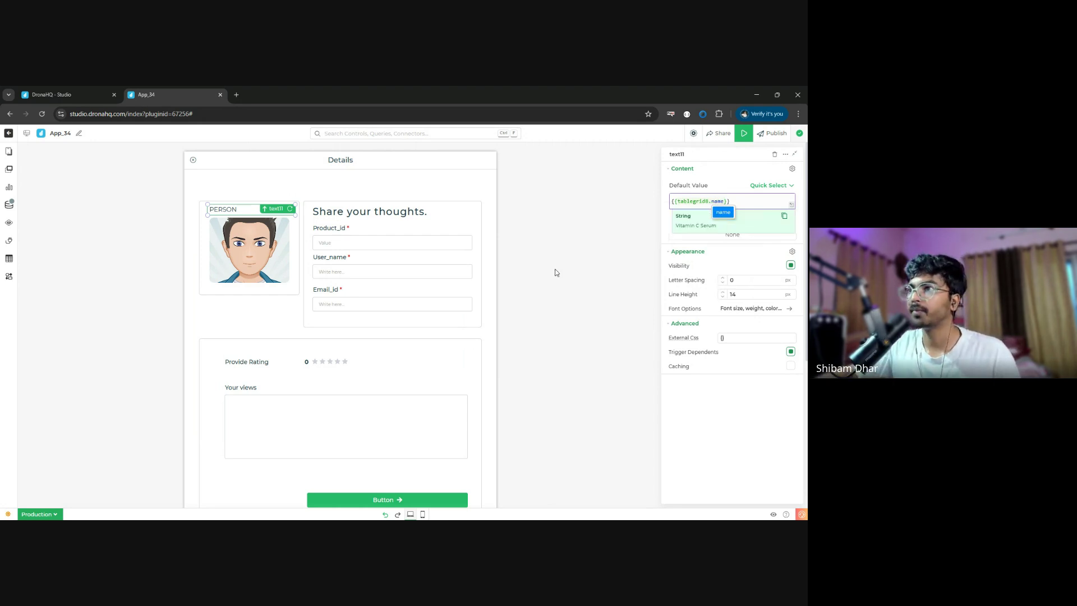
pyautogui.click(247, 252)
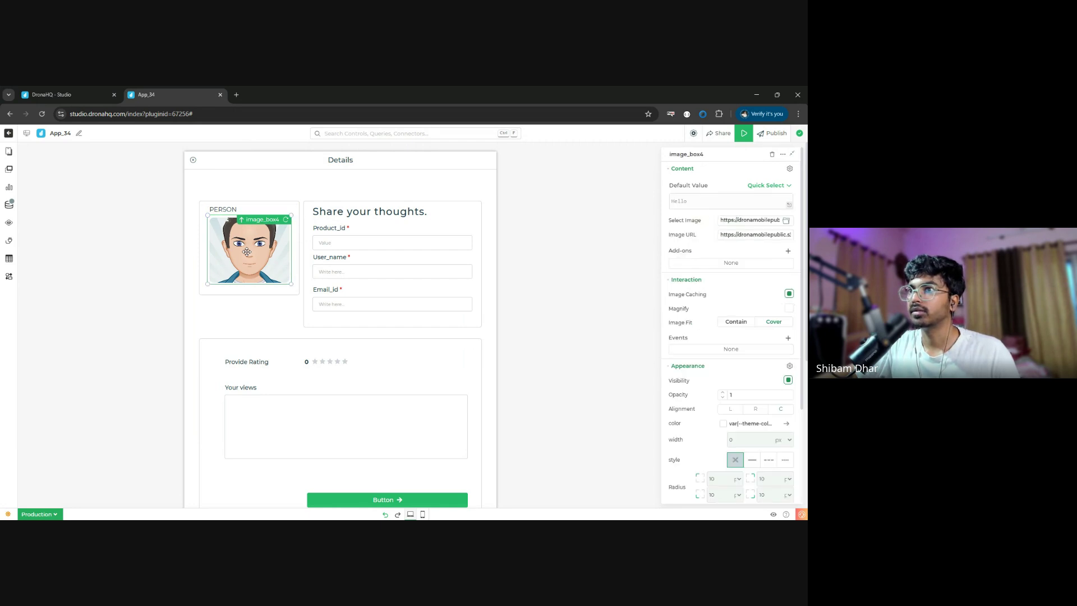
# - Set the caption's default value to {{tablegrid8.name}} so it shows Vitamin C Serum
pyautogui.click(253, 209)
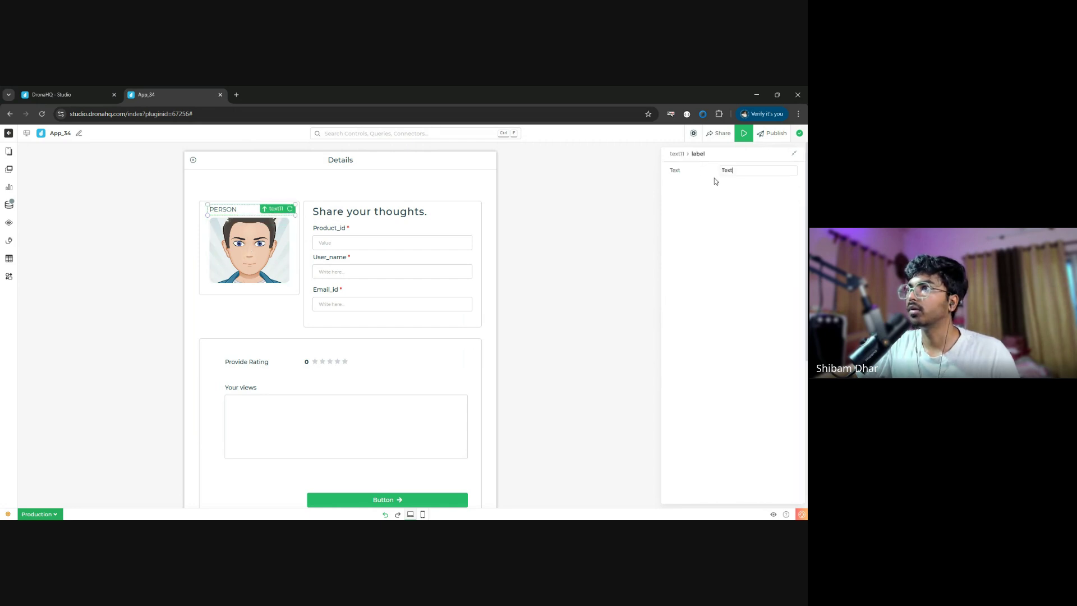
pyautogui.click(677, 154)
pyautogui.click(702, 198)
pyautogui.hotkey('ctrl', 'a')
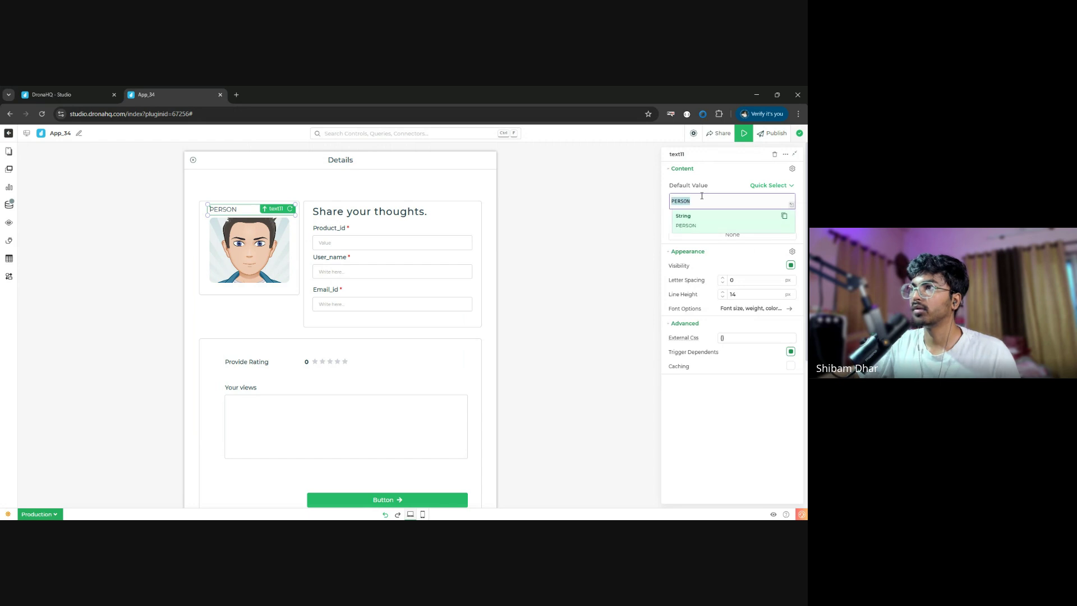
pyautogui.write('{{tab')
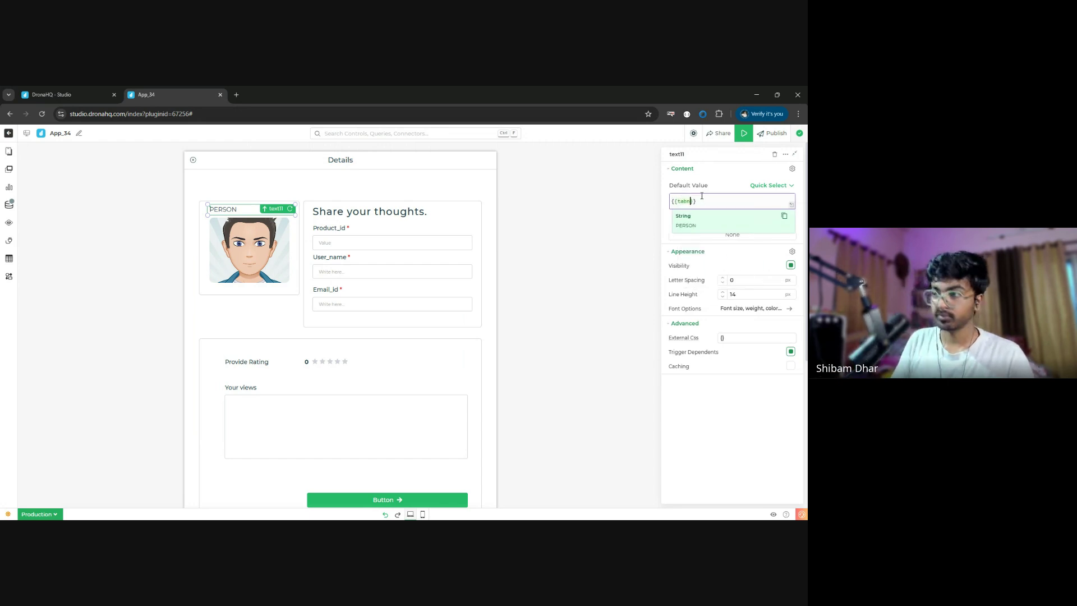
pyautogui.press('Return')
pyautogui.write('.na')
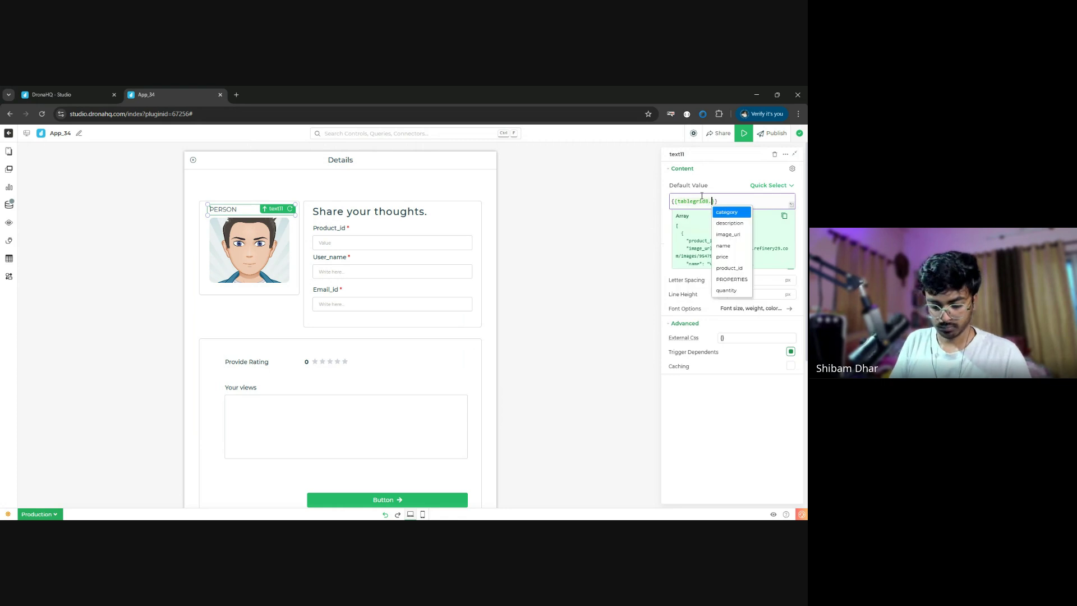
pyautogui.write('me')
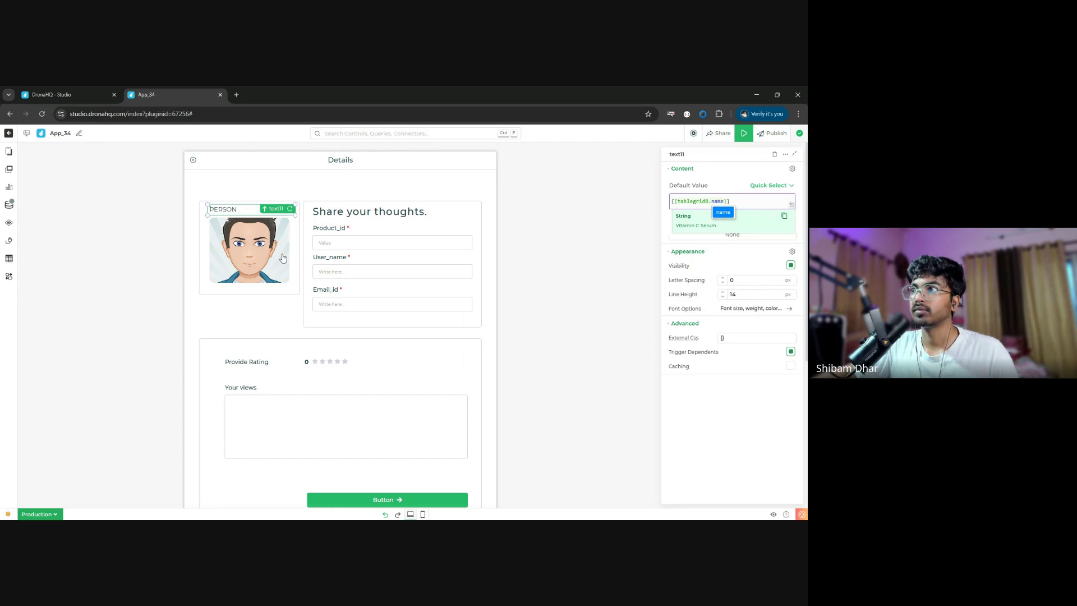
pyautogui.click(747, 414)
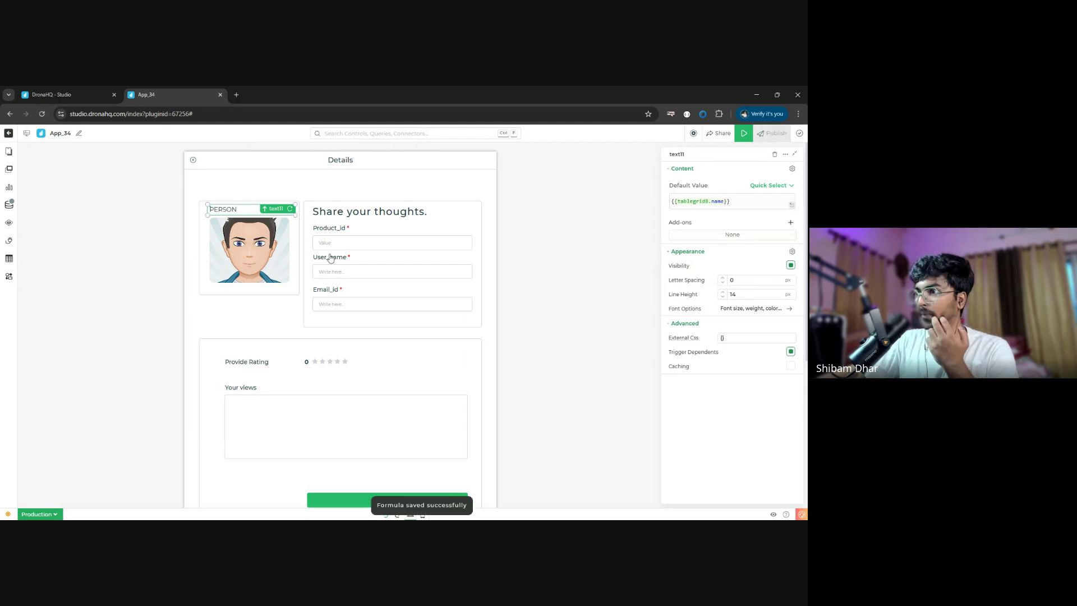
pyautogui.click(709, 200)
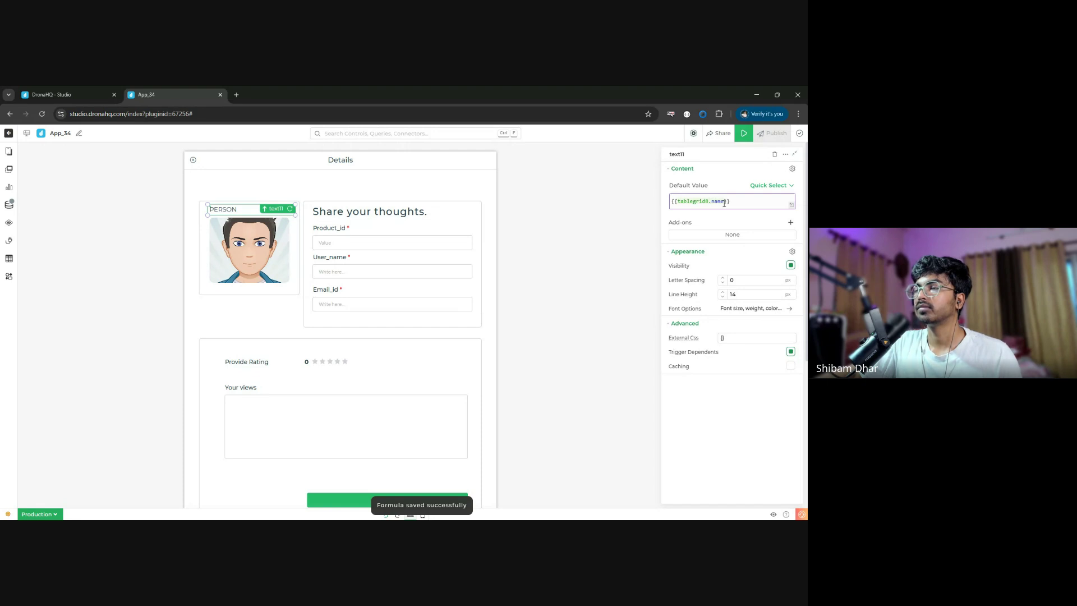
pyautogui.click(724, 202)
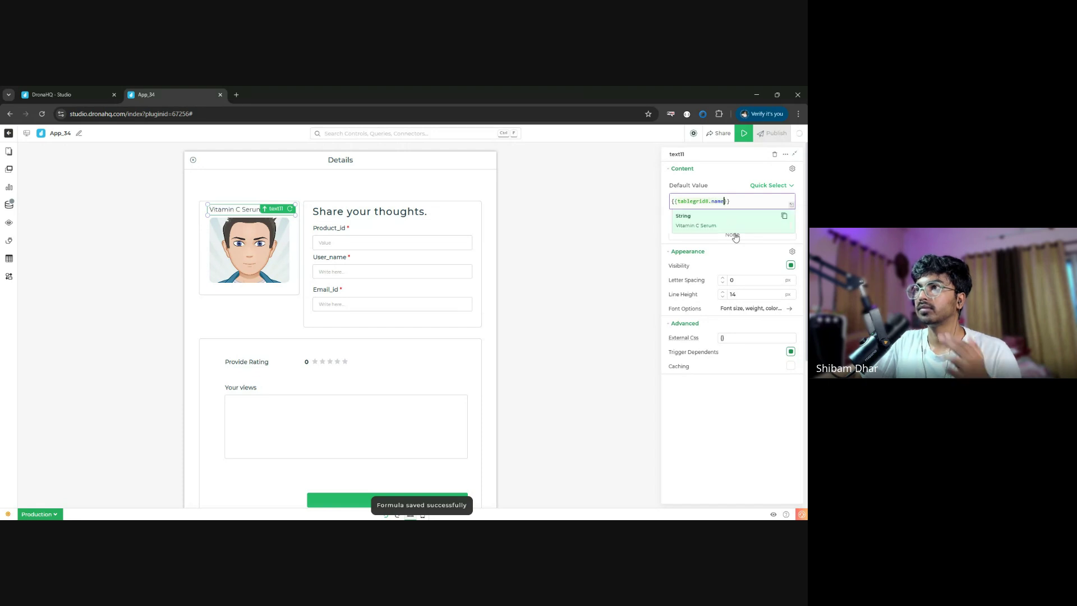
pyautogui.click(243, 247)
# - Bind image_box4's default value to {{tablegrid8.image_url}} to show the product photo
pyautogui.click(705, 202)
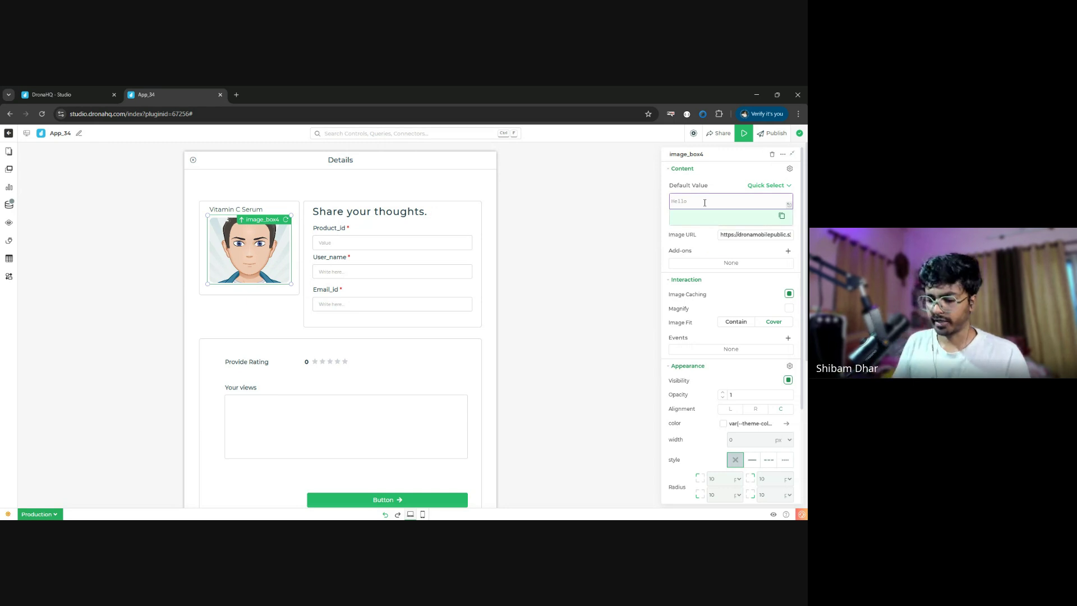
pyautogui.write('{{taa')
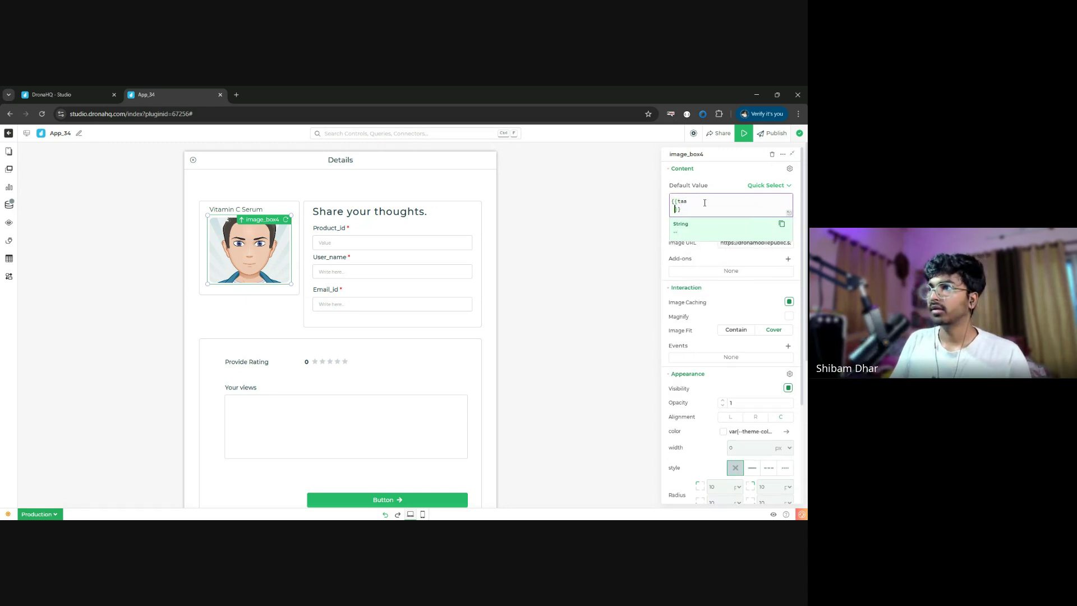
pyautogui.press('BackSpace')
pyautogui.press('BackSpace')
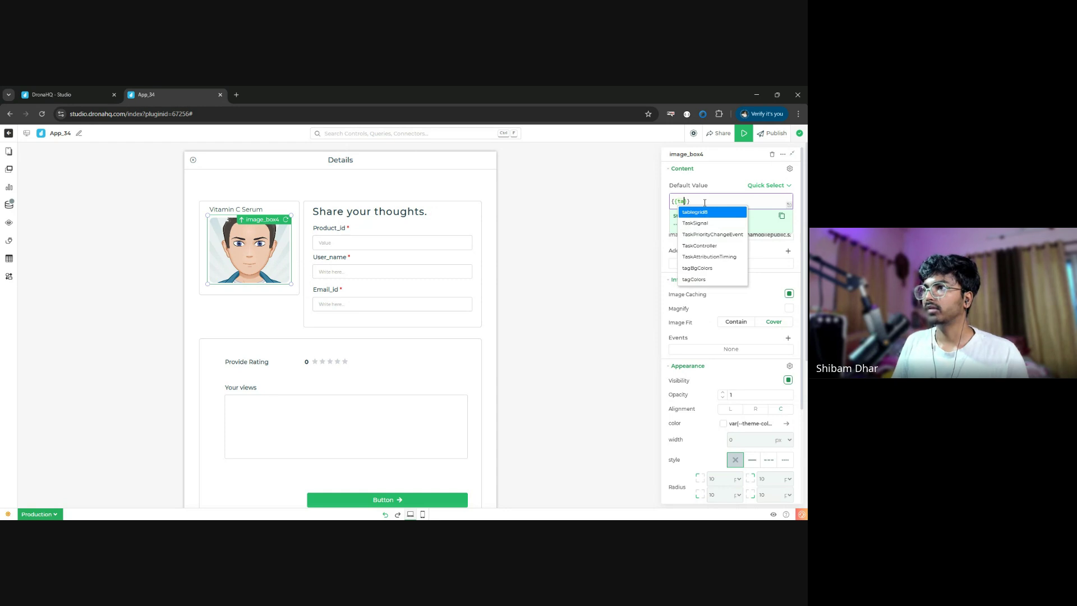
pyautogui.press('Return')
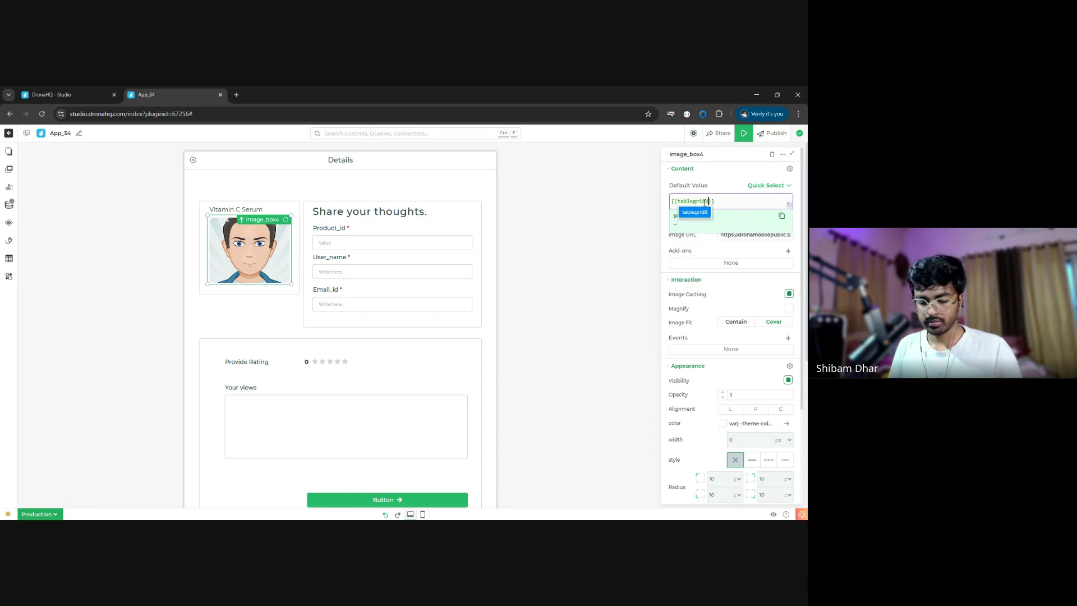
pyautogui.write('.im')
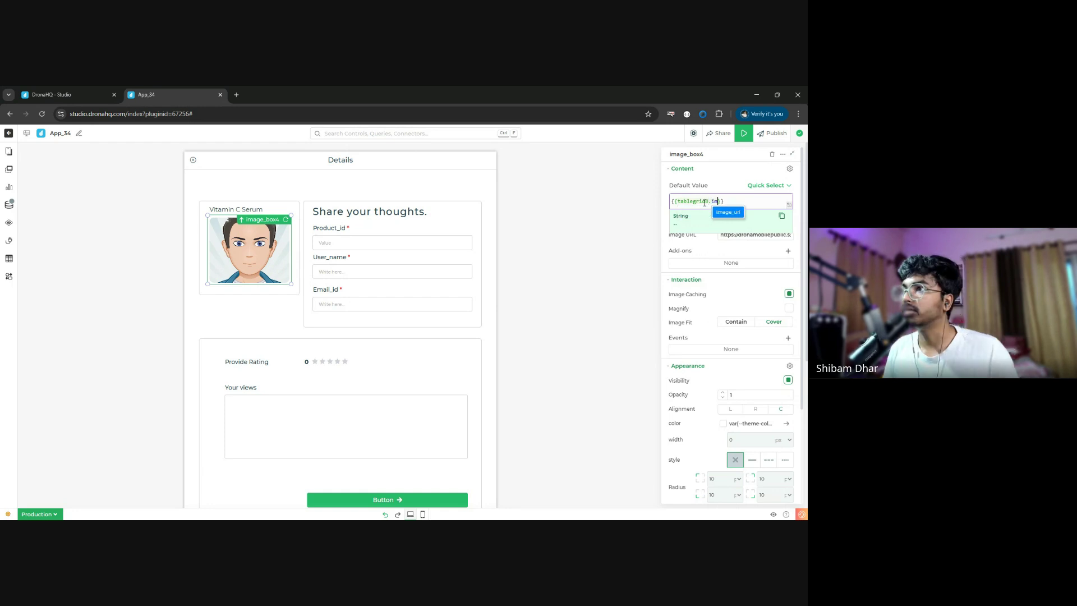
pyautogui.press('Return')
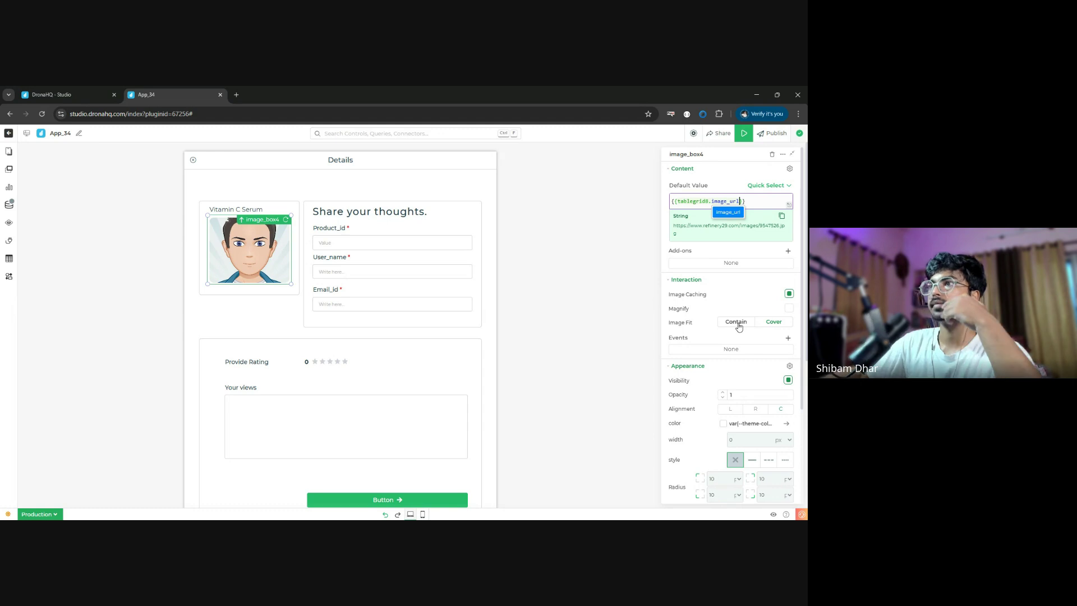
pyautogui.click(719, 345)
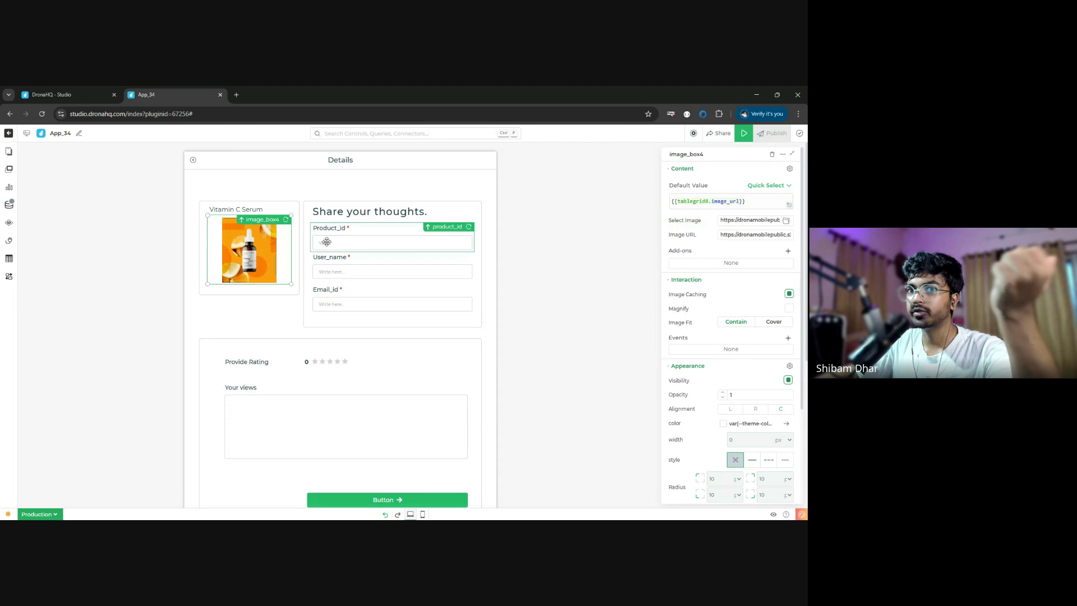
# - Bind the Product_id field to {{tablegrid8.product_id}} and make it read-only
pyautogui.click(327, 242)
pyautogui.click(741, 202)
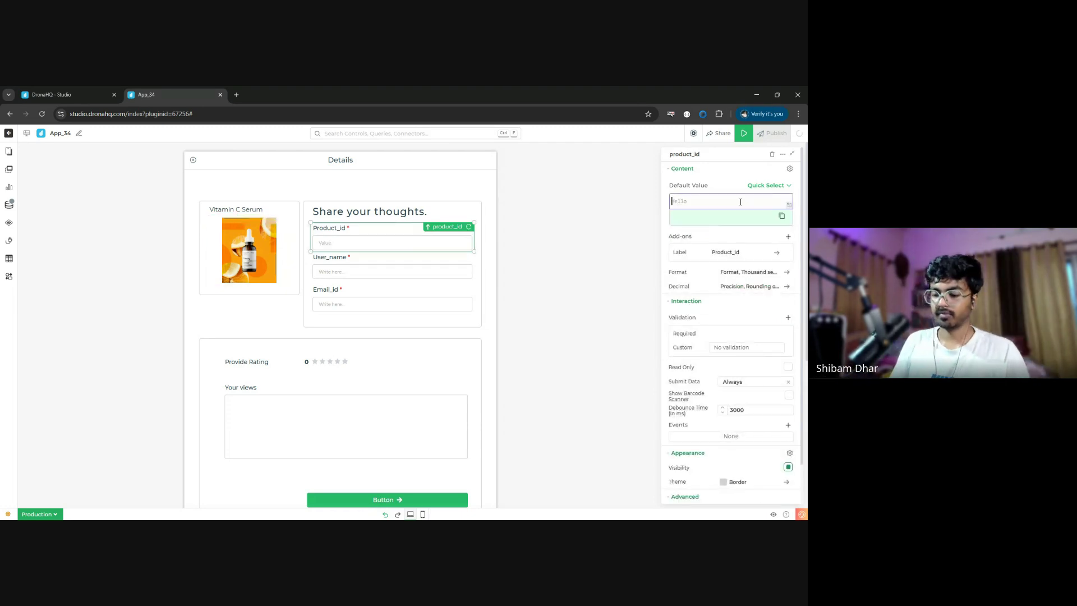
pyautogui.write('{{tablegrid8.')
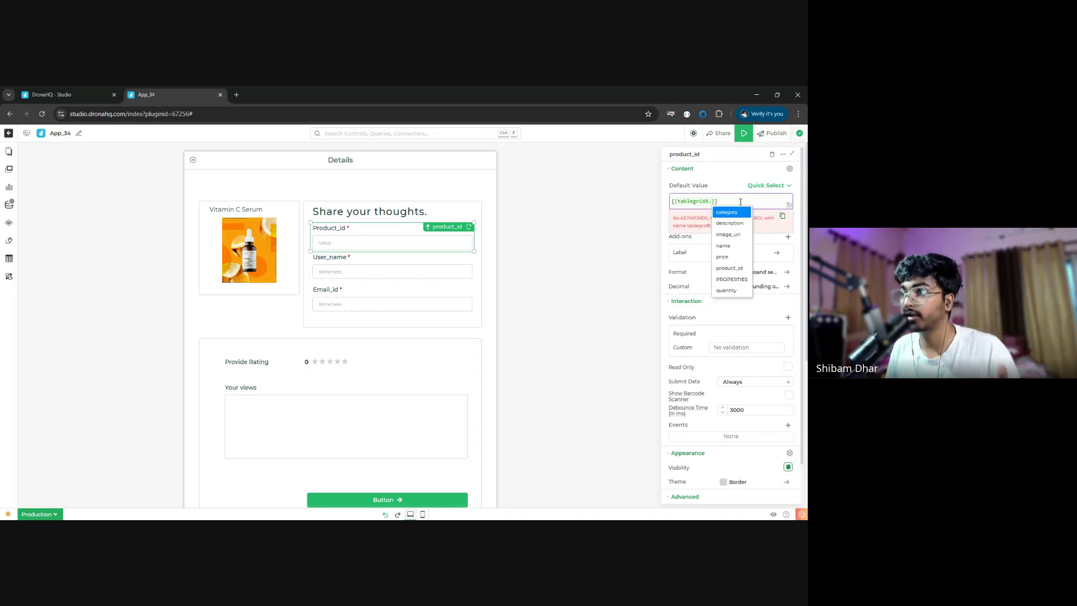
pyautogui.click(731, 270)
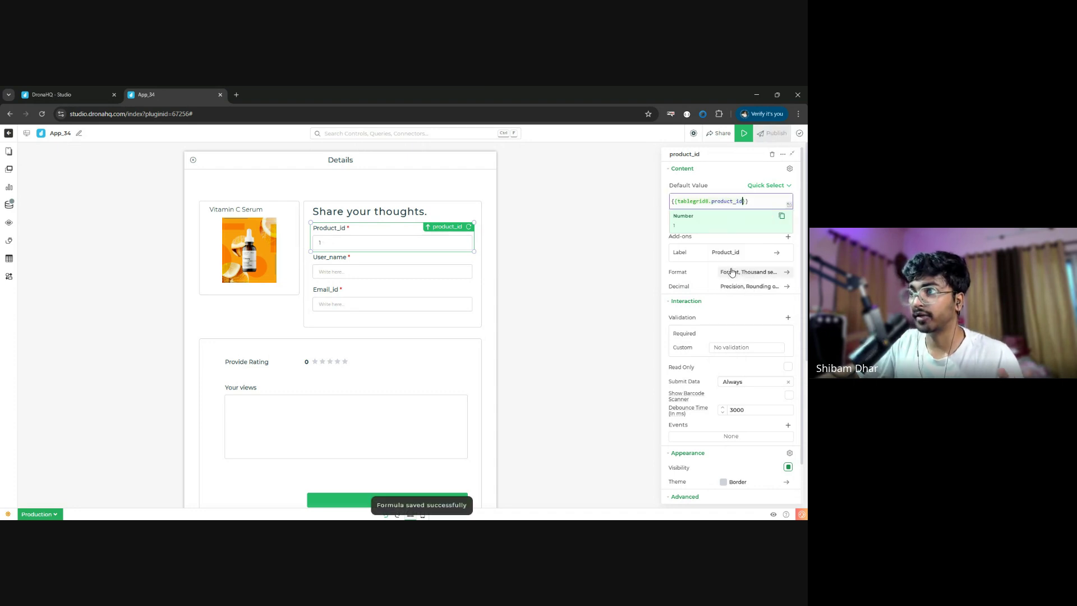
pyautogui.click(788, 367)
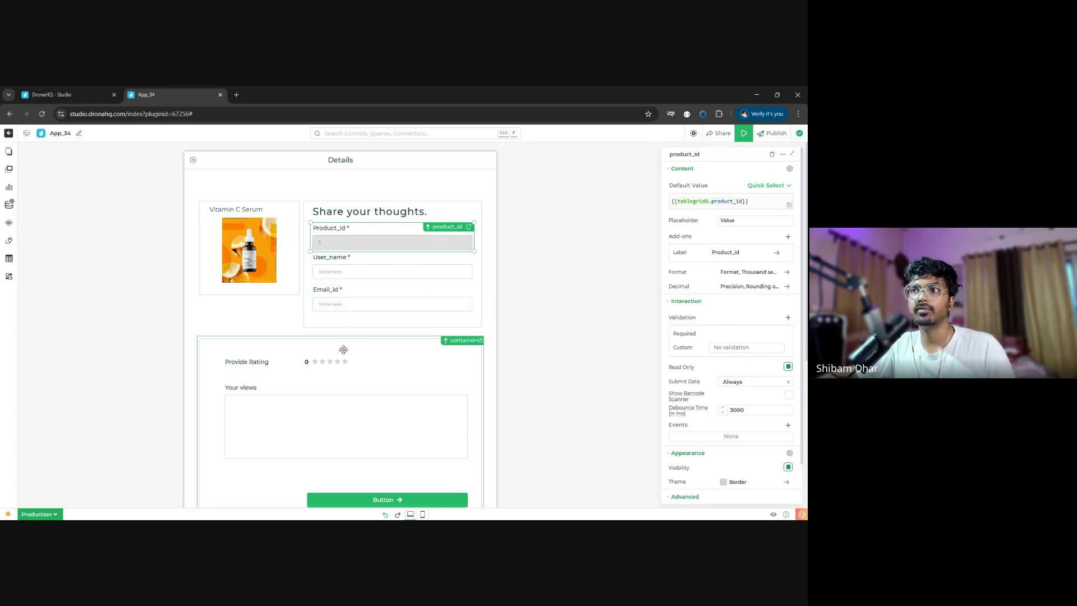
# - Select the form's submit button and bring up the Data Queries list
pyautogui.scroll(-2, 354, 411)
pyautogui.scroll(2, 354, 411)
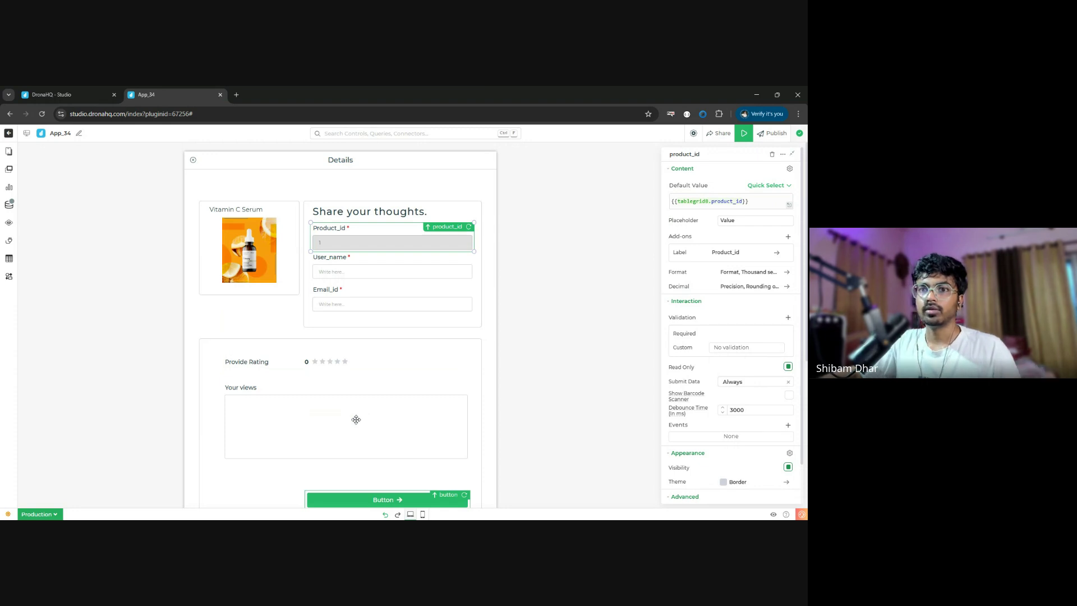
pyautogui.scroll(-2, 357, 420)
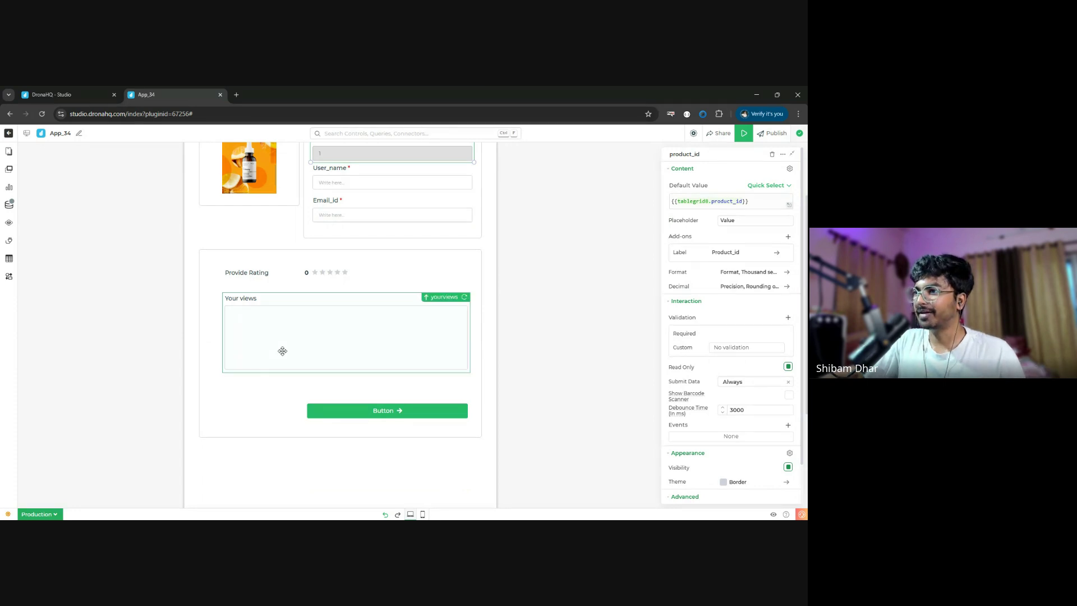
pyautogui.click(348, 411)
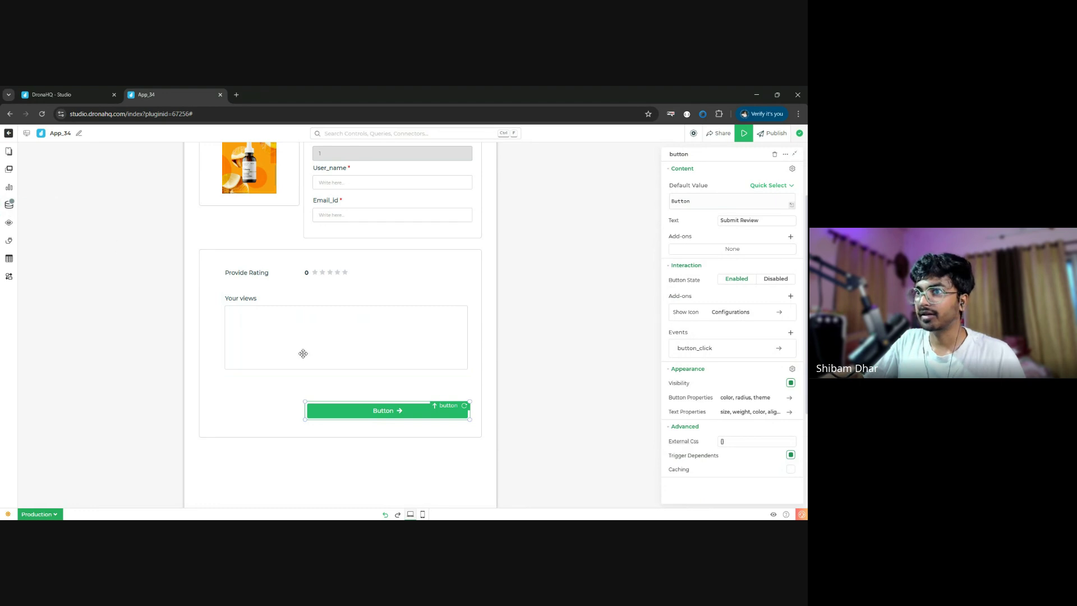
pyautogui.click(9, 208)
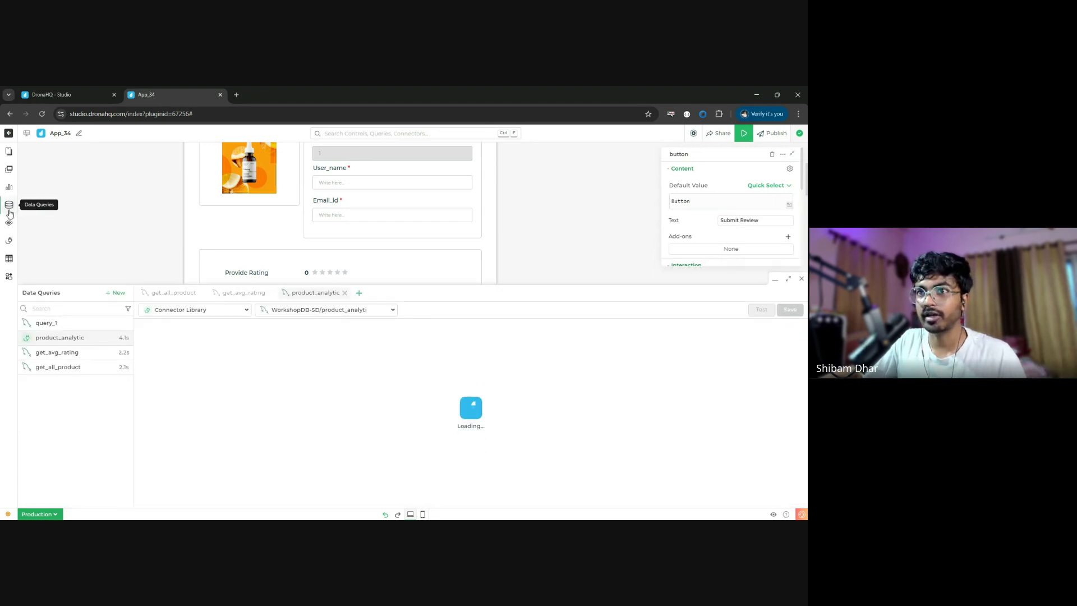
# - Open query_1, the cosmet_products_reviews INSERT, and place the caret below its statement
pyautogui.click(85, 329)
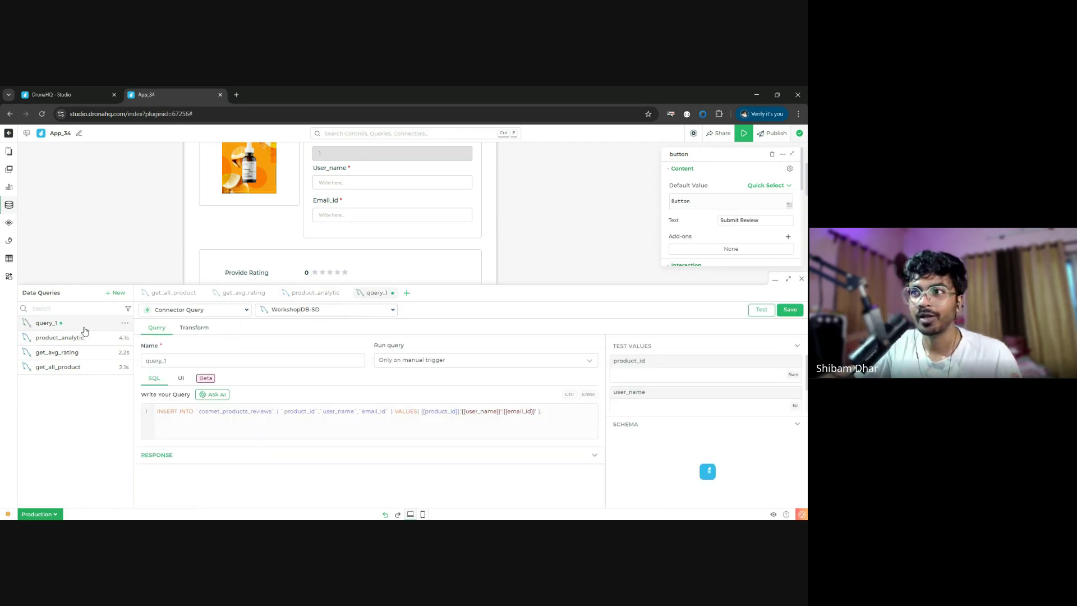
pyautogui.click(552, 423)
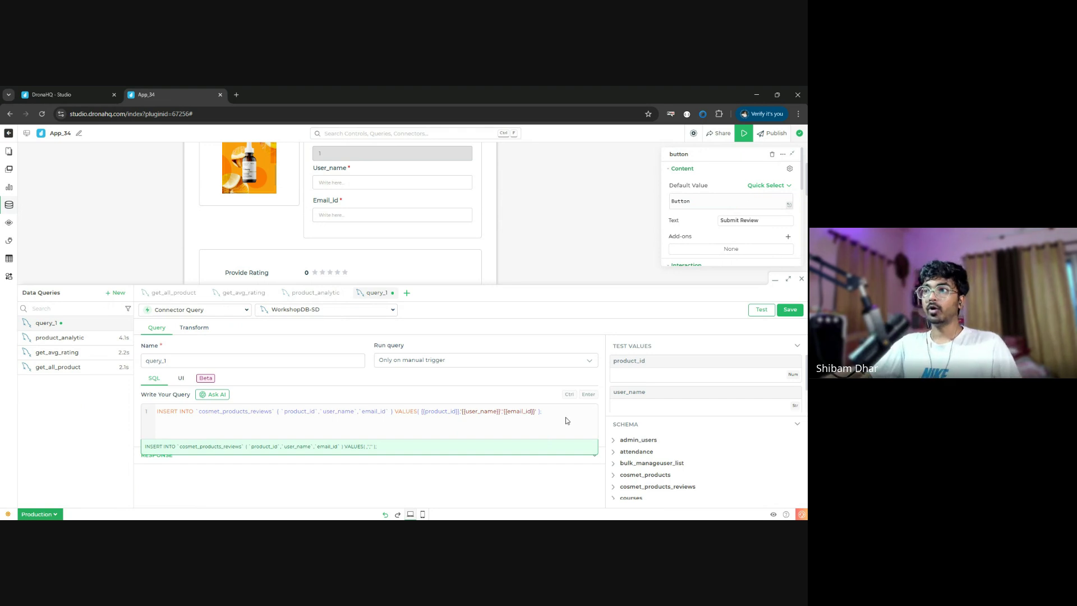
pyautogui.scroll(-1, 648, 388)
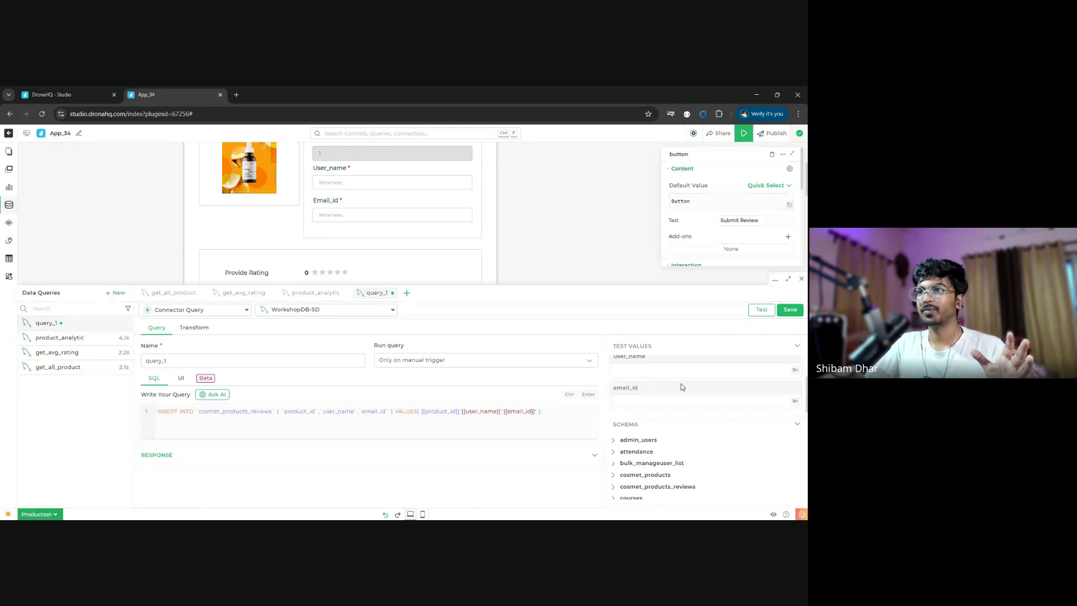
pyautogui.click(402, 425)
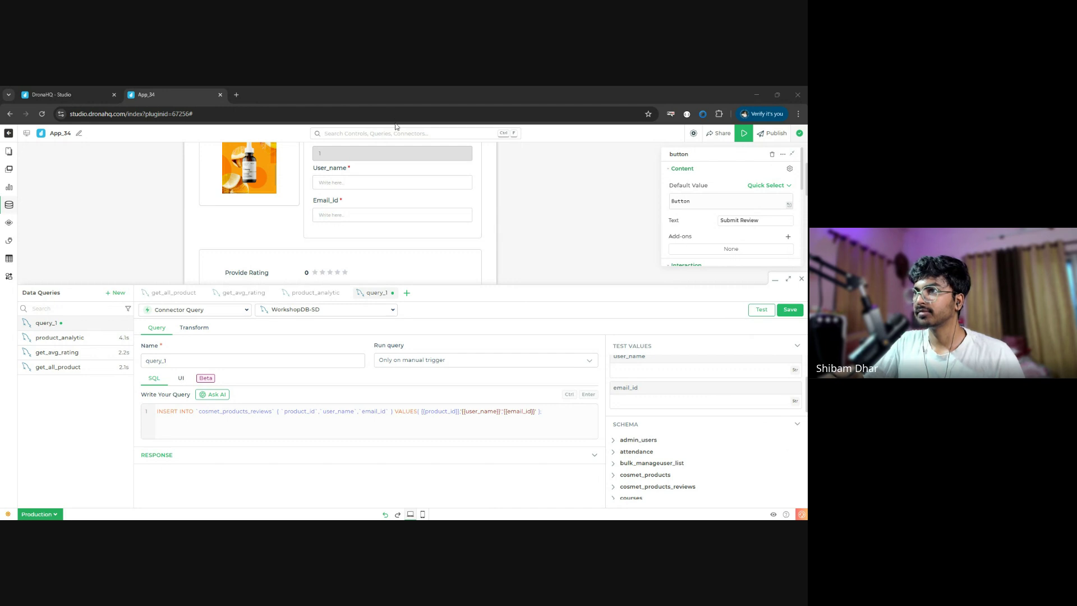
pyautogui.click(754, 102)
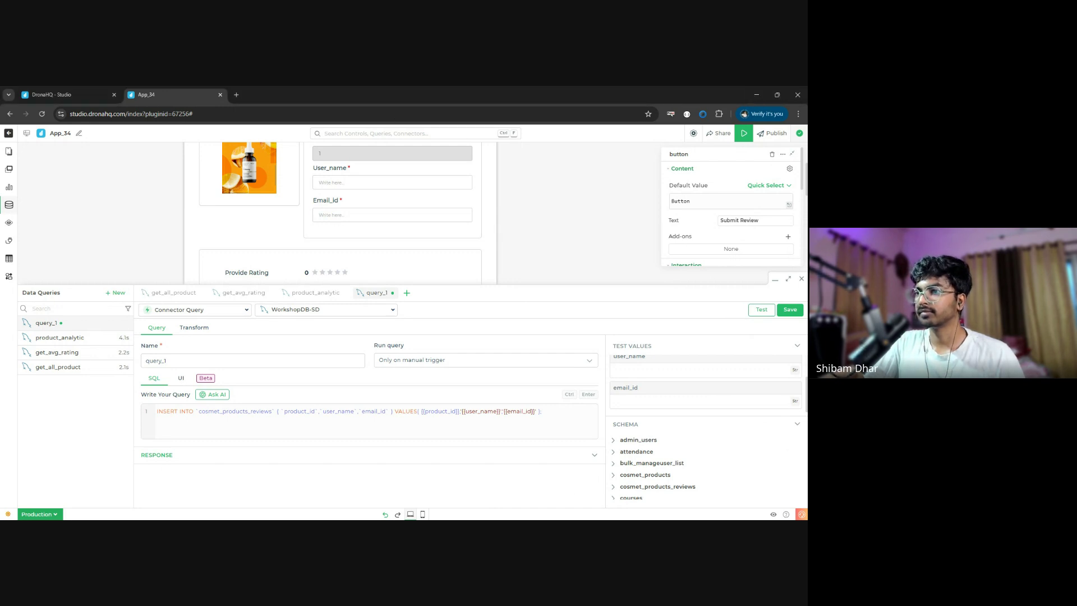
pyautogui.click(252, 419)
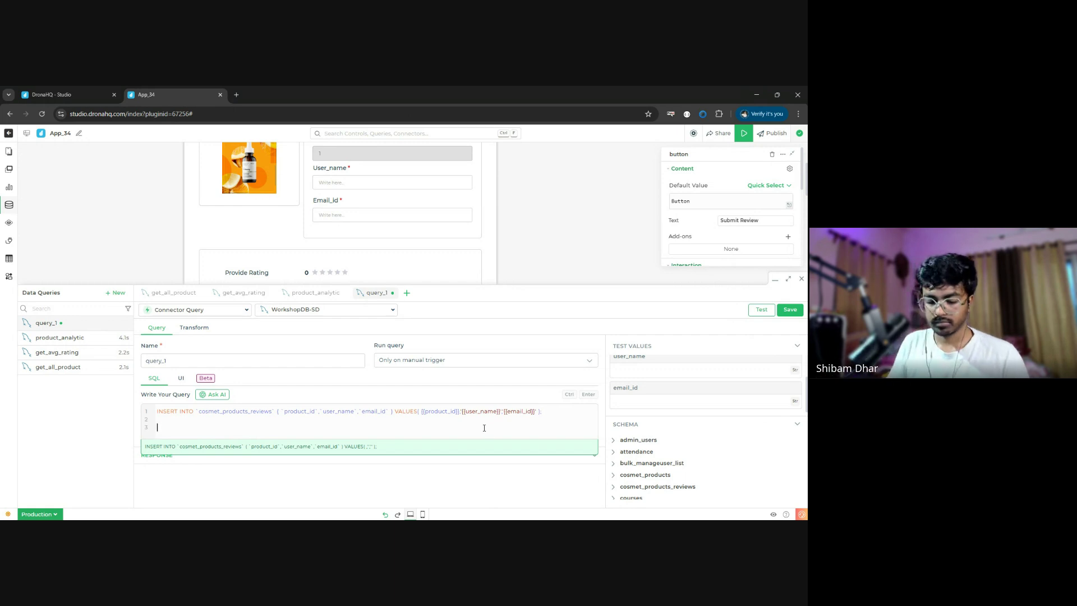
# - Paste the expanded INSERT adding rating, review_text and created_at from the providerating and yourviews fields
pyautogui.write("INSERT INTO `cosmet_products_reviews` ( `product_id`,`user_name`,`rating`,`review_text`,`created_at`,`email_id` ) VALUES( {{product_id}},'{{user_name}}',{{providerating}},'{{yourviews}}','{{created_at}}','{{email_id}}' );")
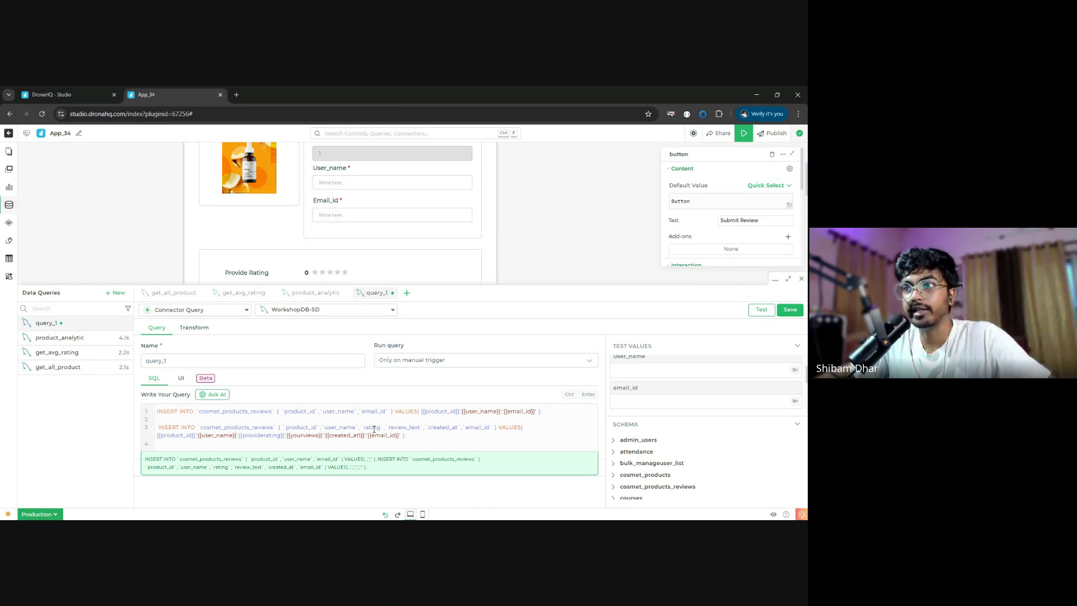
pyautogui.doubleClick(404, 428)
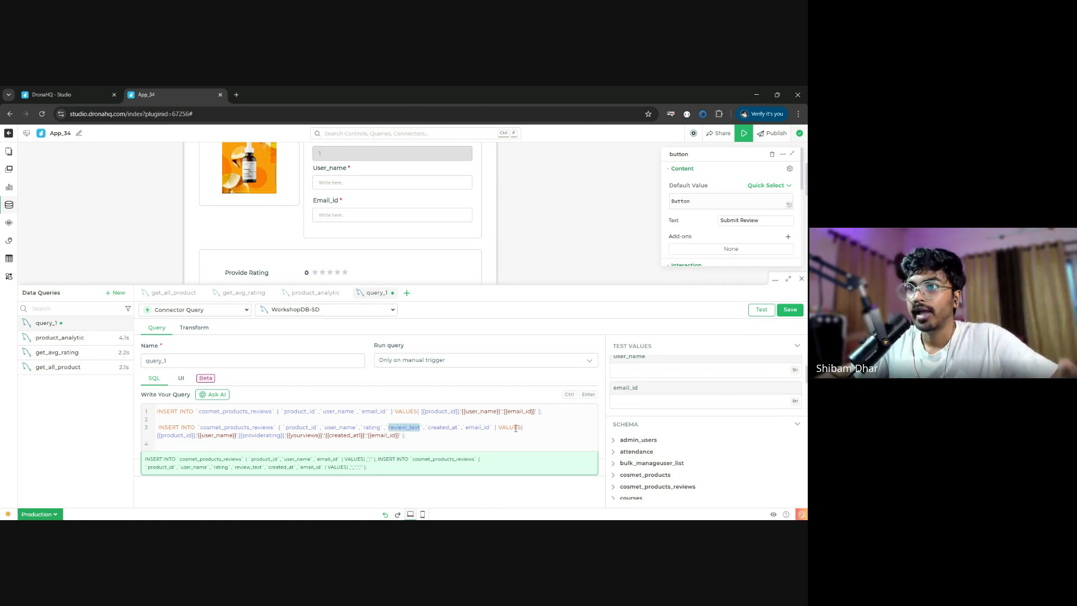
pyautogui.doubleClick(253, 436)
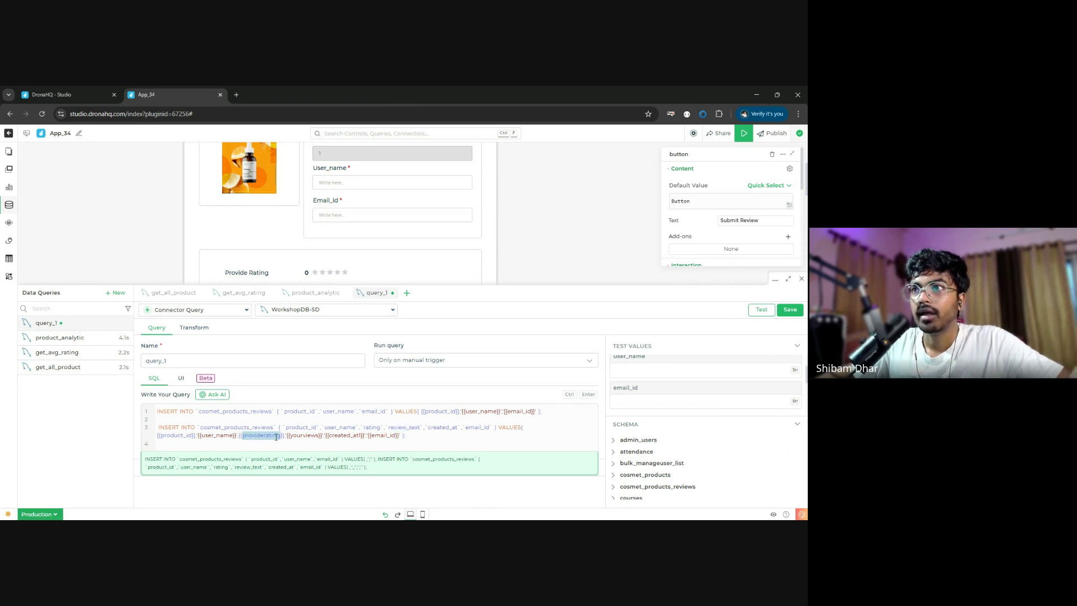
pyautogui.doubleClick(303, 436)
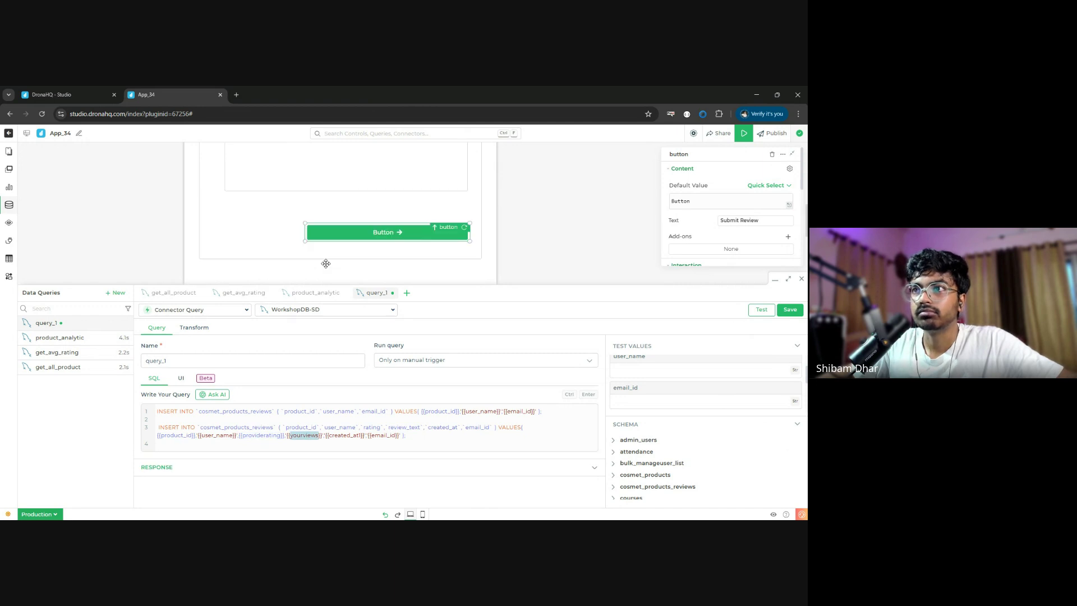
pyautogui.scroll(-2, 326, 264)
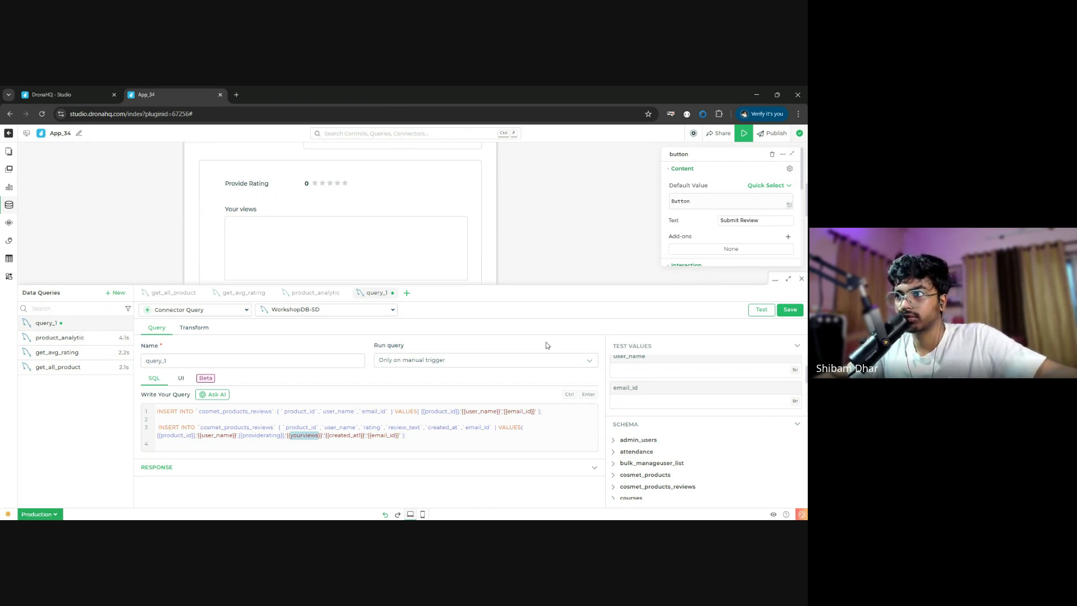
# - Delete the old insert statement, save query_1, and close the query panel
pyautogui.moveTo(542, 411); pyautogui.dragTo(154, 411)
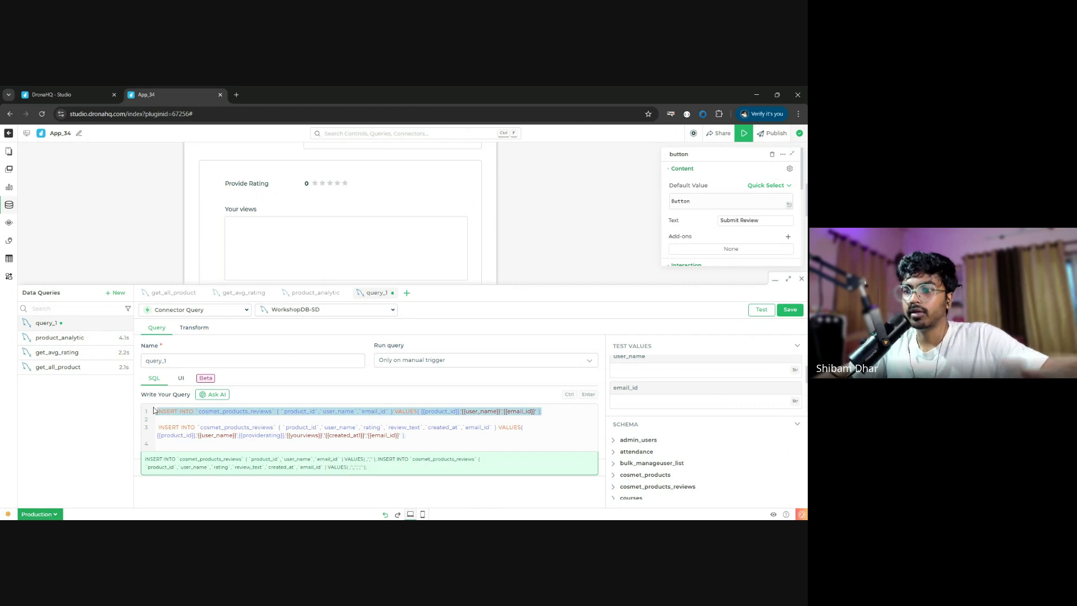
pyautogui.press('BackSpace')
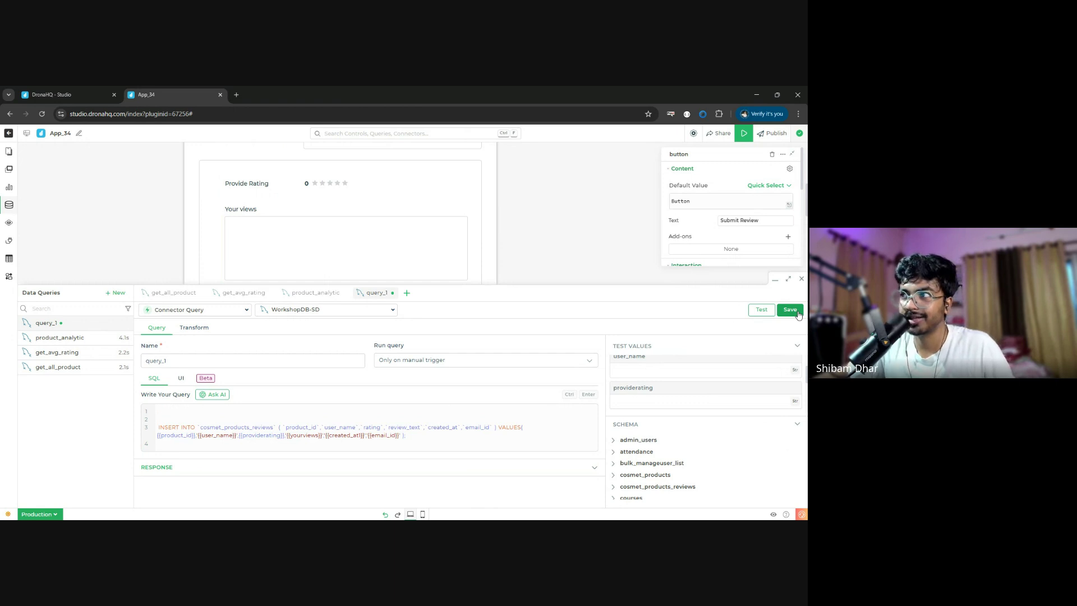
pyautogui.click(797, 312)
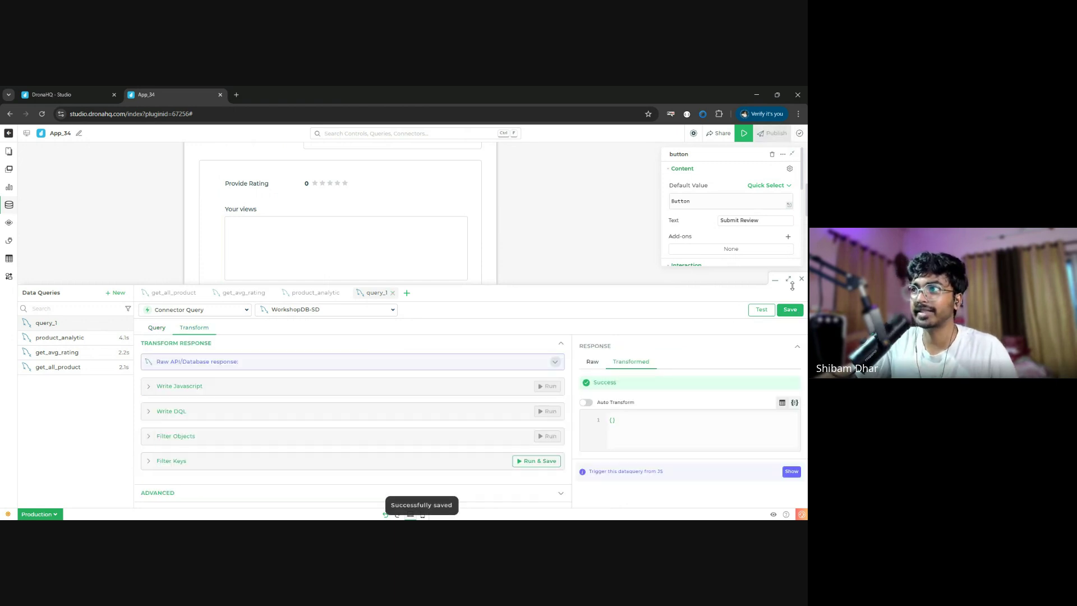
pyautogui.click(802, 280)
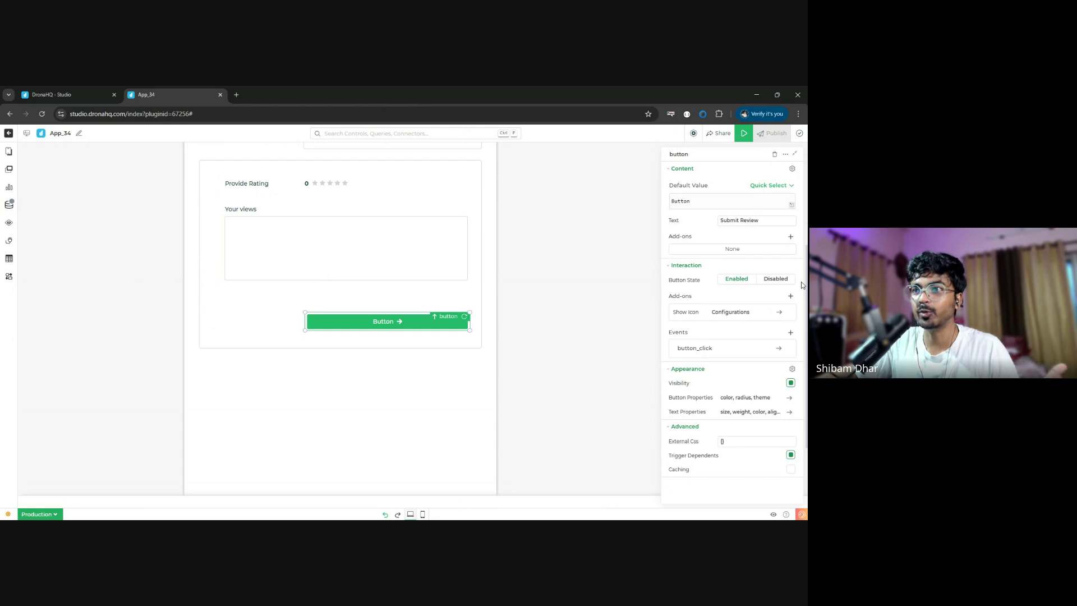
# - Open the Submit Review button's button_click flow and its transformedRecords JS Code step
pyautogui.doubleClick(400, 324)
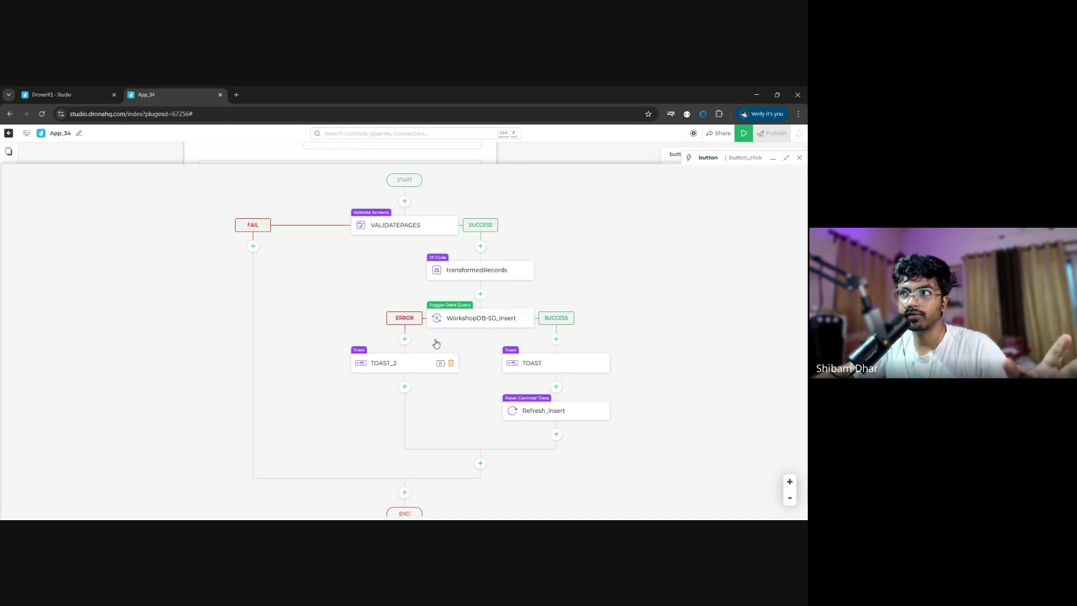
pyautogui.click(462, 274)
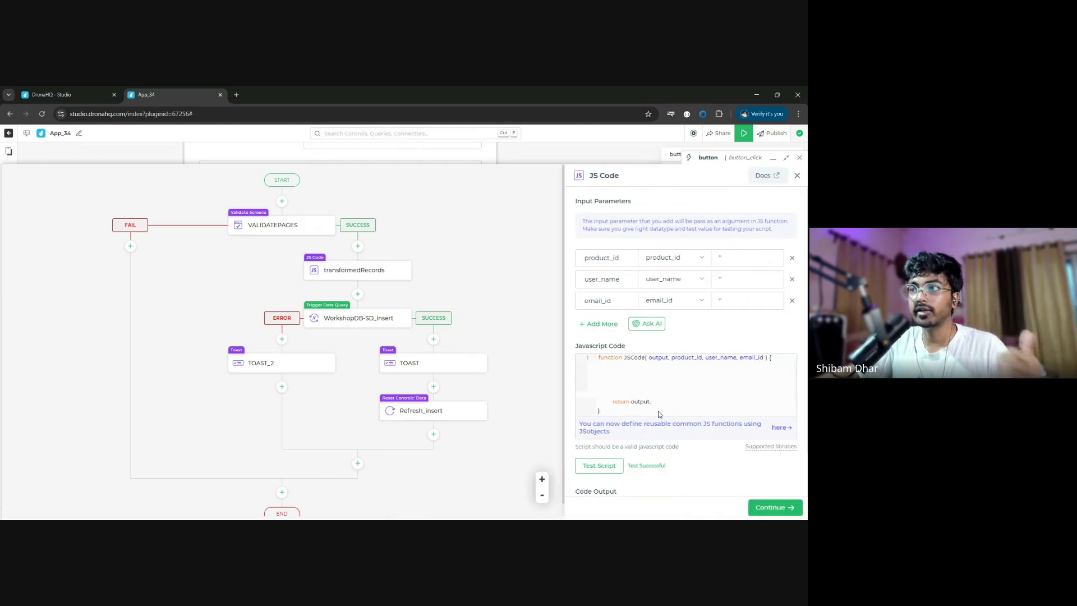
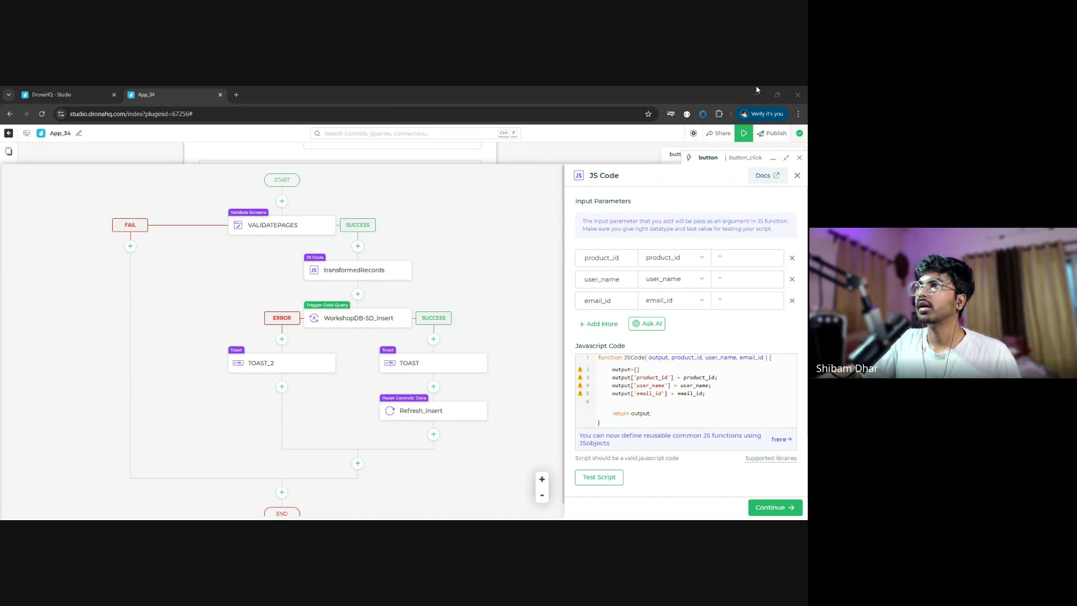
# - Paste the providerating, yourviews and created_at1 output lines into the JS code at line 6
pyautogui.click(455, 495)
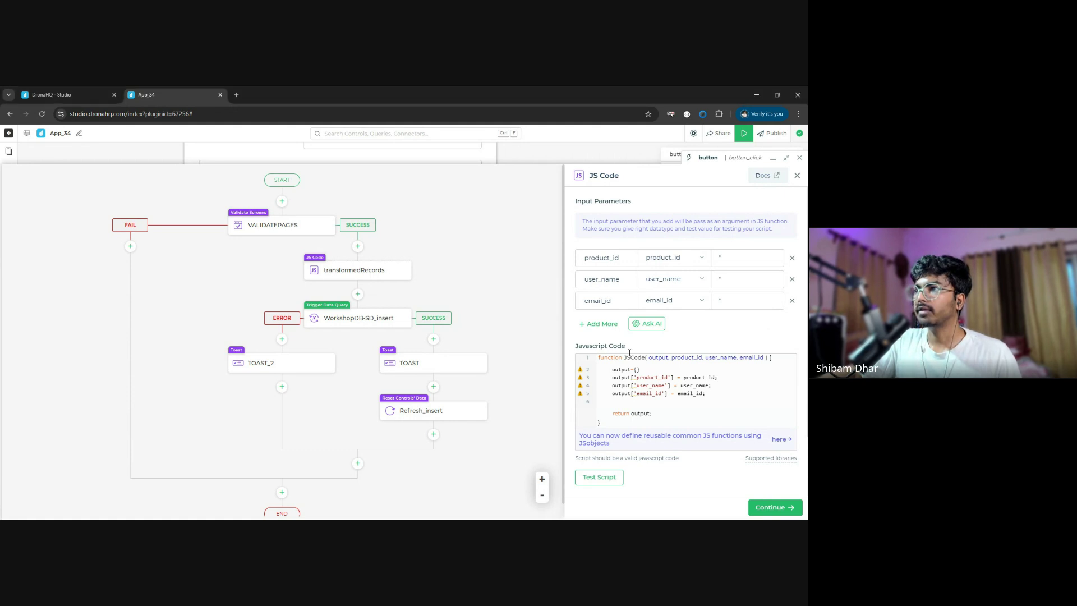
pyautogui.click(716, 398)
pyautogui.write("output['providerating'] = rating;     output['yourviews'] = review_text;     output['created_at1'] = moment().format('YYYY-MM-DD HH:mm:ss');")
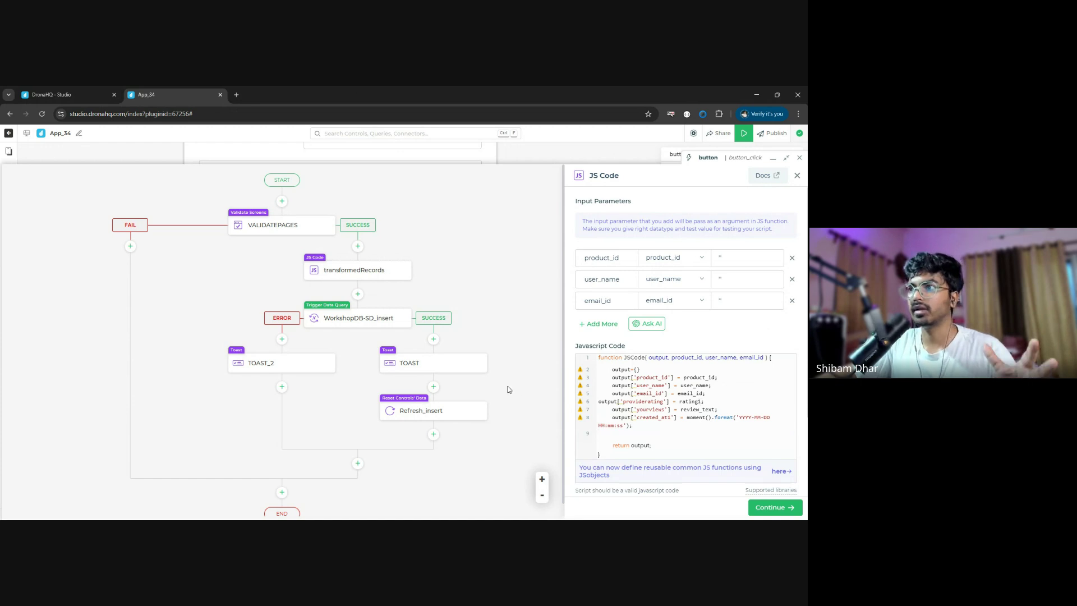
# - Add a providerating input parameter bound to the providerating keyword and use it in place of rating1
pyautogui.click(598, 323)
pyautogui.click(692, 323)
pyautogui.write('pro')
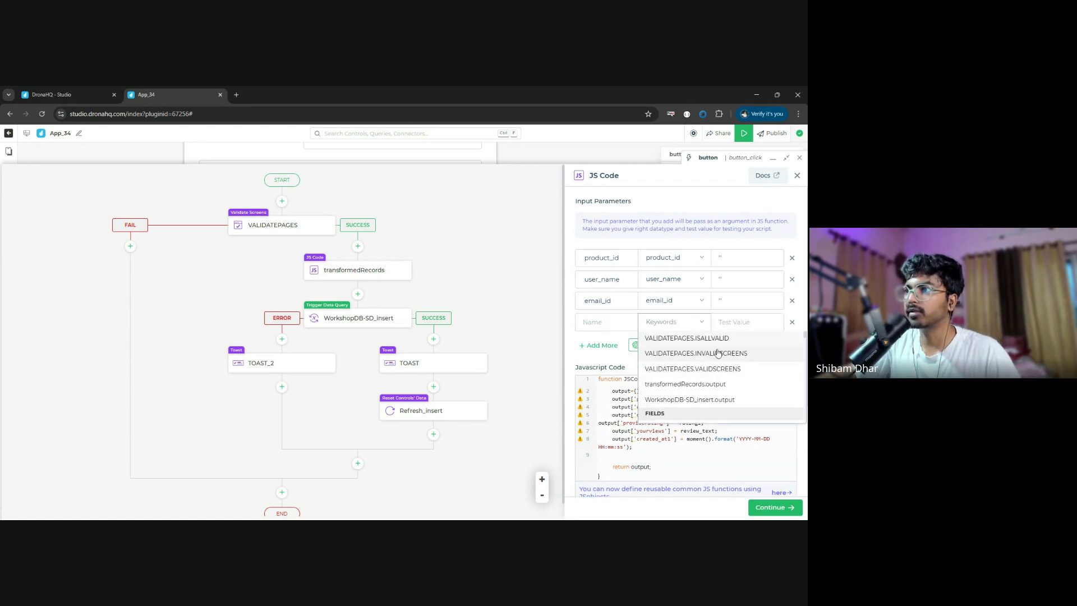
pyautogui.write('vid')
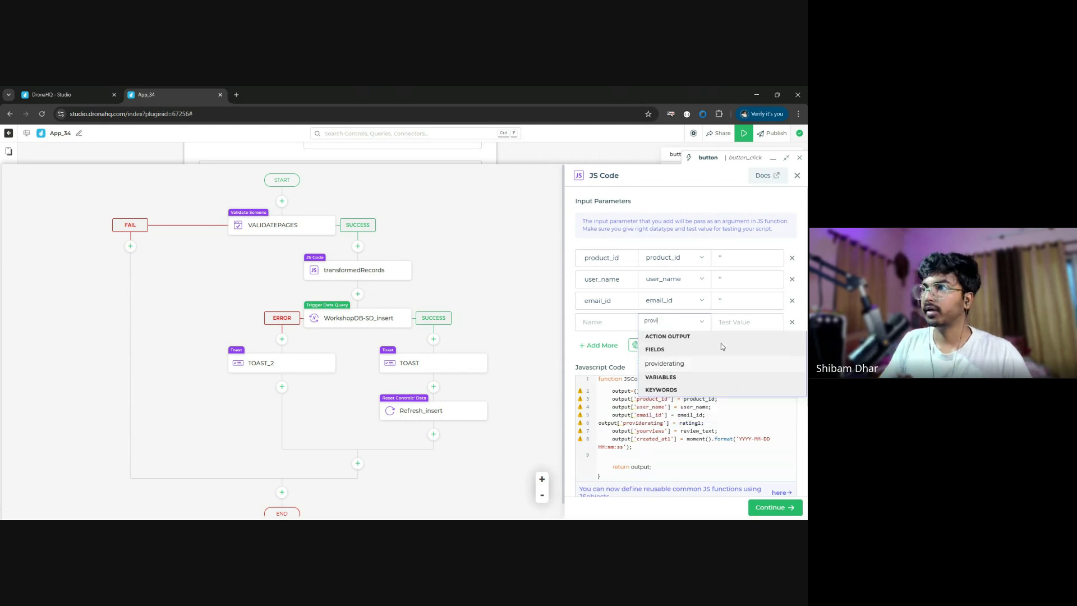
pyautogui.click(674, 370)
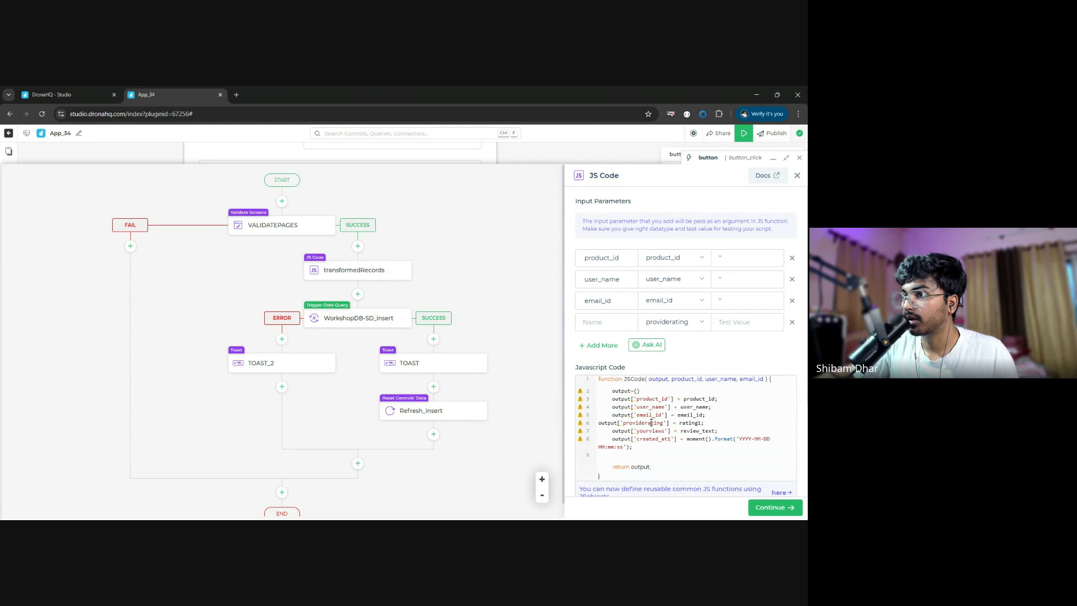
pyautogui.doubleClick(652, 423)
pyautogui.hotkey('ctrl', 'c')
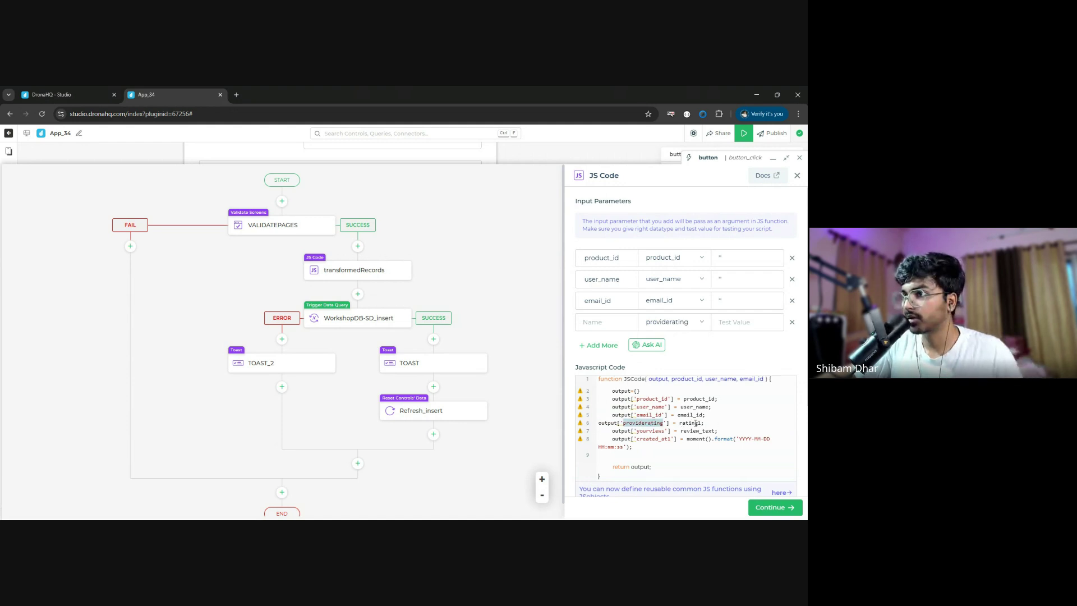
pyautogui.doubleClick(695, 423)
pyautogui.hotkey('ctrl', 'v')
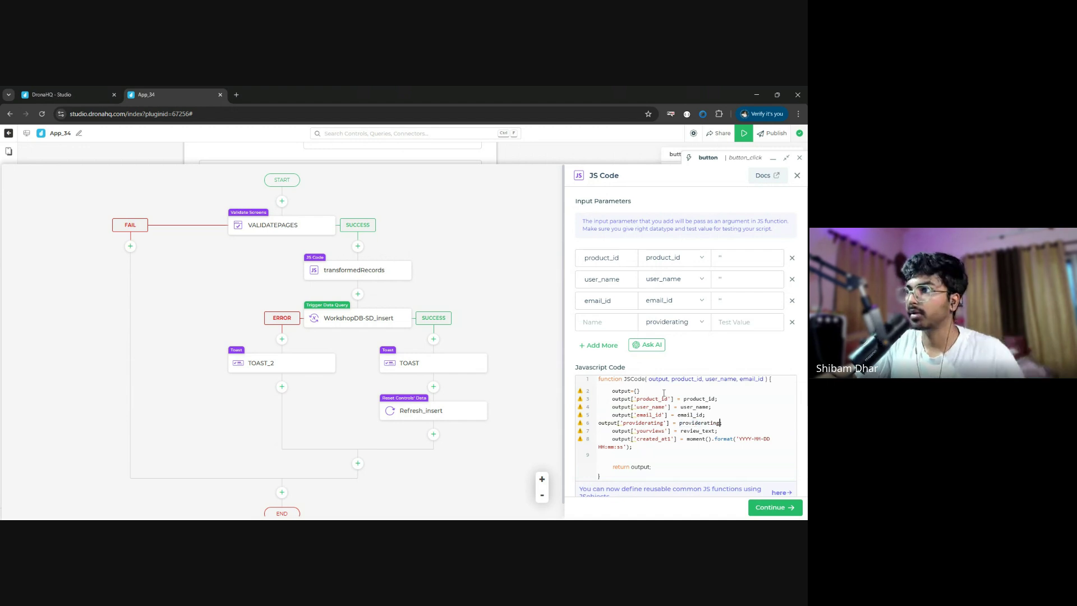
pyautogui.hotkey('ctrl', 'v')
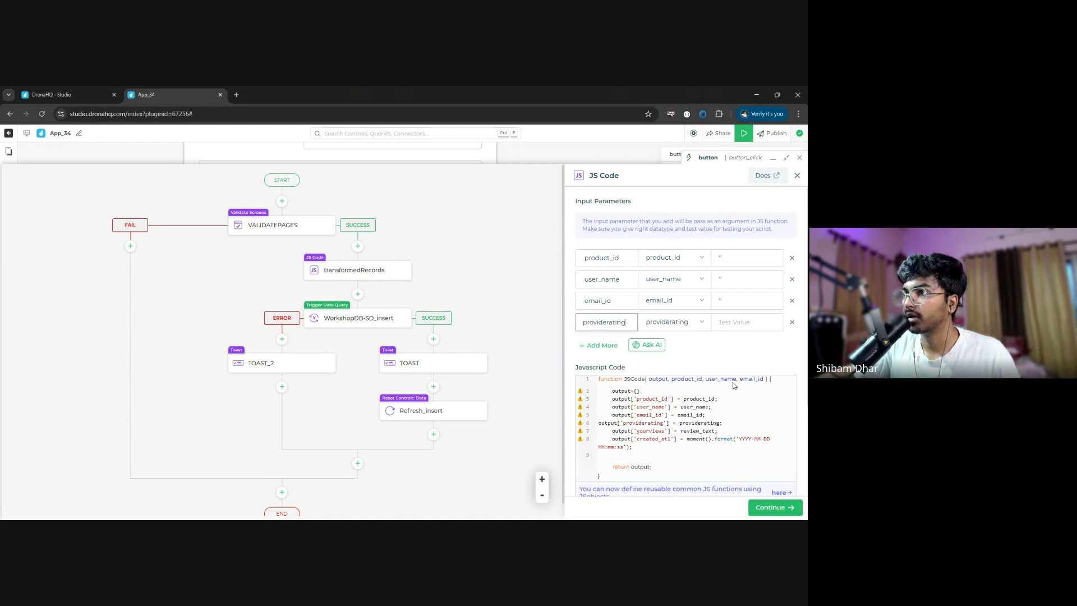
pyautogui.click(728, 402)
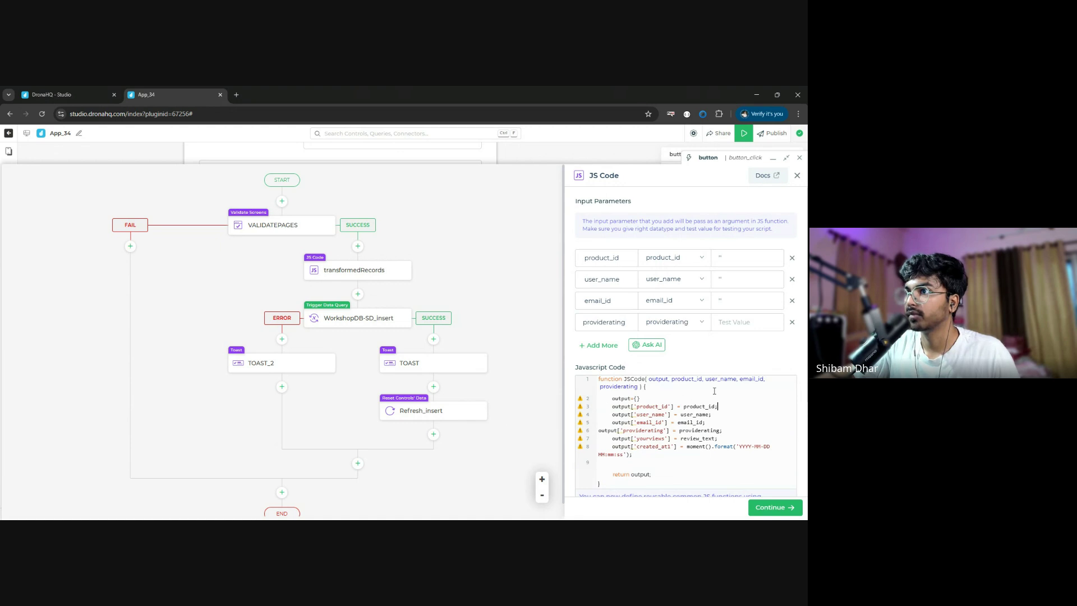
# - Add a yourviews input parameter bound to the yourviews keyword and use it in place of review_text
pyautogui.click(596, 351)
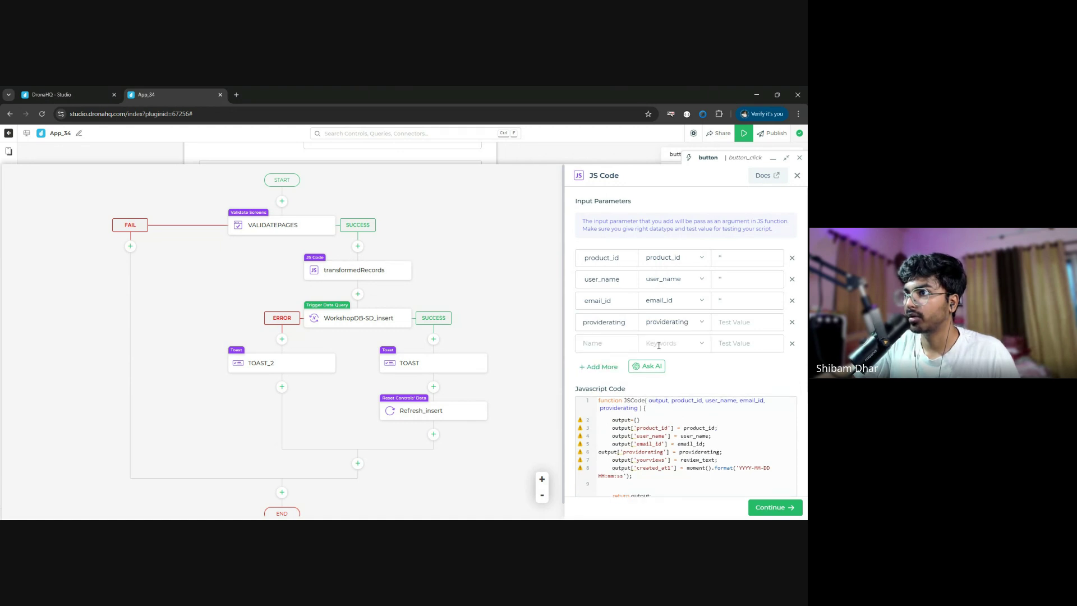
pyautogui.click(673, 343)
pyautogui.write('your')
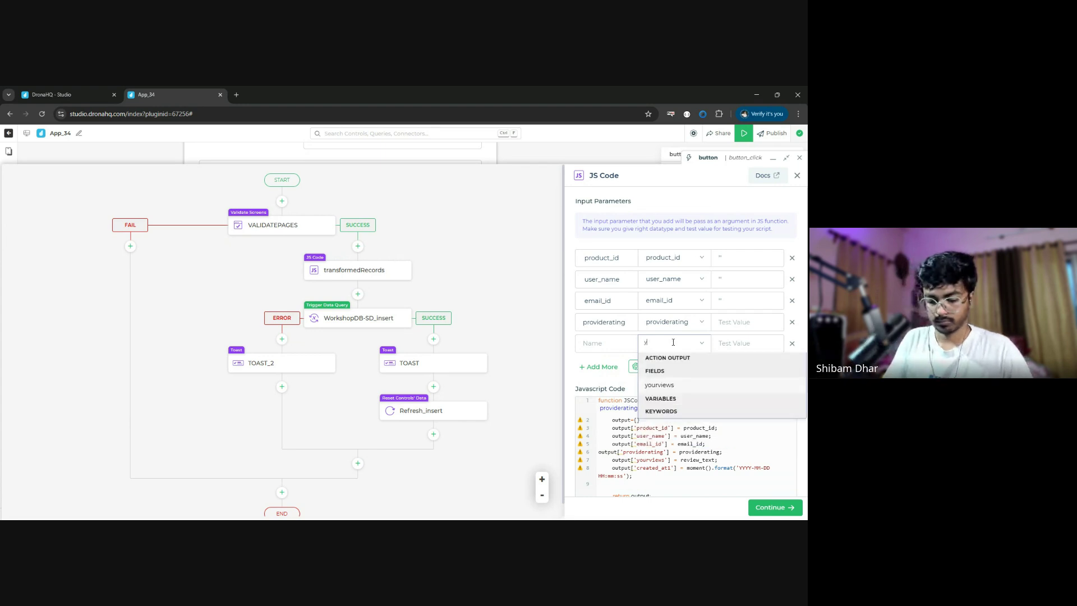
pyautogui.click(662, 384)
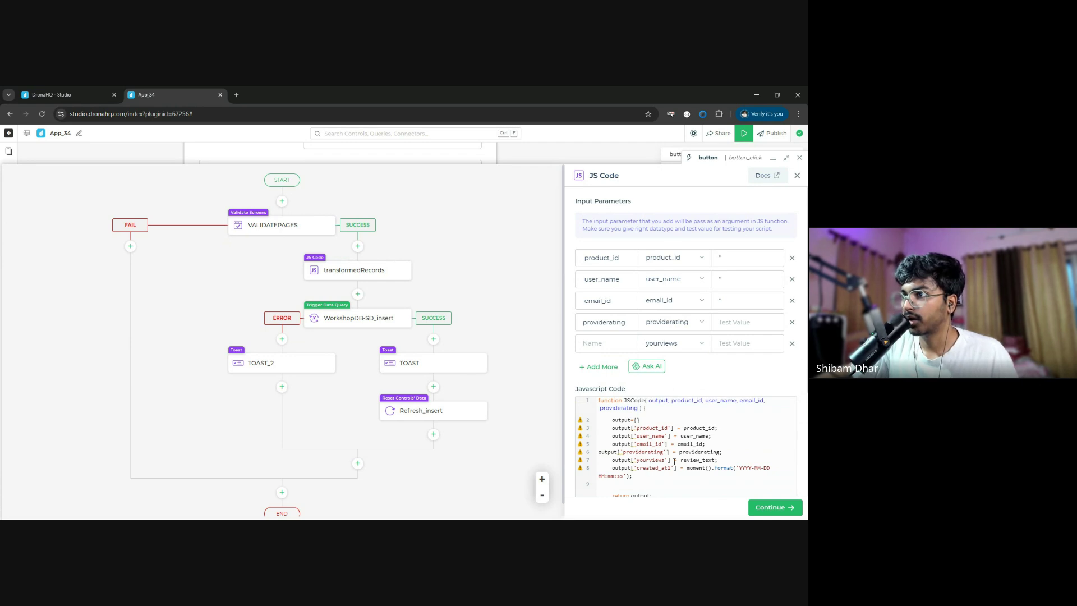
pyautogui.doubleClick(651, 460)
pyautogui.hotkey('ctrl', 'c')
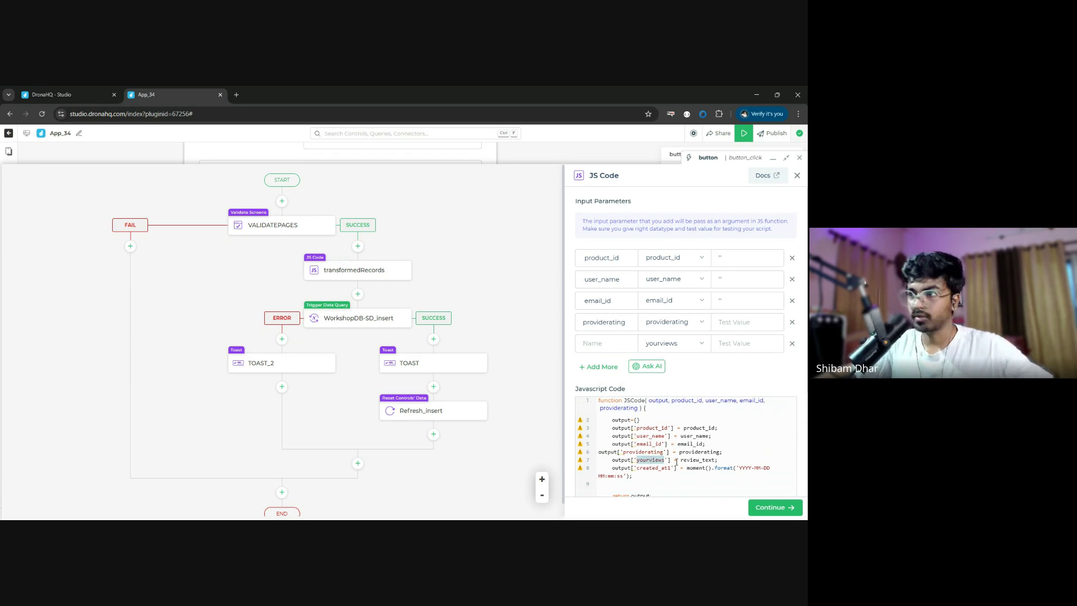
pyautogui.click(608, 343)
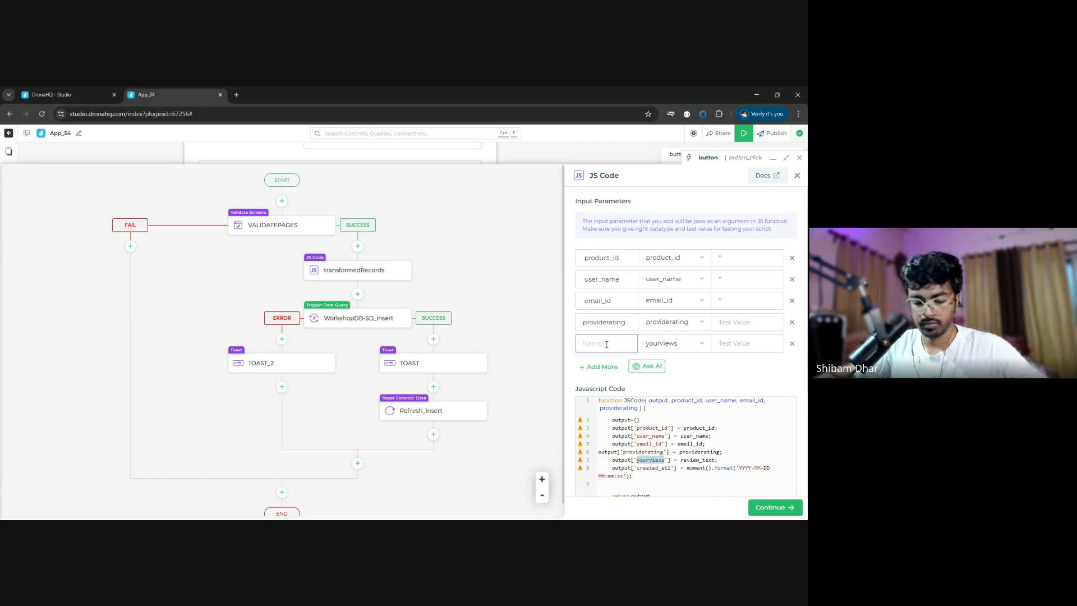
pyautogui.hotkey('ctrl', 'v')
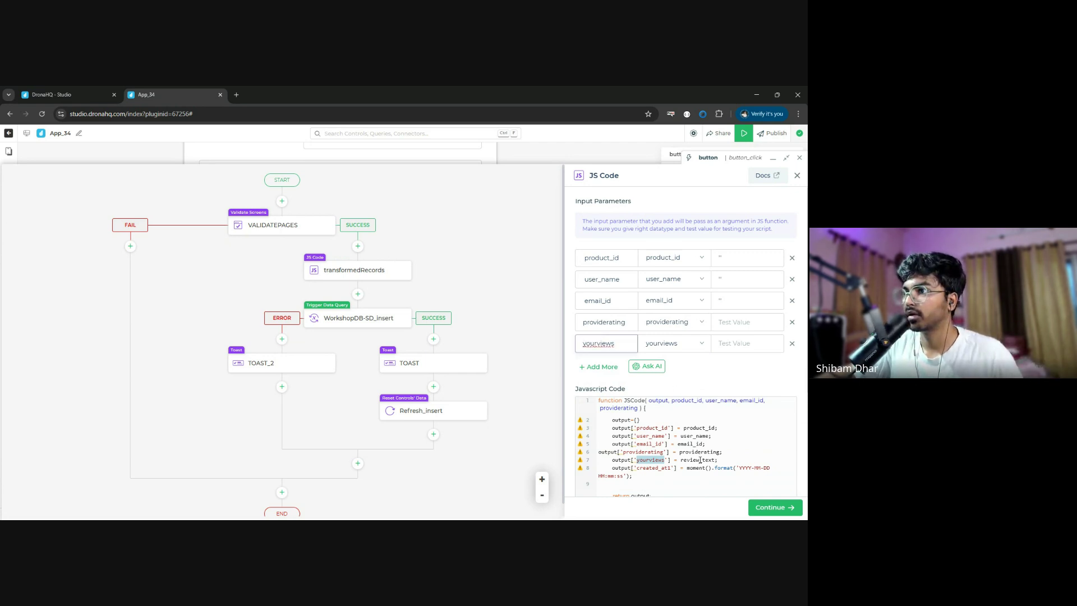
pyautogui.doubleClick(700, 461)
pyautogui.write(';')
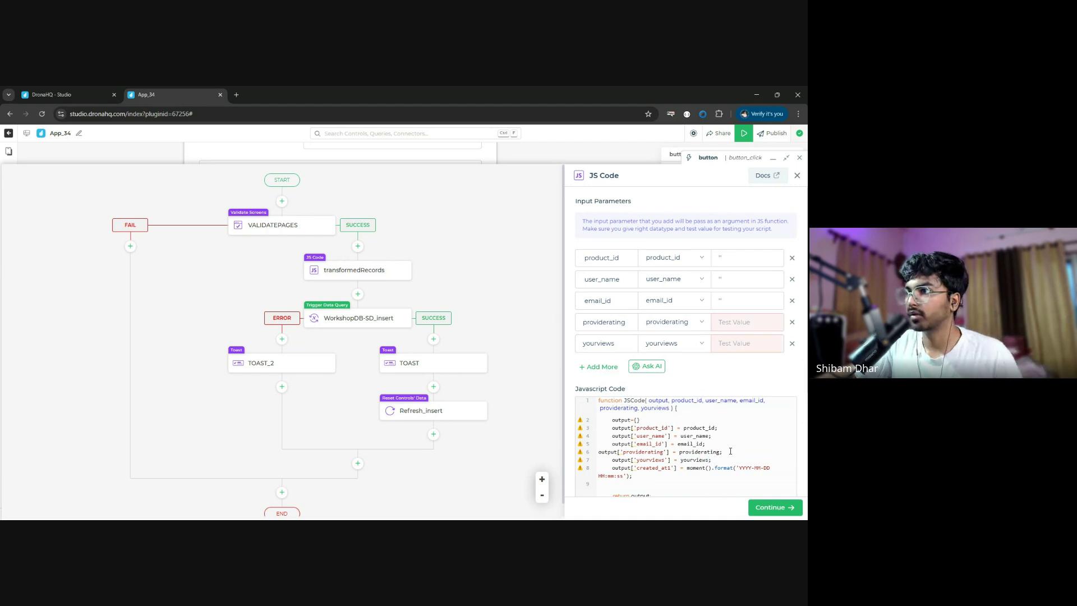
# - Enter test values for the providerating and yourviews parameters
pyautogui.click(741, 322)
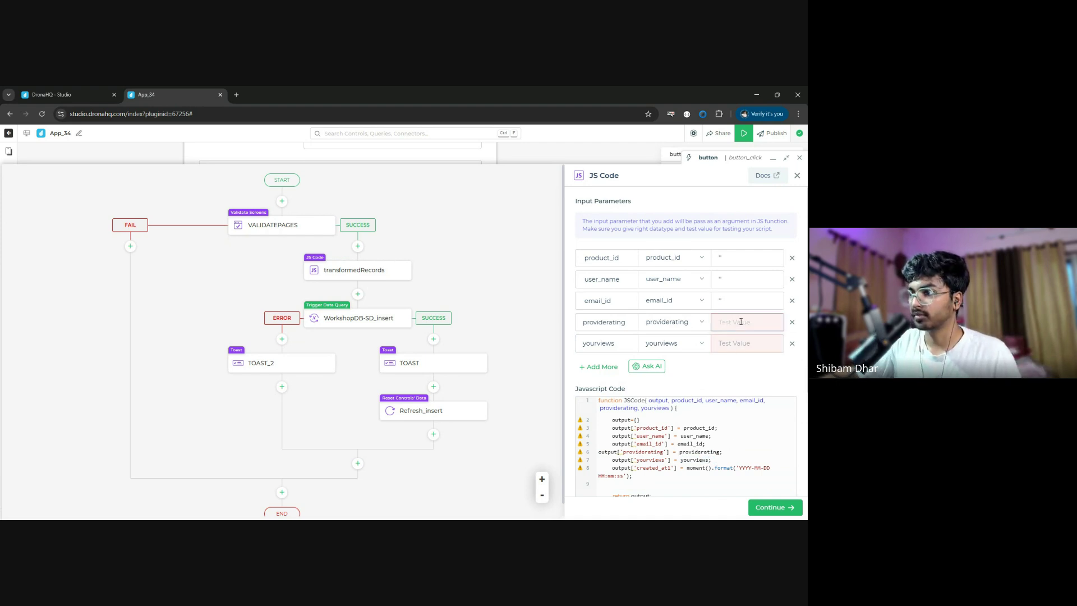
pyautogui.write("'")
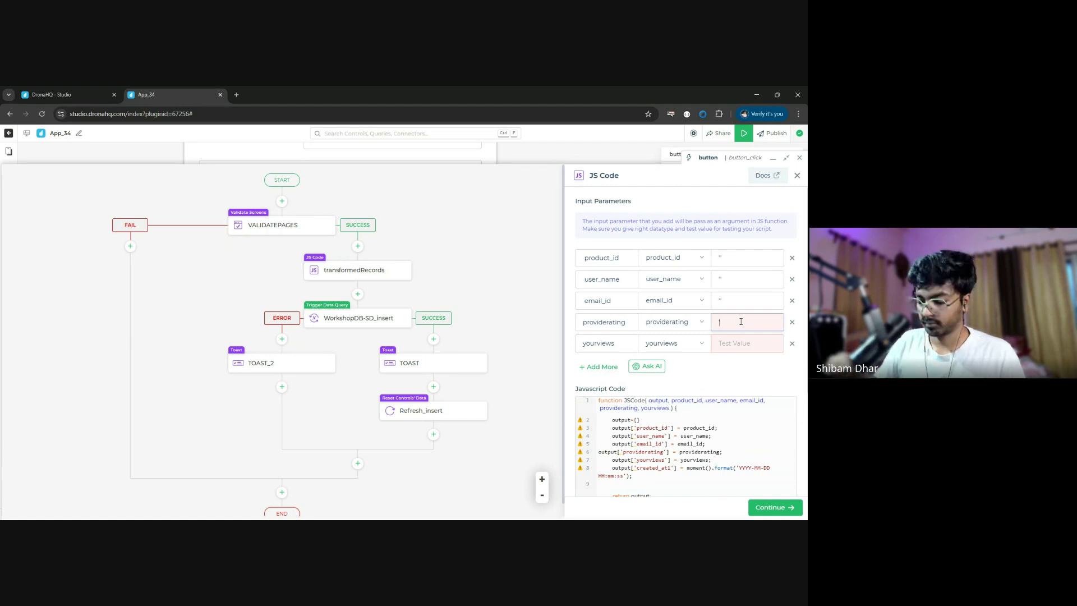
pyautogui.press('BackSpace')
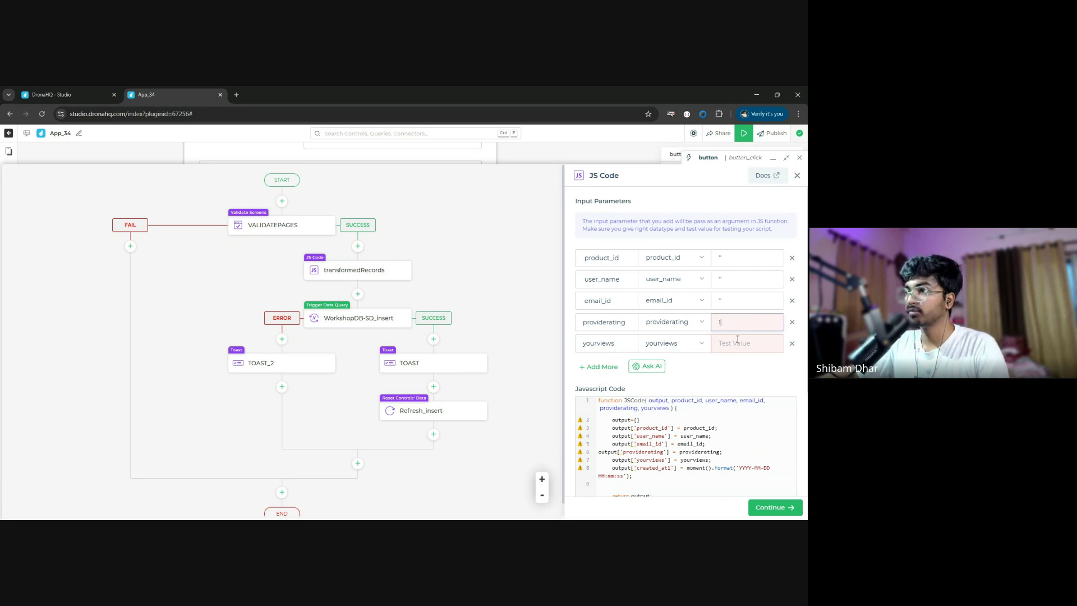
pyautogui.click(735, 344)
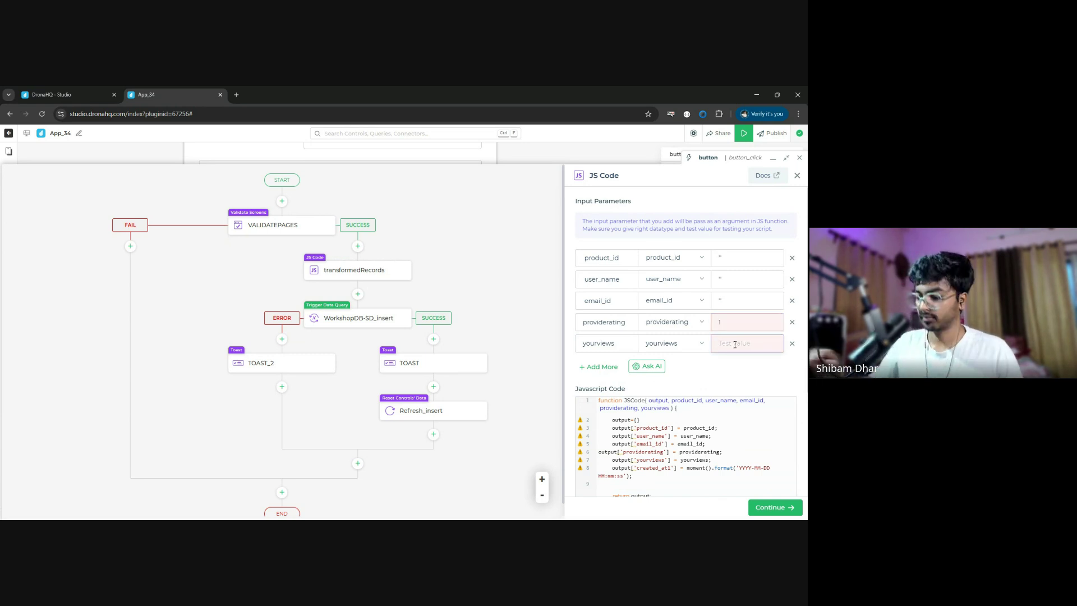
pyautogui.write('1')
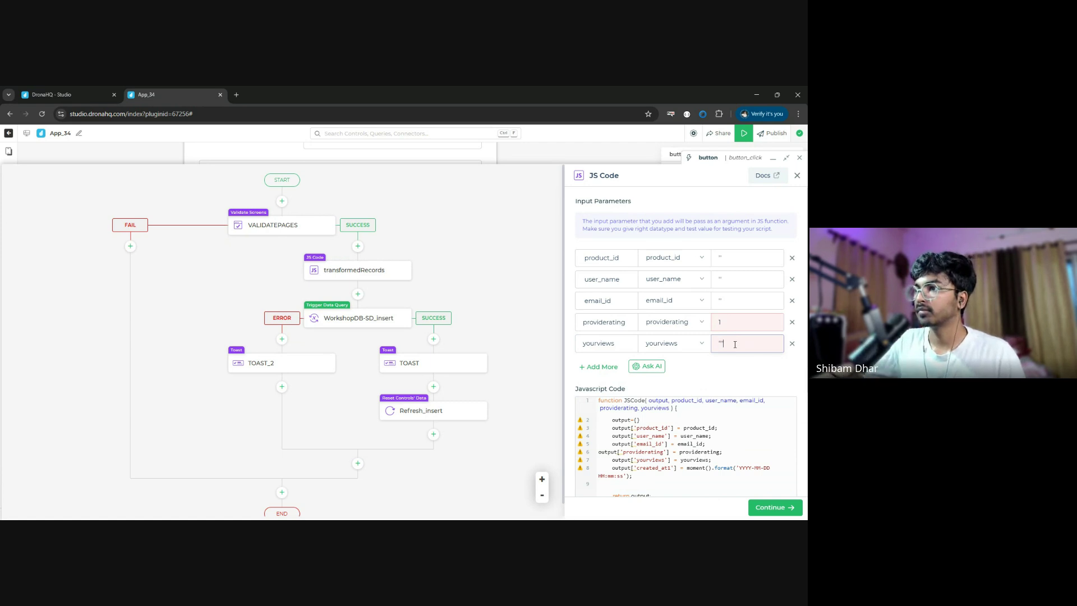
pyautogui.scroll(-3, 735, 344)
# - Run the script test and check its Code Output, then minimise the button_click workflow
pyautogui.click(600, 411)
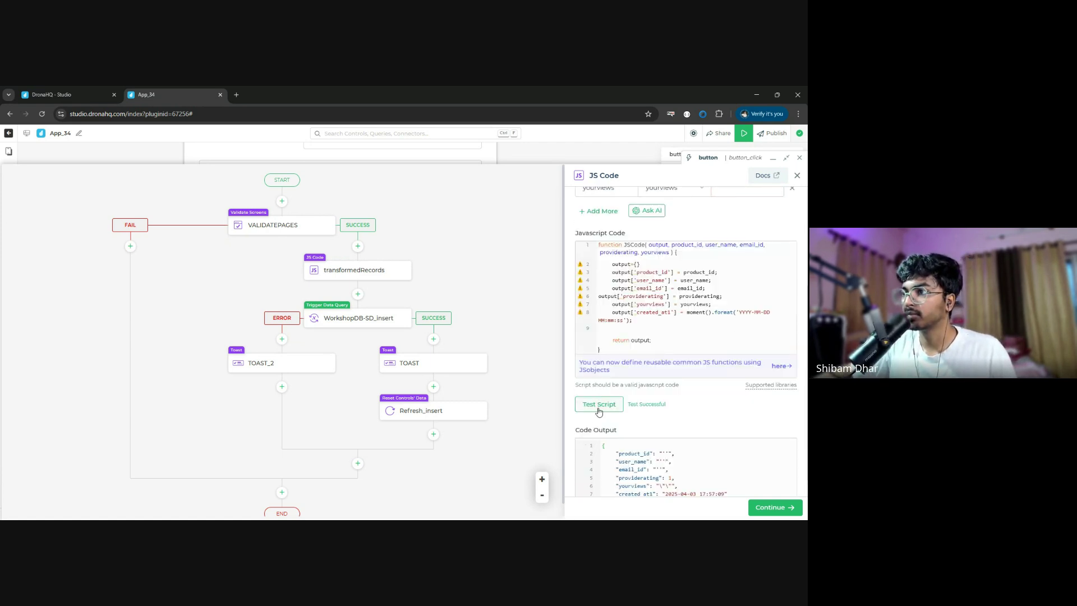
pyautogui.scroll(-1, 686, 414)
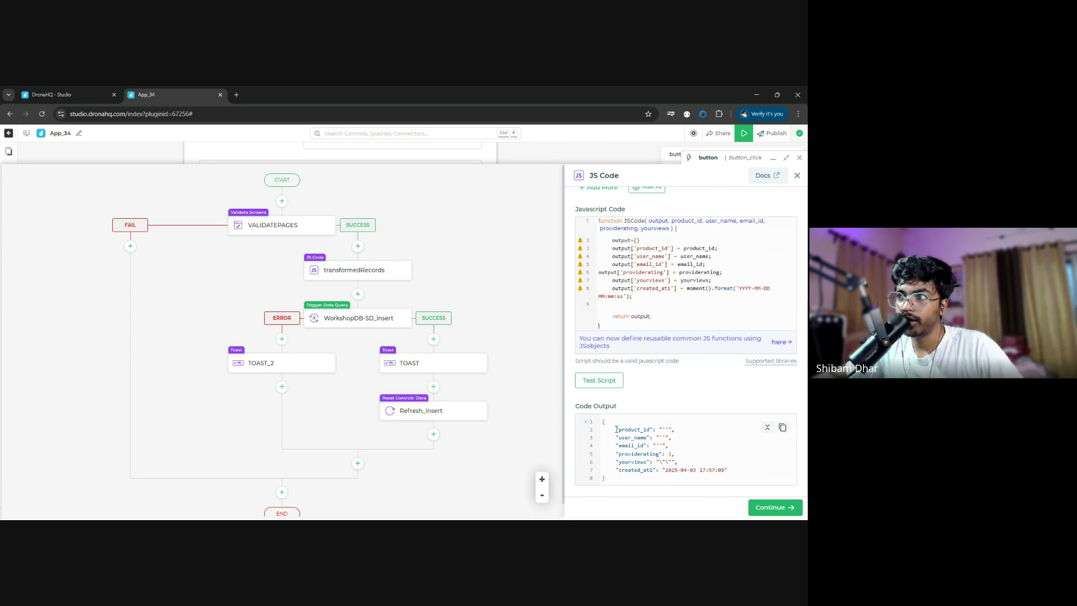
pyautogui.moveTo(617, 430)
pyautogui.mouseDown()
pyautogui.moveTo(650, 429)
pyautogui.moveTo(628, 421)
pyautogui.mouseUp()
pyautogui.click(638, 446)
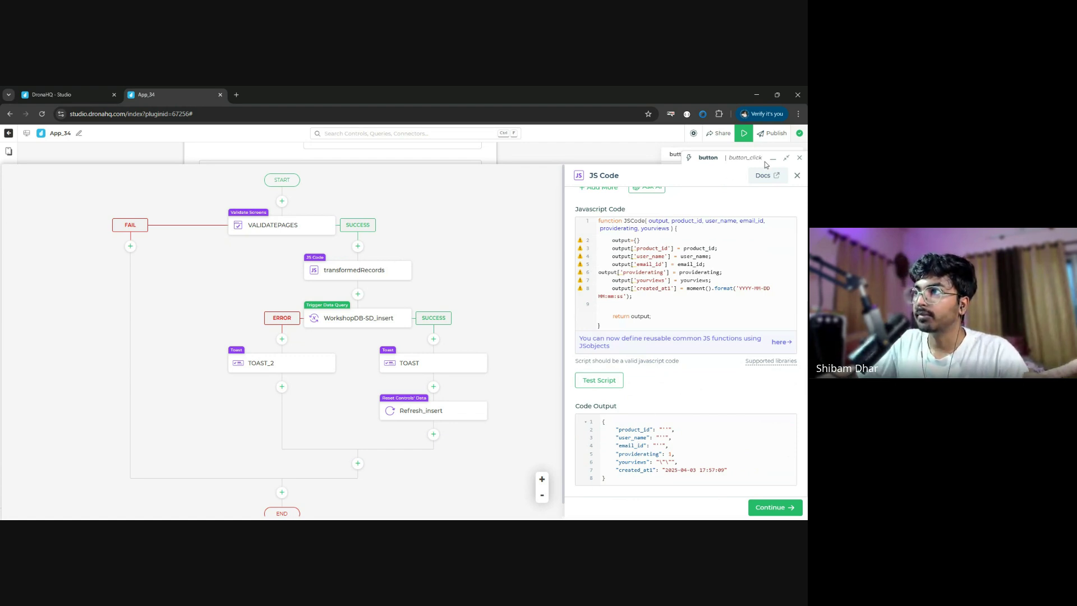
pyautogui.scroll(3, 706, 333)
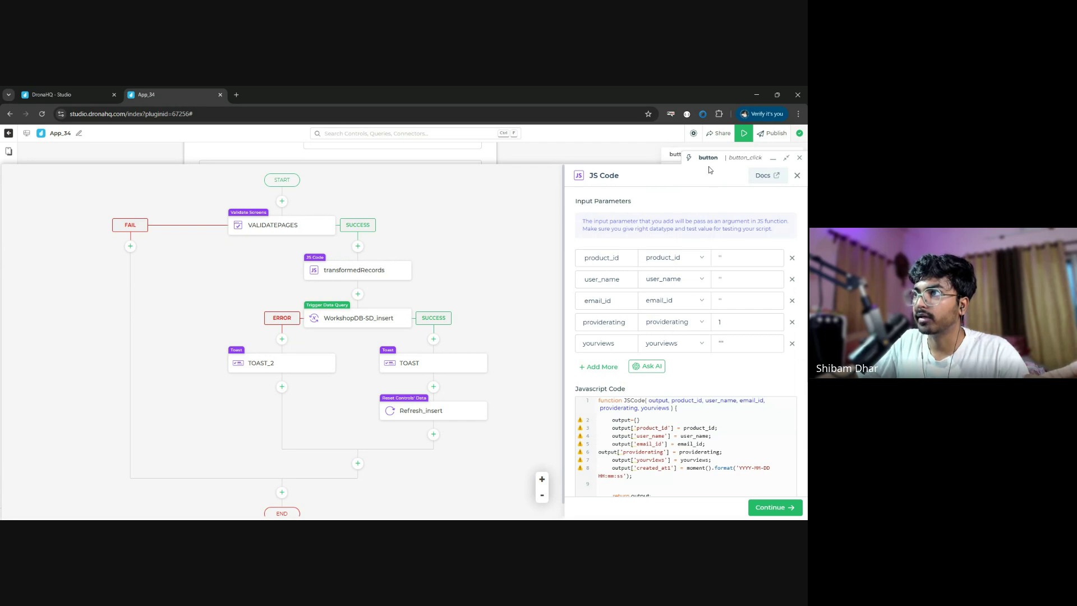
pyautogui.click(772, 159)
# - Check the Provide Rating and Your views component settings, then reopen the button_click workflow
pyautogui.scroll(3, 359, 236)
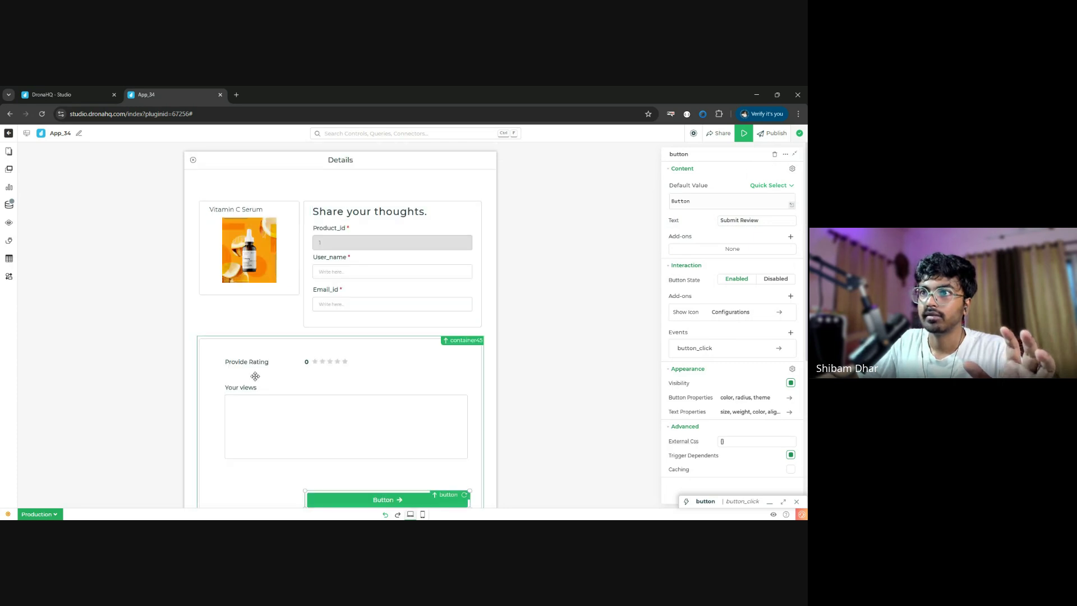
pyautogui.click(287, 361)
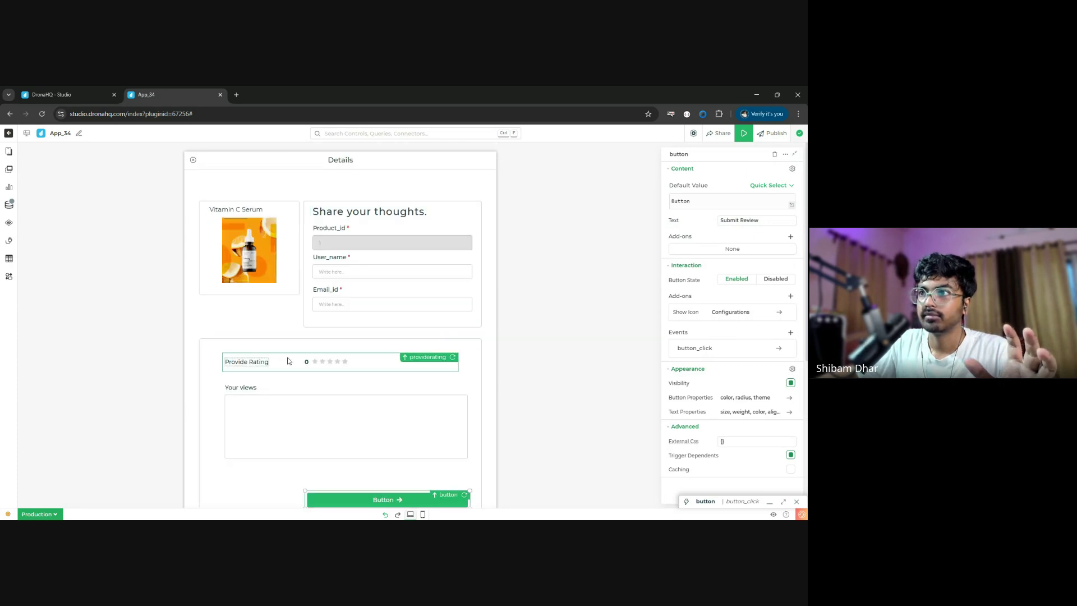
pyautogui.click(301, 407)
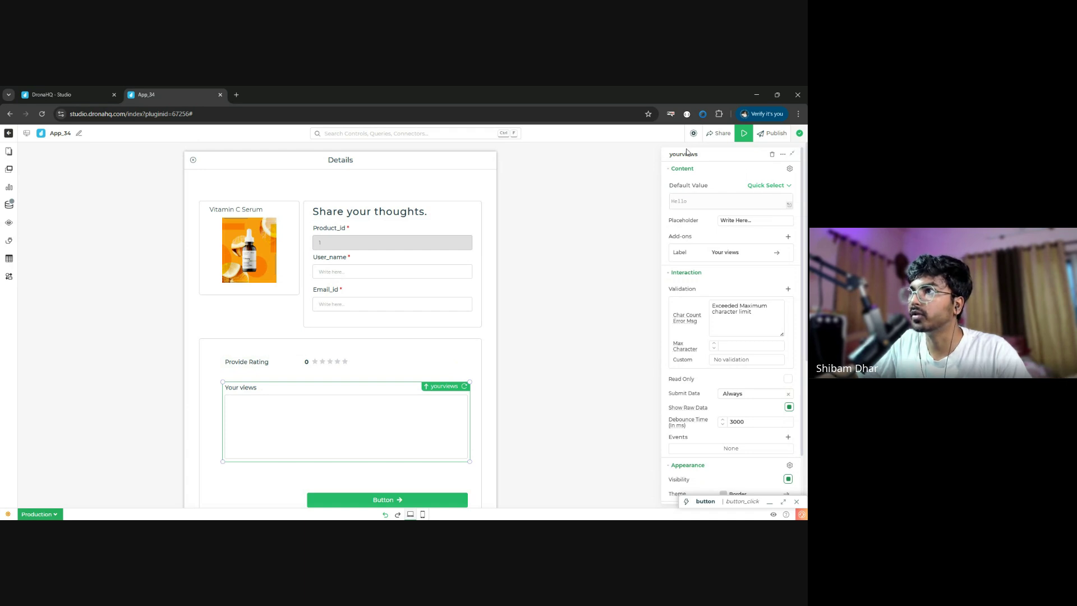
pyautogui.click(784, 503)
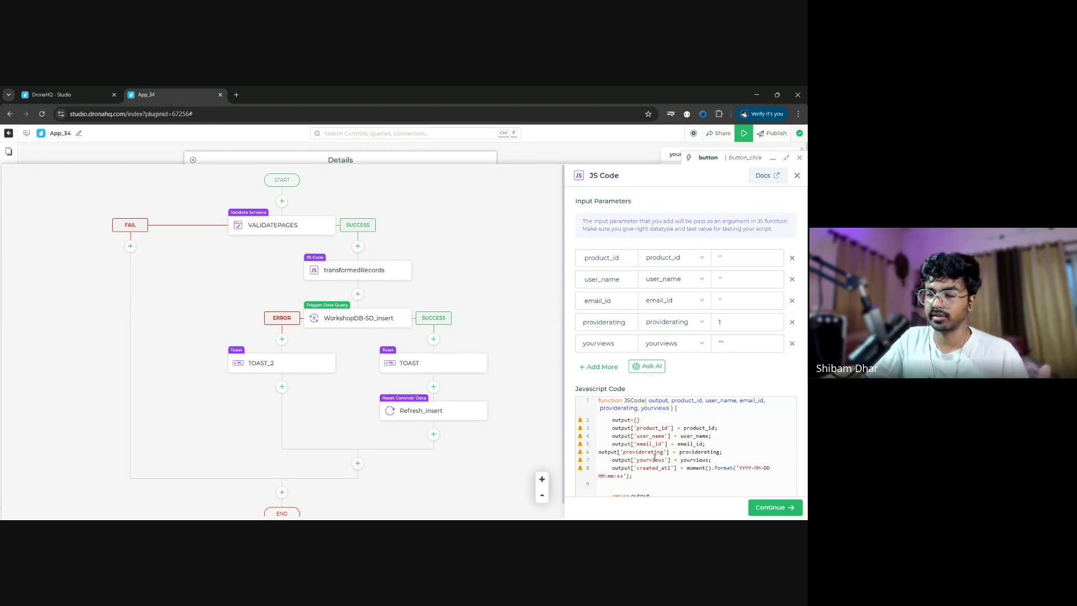
# - Review the script's timestamp line and test output, then finish and close the transformedRecords step
pyautogui.scroll(-3, 654, 460)
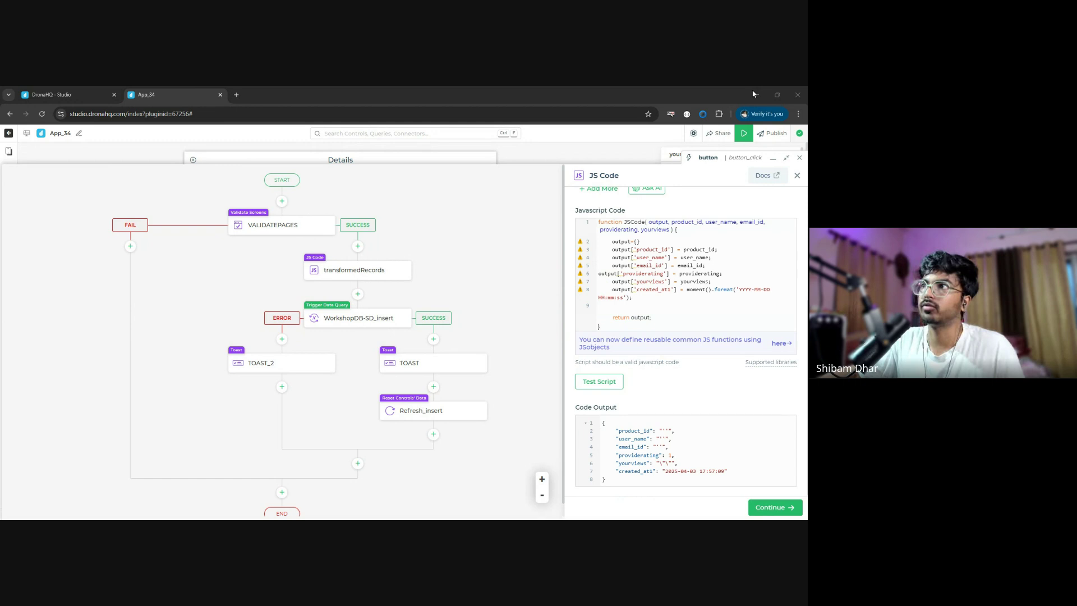
pyautogui.click(700, 289)
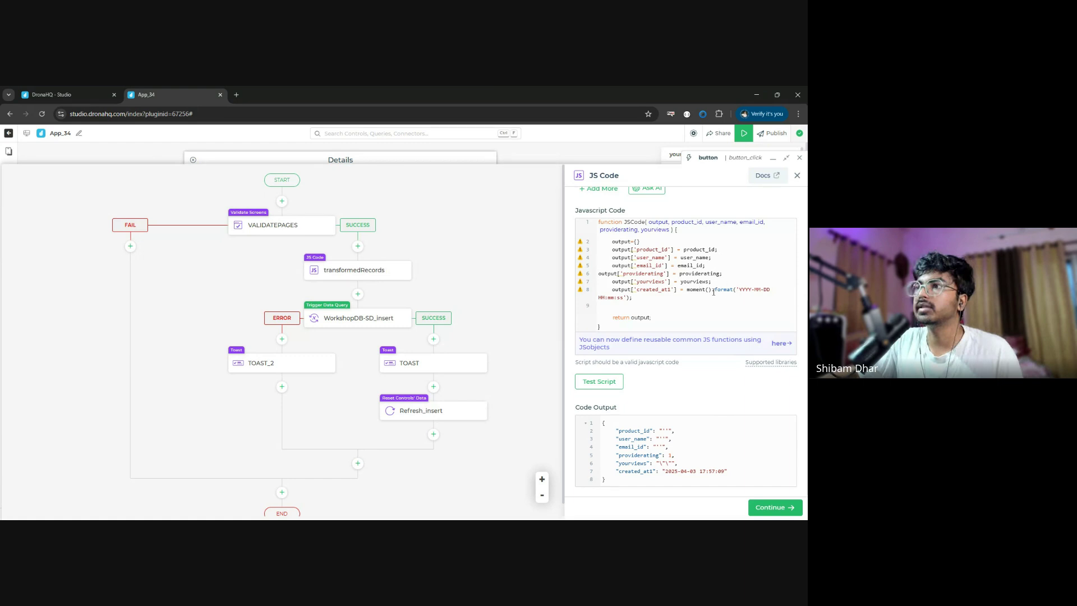
pyautogui.click(787, 509)
pyautogui.click(788, 508)
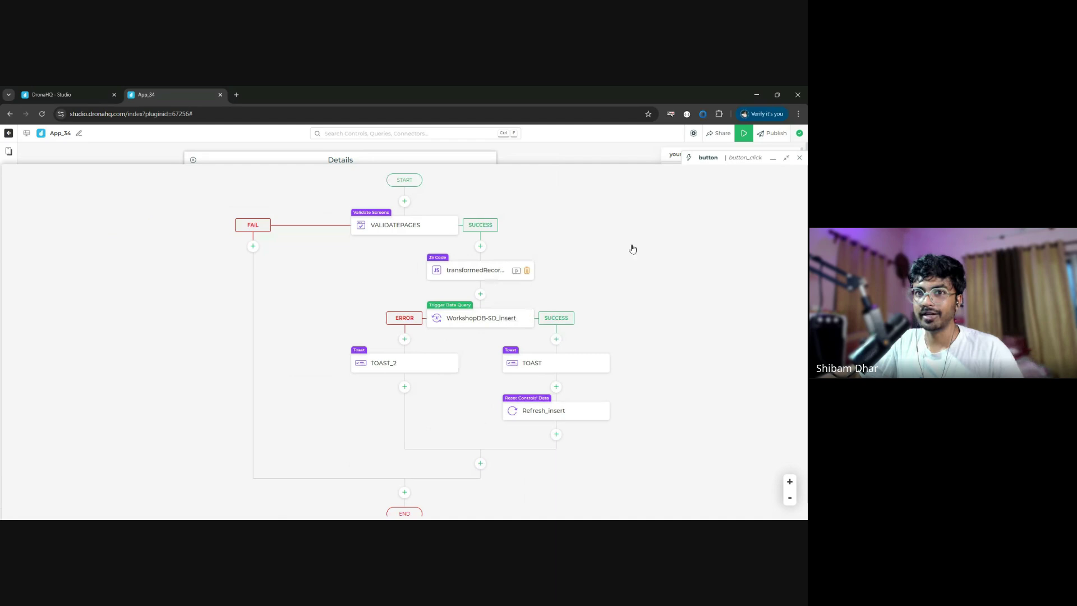
# - Switch to Screen 1, run the preview, and open the review form for Hair Serum for Smoothness
pyautogui.click(800, 158)
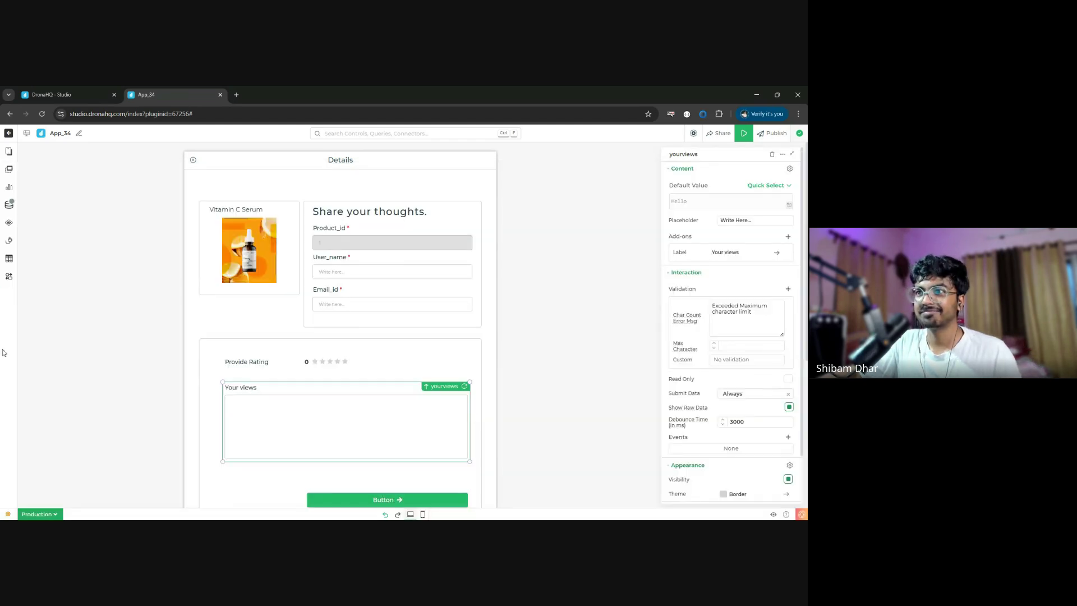
pyautogui.click(9, 156)
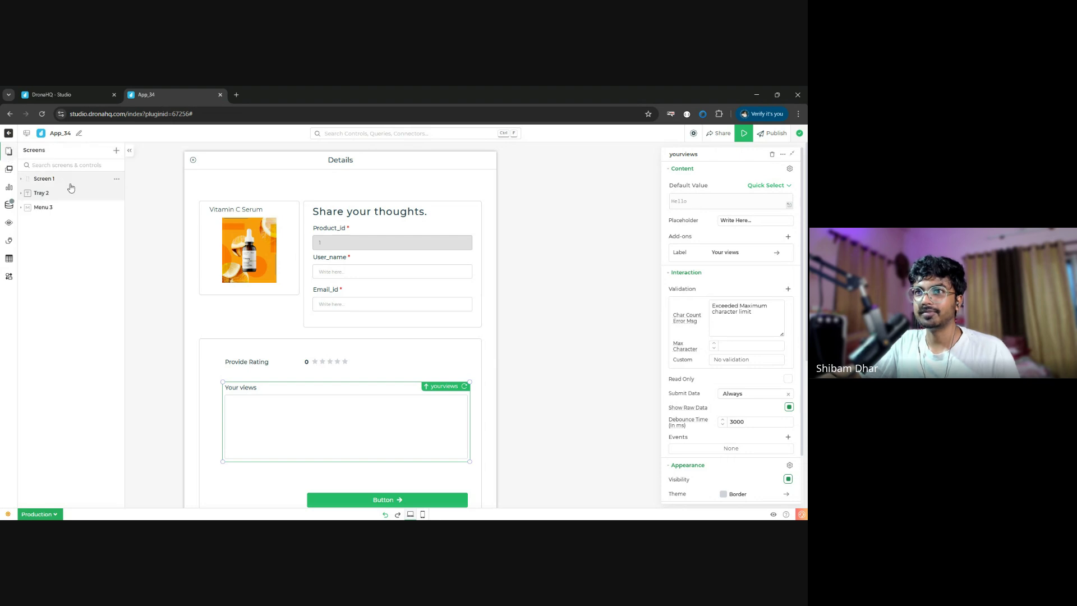
pyautogui.click(183, 267)
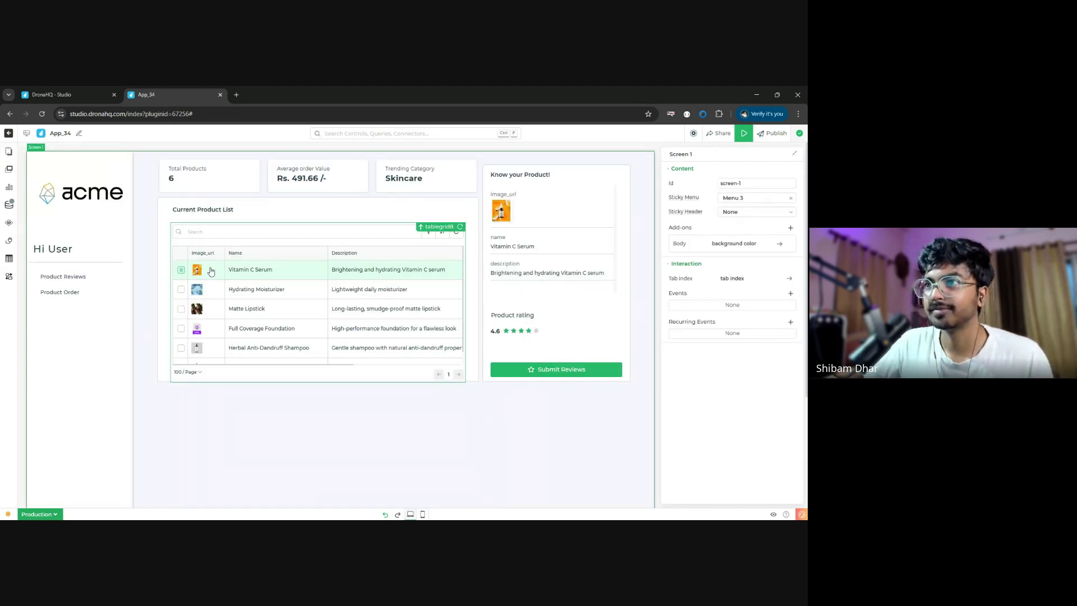
pyautogui.click(744, 134)
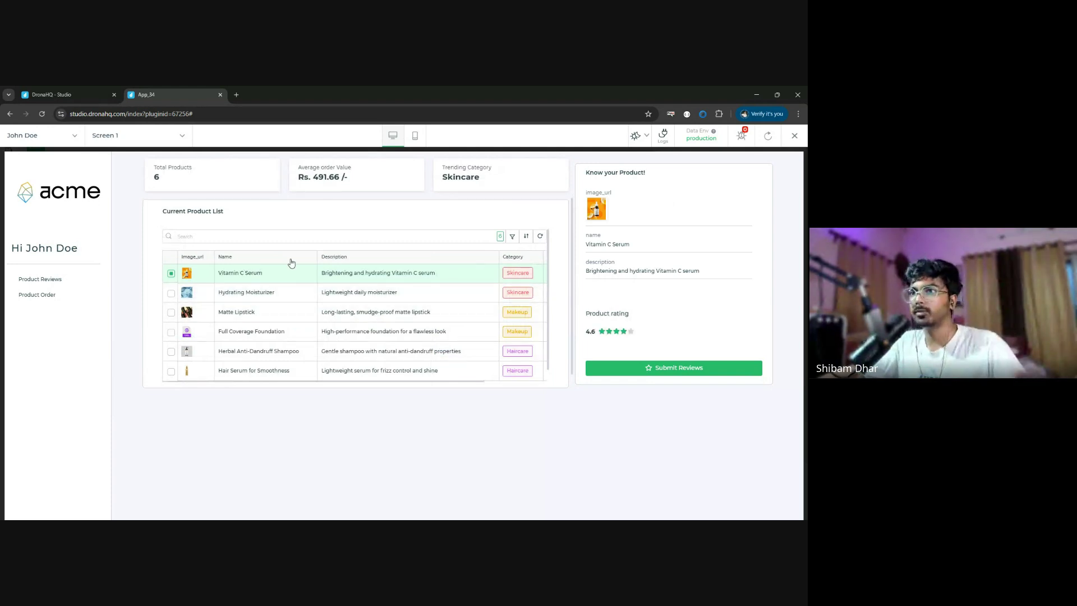
pyautogui.click(171, 371)
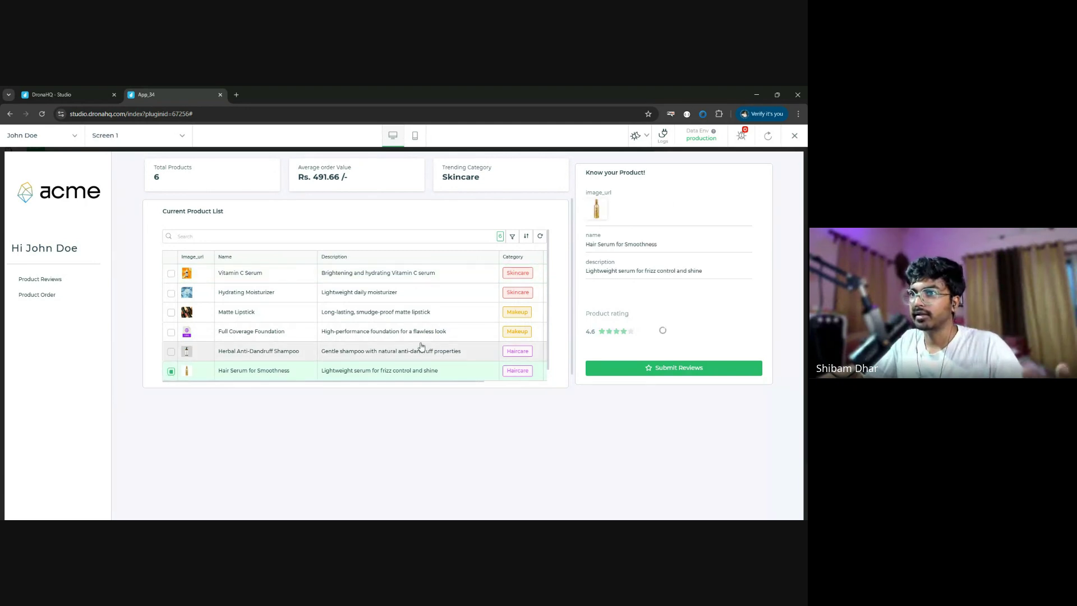
pyautogui.click(627, 373)
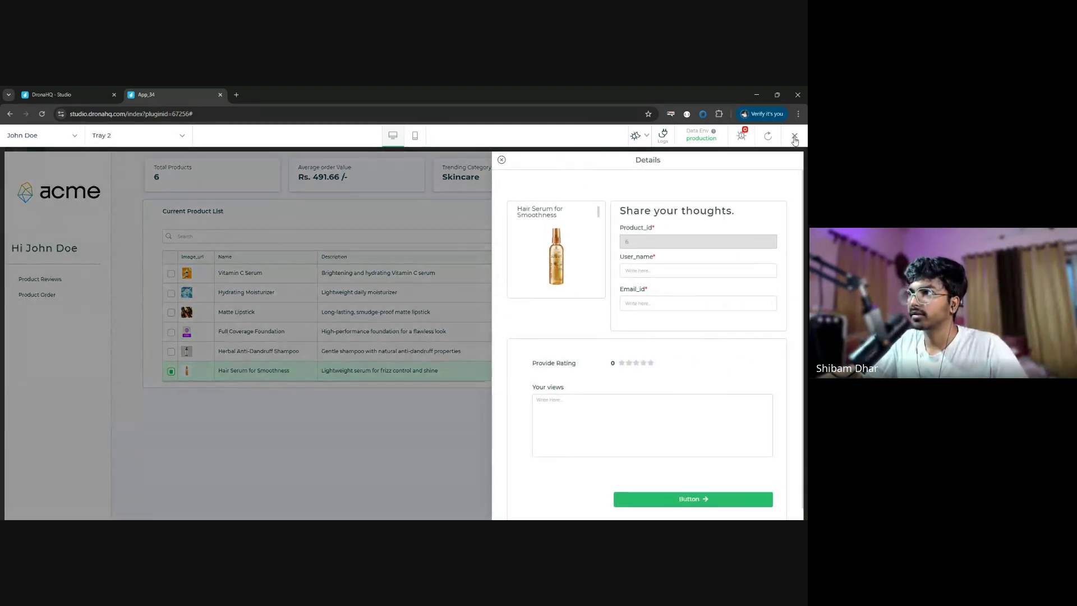
# - Restart the preview and open the review form for Herbal Anti-Dandruff Shampoo
pyautogui.click(794, 135)
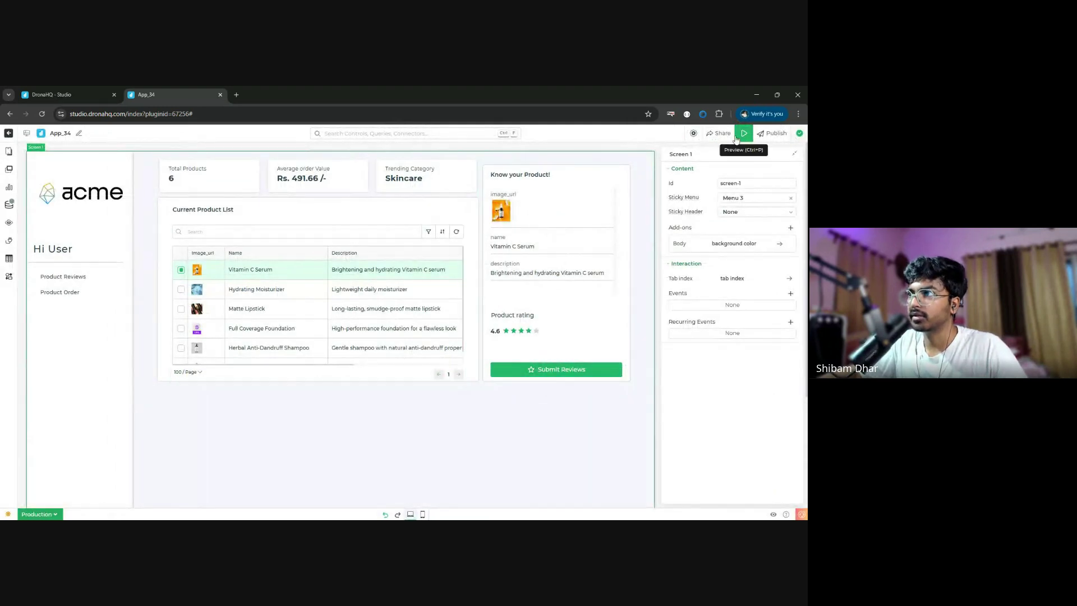
pyautogui.hotkey('ctrl', 'p')
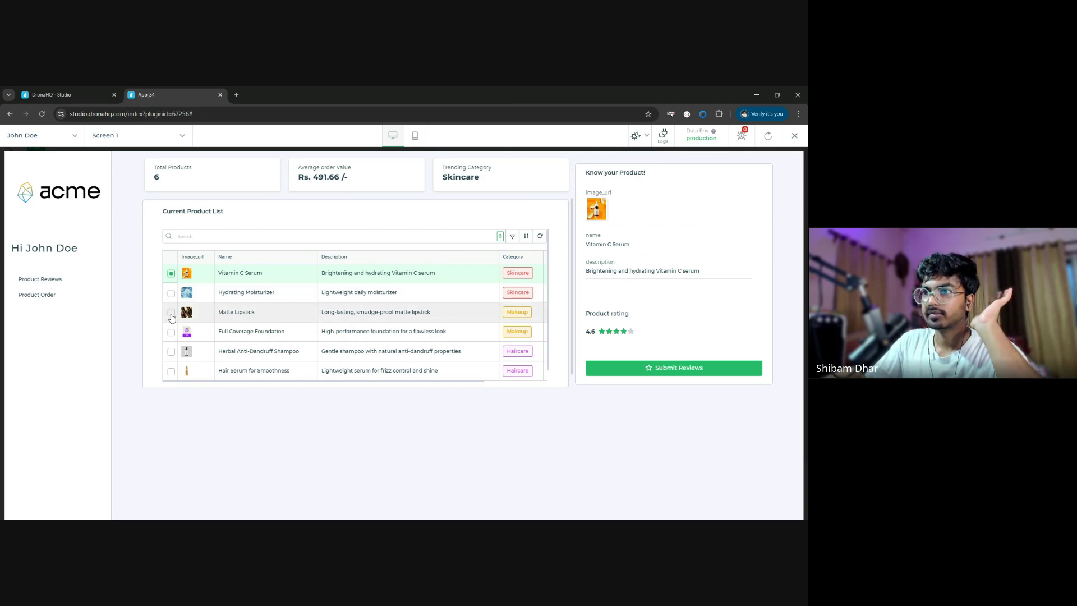
pyautogui.click(171, 352)
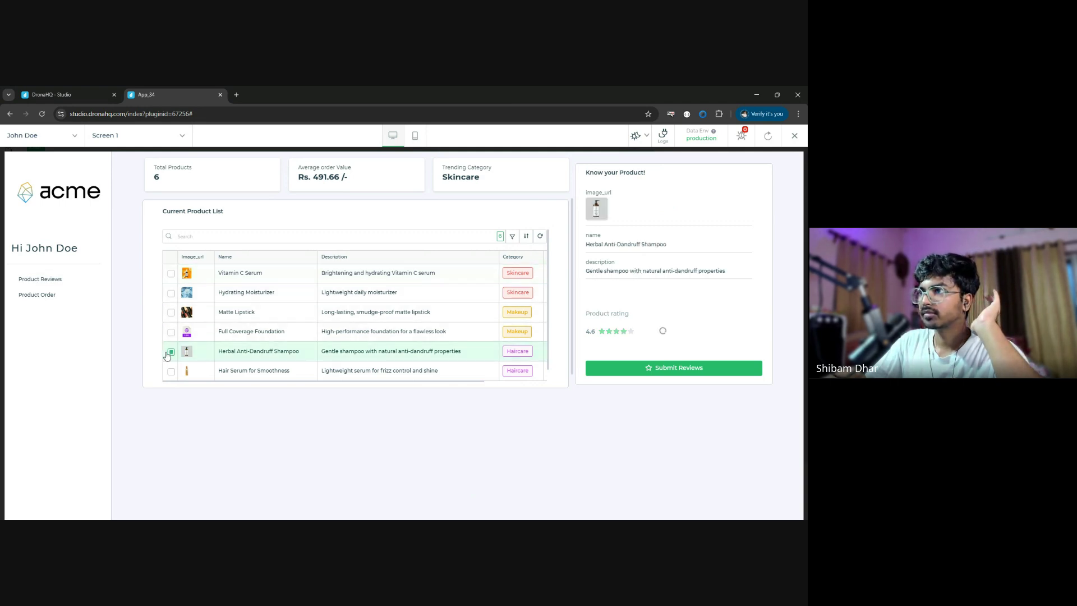
pyautogui.click(663, 370)
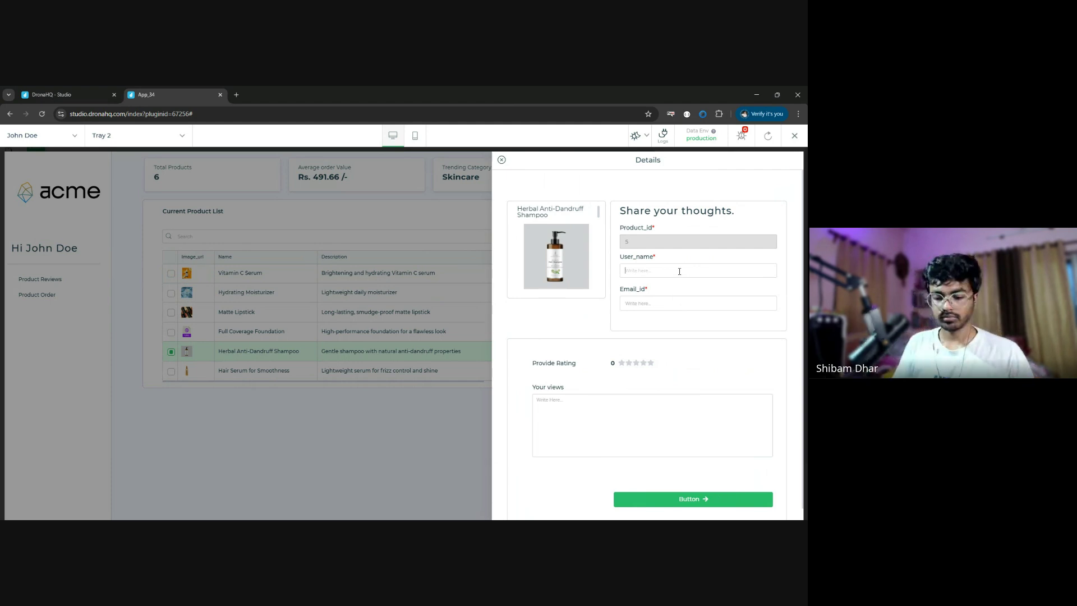
# - Enter the reviewer's name and email, rate 4 stars, write 'fantastic product', and open the Logs
pyautogui.write('shibam')
pyautogui.press('Tab')
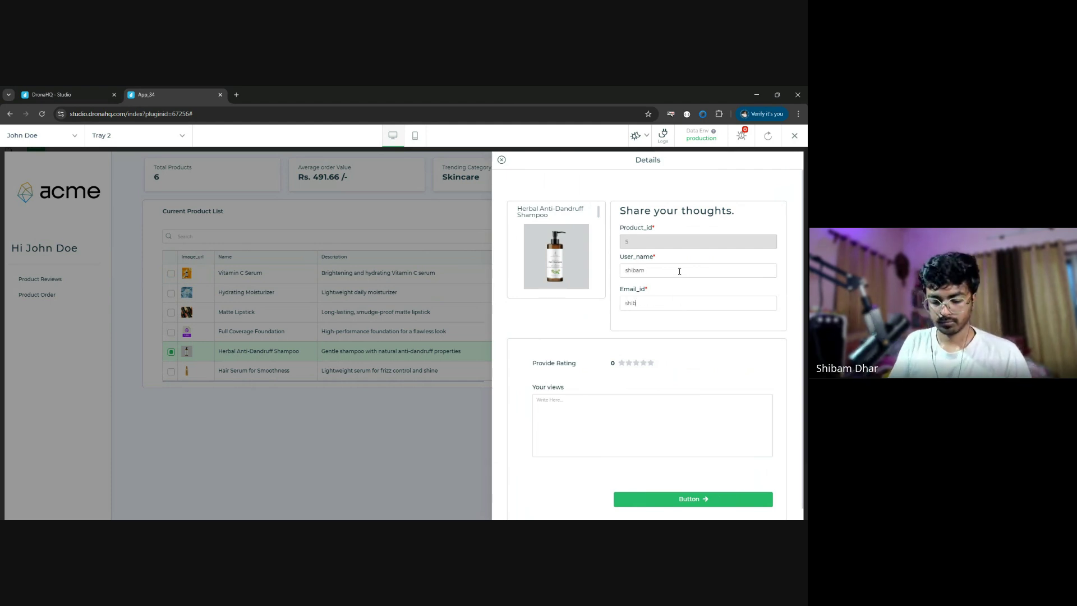
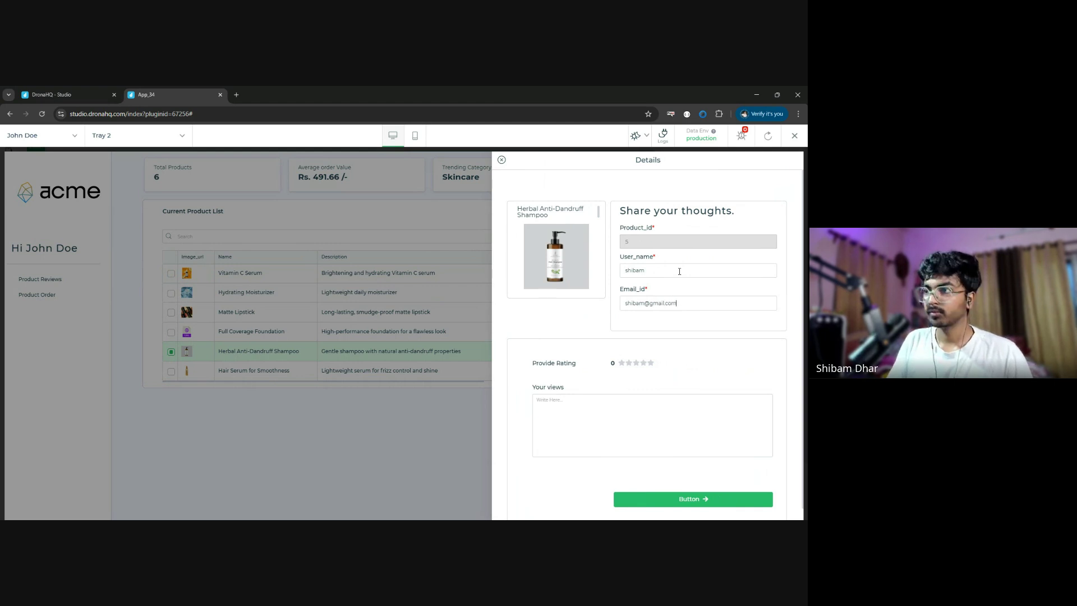
pyautogui.click(644, 364)
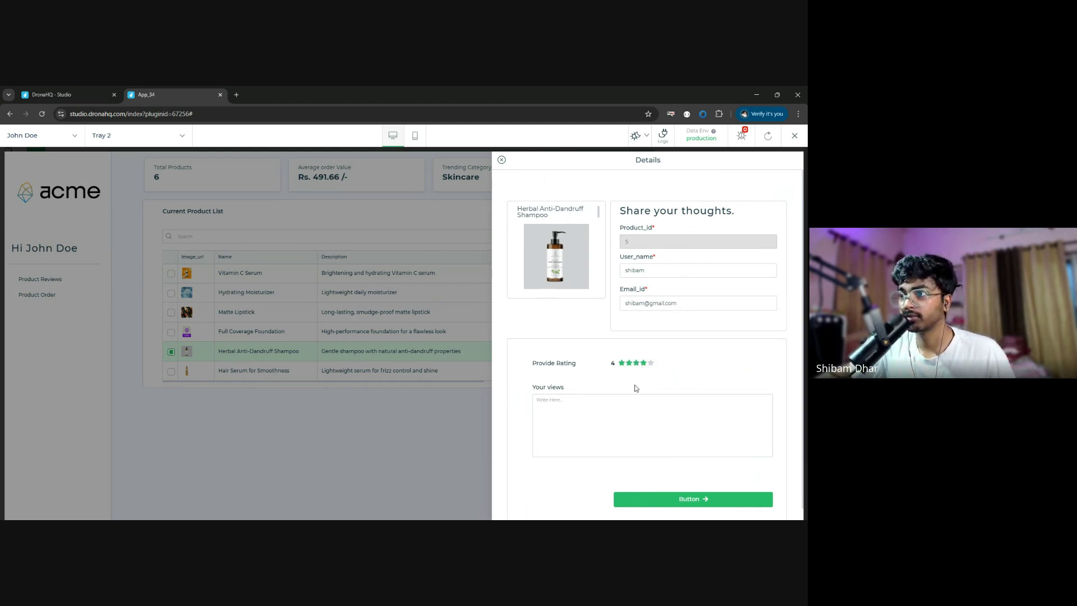
pyautogui.click(629, 399)
pyautogui.write('fantastic')
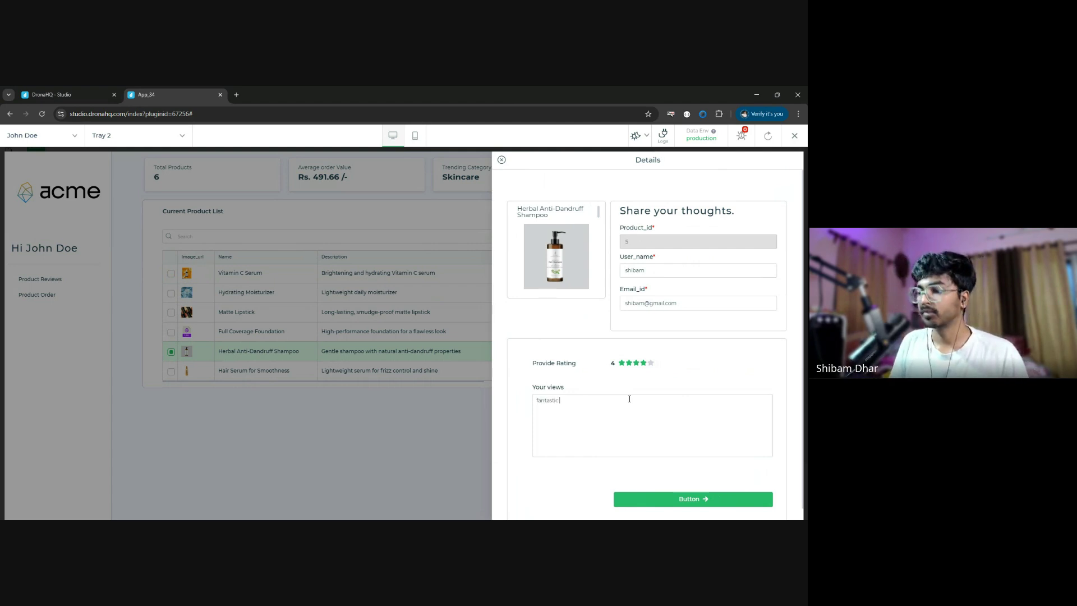
pyautogui.write(' product')
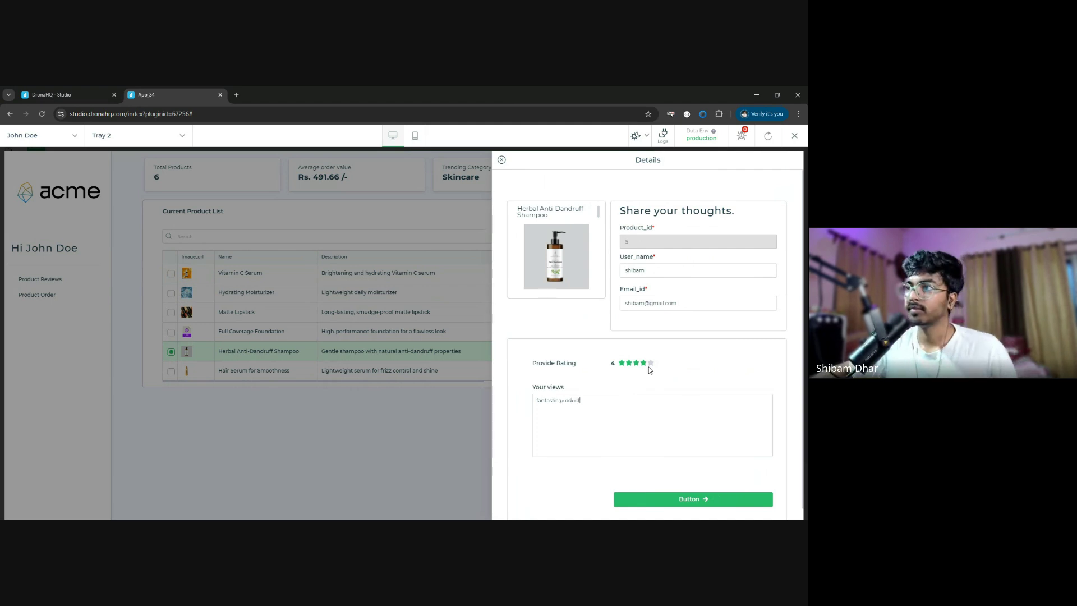
pyautogui.click(664, 136)
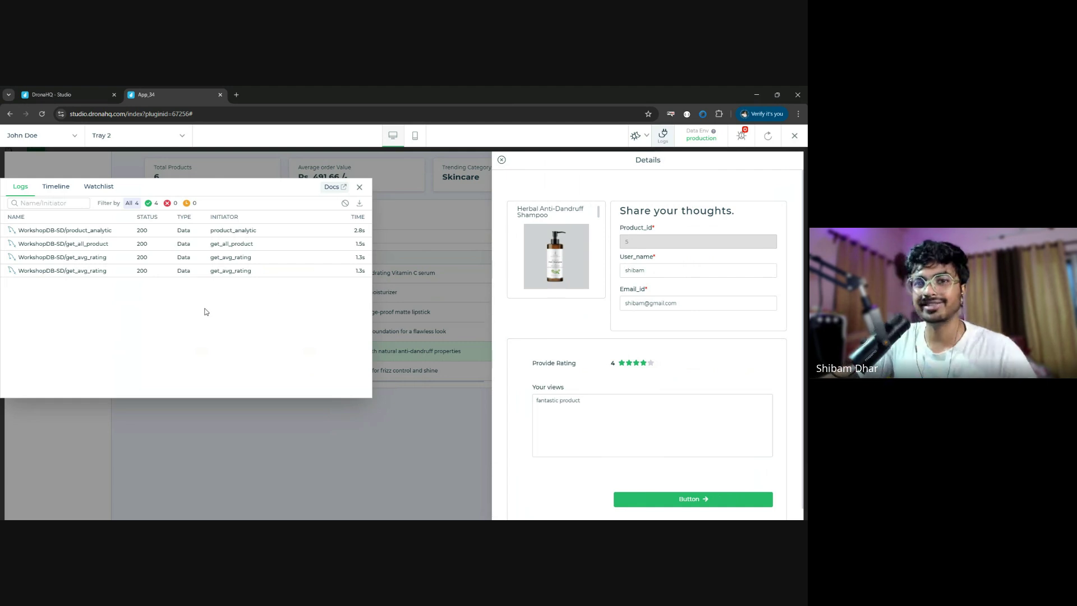
# - Submit the review, confirm the insert in the query_1 log (affectedRows 1, insertId 25), and exit preview
pyautogui.click(700, 502)
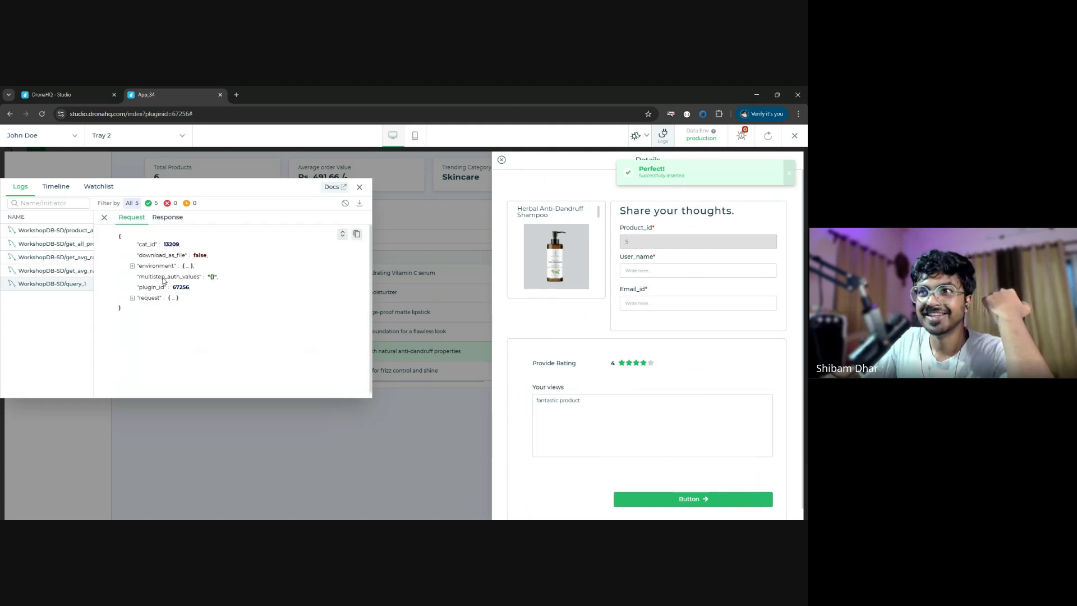
pyautogui.click(132, 298)
pyautogui.click(150, 330)
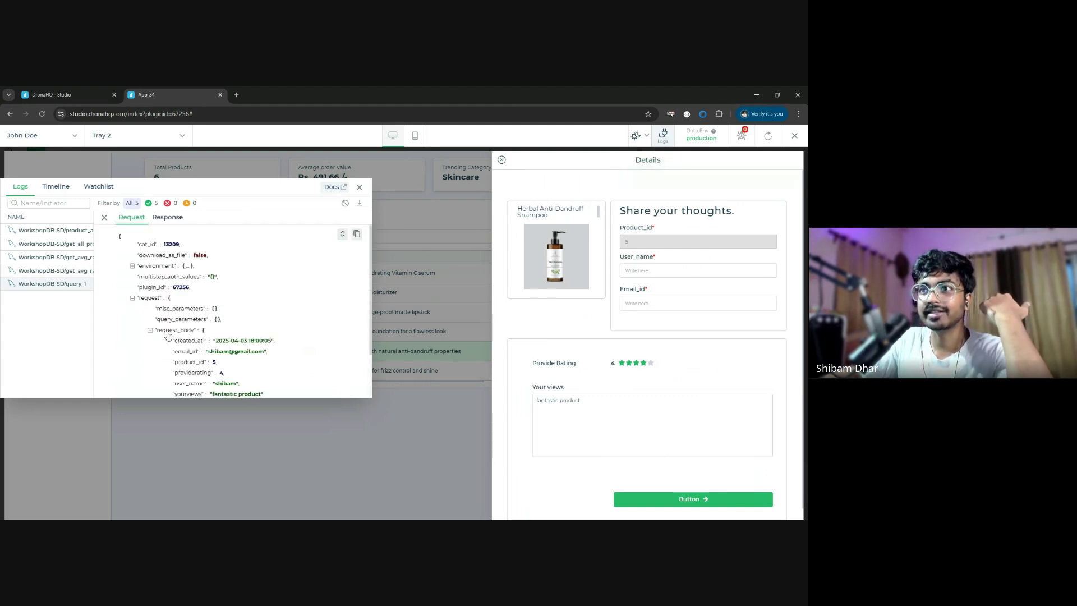
pyautogui.scroll(-1, 187, 343)
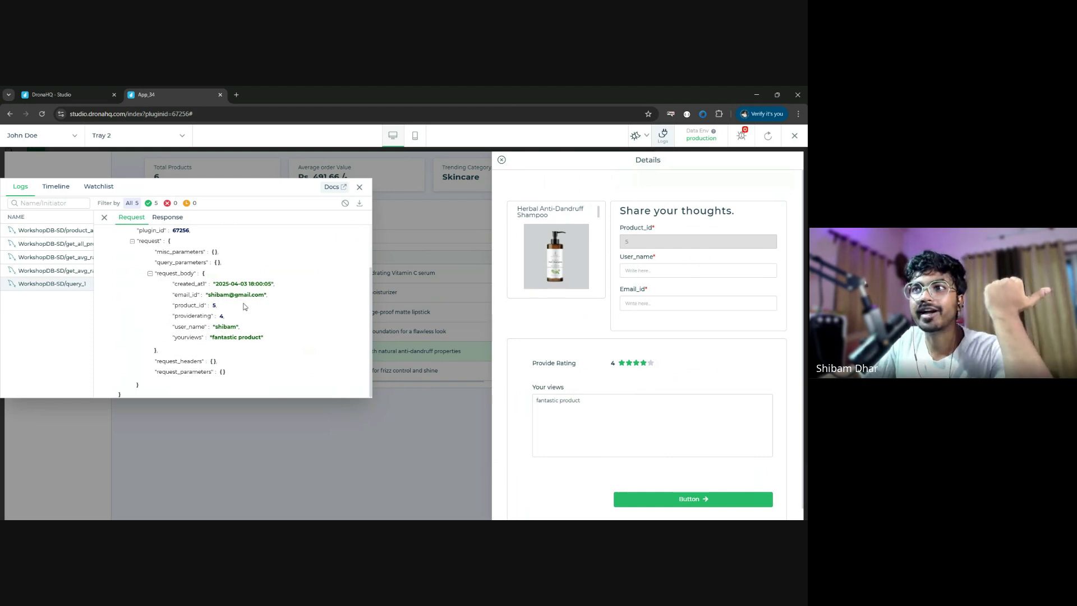
pyautogui.click(167, 217)
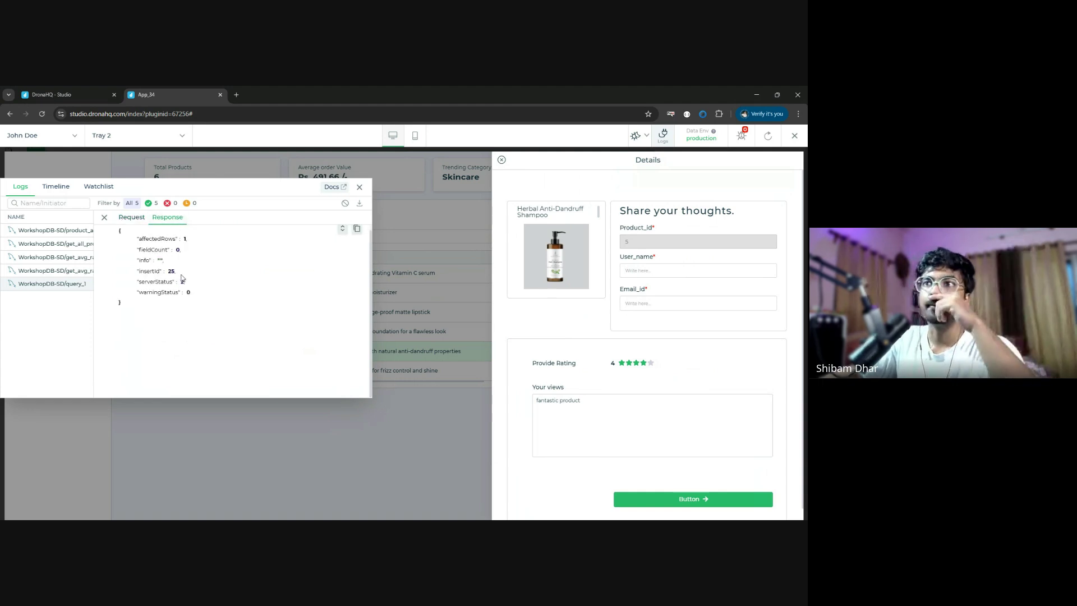
pyautogui.click(360, 186)
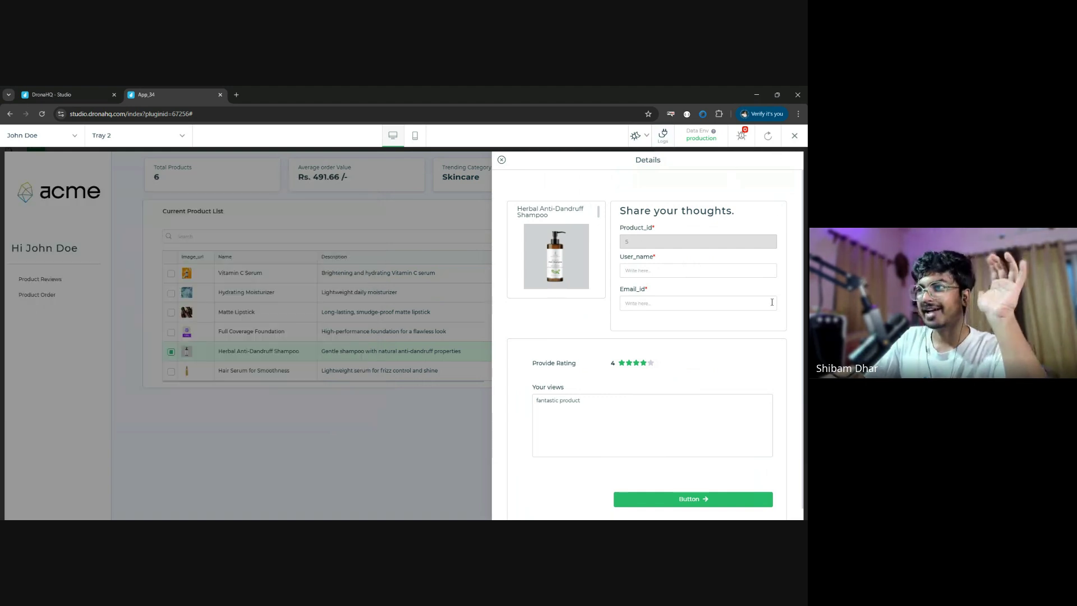
pyautogui.click(796, 141)
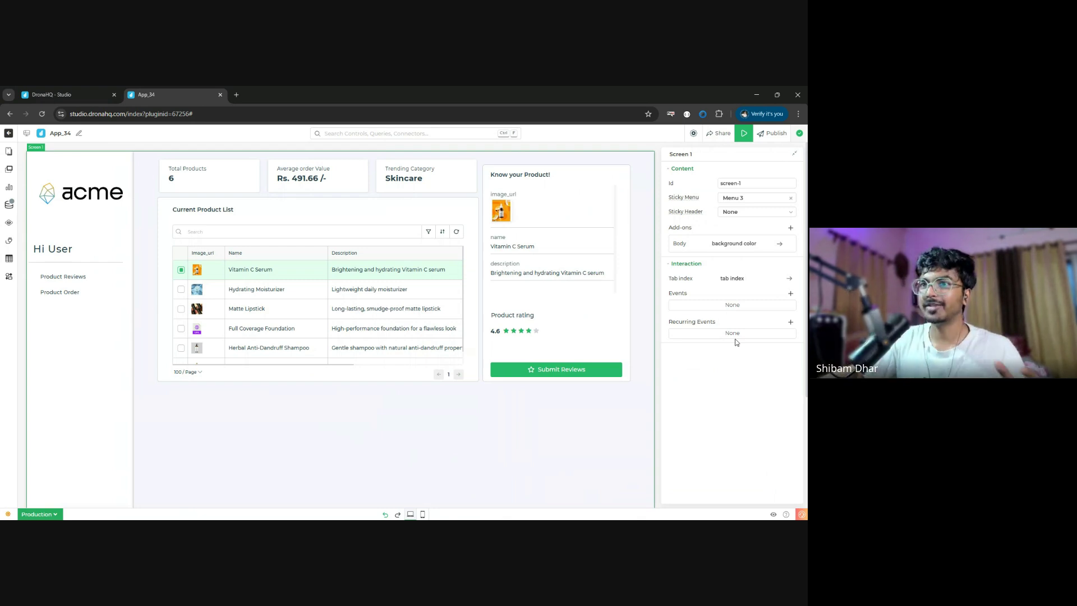
# - Create a new Variable data query, data_1, from the Data Queries panel
pyautogui.click(10, 207)
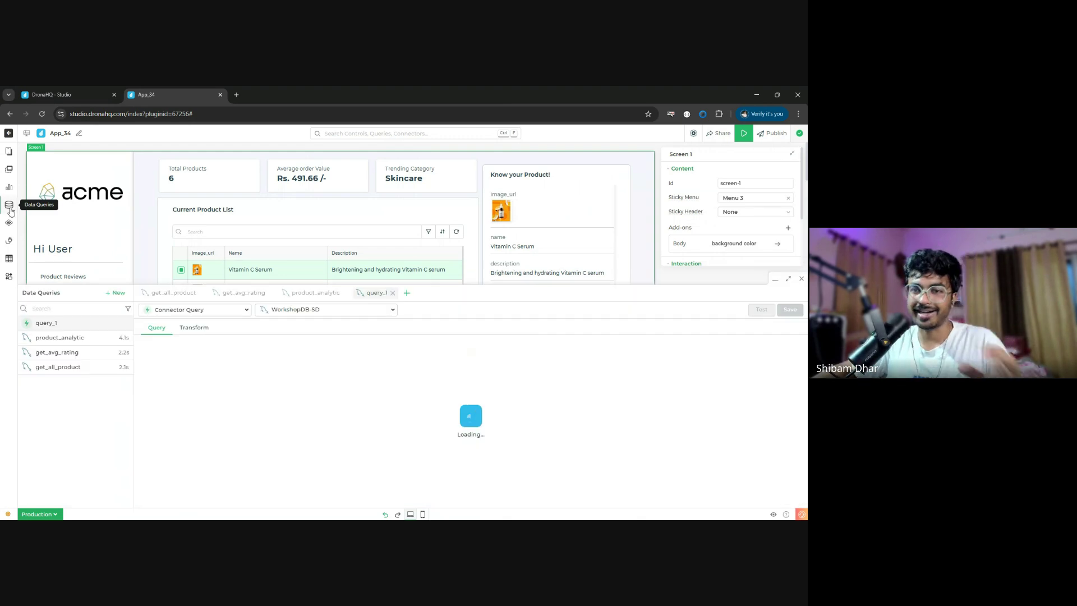
pyautogui.click(118, 293)
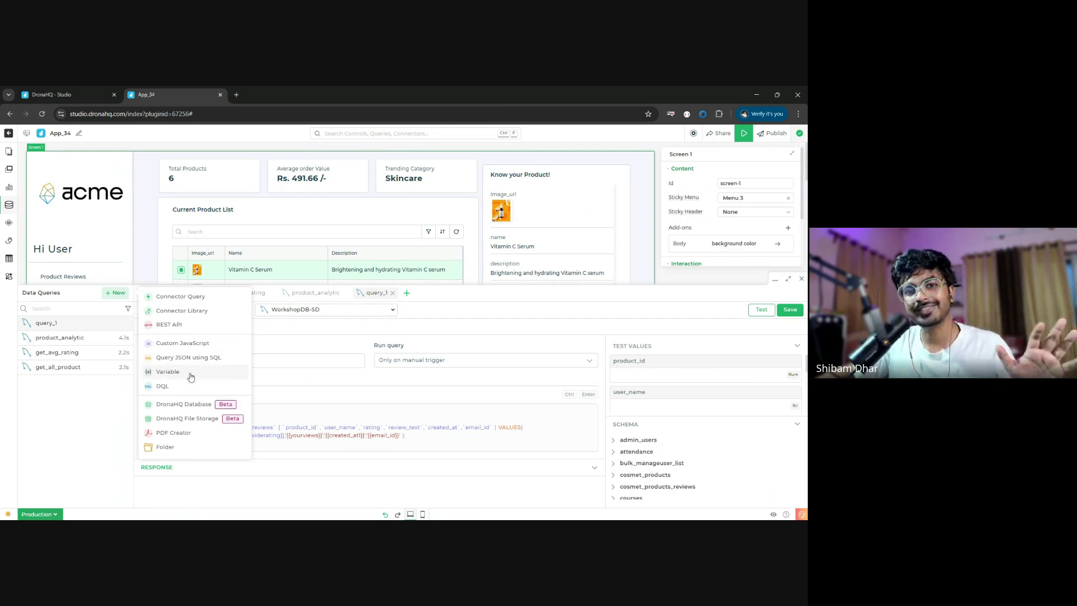
pyautogui.click(191, 373)
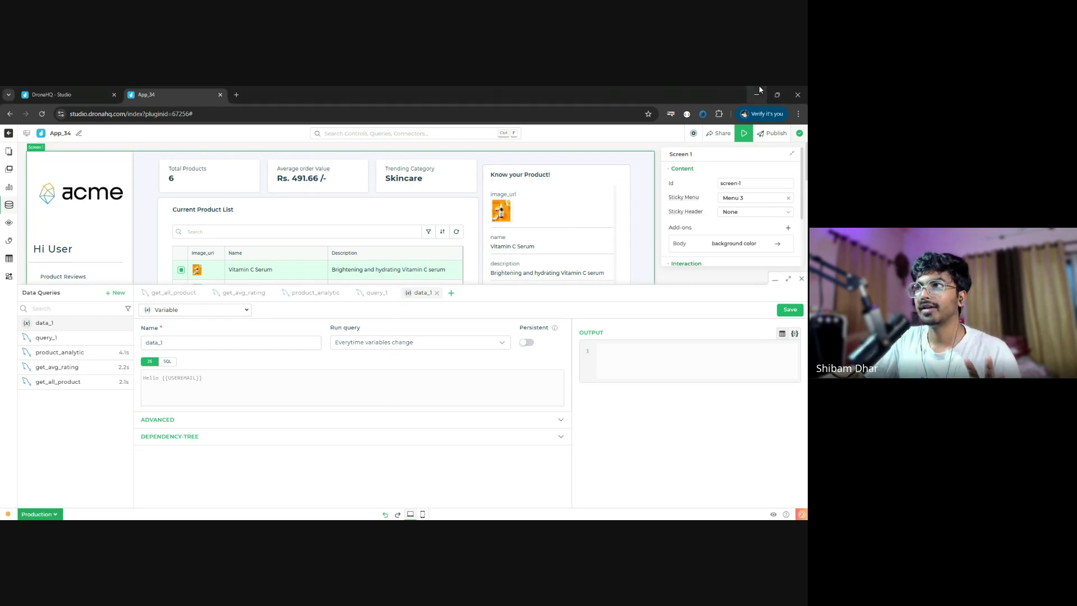
# - Paste the 'Thank You for Your Review!' HTML email template into the data_1 variable
pyautogui.click(267, 398)
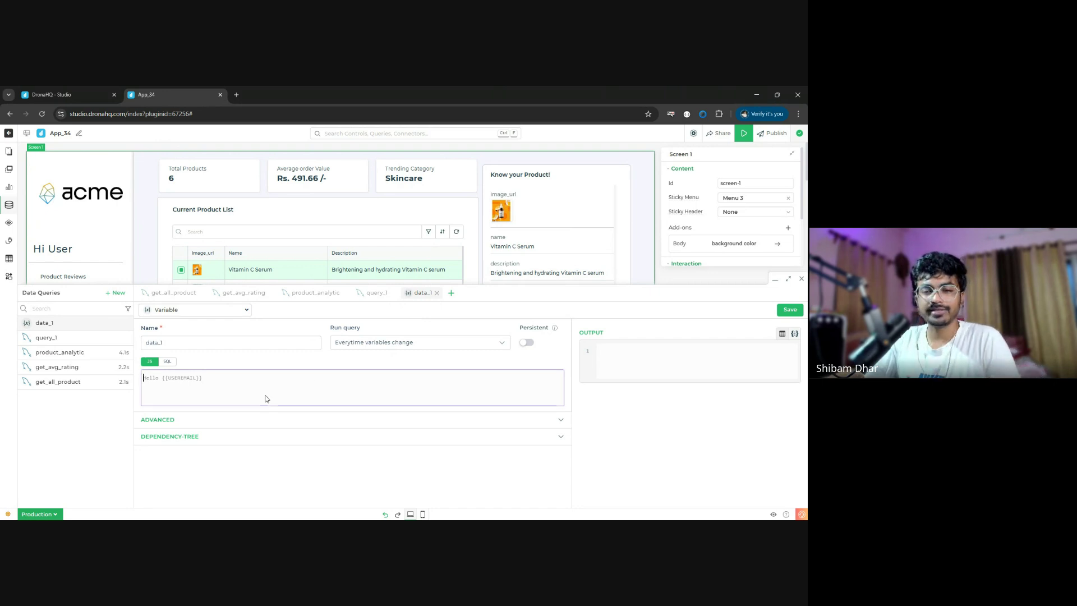
pyautogui.hotkey('ctrl', 'v')
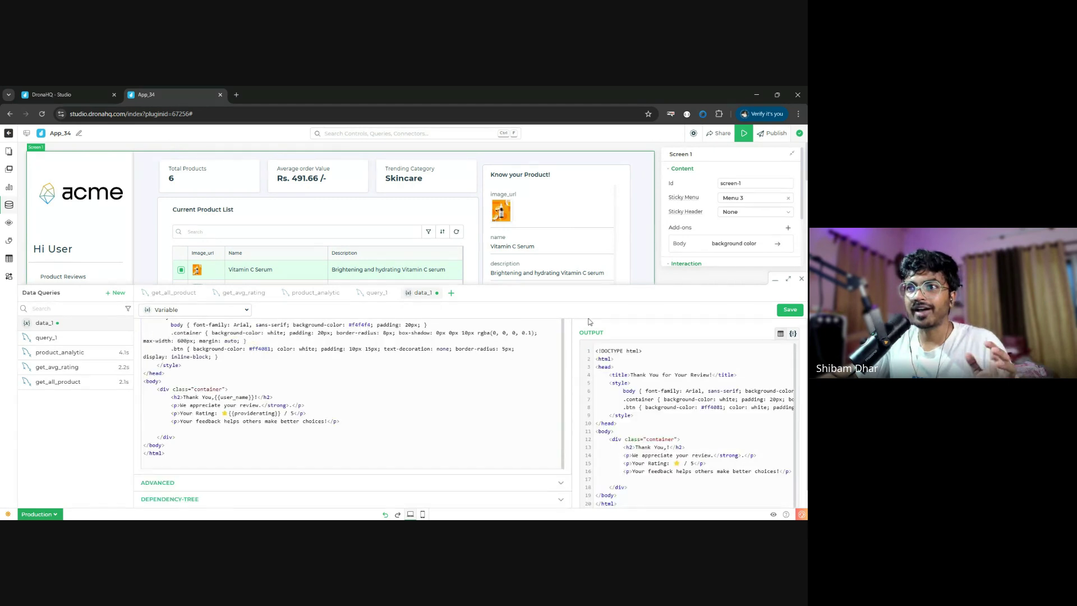
pyautogui.scroll(1, 566, 345)
# - Rename the variable from data_1 to emailtemp
pyautogui.doubleClick(193, 343)
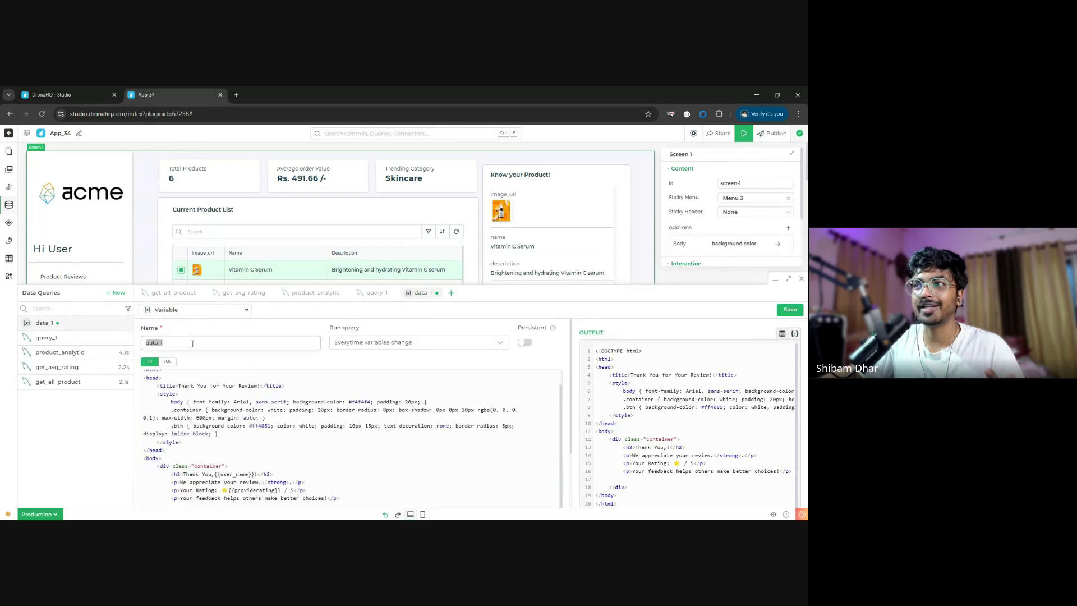
pyautogui.write('emailtemp')
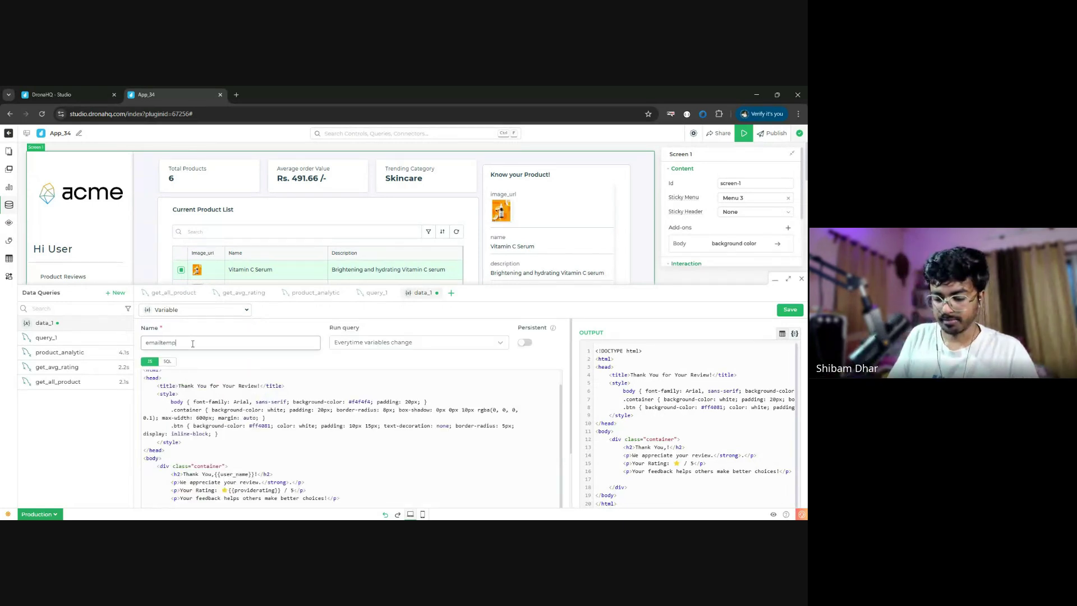
pyautogui.click(208, 363)
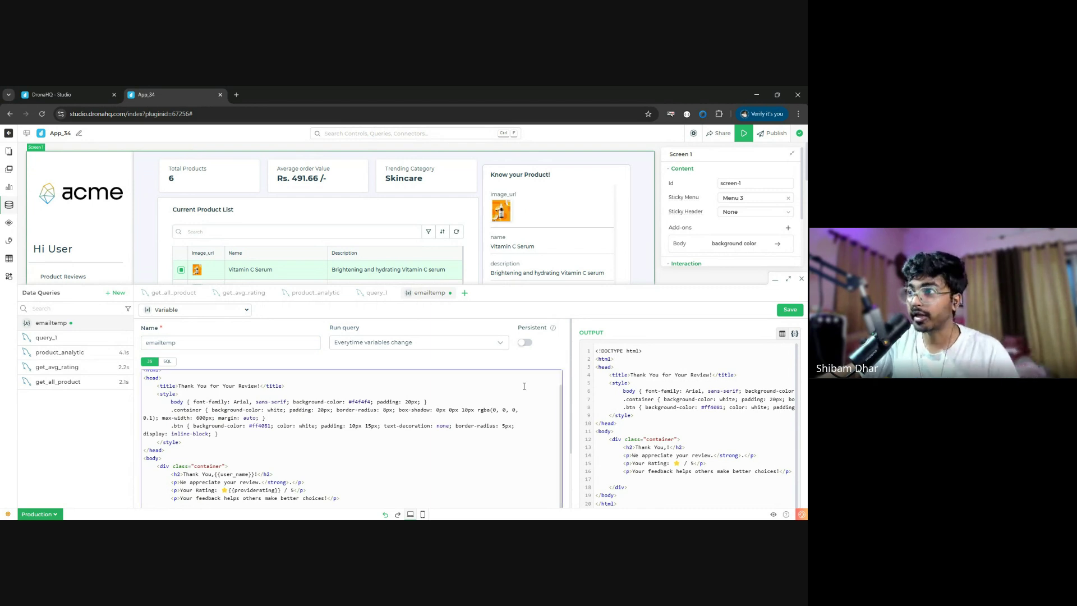
pyautogui.scroll(-1, 589, 430)
pyautogui.scroll(-3, 392, 455)
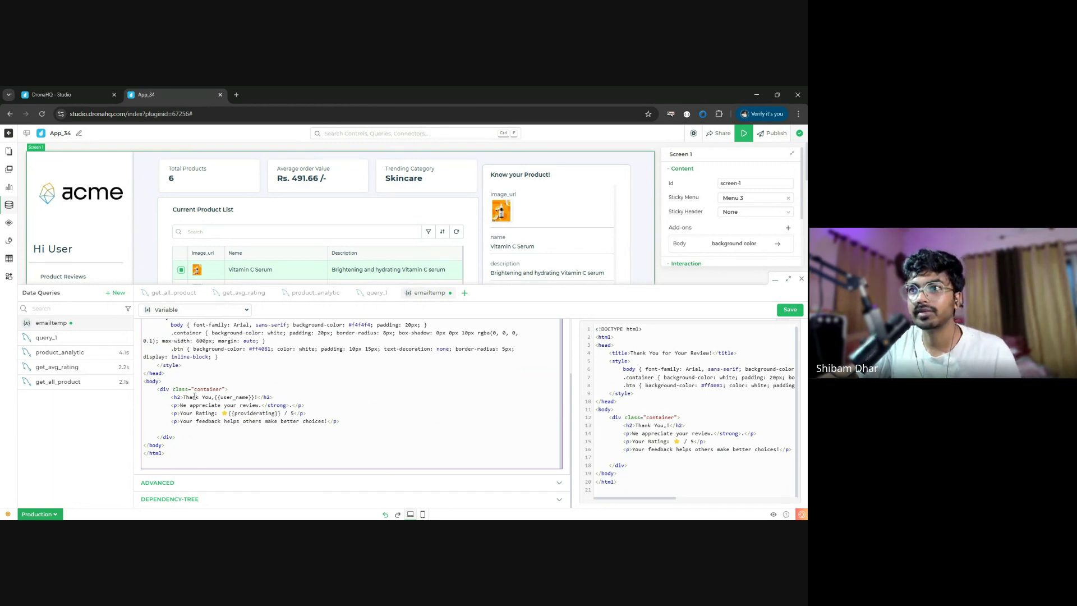
# - Rebind the emailtemp h2 greeting to {{user_name}} using the autocomplete suggestion
pyautogui.doubleClick(241, 397)
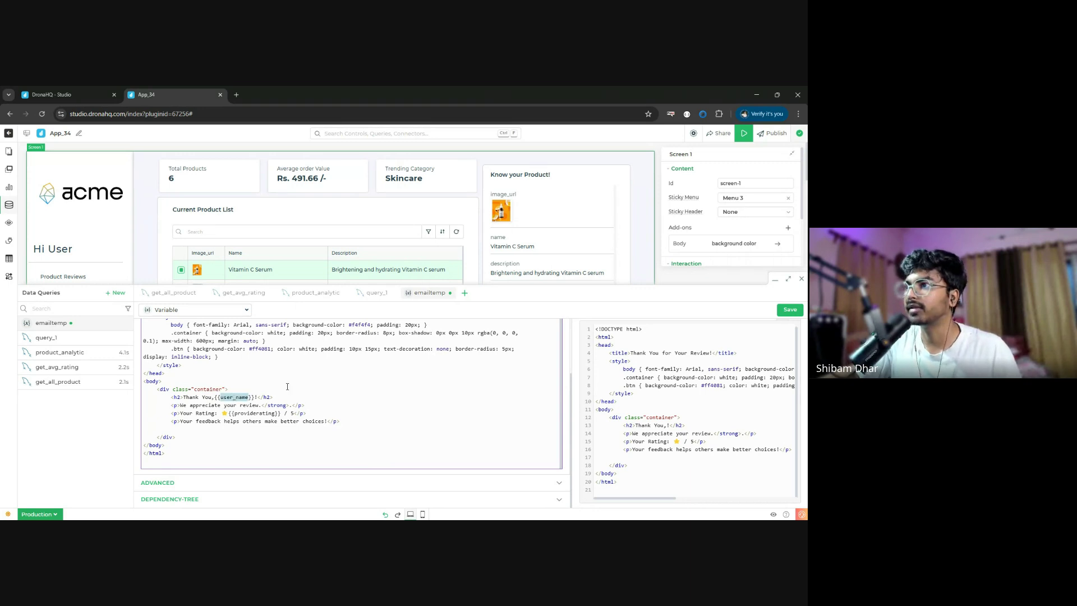
pyautogui.press('BackSpace')
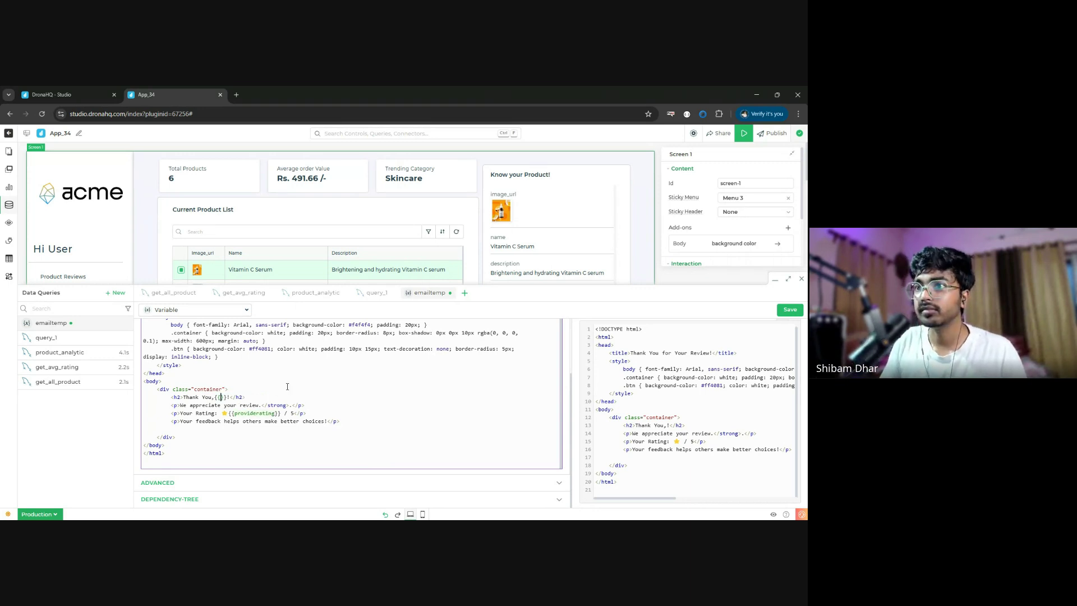
pyautogui.write('u')
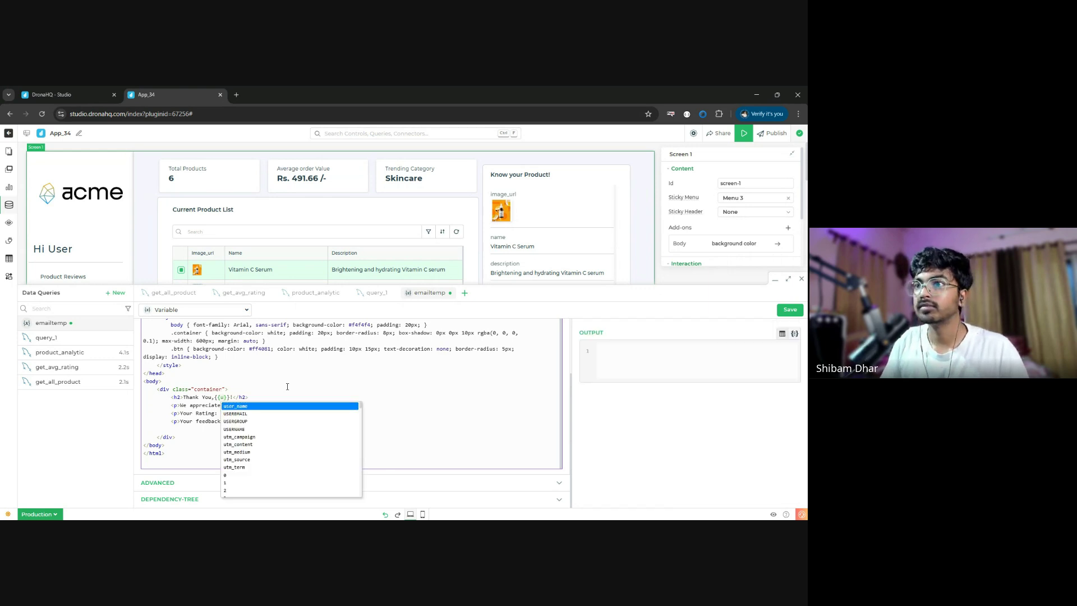
pyautogui.press('Return')
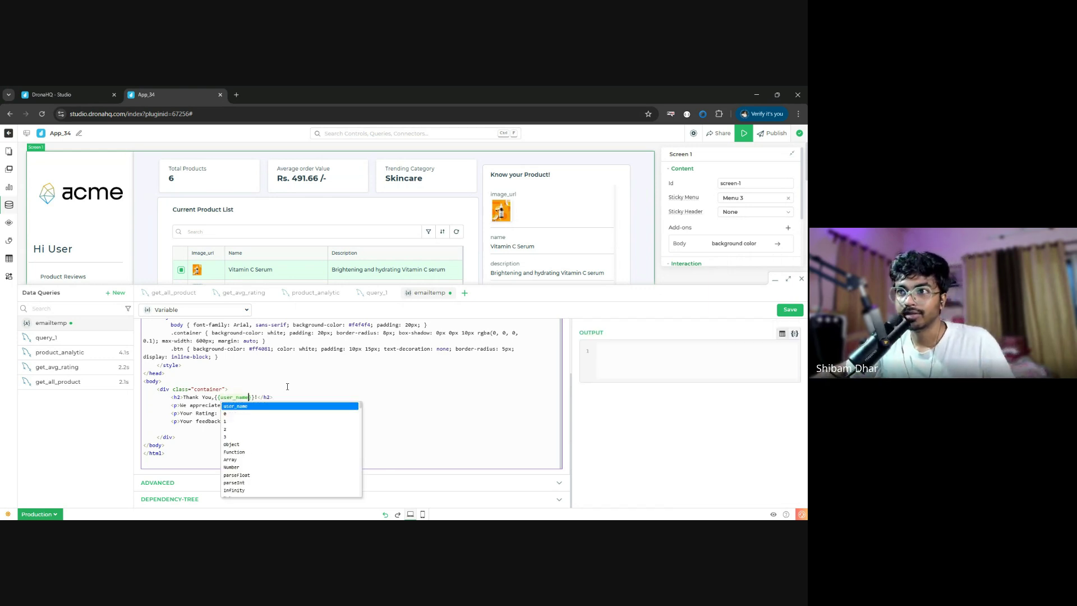
pyautogui.click(375, 380)
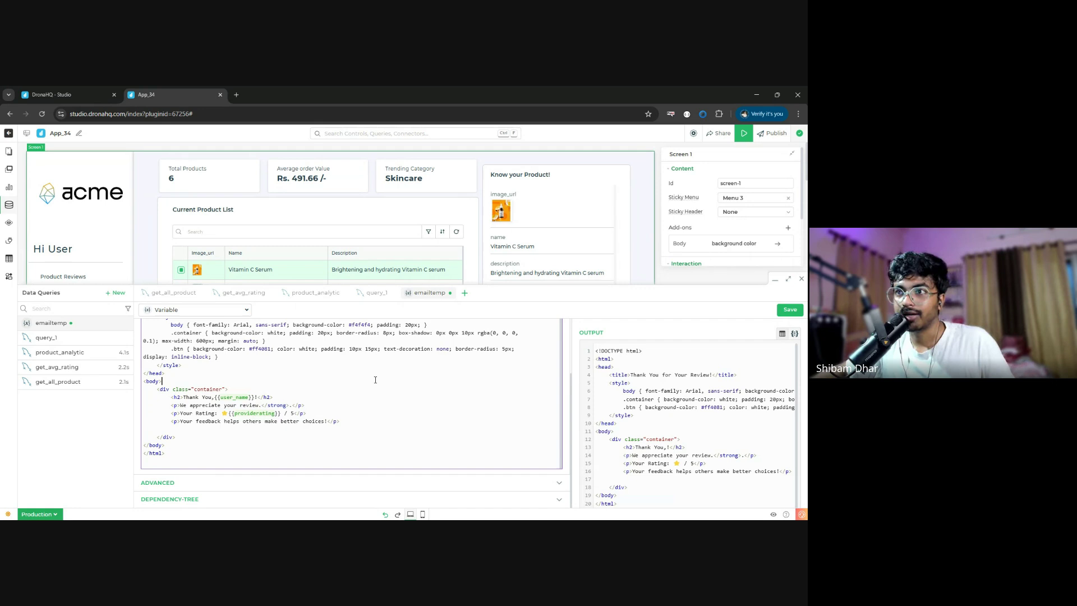
pyautogui.click(268, 414)
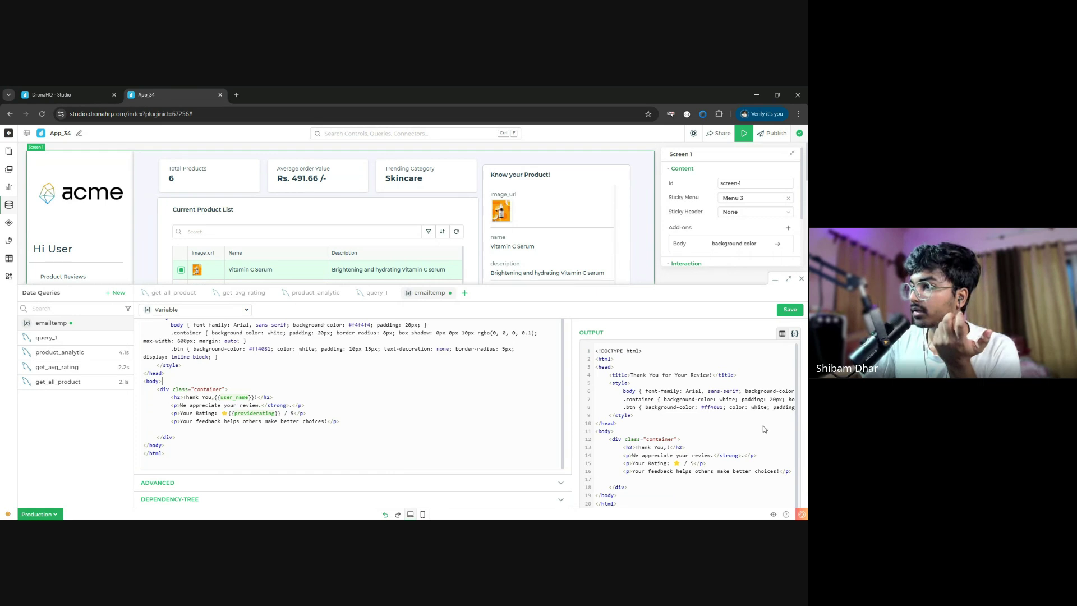
pyautogui.click(792, 448)
# - Save the emailtemp variable and close the Data Queries panel
pyautogui.click(790, 310)
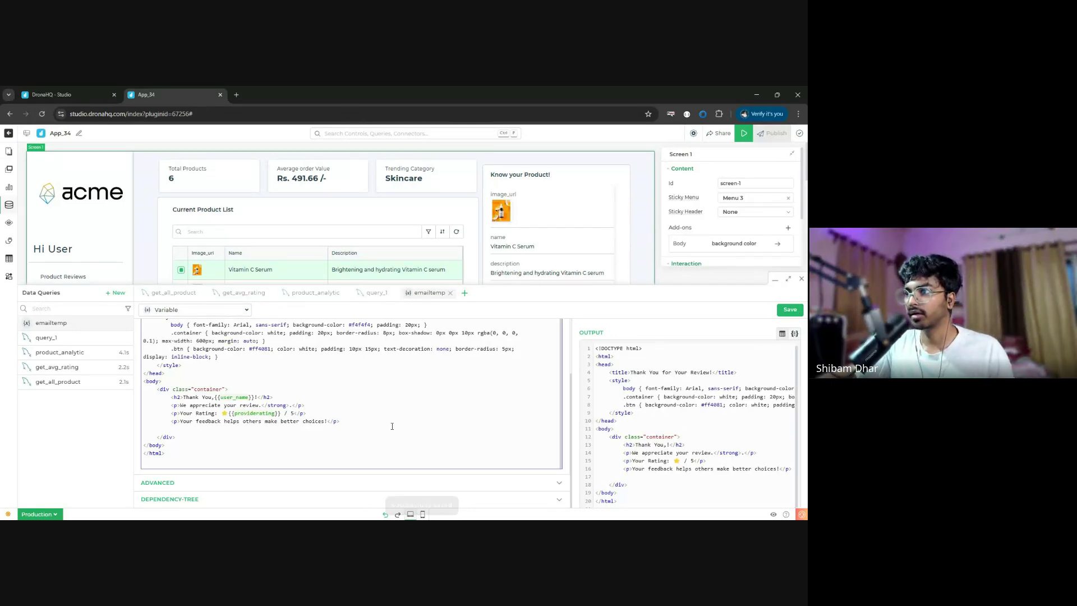
pyautogui.scroll(1, 473, 449)
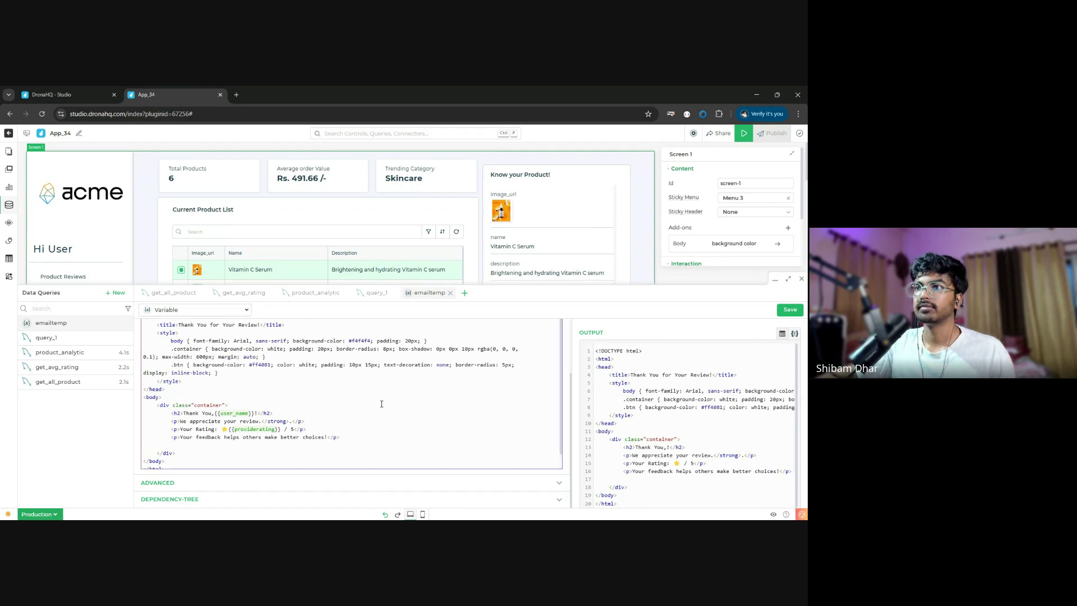
pyautogui.scroll(3, 356, 458)
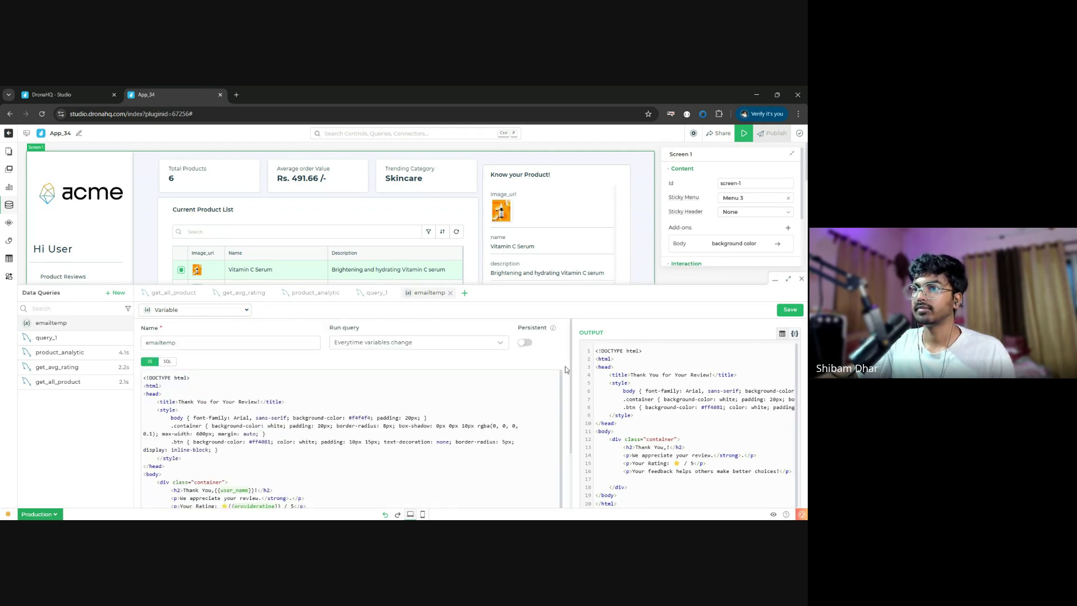
pyautogui.scroll(-3, 356, 458)
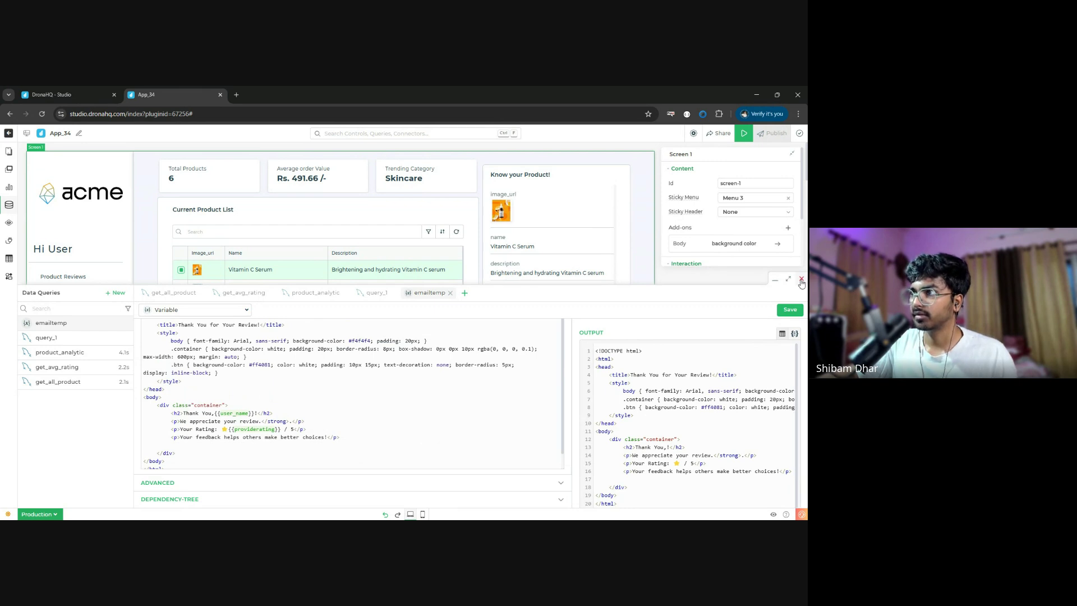
pyautogui.click(802, 280)
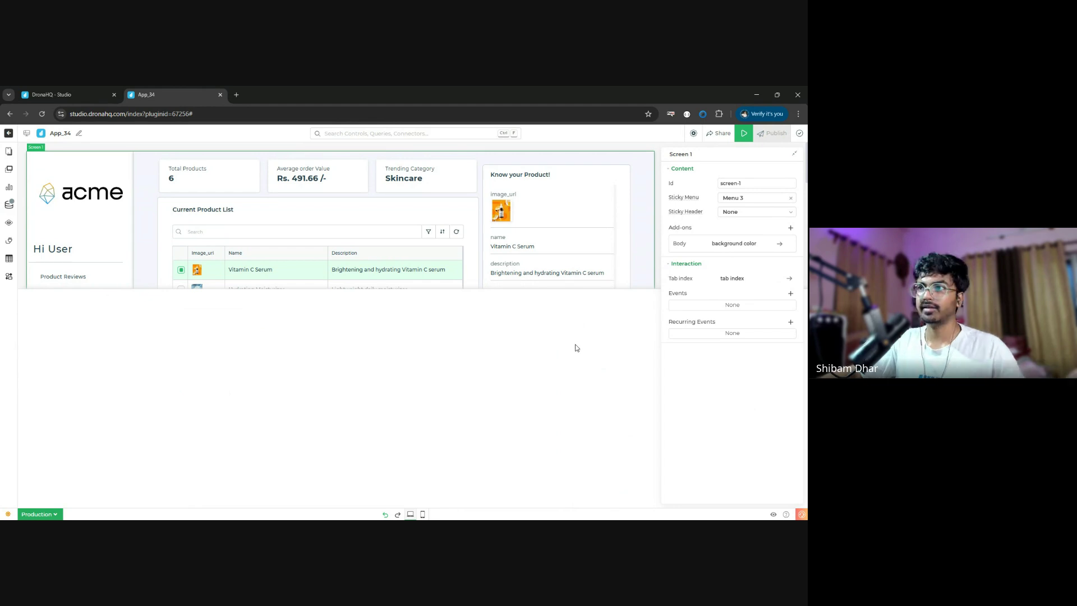
# - Go to Tray 2 and open the submit Button's button_click action flow
pyautogui.click(9, 151)
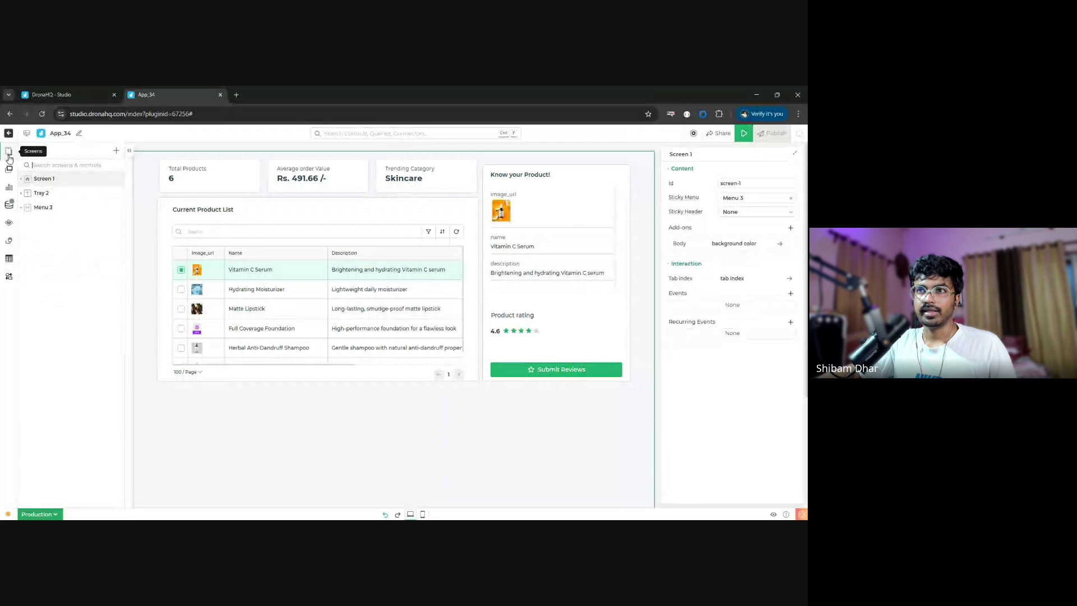
pyautogui.click(74, 196)
pyautogui.scroll(-3, 399, 393)
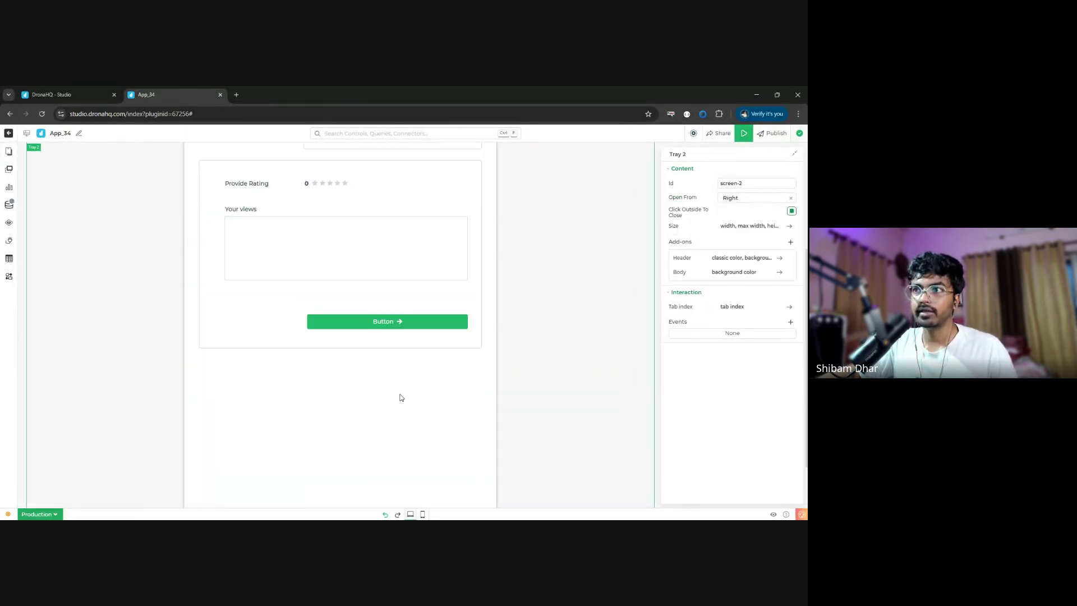
pyautogui.click(415, 323)
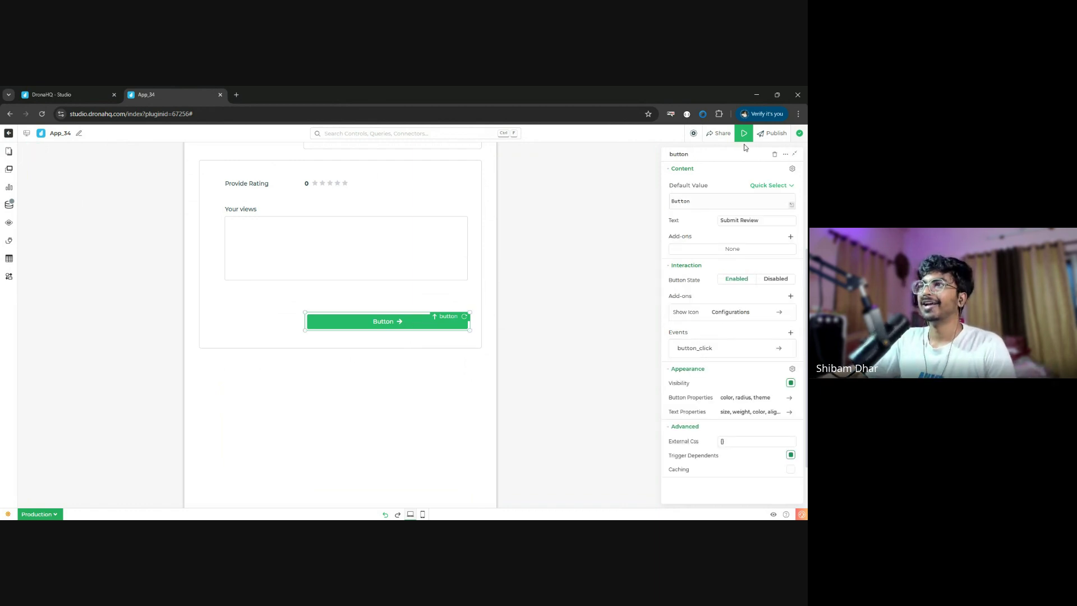
pyautogui.doubleClick(416, 320)
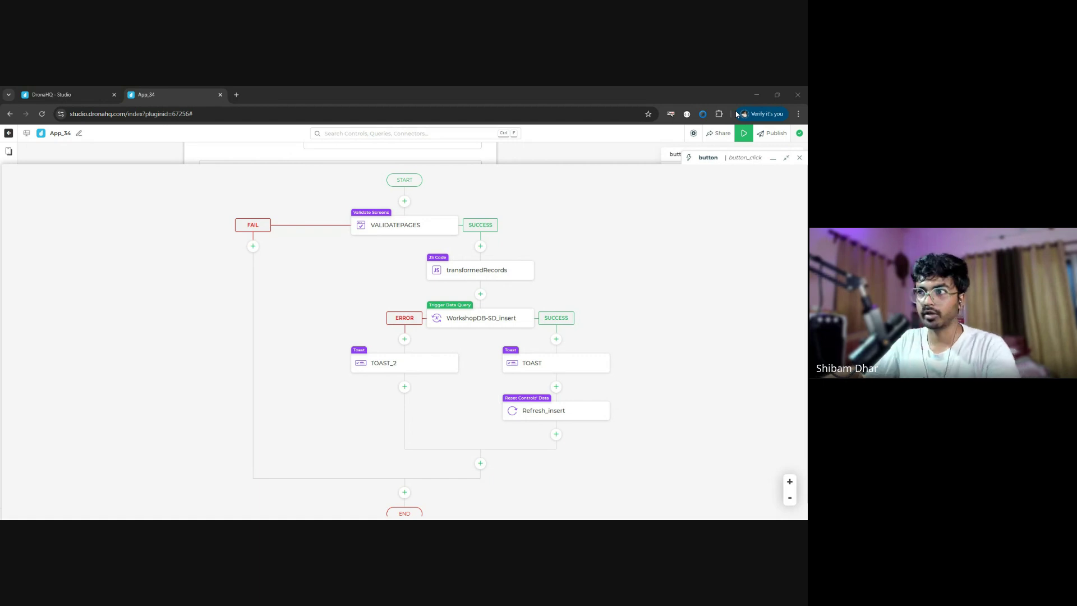
# - Add a Gmail SendMail connector library query after Refresh_insert and enlarge its panel
pyautogui.click(557, 435)
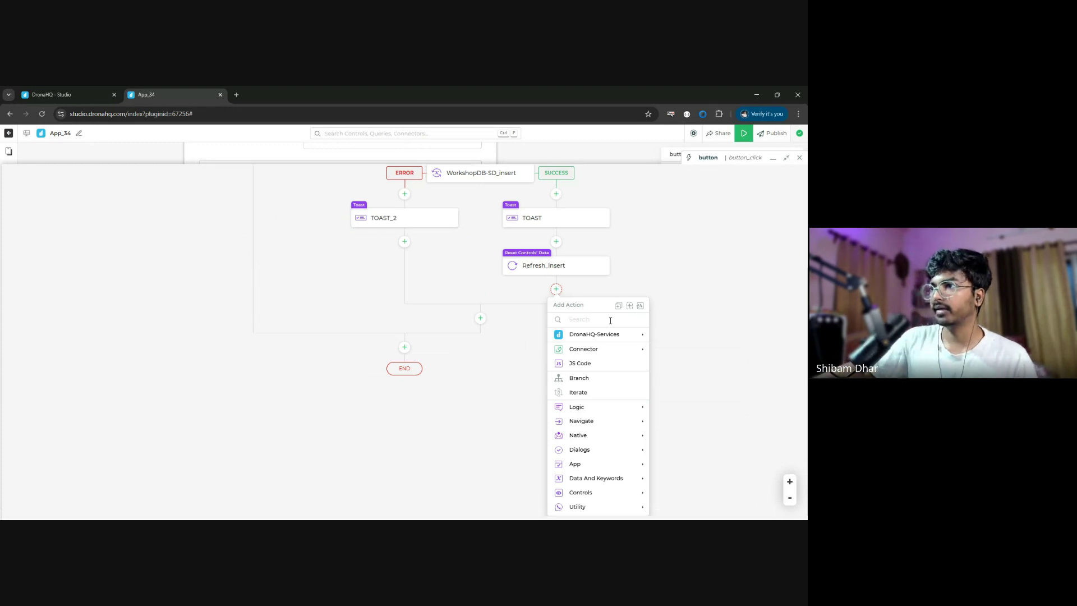
pyautogui.moveTo(605, 353)
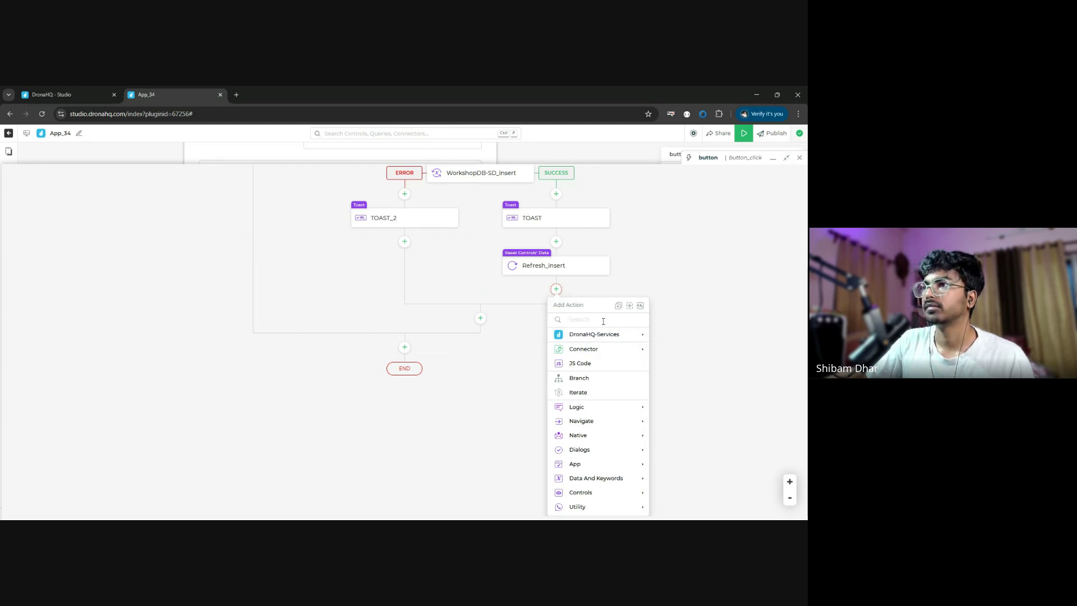
pyautogui.moveTo(627, 340)
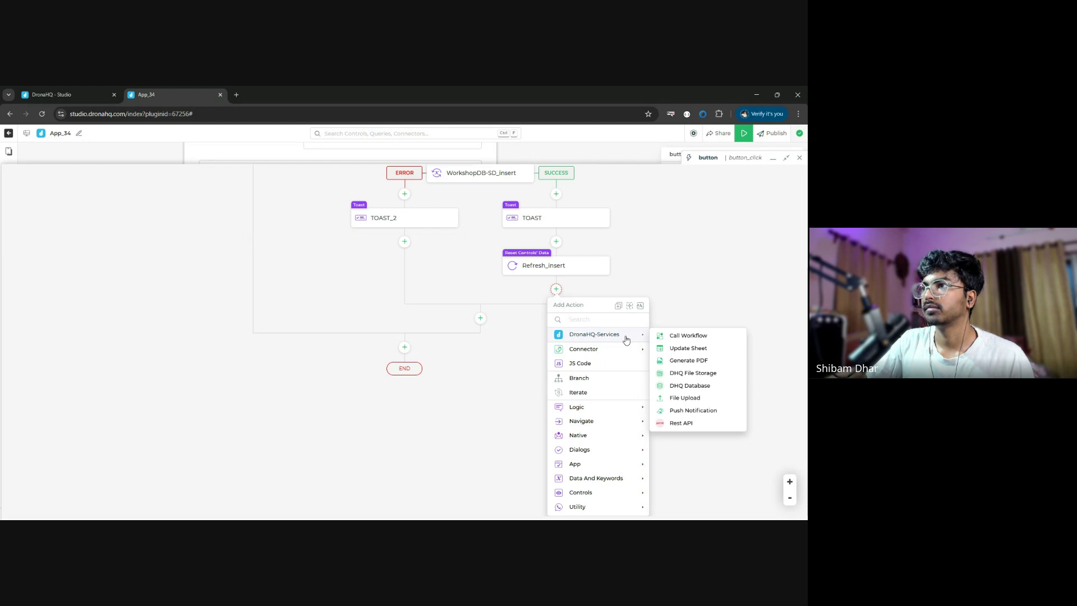
pyautogui.click(679, 363)
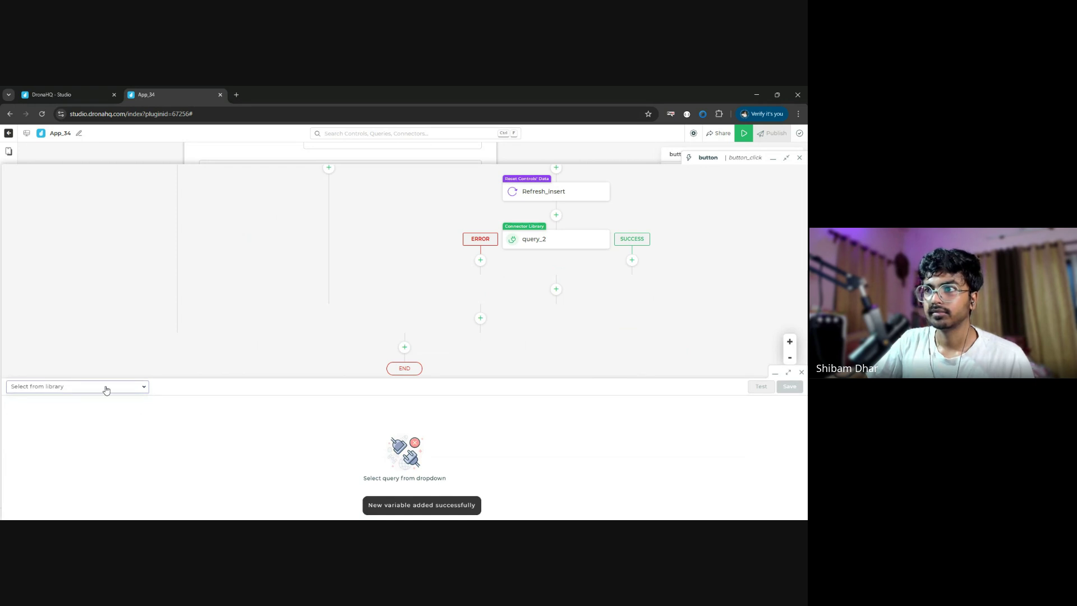
pyautogui.click(107, 390)
pyautogui.write('gm')
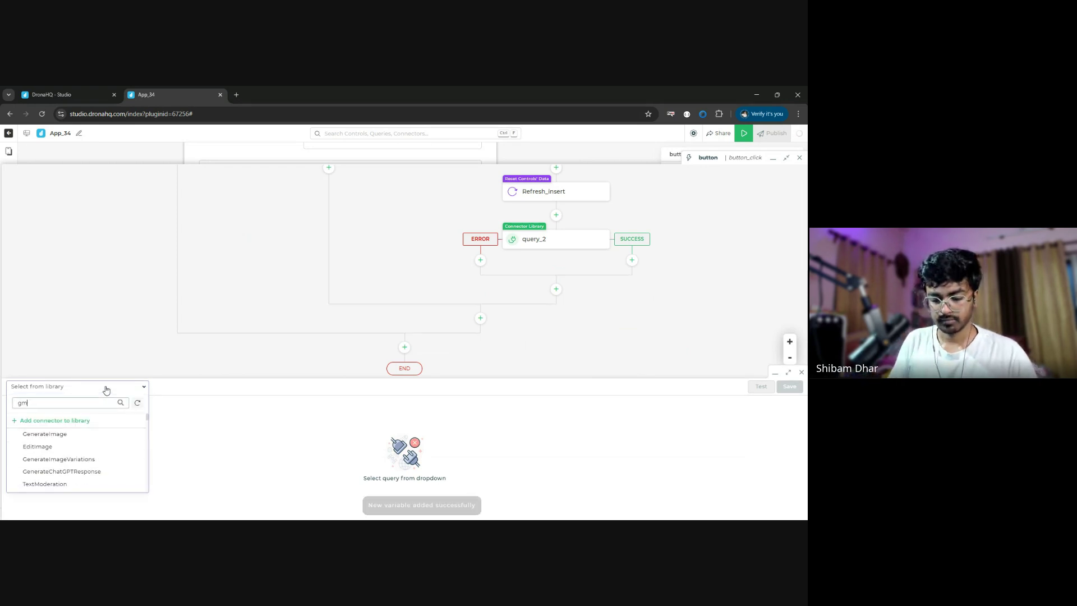
pyautogui.write('ail')
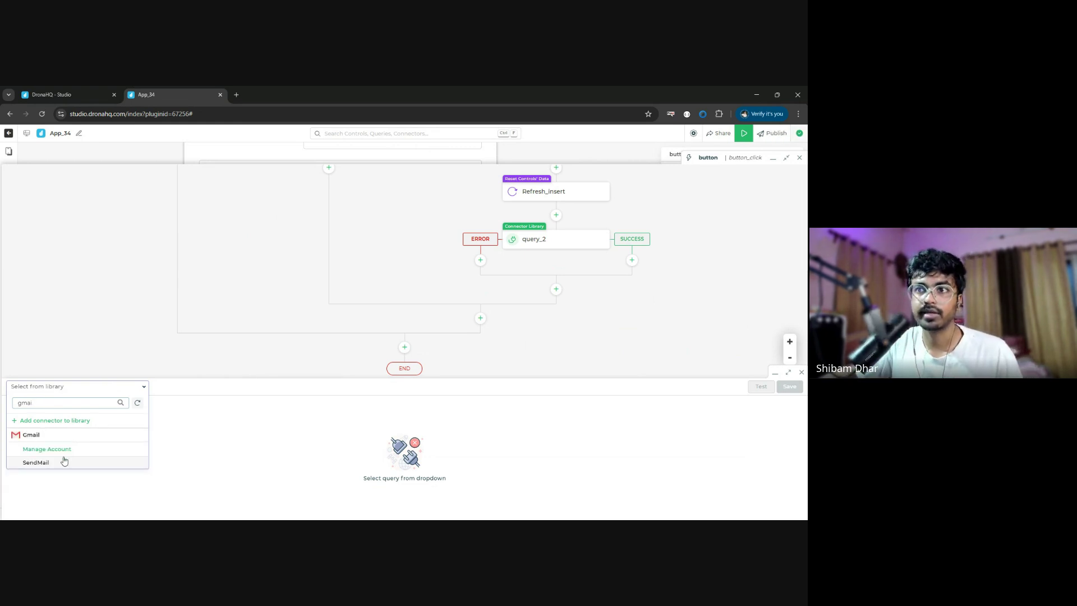
pyautogui.click(61, 463)
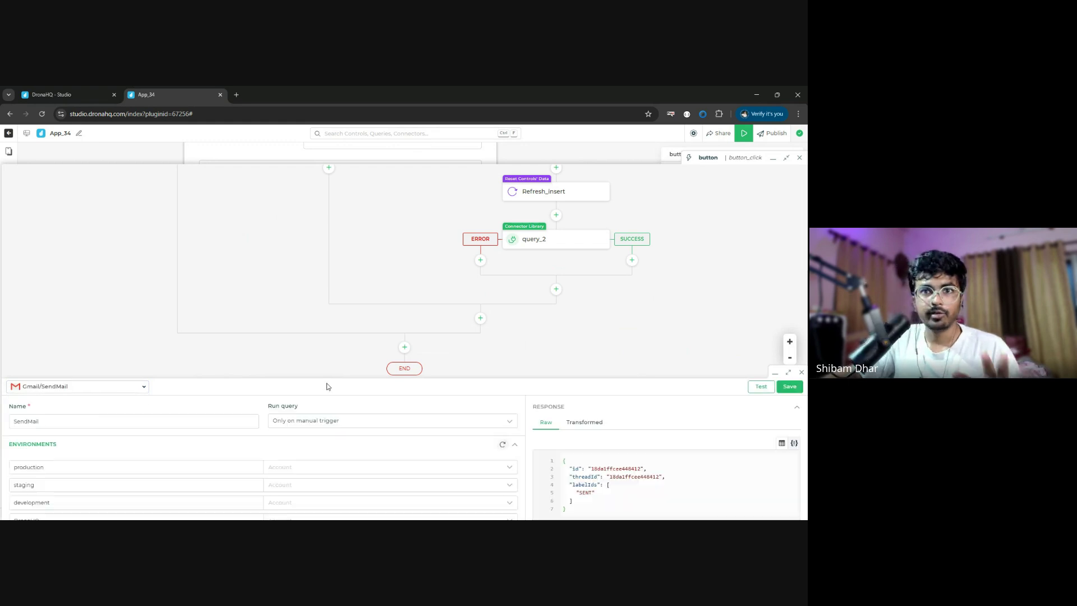
pyautogui.moveTo(339, 377); pyautogui.dragTo(351, 286)
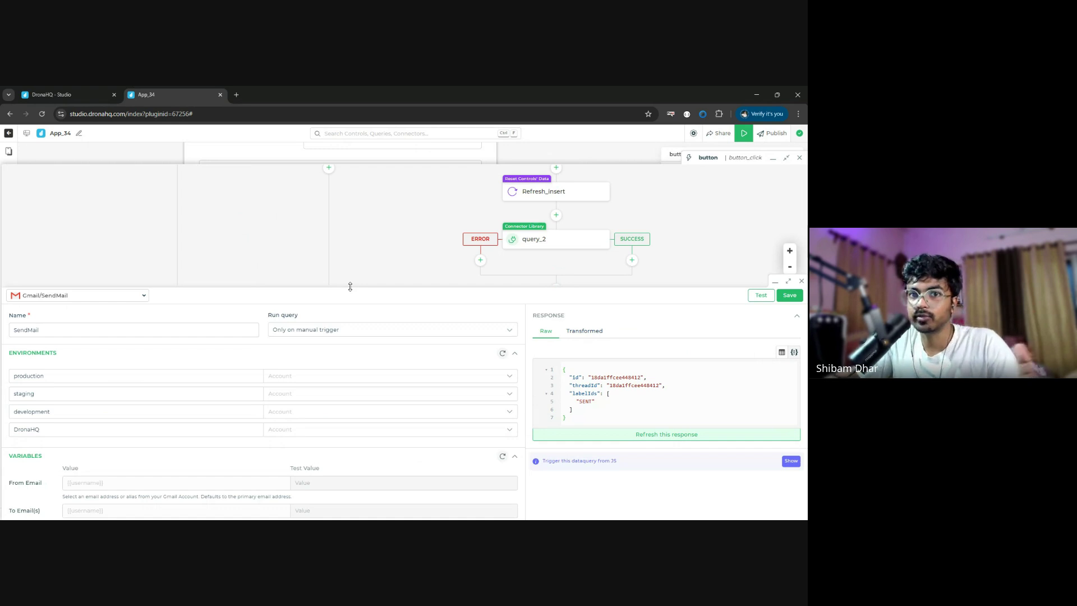
# - Set the SendMail query's production account to TestMail
pyautogui.click(346, 384)
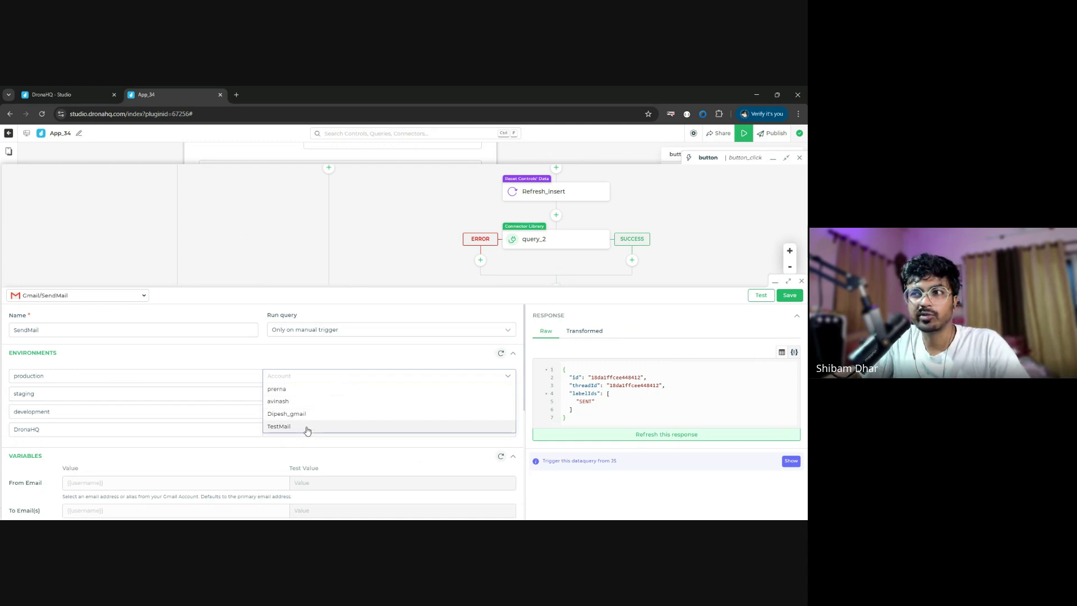
pyautogui.click(306, 428)
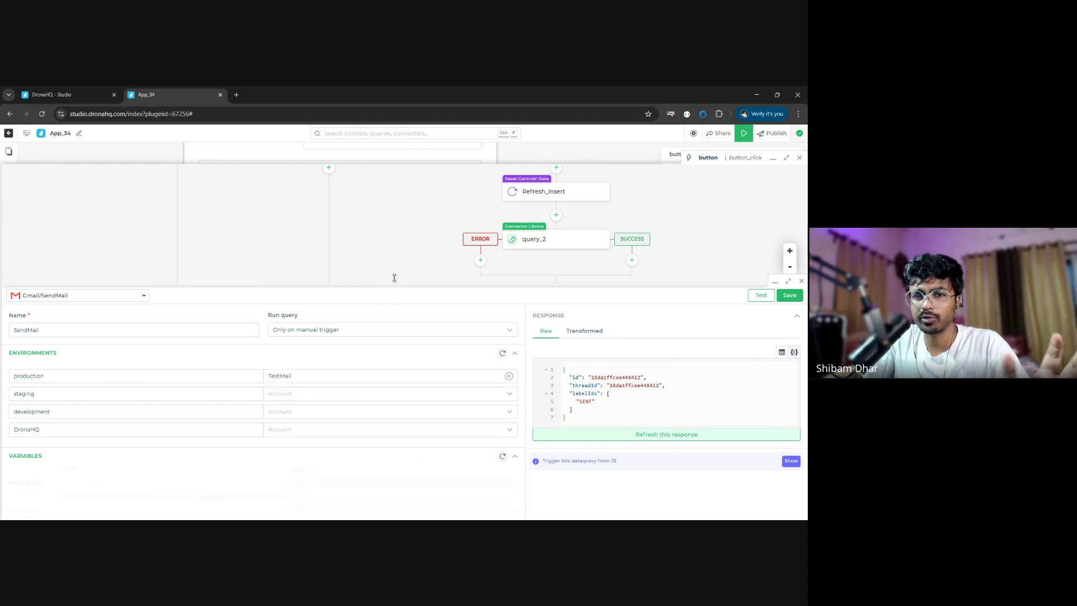
pyautogui.moveTo(395, 278); pyautogui.dragTo(409, 209)
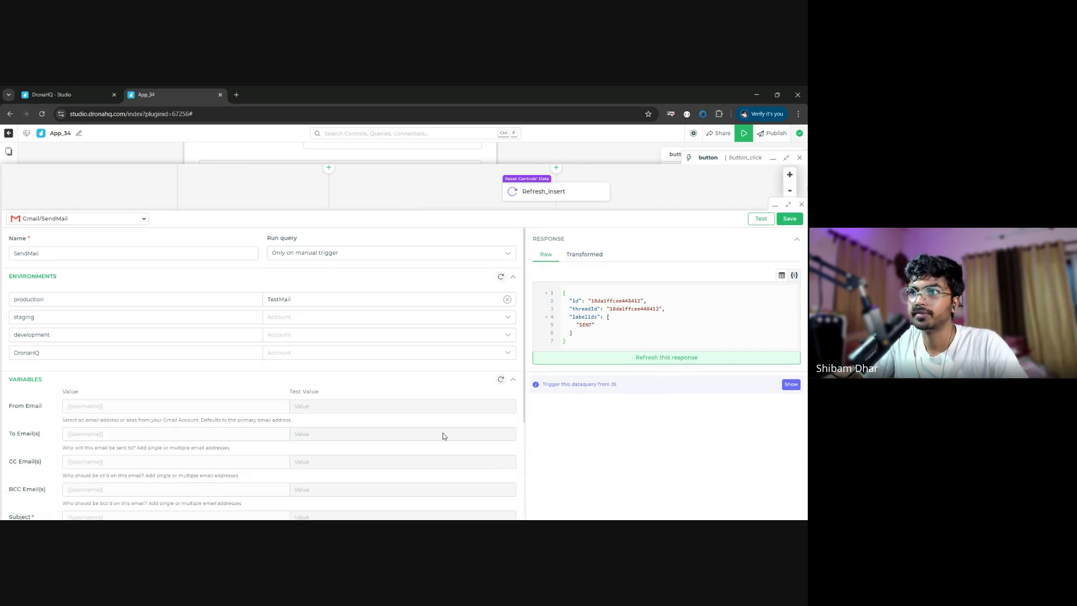
# - Enter the sender's address in From Email and the recipient's address in To Email(s)
pyautogui.click(121, 410)
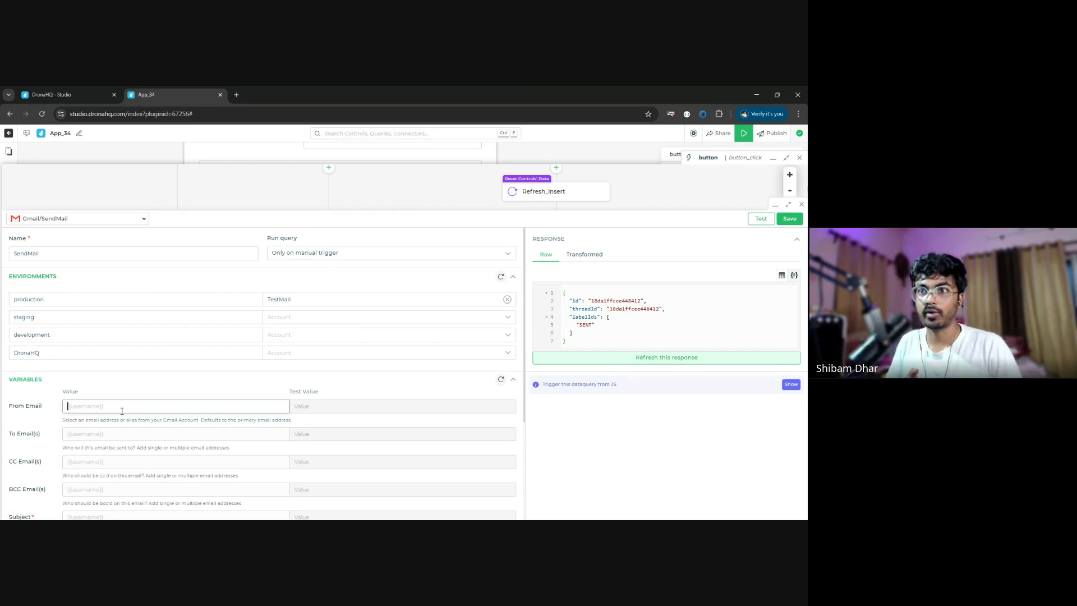
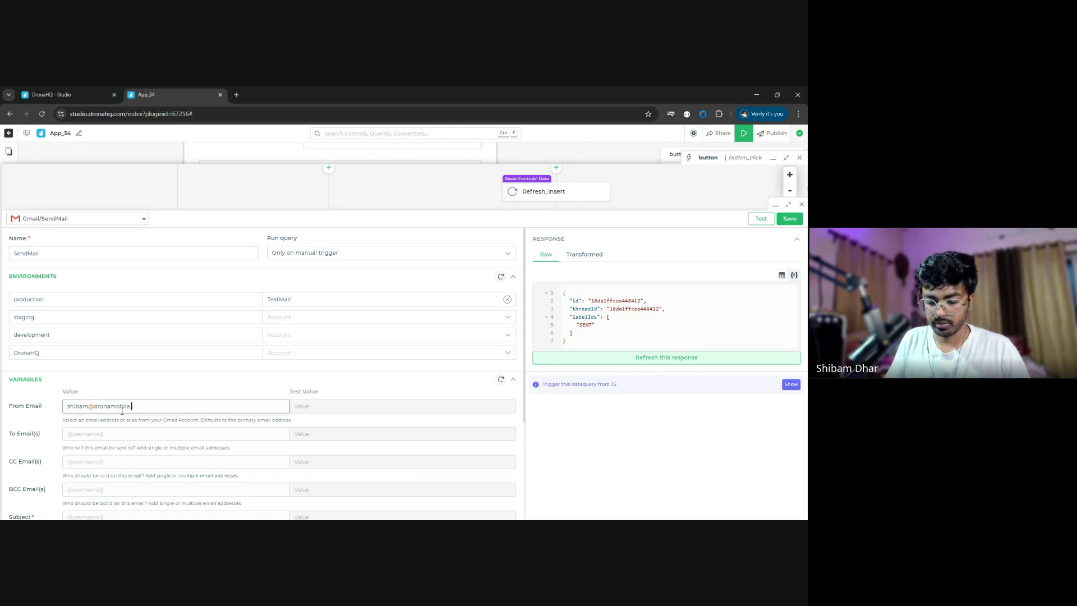
pyautogui.click(123, 432)
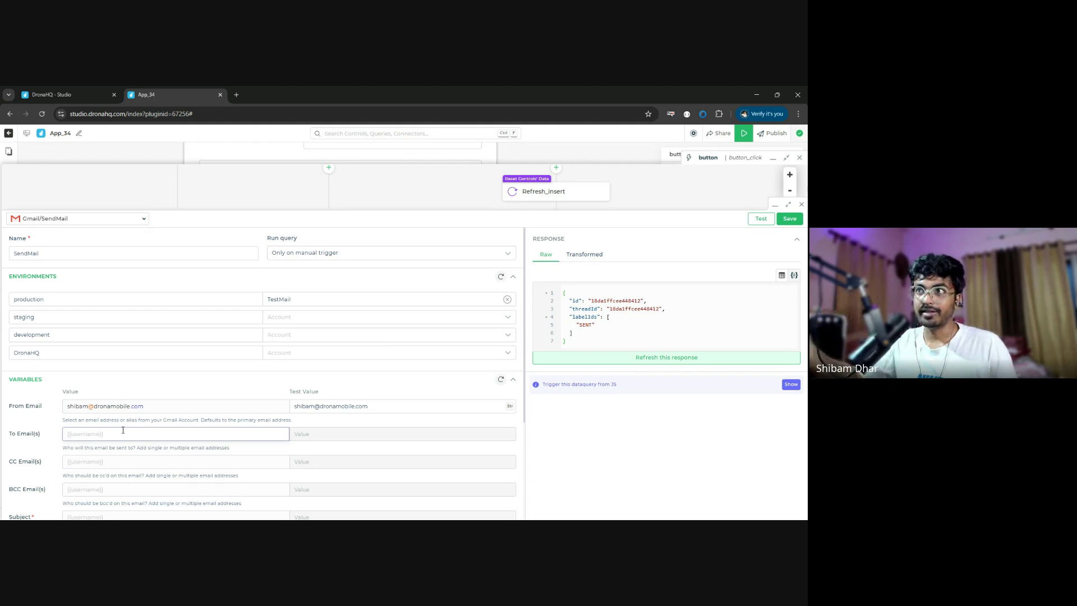
pyautogui.click(773, 158)
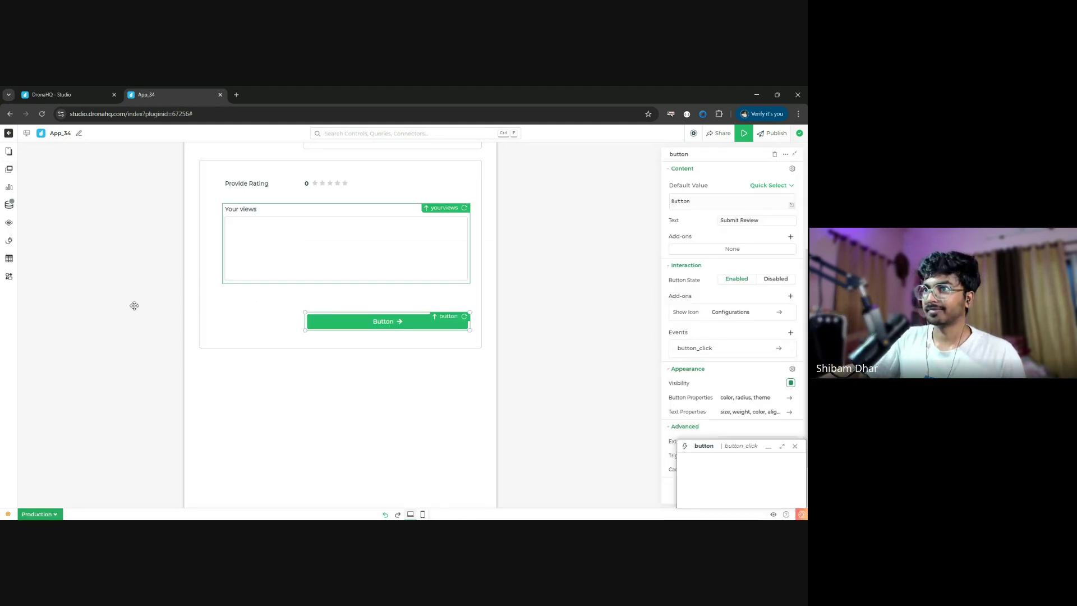
pyautogui.scroll(3, 344, 298)
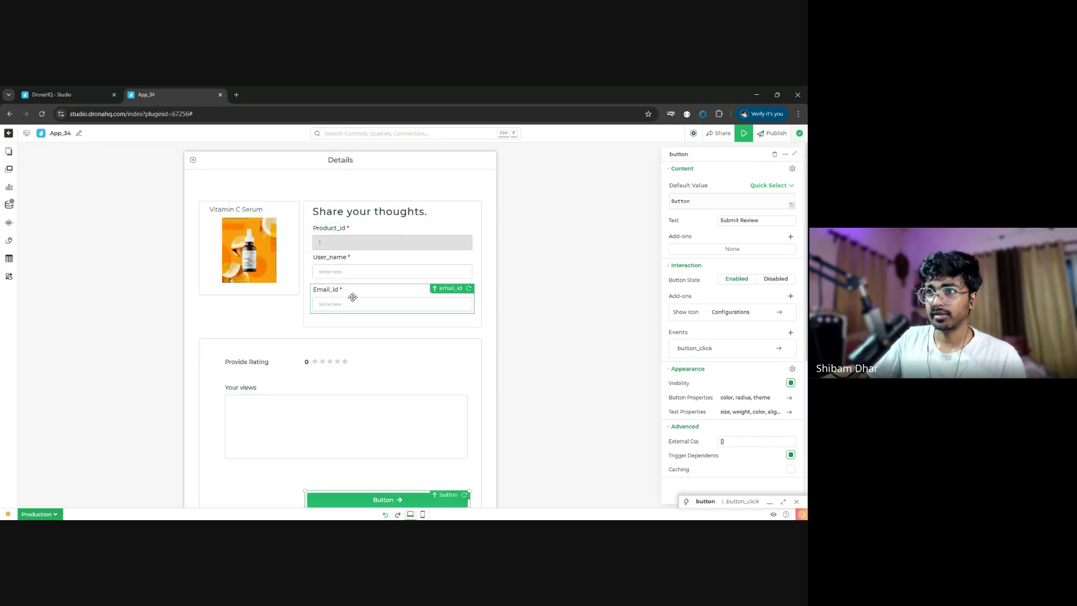
pyautogui.click(783, 502)
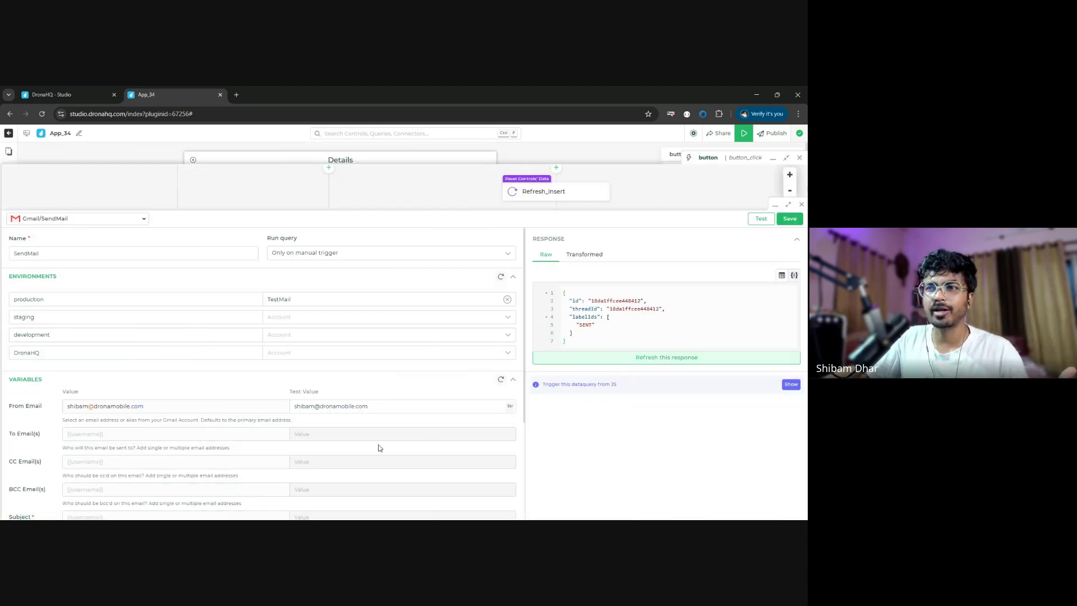
pyautogui.click(205, 438)
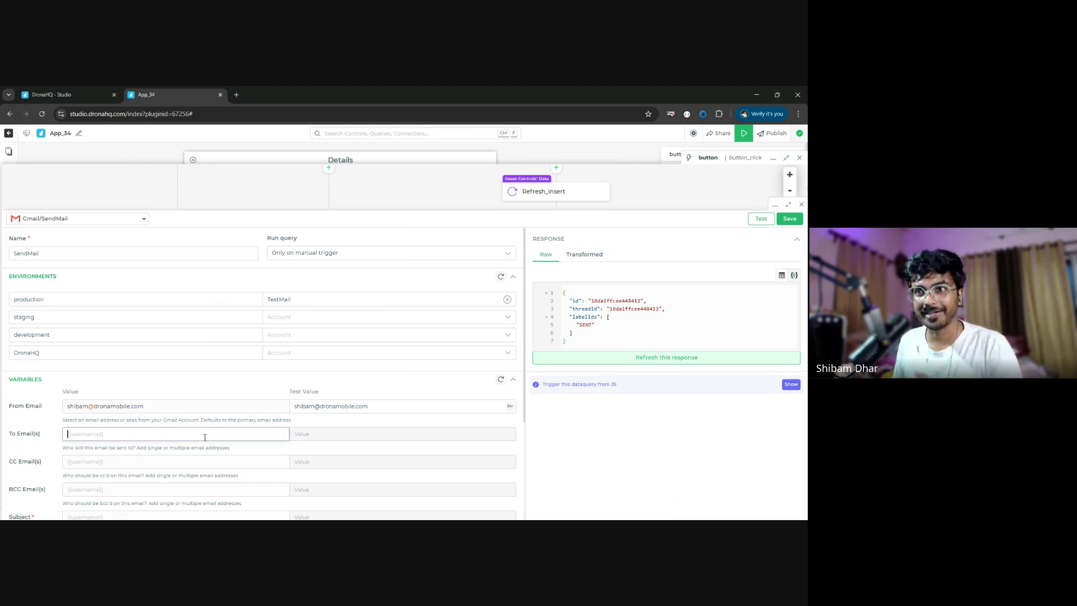
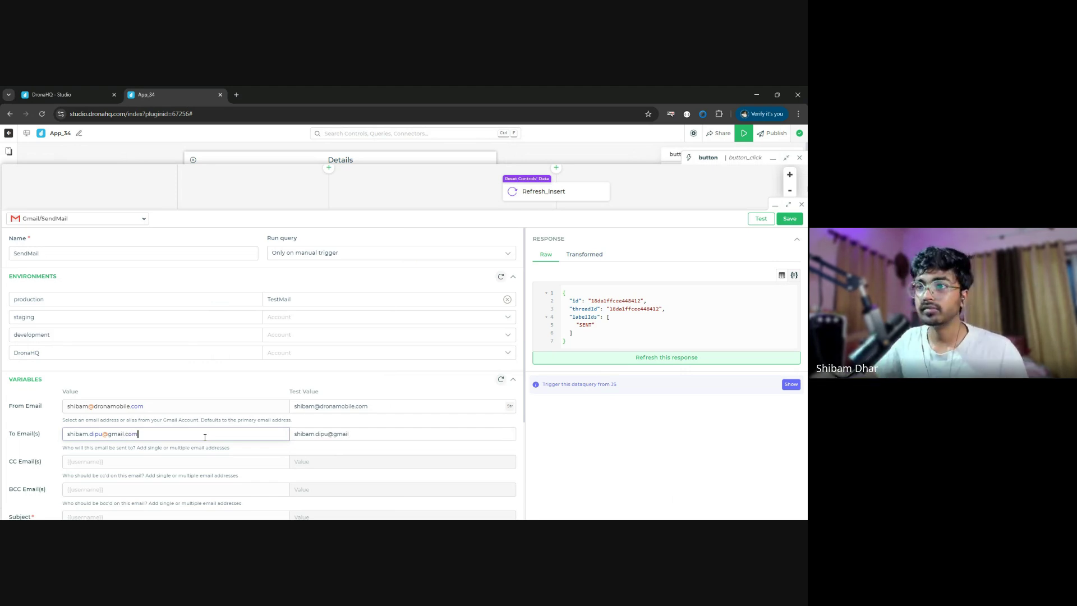
pyautogui.scroll(-2, 205, 438)
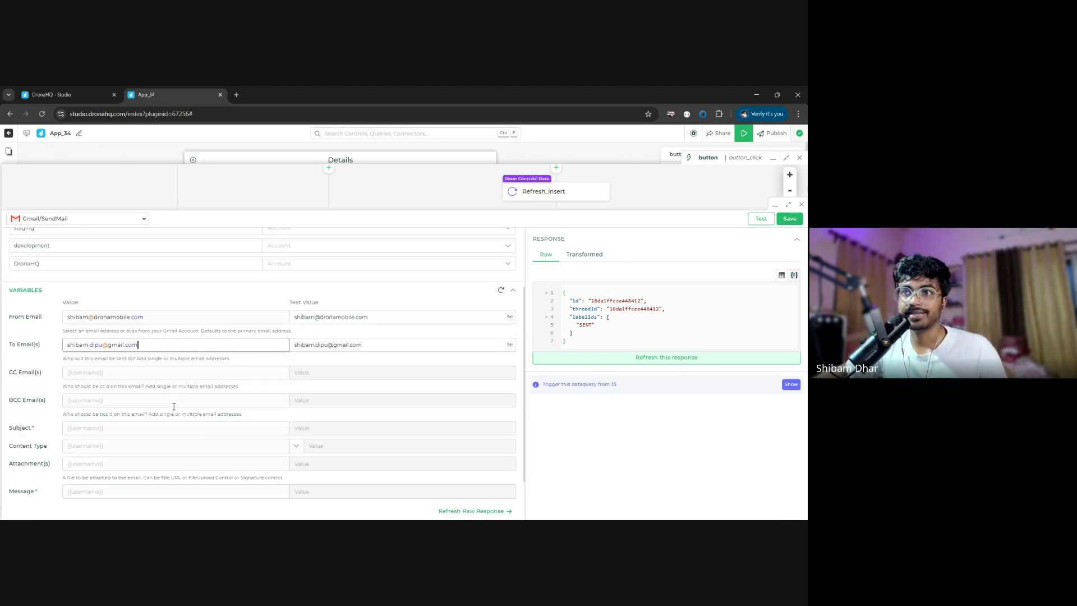
# - Set the SendMail subject to 'Review Submitted!'
pyautogui.click(169, 375)
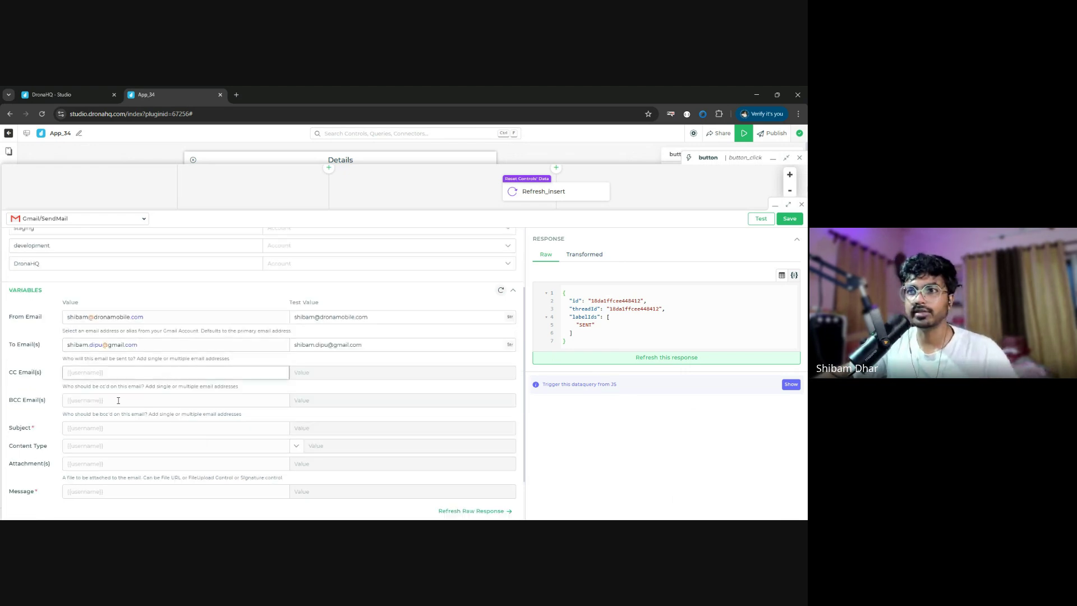
pyautogui.click(128, 427)
pyautogui.write('Th')
pyautogui.press('BackSpace')
pyautogui.press('BackSpace')
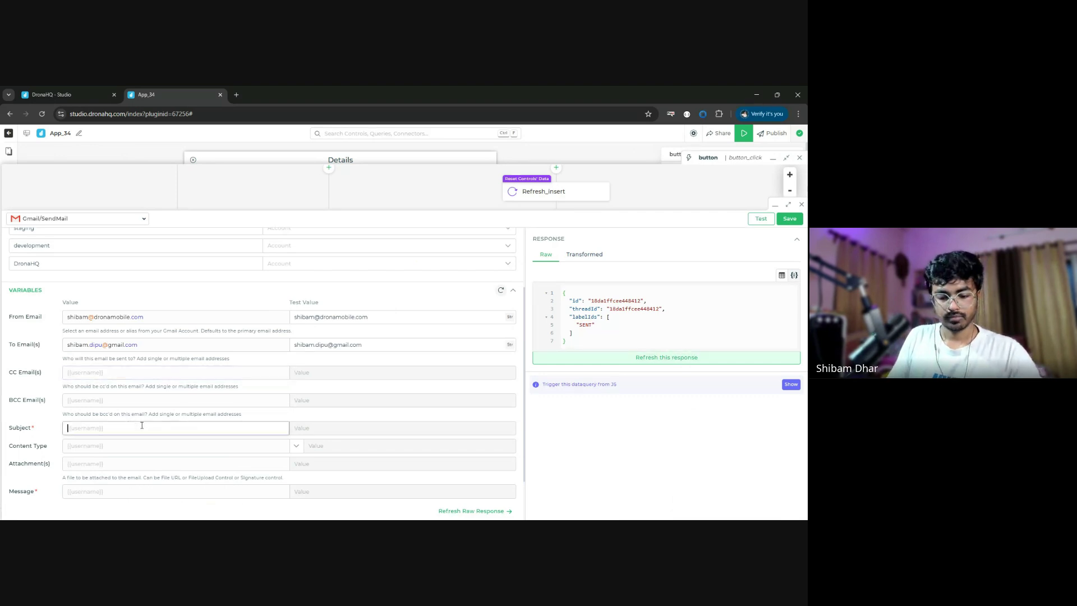
pyautogui.write('REview')
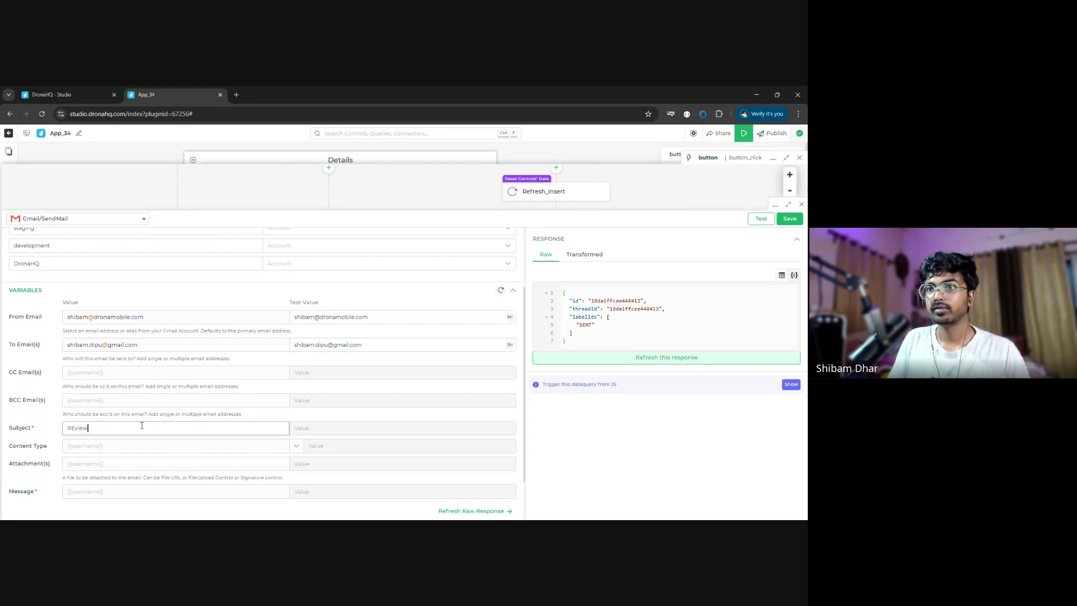
pyautogui.press('BackSpace')
pyautogui.press('BackSpace')
pyautogui.press('BackSpace')
pyautogui.press('BackSpace')
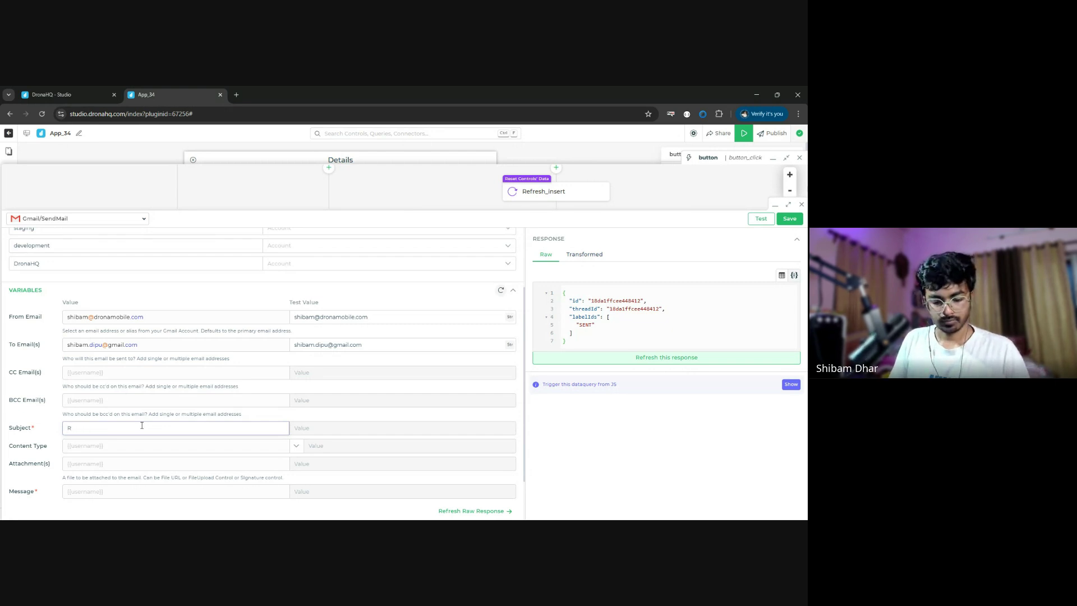
pyautogui.write('eview ')
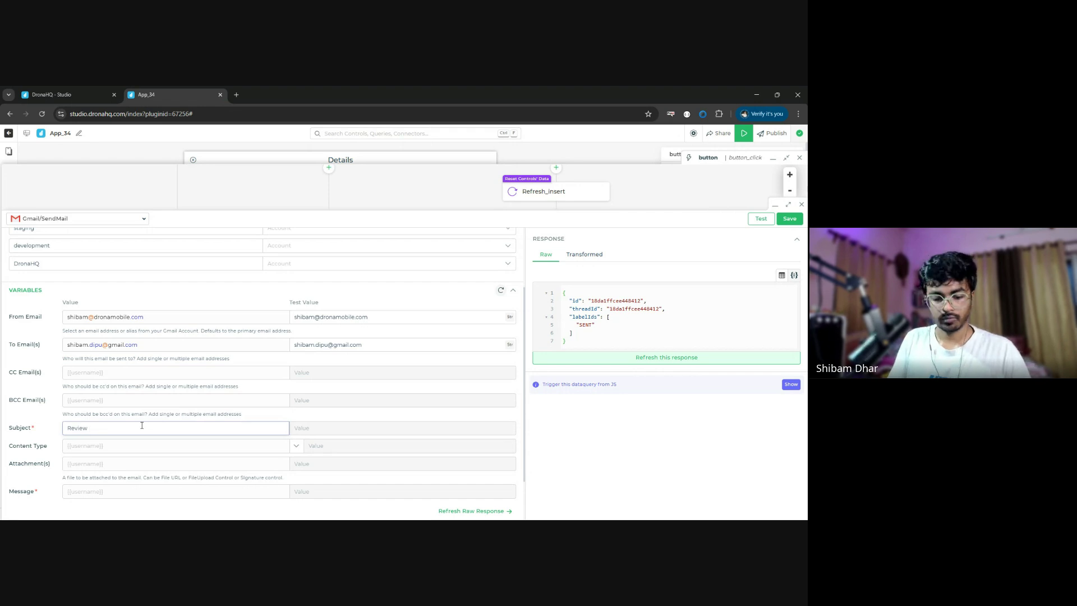
pyautogui.write('Submitted')
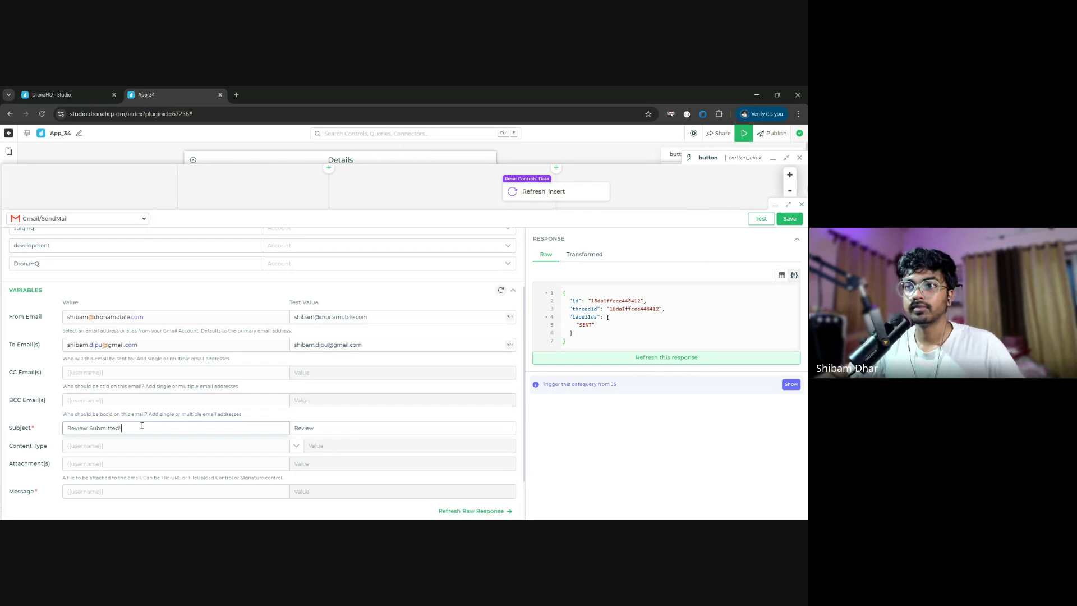
# - Choose Html content type, set the message body to {{emailtemp}}, and save the query
pyautogui.click(239, 449)
pyautogui.click(296, 447)
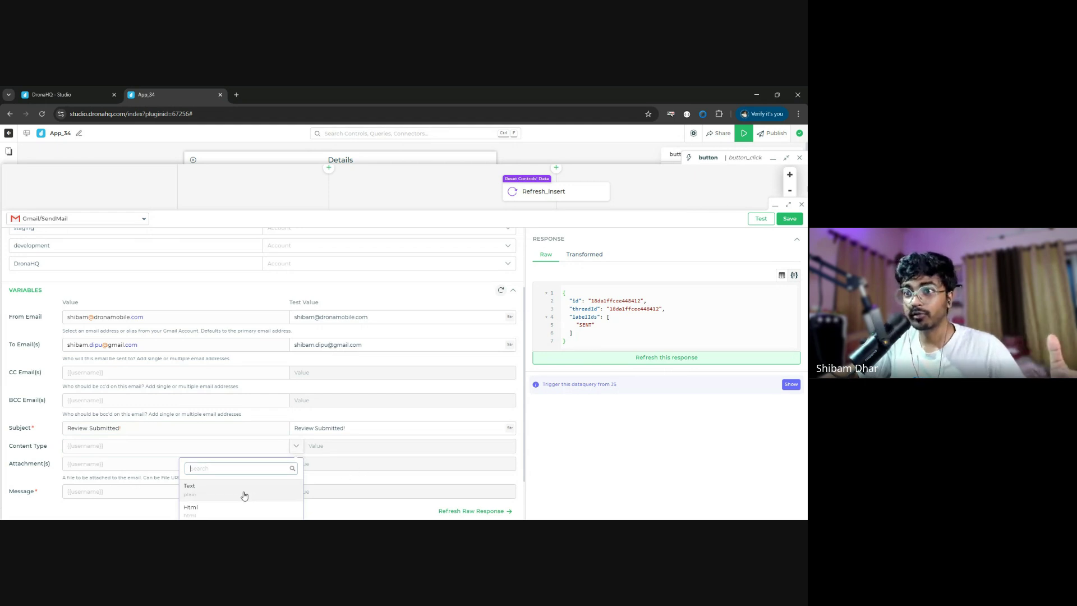
pyautogui.scroll(-1, 216, 472)
pyautogui.click(217, 460)
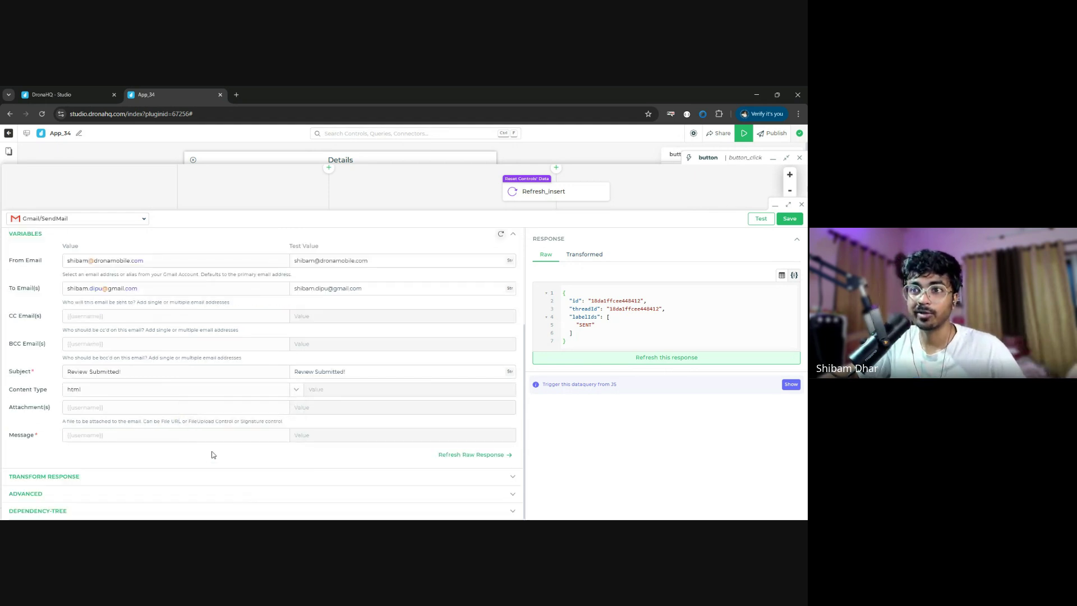
pyautogui.click(101, 409)
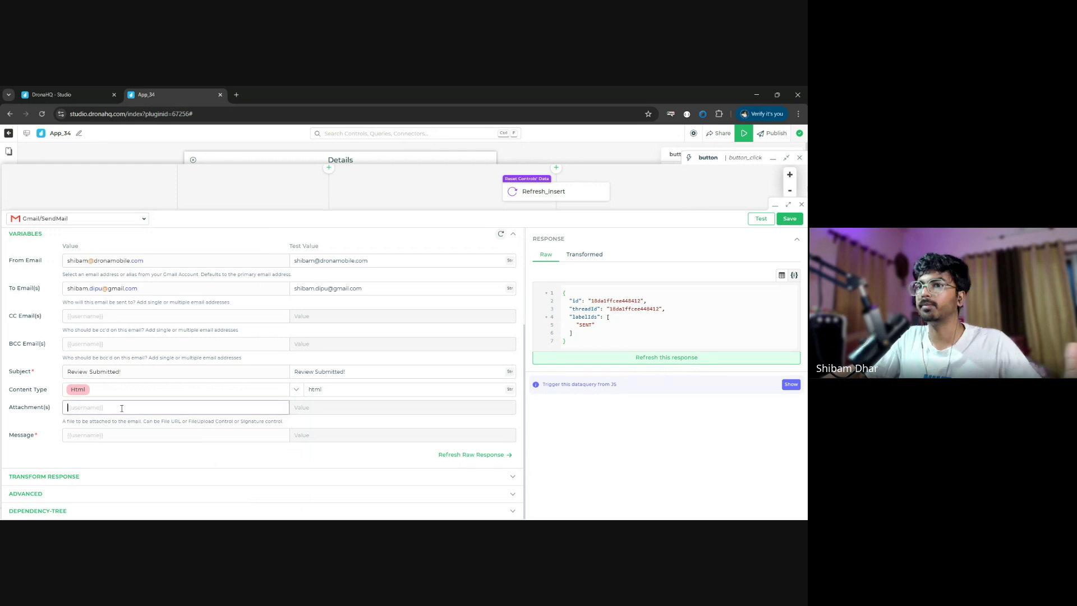
pyautogui.click(140, 441)
pyautogui.write('{{')
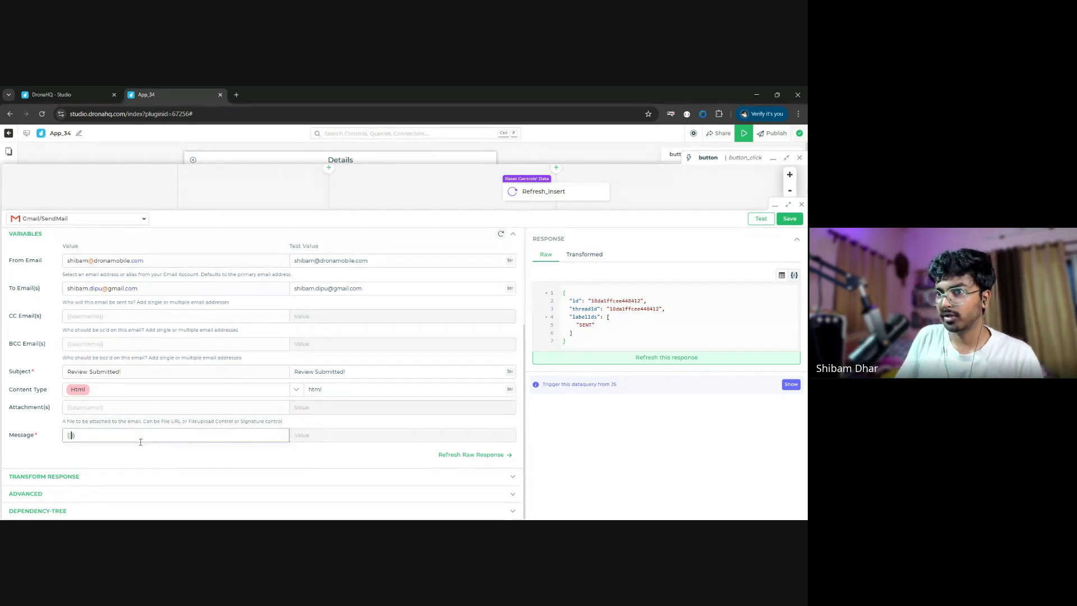
pyautogui.write('ema')
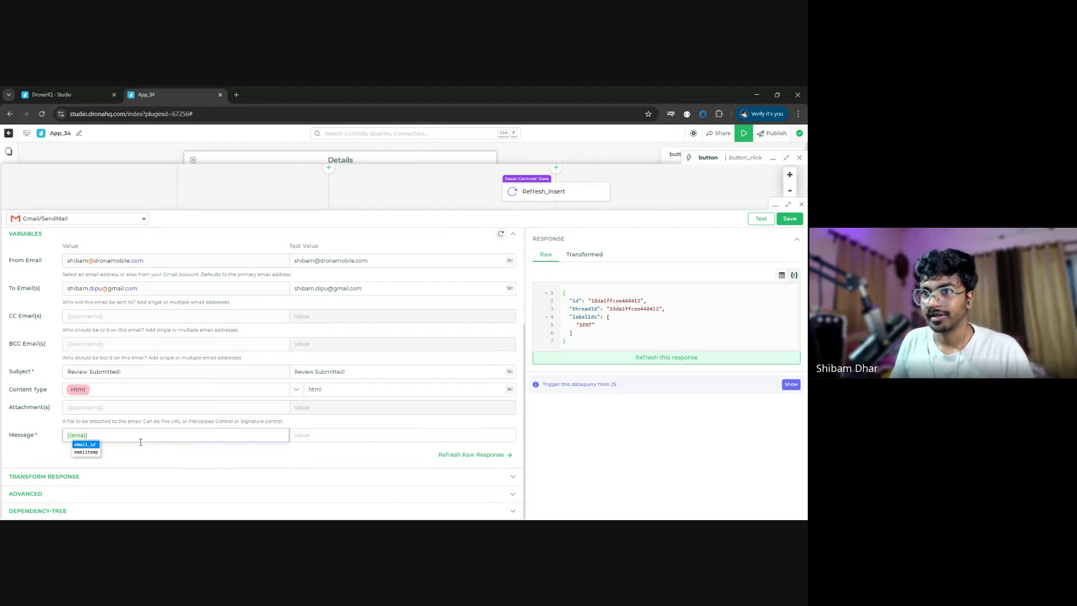
pyautogui.write('iltemp')
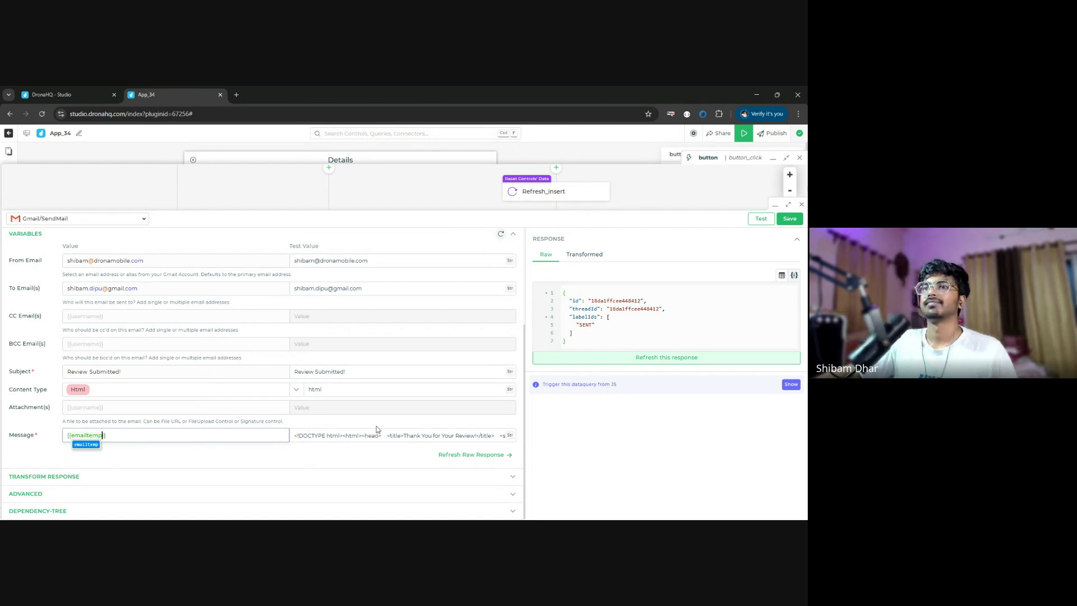
pyautogui.click(799, 223)
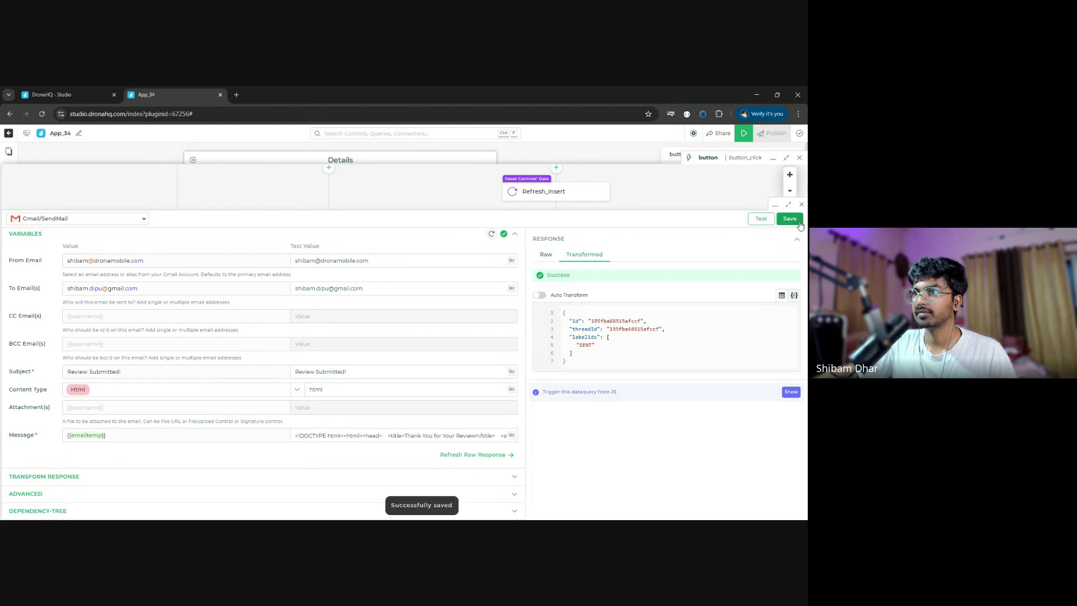
# - Add a 'Perfect!' success toast after SendMail with 'MAIL SENT' appended to its message
pyautogui.click(802, 204)
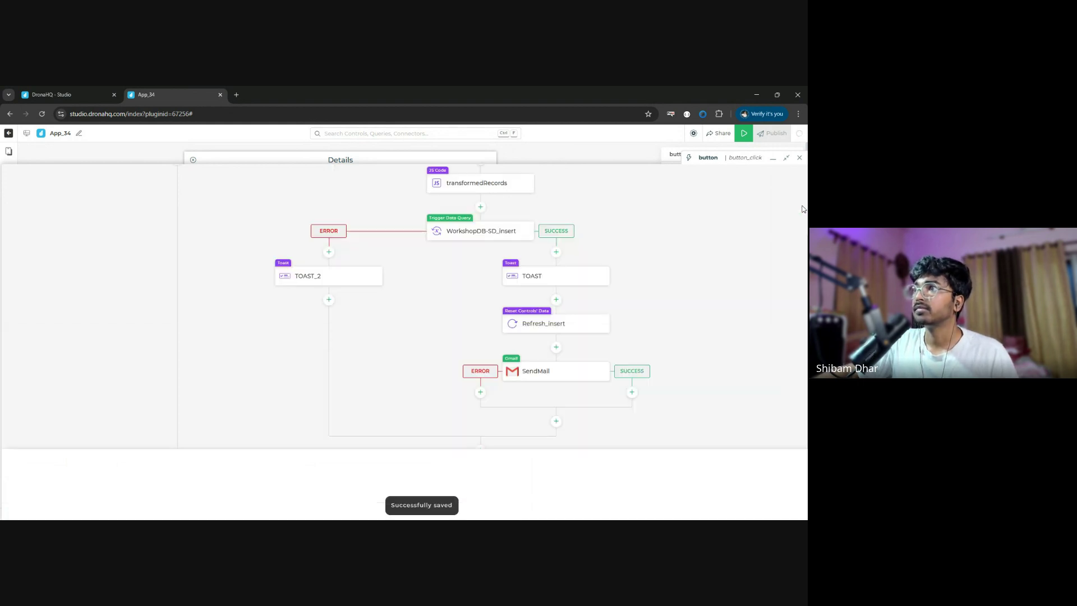
pyautogui.click(632, 392)
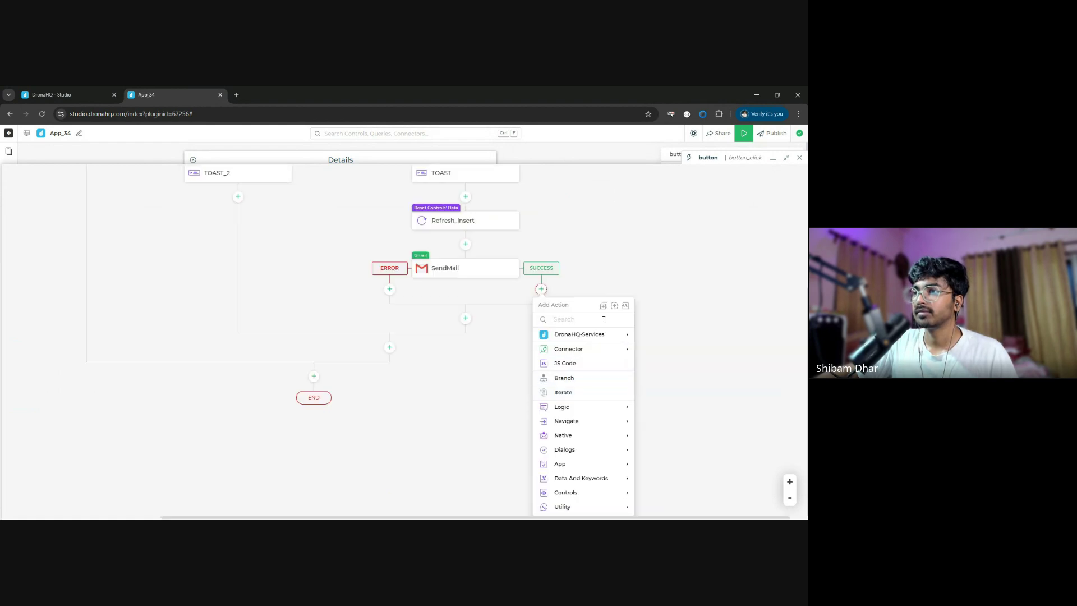
pyautogui.write('toast')
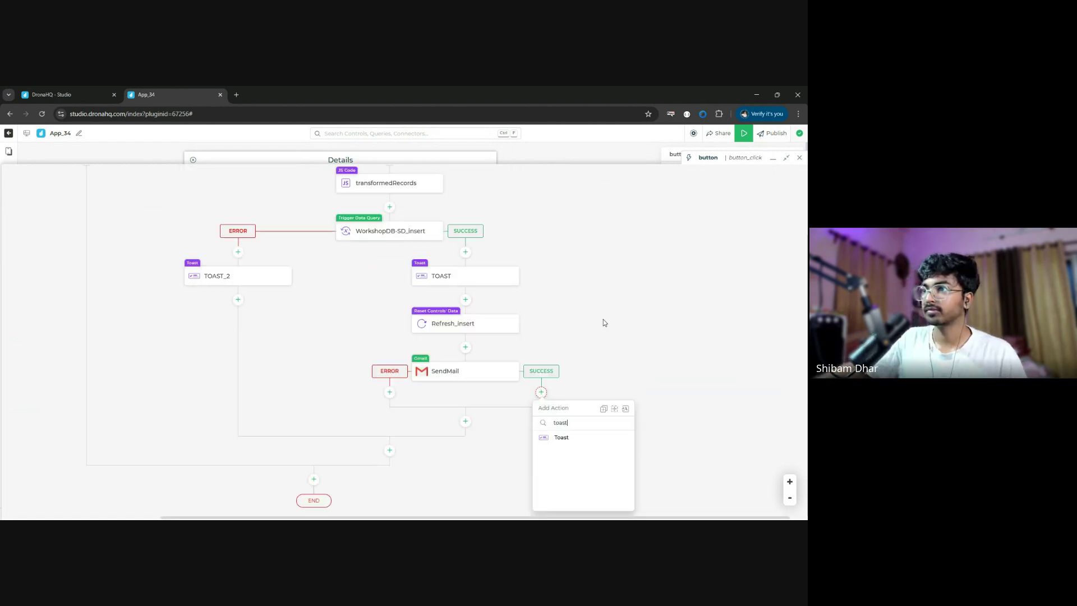
pyautogui.click(575, 444)
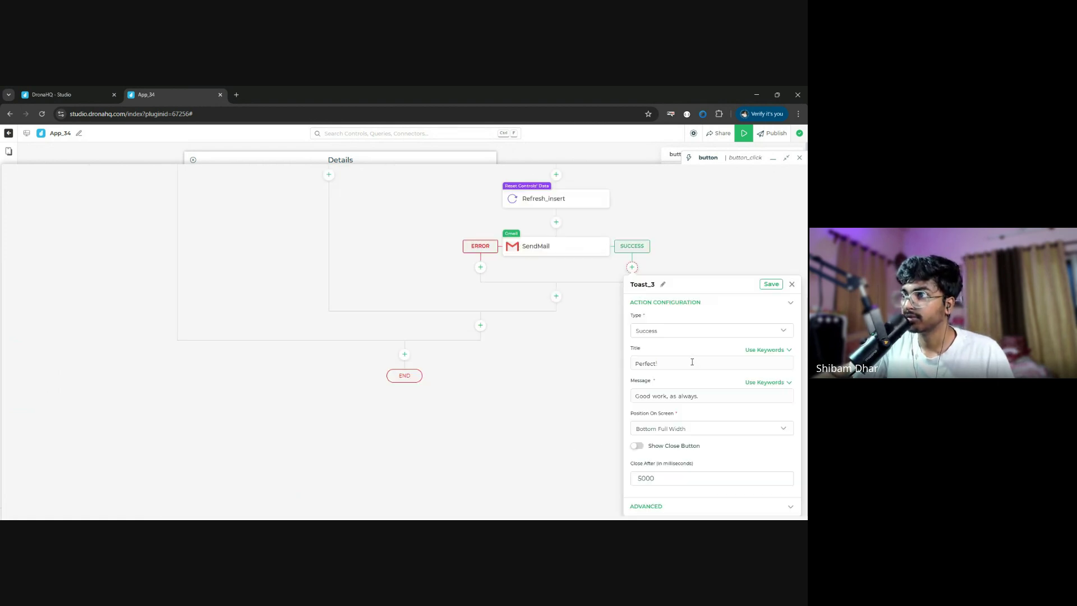
pyautogui.click(712, 395)
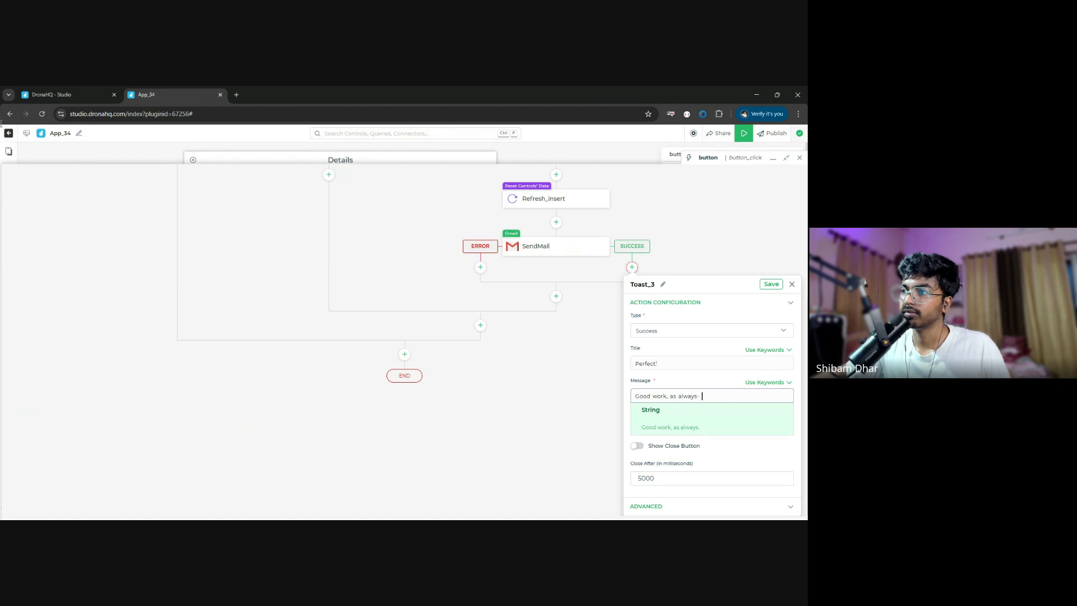
pyautogui.write('MAIL SENT')
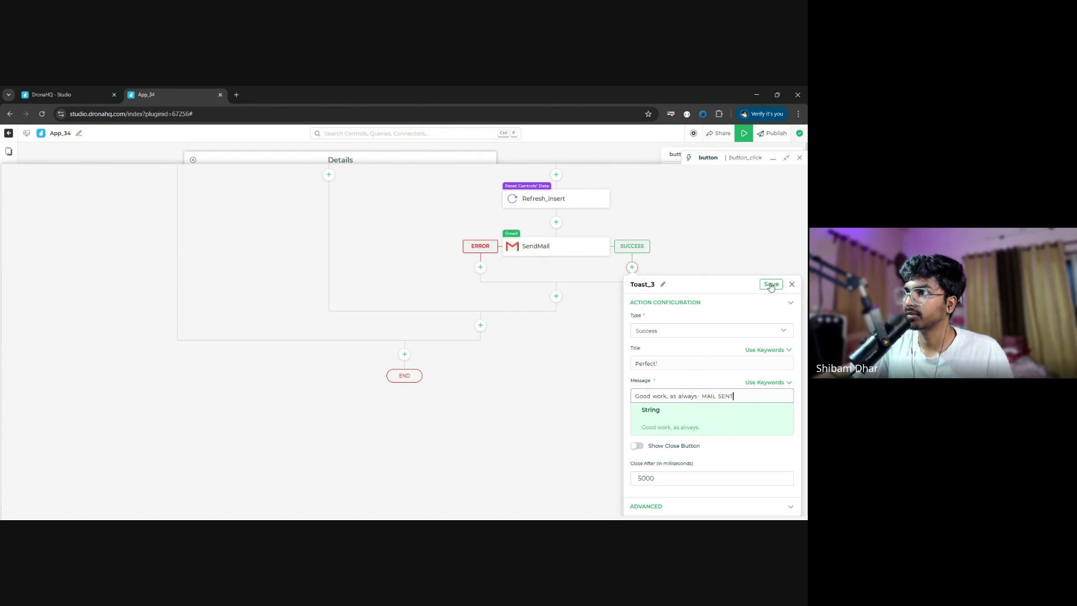
pyautogui.click(771, 285)
pyautogui.click(800, 157)
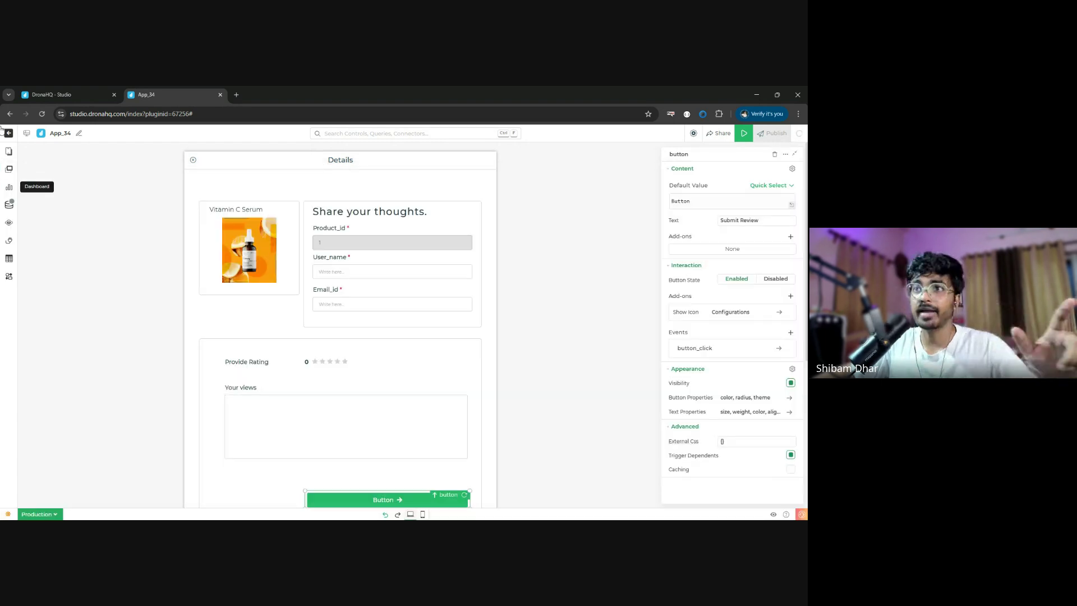
# - Switch to Screen 1 and select the Current Product List table
pyautogui.click(9, 151)
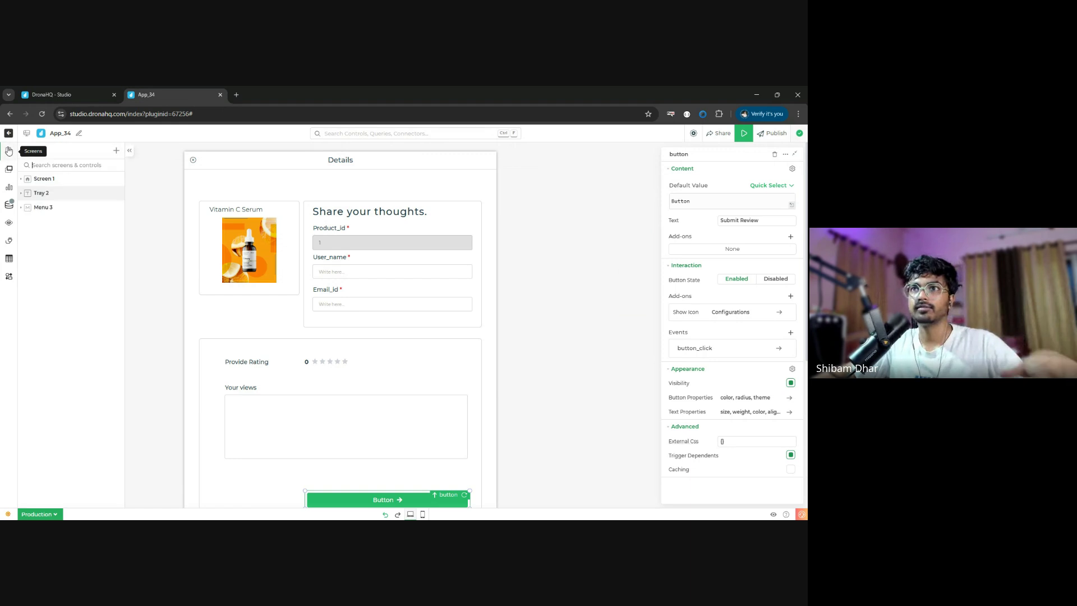
pyautogui.click(58, 181)
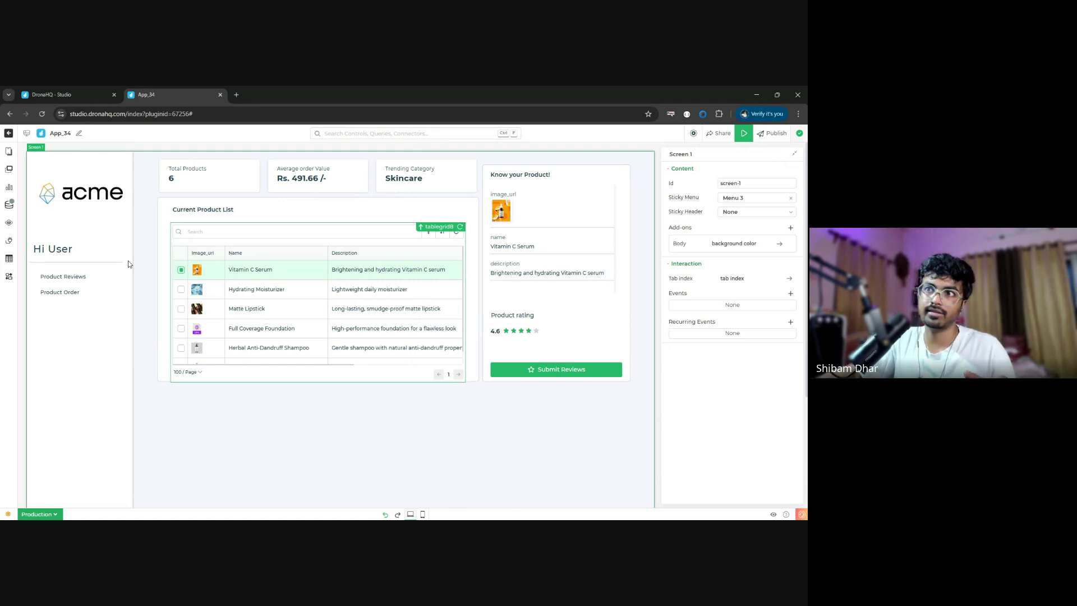
pyautogui.click(181, 261)
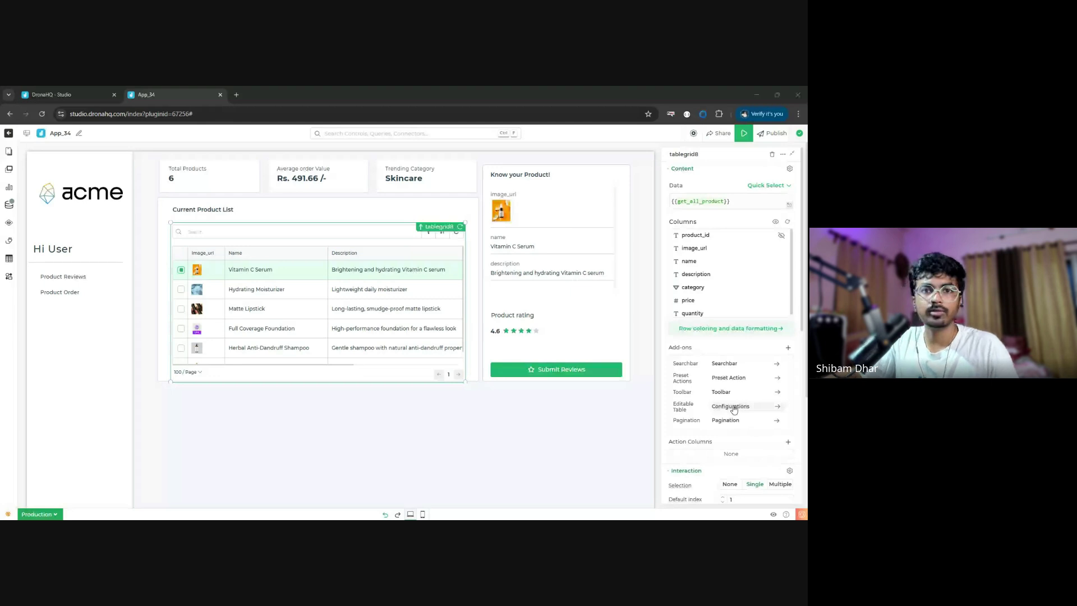
# - Open tablegrid8's Editable Table configuration and review the Editable Columns list
pyautogui.click(734, 407)
pyautogui.click(745, 188)
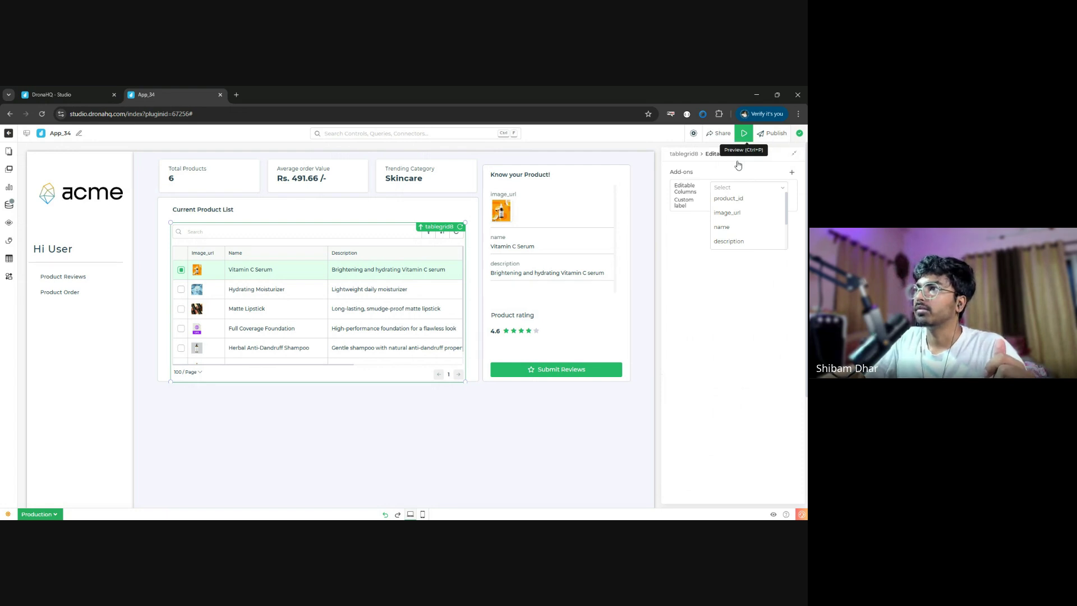
pyautogui.click(719, 305)
# - In Preview, select Hair Serum for Smoothness and open its Submit Reviews form
pyautogui.click(744, 134)
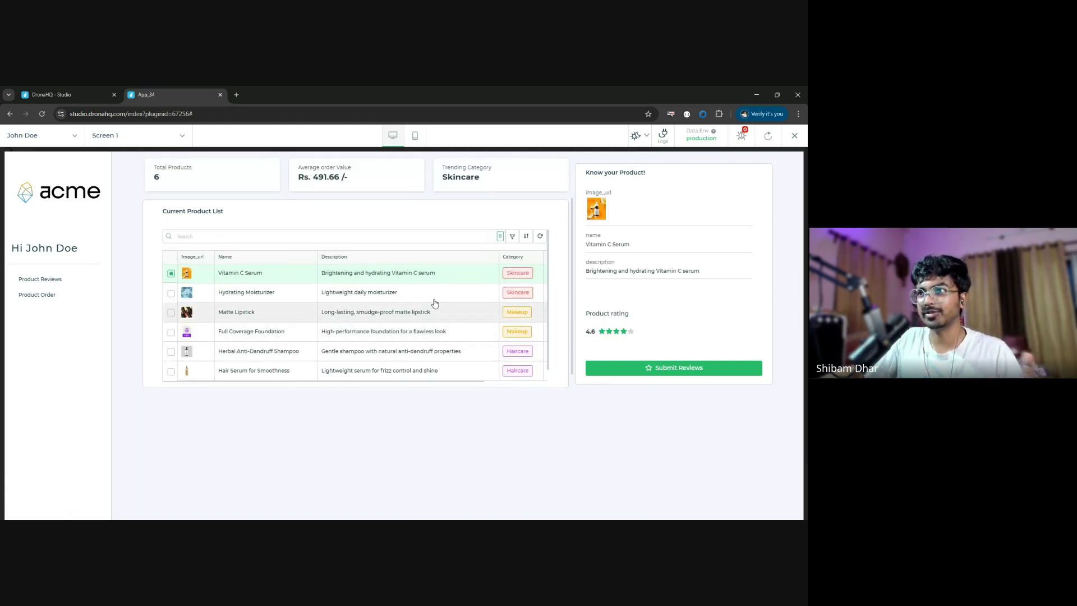
pyautogui.scroll(-1, 404, 343)
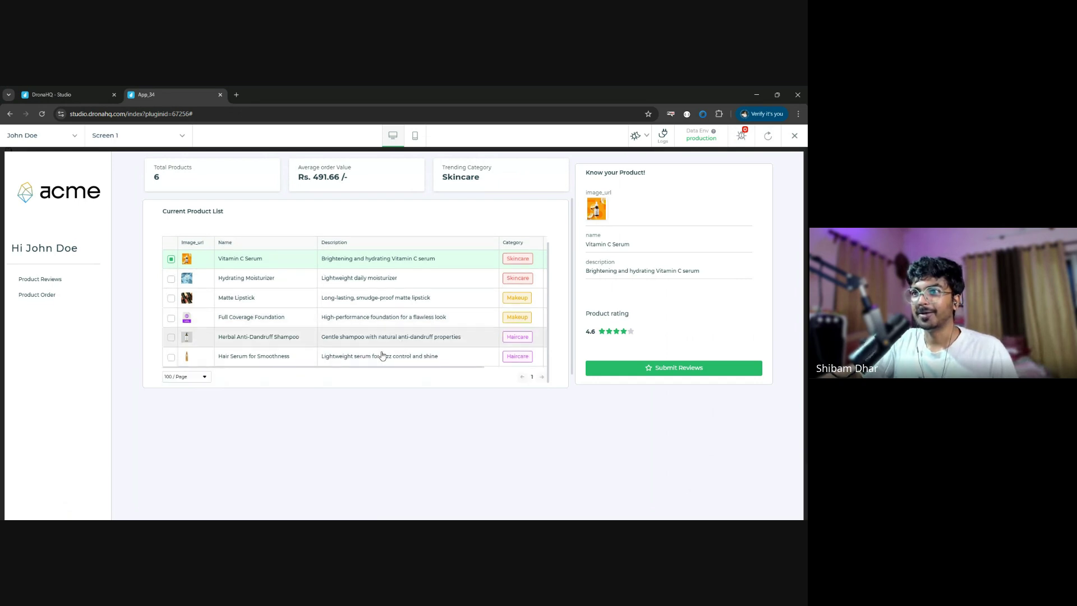
pyautogui.click(171, 358)
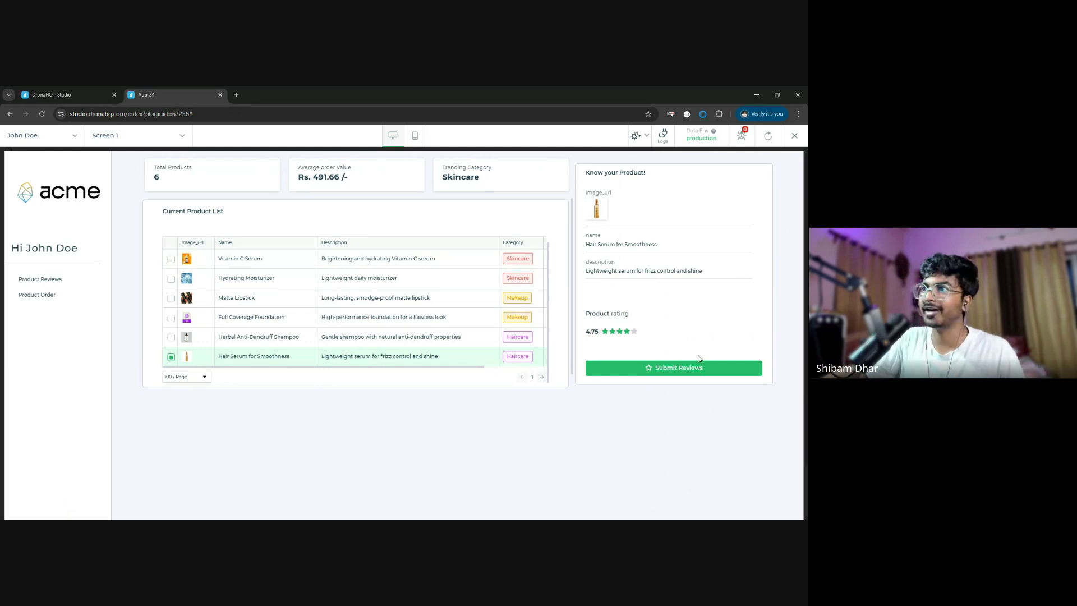
pyautogui.click(679, 368)
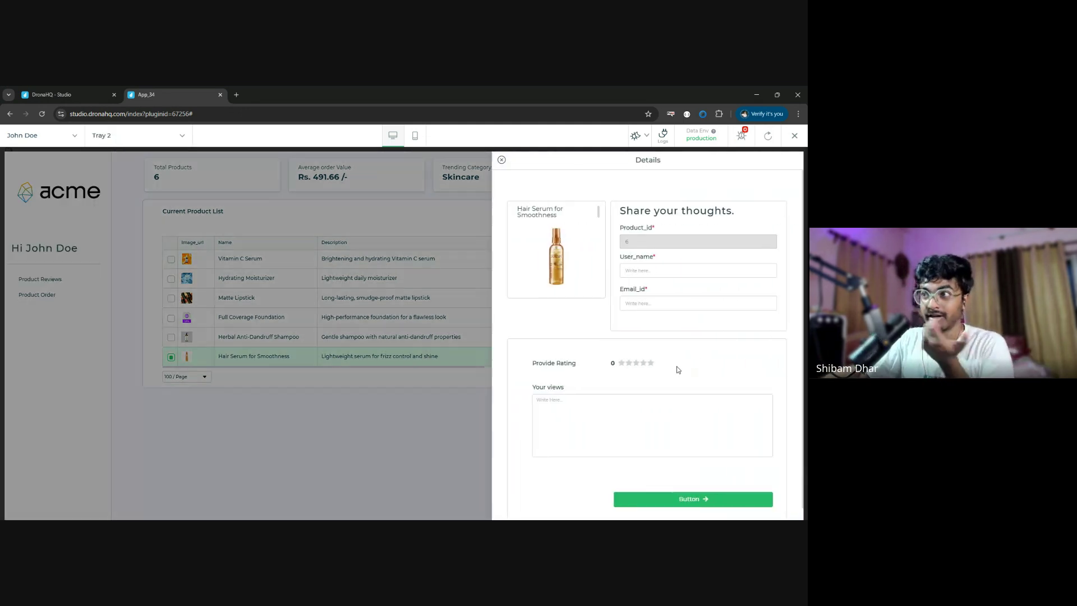
# - Enter the reviewer's name and e-mail, rate 3 stars, and comment 'Okayinsh'
pyautogui.click(692, 269)
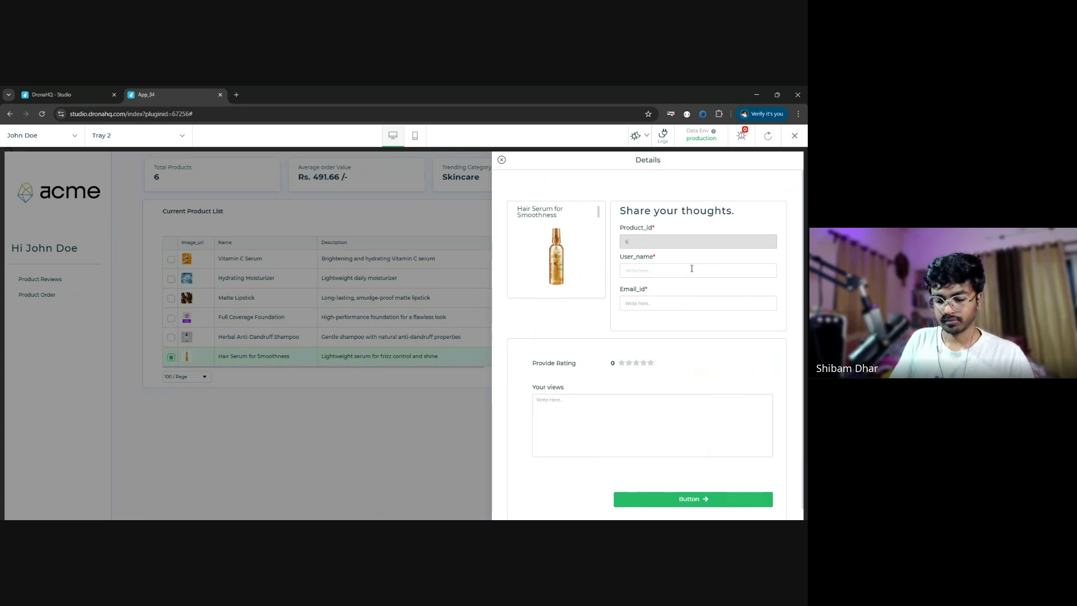
pyautogui.write('Ja')
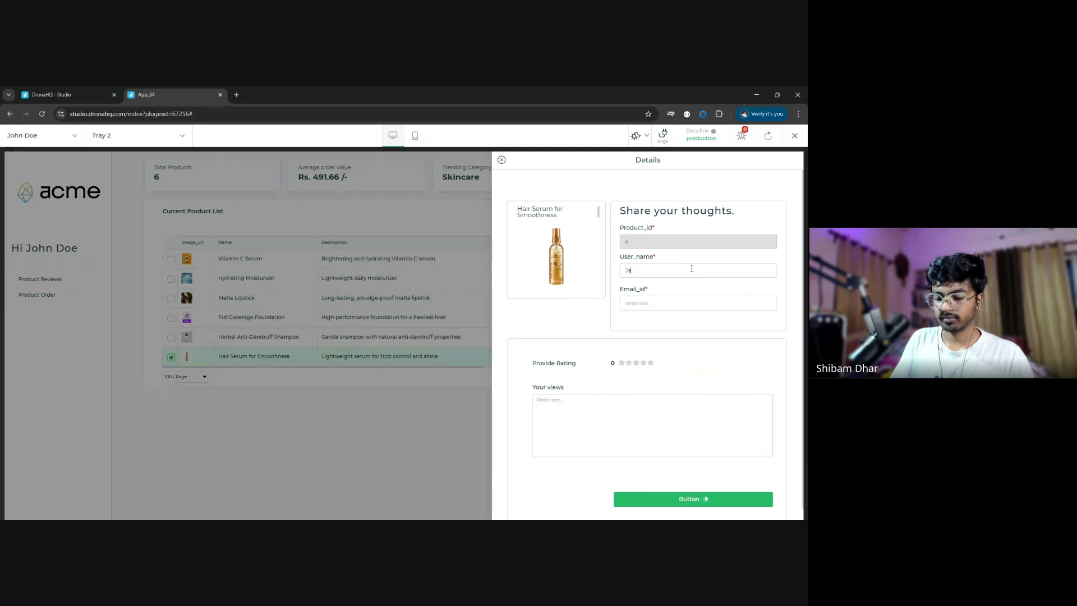
pyautogui.write('cob')
pyautogui.click(655, 303)
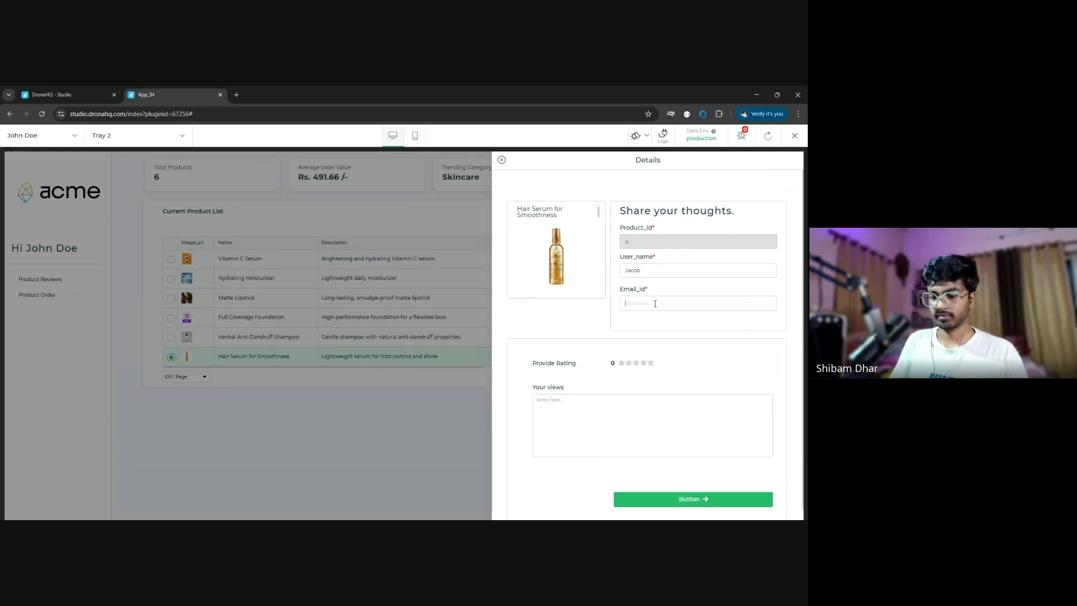
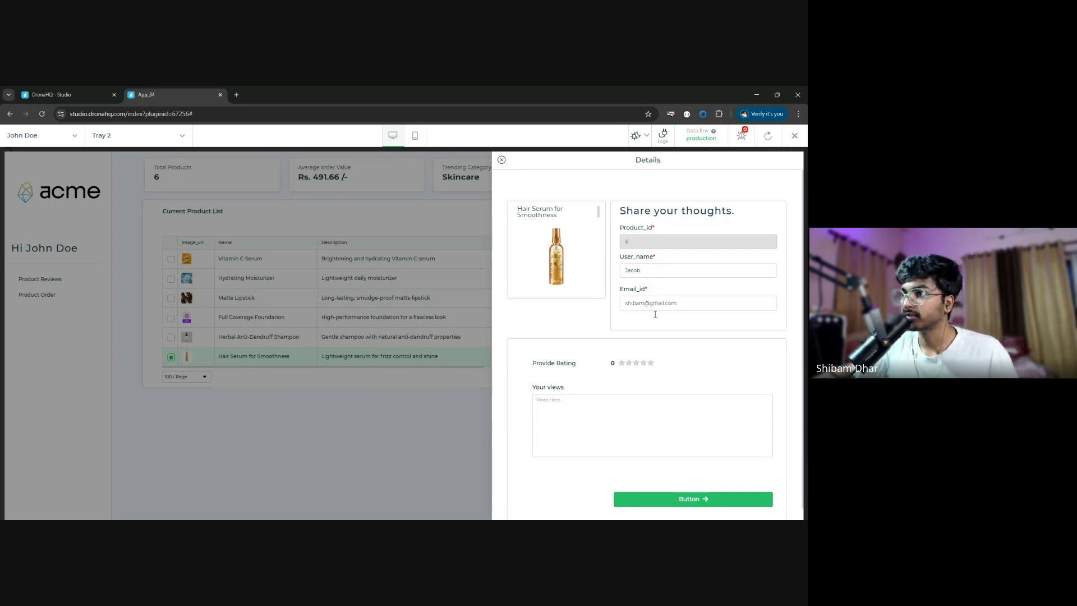
pyautogui.click(650, 364)
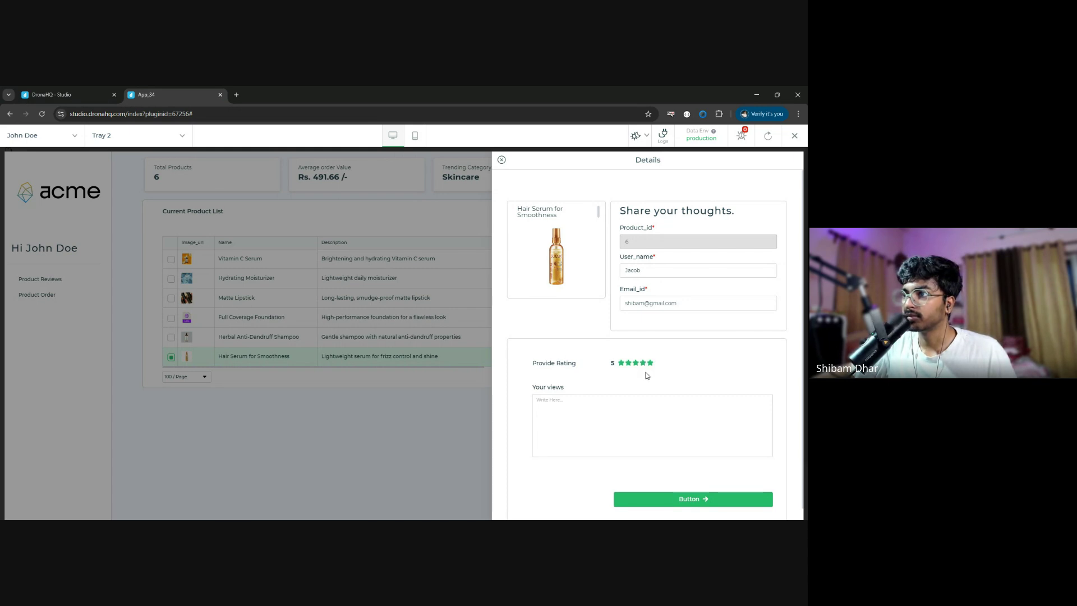
pyautogui.click(636, 364)
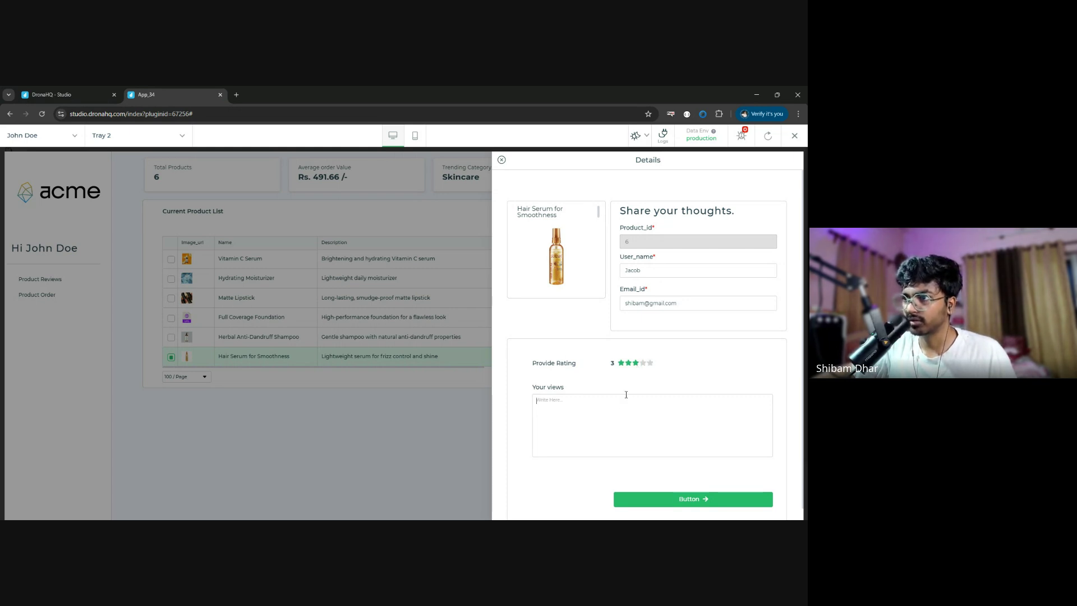
pyautogui.click(621, 404)
pyautogui.write('Okay')
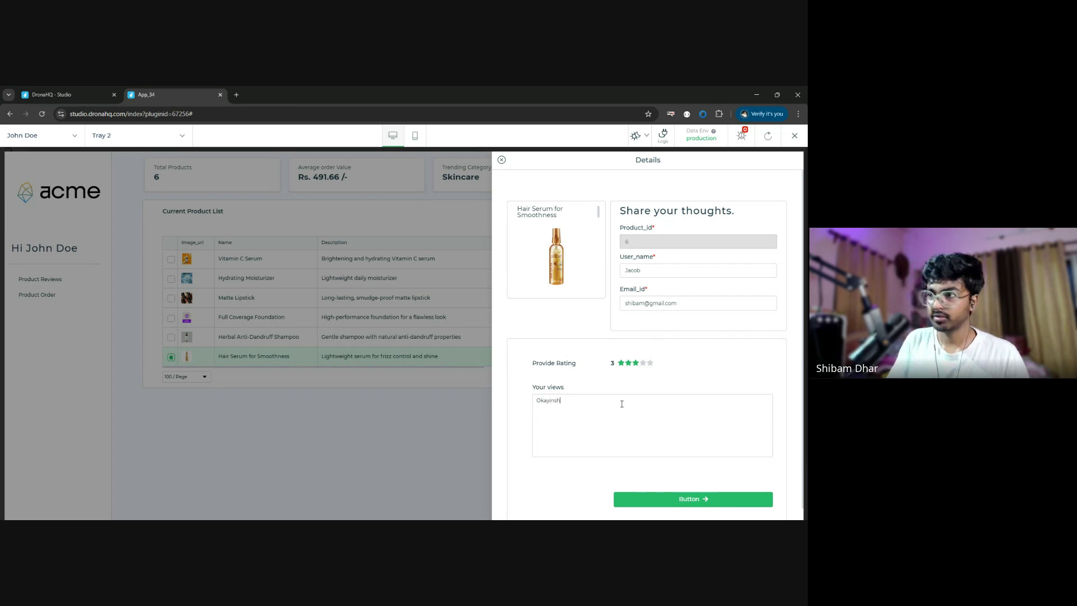
pyautogui.write('insh')
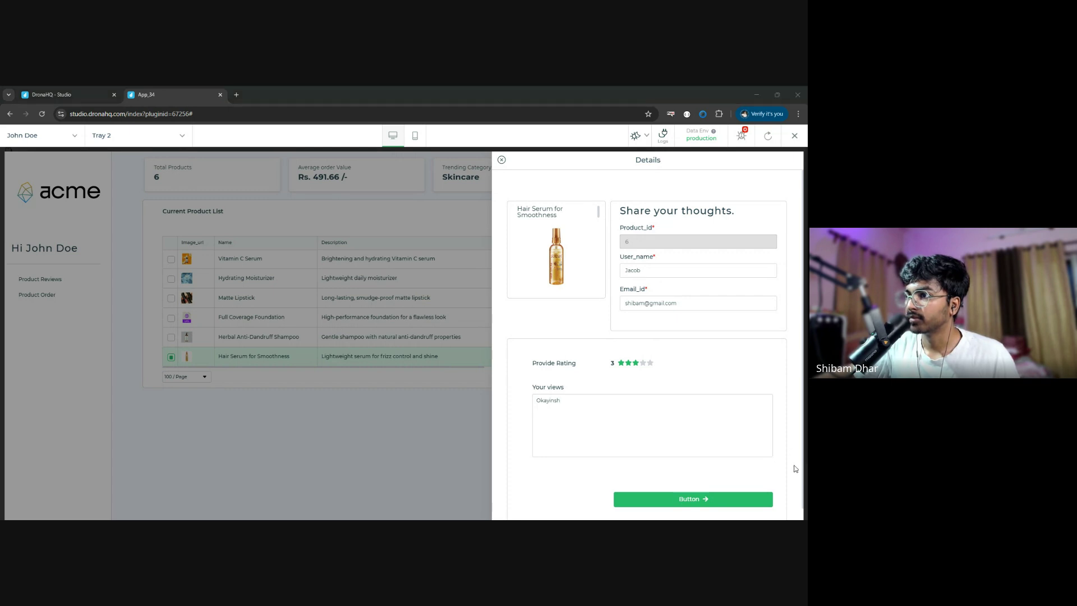
# - Submit the Hair Serum review and confirm in the logs that Gmail/SendMail returned status 200
pyautogui.click(713, 503)
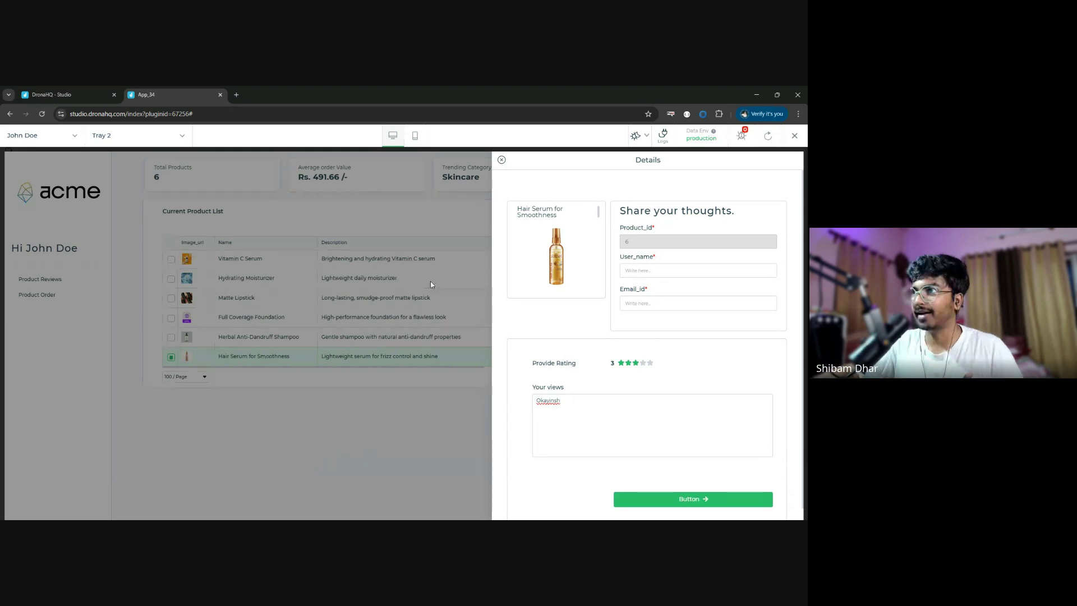
pyautogui.click(664, 134)
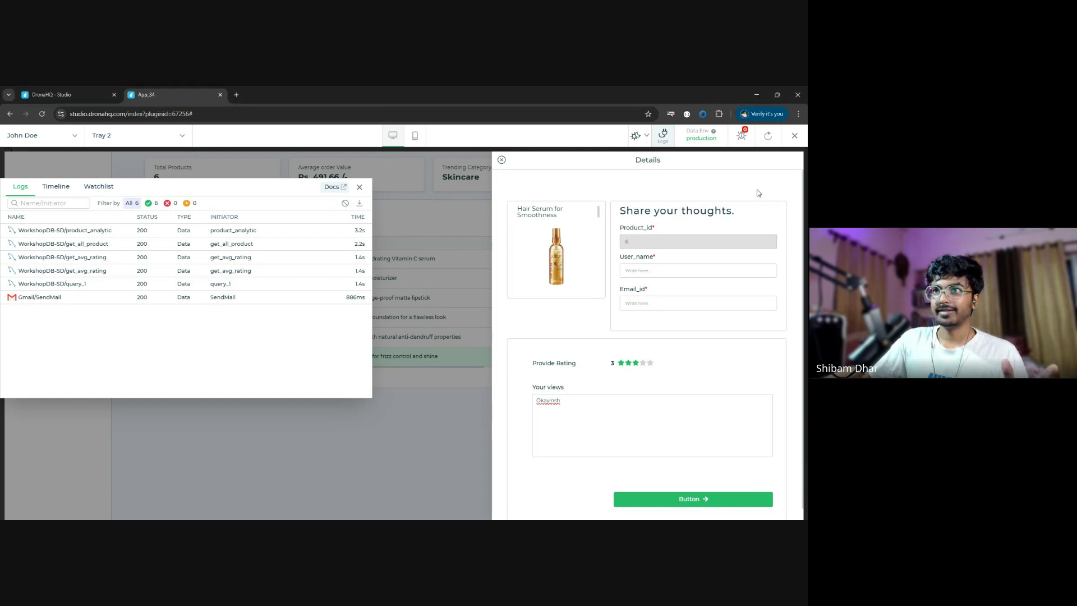
# - Exit the preview to return to Screen 1's acme dashboard in the builder
pyautogui.click(795, 136)
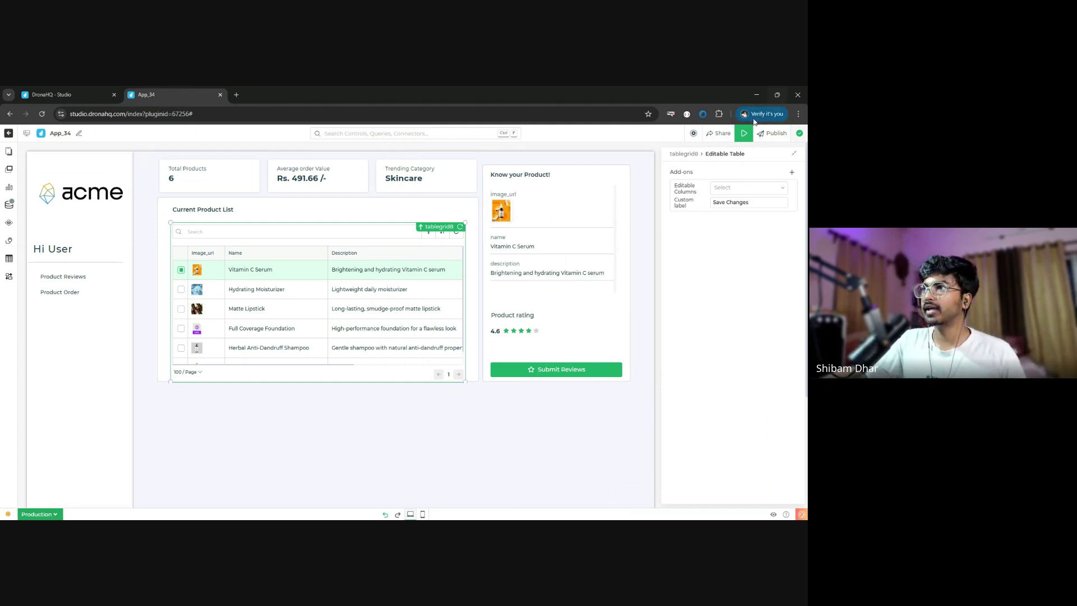
# - Write release notes 'app reaady version 1' for version 0.0.1, closing Publish without publishing
pyautogui.click(776, 134)
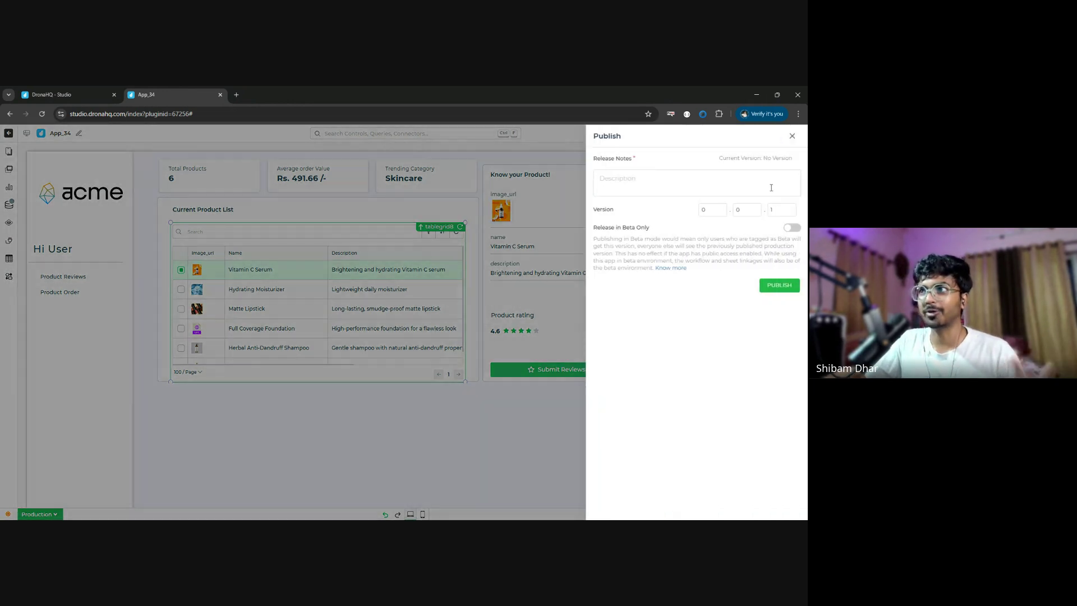
pyautogui.click(706, 189)
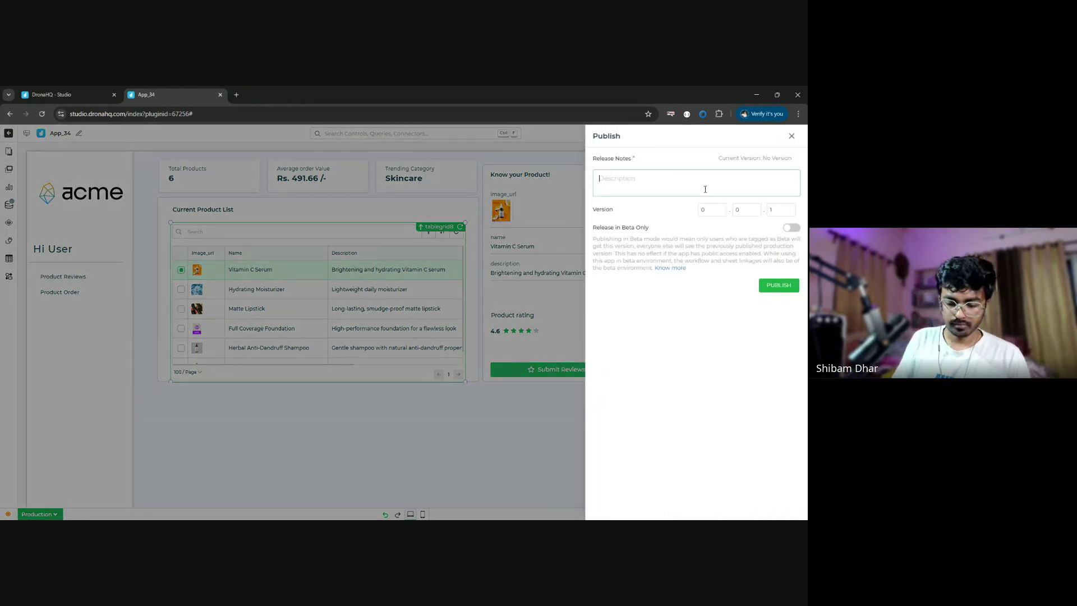
pyautogui.write('app reaady ve')
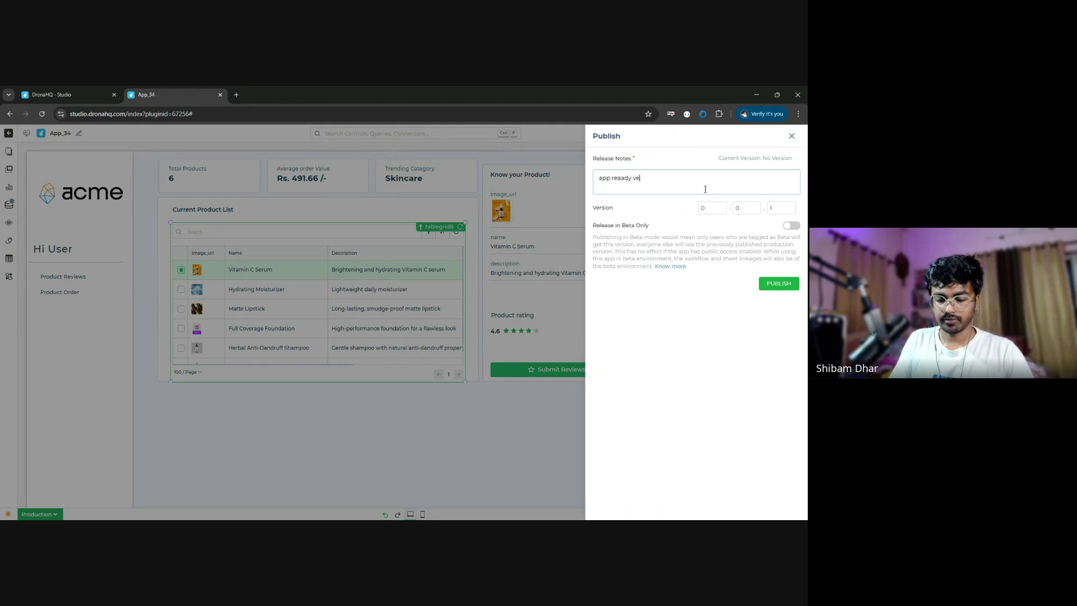
pyautogui.write('rsion 1')
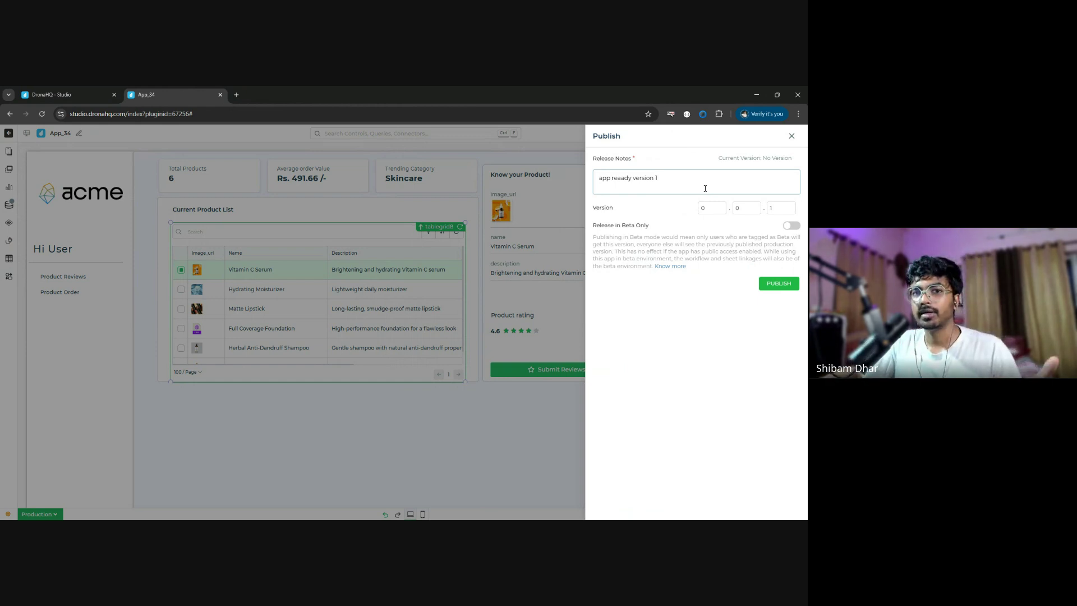
pyautogui.click(792, 136)
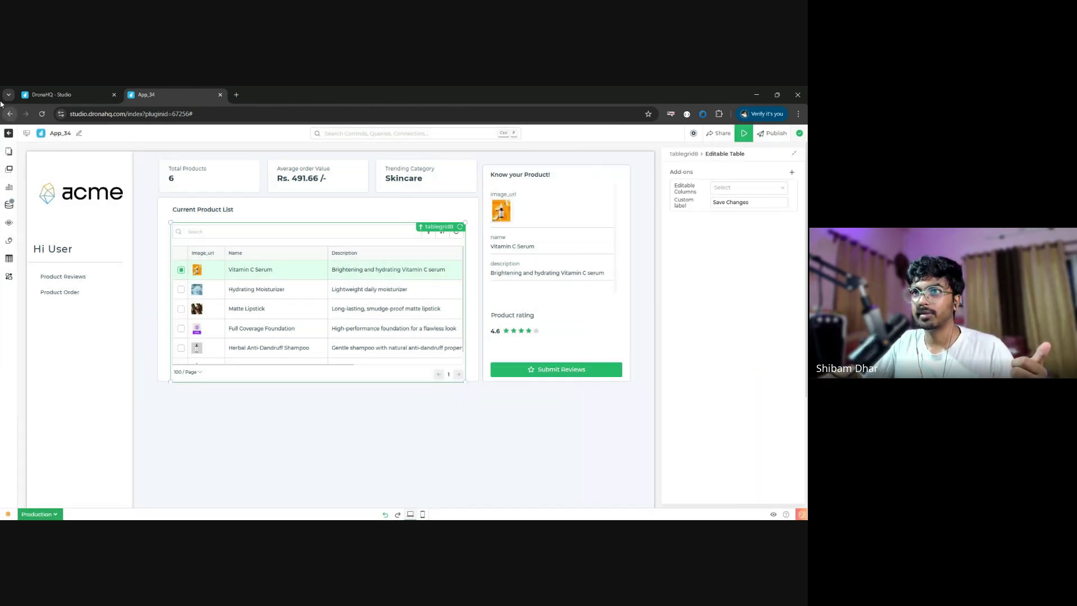
# - Go to Account Settings > Theme Configuration and open the sd-nyka theme card
pyautogui.click(76, 95)
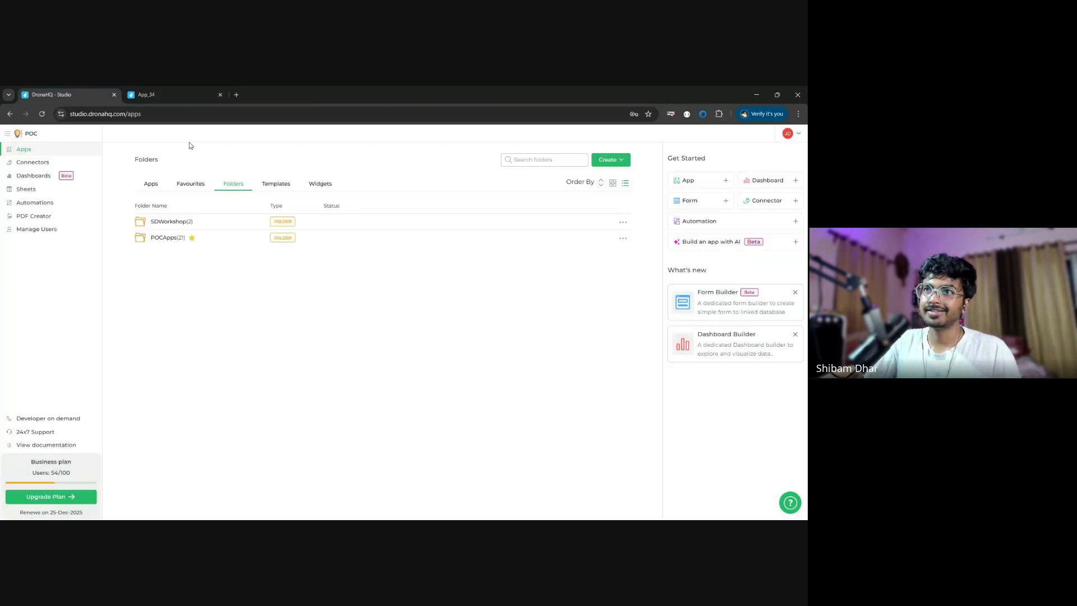
pyautogui.click(794, 135)
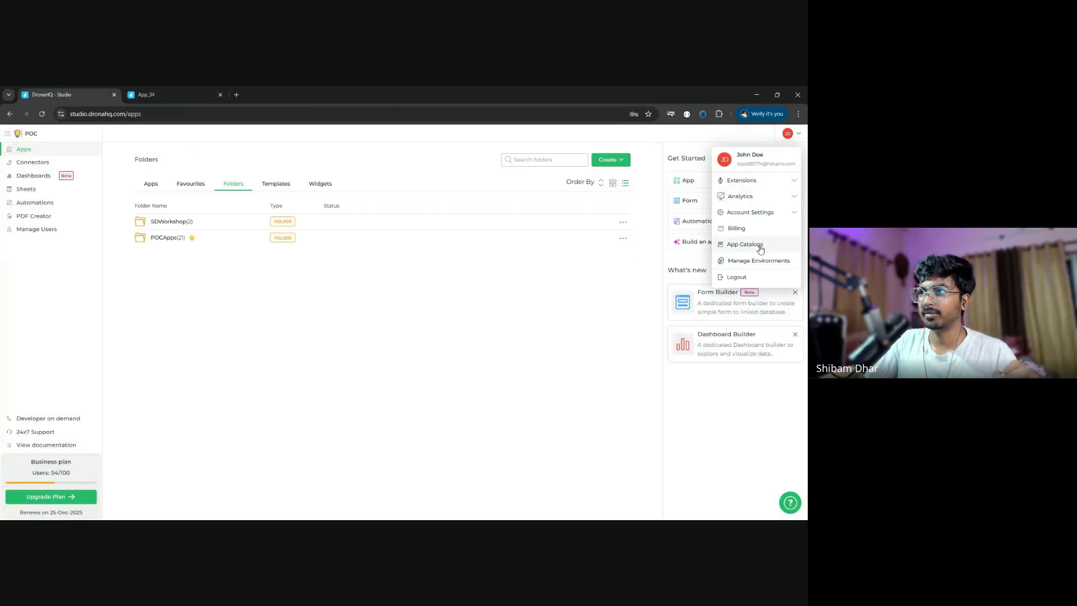
pyautogui.moveTo(764, 218)
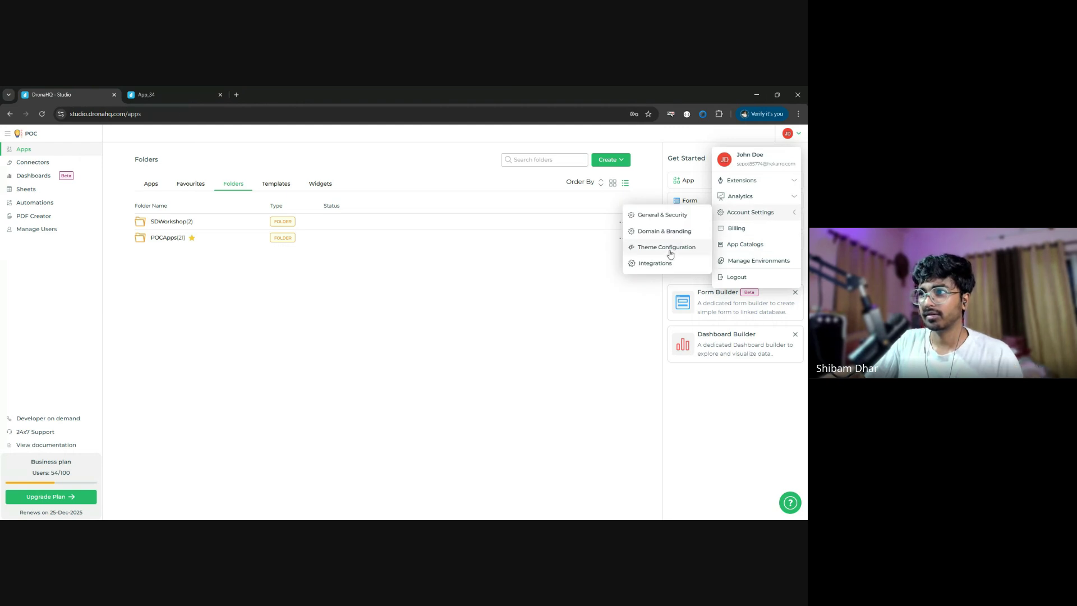
pyautogui.click(668, 248)
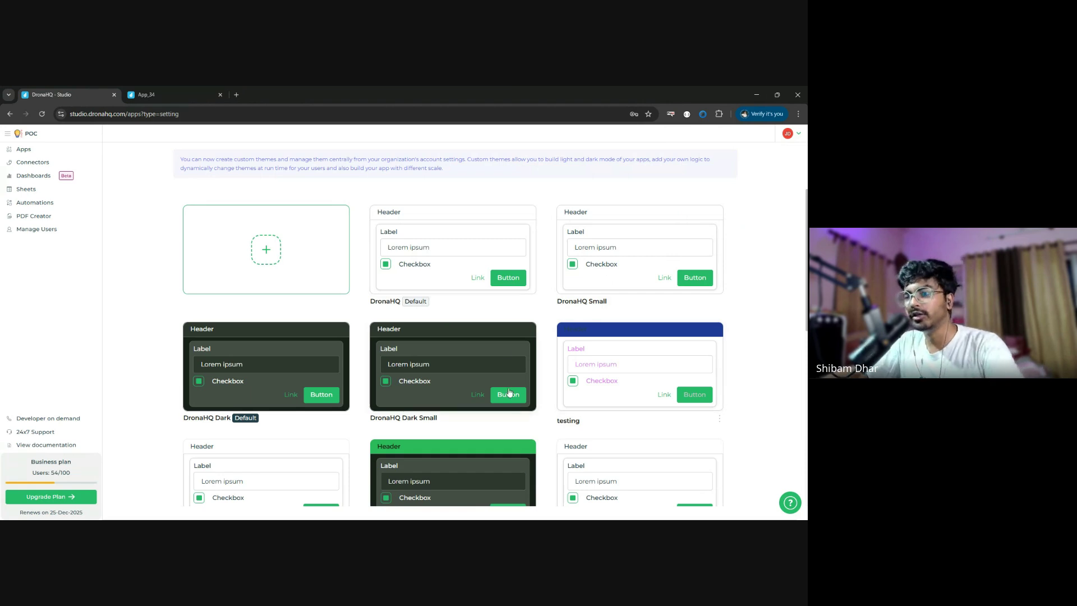
pyautogui.scroll(-7, 510, 392)
pyautogui.scroll(7, 510, 392)
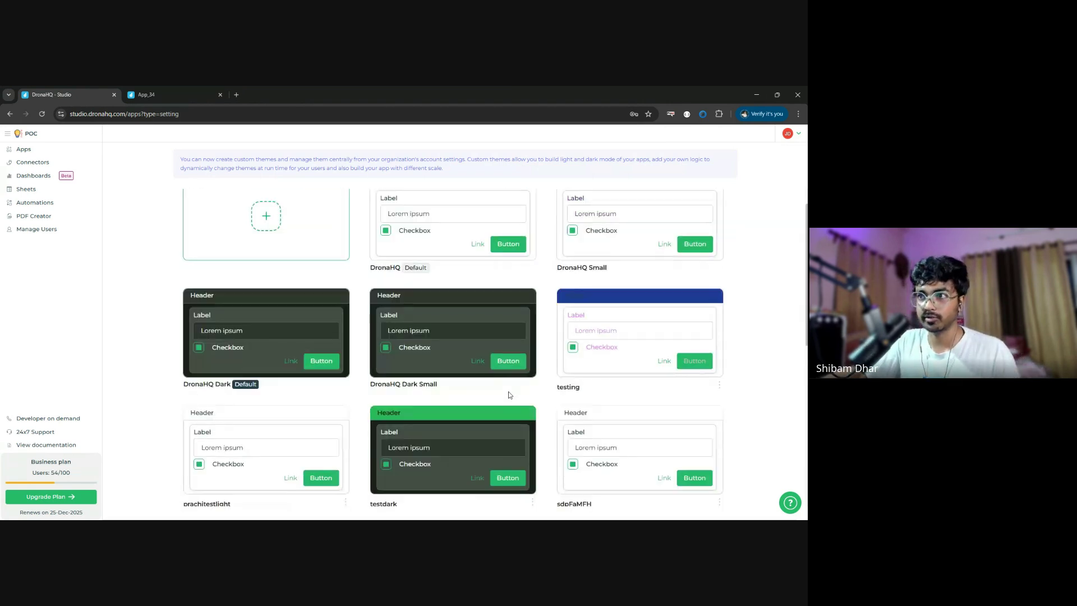
pyautogui.scroll(-7, 512, 383)
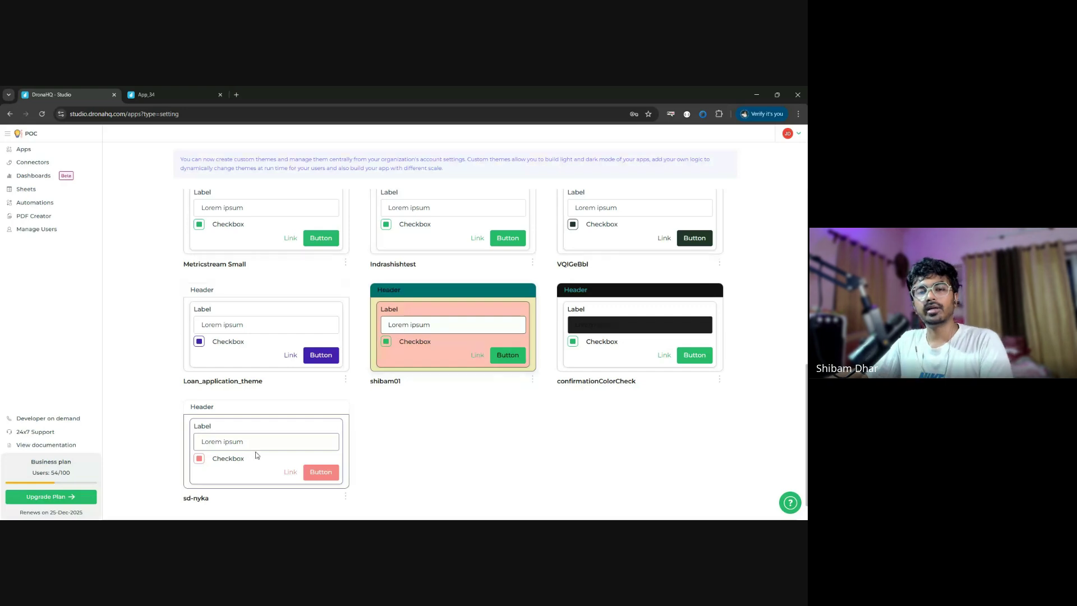
pyautogui.click(258, 455)
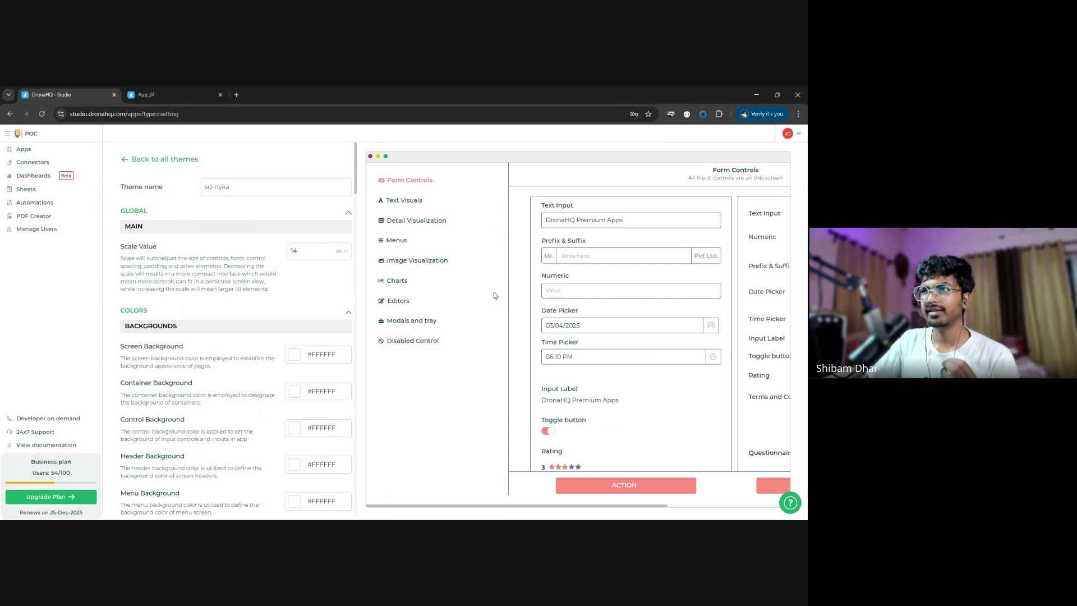
# - Scroll through sd-nyka's preview and settings to review its colours and content font sizes
pyautogui.hscroll(3, 496, 295)
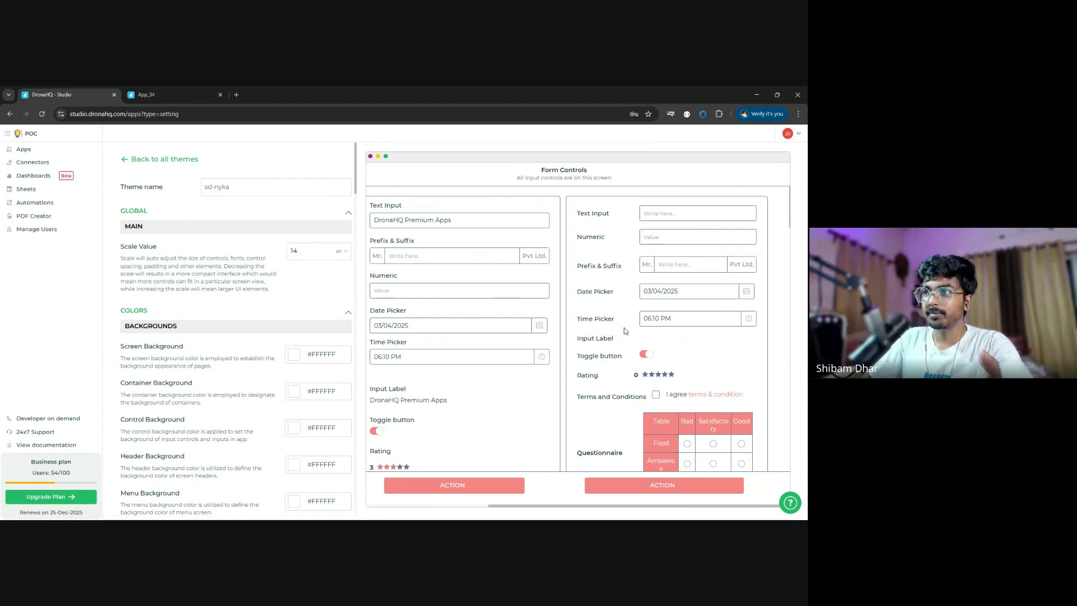
pyautogui.scroll(-3, 452, 318)
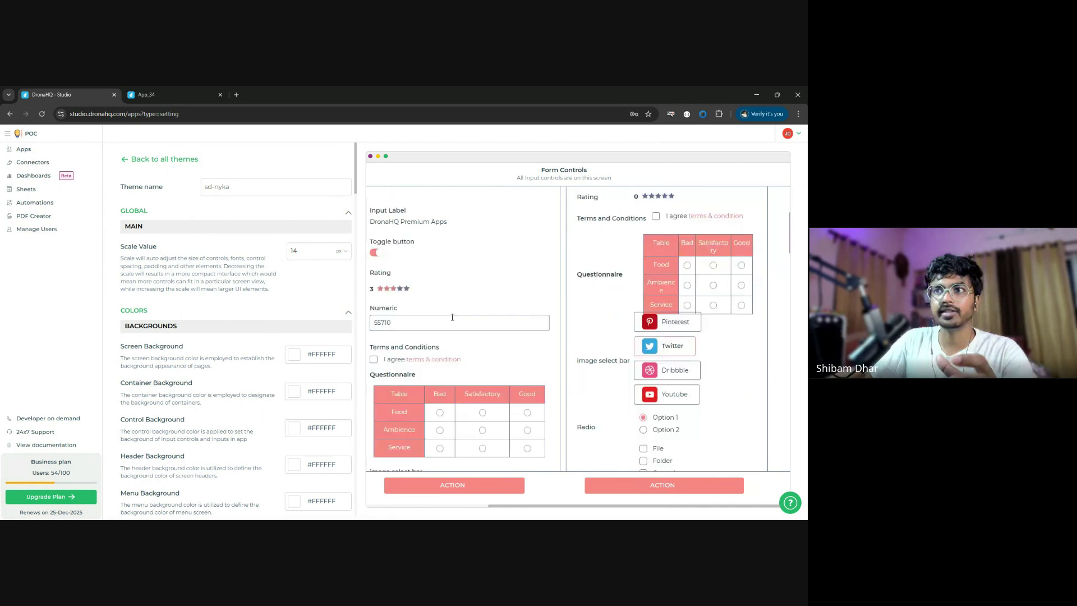
pyautogui.scroll(-15, 274, 397)
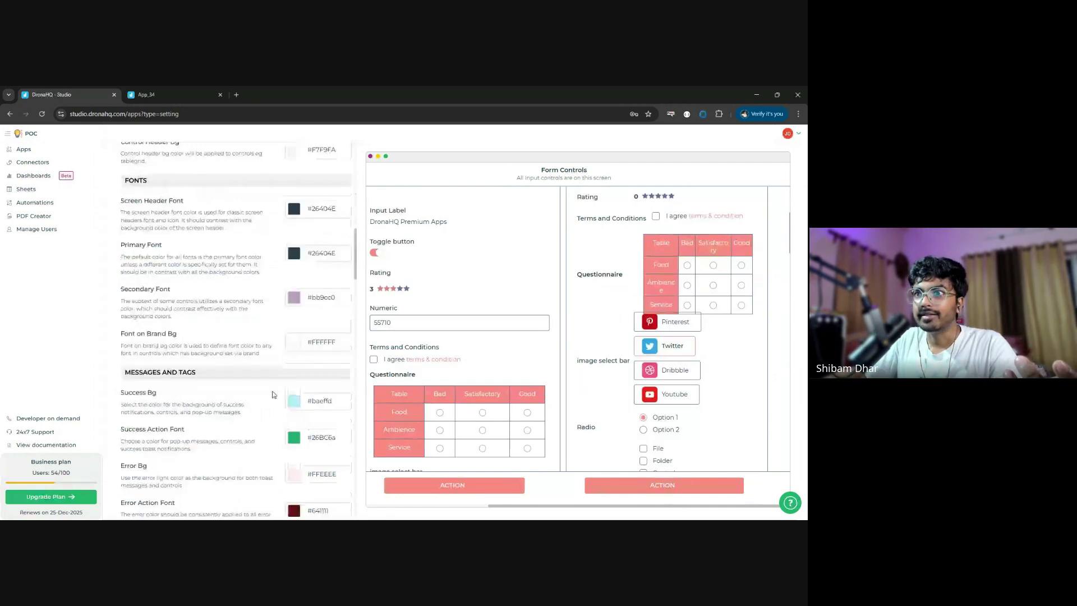
pyautogui.scroll(-5, 274, 397)
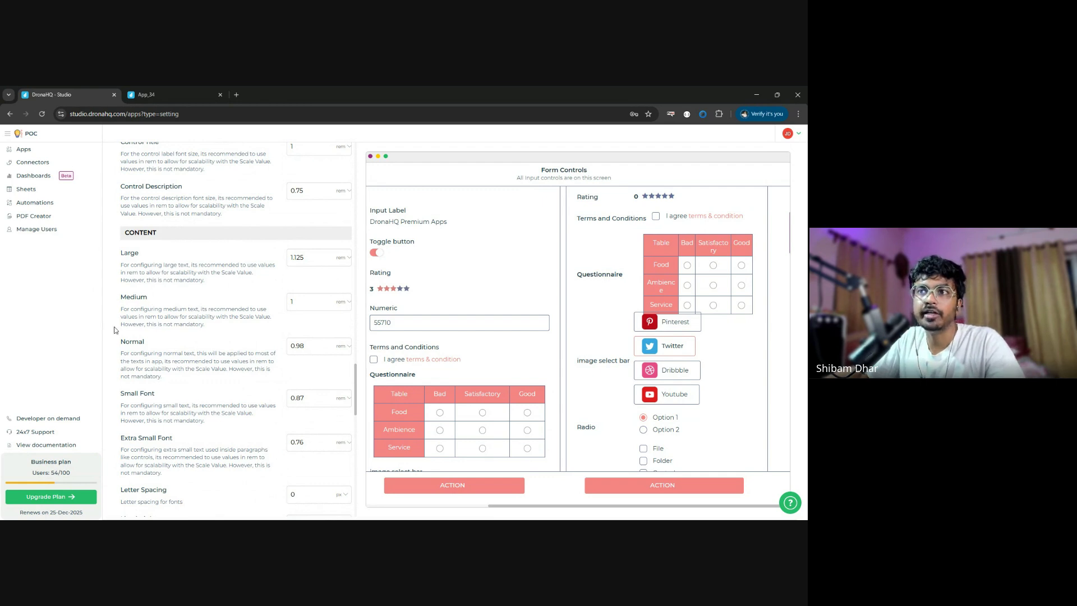
# - In App_34's Themes settings, choose sd-nyka for Default Light and Default Dark, then save
pyautogui.click(150, 94)
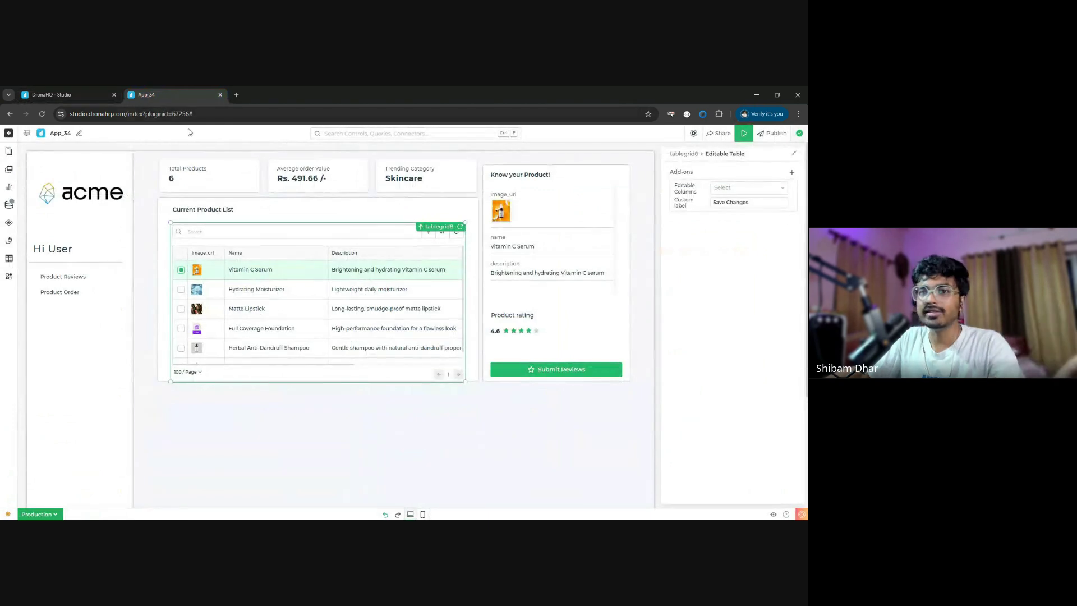
pyautogui.click(695, 133)
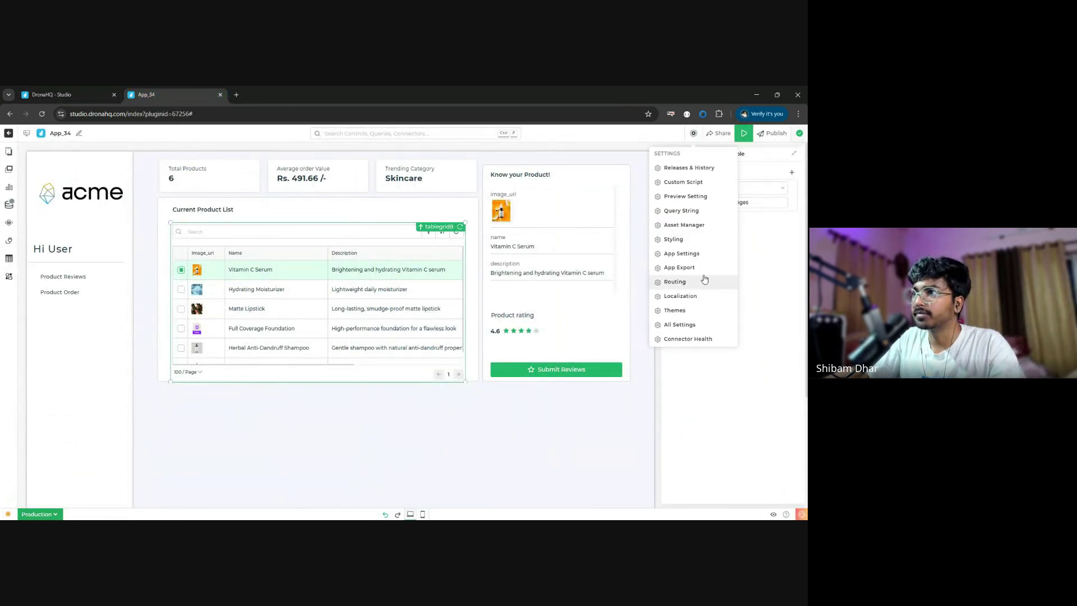
pyautogui.click(675, 311)
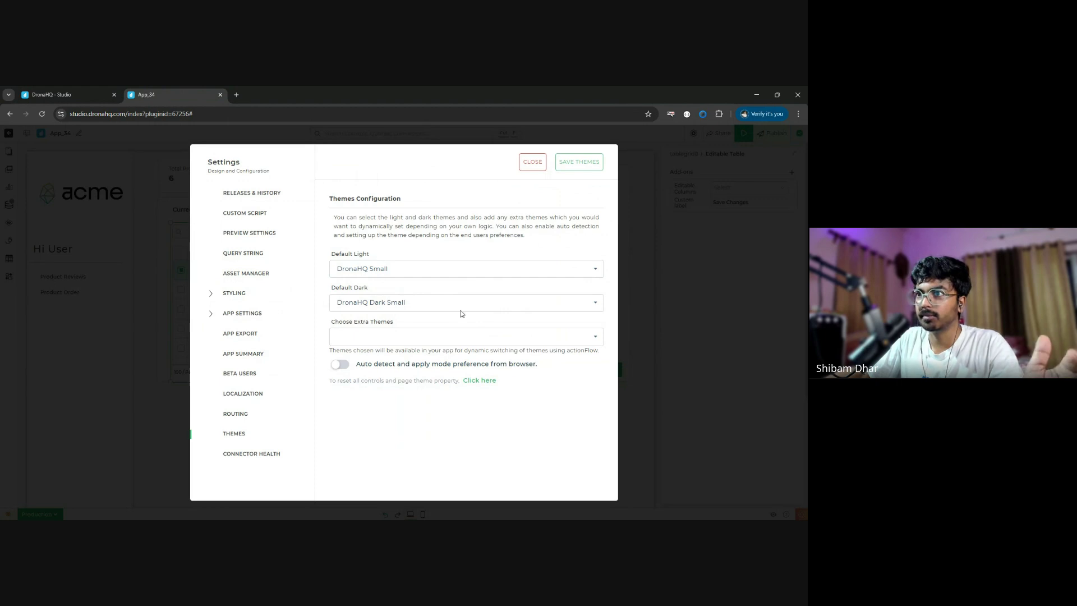
pyautogui.click(466, 274)
pyautogui.scroll(-3, 462, 317)
pyautogui.click(440, 357)
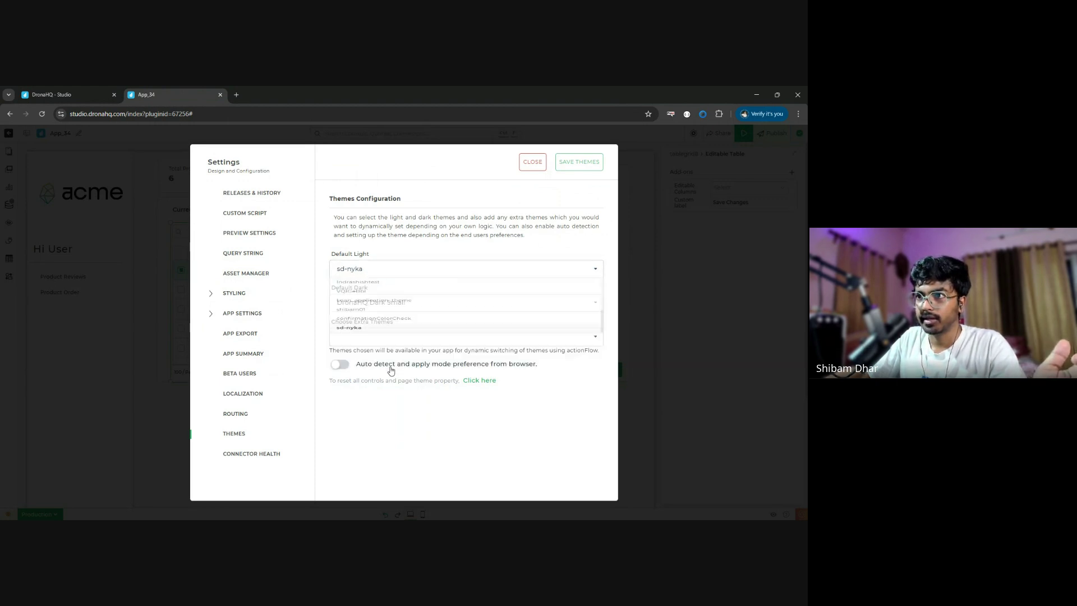
pyautogui.click(440, 302)
pyautogui.scroll(-3, 415, 354)
pyautogui.click(415, 394)
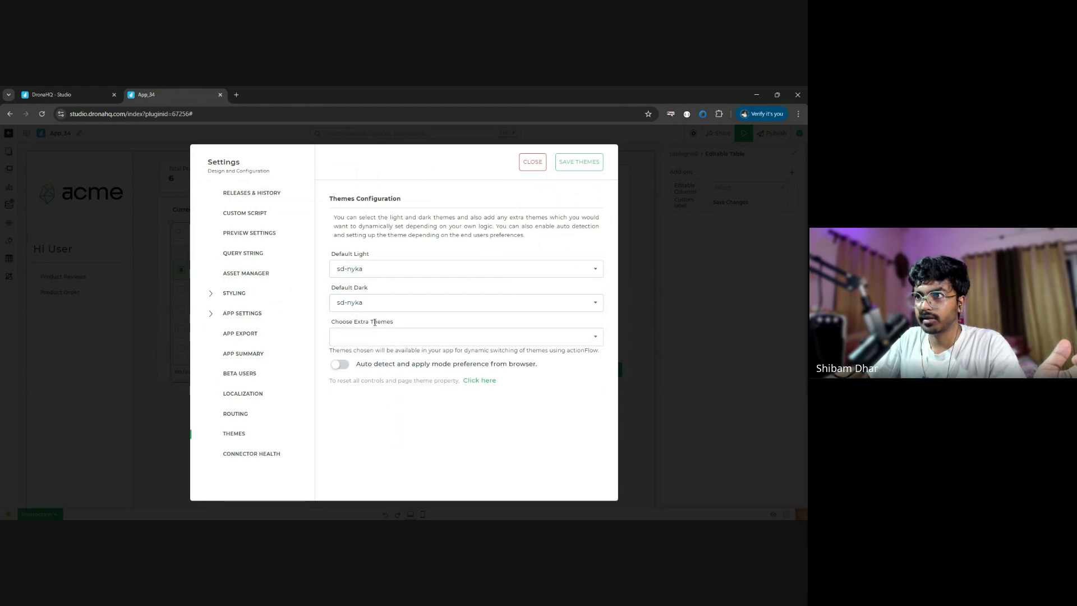
pyautogui.click(583, 163)
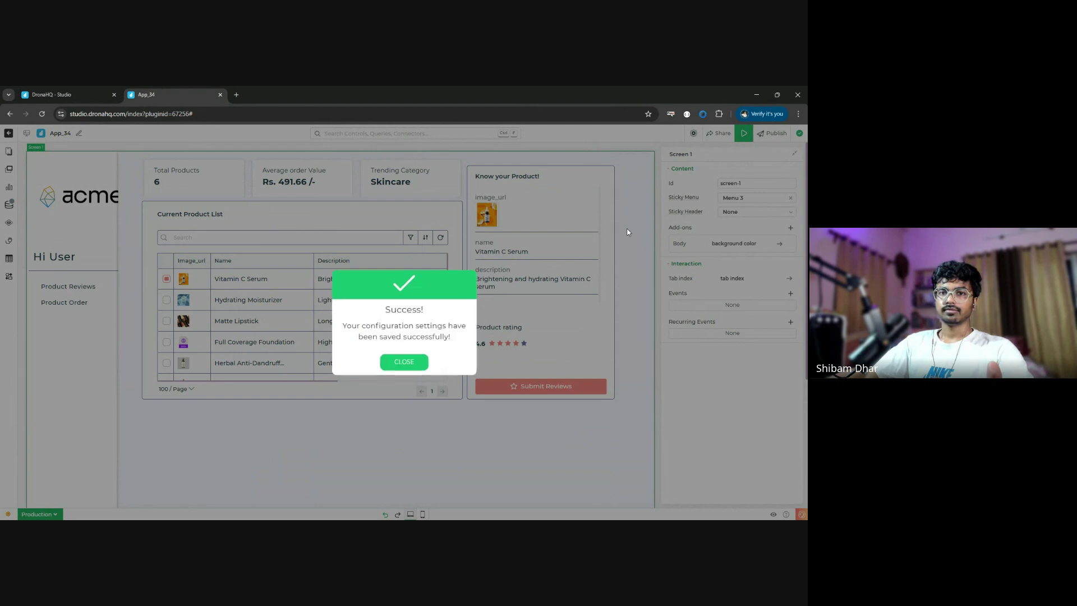
pyautogui.click(406, 363)
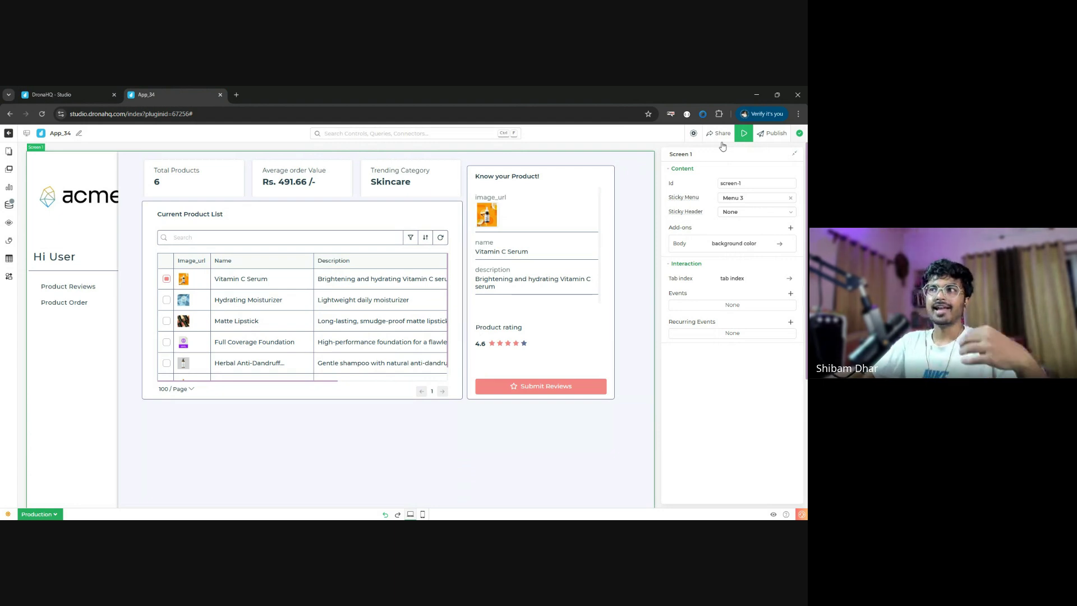
pyautogui.click(694, 134)
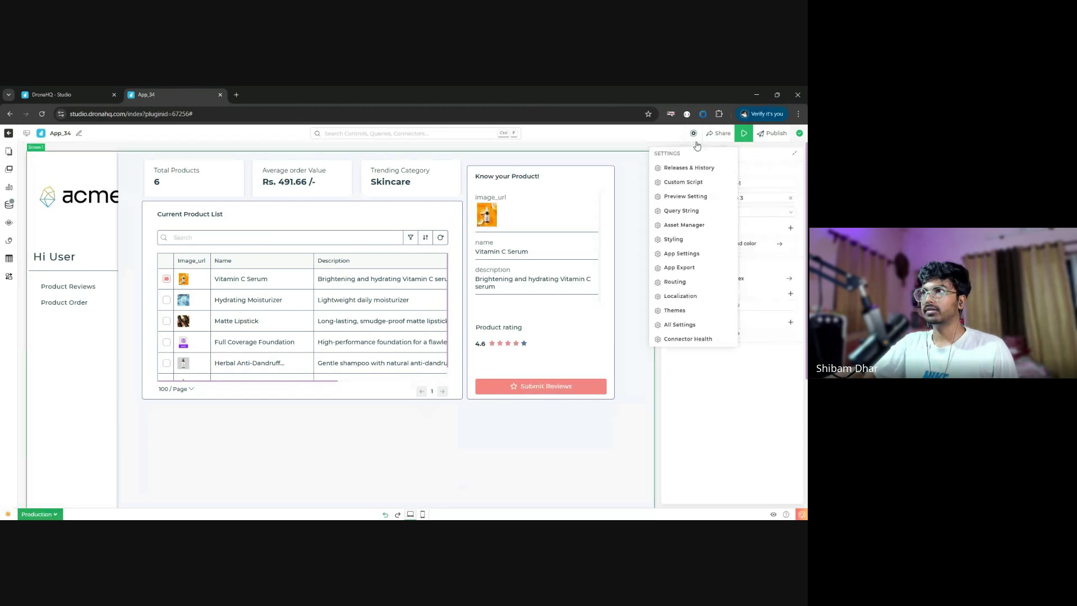
pyautogui.click(770, 137)
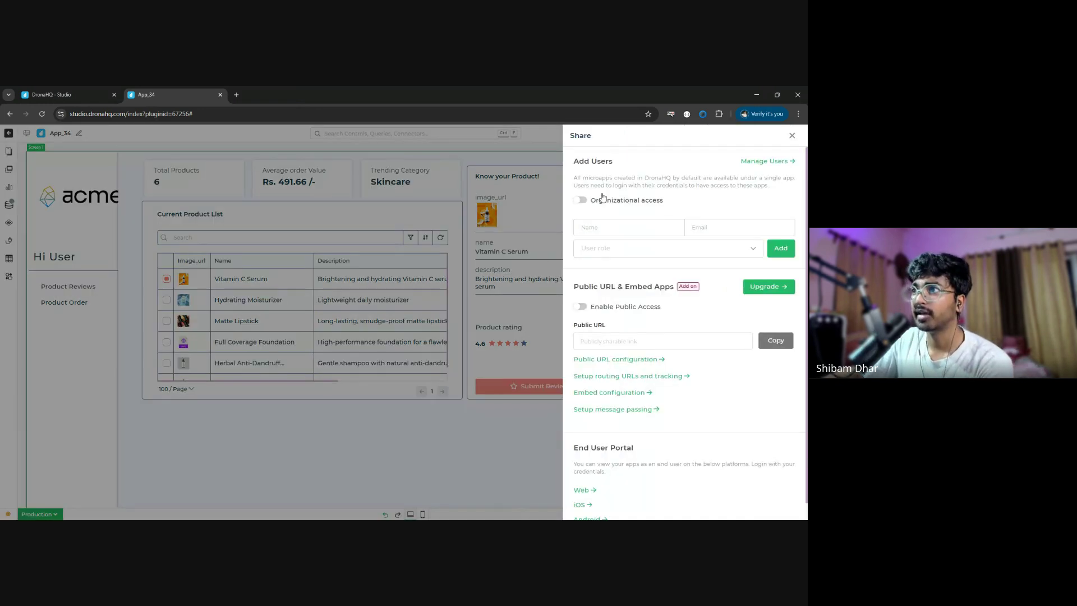
# - Switch on Enable Public Access in App_34's Share panel, then close the panel
pyautogui.click(713, 134)
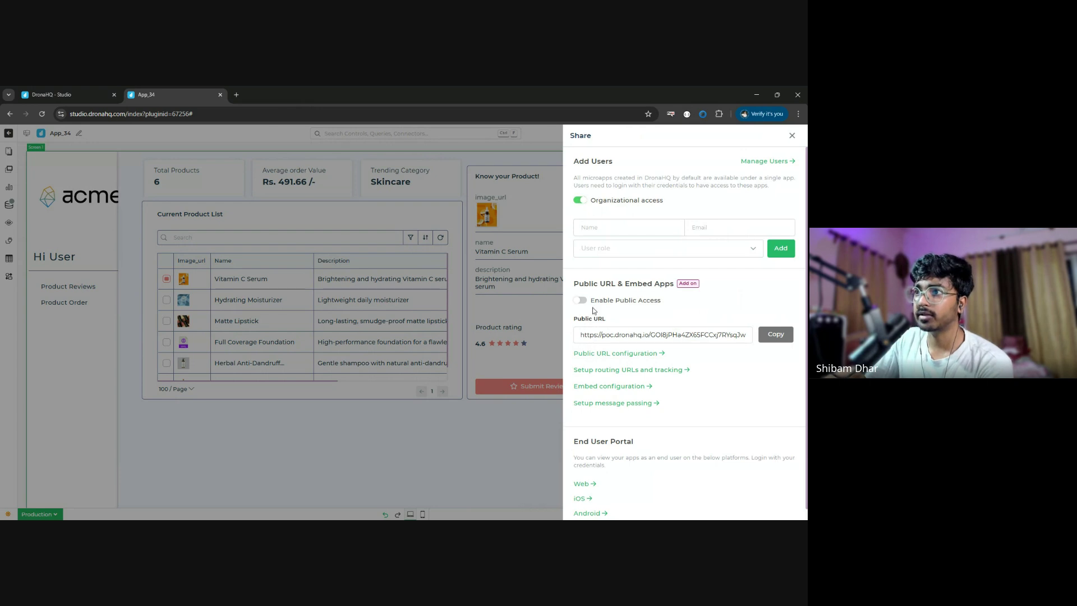
pyautogui.click(579, 300)
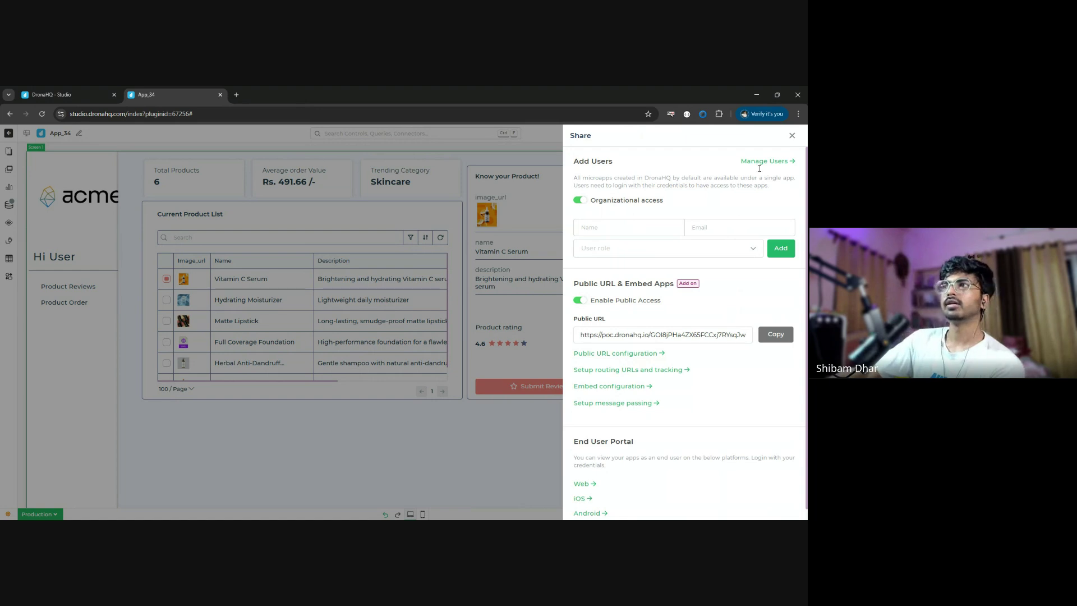
pyautogui.click(792, 135)
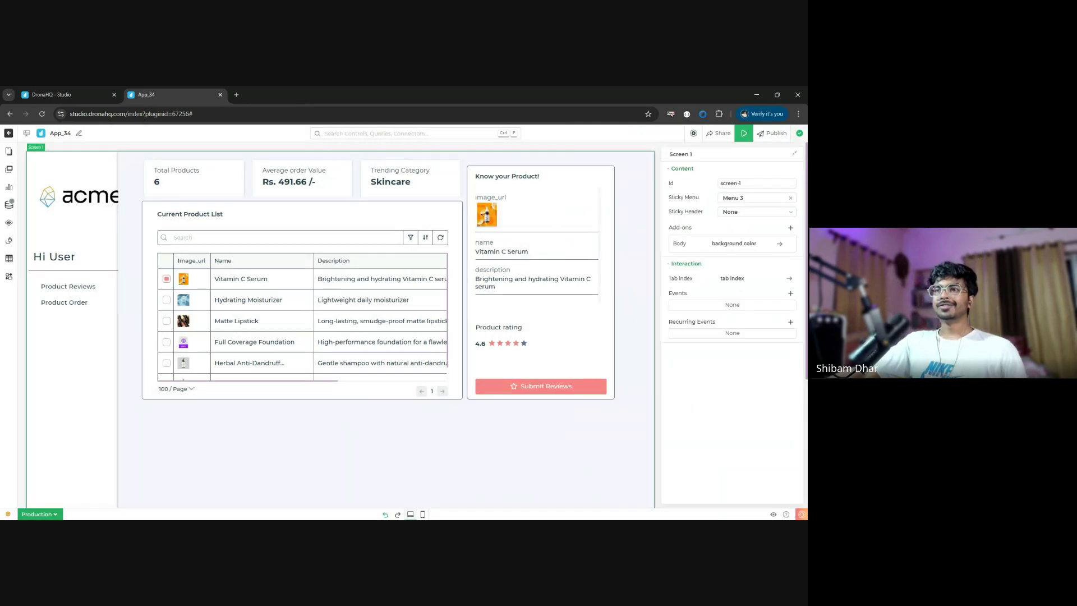